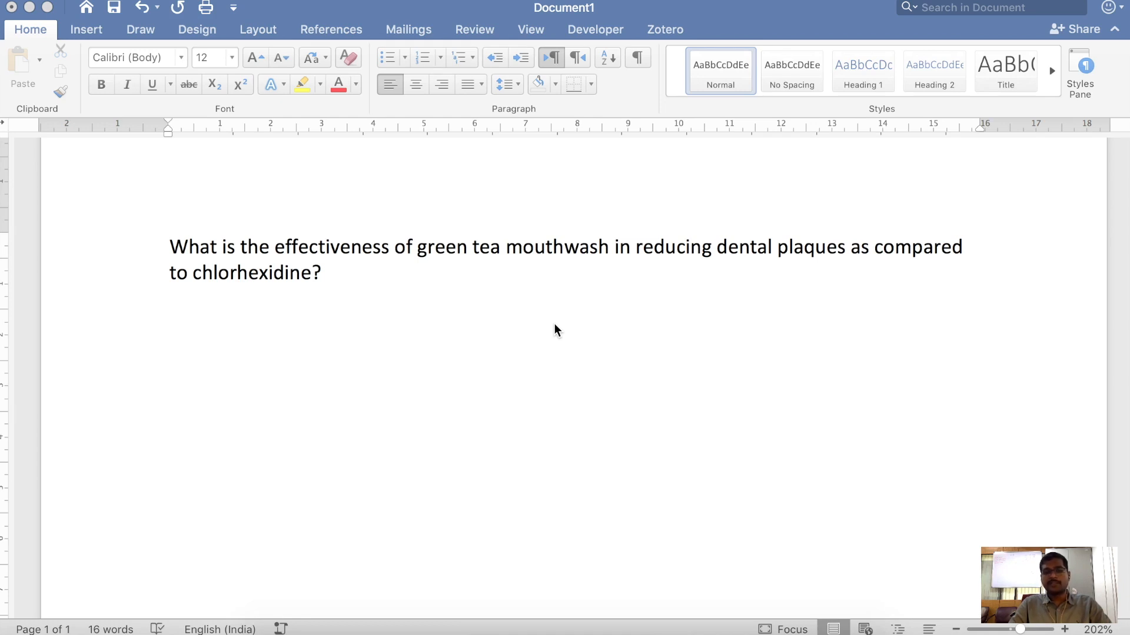
Step: Insert a table with four columns and four rows below the research question about green tea mouthwash
{"action": "left_click", "coordinate": [479, 310]}
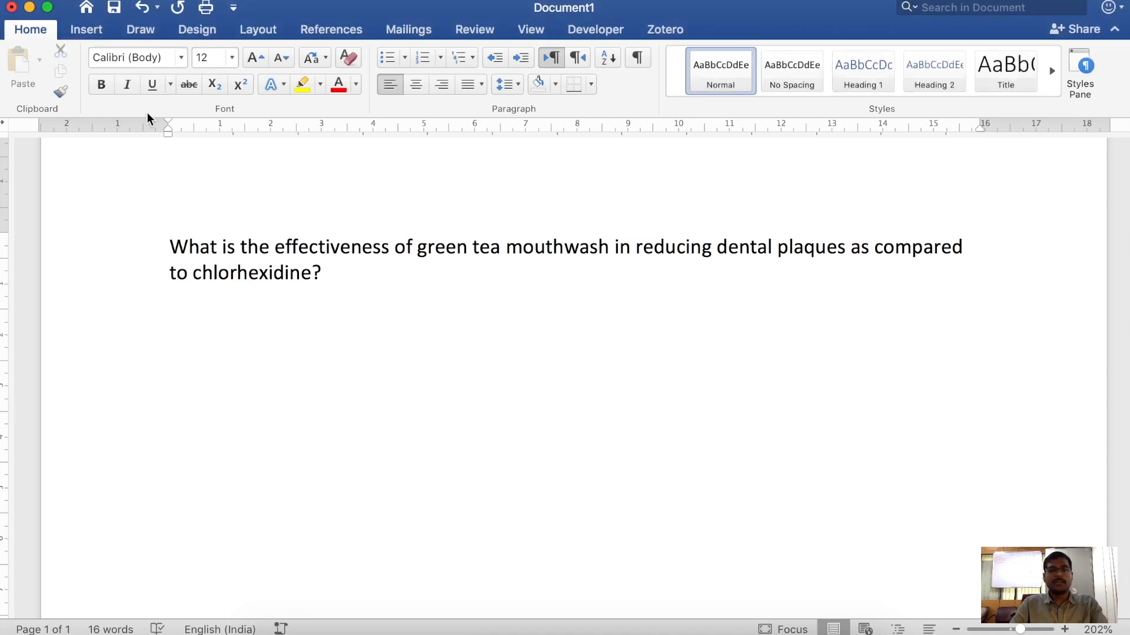
{"action": "left_click", "coordinate": [84, 34]}
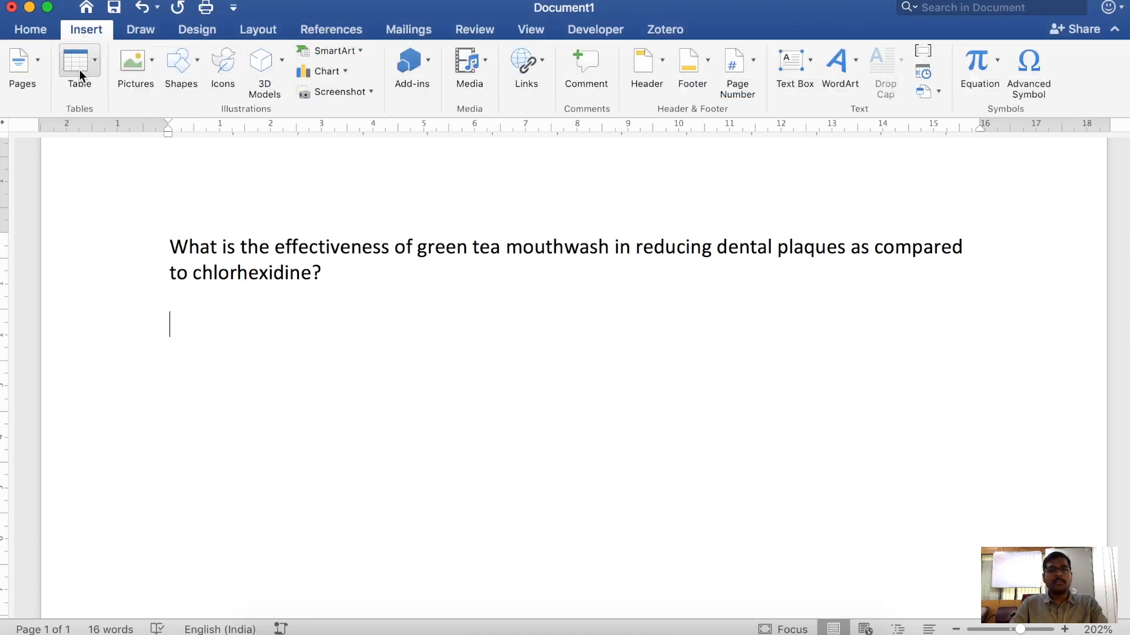
{"action": "left_click", "coordinate": [78, 66]}
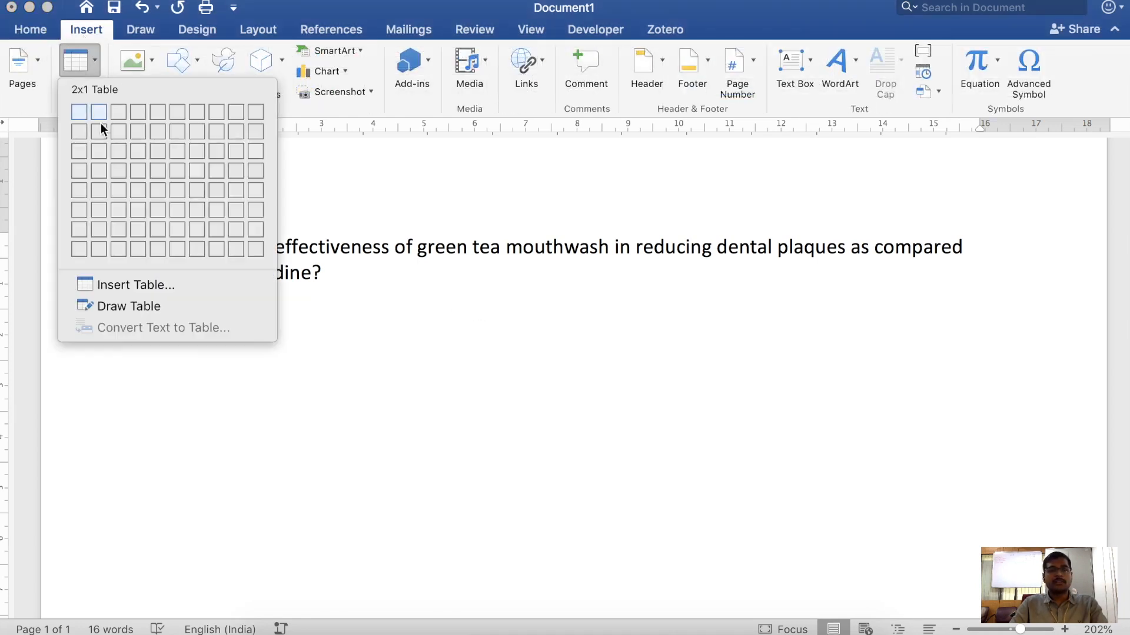
{"action": "left_click", "coordinate": [133, 168]}
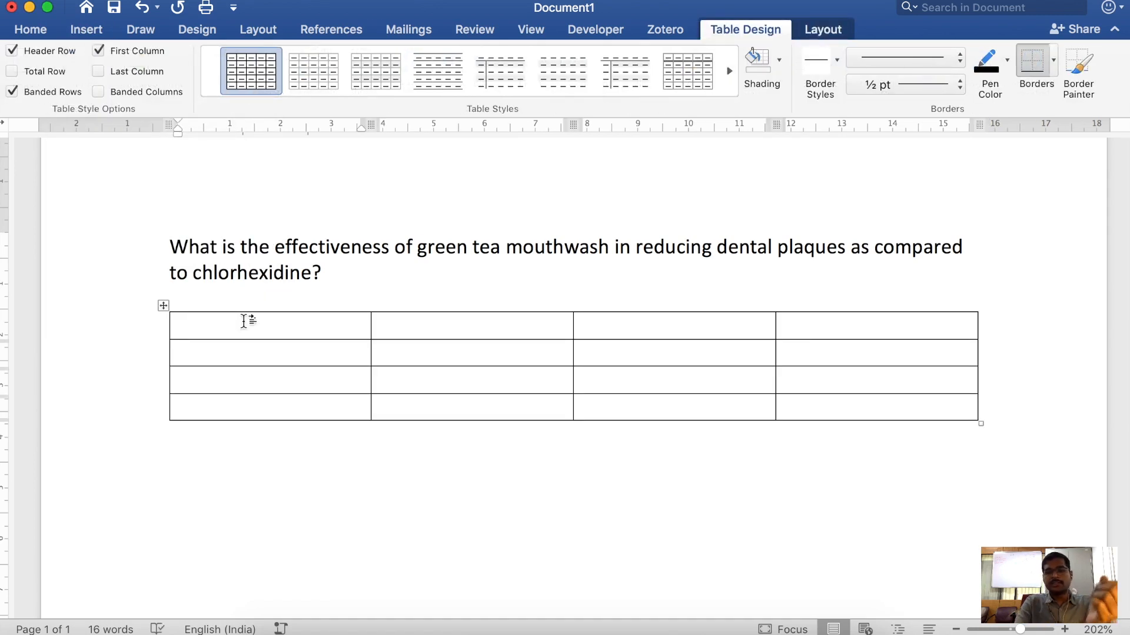
Step: Enter the table headings Concept, MeSH and Other synonyms, and delete the empty fourth column
{"action": "type", "text": "Cn"}
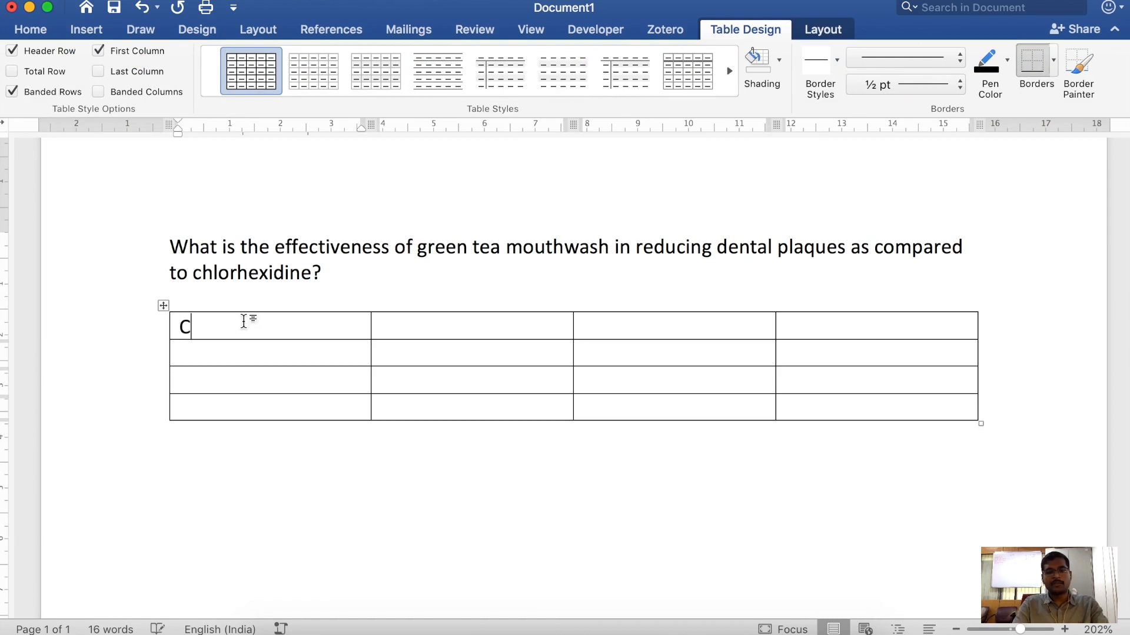
{"action": "key", "text": "BackSpace"}
{"action": "type", "text": "oncept"}
{"action": "key", "text": "Tab"}
{"action": "type", "text": "Mesh"}
{"action": "key", "text": "BackSpace"}
{"action": "key", "text": "BackSpace"}
{"action": "type", "text": "SH"}
{"action": "key", "text": "Tab"}
{"action": "type", "text": "othe"}
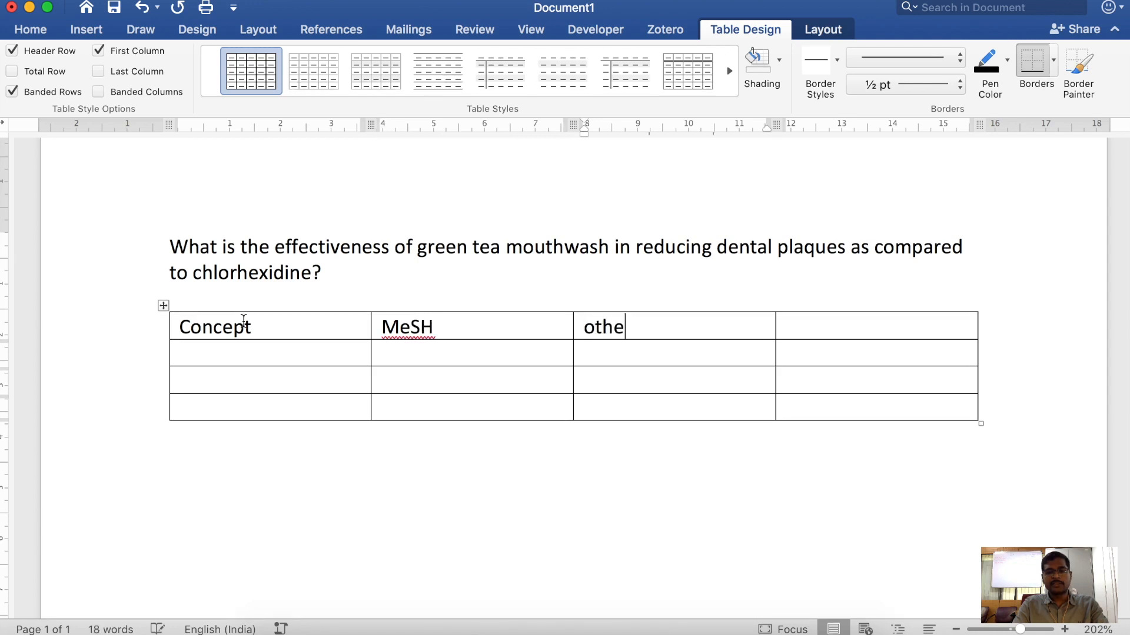
{"action": "type", "text": "r synonyms"}
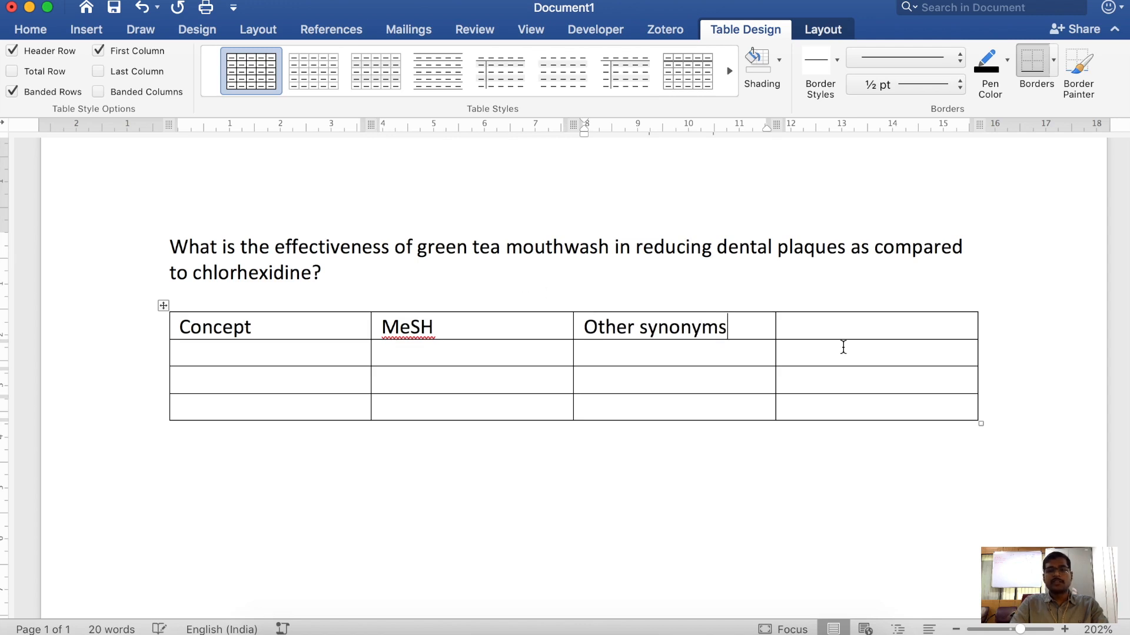
{"action": "left_click", "coordinate": [842, 306]}
{"action": "key", "text": "BackSpace"}
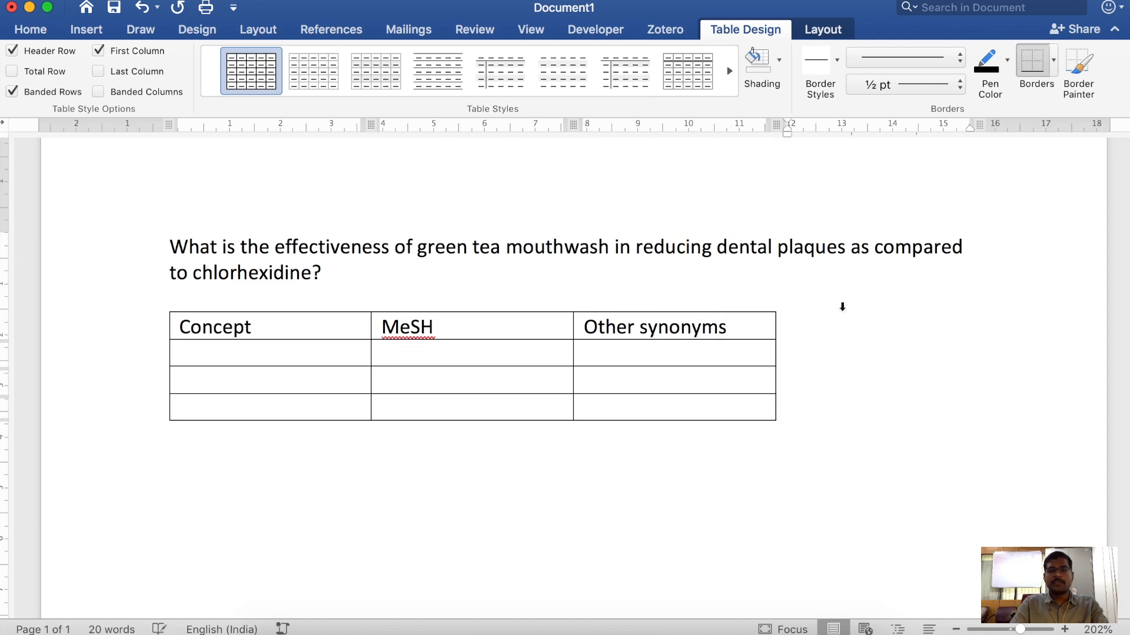
Step: List Green tea mouthwash, Chlorhexidine and Dental plaques in the Concept column, and enlarge the table to about the width of the text
{"action": "left_click", "coordinate": [441, 327]}
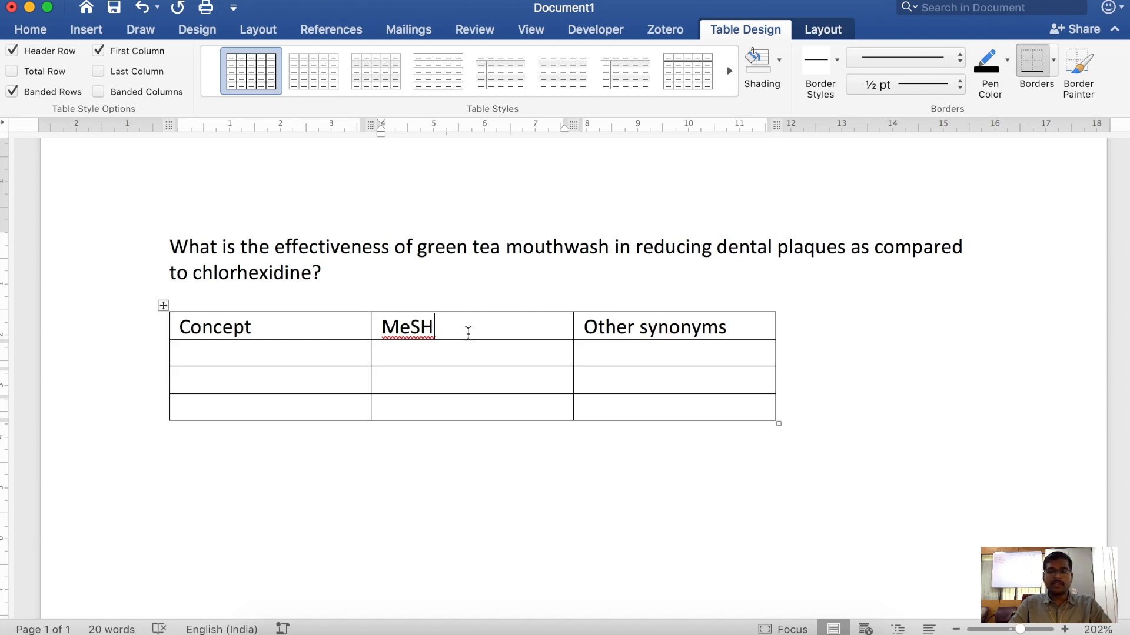
{"action": "key", "text": "Down"}
{"action": "key", "text": "Left"}
{"action": "type", "text": "green tea mouthwa"}
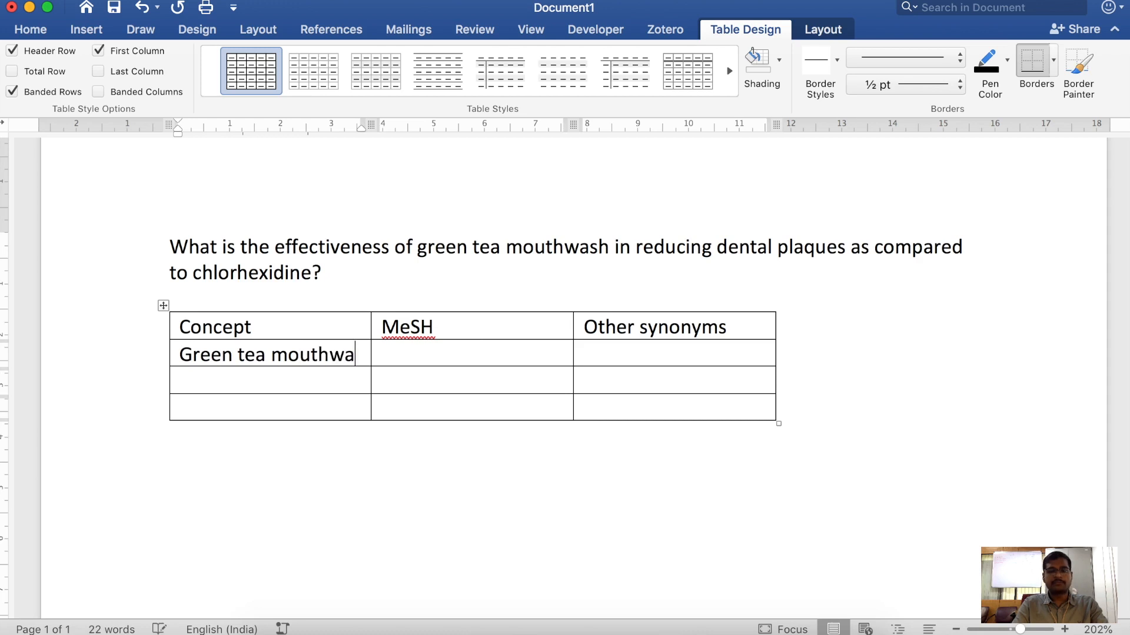
{"action": "type", "text": "sh"}
{"action": "key", "text": "Down"}
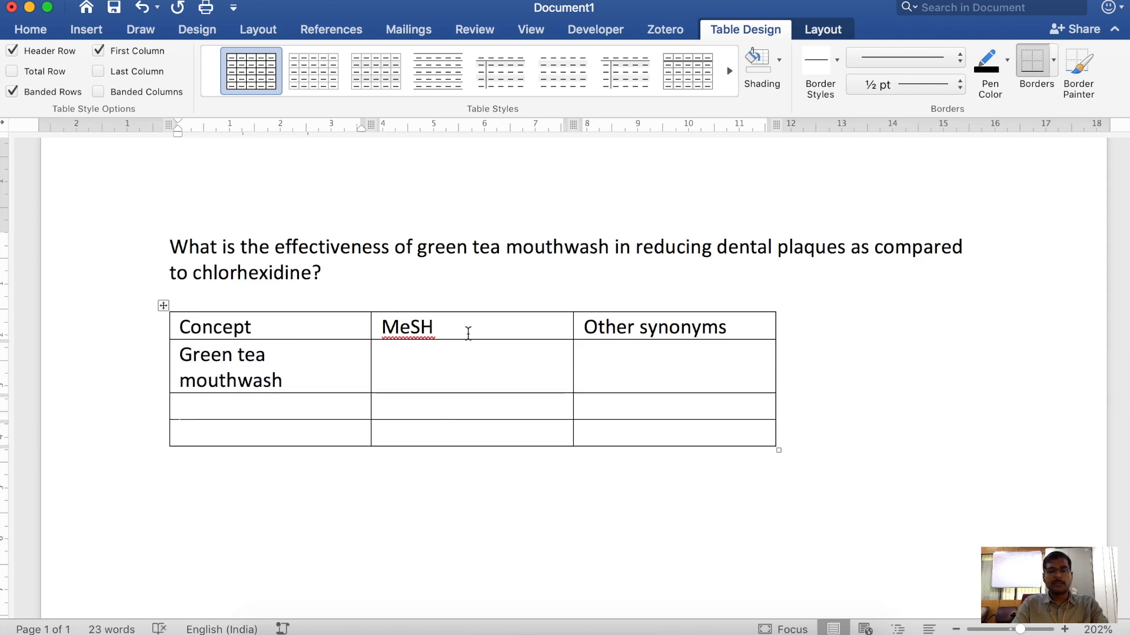
{"action": "type", "text": "chlorhexidine"}
{"action": "key", "text": "Down"}
{"action": "type", "text": "dental pla"}
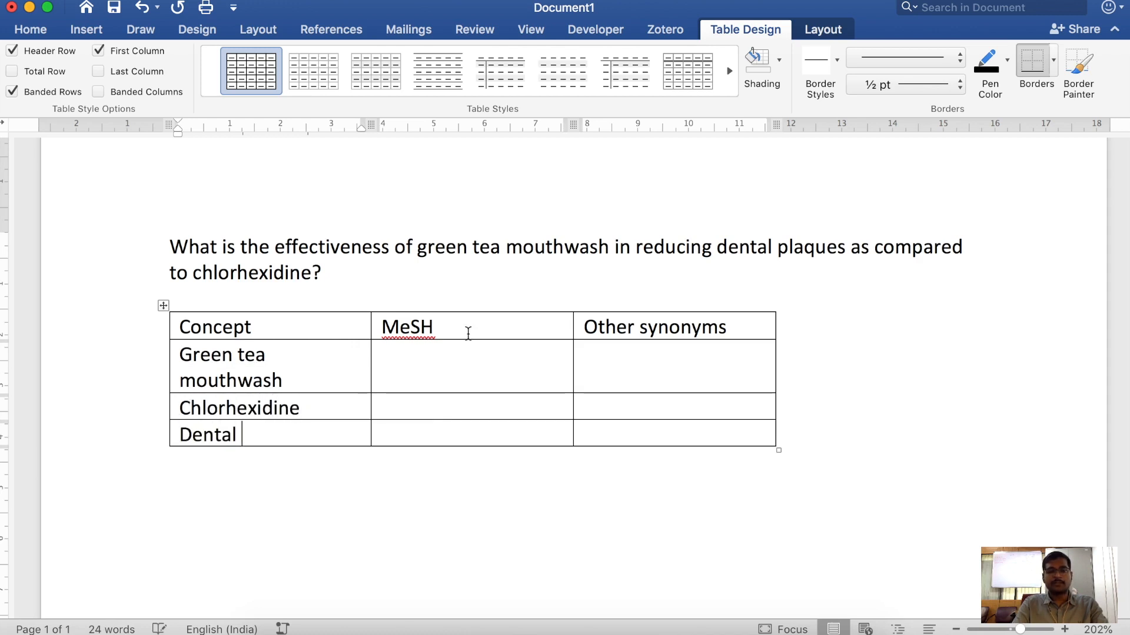
{"action": "type", "text": "ques"}
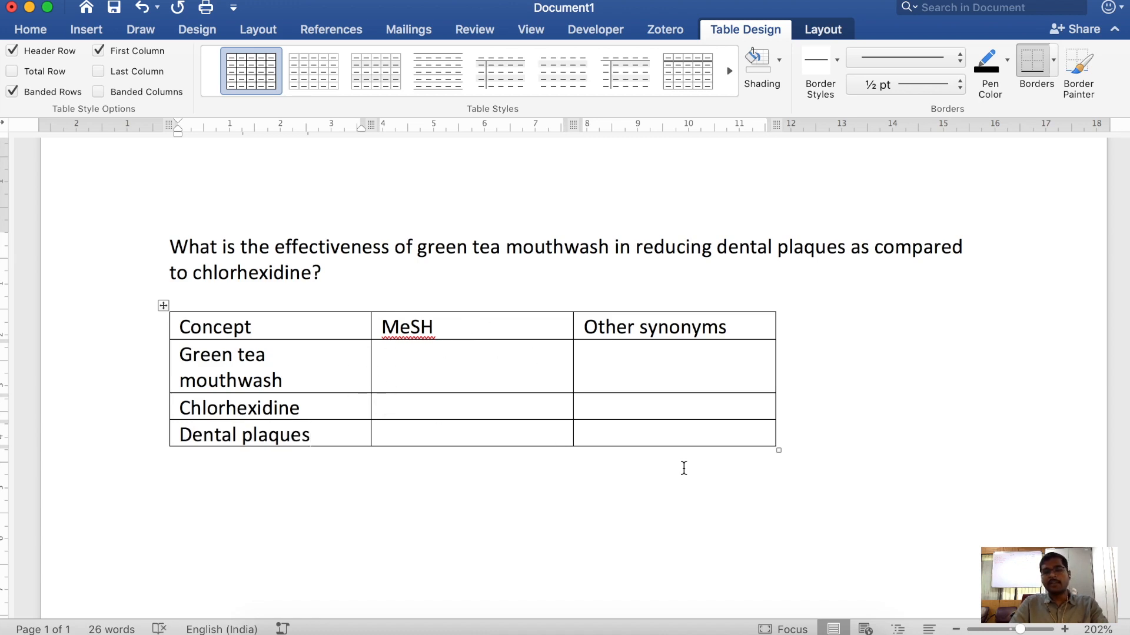
{"action": "left_click_drag", "start_coordinate": [777, 451], "coordinate": [971, 505]}
{"action": "left_click", "coordinate": [511, 389]}
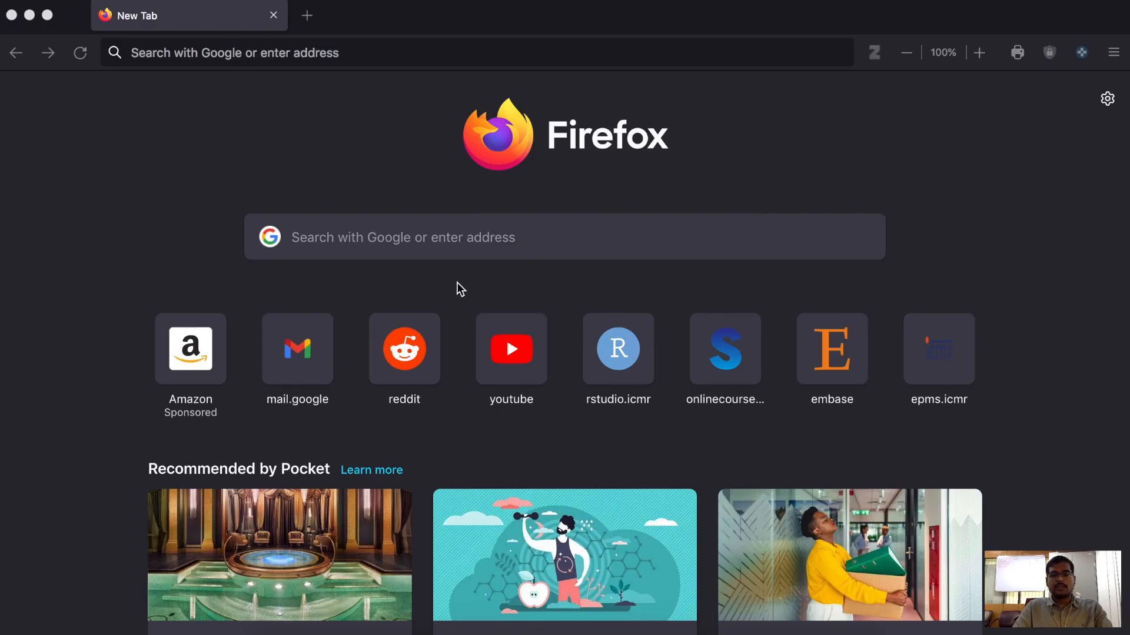
Step: In Firefox, search the web for "mesh browser" and open the MeSH Browser site at meshb.nlm.nih.gov
{"action": "left_click", "coordinate": [367, 230]}
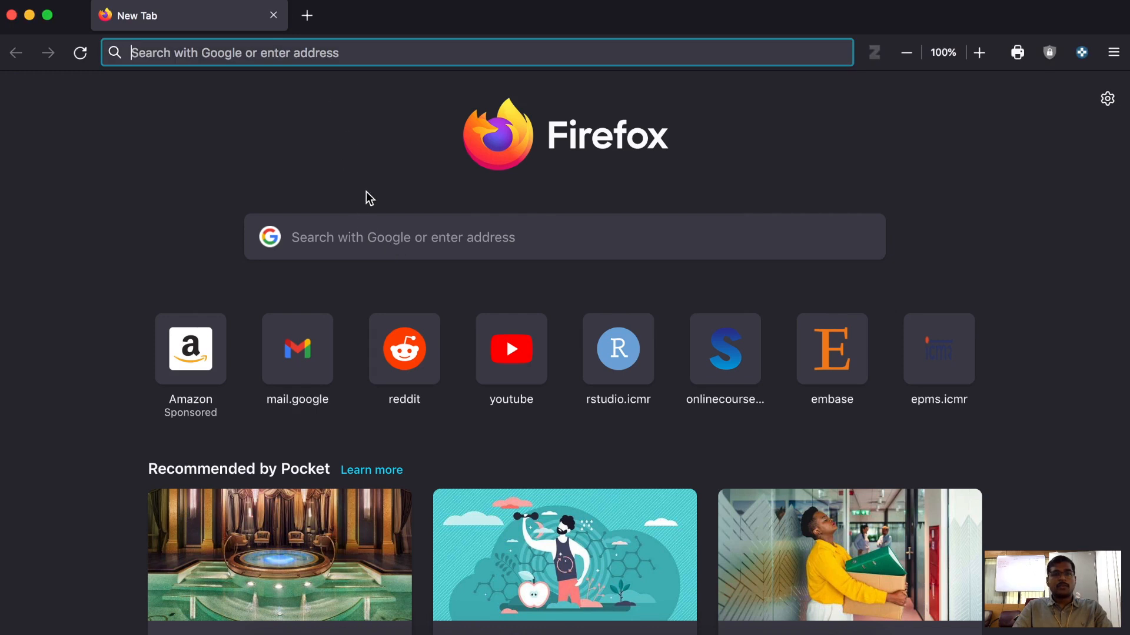
{"action": "type", "text": "mesh"}
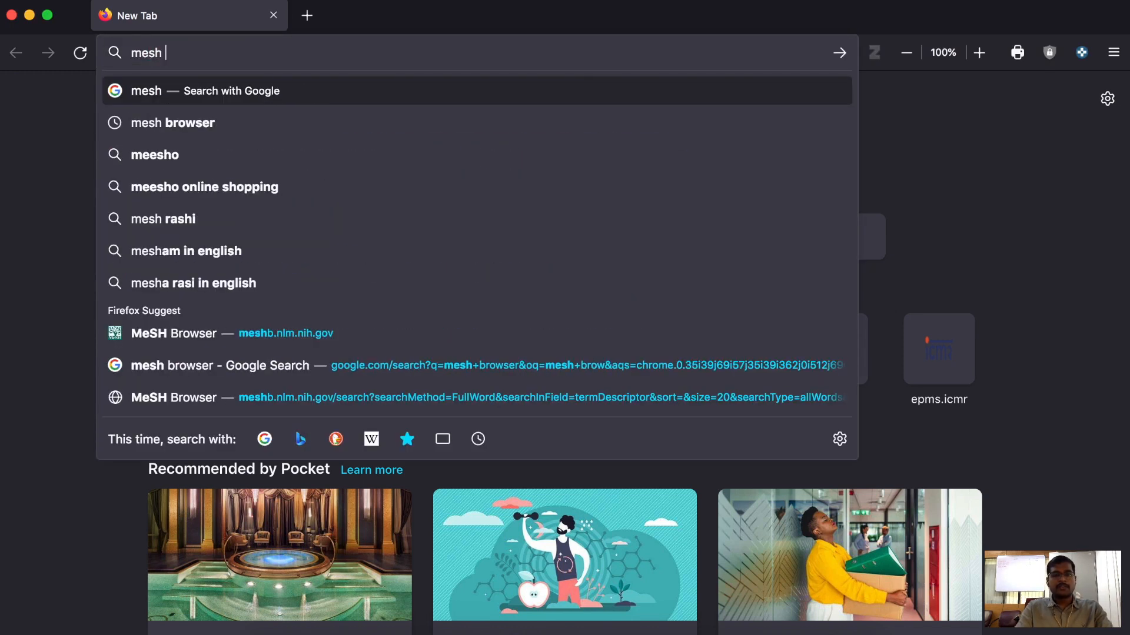
{"action": "type", "text": " browser"}
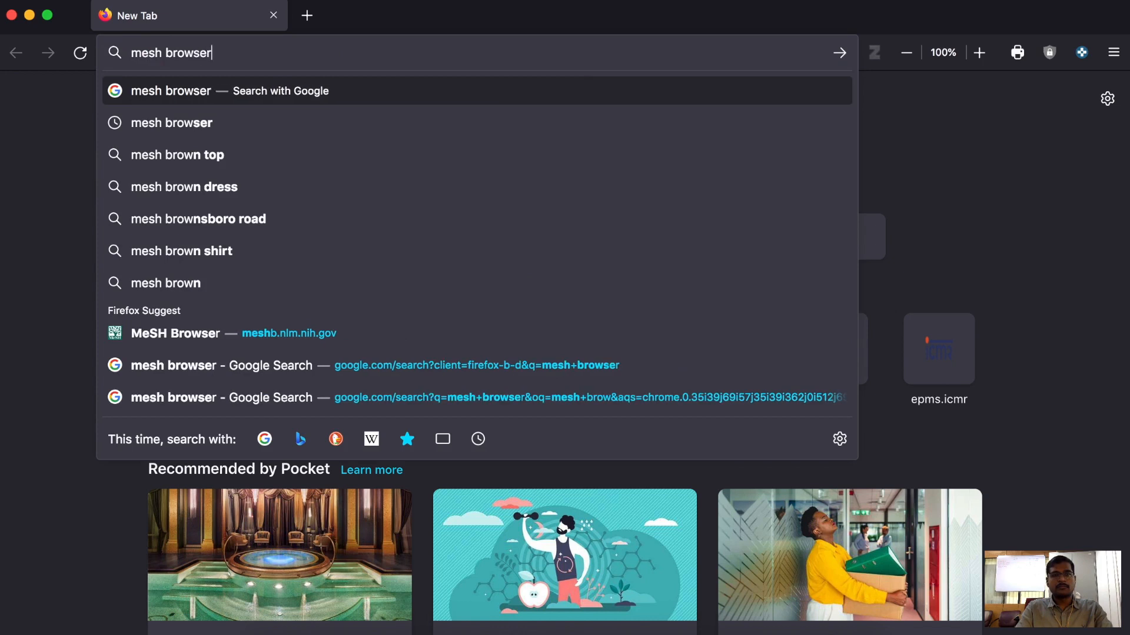
{"action": "key", "text": "Return"}
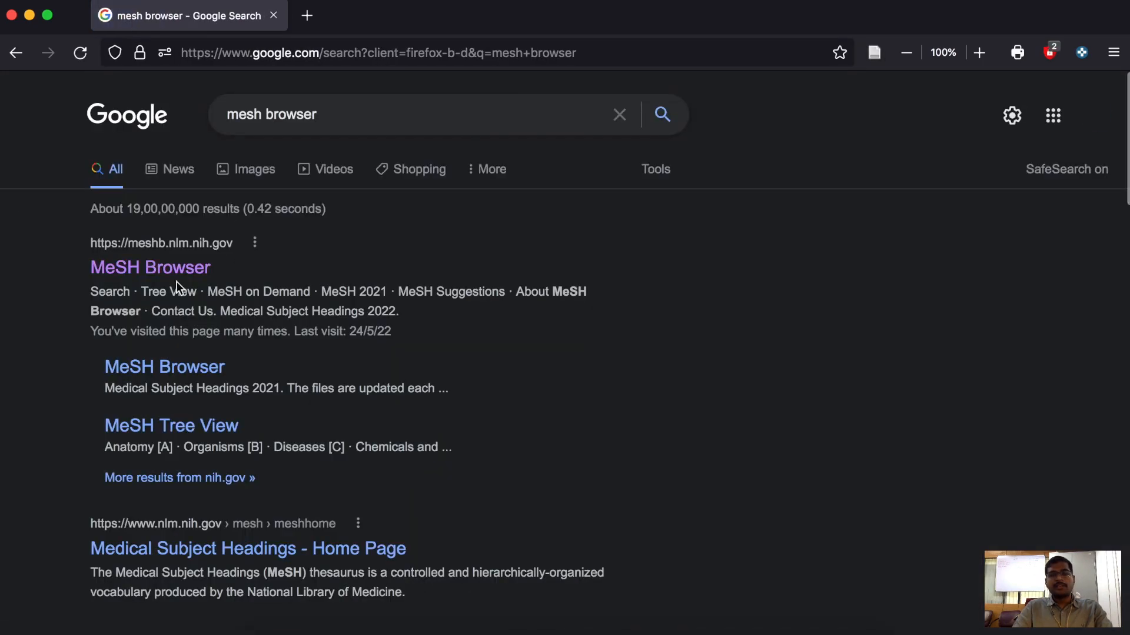
{"action": "left_click", "coordinate": [167, 271]}
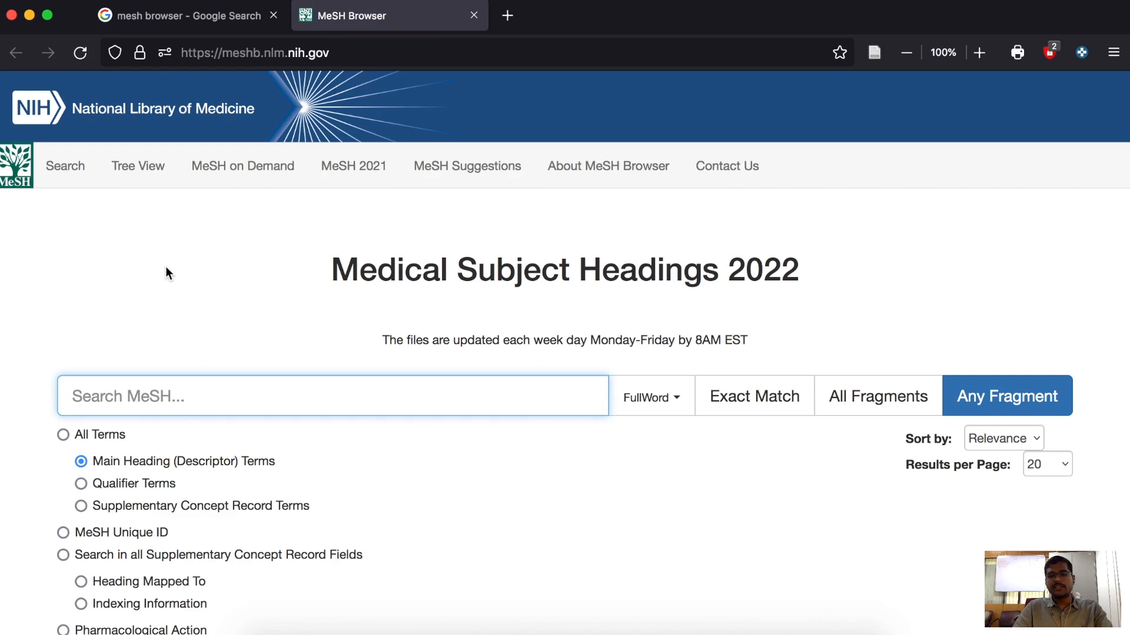
Step: Search the MeSH main heading terms for "green tea" matching all fragments, and open the Tea descriptor record
{"action": "scroll", "coordinate": [166, 271], "scroll_direction": "down", "scroll_amount": 1}
{"action": "scroll", "coordinate": [167, 272], "scroll_direction": "down", "scroll_amount": 2}
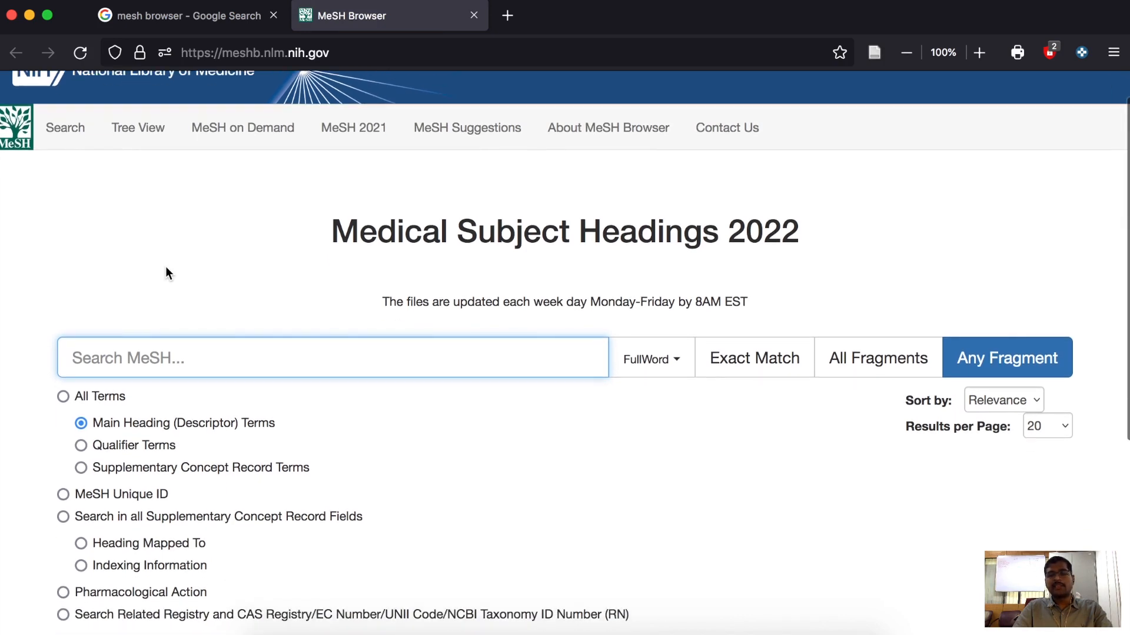
{"action": "scroll", "coordinate": [166, 272], "scroll_direction": "down", "scroll_amount": 3}
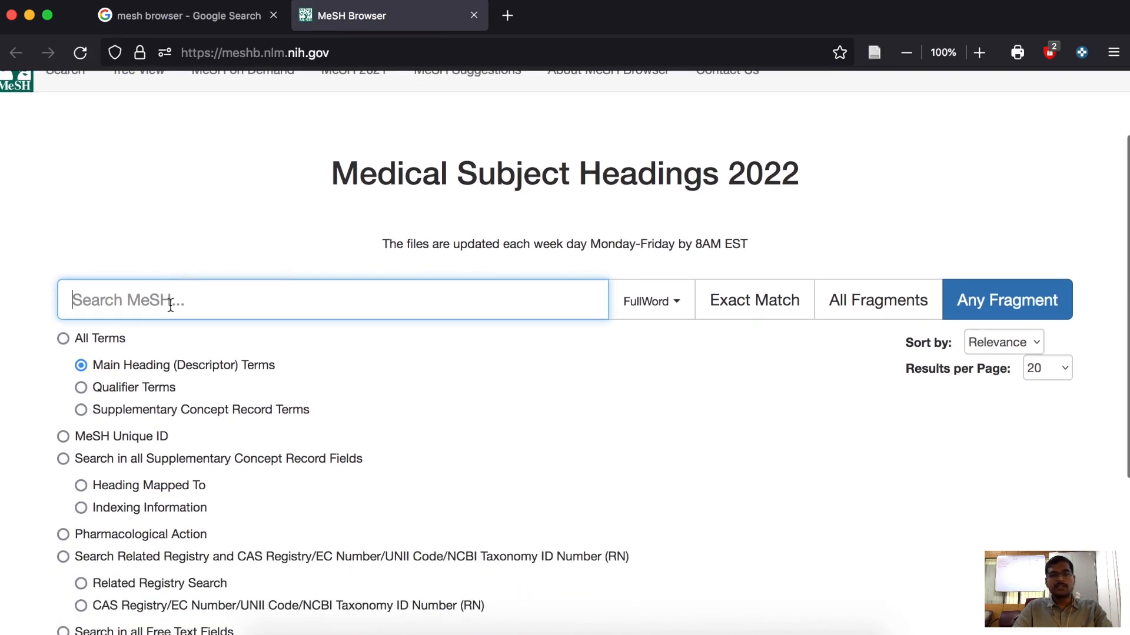
{"action": "type", "text": "gre"}
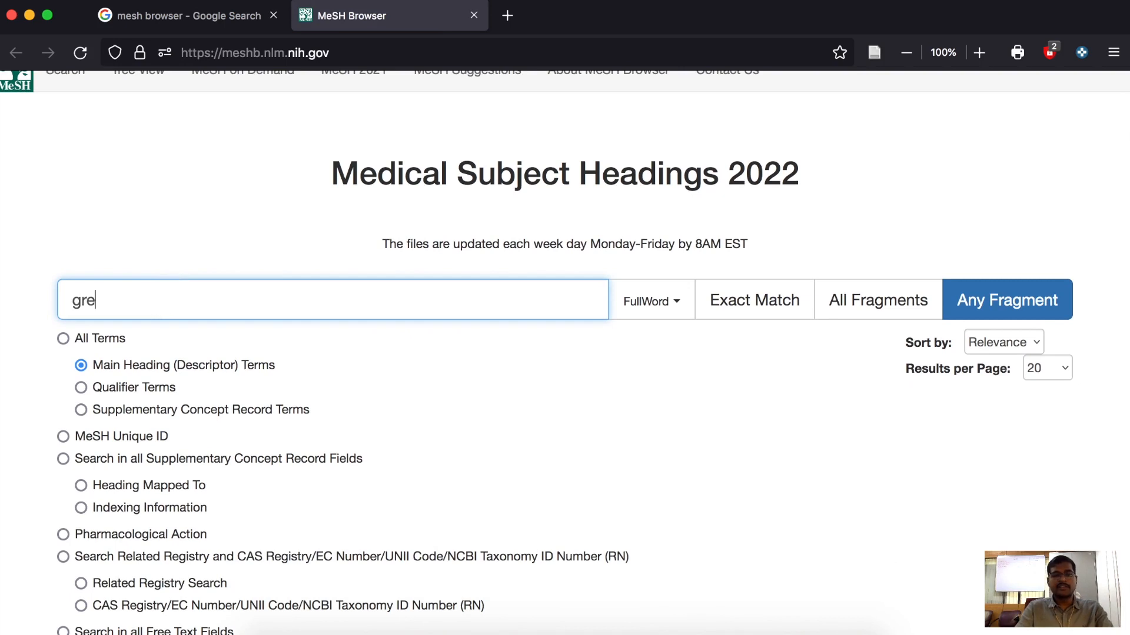
{"action": "type", "text": "en tea"}
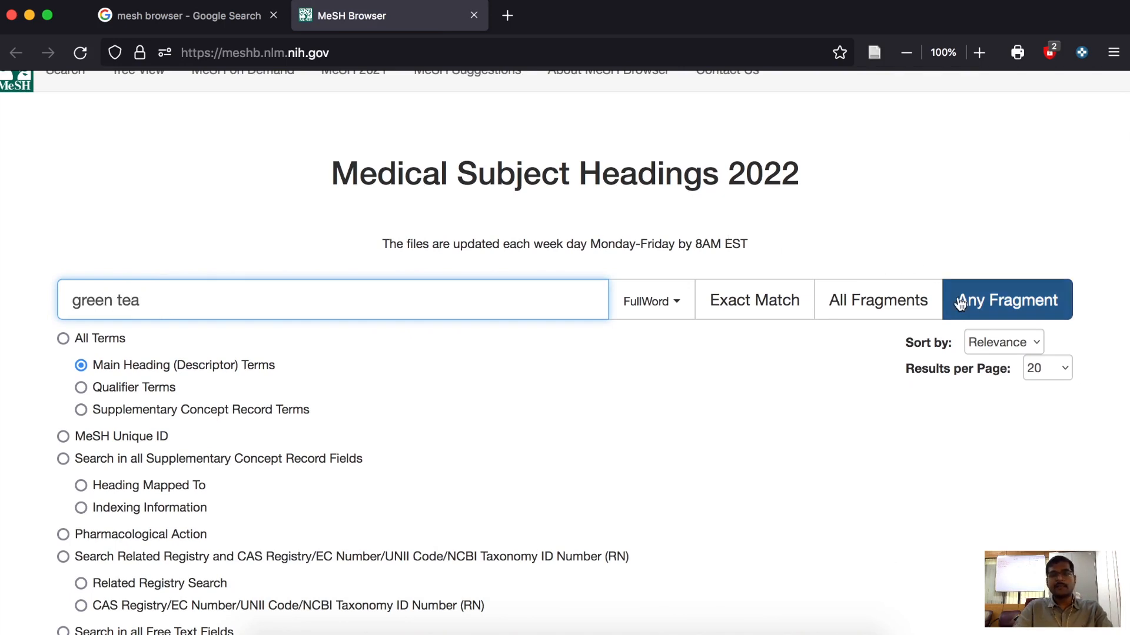
{"action": "left_click", "coordinate": [892, 301]}
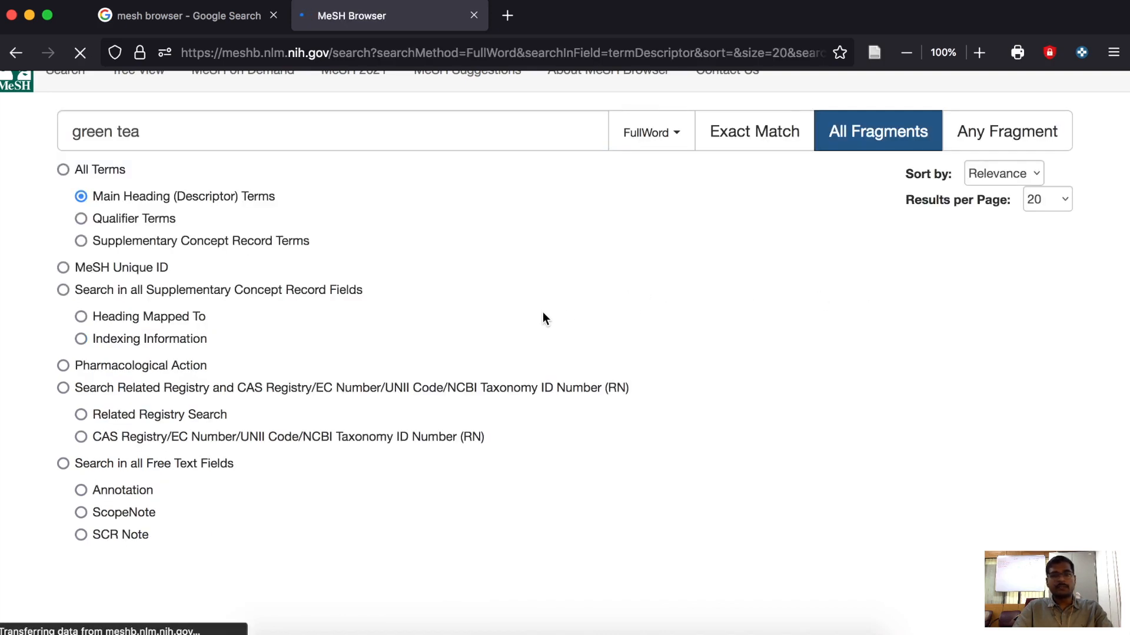
{"action": "scroll", "coordinate": [542, 312], "scroll_direction": "down", "scroll_amount": 10}
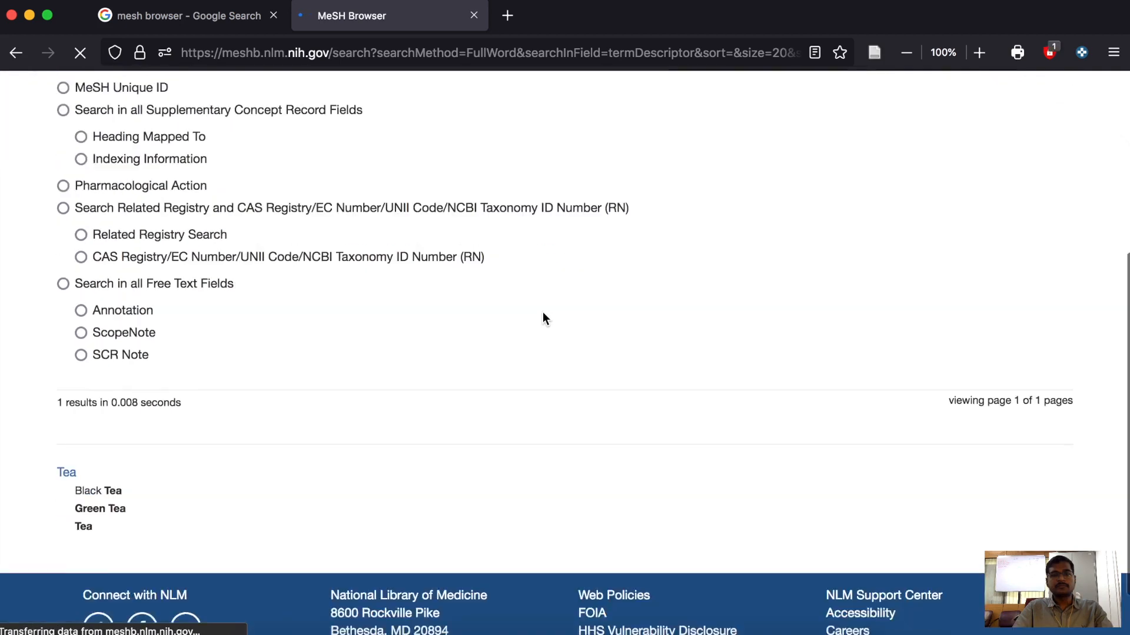
{"action": "left_click", "coordinate": [68, 410]}
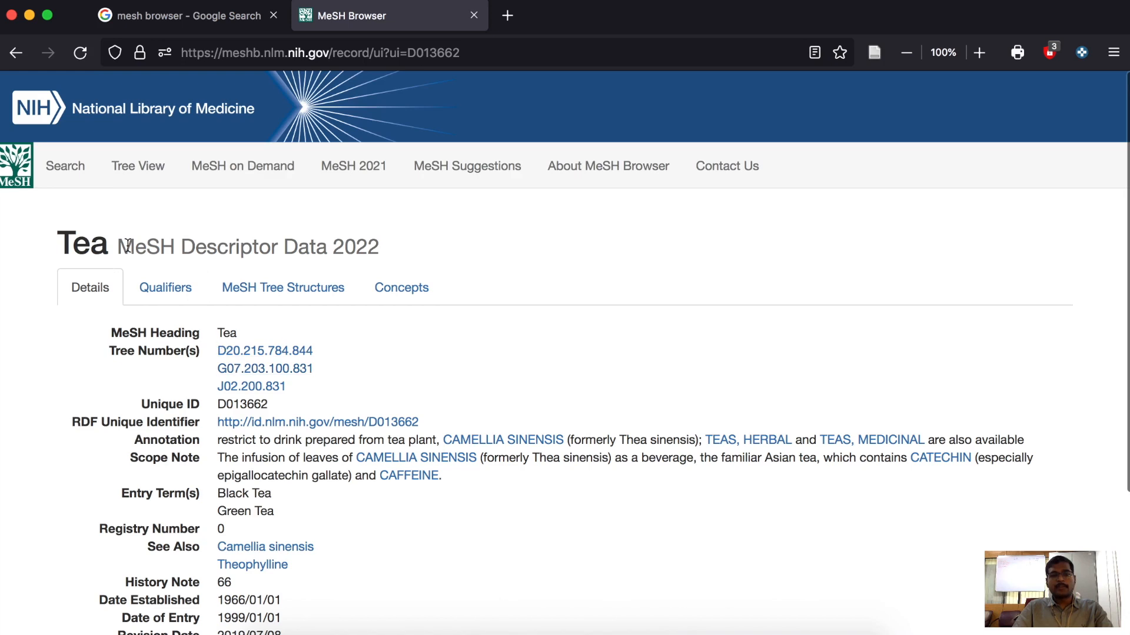
Step: Examine the Tea descriptor's details, including its heading, scope note, annotation and entry terms
{"action": "left_click_drag", "start_coordinate": [124, 247], "coordinate": [403, 257]}
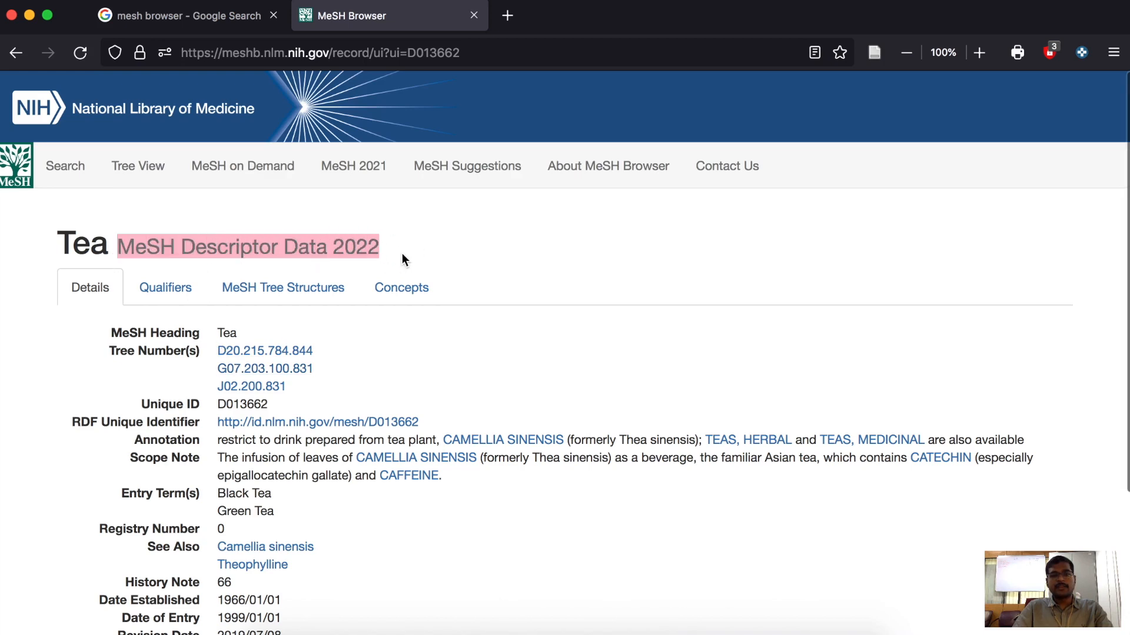
{"action": "scroll", "coordinate": [302, 387], "scroll_direction": "down", "scroll_amount": 1}
{"action": "scroll", "coordinate": [302, 387], "scroll_direction": "down", "scroll_amount": 2}
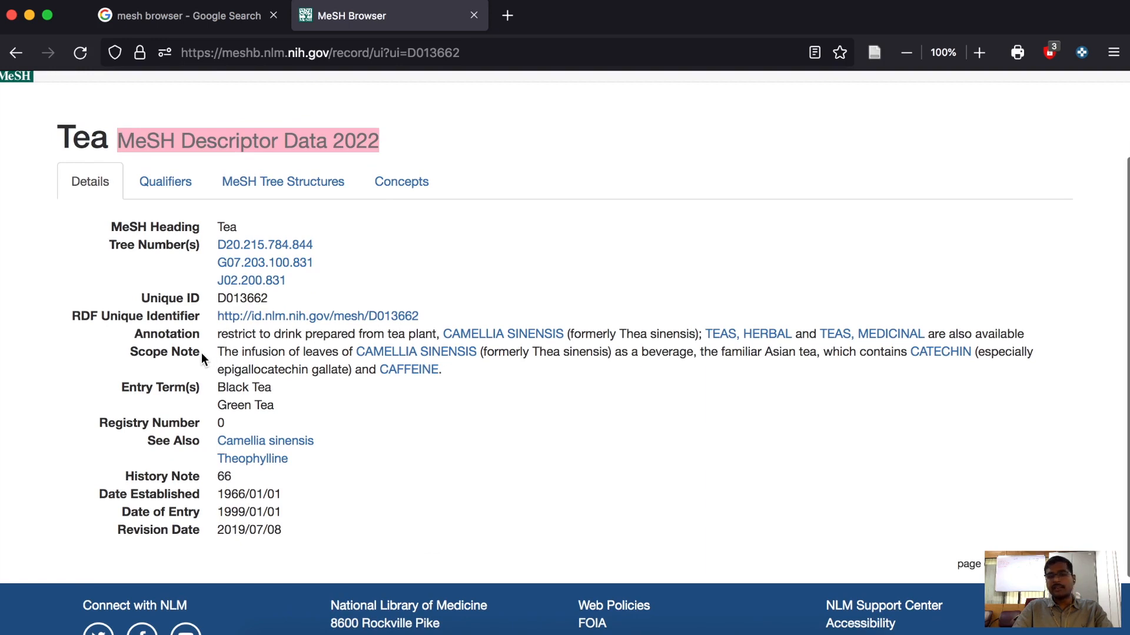
{"action": "left_click_drag", "start_coordinate": [131, 351], "coordinate": [235, 355]}
{"action": "left_click", "coordinate": [235, 353]}
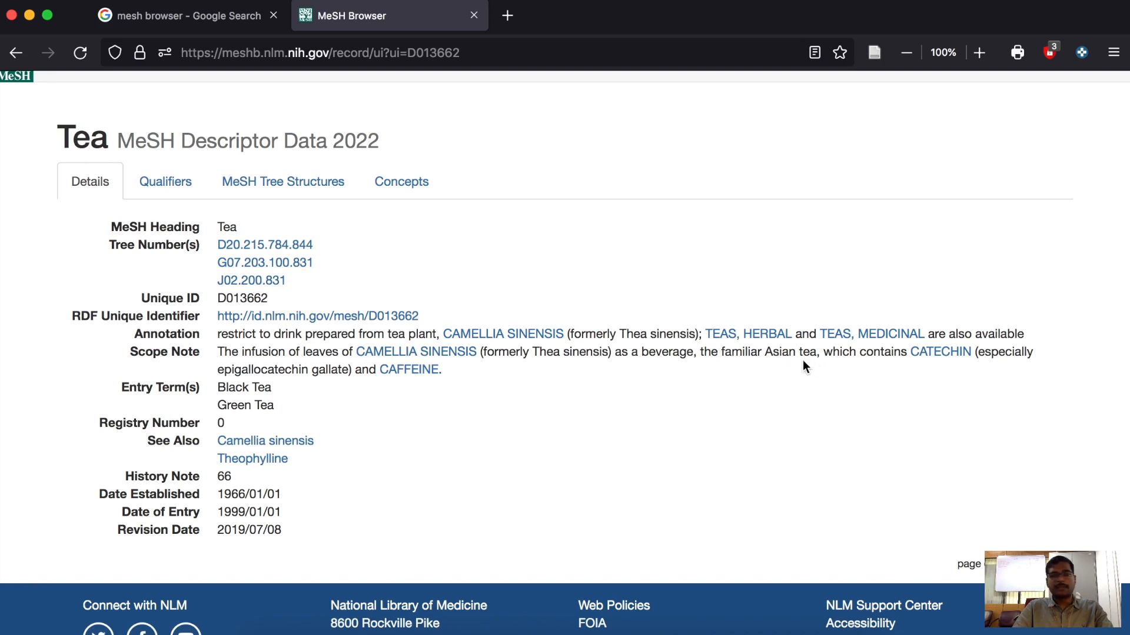
{"action": "scroll", "coordinate": [580, 430], "scroll_direction": "down", "scroll_amount": 1}
{"action": "scroll", "coordinate": [580, 429], "scroll_direction": "up", "scroll_amount": 5}
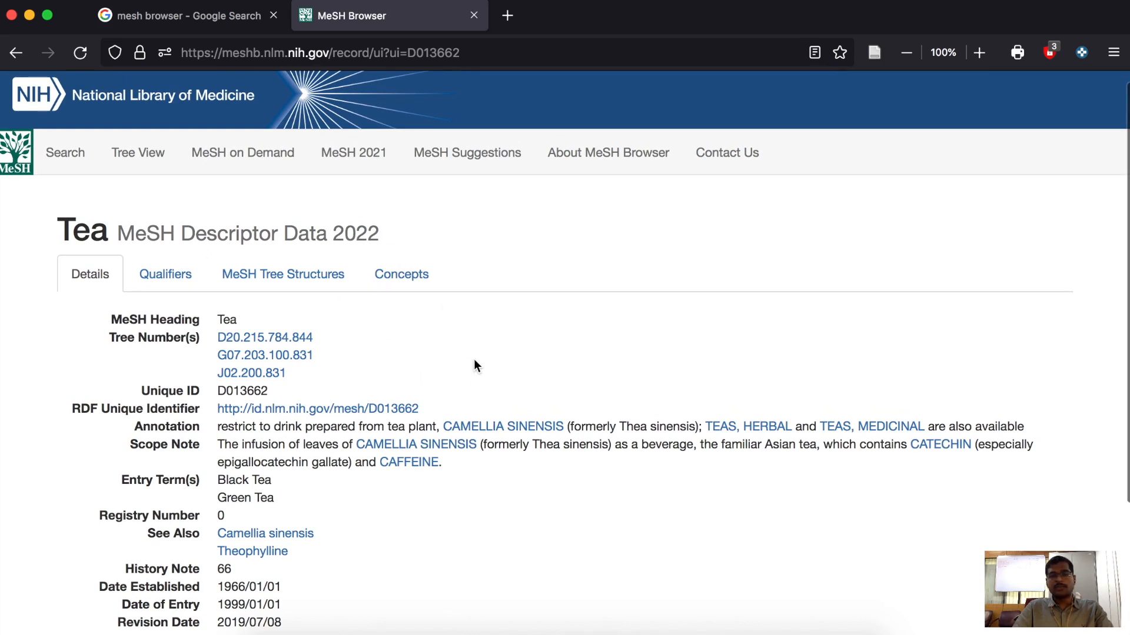
{"action": "scroll", "coordinate": [474, 360], "scroll_direction": "up", "scroll_amount": 1}
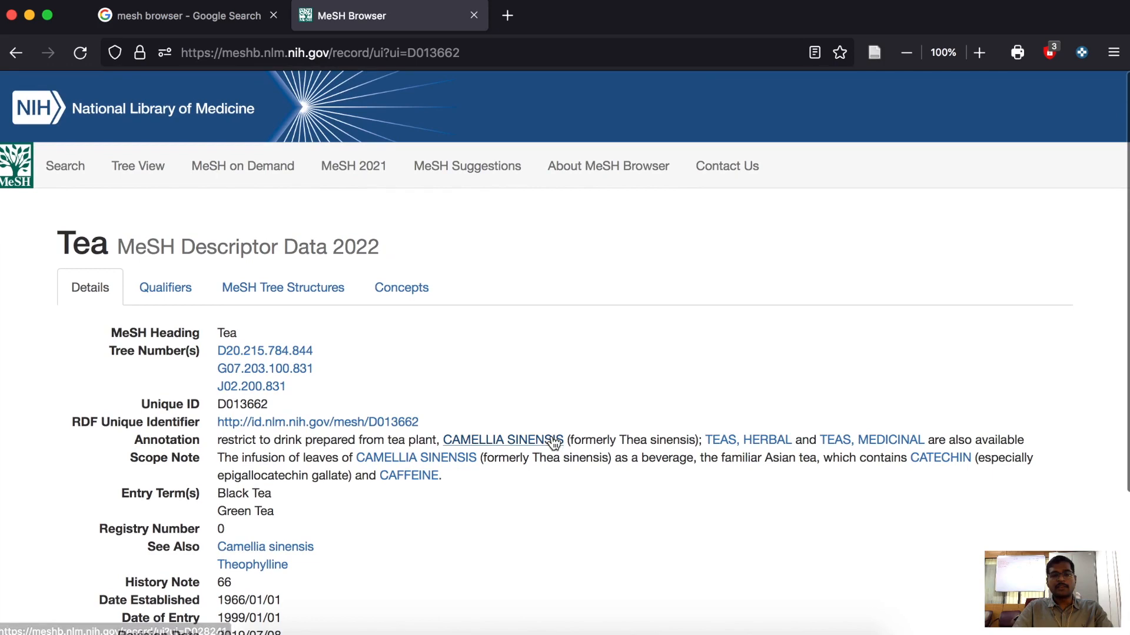
Step: Switch to the Word document and enter Tea as the MeSH term for Green tea mouthwash
{"action": "key", "text": "ctrl+Up"}
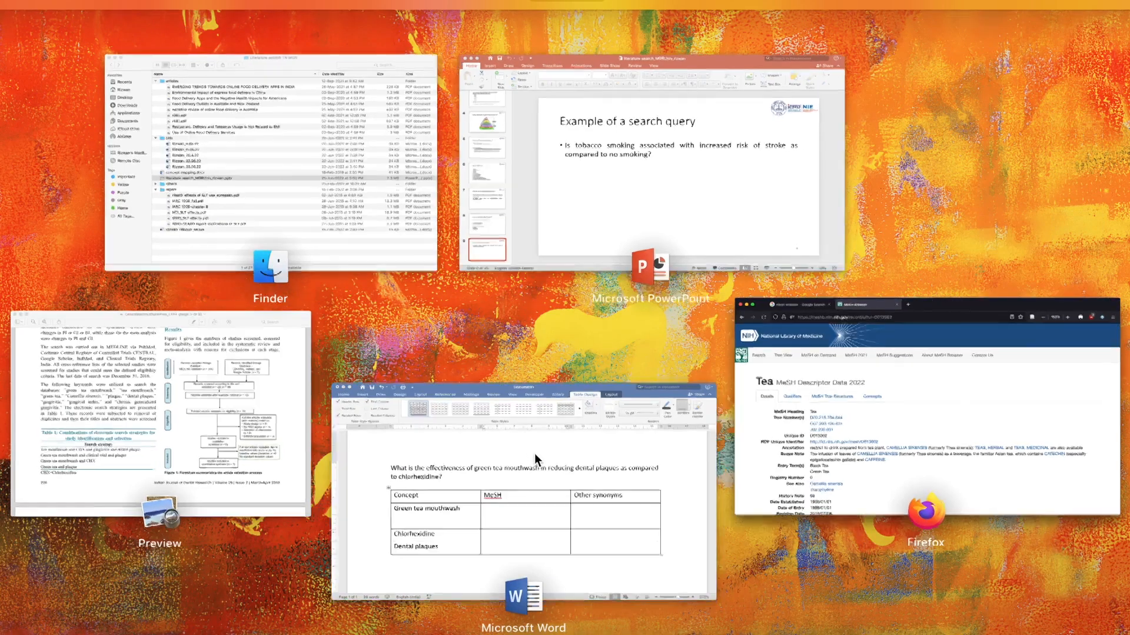
{"action": "left_click", "coordinate": [534, 453]}
{"action": "type", "text": "Tea"}
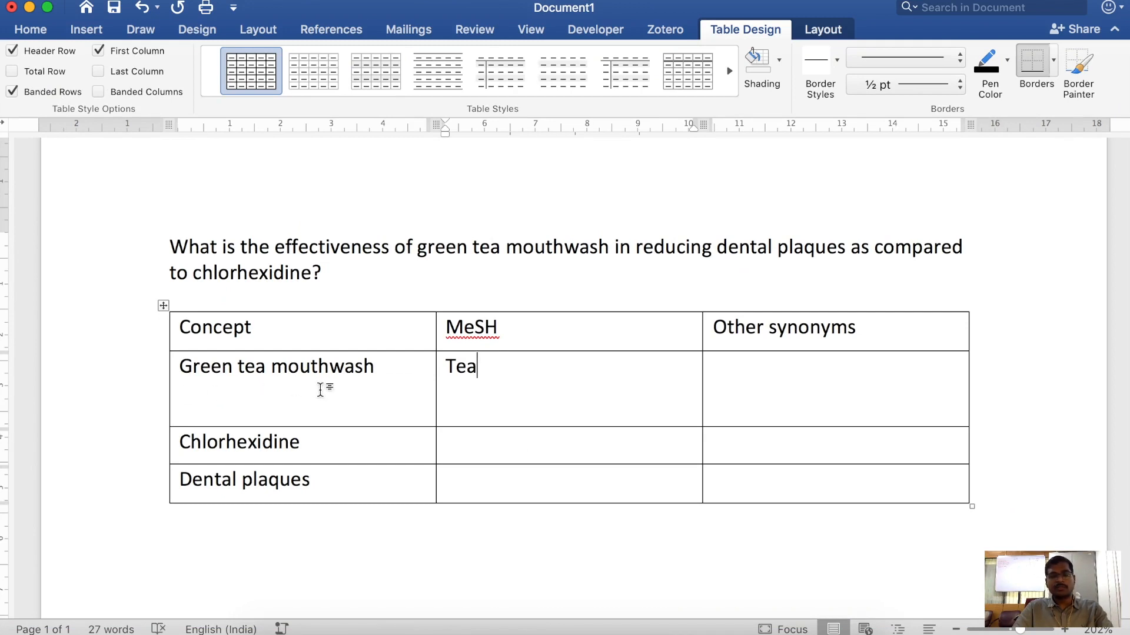
Step: Switch to the MeSH Browser in Firefox, search main heading terms for "mouthwash" matching any fragment, and open the Mouthwashes descriptor
{"action": "key", "text": "super+Tab"}
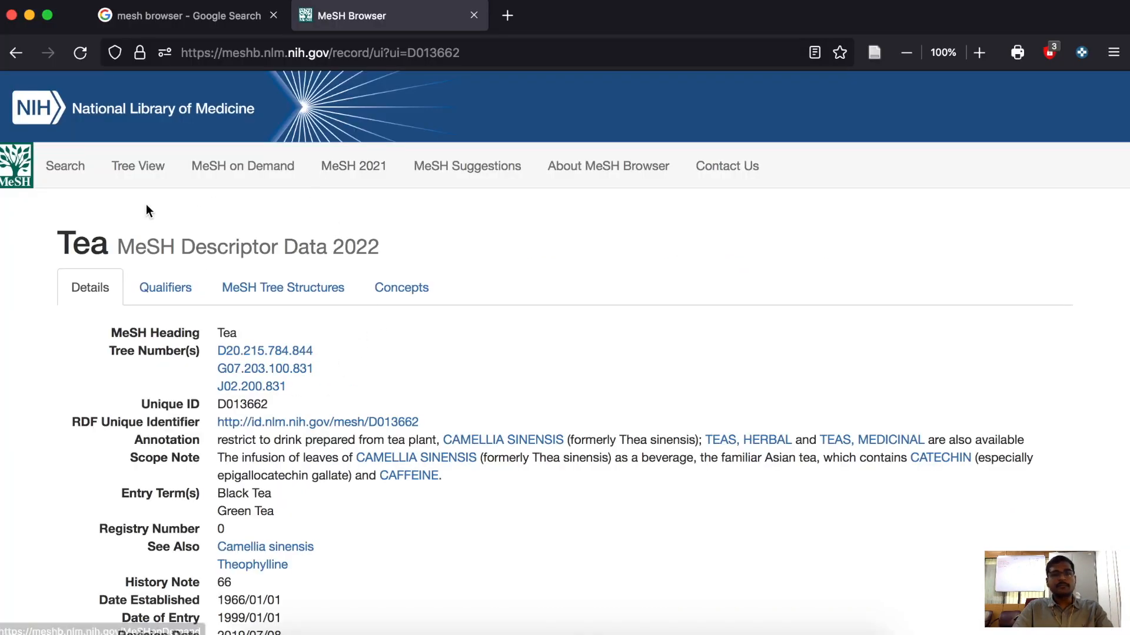
{"action": "left_click", "coordinate": [19, 54]}
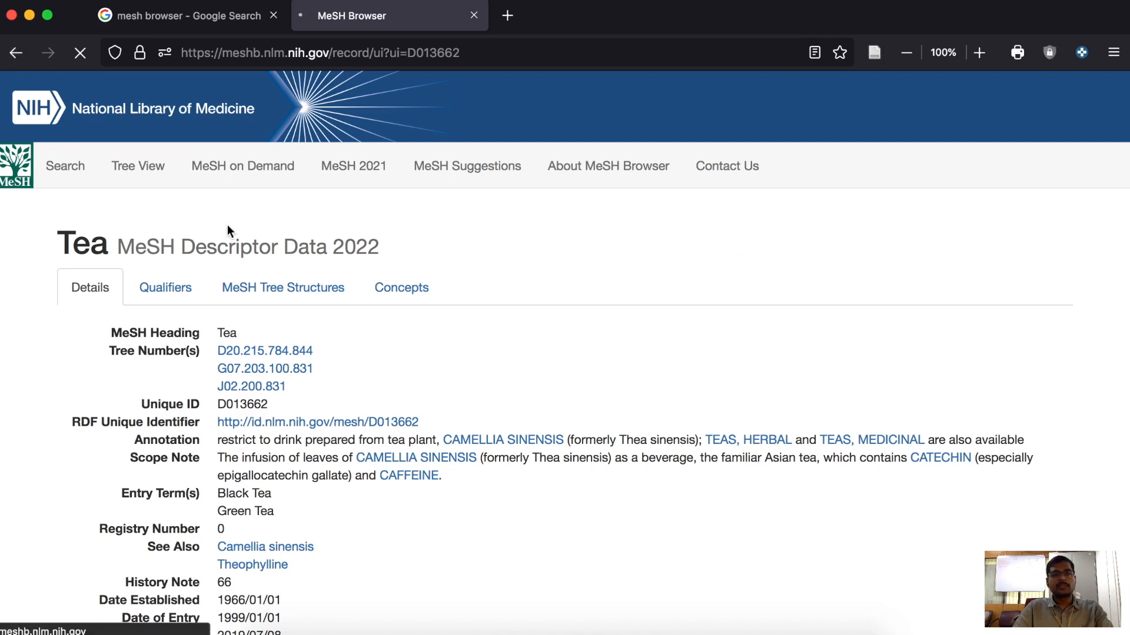
{"action": "triple_click", "coordinate": [218, 91]}
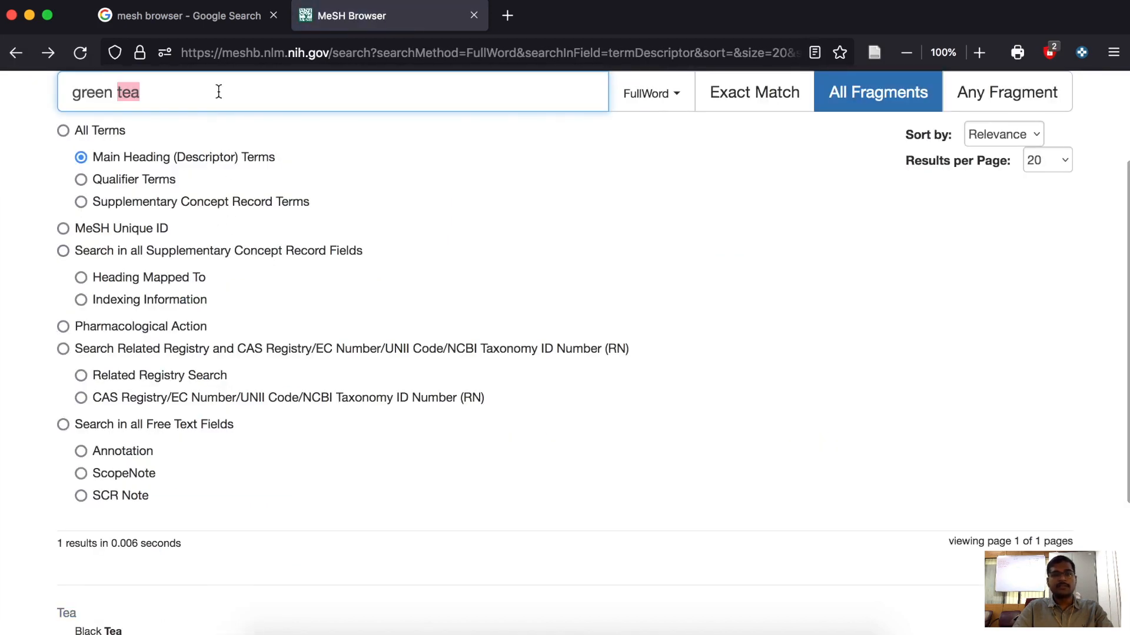
{"action": "type", "text": "mouthwash"}
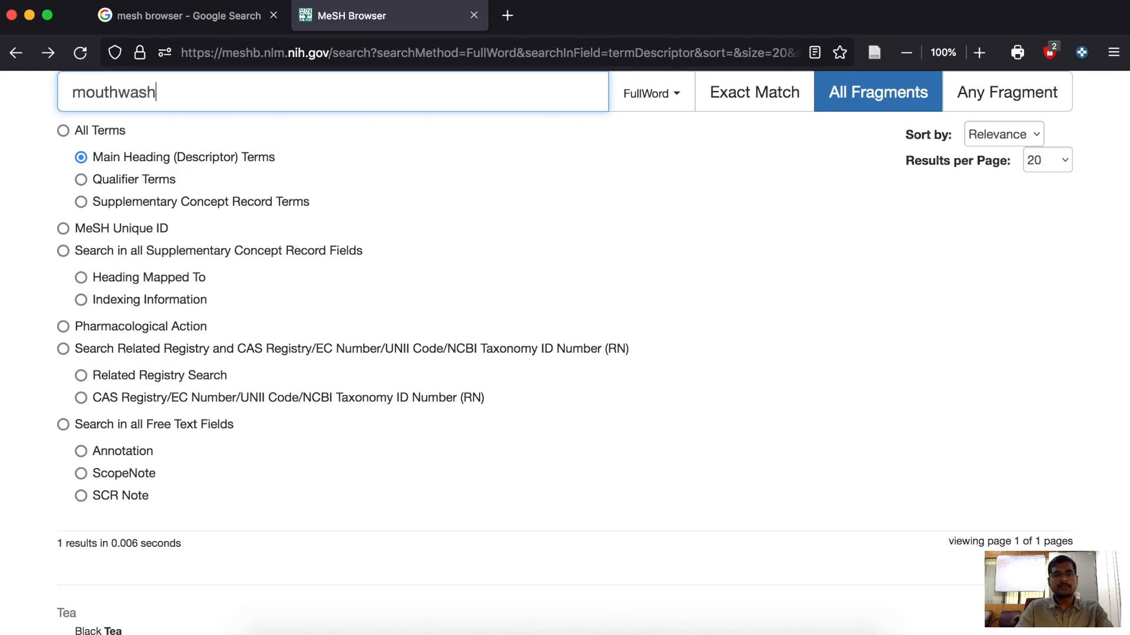
{"action": "left_click", "coordinate": [1018, 94]}
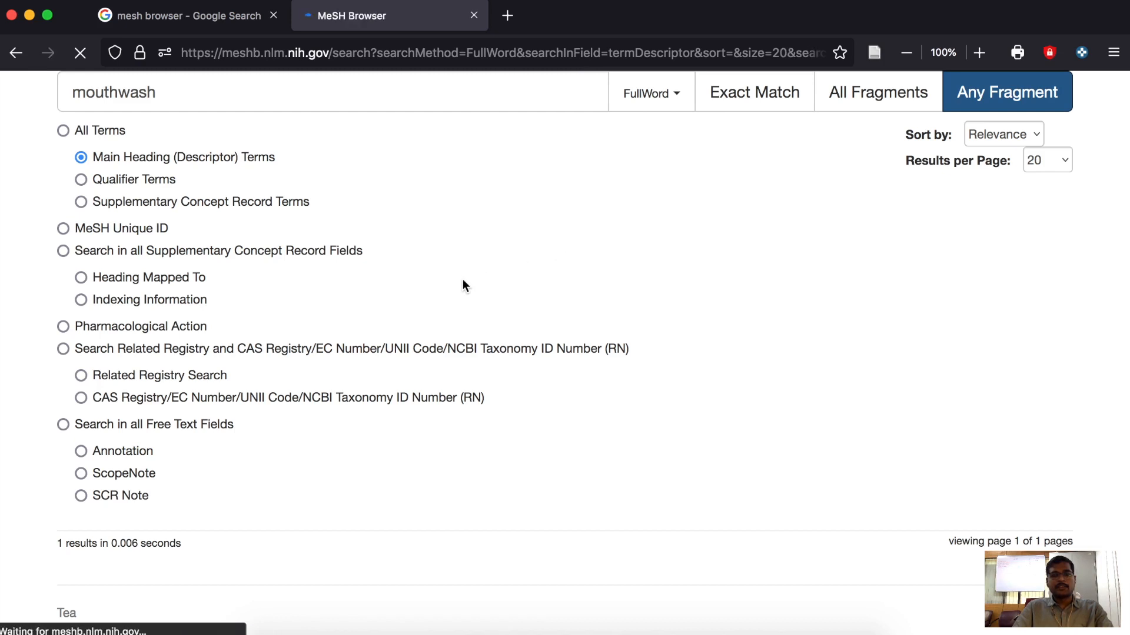
{"action": "scroll", "coordinate": [462, 279], "scroll_direction": "down", "scroll_amount": 5}
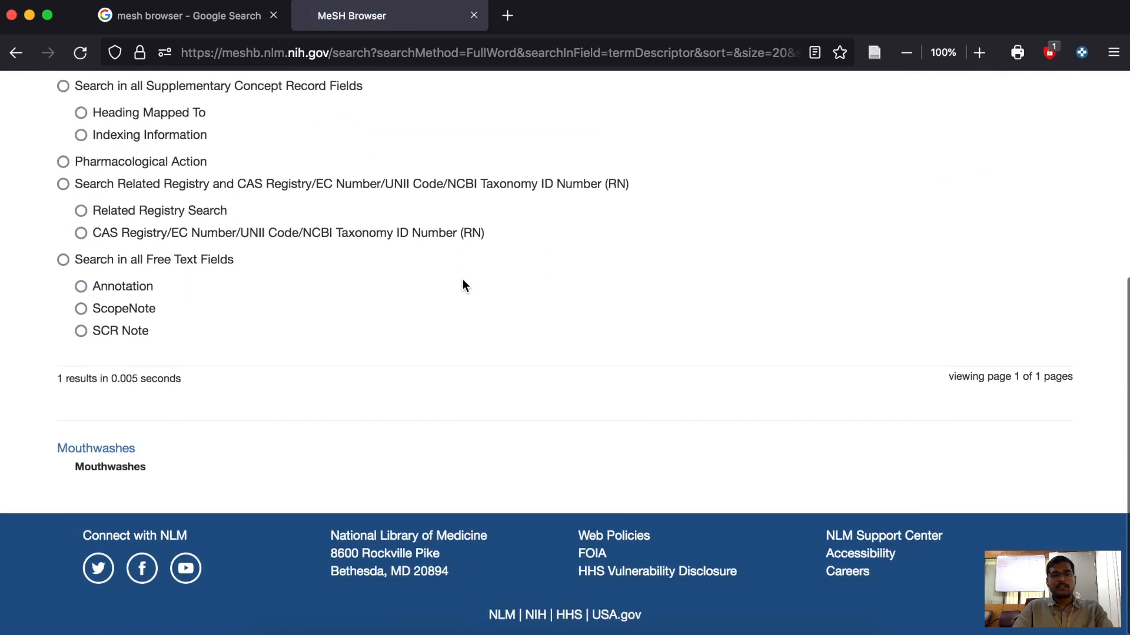
{"action": "left_click", "coordinate": [127, 447]}
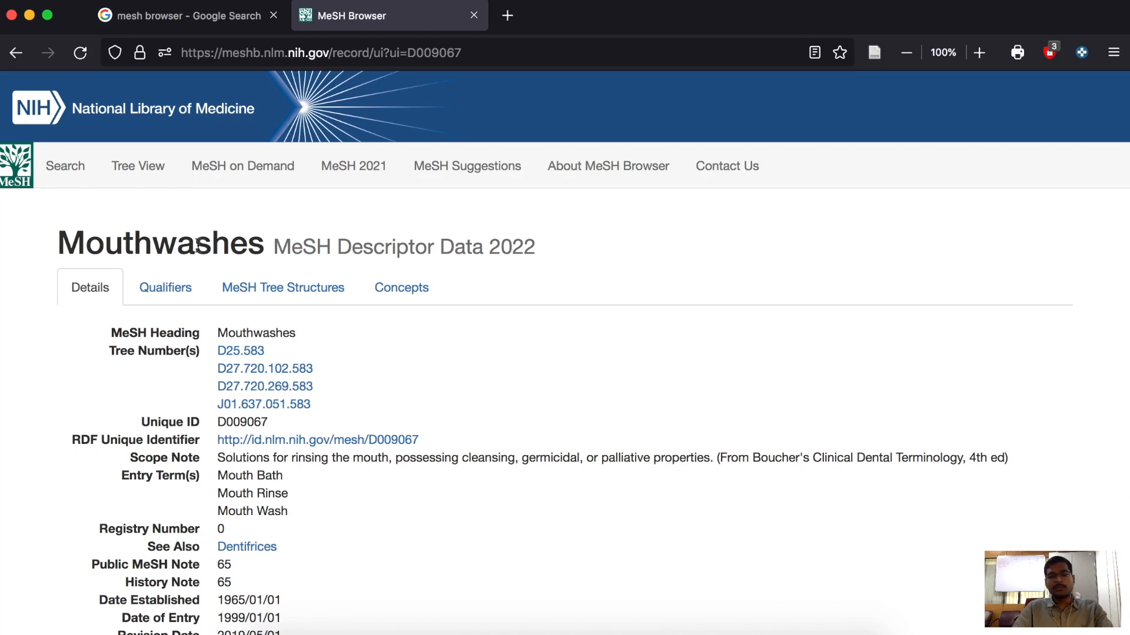
Step: Switch to the Word document and extend the MeSH entry for Green tea mouthwash to read "Tea AND mouthwashes"
{"action": "key", "text": "super+Tab"}
{"action": "left_click", "coordinate": [528, 381]}
{"action": "type", "text": "AND M"}
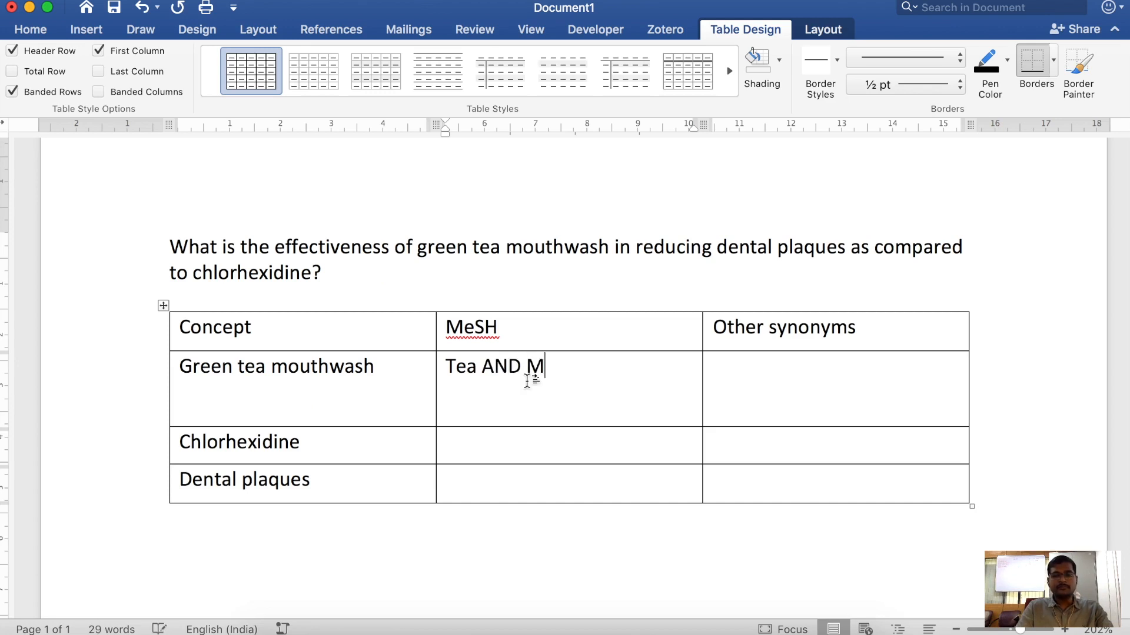
{"action": "key", "text": "BackSpace"}
{"action": "type", "text": "mouthwars"}
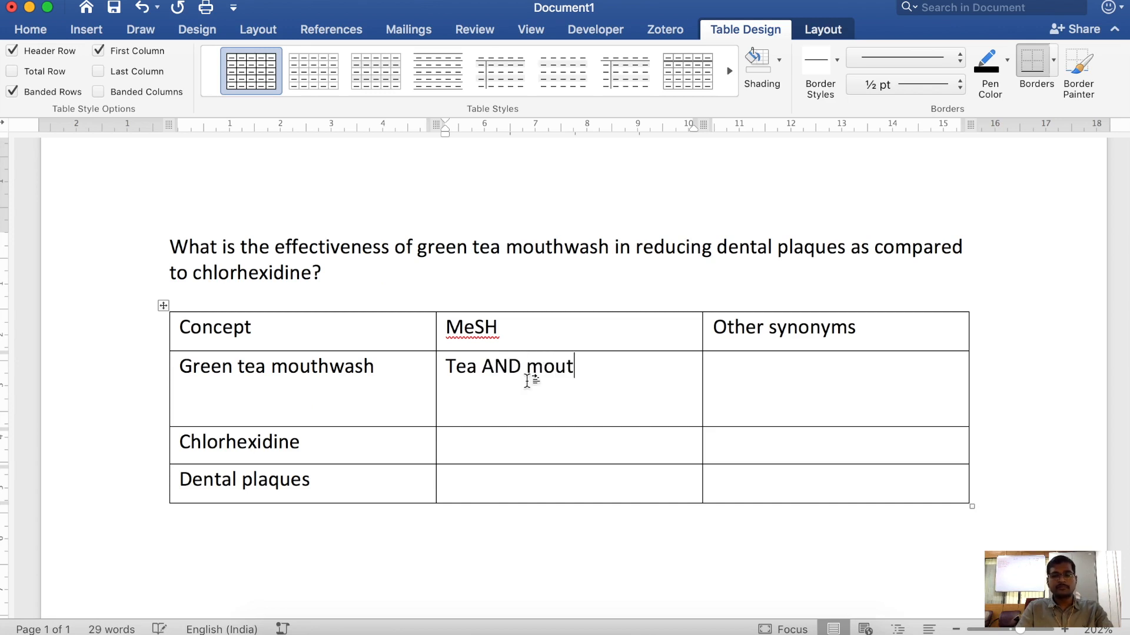
{"action": "key", "text": "BackSpace"}
{"action": "key", "text": "BackSpace"}
{"action": "type", "text": "sge"}
{"action": "key", "text": "BackSpace"}
{"action": "key", "text": "BackSpace"}
{"action": "type", "text": "hes"}
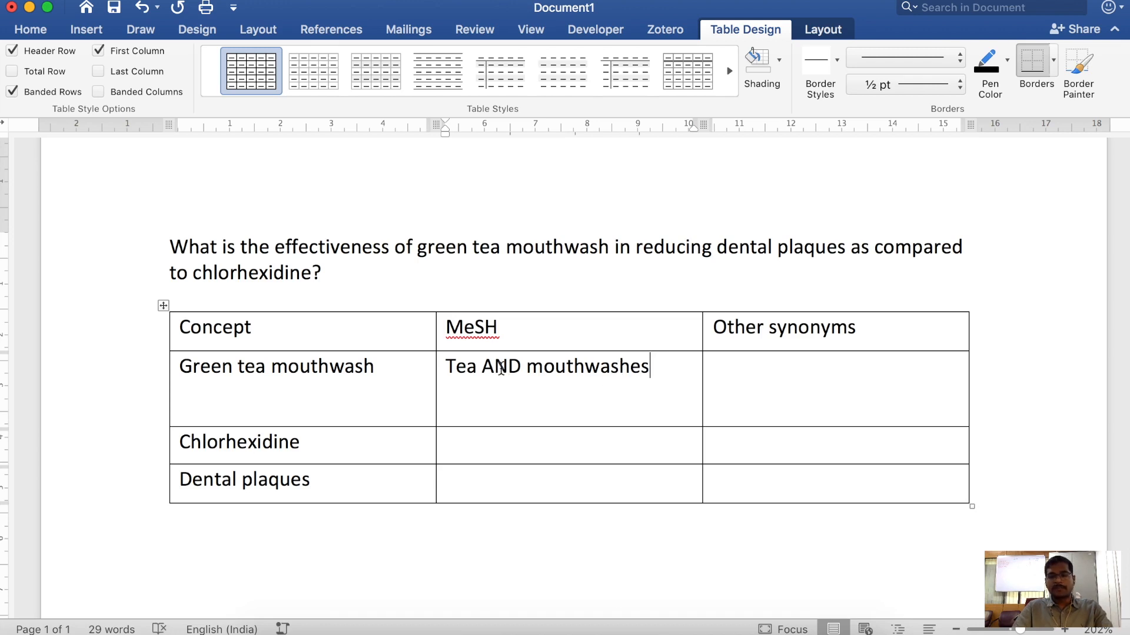
{"action": "left_click_drag", "start_coordinate": [499, 368], "coordinate": [514, 369]}
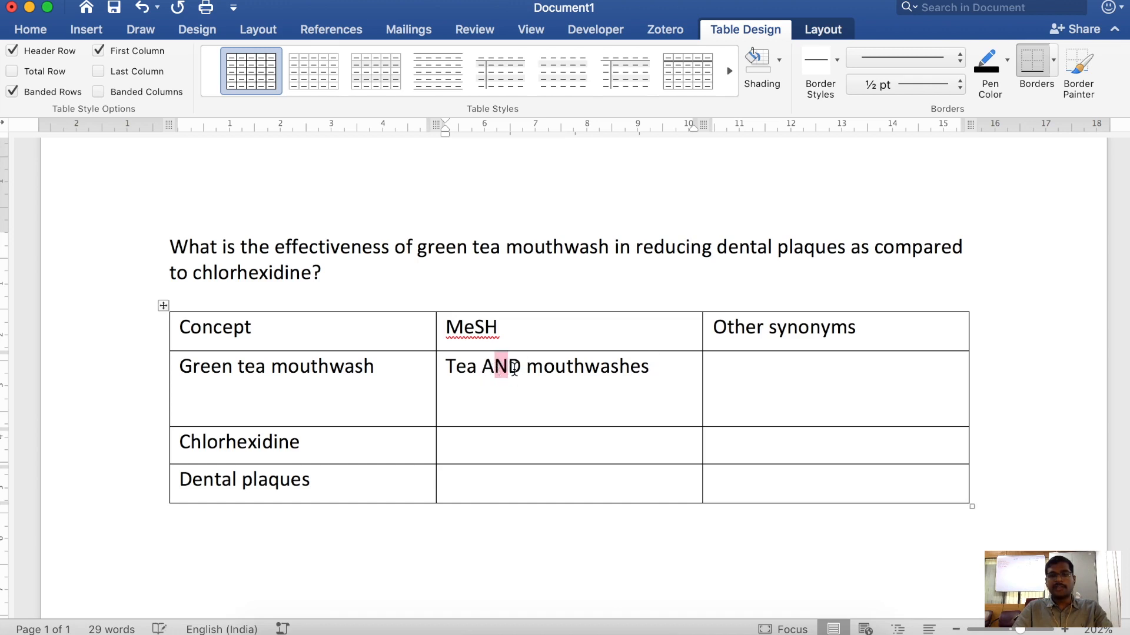
{"action": "triple_click", "coordinate": [511, 369]}
{"action": "double_click", "coordinate": [507, 372]}
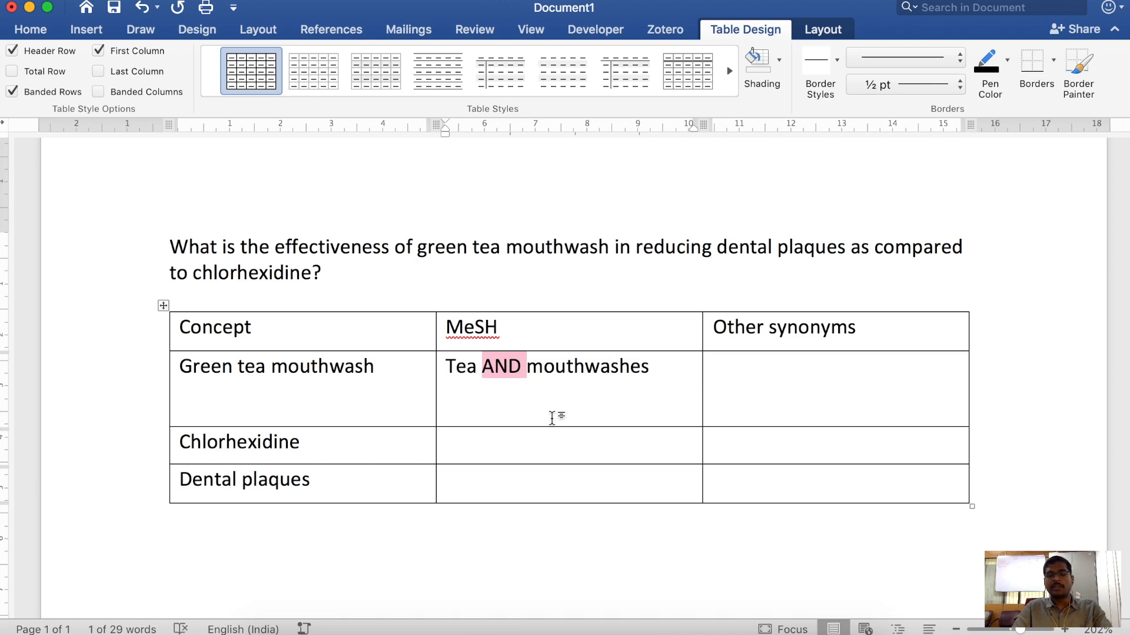
{"action": "left_click", "coordinate": [531, 385]}
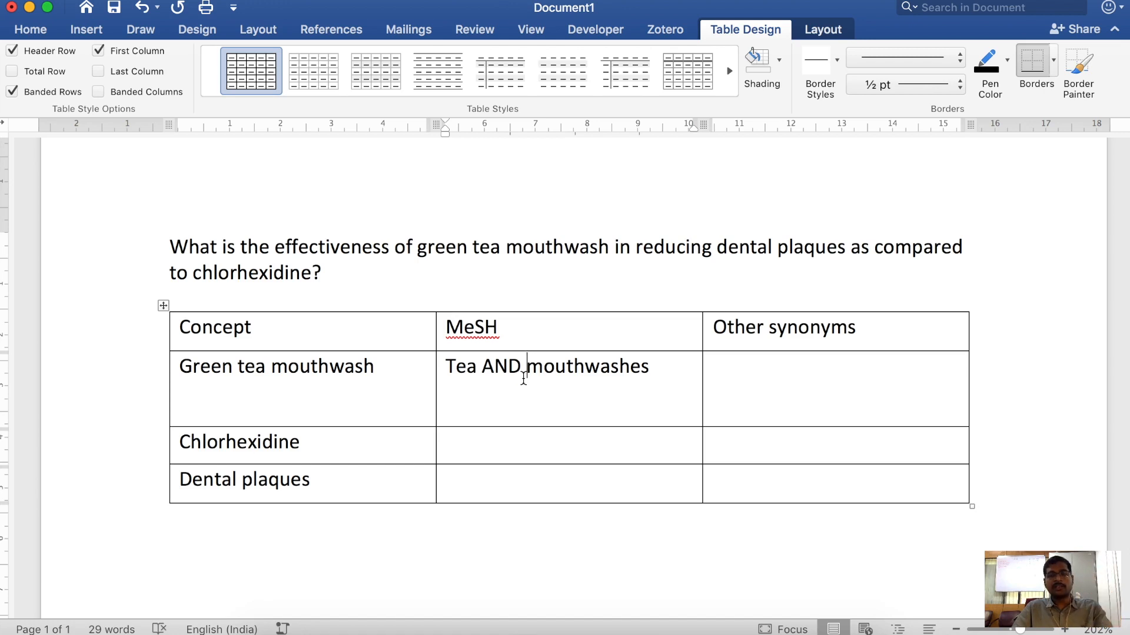
Step: Enter "green tea mouthwash" OR "camellia sinensis", each phrase in quotation marks, as the other synonyms for Green tea mouthwash
{"action": "left_click", "coordinate": [837, 383]}
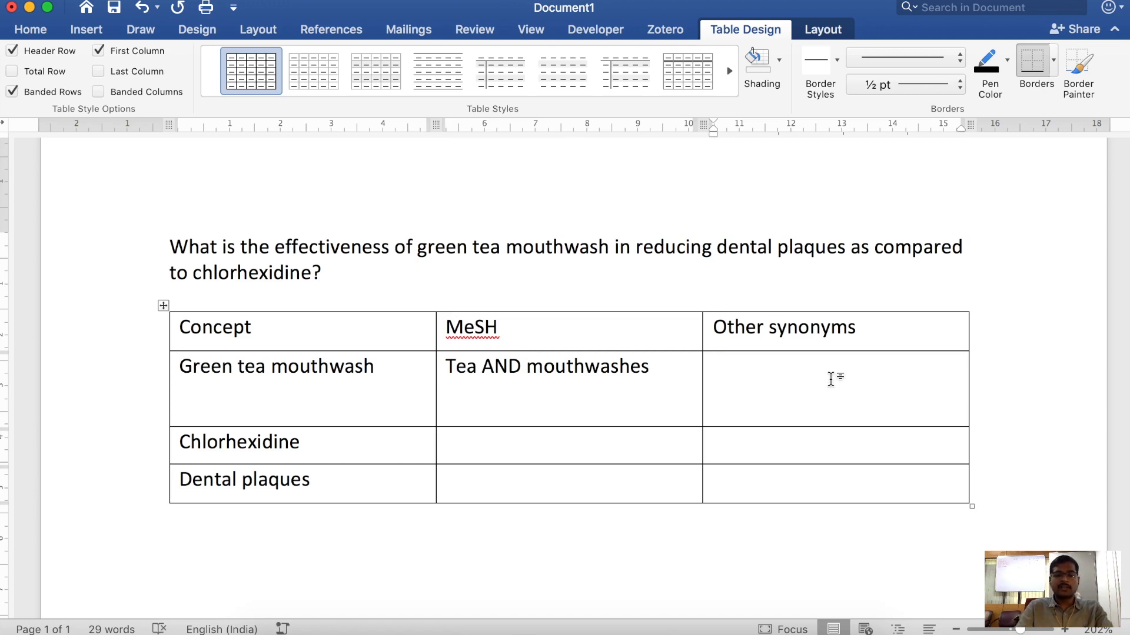
{"action": "type", "text": "\"green "}
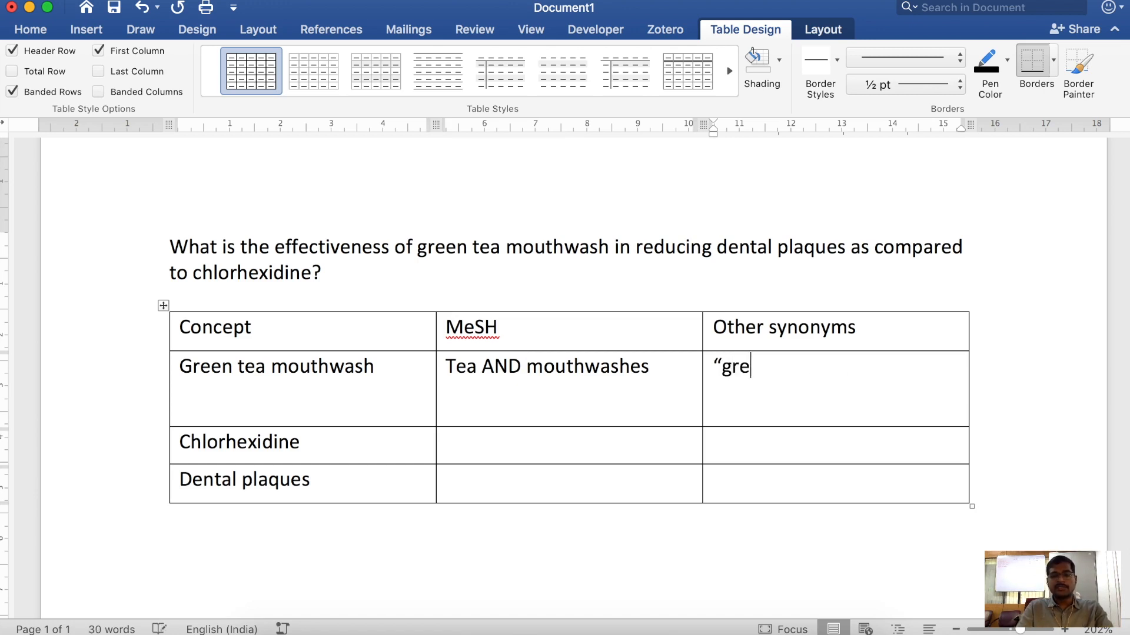
{"action": "type", "text": "tea "}
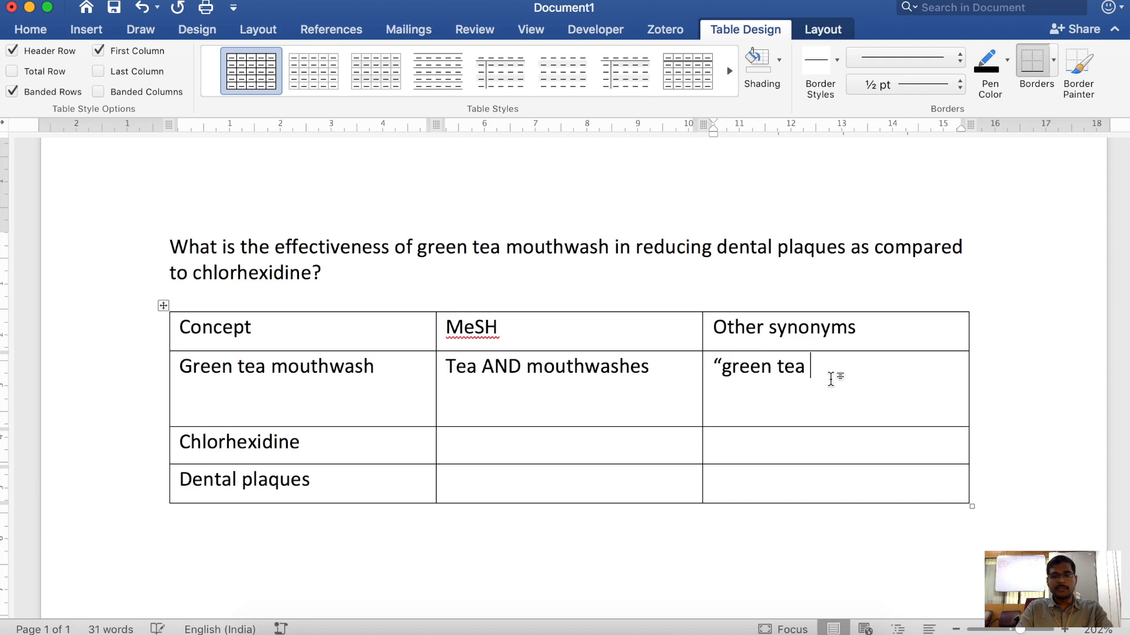
{"action": "type", "text": "mouthwas"}
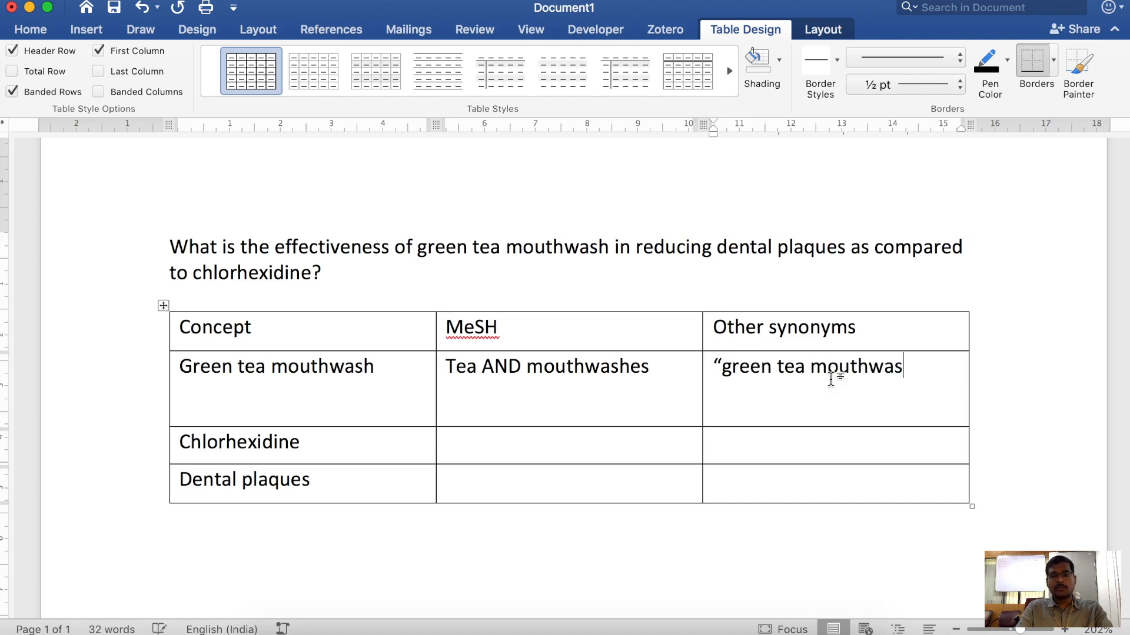
{"action": "type", "text": "h\" OR"}
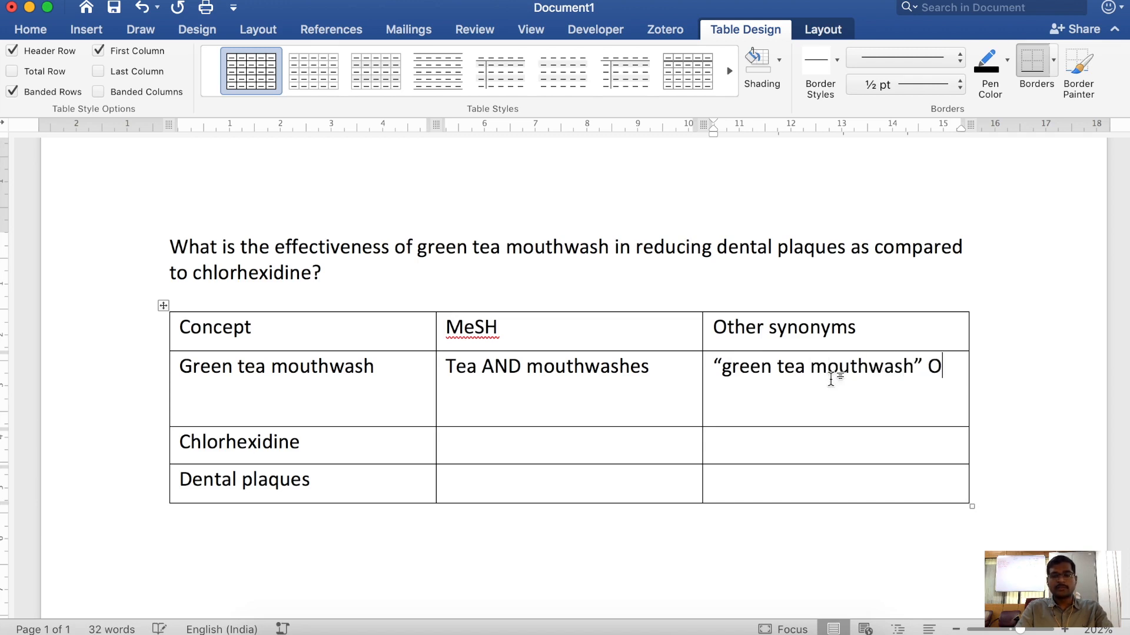
{"action": "key", "text": "Return"}
{"action": "type", "text": "\""}
{"action": "type", "text": "camellia"}
{"action": "type", "text": " si"}
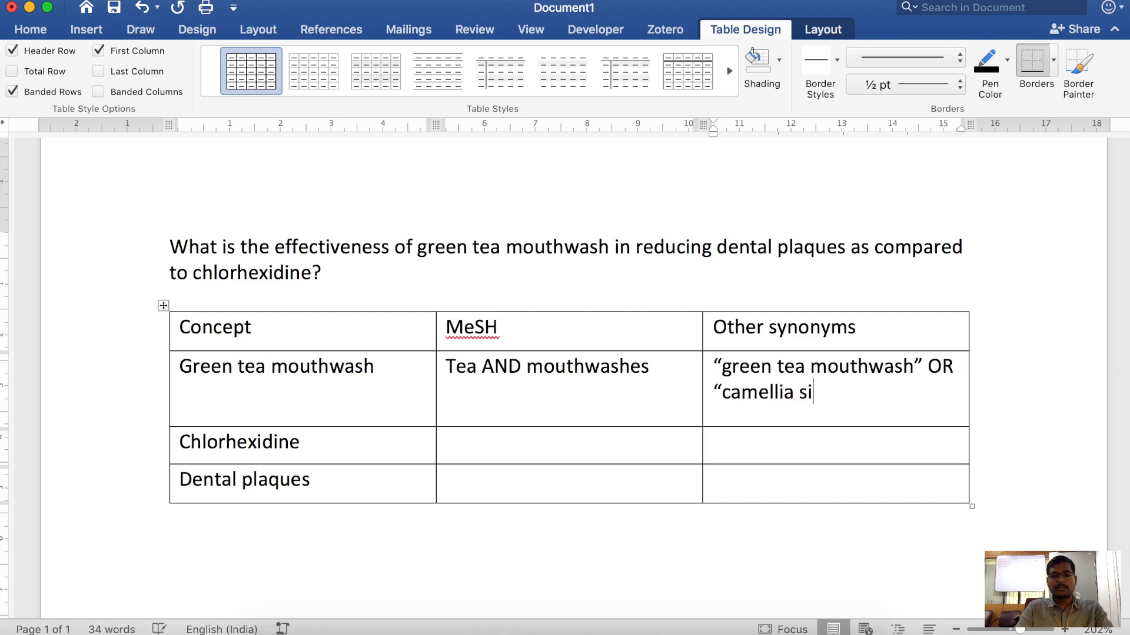
{"action": "type", "text": "nensis\""}
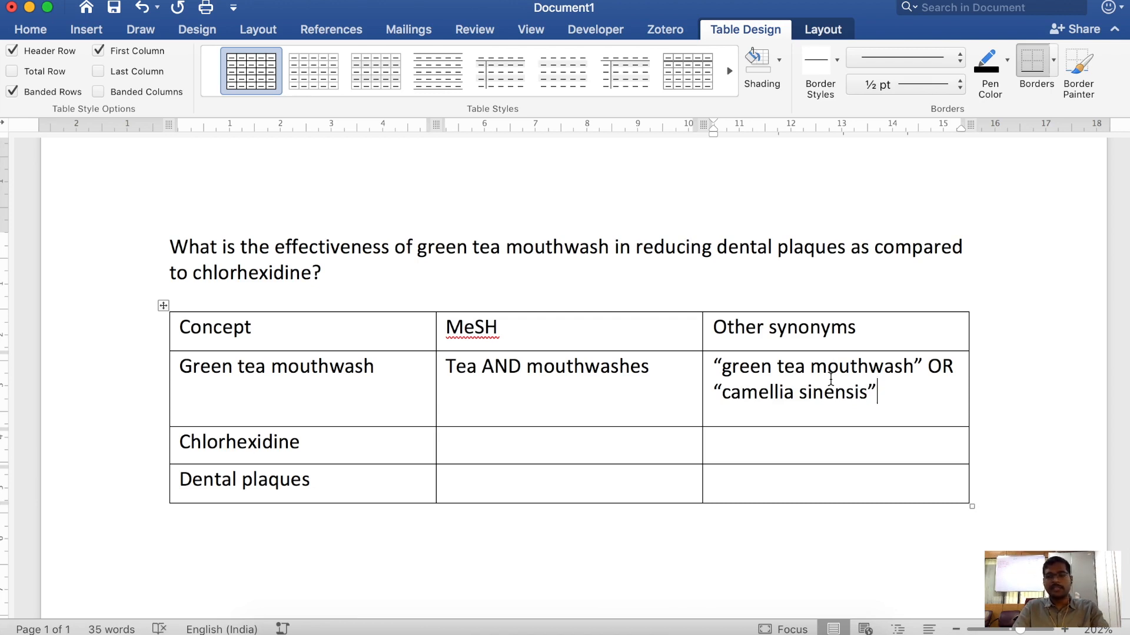
Step: Switch to the MeSH Browser, search main heading terms for "chlorhexidine" matching any fragment, and open the Chlorhexidine descriptor to examine its entry terms
{"action": "left_click", "coordinate": [476, 453]}
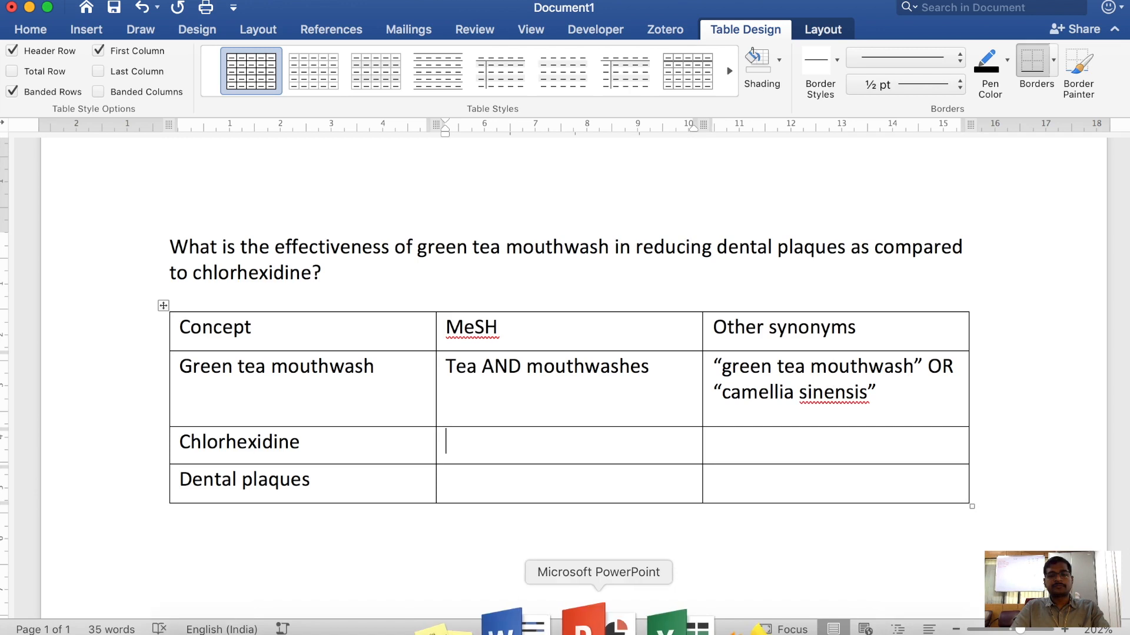
{"action": "left_click", "coordinate": [568, 471]}
{"action": "key", "text": "super+Tab"}
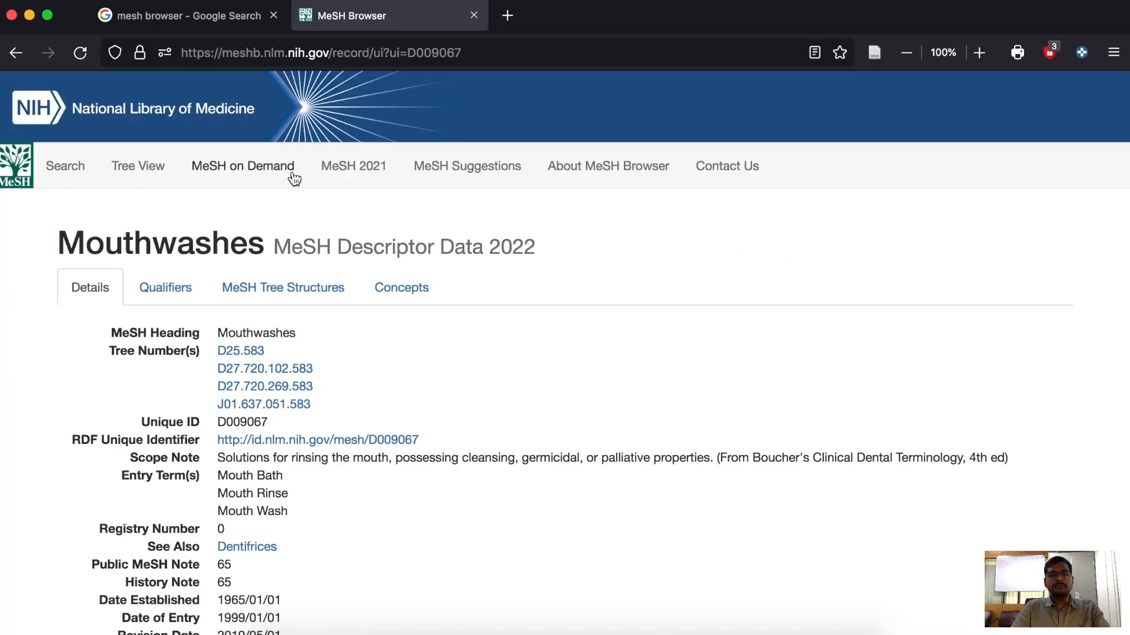
{"action": "left_click", "coordinate": [63, 169]}
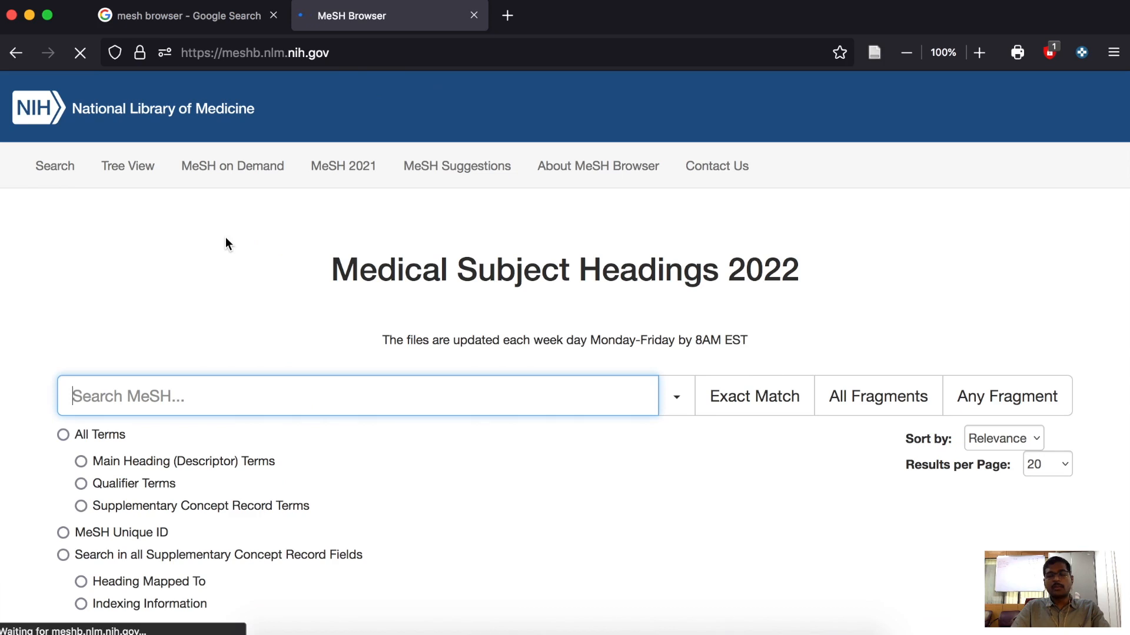
{"action": "scroll", "coordinate": [224, 237], "scroll_direction": "down", "scroll_amount": 2}
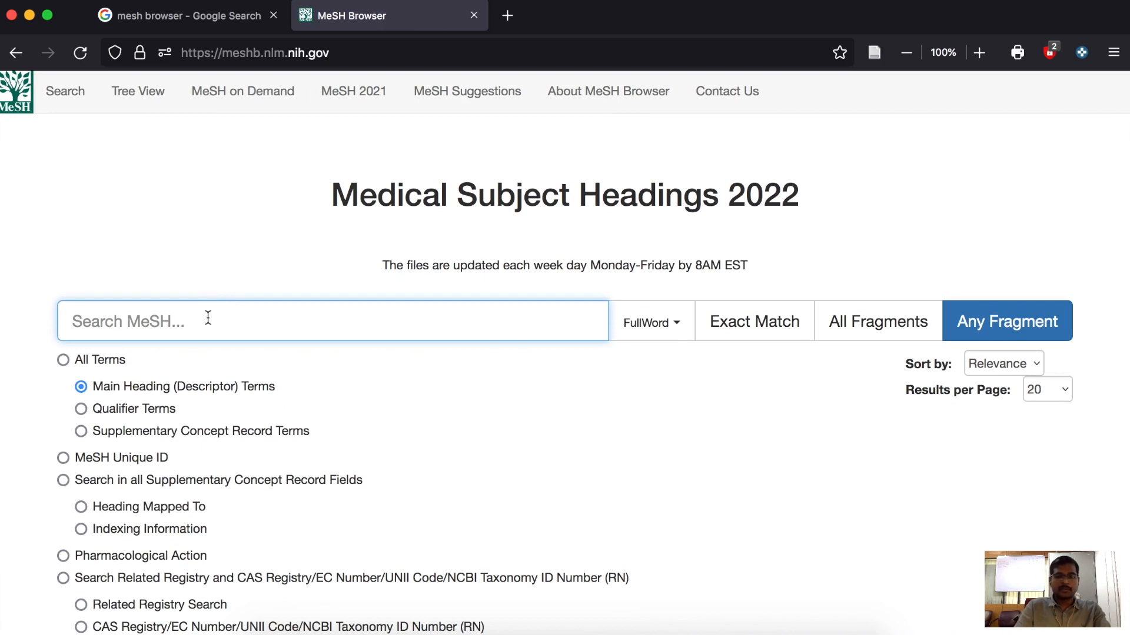
{"action": "type", "text": "chlorhexidine"}
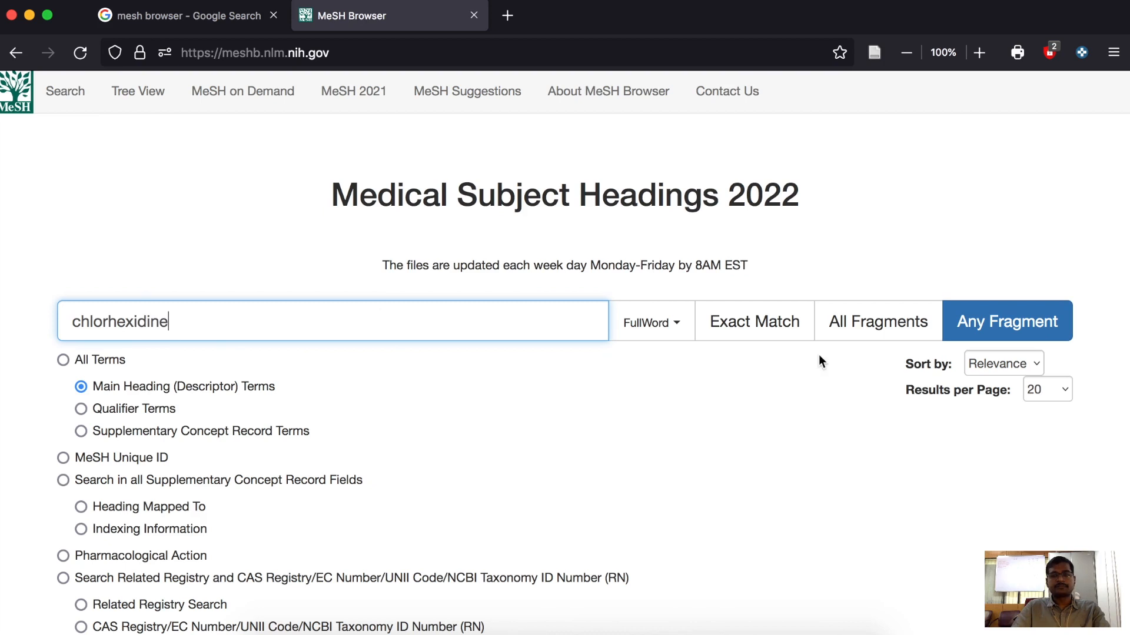
{"action": "left_click", "coordinate": [992, 325]}
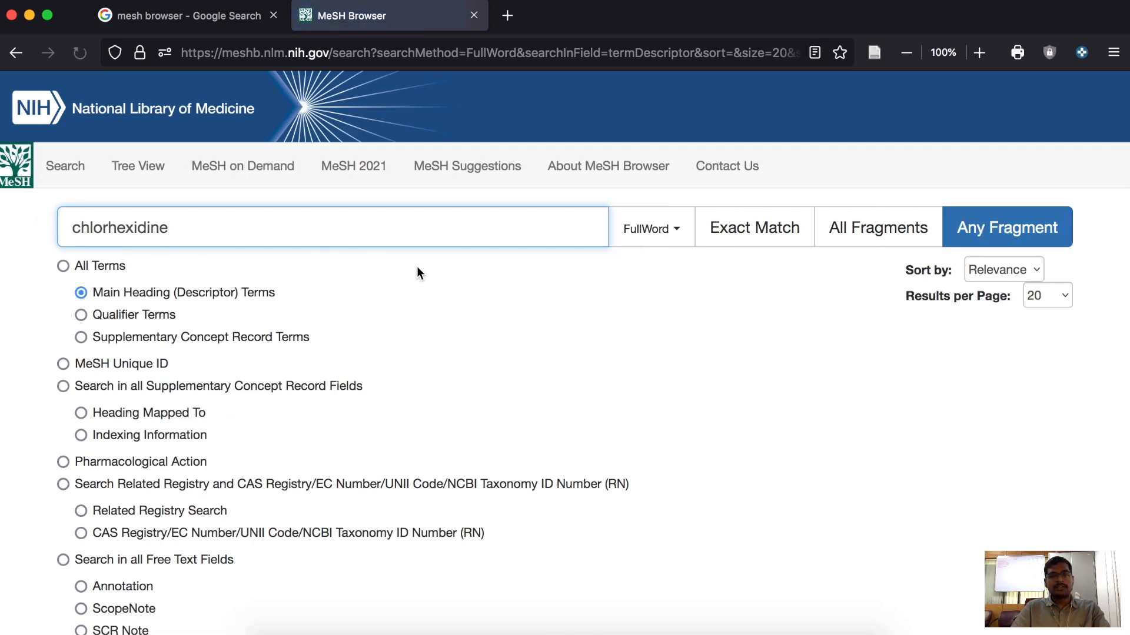
{"action": "scroll", "coordinate": [373, 293], "scroll_direction": "down", "scroll_amount": 4}
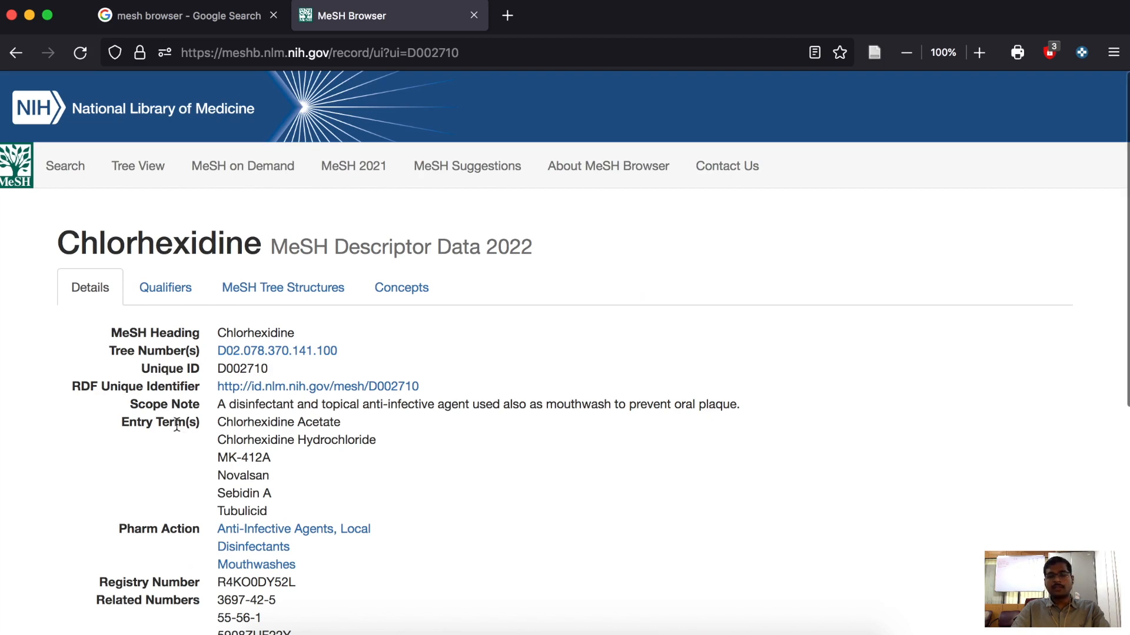
{"action": "scroll", "coordinate": [180, 430], "scroll_direction": "down", "scroll_amount": 1}
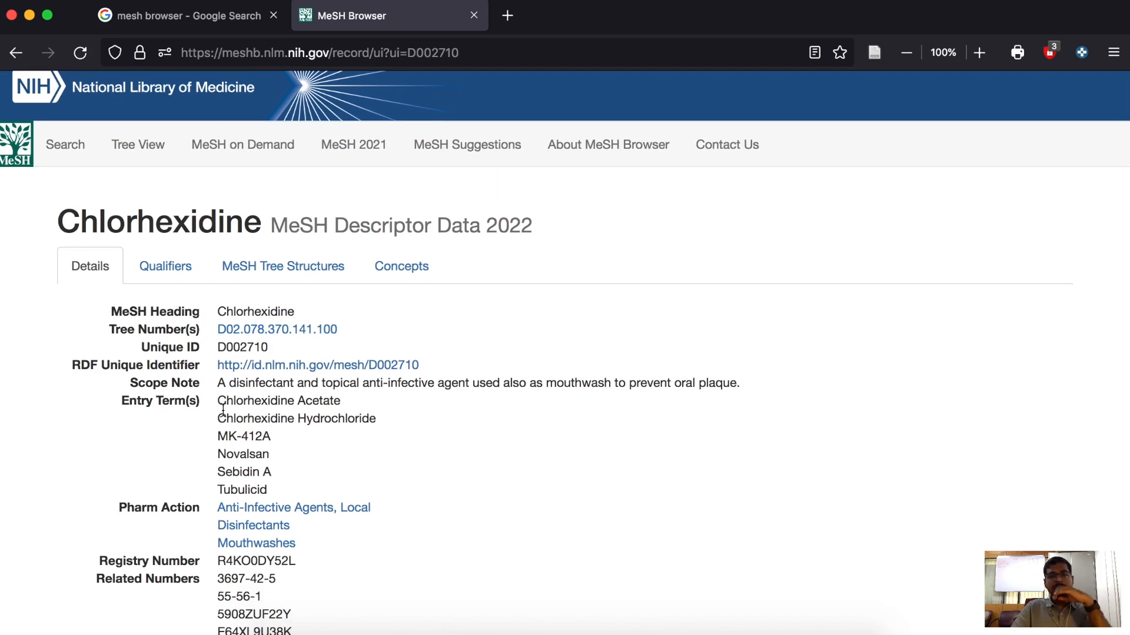
{"action": "left_click_drag", "start_coordinate": [221, 404], "coordinate": [282, 487]}
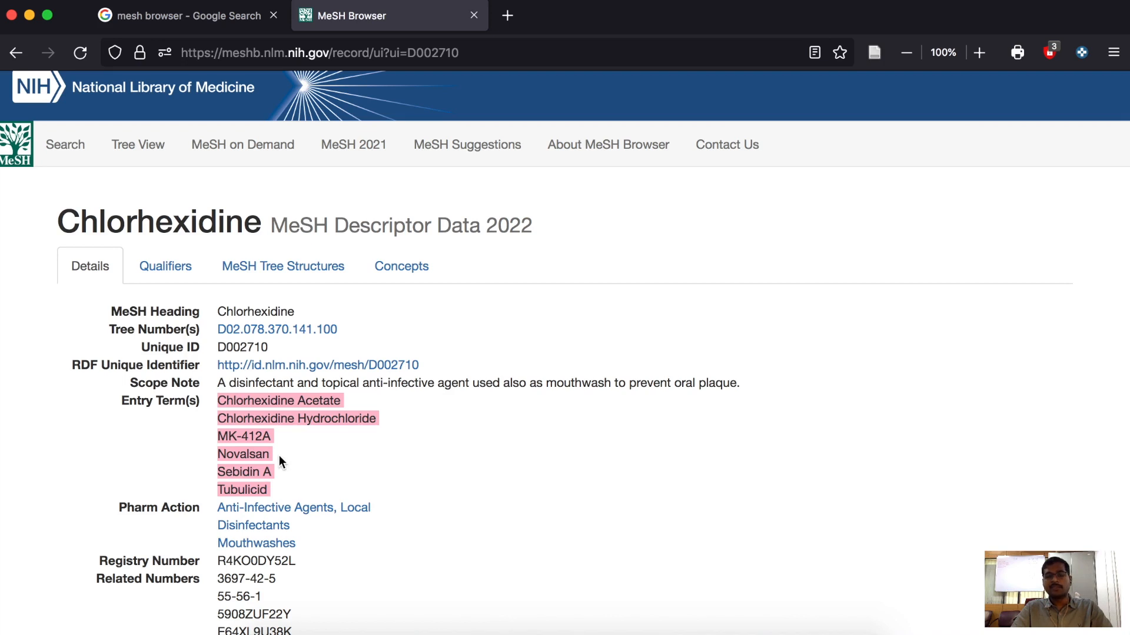
{"action": "left_click", "coordinate": [222, 419]}
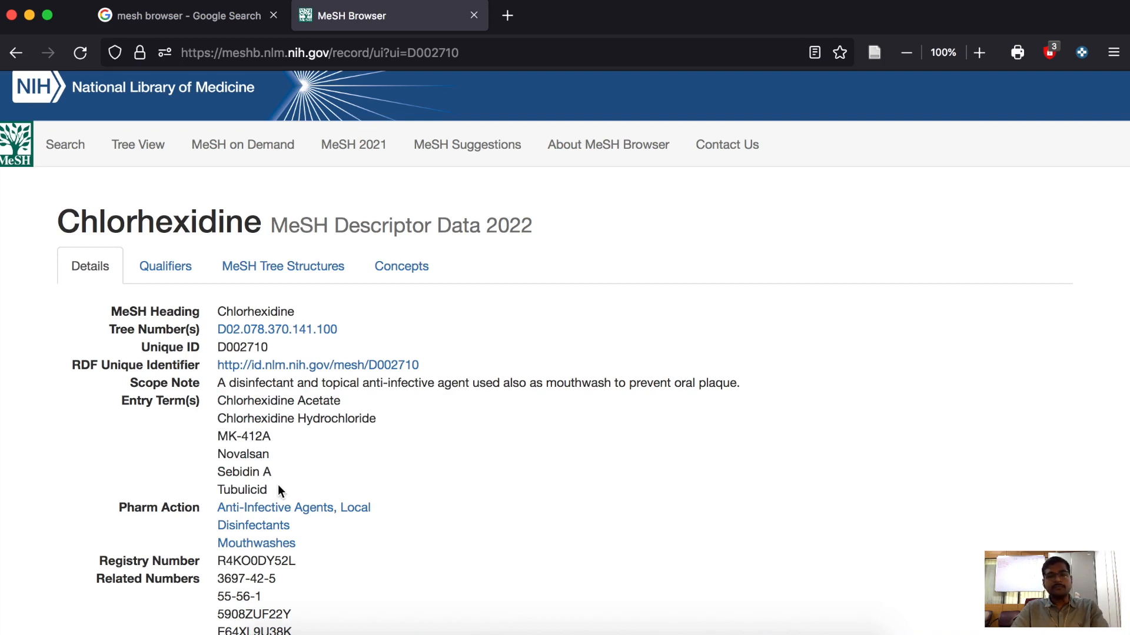
Step: Switch to the Word document and enter Chlorhexidine as the MeSH term for the Chlorhexidine concept
{"action": "key", "text": "super+Tab"}
{"action": "left_click", "coordinate": [527, 443]}
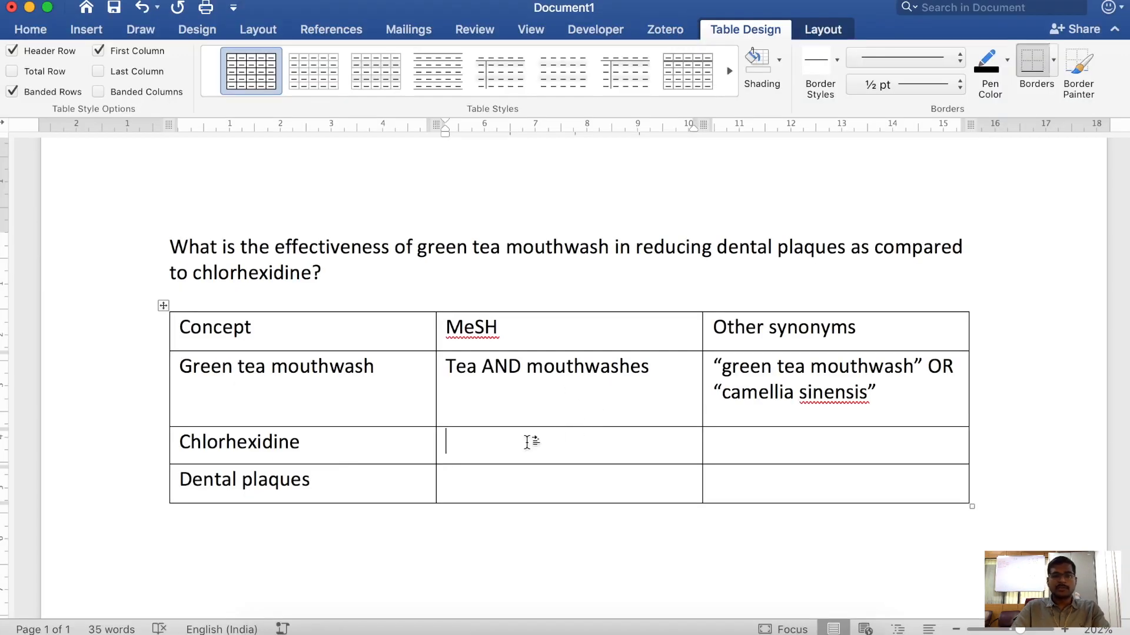
{"action": "type", "text": "ch"}
{"action": "key", "text": "BackSpace"}
{"action": "type", "text": "lorhexidi"}
{"action": "type", "text": "n"}
{"action": "key", "text": "BackSpace"}
{"action": "type", "text": "dine"}
Step: Add Tubulicid, taken from the Chlorhexidine descriptor's entry terms in the MeSH Browser, as the other synonym for Chlorhexidine in the Word table
{"action": "key", "text": "Tab"}
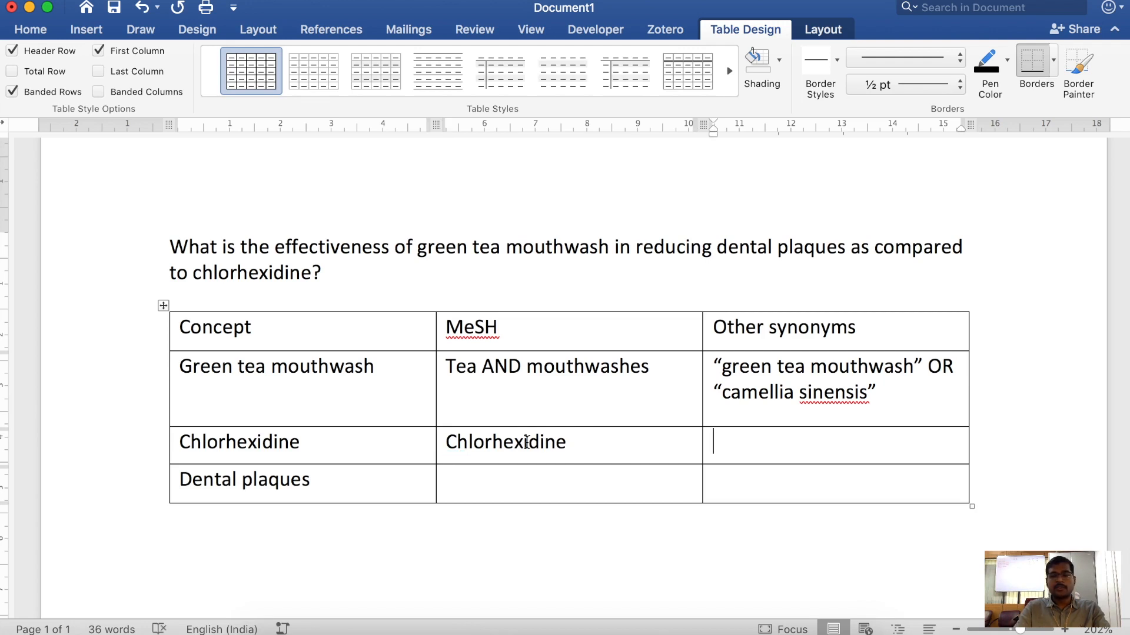
{"action": "type", "text": "T"}
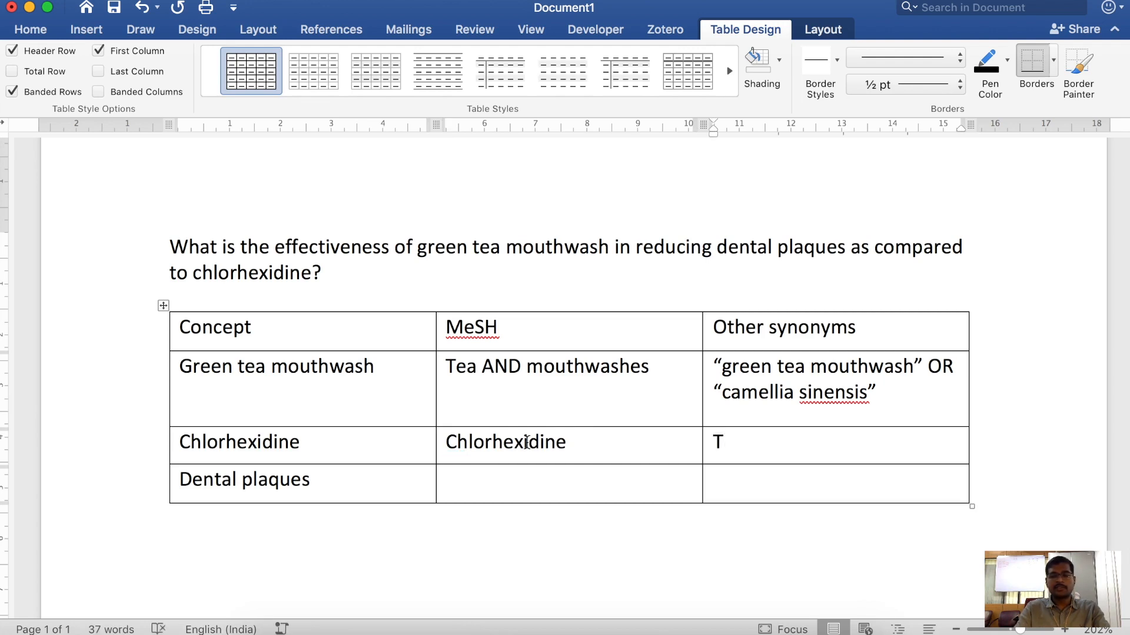
{"action": "key", "text": "BackSpace"}
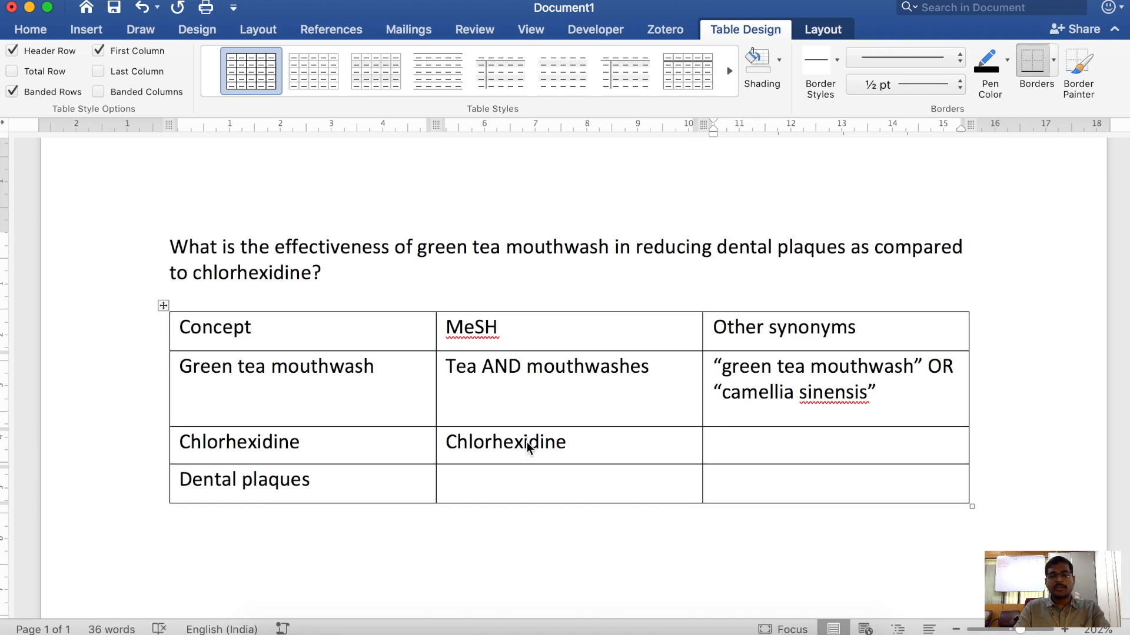
{"action": "key", "text": "super+Tab"}
{"action": "double_click", "coordinate": [234, 487]}
{"action": "key", "text": "super+Tab"}
{"action": "type", "text": "Tubulicid"}
{"action": "key", "text": "BackSpace"}
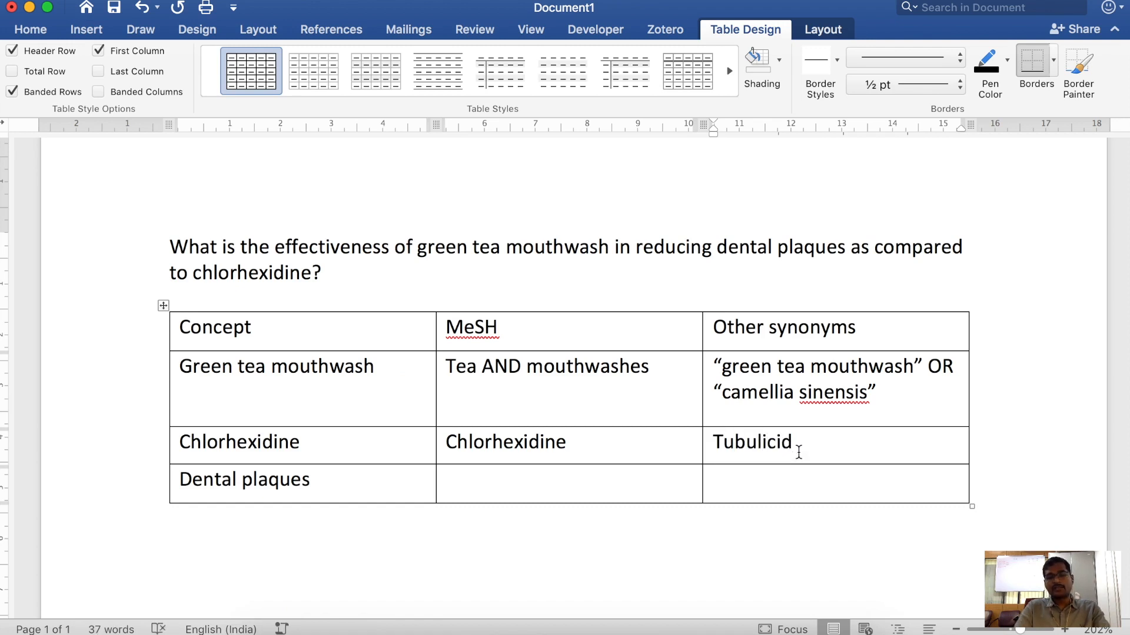
Step: Extend the other synonyms for Chlorhexidine with OR CHX, following Tubulicid in the table cell
{"action": "type", "text": "OR CHX"}
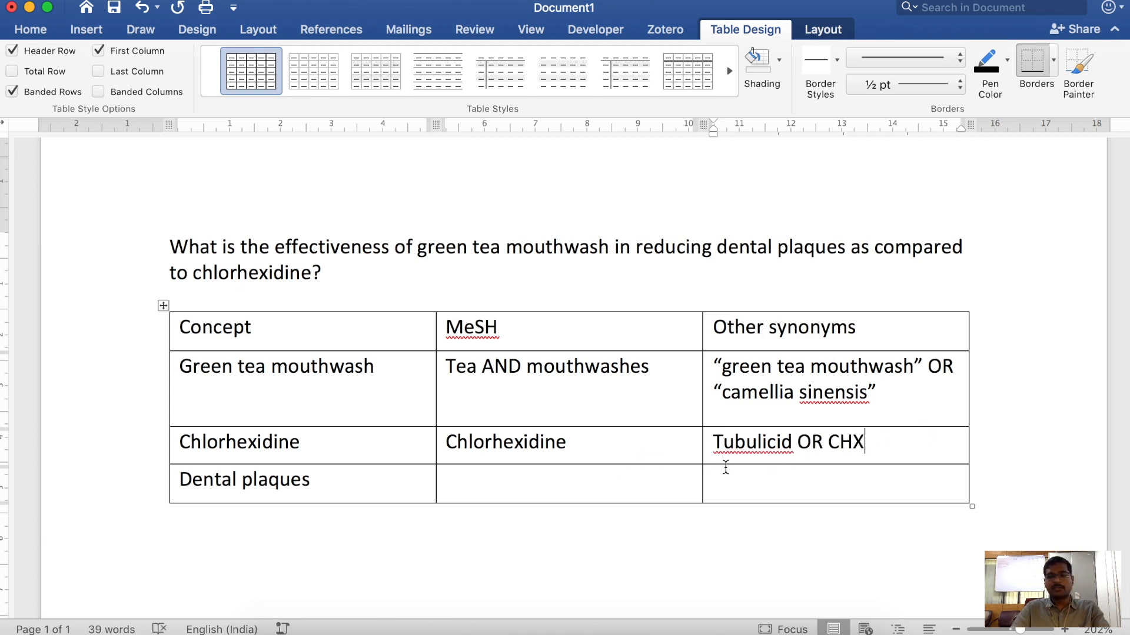
{"action": "left_click", "coordinate": [892, 394]}
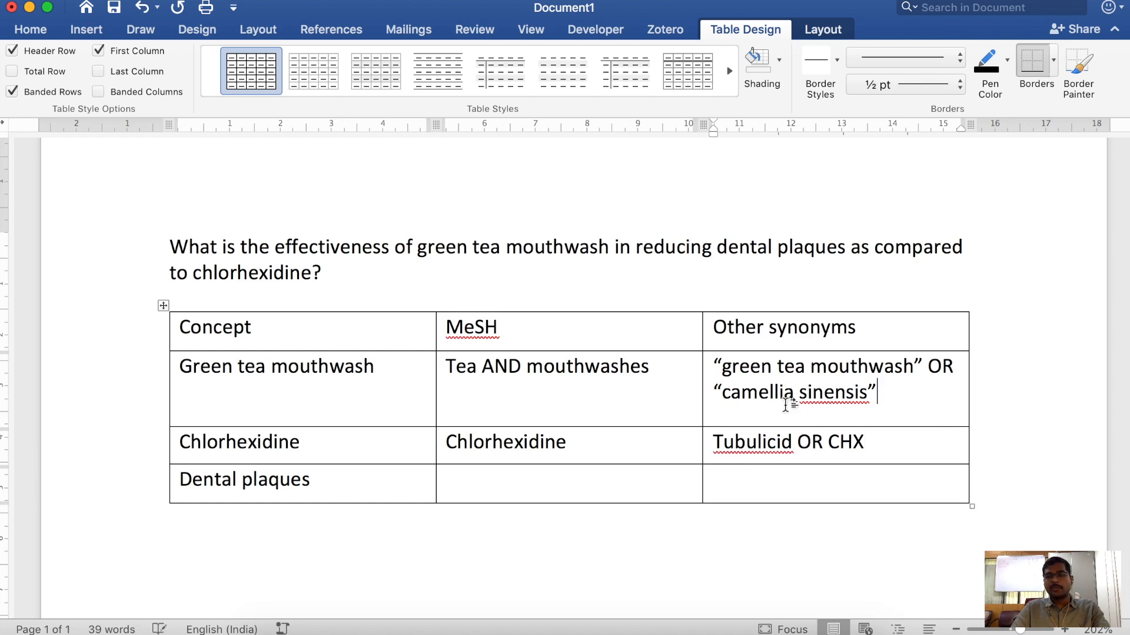
{"action": "left_click", "coordinate": [714, 443]}
{"action": "left_click", "coordinate": [798, 443]}
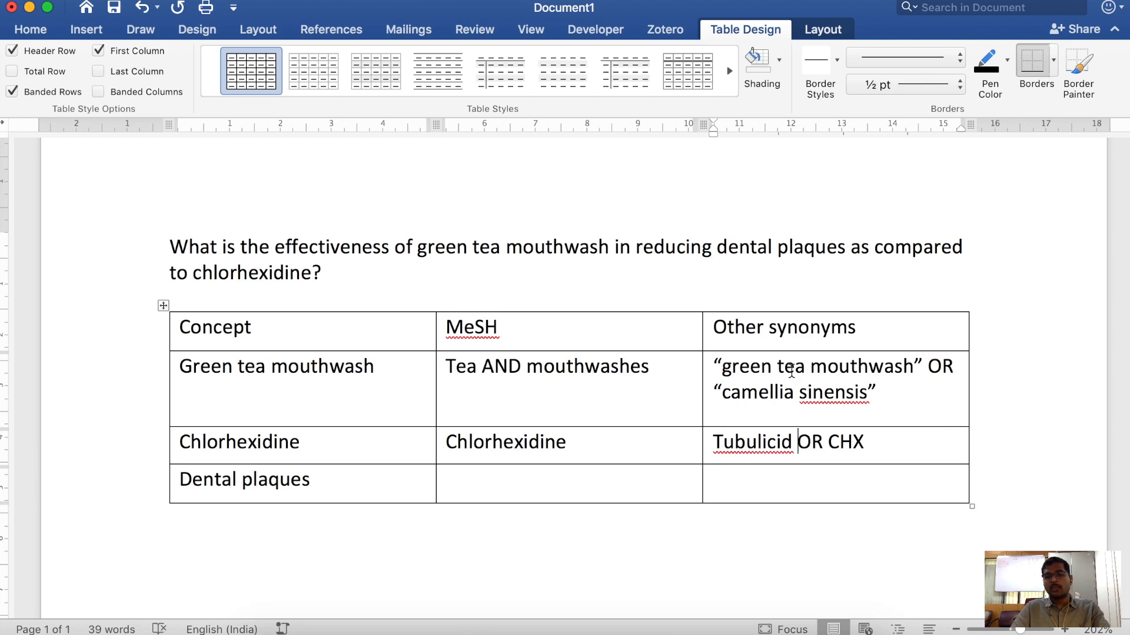
{"action": "left_click", "coordinate": [923, 366]}
{"action": "left_click_drag", "start_coordinate": [723, 370], "coordinate": [886, 375]}
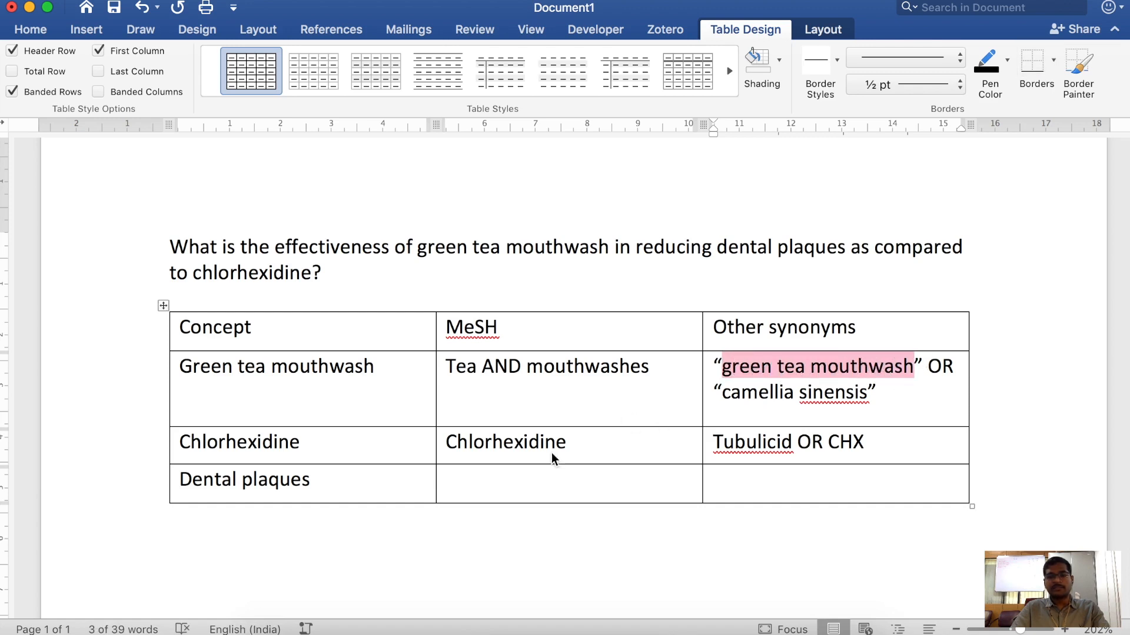
Step: Switch to the MeSH Browser, search main heading terms for "dental plaque" matching all fragments, and open the Dental Plaque descriptor
{"action": "left_click", "coordinate": [488, 471]}
{"action": "key", "text": "super+Tab"}
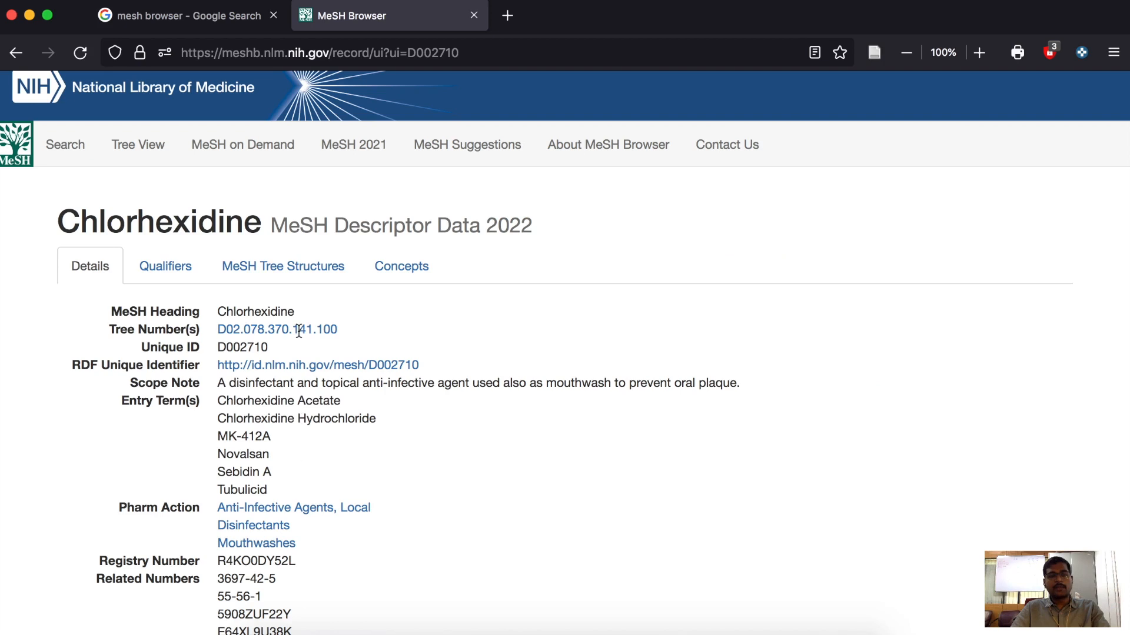
{"action": "left_click", "coordinate": [66, 146]}
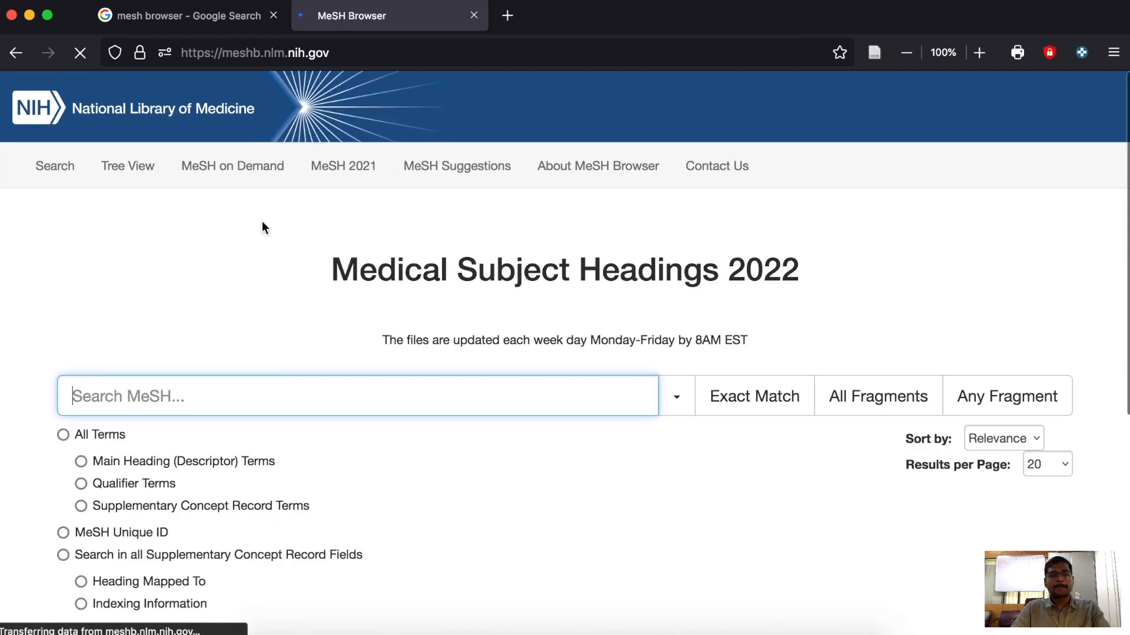
{"action": "type", "text": "dental plaque"}
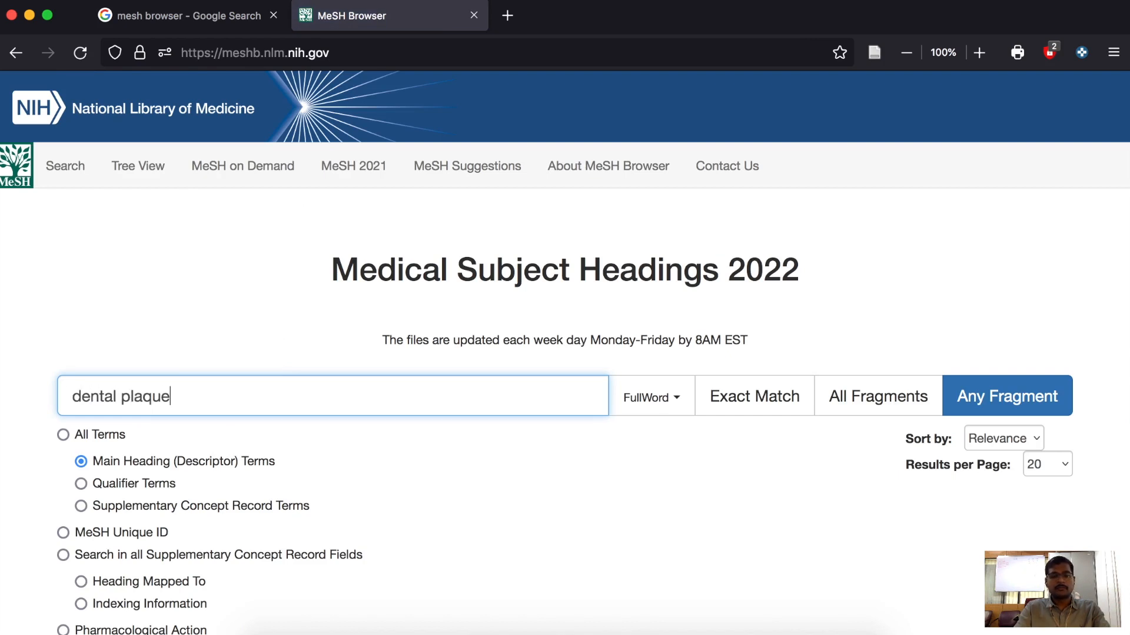
{"action": "left_click", "coordinate": [904, 404]}
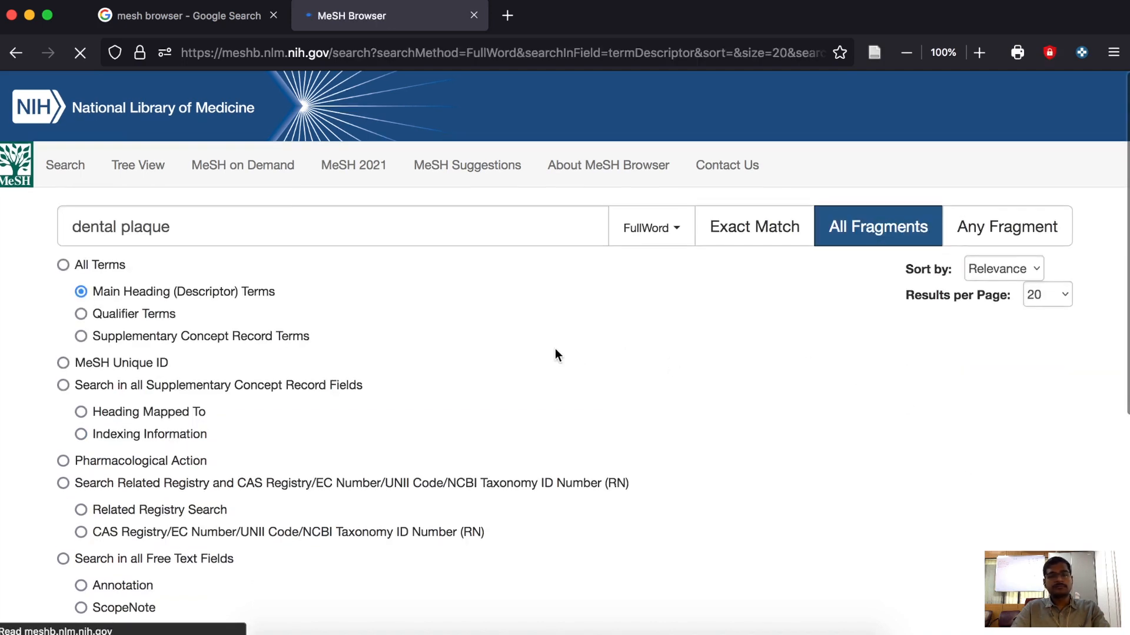
{"action": "scroll", "coordinate": [555, 356], "scroll_direction": "down", "scroll_amount": 7}
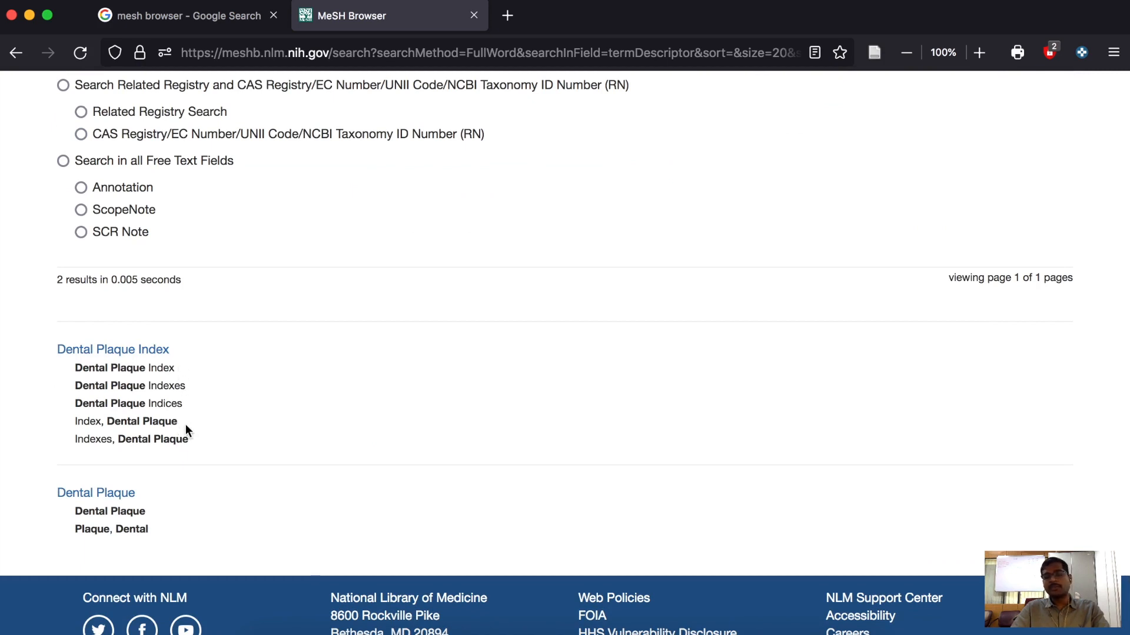
{"action": "left_click", "coordinate": [117, 497]}
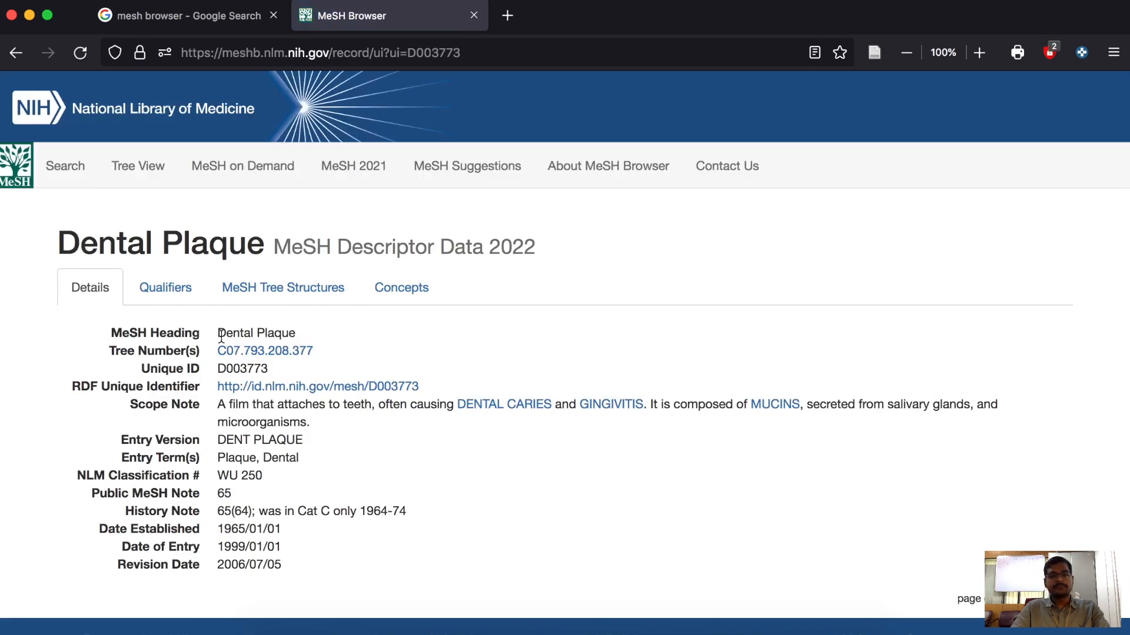
Step: Switch to the Word document and fill the Dental plaques row with MeSH term "Dental plaque" and a hyphen for other synonyms
{"action": "key", "text": "super+Tab"}
{"action": "left_click", "coordinate": [515, 502]}
{"action": "type", "text": "Dental plaque"}
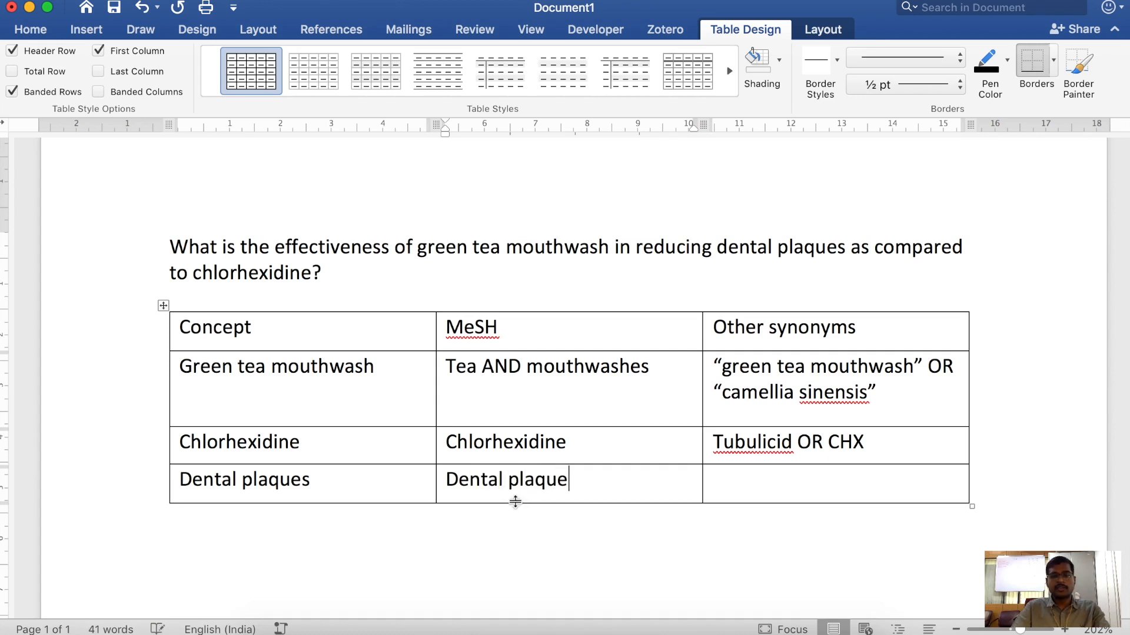
{"action": "left_click", "coordinate": [775, 491]}
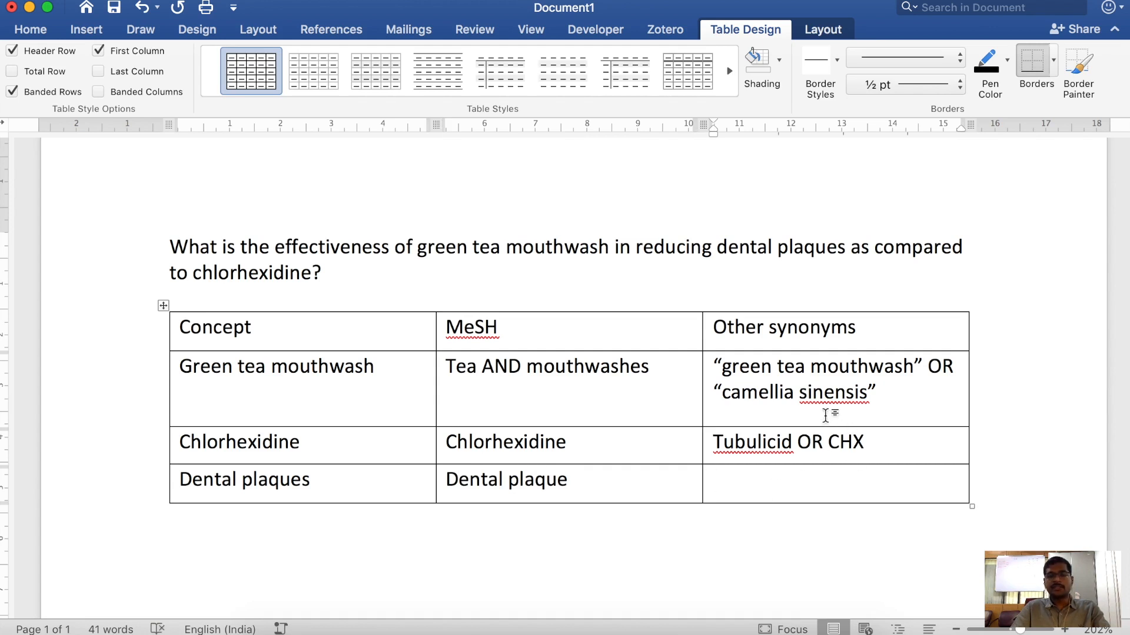
{"action": "type", "text": "-"}
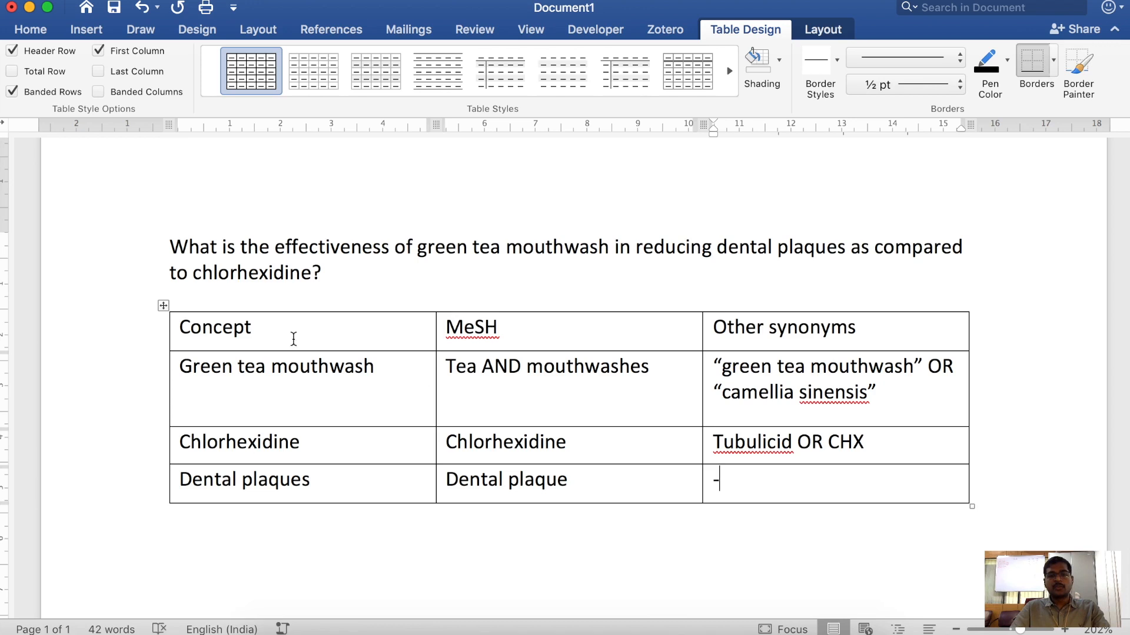
{"action": "left_click_drag", "start_coordinate": [213, 337], "coordinate": [852, 512]}
{"action": "left_click", "coordinate": [784, 506]}
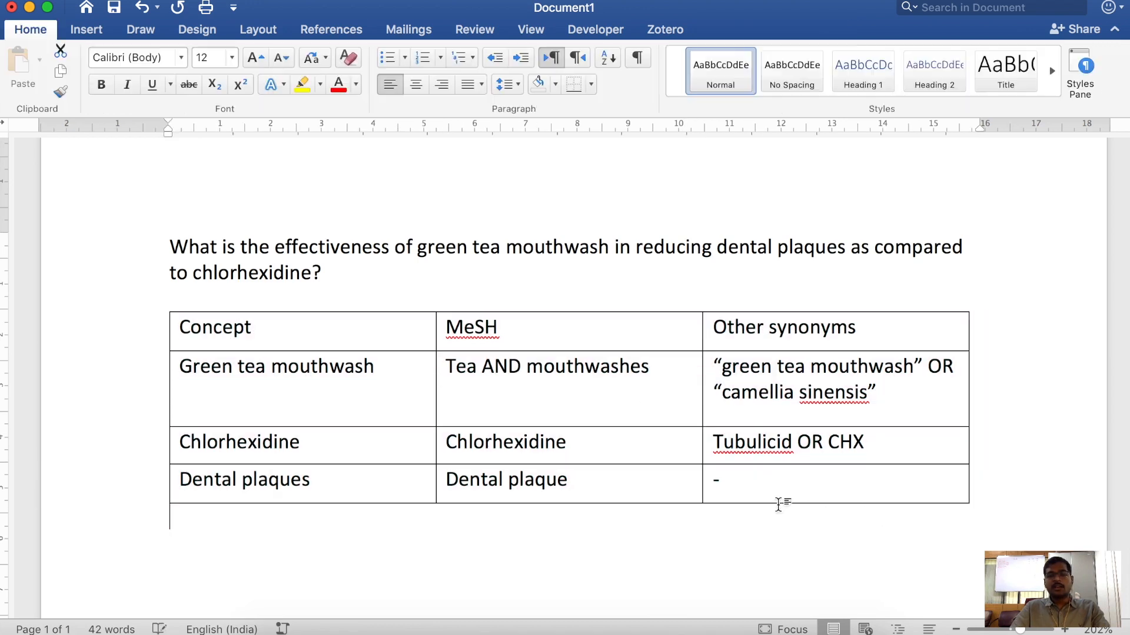
{"action": "left_click_drag", "start_coordinate": [329, 333], "coordinate": [318, 492]}
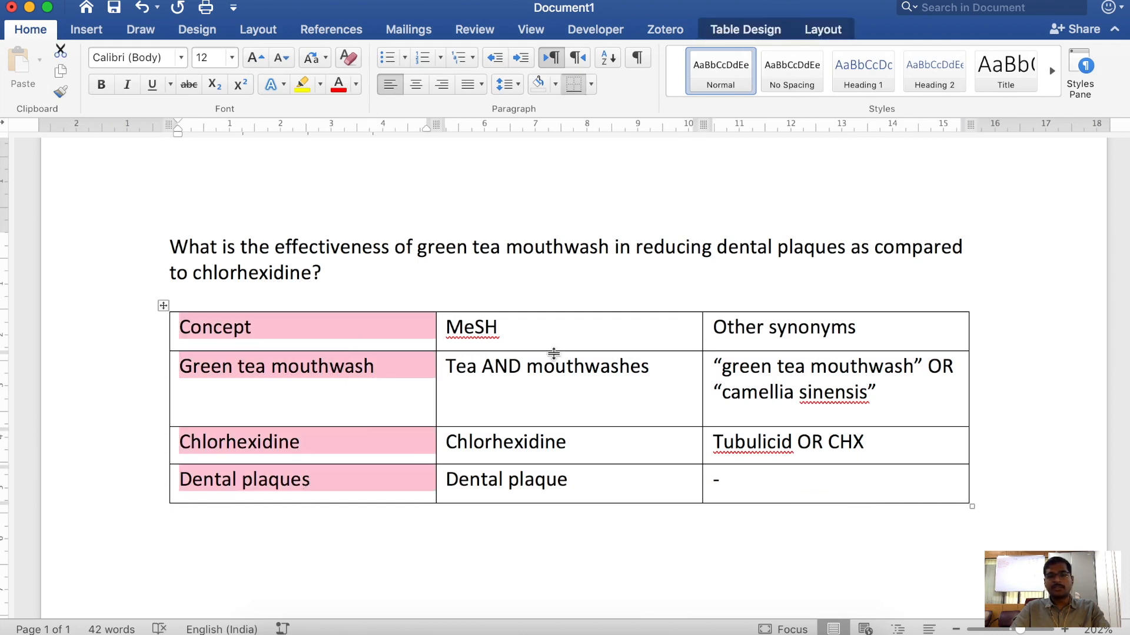
{"action": "left_click", "coordinate": [564, 331]}
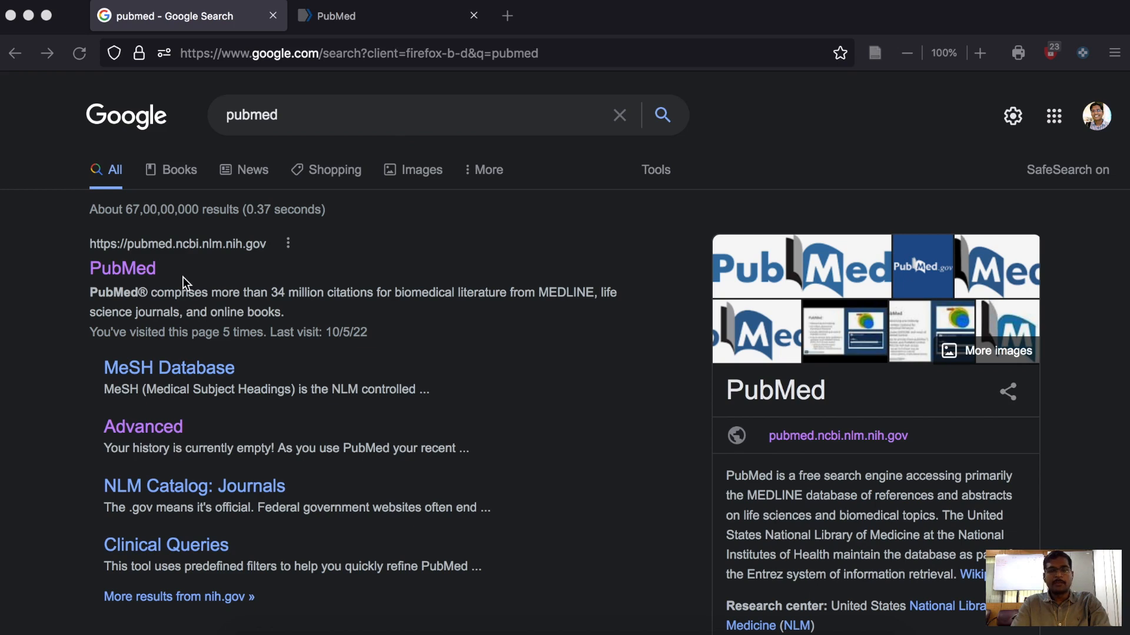
Step: Switch from the Google results to the PubMed home page already open in the browser
{"action": "left_click", "coordinate": [351, 25]}
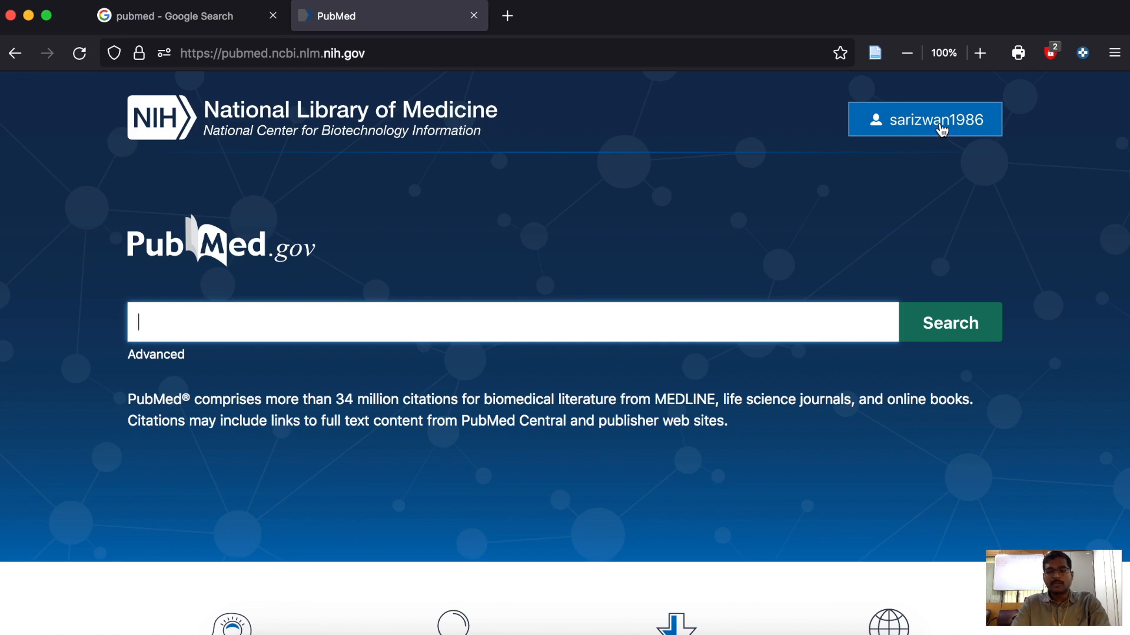
{"action": "scroll", "coordinate": [926, 137], "scroll_direction": "down", "scroll_amount": 1}
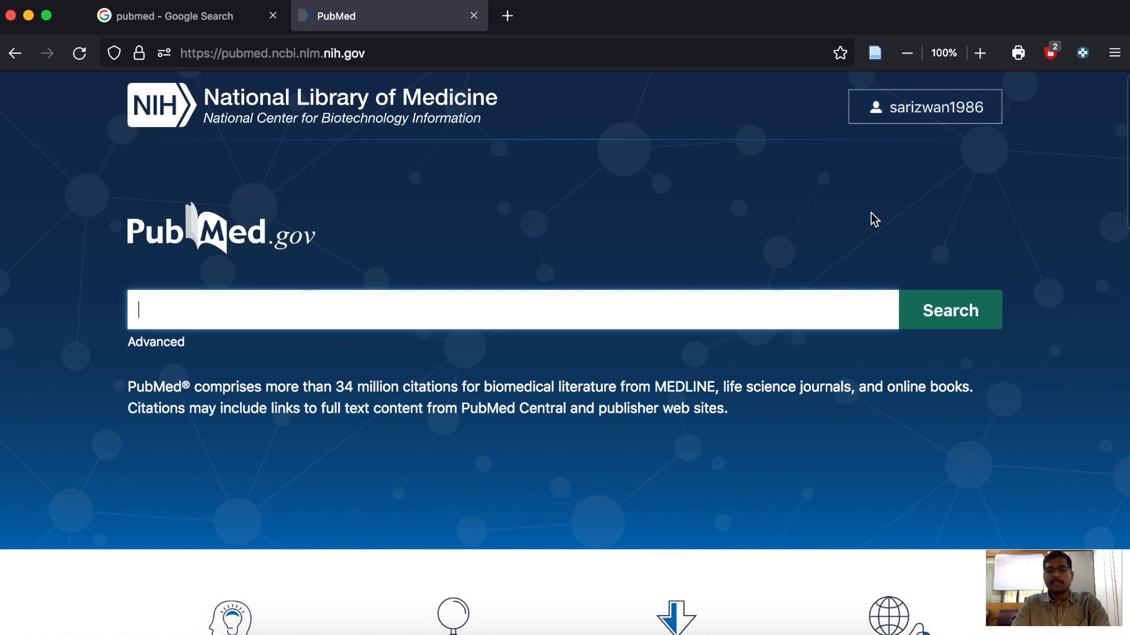
{"action": "scroll", "coordinate": [875, 219], "scroll_direction": "up", "scroll_amount": 1}
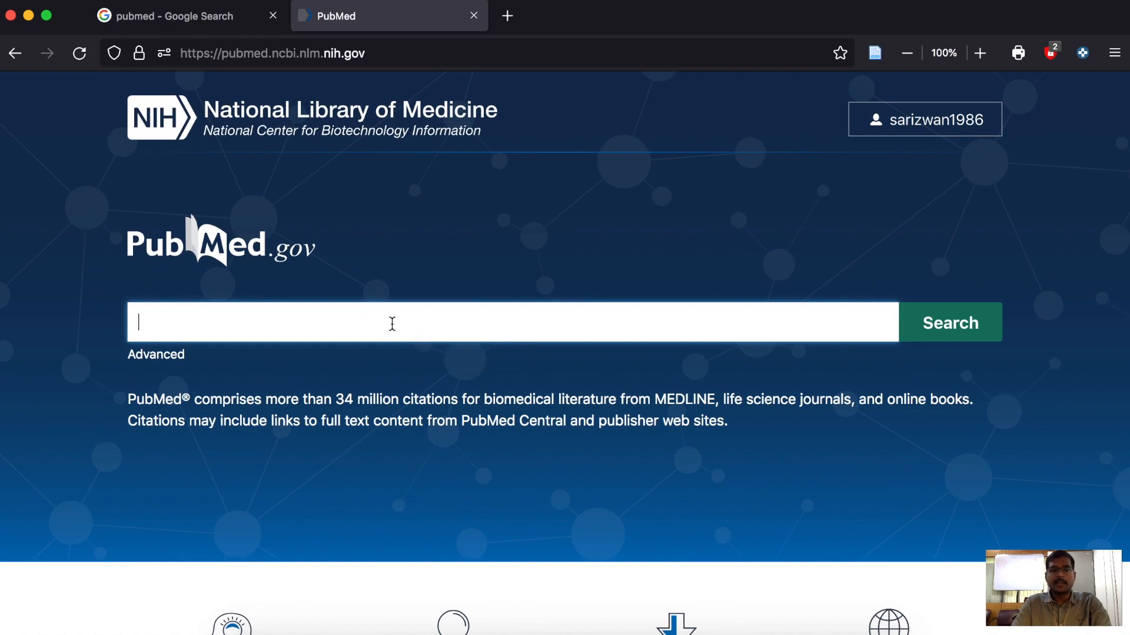
{"action": "type", "text": "green teac"}
{"action": "key", "text": "BackSpace"}
{"action": "type", "text": "mou"}
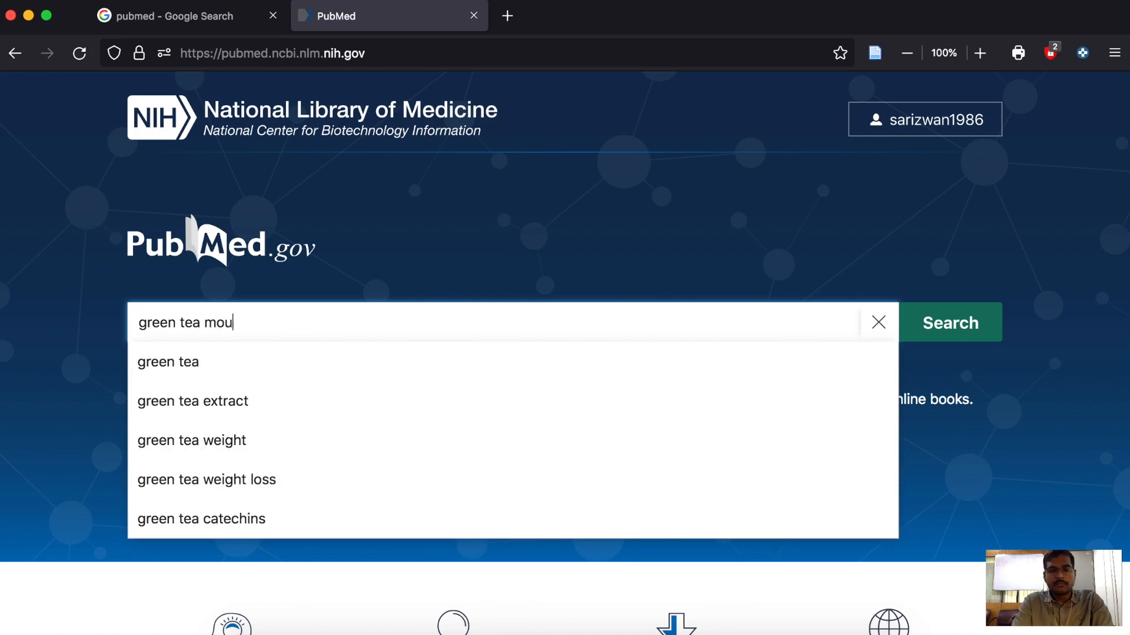
{"action": "type", "text": "thwash for "}
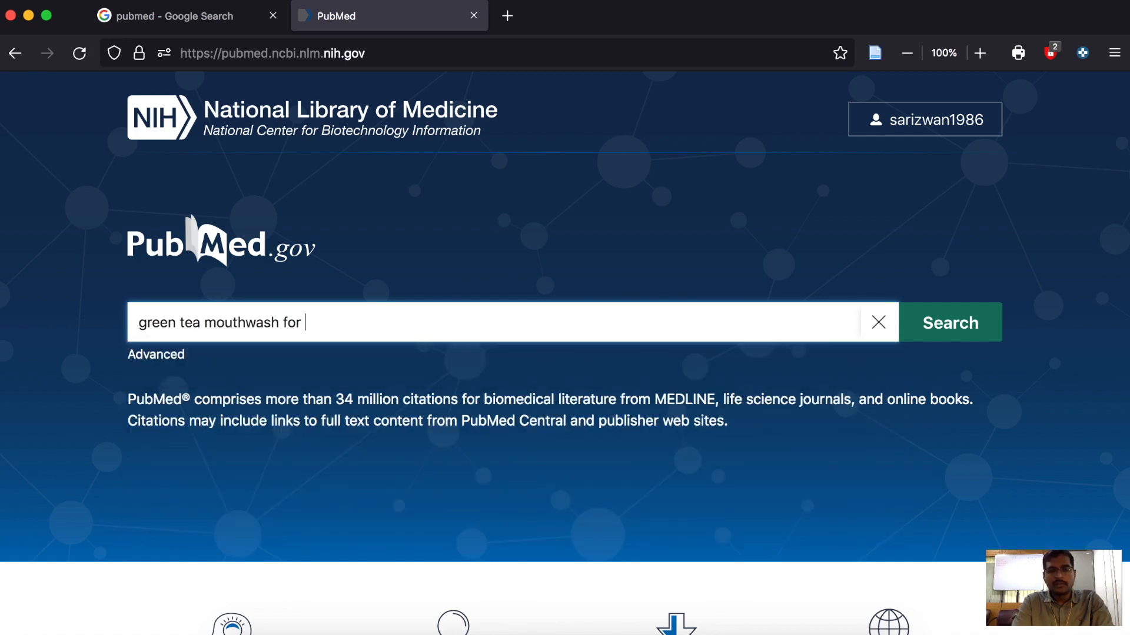
{"action": "type", "text": "dental plaque"}
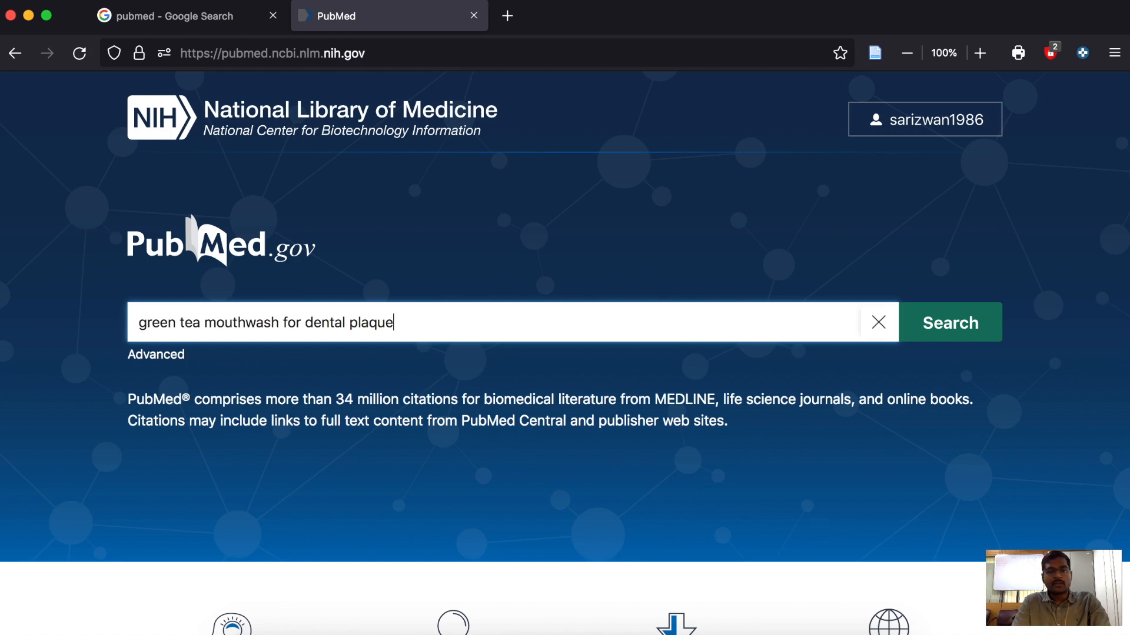
{"action": "left_click", "coordinate": [878, 322]}
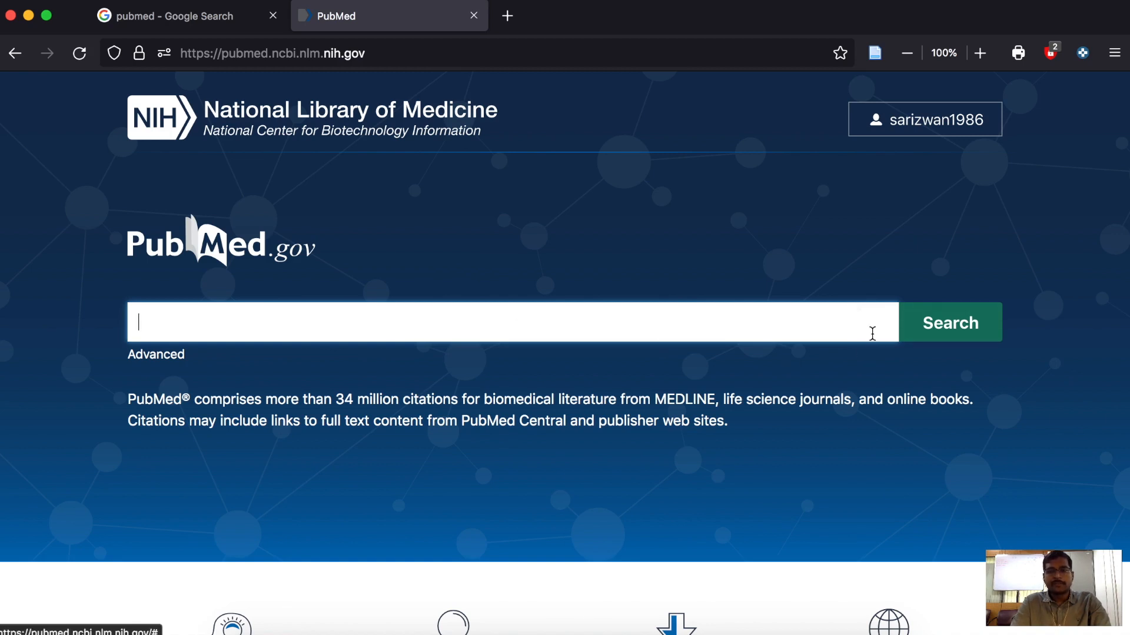
Step: Open PubMed's Advanced Search Builder with its term entry, query box and search history
{"action": "left_click", "coordinate": [168, 363]}
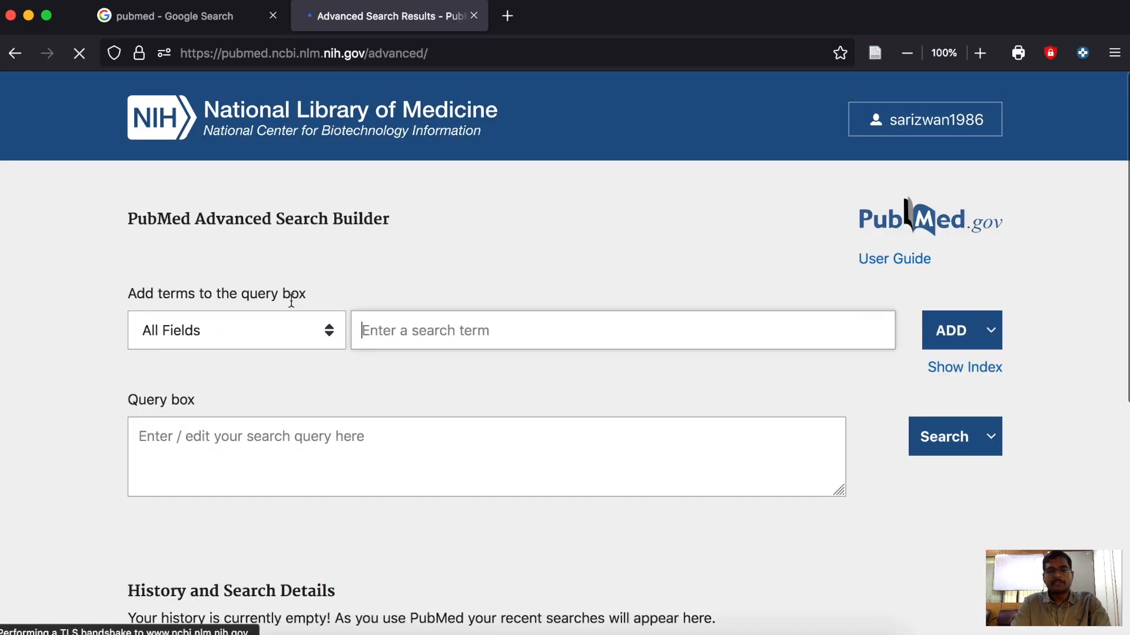
{"action": "scroll", "coordinate": [290, 301], "scroll_direction": "down", "scroll_amount": 3}
{"action": "scroll", "coordinate": [291, 300], "scroll_direction": "up", "scroll_amount": 5}
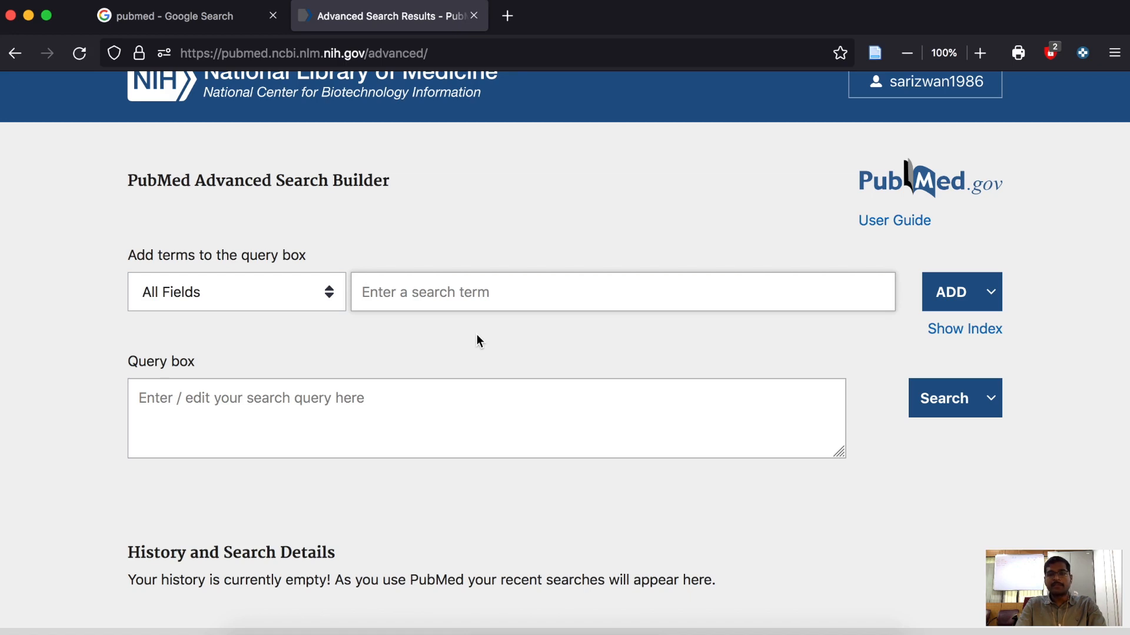
Step: Examine the search fields available for query terms, including All Fields, MeSH Terms and Title/Abstract, without changing the chosen field
{"action": "left_click", "coordinate": [305, 299]}
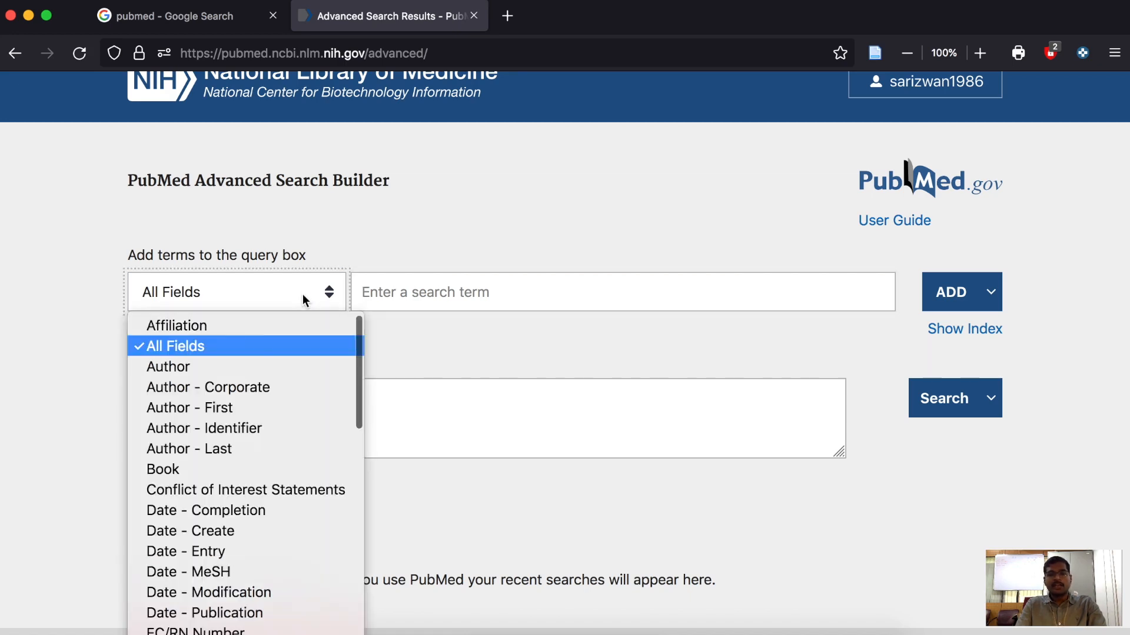
{"action": "scroll", "coordinate": [260, 329], "scroll_direction": "down", "scroll_amount": 10}
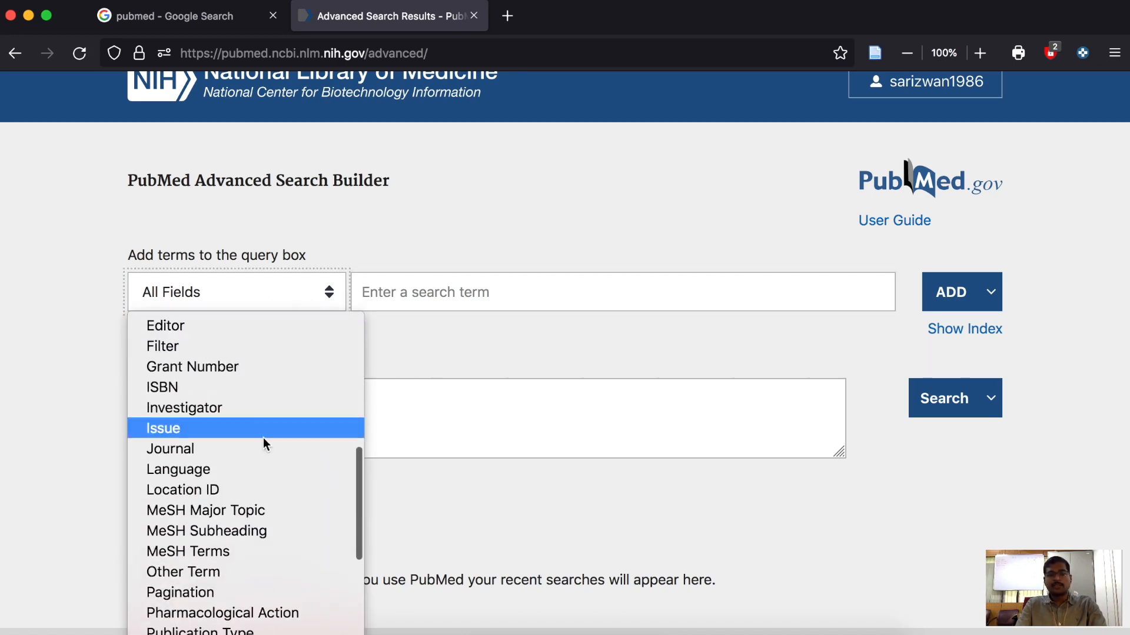
{"action": "scroll", "coordinate": [310, 410], "scroll_direction": "up", "scroll_amount": 5}
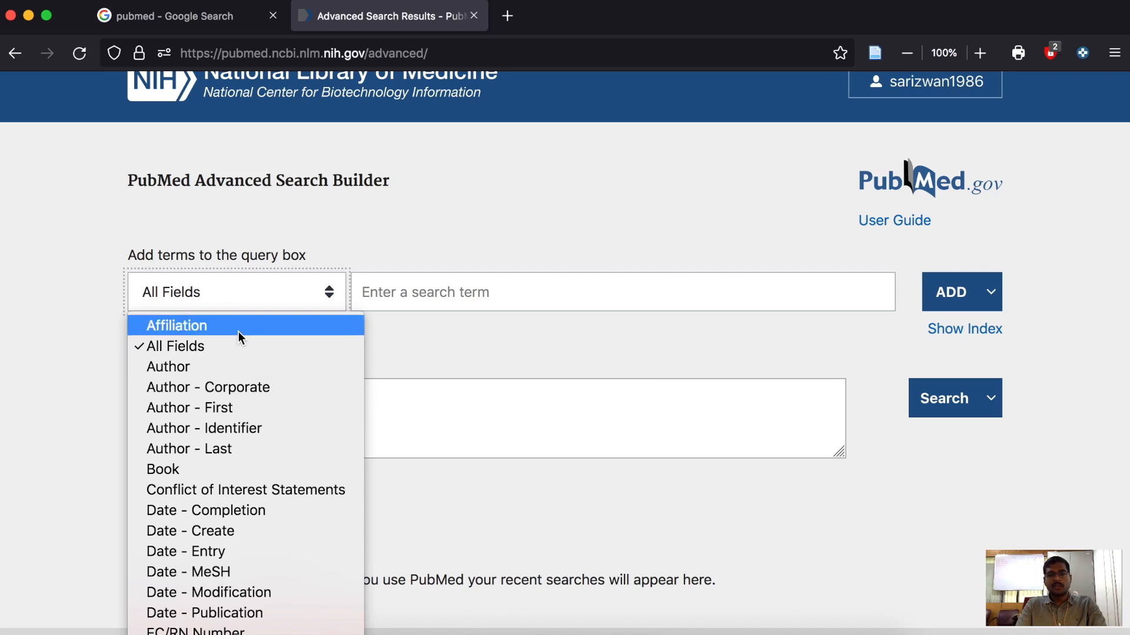
{"action": "scroll", "coordinate": [232, 327], "scroll_direction": "down", "scroll_amount": 5}
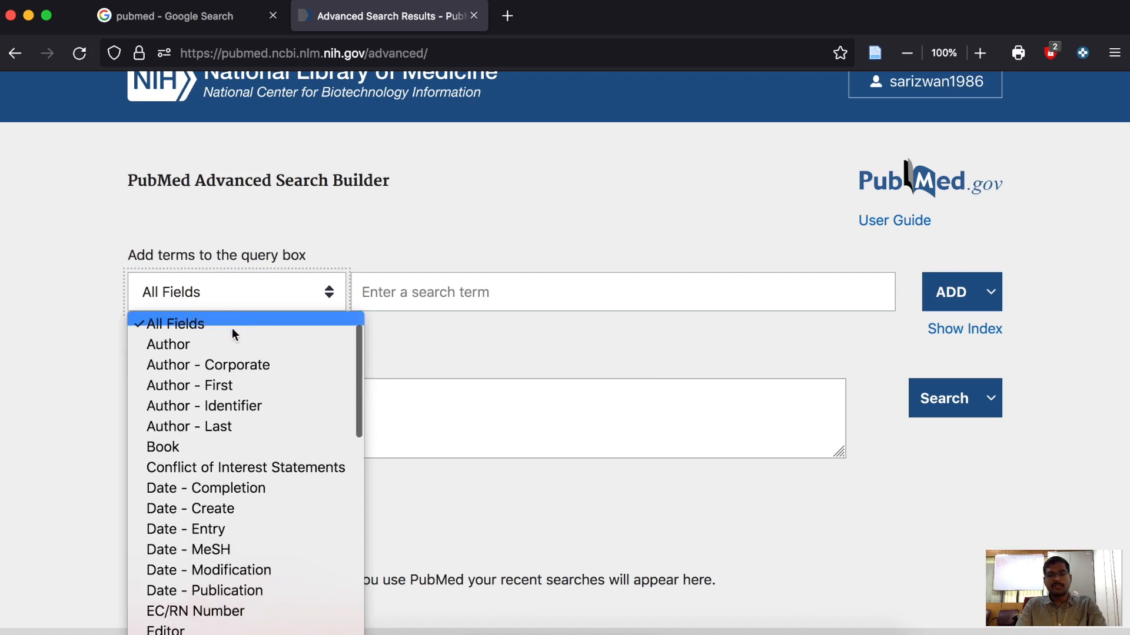
{"action": "scroll", "coordinate": [216, 496], "scroll_direction": "down", "scroll_amount": 4}
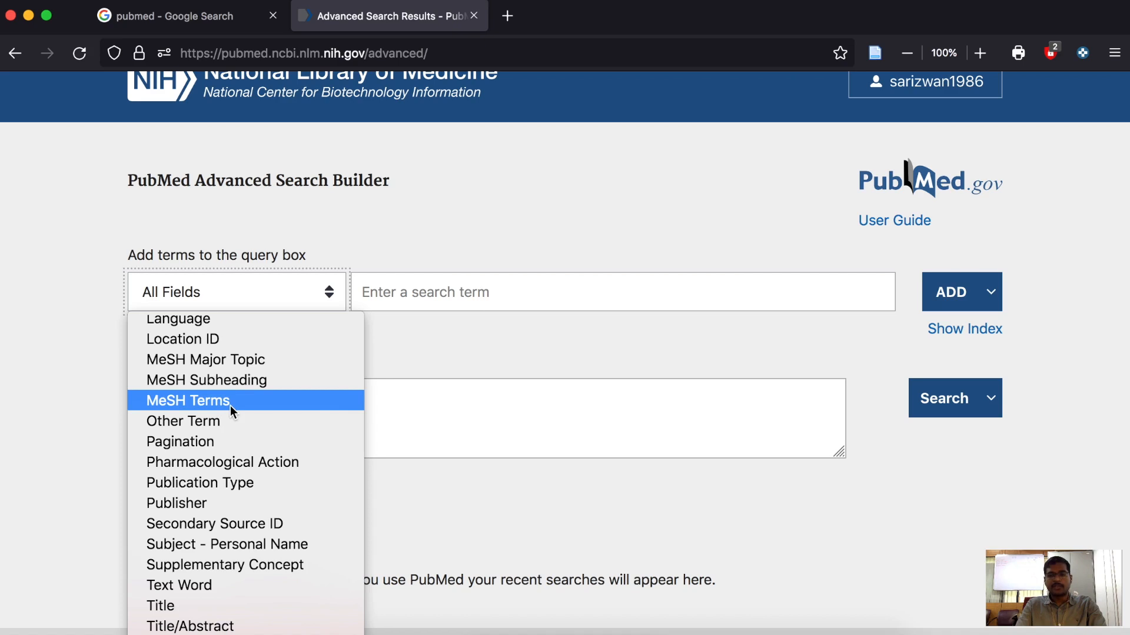
{"action": "scroll", "coordinate": [231, 405], "scroll_direction": "down", "scroll_amount": 1}
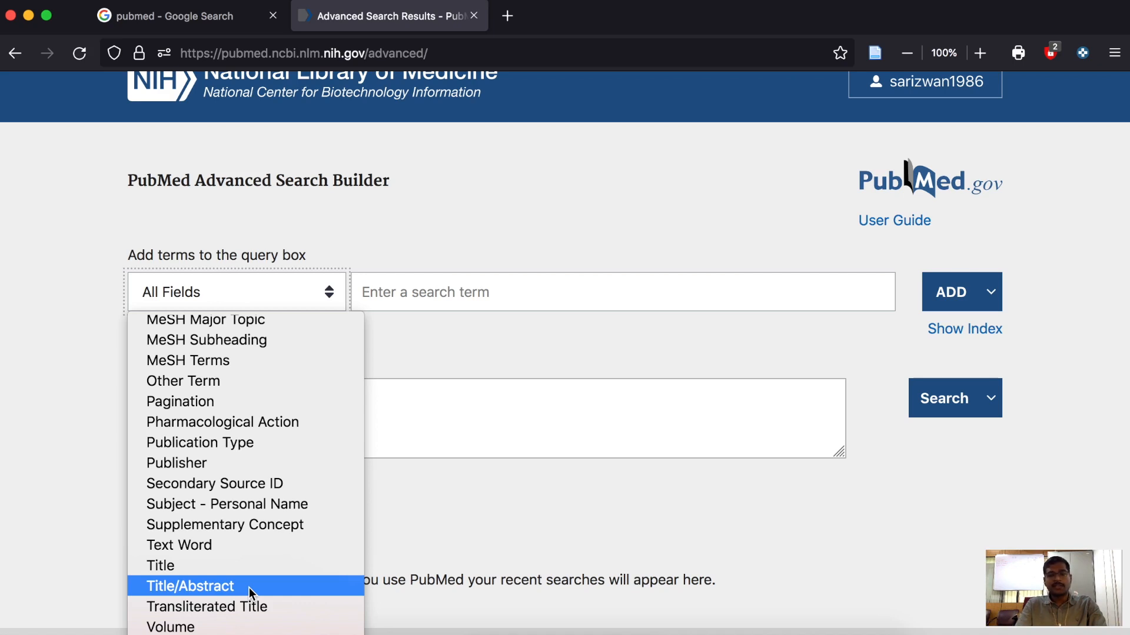
{"action": "scroll", "coordinate": [249, 587], "scroll_direction": "up", "scroll_amount": 10}
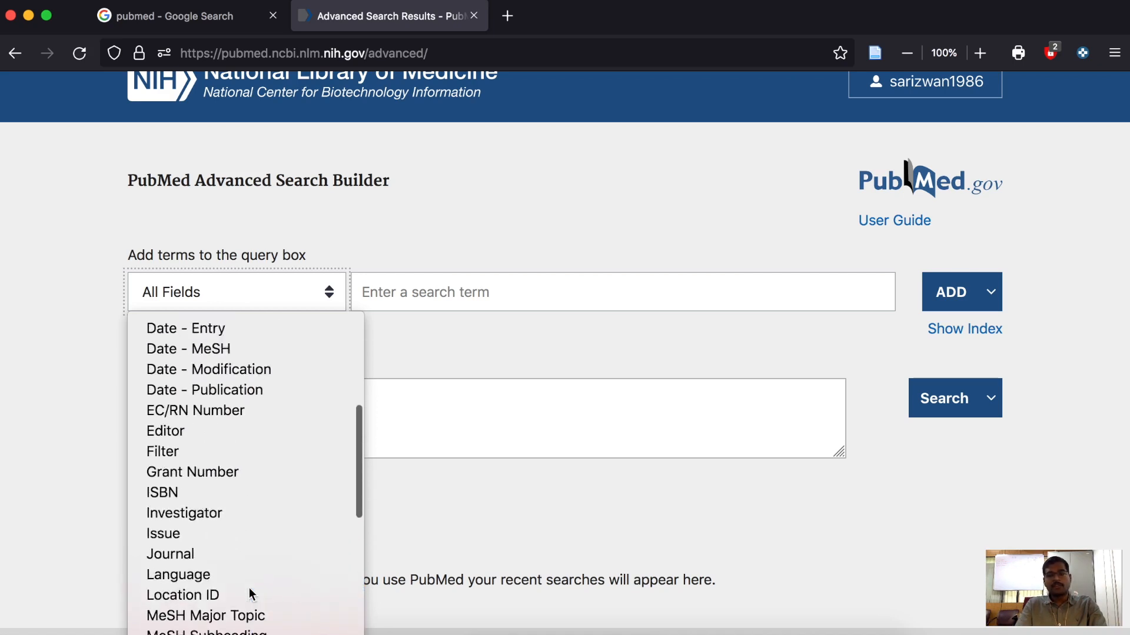
{"action": "scroll", "coordinate": [249, 588], "scroll_direction": "up", "scroll_amount": 5}
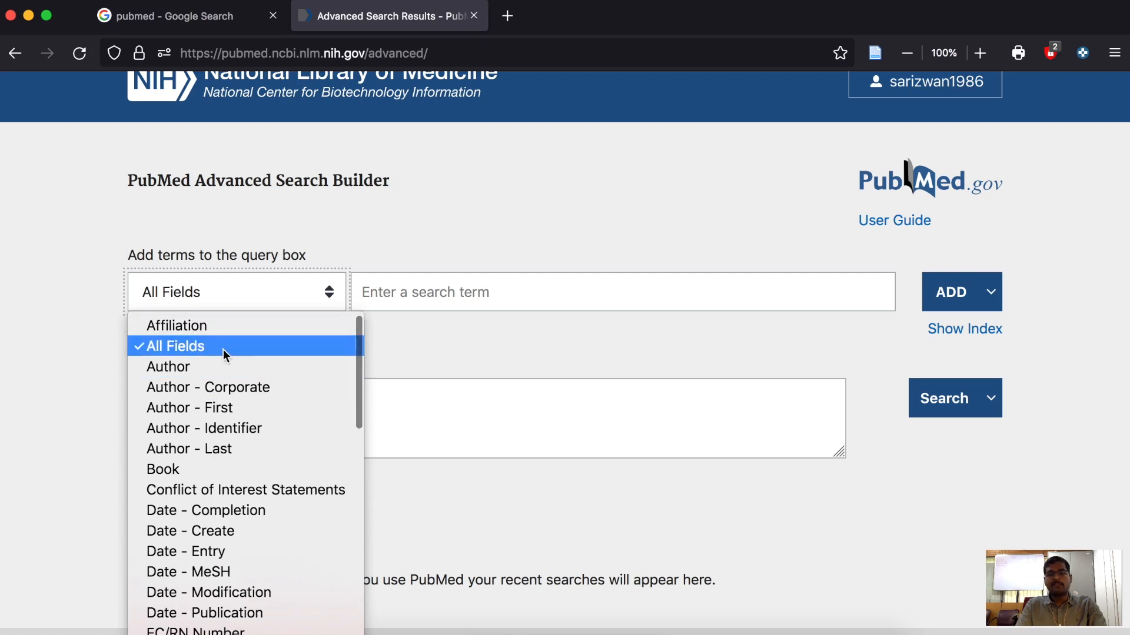
{"action": "left_click", "coordinate": [412, 341]}
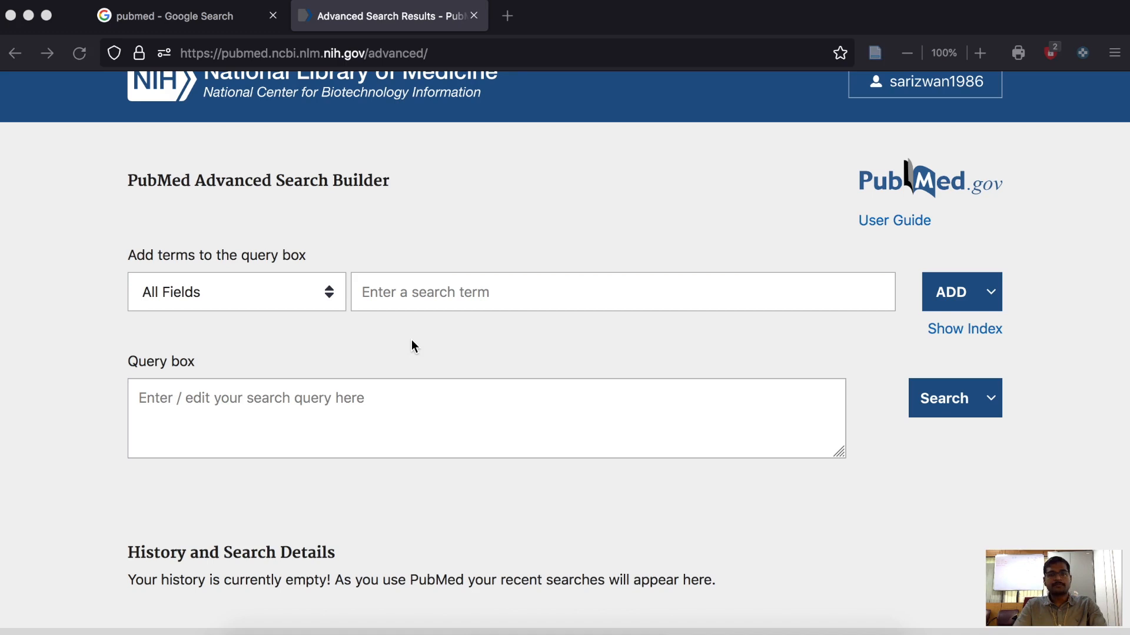
Step: Switch to the Word document containing the table of concepts, MeSH terms and synonyms
{"action": "key", "text": "super+Tab"}
{"action": "key", "text": "super+Tab"}
{"action": "key", "text": "super+Tab"}
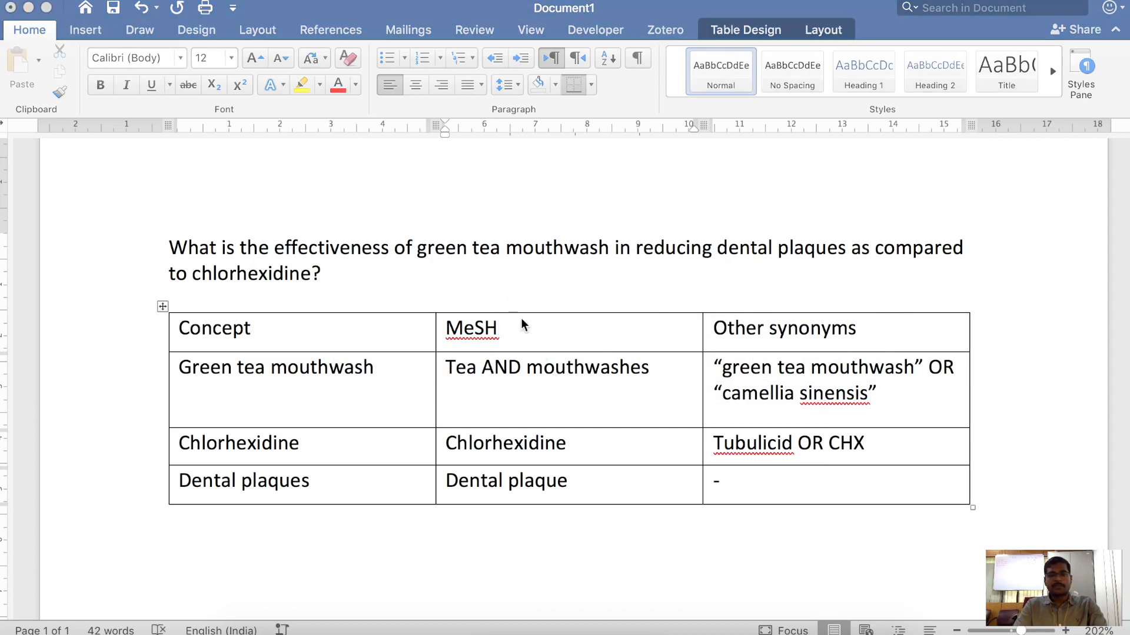
Step: Switch to PubMed's Advanced Search Builder in Firefox and add Tea to the query box with the MeSH Terms field
{"action": "key", "text": "super+Tab"}
{"action": "left_click", "coordinate": [454, 277]}
{"action": "type", "text": "Tea"}
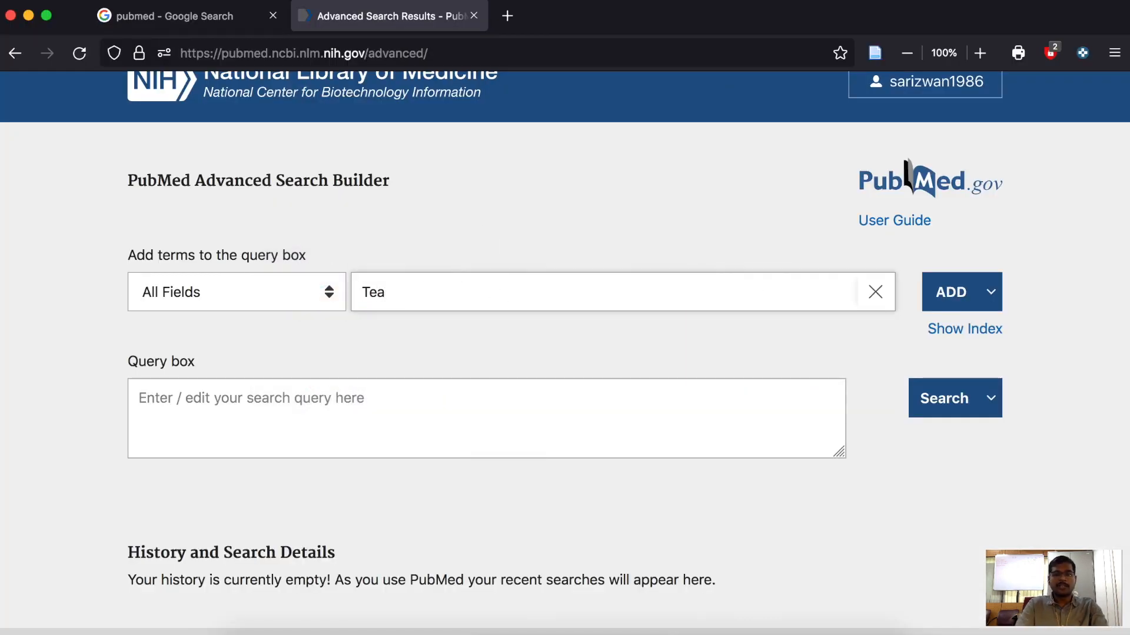
{"action": "left_click", "coordinate": [240, 292]}
{"action": "scroll", "coordinate": [248, 361], "scroll_direction": "down", "scroll_amount": 3}
{"action": "scroll", "coordinate": [249, 359], "scroll_direction": "down", "scroll_amount": 5}
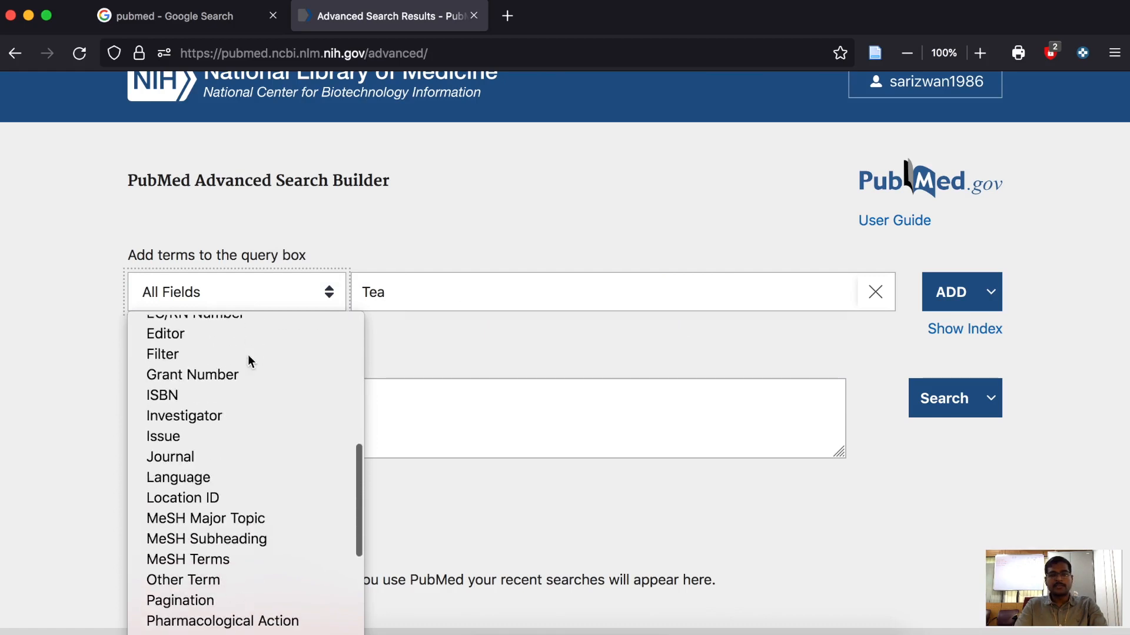
{"action": "scroll", "coordinate": [242, 497], "scroll_direction": "down", "scroll_amount": 3}
{"action": "left_click", "coordinate": [233, 439]}
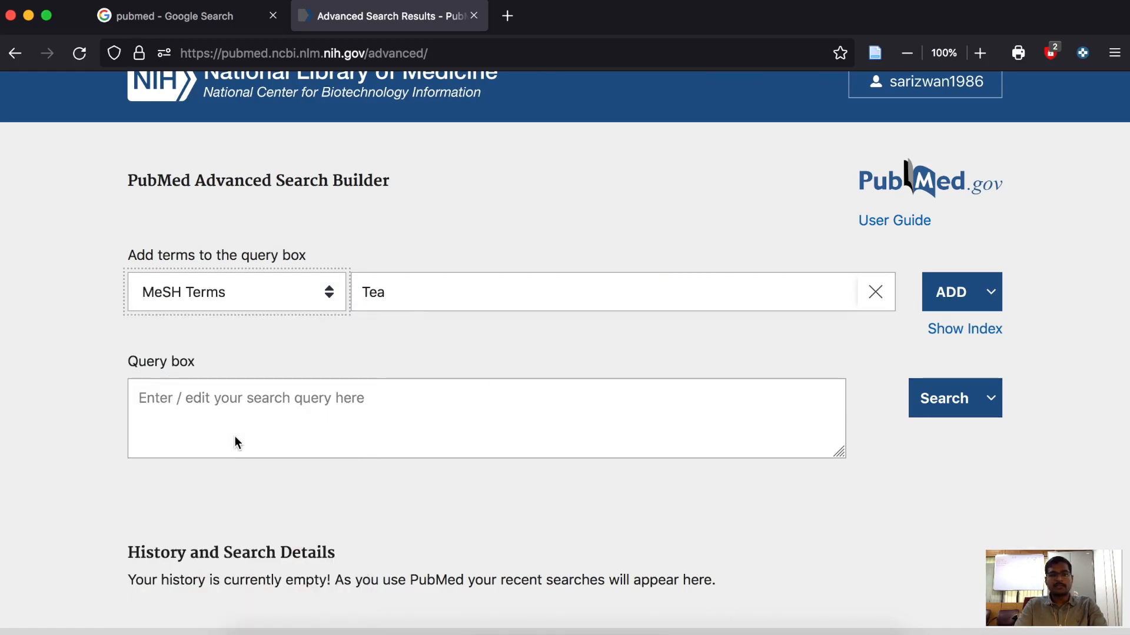
{"action": "left_click", "coordinate": [954, 302]}
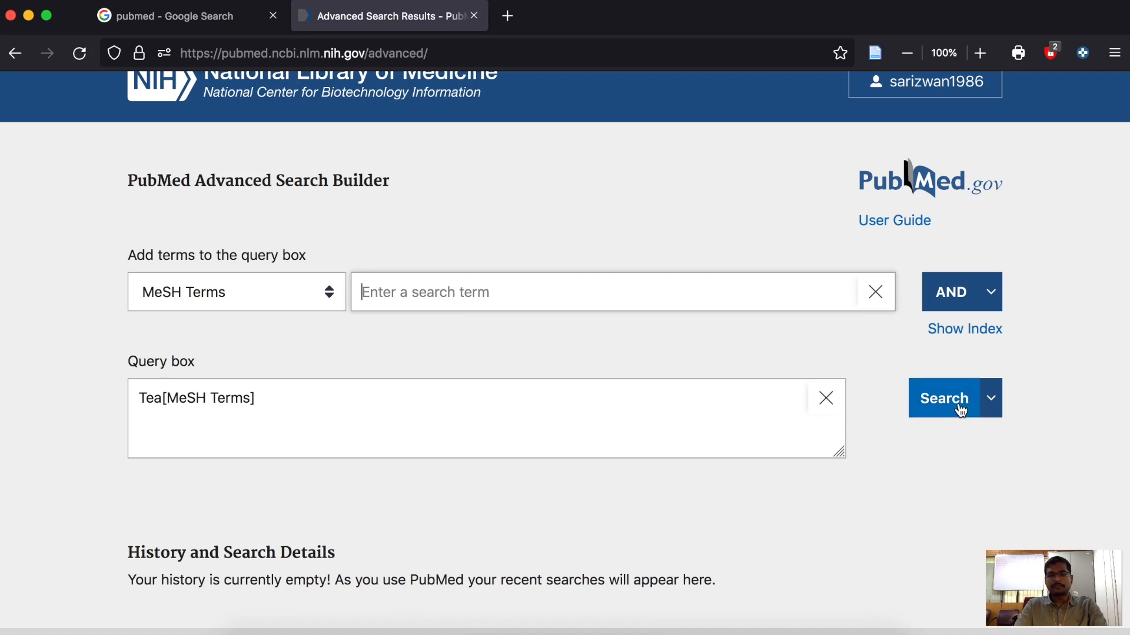
Step: Add the Tea MeSH query to the search history instead of running the search
{"action": "left_click", "coordinate": [995, 400]}
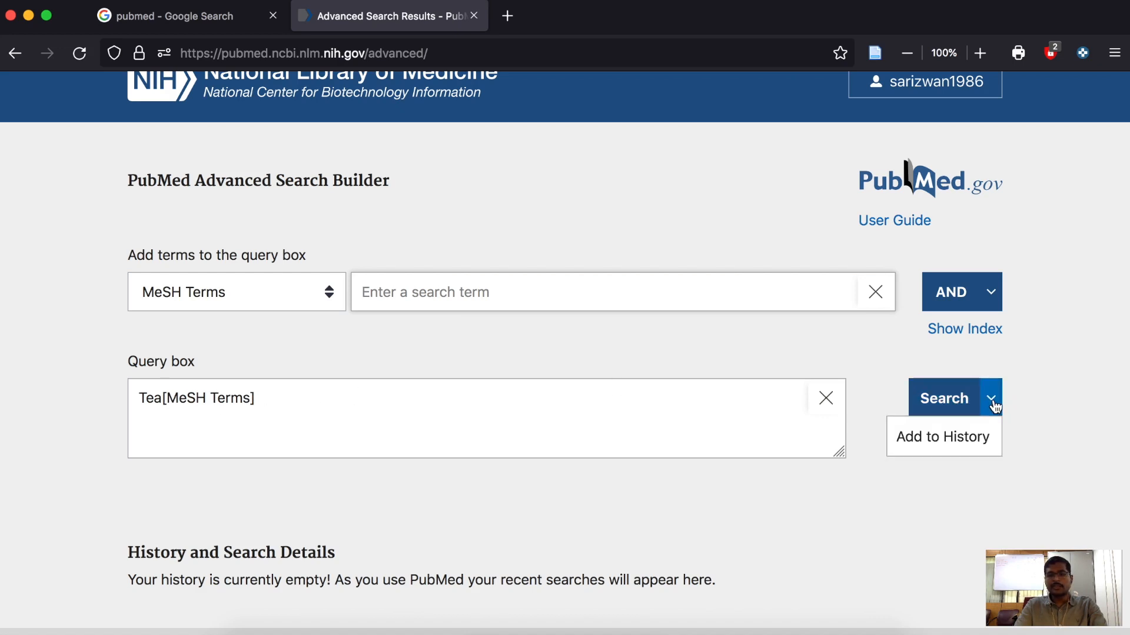
{"action": "left_click", "coordinate": [960, 437]}
{"action": "scroll", "coordinate": [867, 373], "scroll_direction": "down", "scroll_amount": 5}
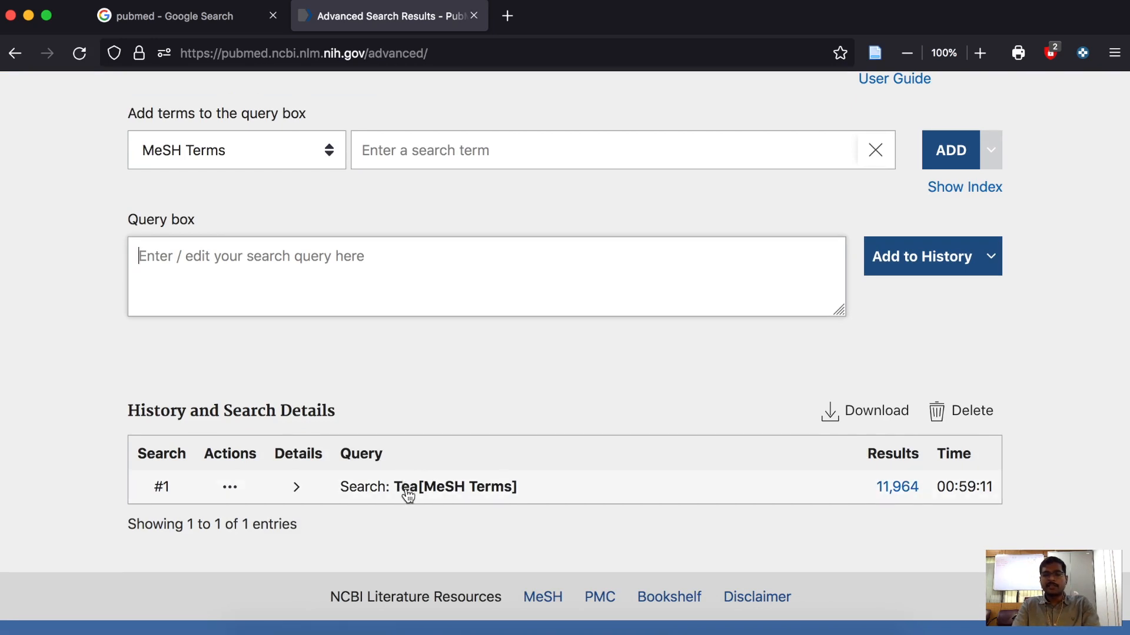
Step: Enter mouthwashes as the next search term, checking its wording against the MeSH column of the Word table
{"action": "scroll", "coordinate": [419, 384], "scroll_direction": "up", "scroll_amount": 2}
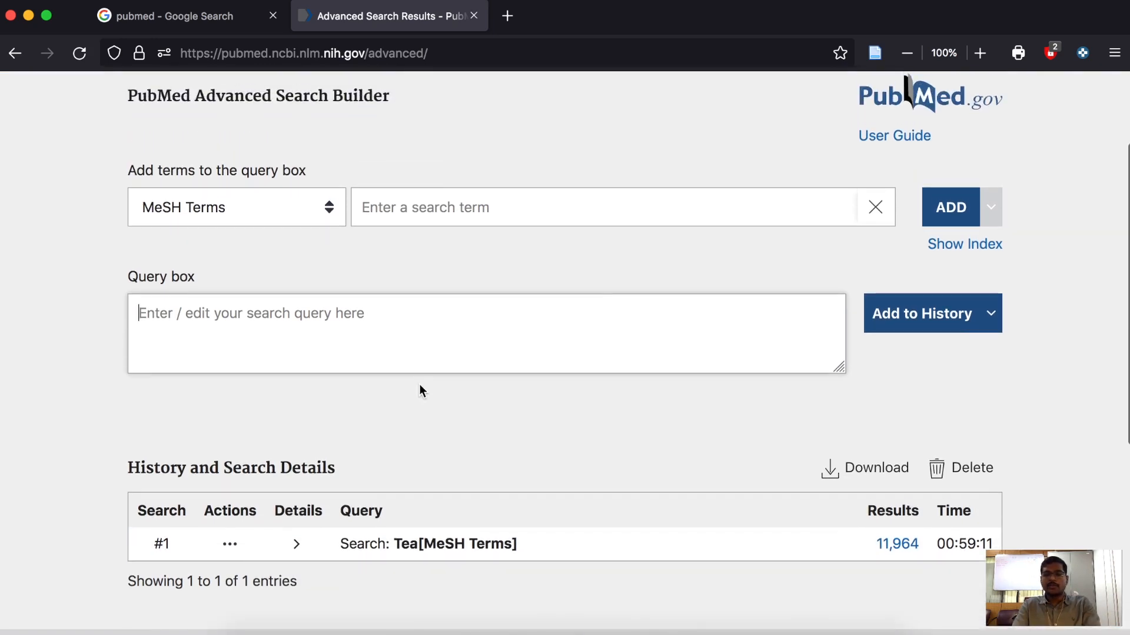
{"action": "scroll", "coordinate": [419, 389], "scroll_direction": "up", "scroll_amount": 2}
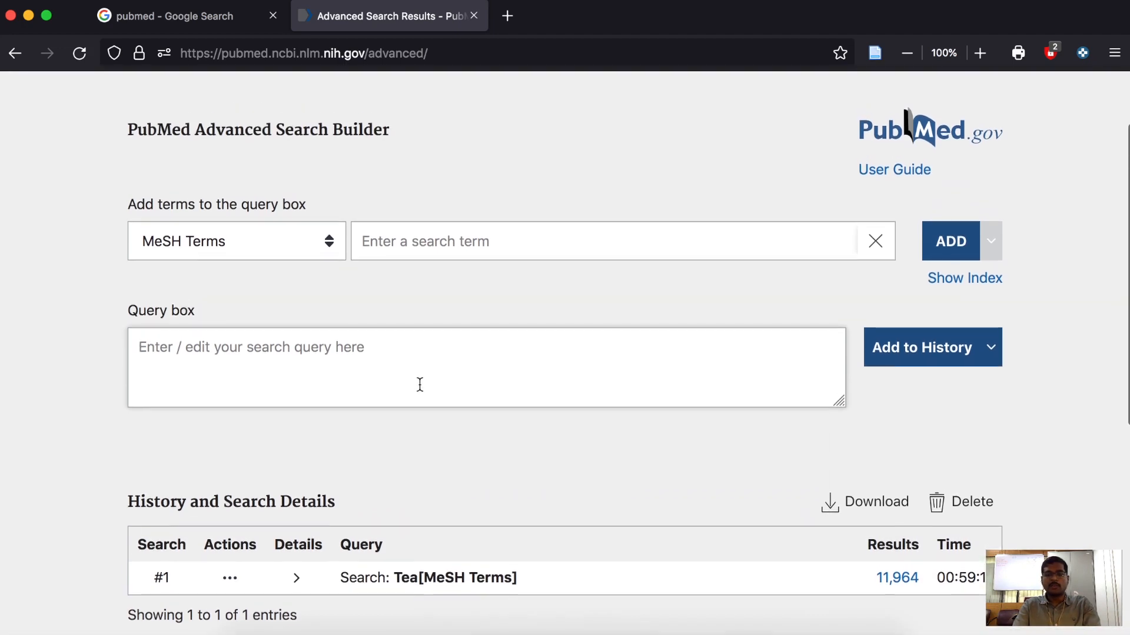
{"action": "left_click", "coordinate": [408, 257]}
{"action": "type", "text": "mouth w"}
{"action": "key", "text": "BackSpace"}
{"action": "key", "text": "BackSpace"}
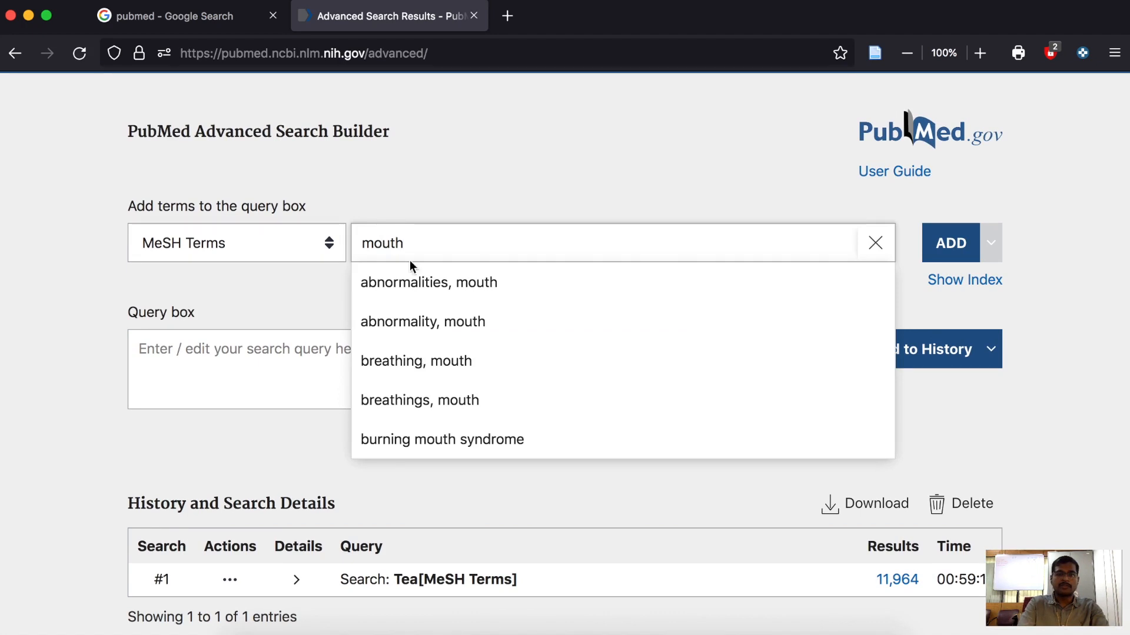
{"action": "key", "text": "Escape"}
{"action": "key", "text": "super+Tab"}
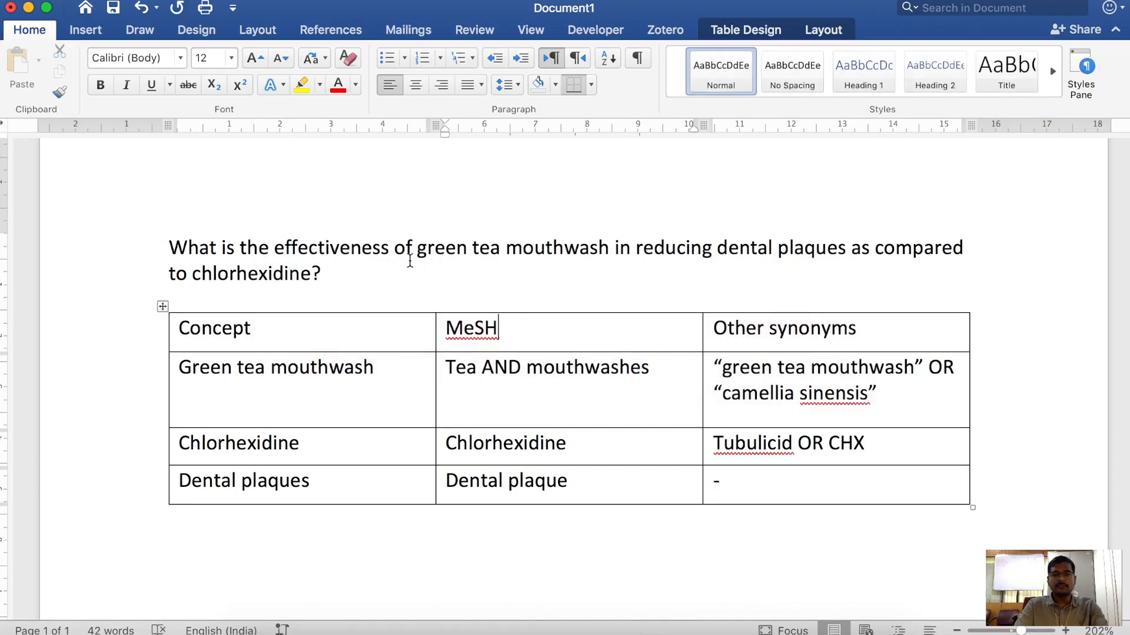
{"action": "key", "text": "super+Tab"}
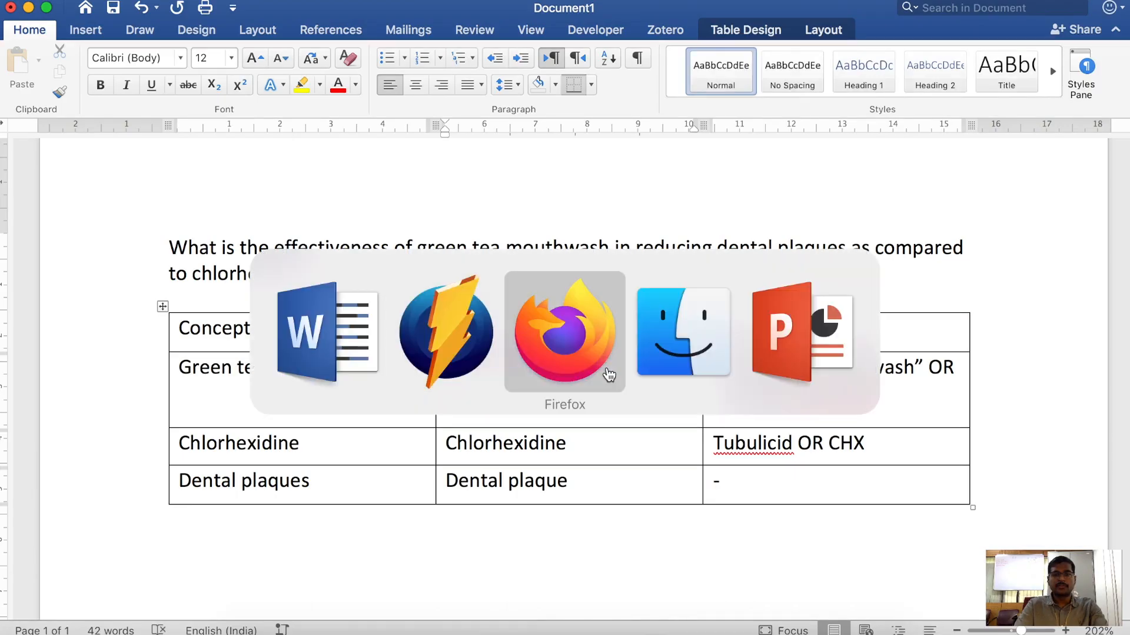
{"action": "left_click", "coordinate": [609, 375]}
{"action": "type", "text": "washes"}
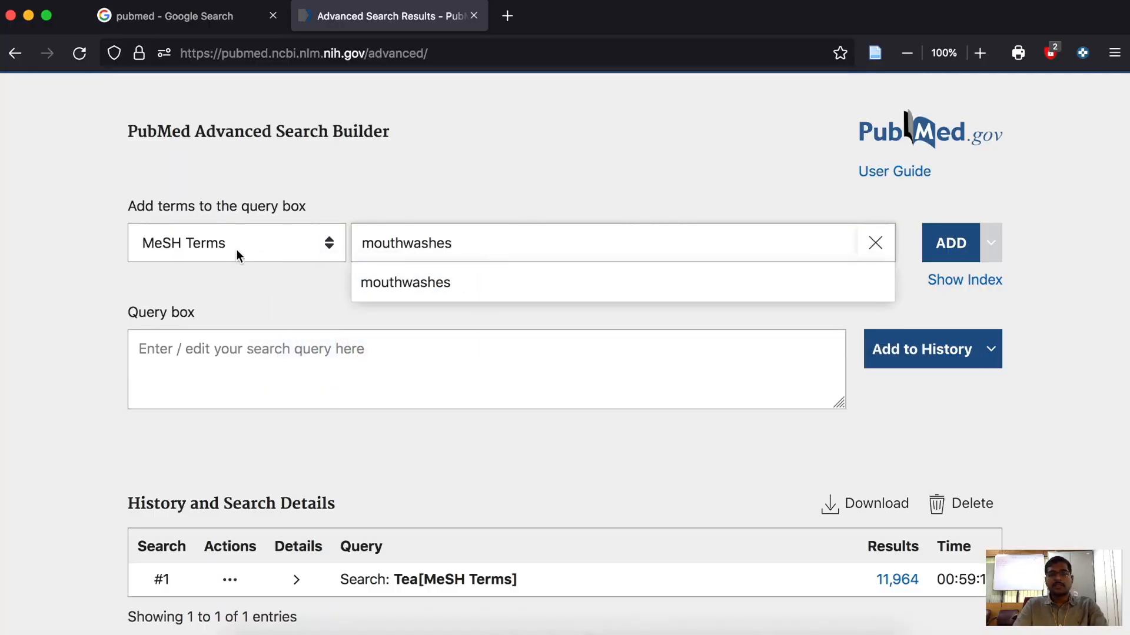
Step: Add mouthwashes to the query box with the MeSH Terms field and save that query to the search history
{"action": "left_click", "coordinate": [239, 255]}
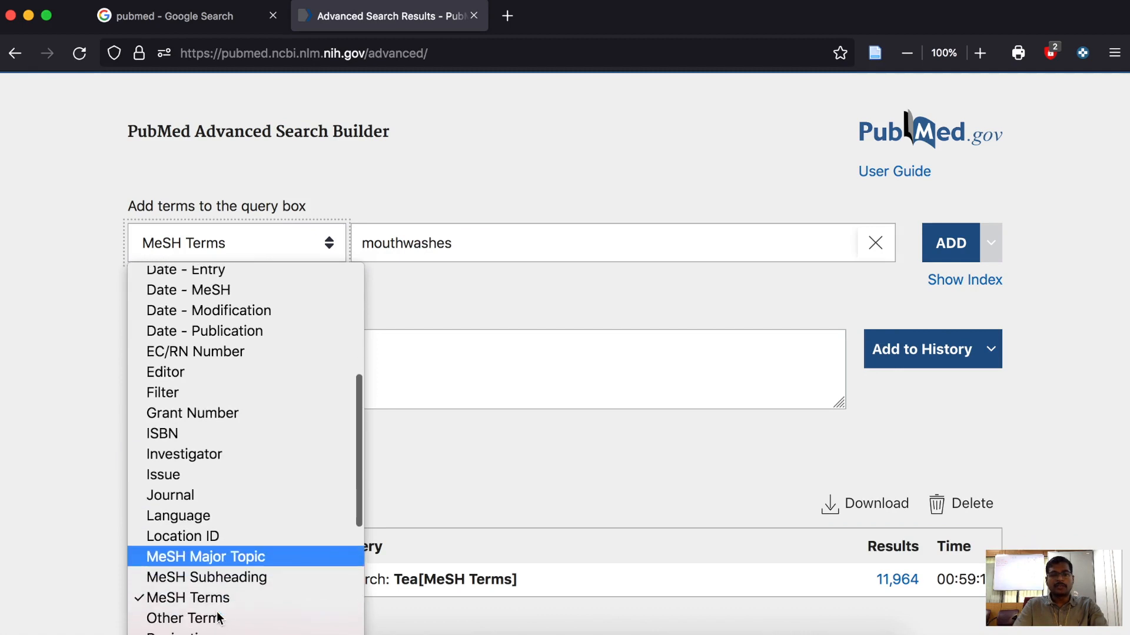
{"action": "left_click", "coordinate": [216, 600]}
{"action": "left_click", "coordinate": [967, 231]}
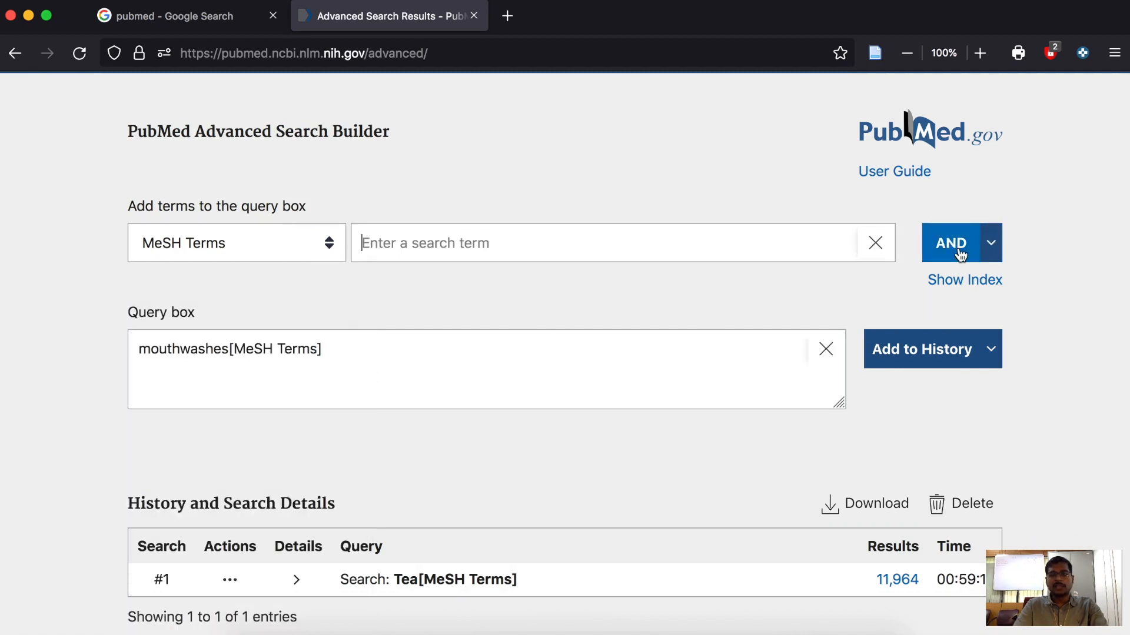
{"action": "left_click", "coordinate": [955, 361]}
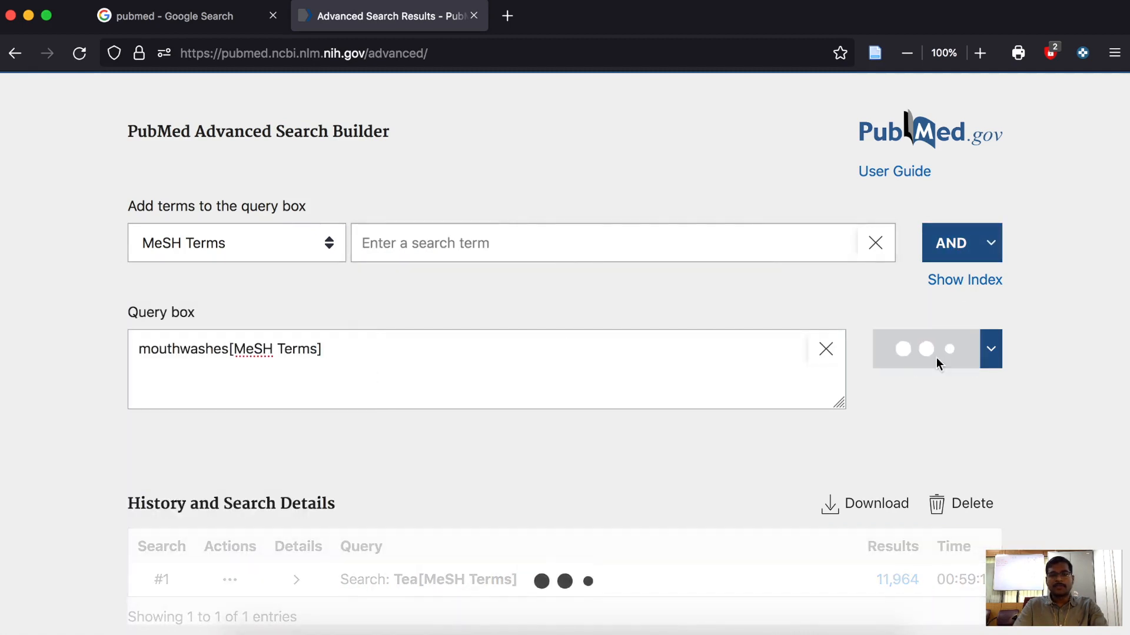
{"action": "scroll", "coordinate": [776, 394], "scroll_direction": "down", "scroll_amount": 4}
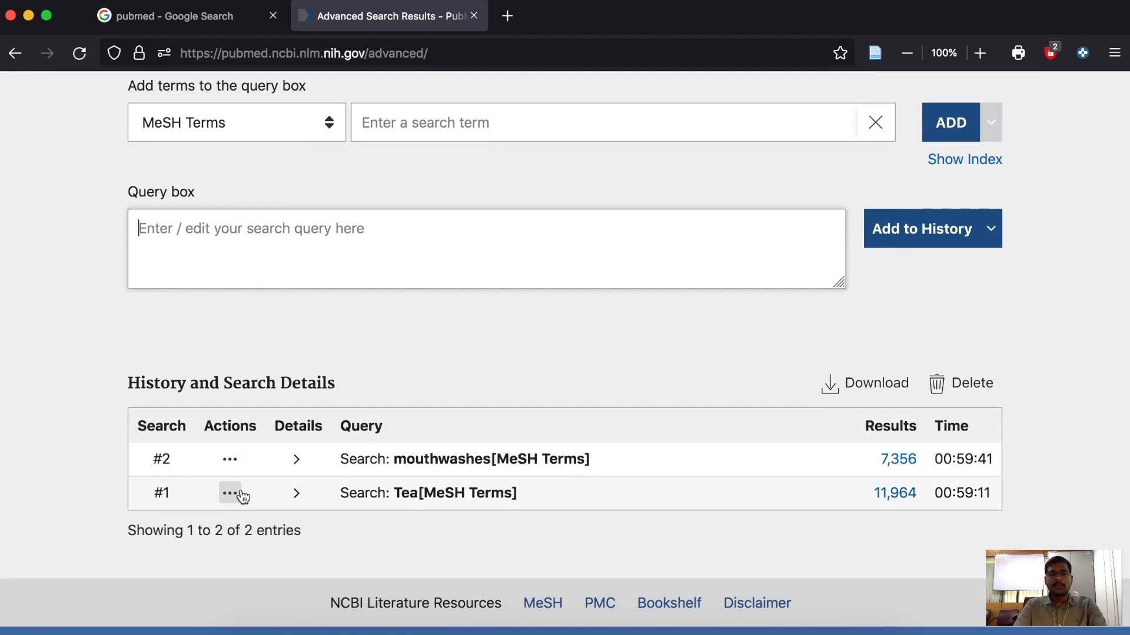
Step: Combine the Tea and mouthwashes searches with the query #1 AND #2 and add it to the search history
{"action": "left_click", "coordinate": [249, 247]}
{"action": "type", "text": "#1 AND "}
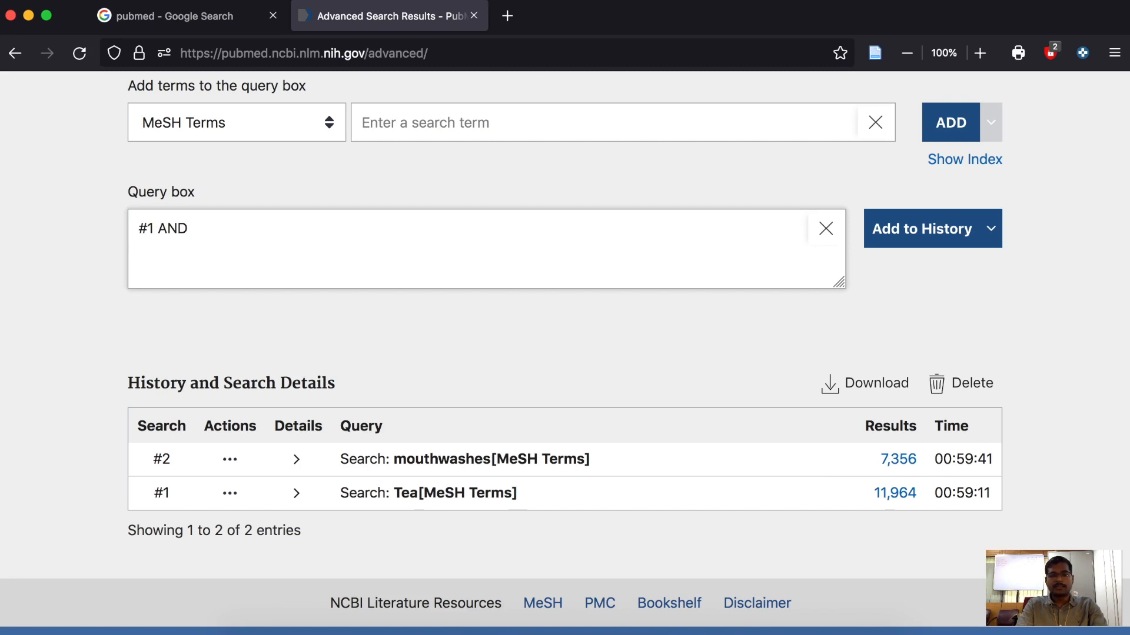
{"action": "type", "text": "#2"}
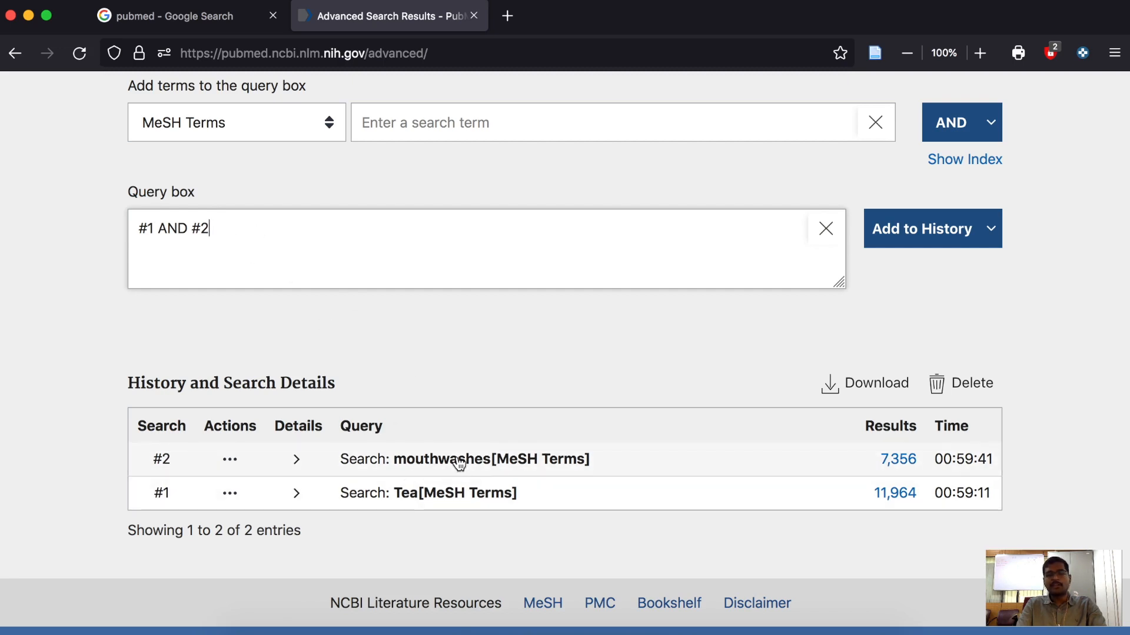
{"action": "left_click", "coordinate": [935, 228]}
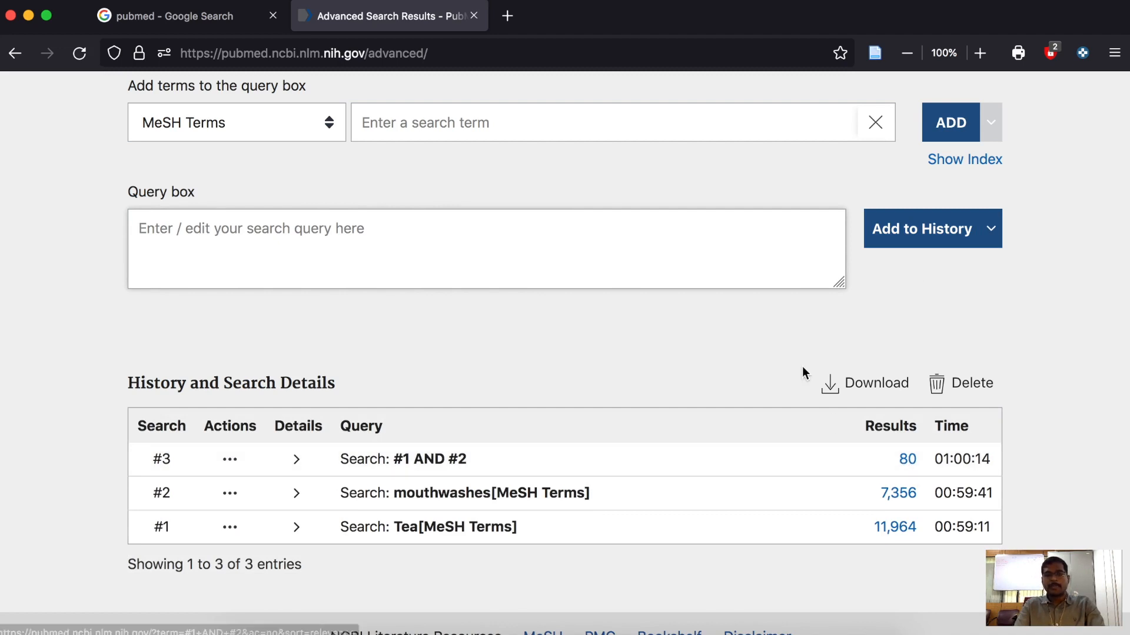
Step: Copy the synonym “green tea mouthwash” from the Word table into PubMed's search term entry
{"action": "scroll", "coordinate": [802, 366], "scroll_direction": "up", "scroll_amount": 2}
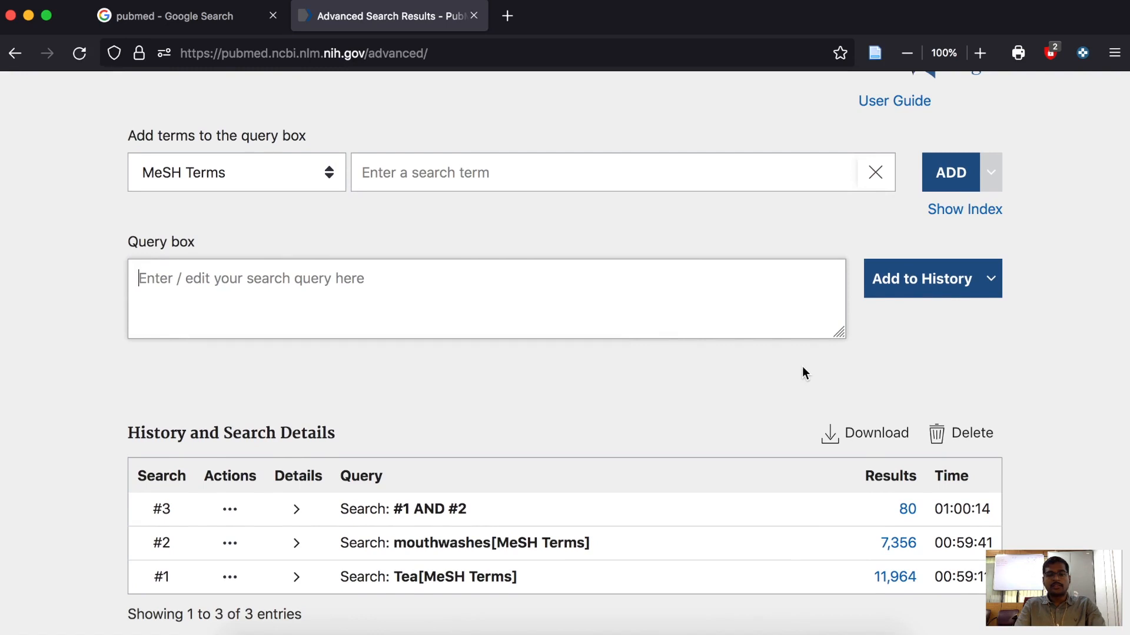
{"action": "key", "text": "super+Tab"}
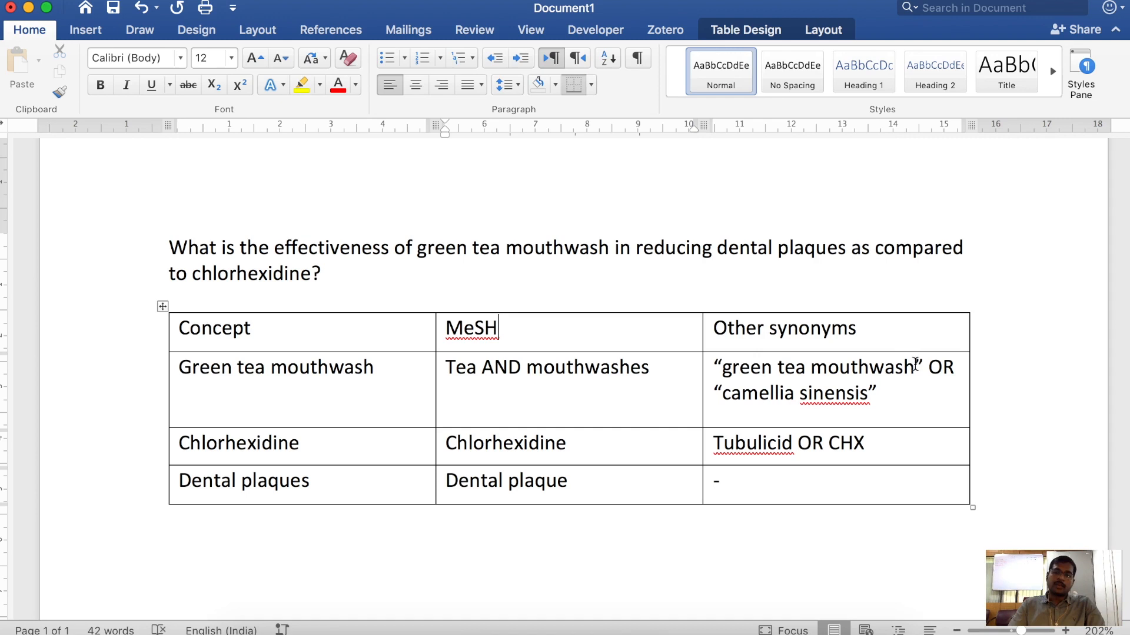
{"action": "left_click_drag", "start_coordinate": [926, 366], "coordinate": [717, 371]}
{"action": "key", "text": "super+c"}
{"action": "key", "text": "super+Tab"}
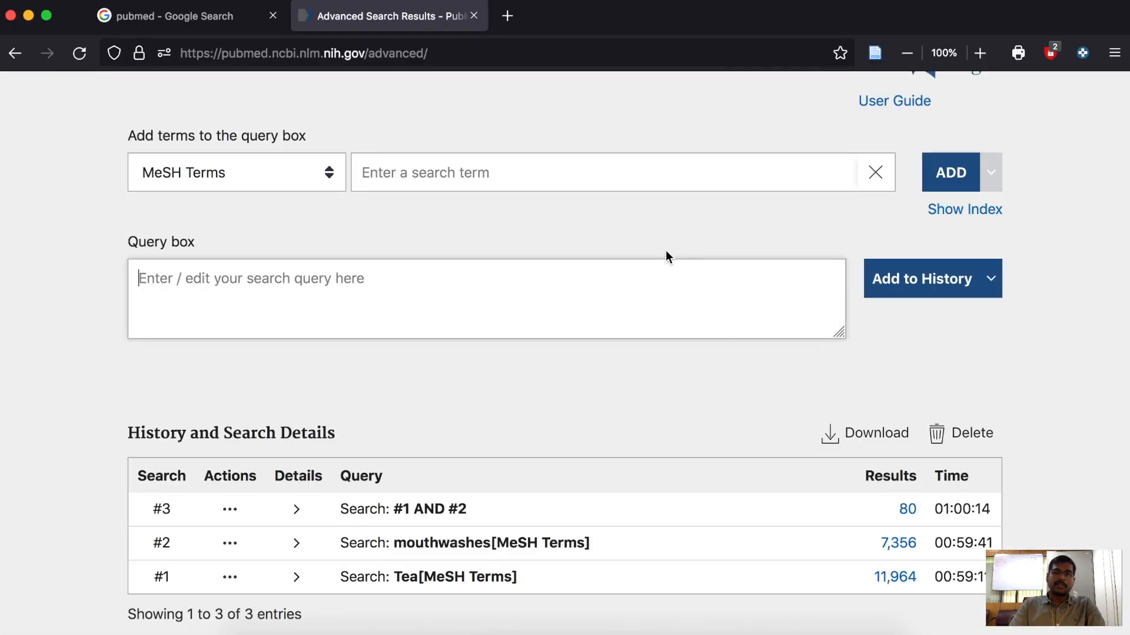
{"action": "left_click", "coordinate": [456, 169]}
{"action": "key", "text": "super+v"}
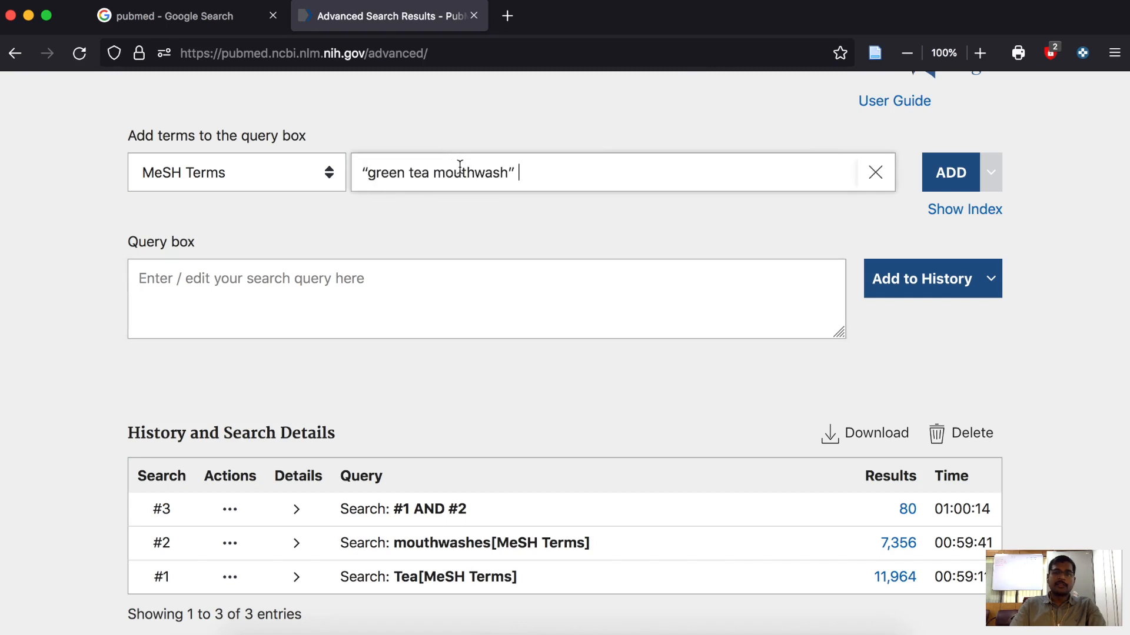
Step: Add “green tea mouthwash” to the query box with the Title/Abstract field and save that query to the search history
{"action": "left_click", "coordinate": [292, 169]}
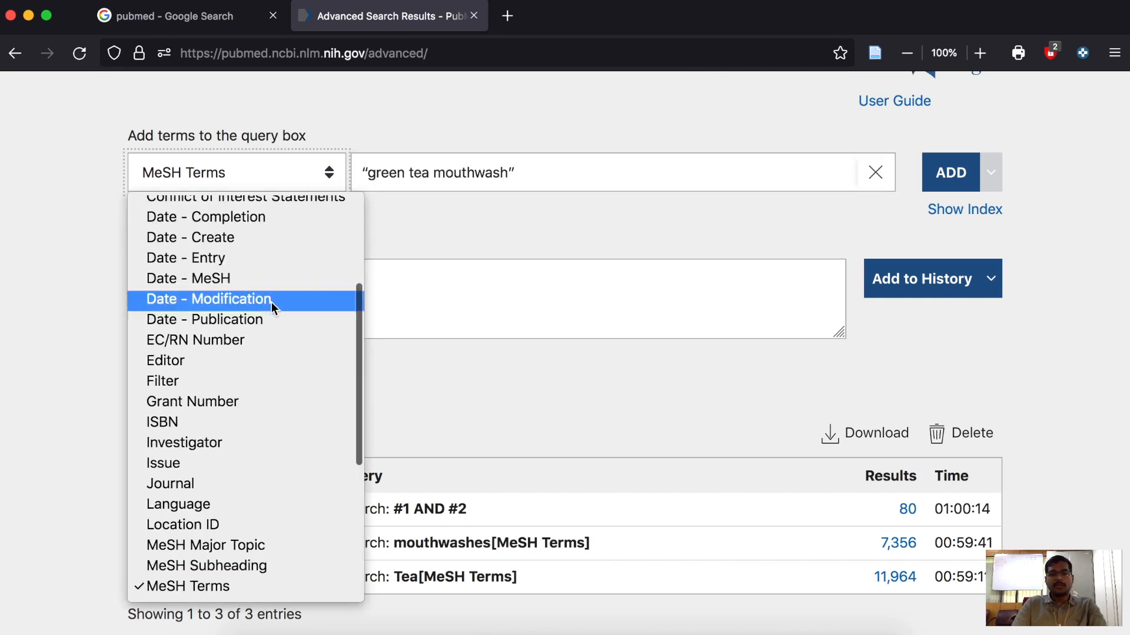
{"action": "scroll", "coordinate": [271, 309], "scroll_direction": "down", "scroll_amount": 4}
{"action": "scroll", "coordinate": [272, 315], "scroll_direction": "down", "scroll_amount": 1}
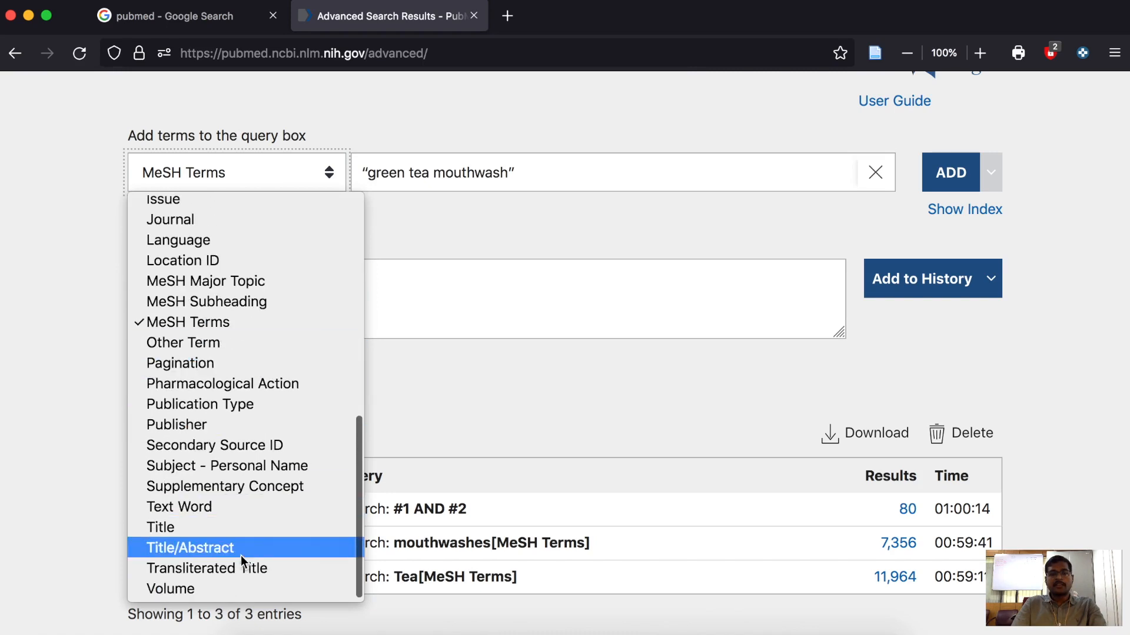
{"action": "left_click", "coordinate": [243, 548]}
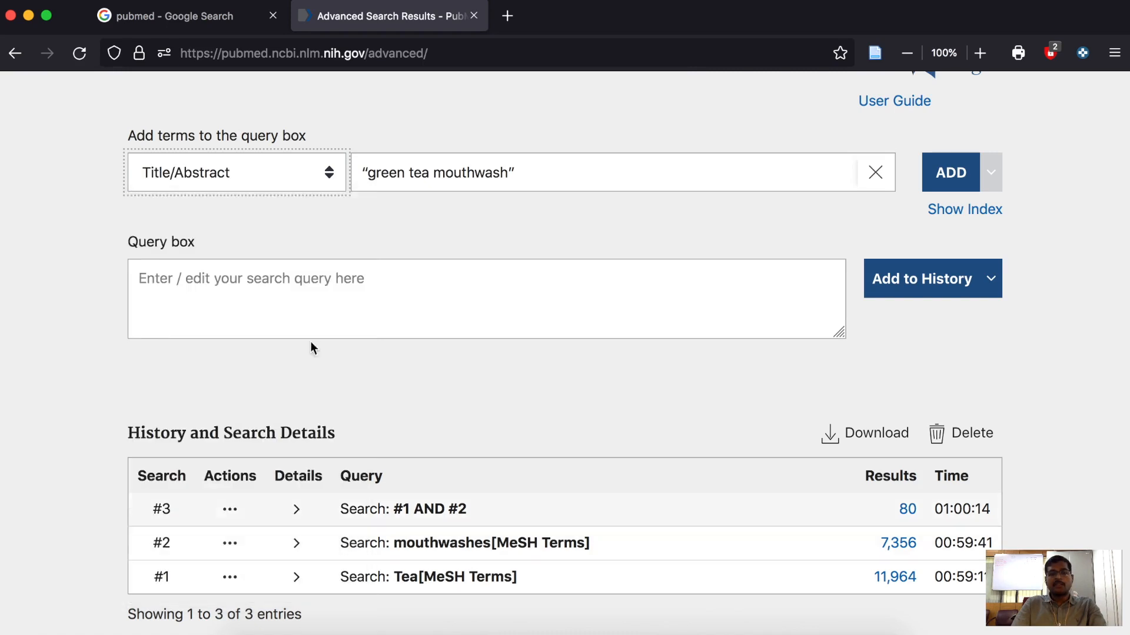
{"action": "left_click", "coordinate": [306, 185]}
{"action": "scroll", "coordinate": [300, 376], "scroll_direction": "up", "scroll_amount": 10}
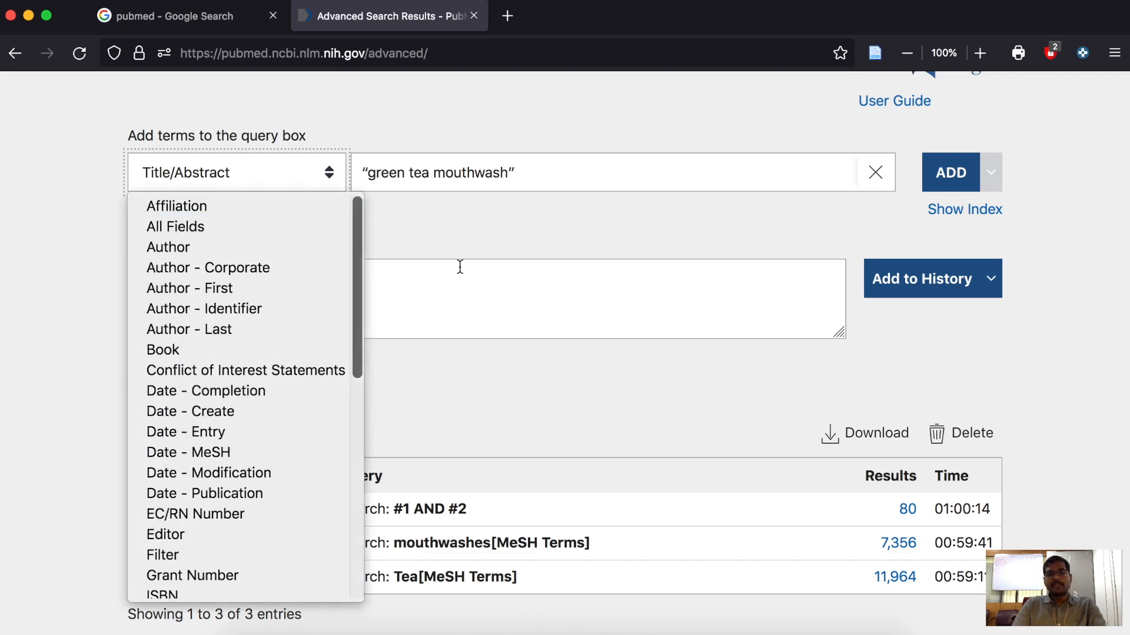
{"action": "left_click", "coordinate": [479, 247]}
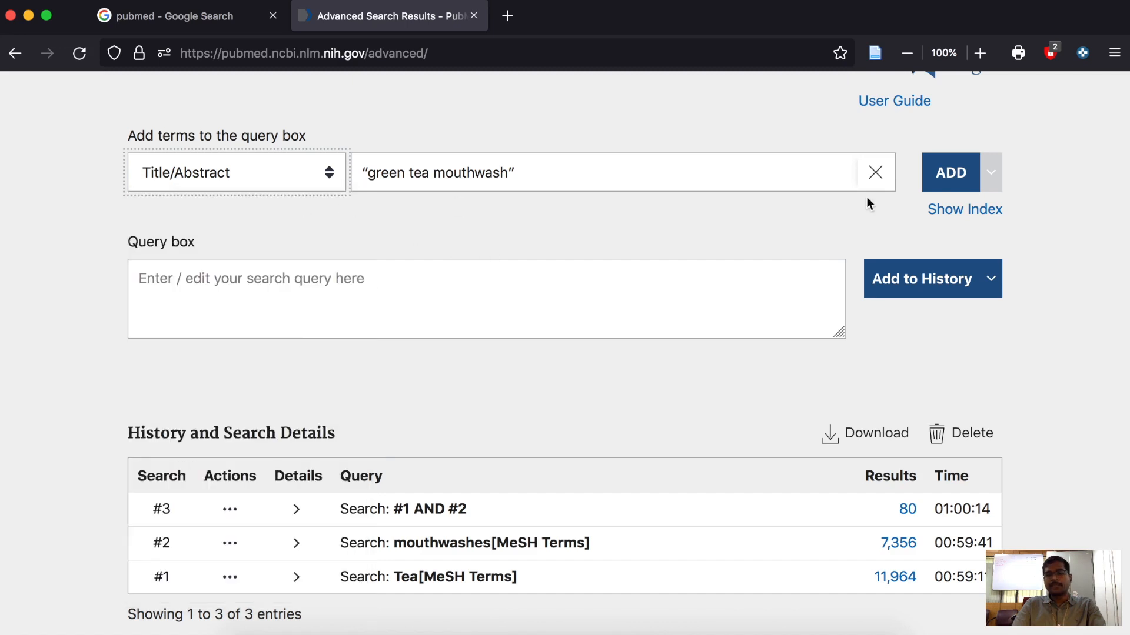
{"action": "left_click", "coordinate": [951, 173]}
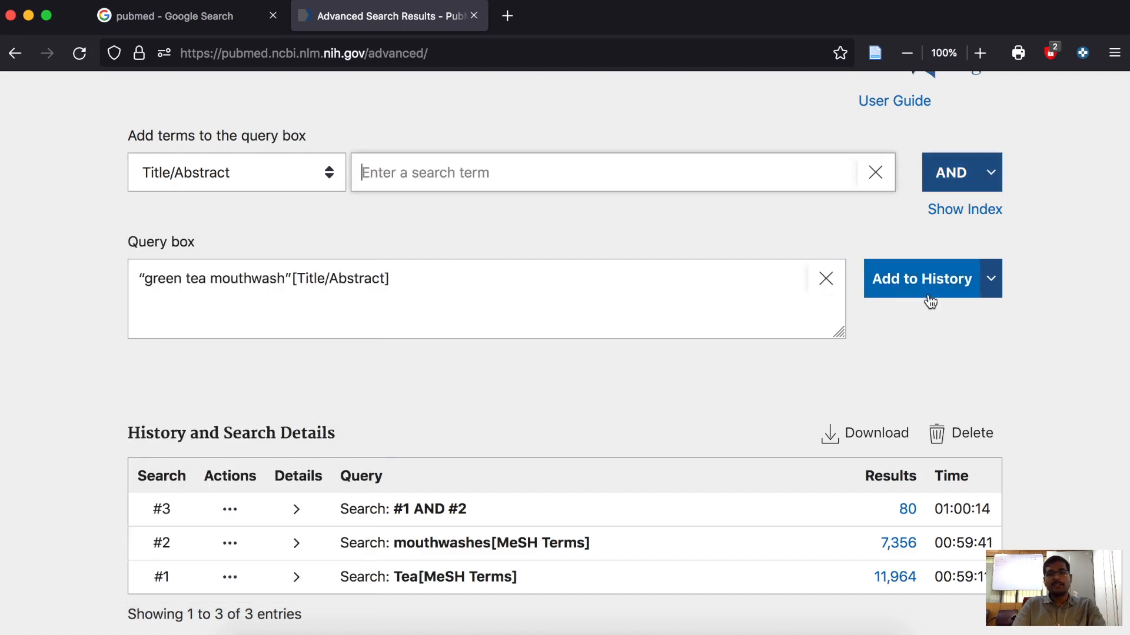
{"action": "left_click", "coordinate": [938, 276]}
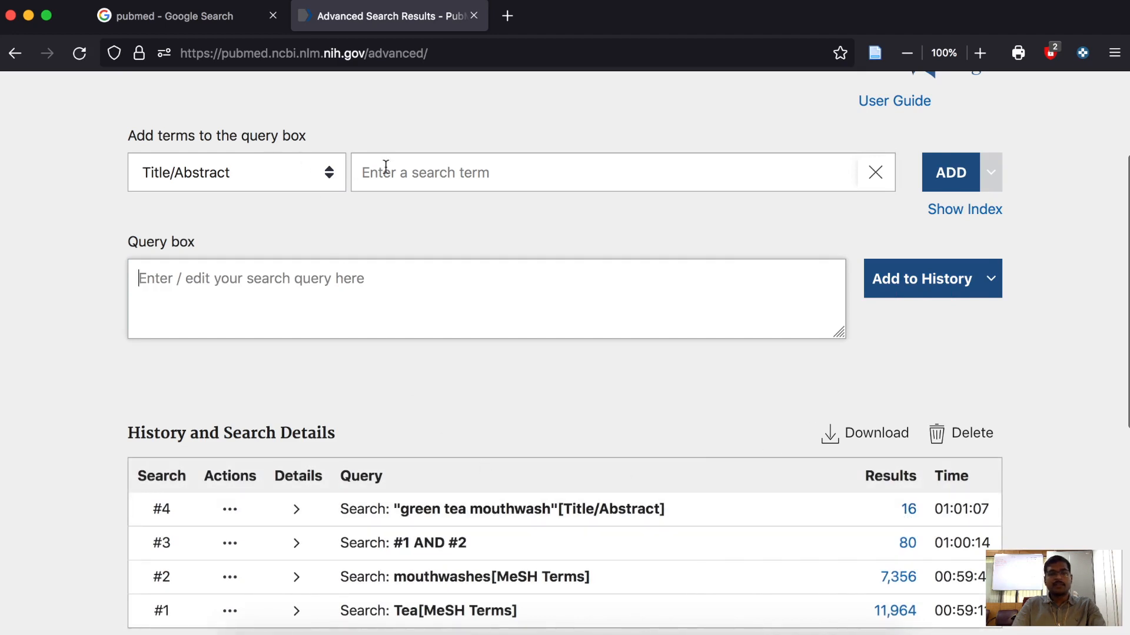
Step: Delete the "green tea mouthwash" Title/Abstract search from the search history
{"action": "left_click", "coordinate": [233, 512]}
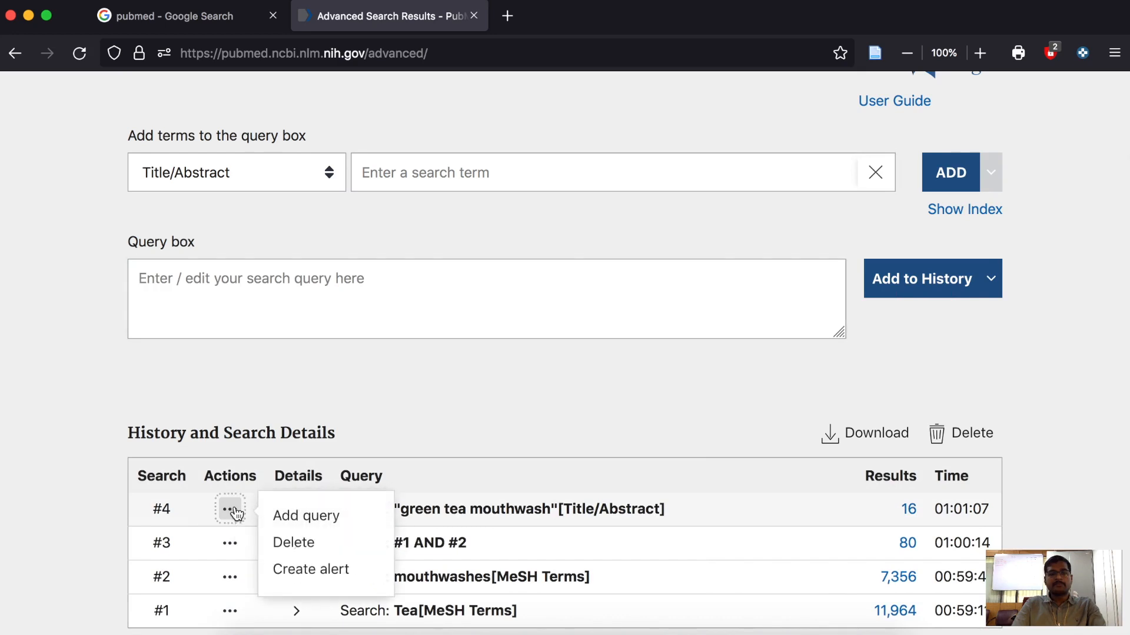
{"action": "left_click", "coordinate": [298, 545]}
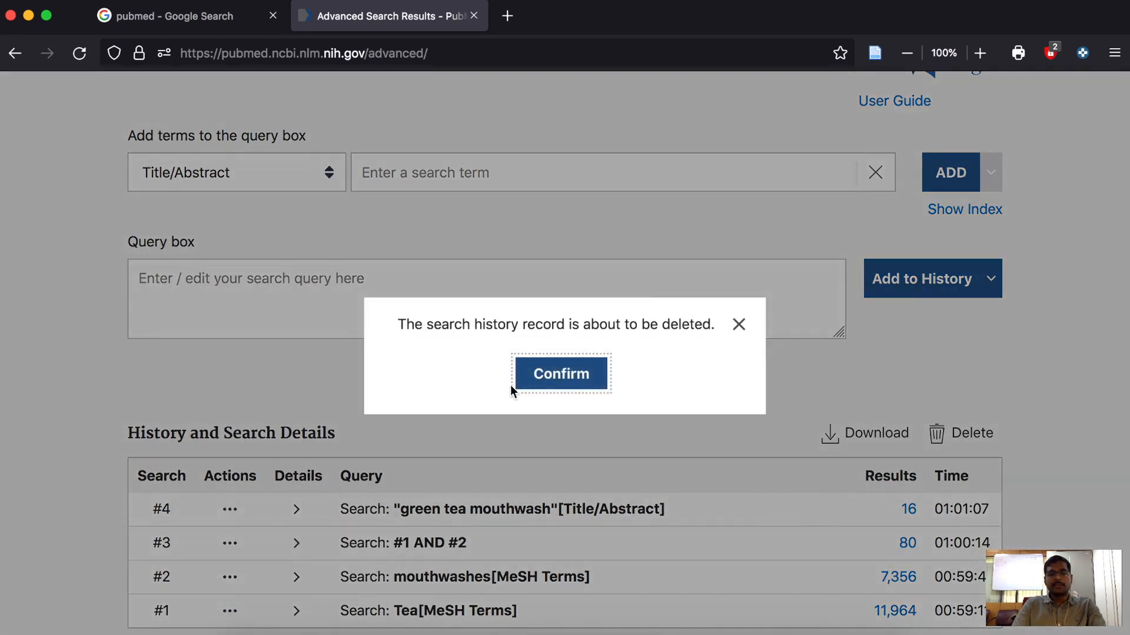
{"action": "left_click", "coordinate": [548, 379]}
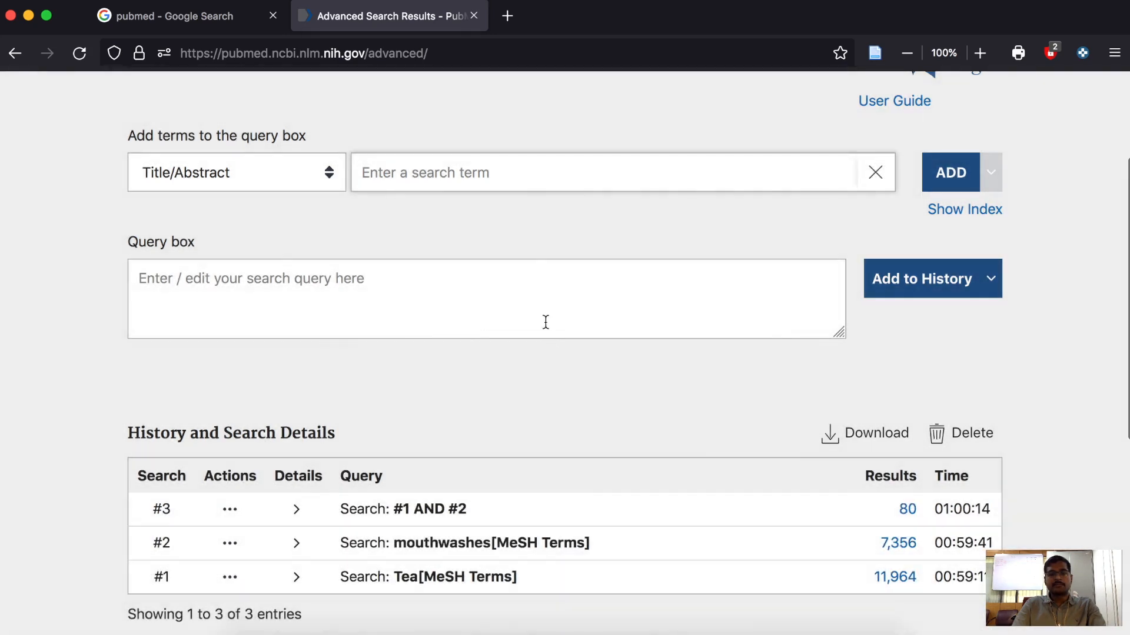
Step: Add “green tea mouthwash” to the query box with All Fields and save that query to the search history
{"action": "left_click", "coordinate": [514, 185]}
{"action": "key", "text": "super+v"}
{"action": "left_click", "coordinate": [309, 168]}
{"action": "scroll", "coordinate": [300, 259], "scroll_direction": "up", "scroll_amount": 10}
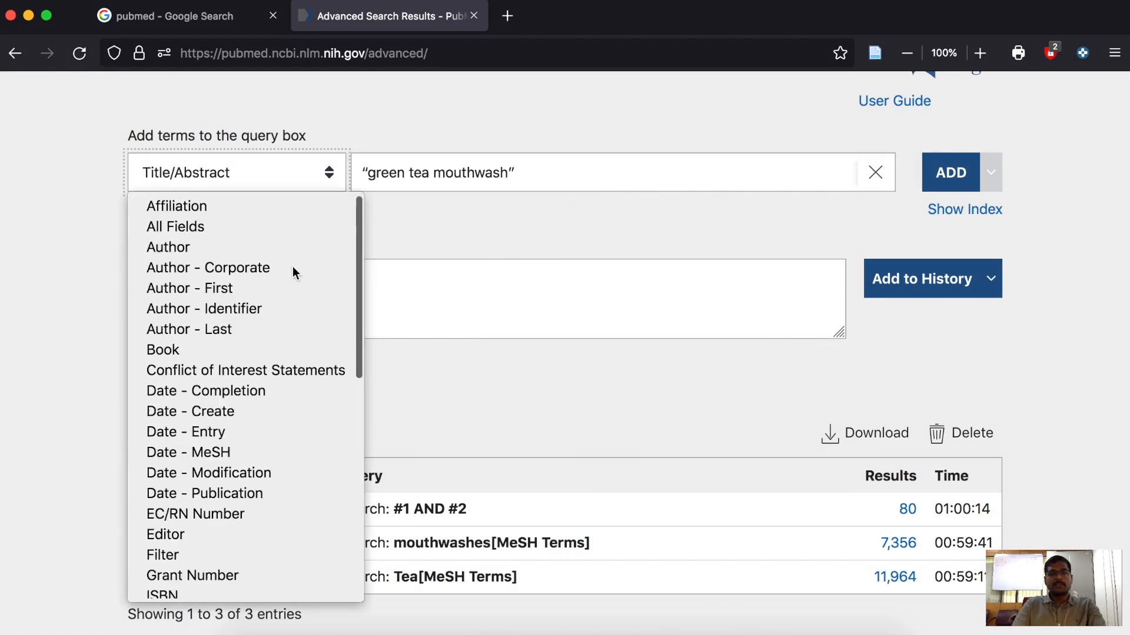
{"action": "left_click", "coordinate": [281, 227]}
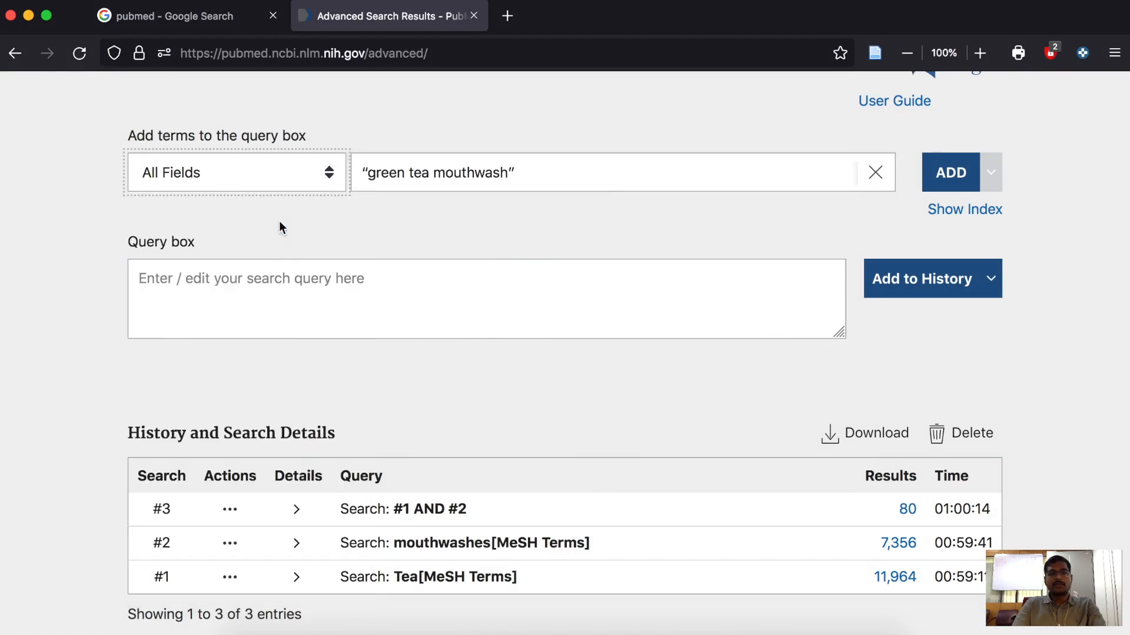
{"action": "left_click", "coordinate": [953, 183]}
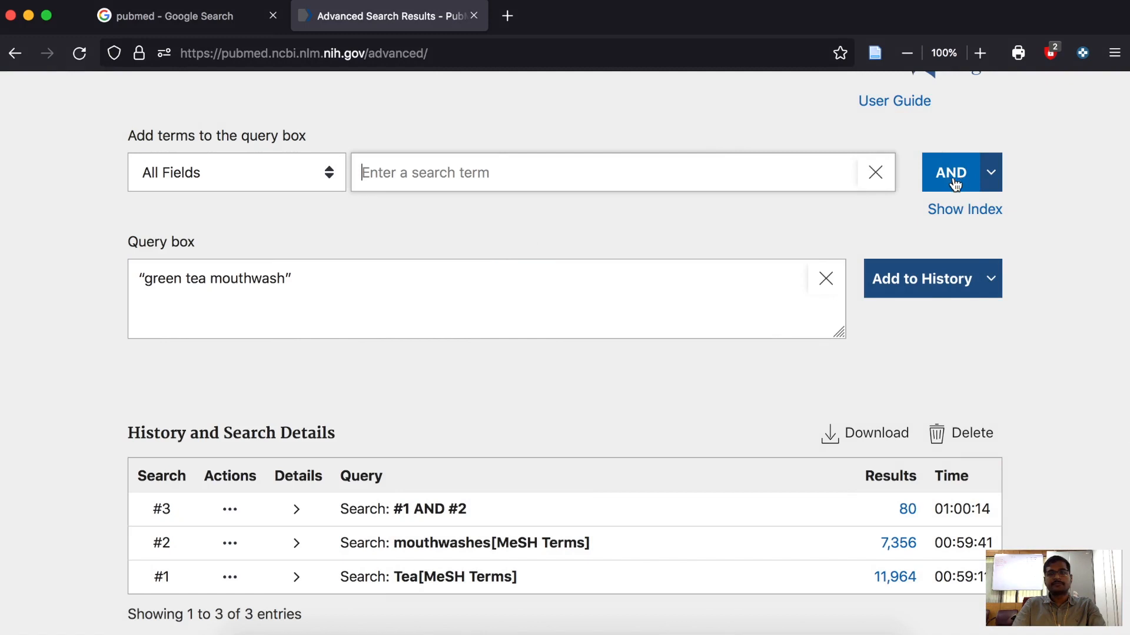
{"action": "left_click", "coordinate": [923, 287]}
{"action": "scroll", "coordinate": [785, 347], "scroll_direction": "down", "scroll_amount": 2}
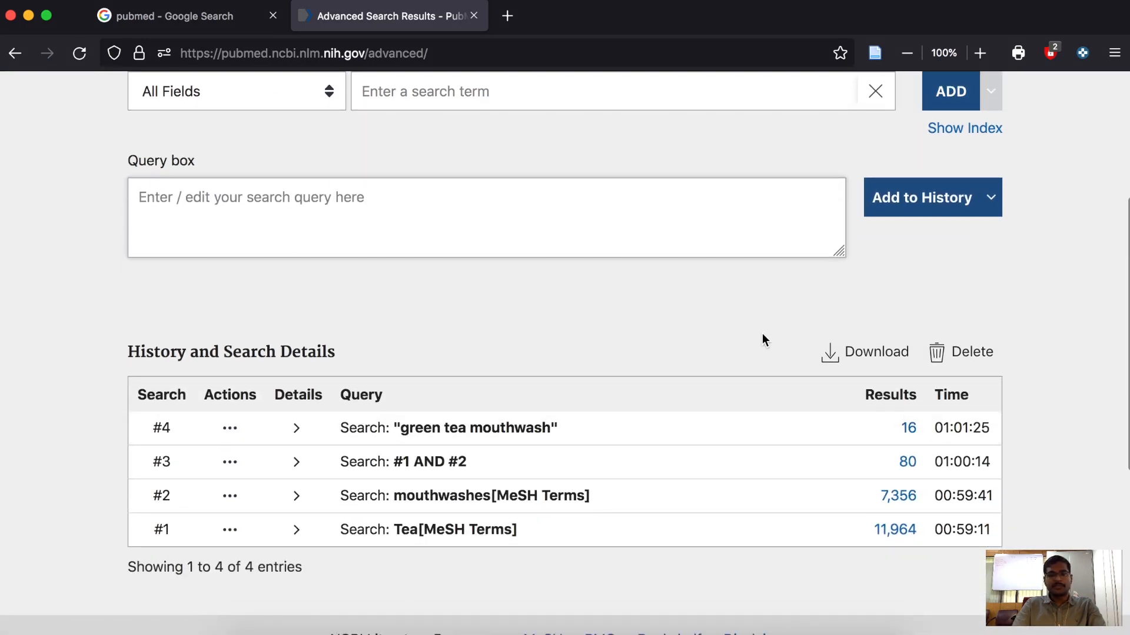
Step: Copy the synonym “camellia sinensis” from the Word table into PubMed's search term entry
{"action": "key", "text": "super+Tab"}
{"action": "left_click_drag", "start_coordinate": [881, 396], "coordinate": [714, 383]}
{"action": "key", "text": "super+c"}
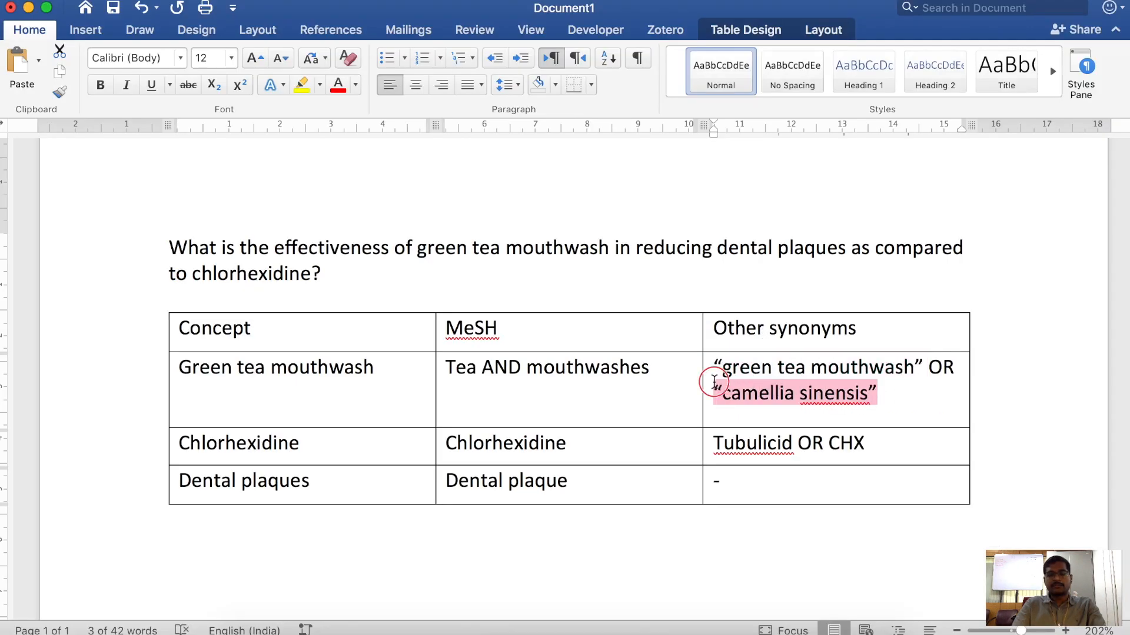
{"action": "key", "text": "super+Tab"}
{"action": "scroll", "coordinate": [507, 242], "scroll_direction": "up", "scroll_amount": 3}
{"action": "left_click", "coordinate": [460, 197]}
{"action": "key", "text": "super+v"}
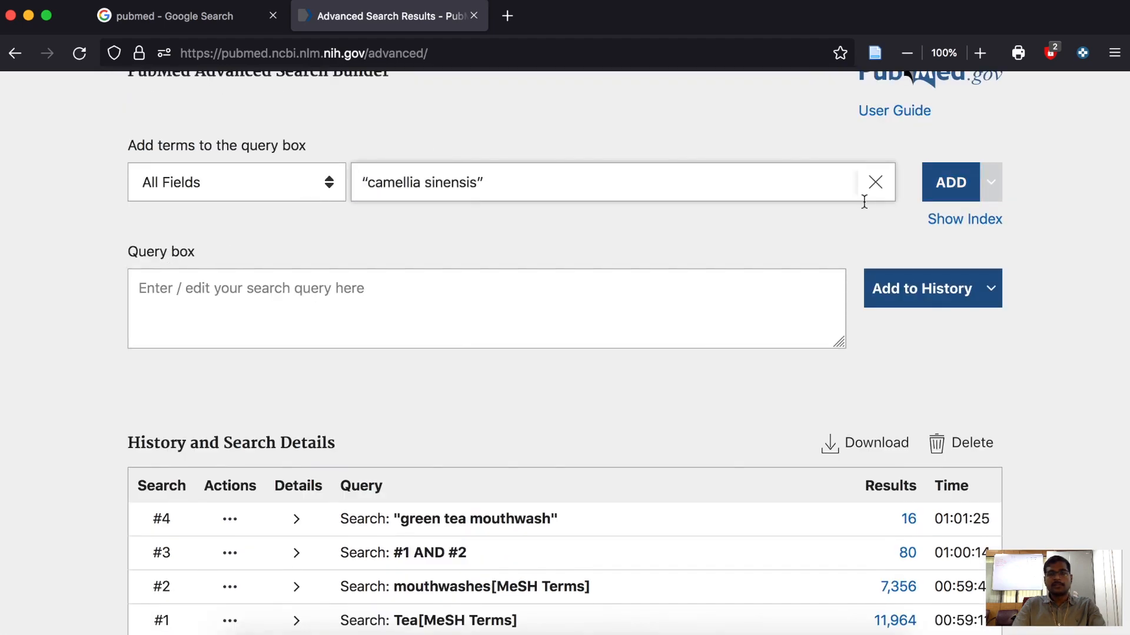
Step: Add “camellia sinensis” to the query box with All Fields and save that query to the search history
{"action": "left_click", "coordinate": [951, 184]}
{"action": "left_click", "coordinate": [943, 291]}
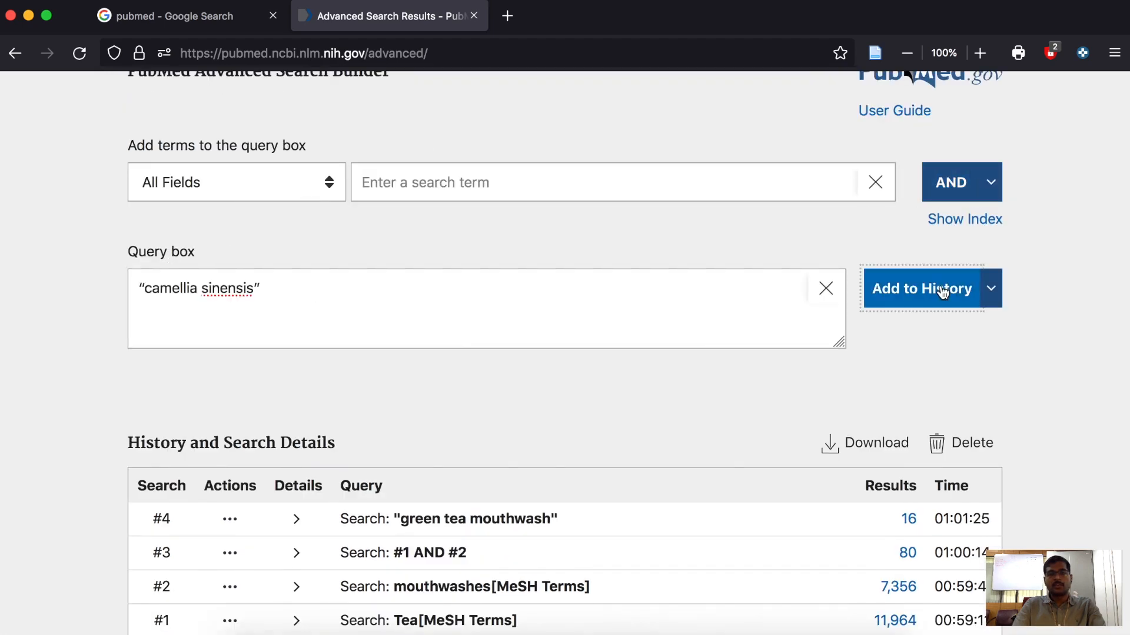
{"action": "scroll", "coordinate": [807, 330], "scroll_direction": "down", "scroll_amount": 2}
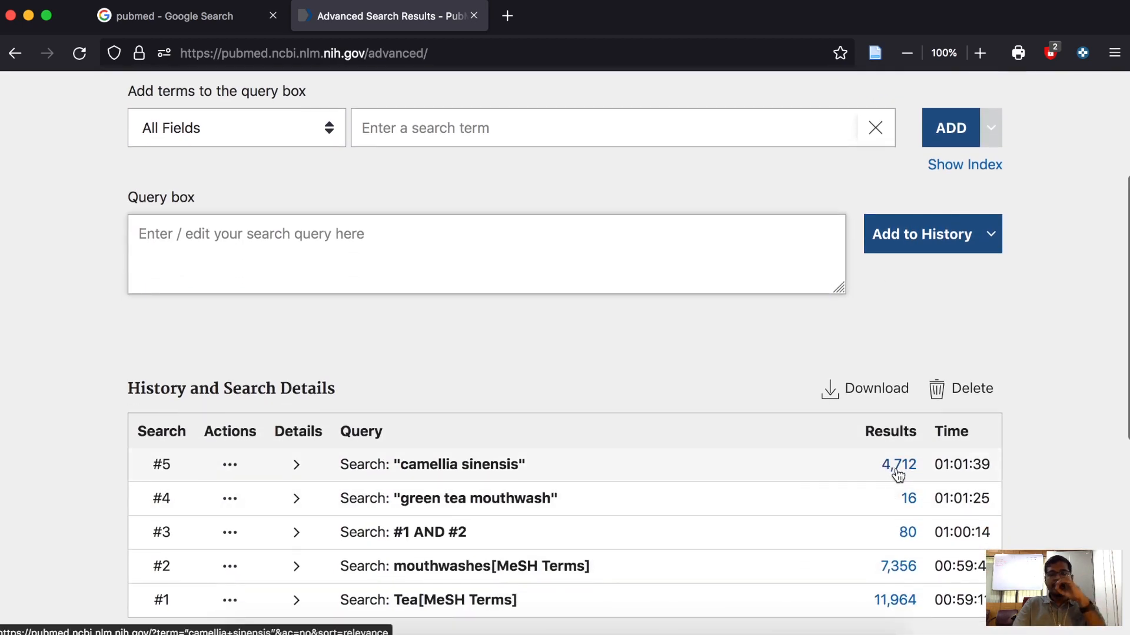
{"action": "scroll", "coordinate": [690, 400], "scroll_direction": "down", "scroll_amount": 3}
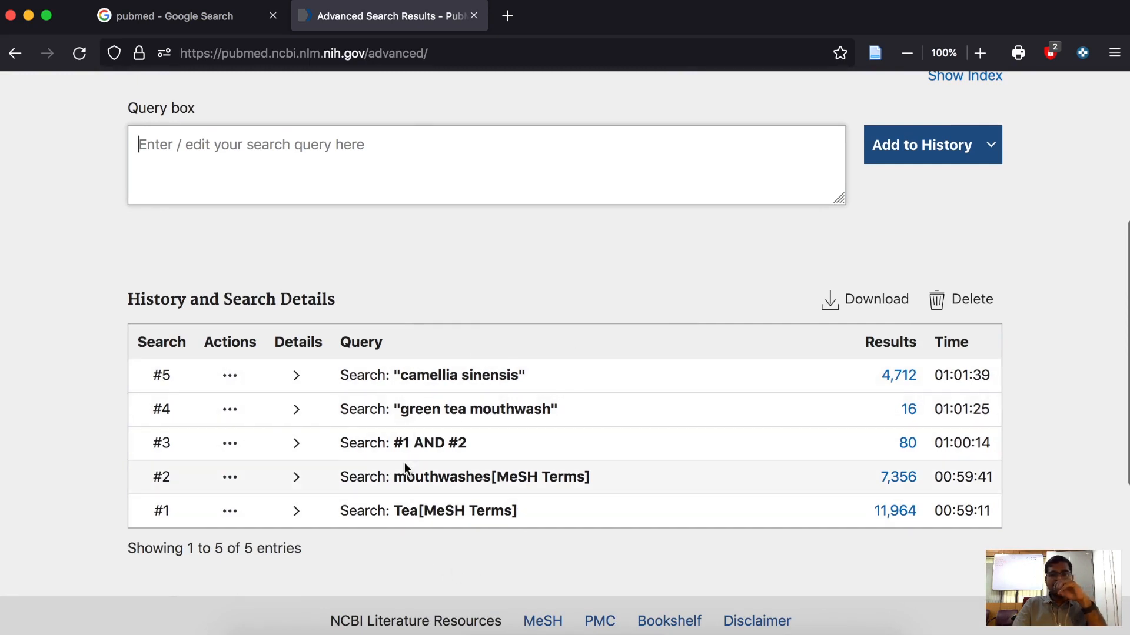
{"action": "key", "text": "super+Tab"}
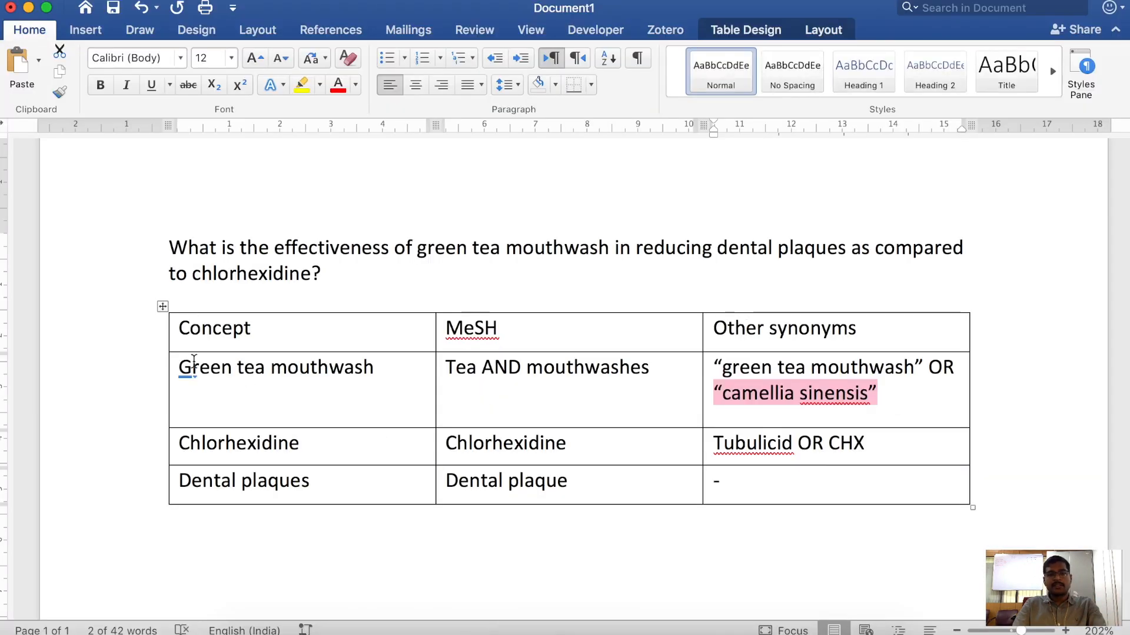
{"action": "left_click", "coordinate": [190, 382]}
{"action": "left_click", "coordinate": [373, 371]}
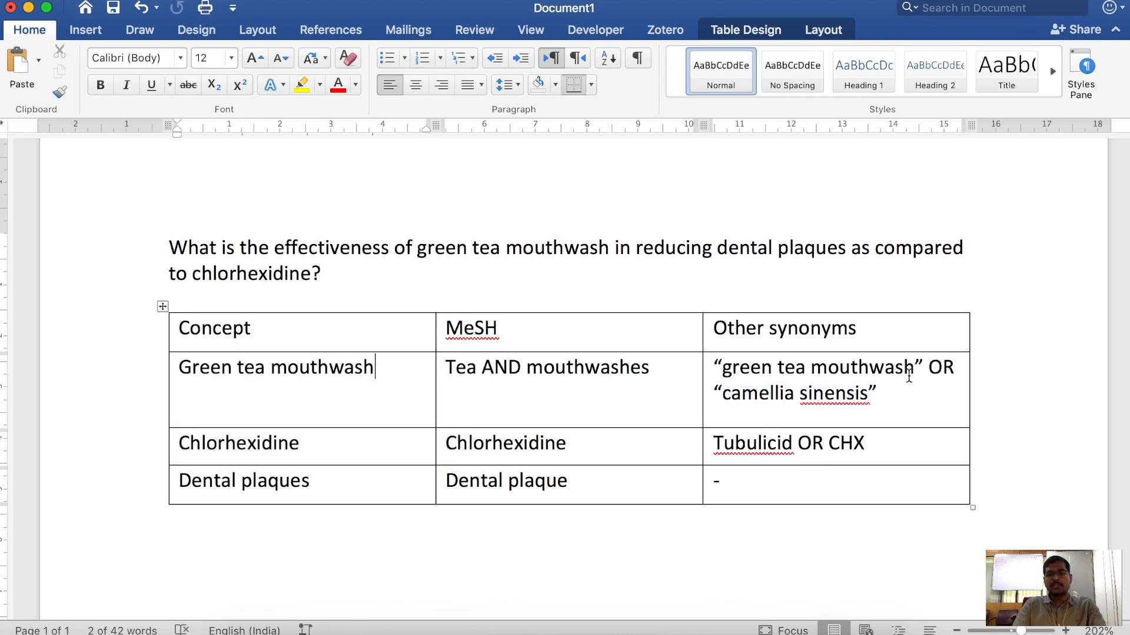
{"action": "key", "text": "super+Tab"}
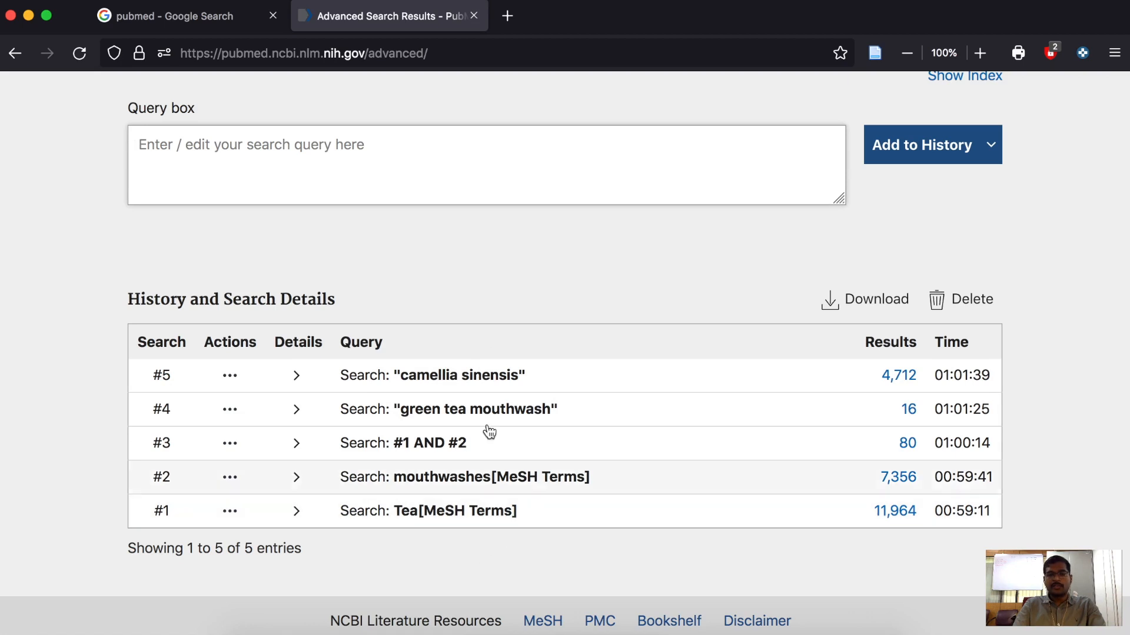
Step: Combine the green tea mouthwash searches with the query #3 OR #4 OR #5 and add it to the search history
{"action": "left_click", "coordinate": [389, 152]}
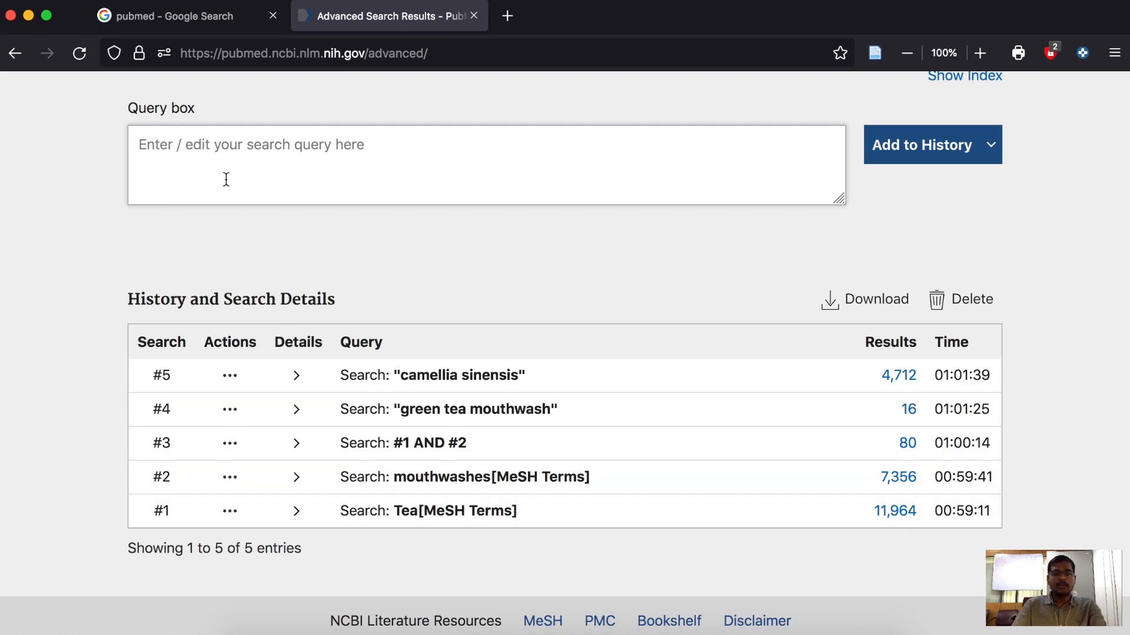
{"action": "type", "text": "#3 O"}
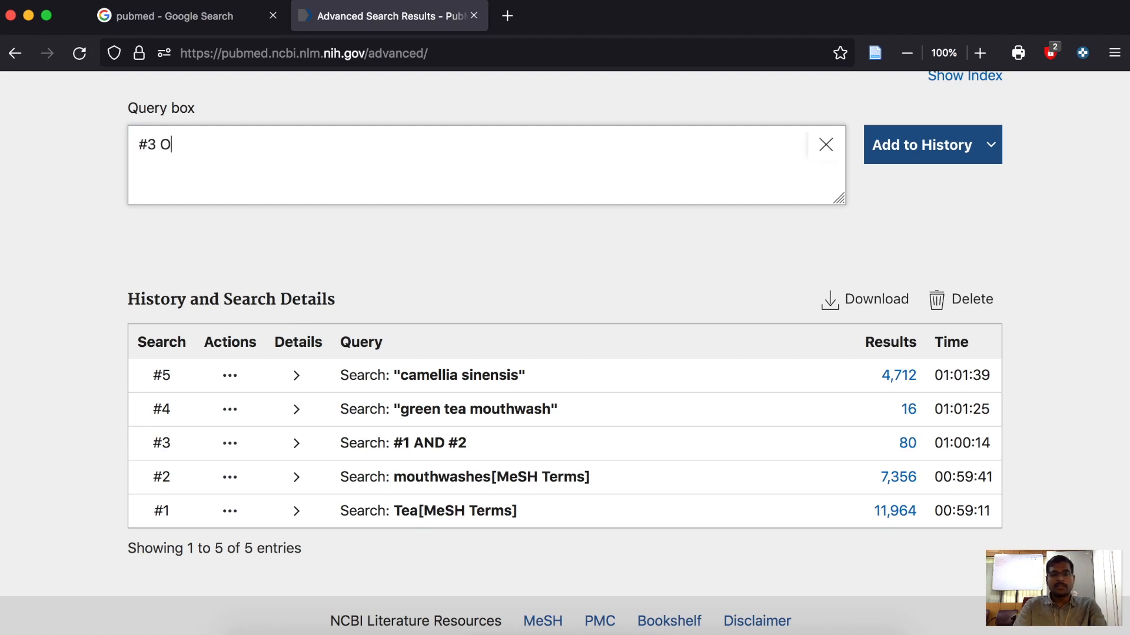
{"action": "type", "text": "R #"}
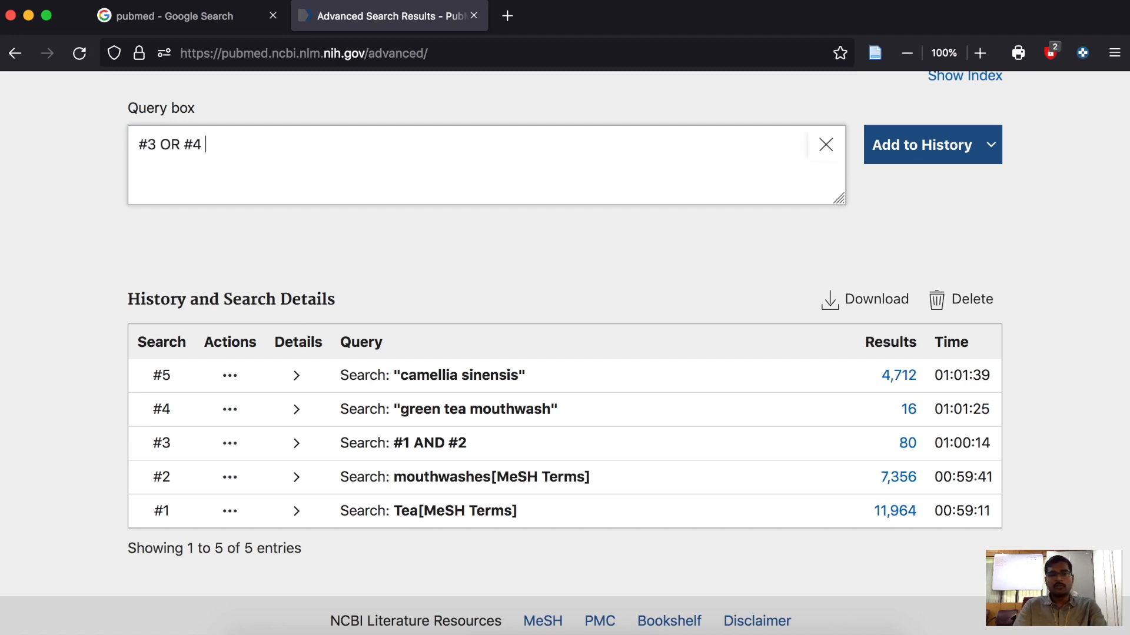
{"action": "type", "text": "4 OR #5"}
{"action": "double_click", "coordinate": [171, 145]}
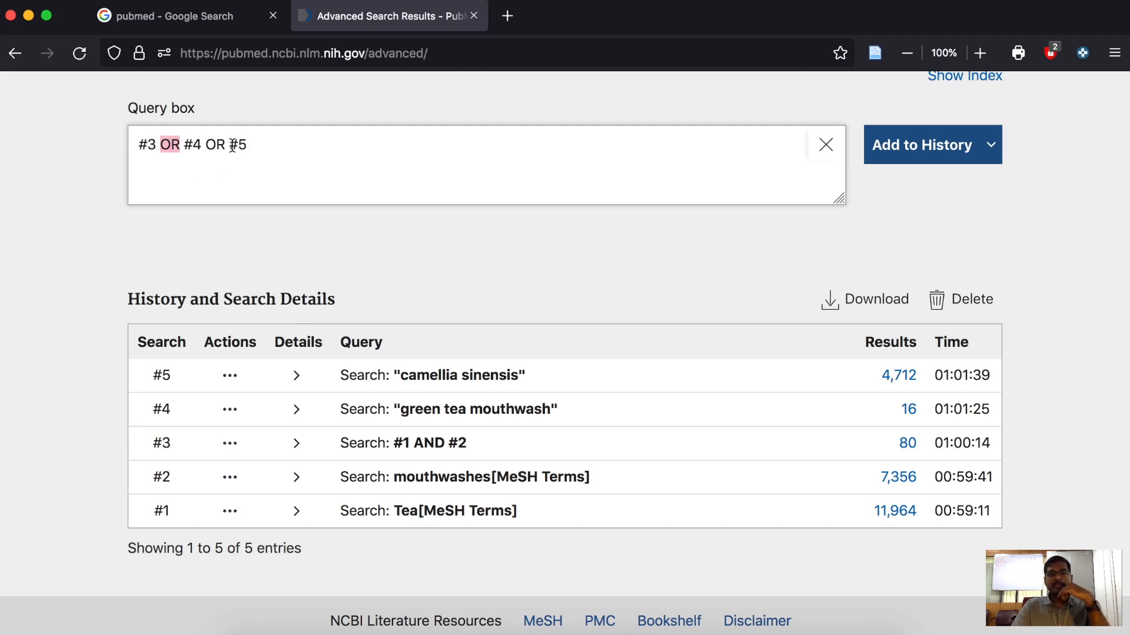
{"action": "double_click", "coordinate": [215, 146]}
{"action": "left_click", "coordinate": [294, 143]}
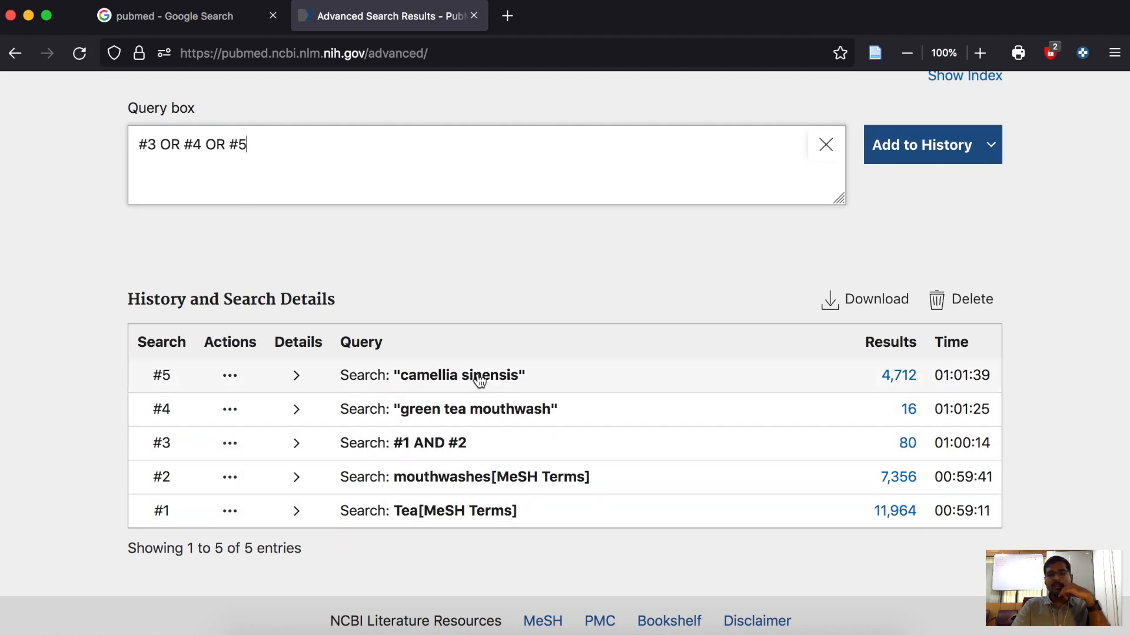
{"action": "left_click", "coordinate": [924, 150]}
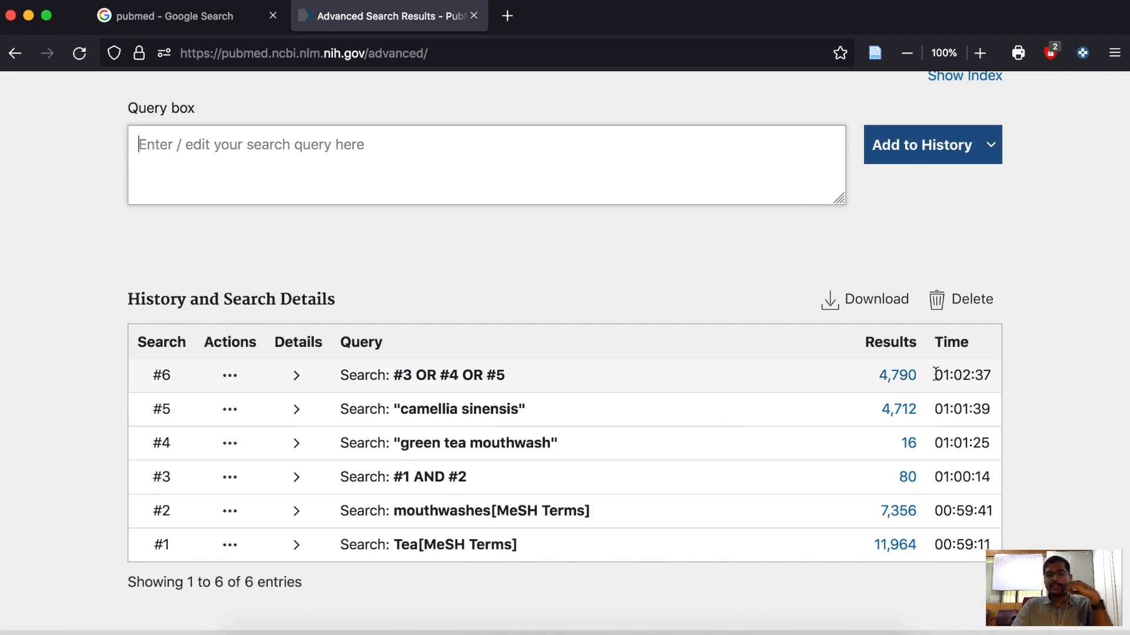
Step: Switch to the Word document and insert a new column after the table's Other synonyms column
{"action": "scroll", "coordinate": [537, 284], "scroll_direction": "up", "scroll_amount": 5}
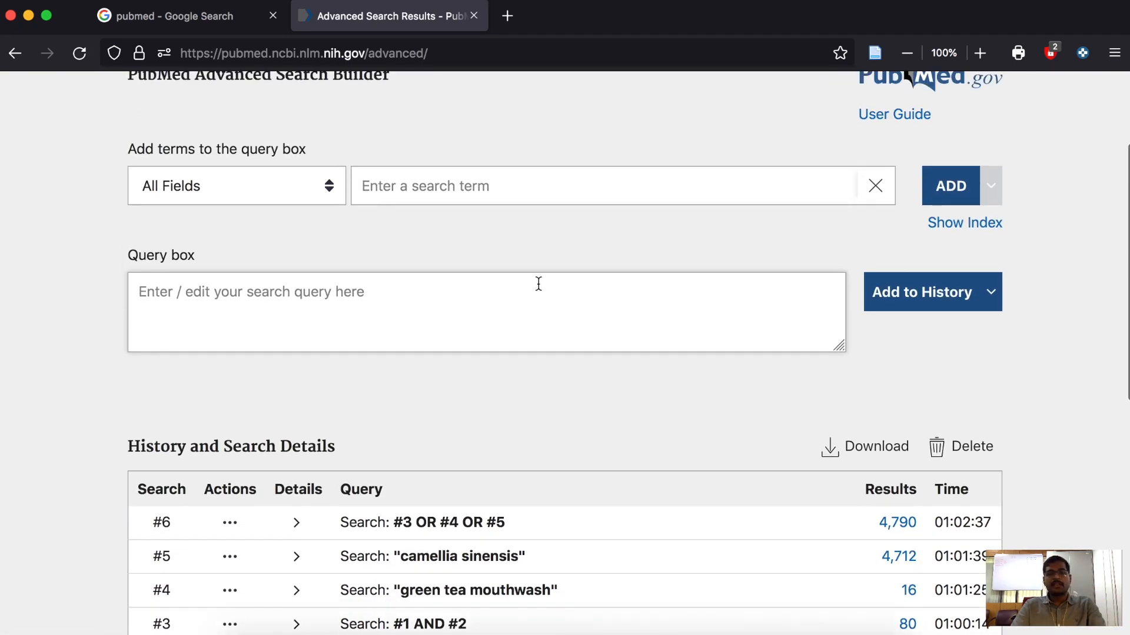
{"action": "left_click", "coordinate": [155, 525]}
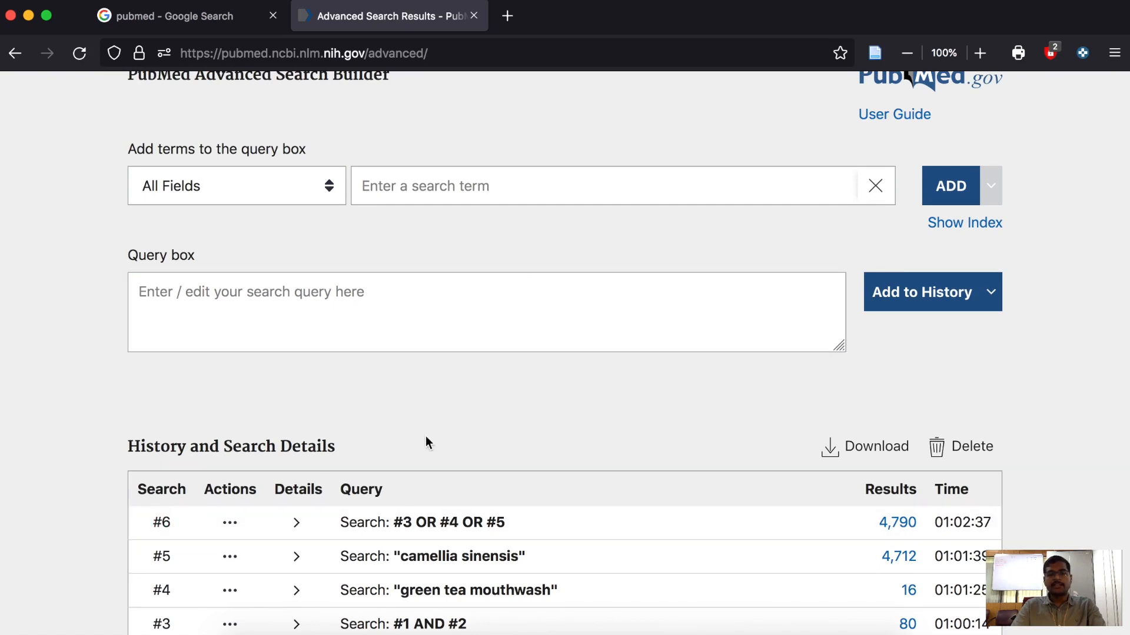
{"action": "key", "text": "super+Tab"}
{"action": "left_click", "coordinate": [881, 330]}
{"action": "left_click", "coordinate": [86, 30]}
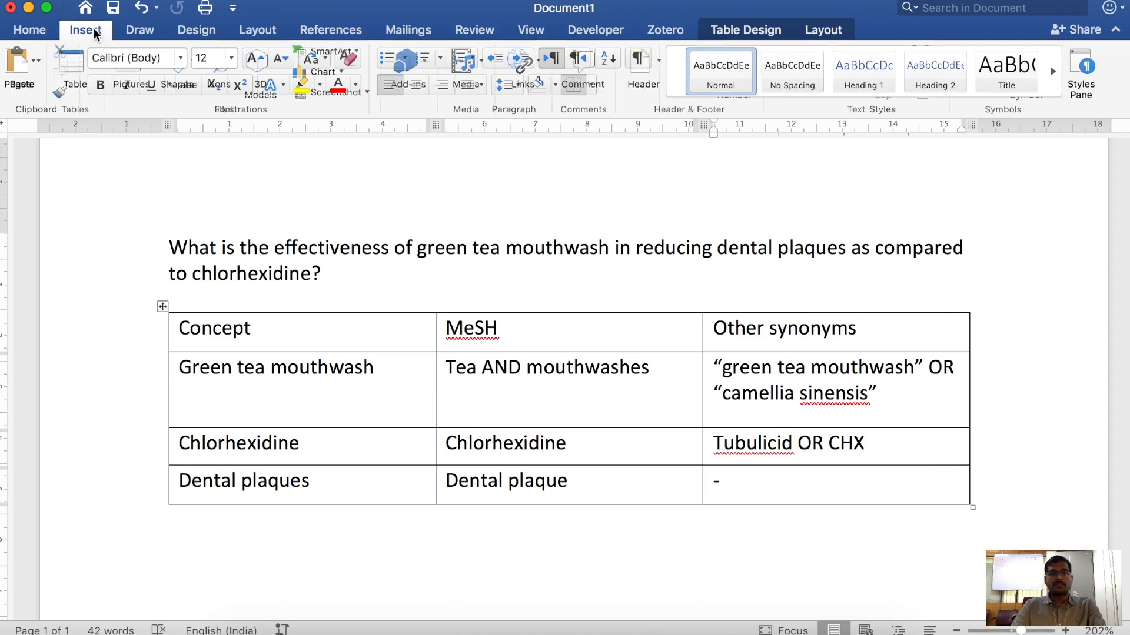
{"action": "left_click", "coordinate": [83, 70]}
{"action": "left_click", "coordinate": [75, 59]}
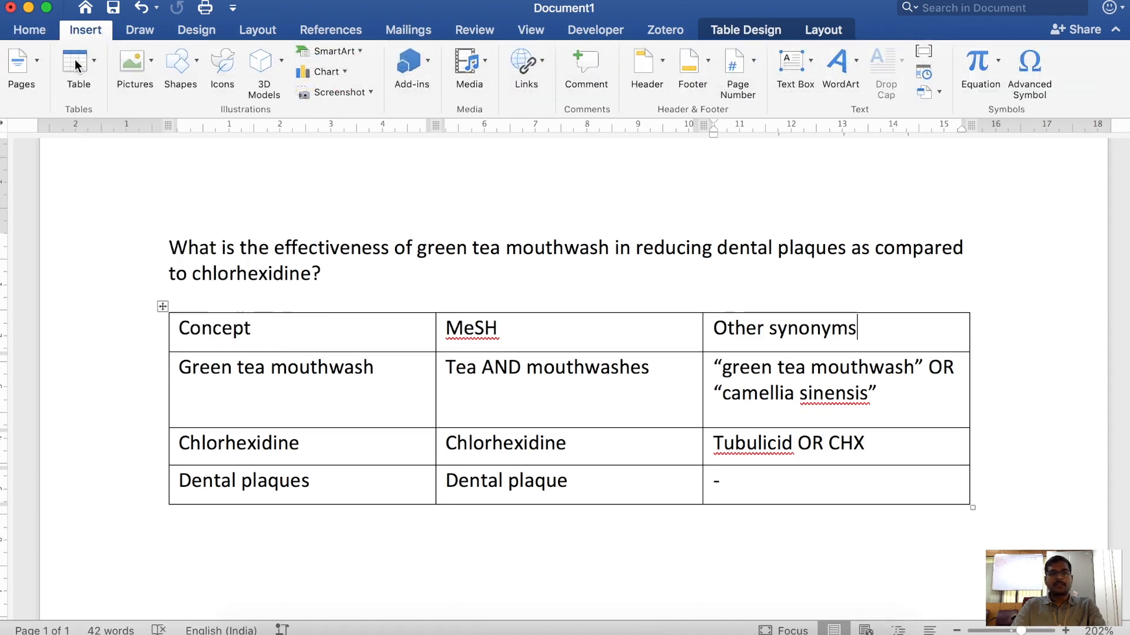
{"action": "left_click", "coordinate": [821, 31]}
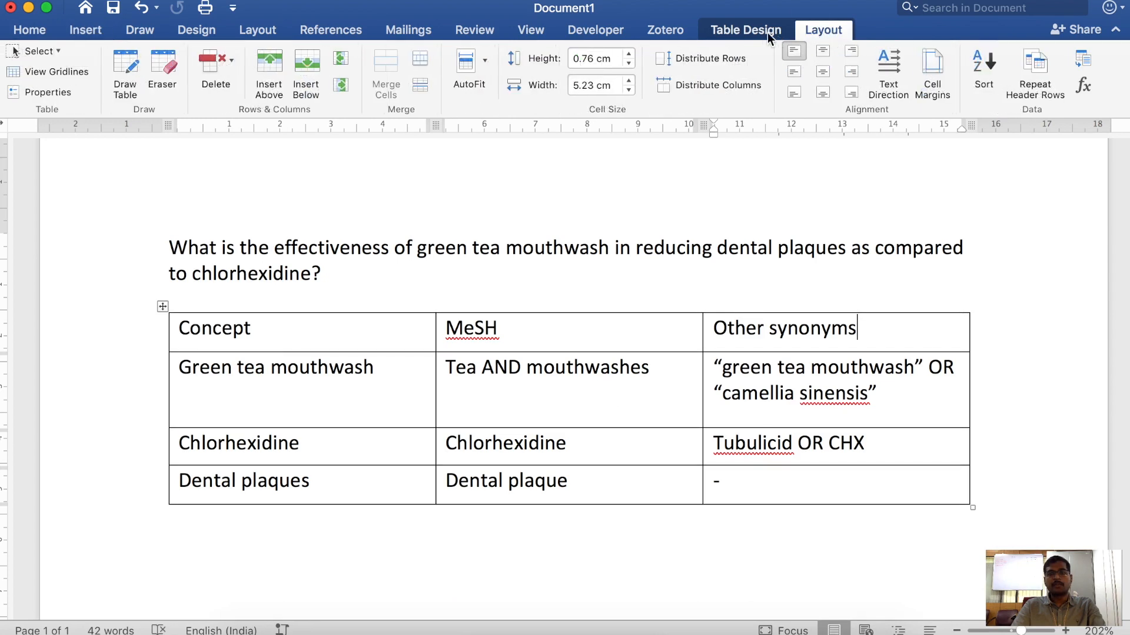
{"action": "left_click", "coordinate": [343, 87]}
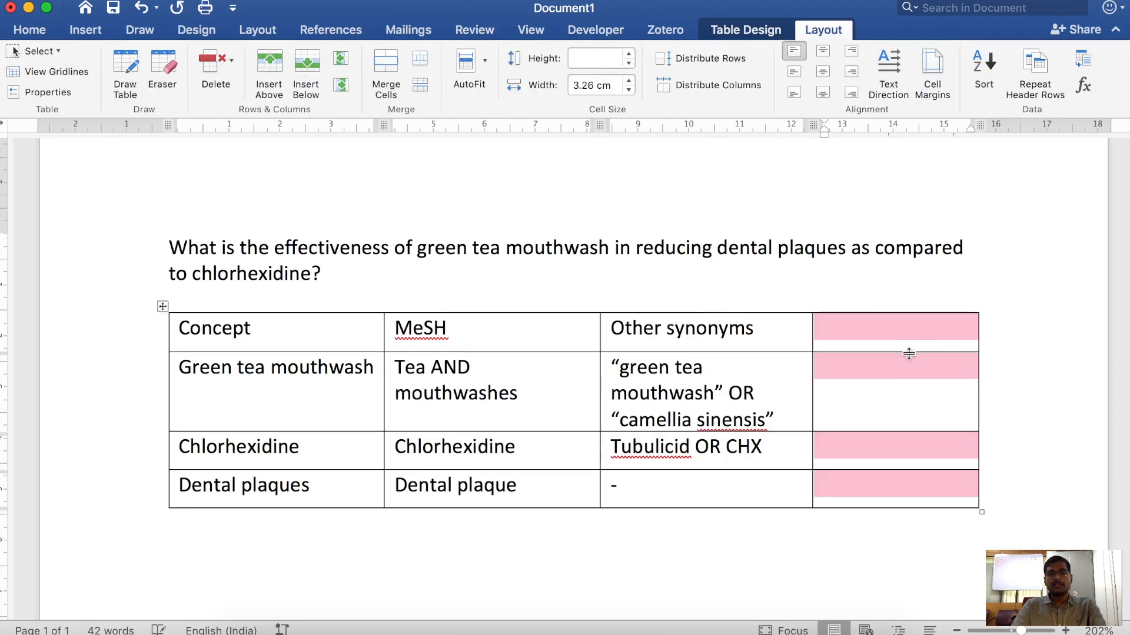
Step: Enter #6 in the new column's cell of the Green tea mouthwash row
{"action": "left_click", "coordinate": [884, 379]}
{"action": "type", "text": "#6"}
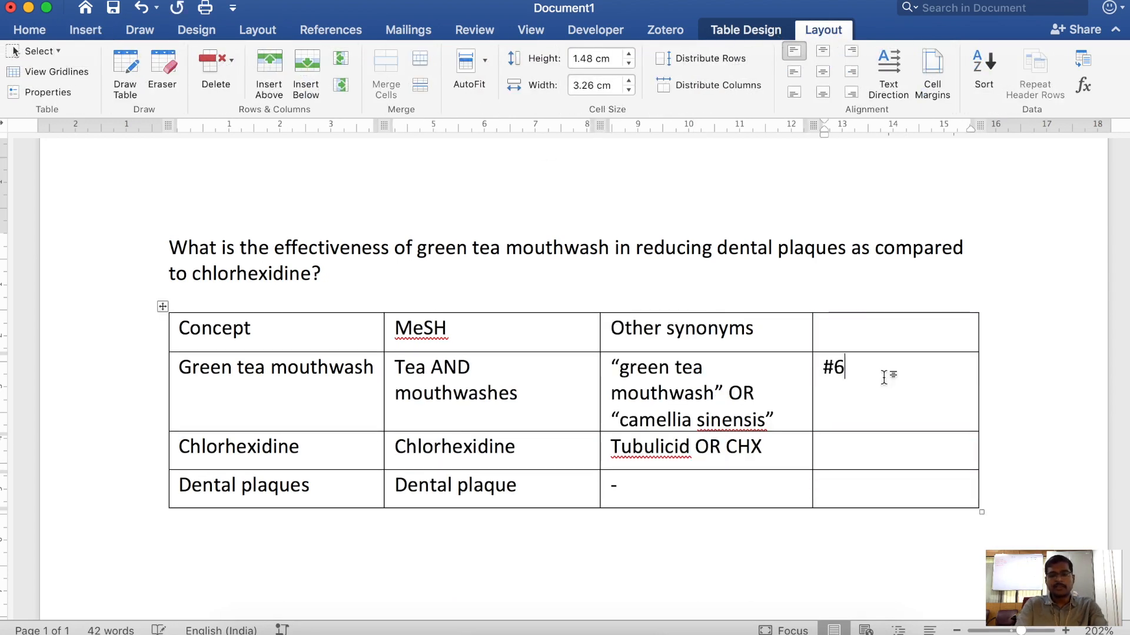
{"action": "left_click", "coordinate": [823, 454]}
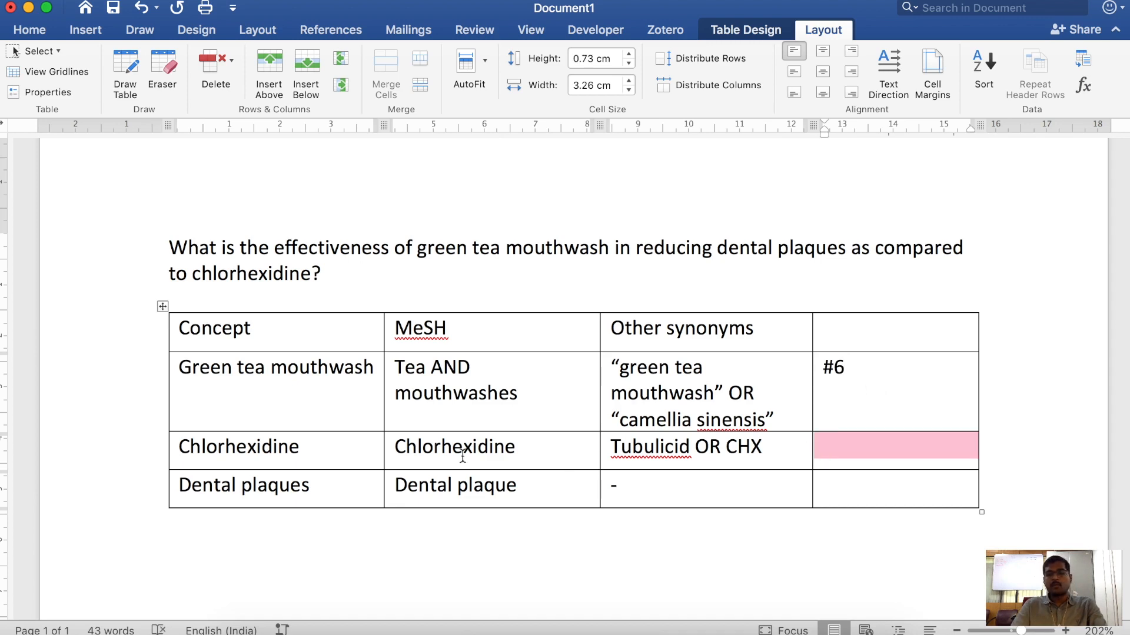
Step: Copy the term Chlorhexidine from the Word table into PubMed's search term entry
{"action": "left_click", "coordinate": [329, 451]}
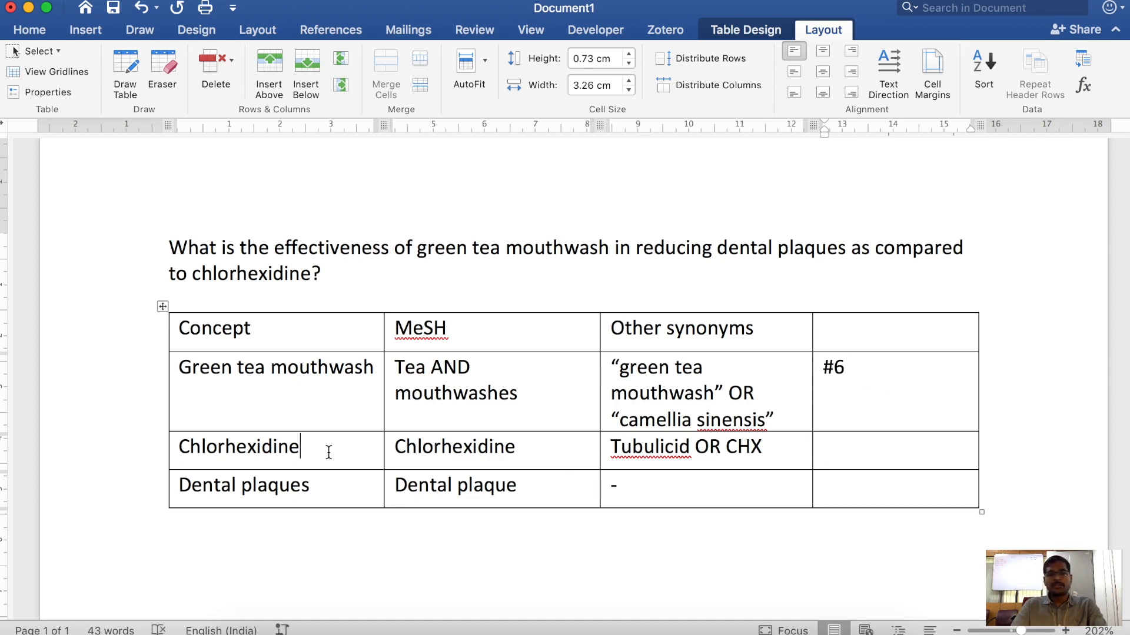
{"action": "double_click", "coordinate": [268, 452]}
{"action": "key", "text": "super+c"}
{"action": "key", "text": "super+Tab"}
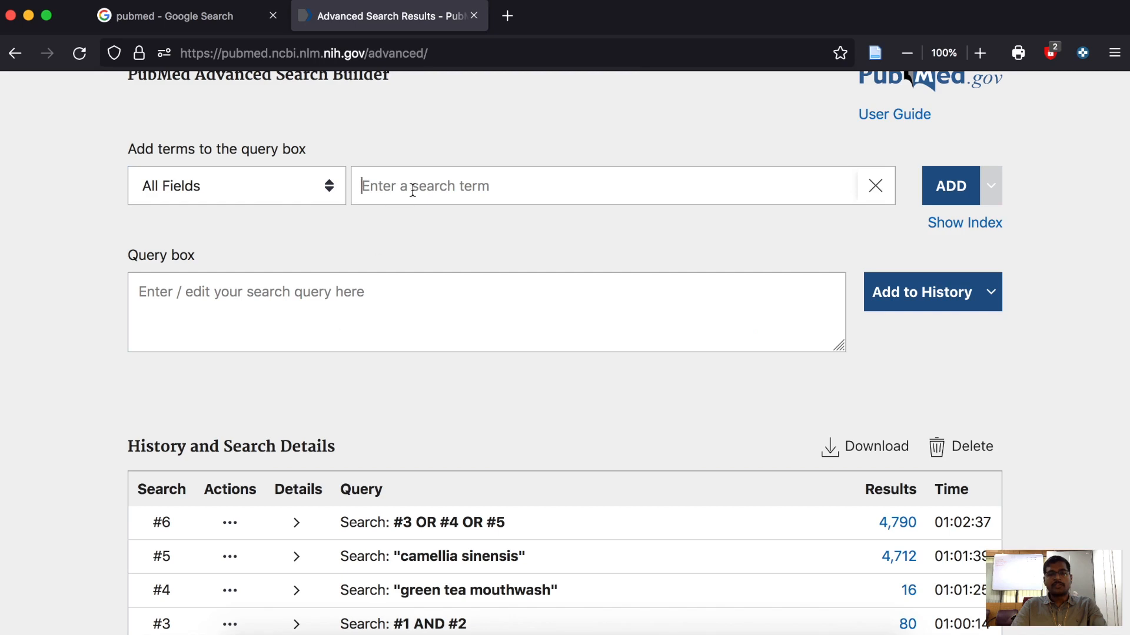
{"action": "key", "text": "super+v"}
Step: Add Chlorhexidine to the query box with the MeSH Terms field and save that query to the search history
{"action": "left_click", "coordinate": [303, 185]}
{"action": "scroll", "coordinate": [267, 329], "scroll_direction": "down", "scroll_amount": 2}
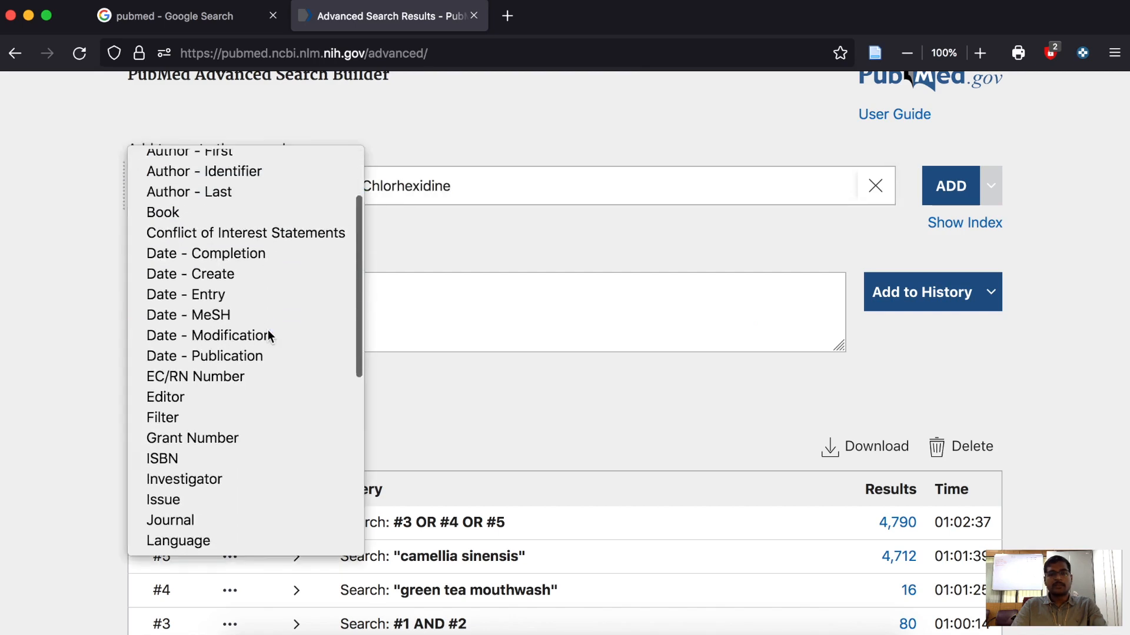
{"action": "scroll", "coordinate": [267, 336], "scroll_direction": "down", "scroll_amount": 3}
{"action": "left_click", "coordinate": [223, 435]}
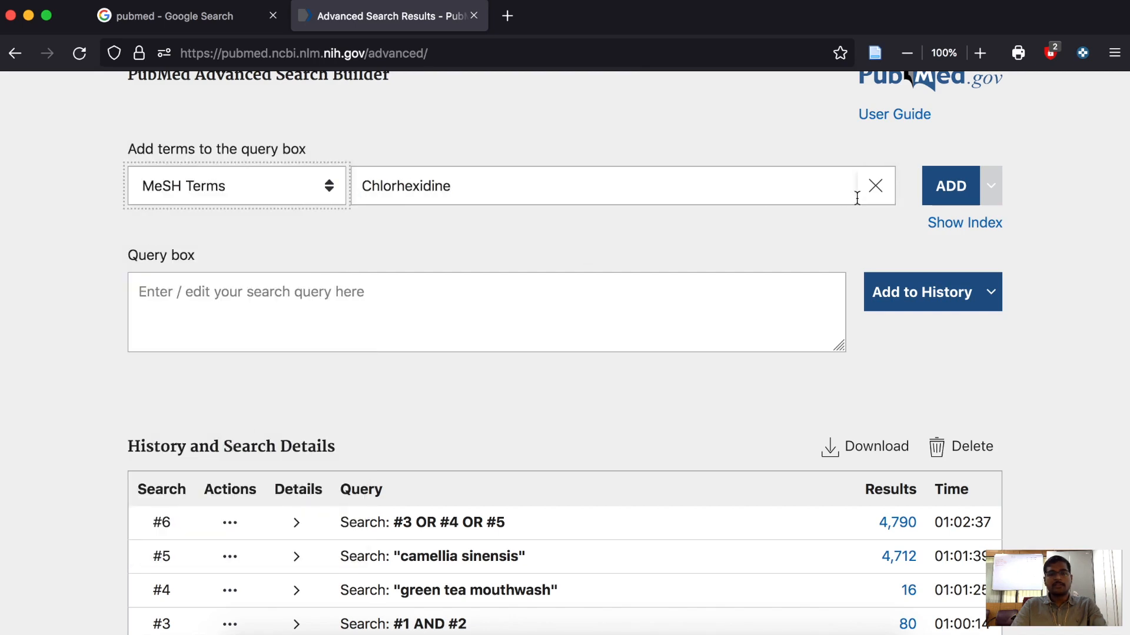
{"action": "left_click", "coordinate": [938, 188]}
{"action": "left_click", "coordinate": [954, 290]}
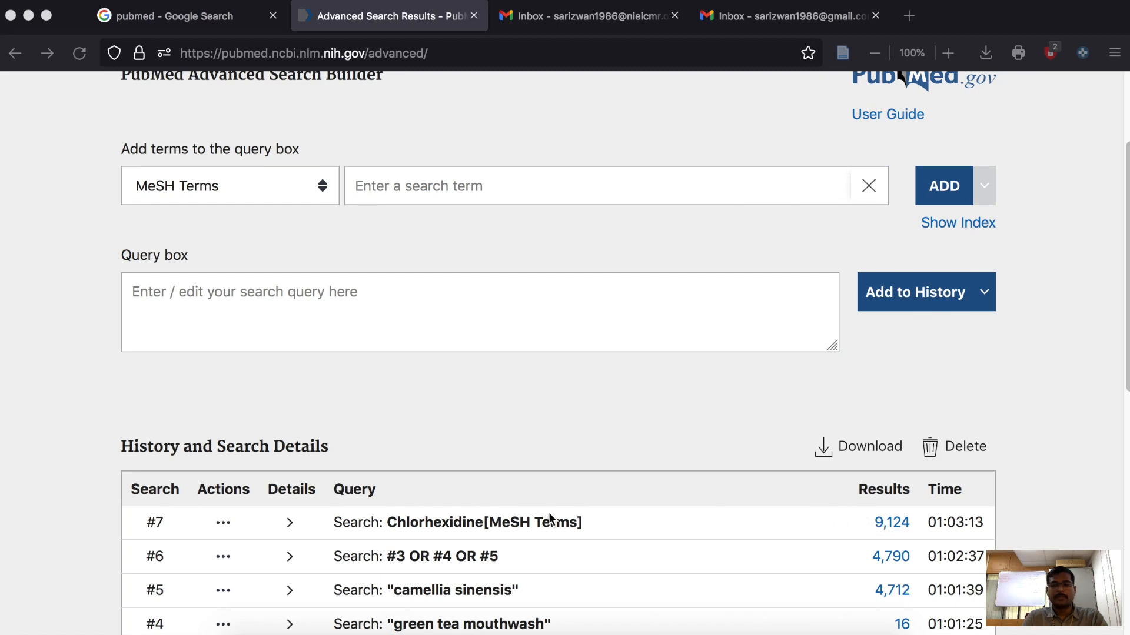
Step: Copy the synonyms Tubulicid OR CHX from the Chlorhexidine row of the Word table into PubMed's search term entry
{"action": "key", "text": "super+Tab"}
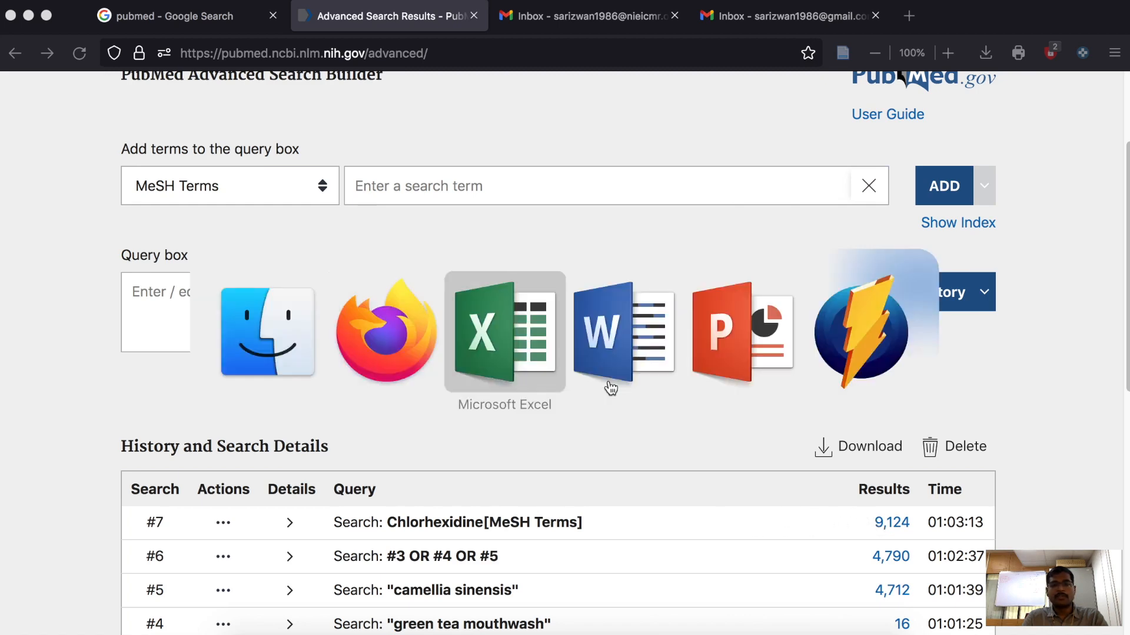
{"action": "left_click", "coordinate": [612, 330]}
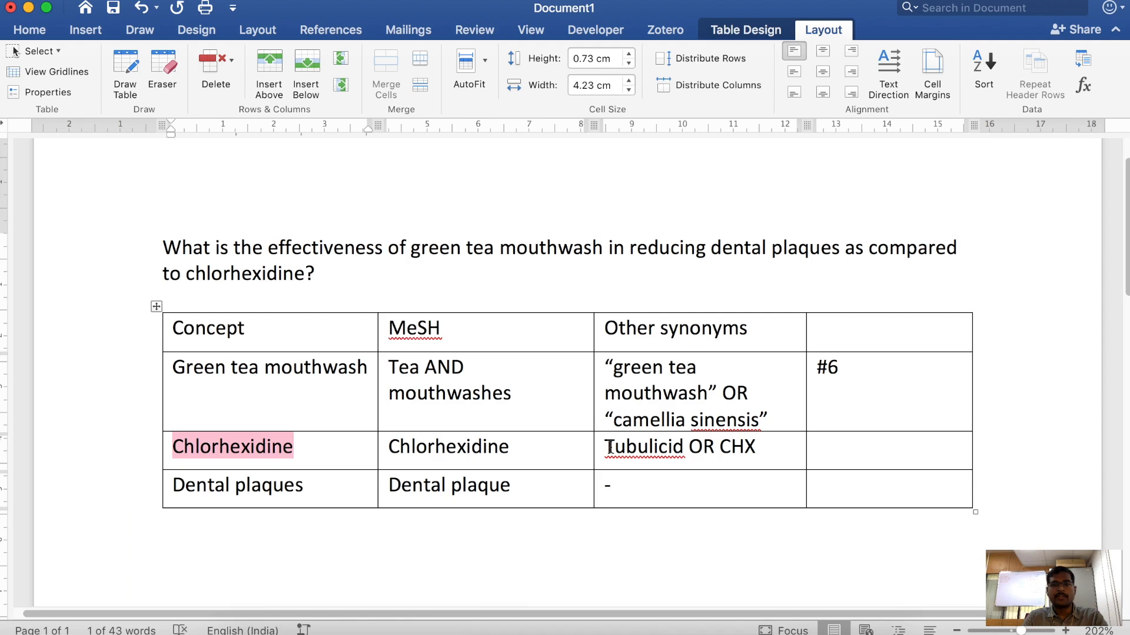
{"action": "left_click_drag", "start_coordinate": [605, 450], "coordinate": [757, 452]}
{"action": "key", "text": "super+c"}
{"action": "key", "text": "super+Tab"}
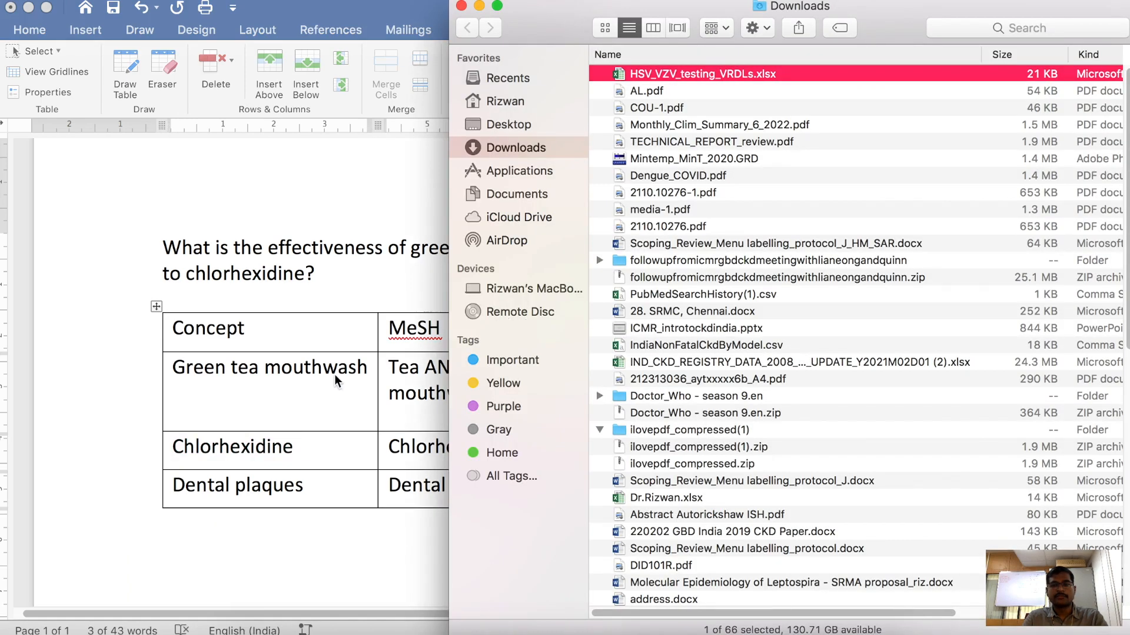
{"action": "key", "text": "super+Tab"}
{"action": "key", "text": "super+Tab"}
{"action": "left_click", "coordinate": [423, 187]}
{"action": "key", "text": "super+v"}
Step: Reduce the search term to Tubulicid, add it with the Title/Abstract field, and save the query to the search history
{"action": "left_click_drag", "start_coordinate": [414, 187], "coordinate": [489, 191]}
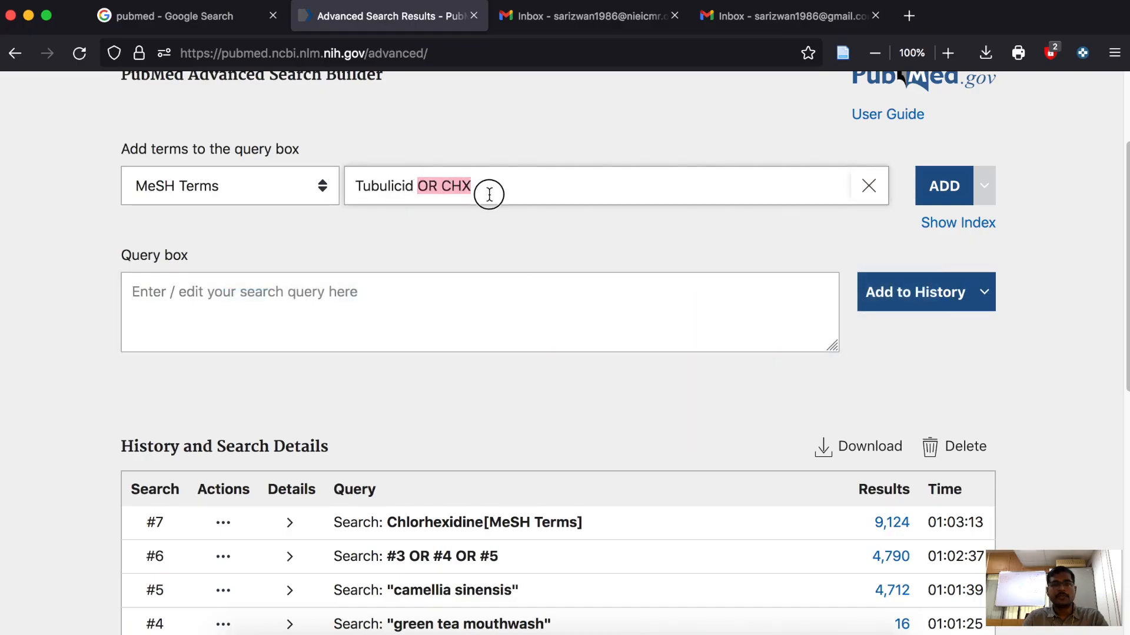
{"action": "key", "text": "BackSpace"}
{"action": "left_click", "coordinate": [322, 187]}
{"action": "scroll", "coordinate": [270, 542], "scroll_direction": "down", "scroll_amount": 5}
{"action": "left_click", "coordinate": [248, 565]}
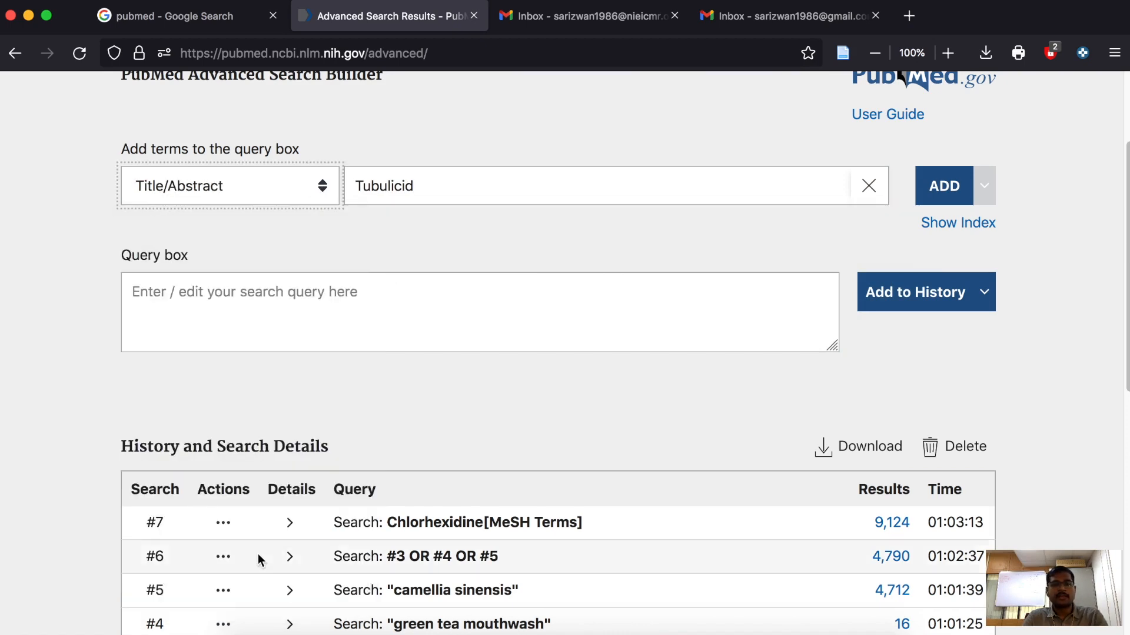
{"action": "left_click", "coordinate": [931, 195]}
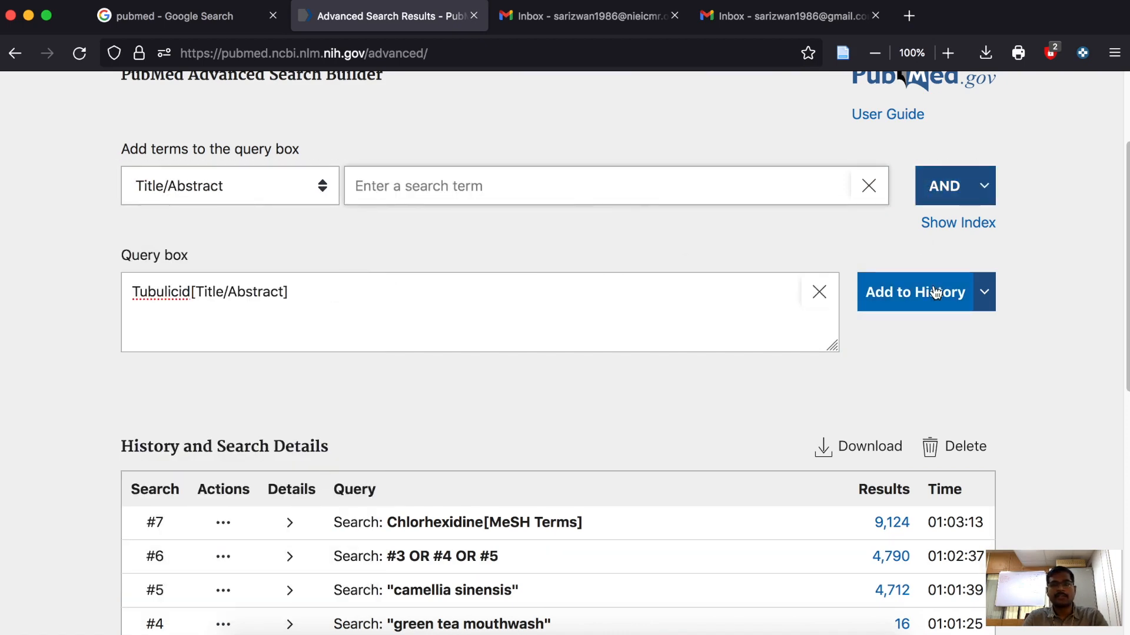
{"action": "left_click", "coordinate": [918, 294]}
Step: Add CHX to the query box with the Title/Abstract field and save that query to the search history
{"action": "scroll", "coordinate": [530, 424], "scroll_direction": "down", "scroll_amount": 2}
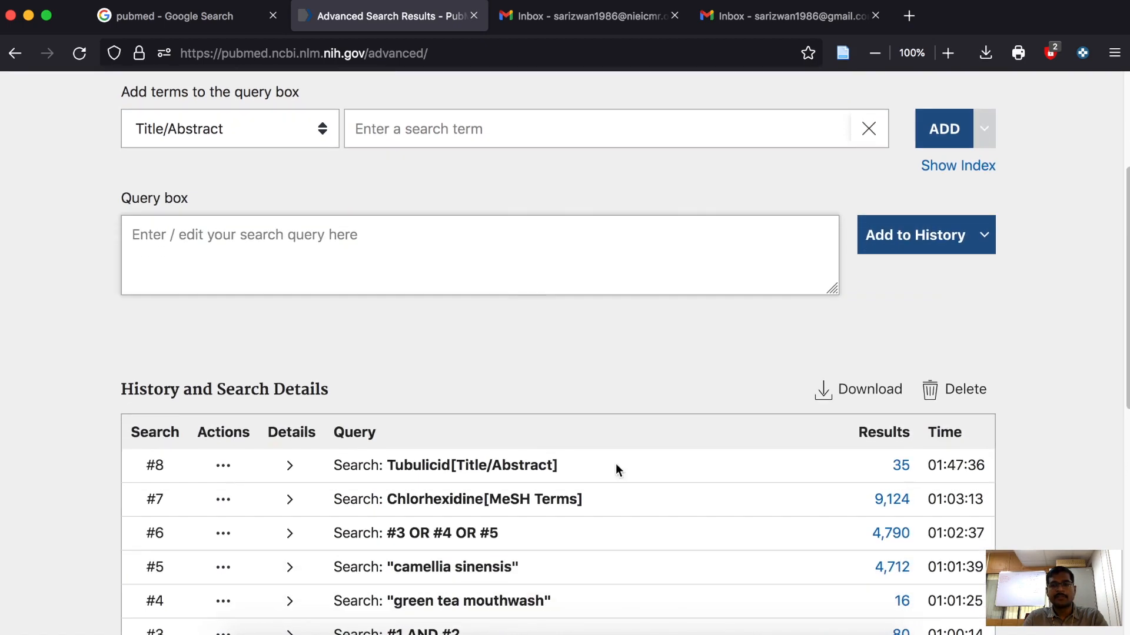
{"action": "left_click", "coordinate": [472, 143]}
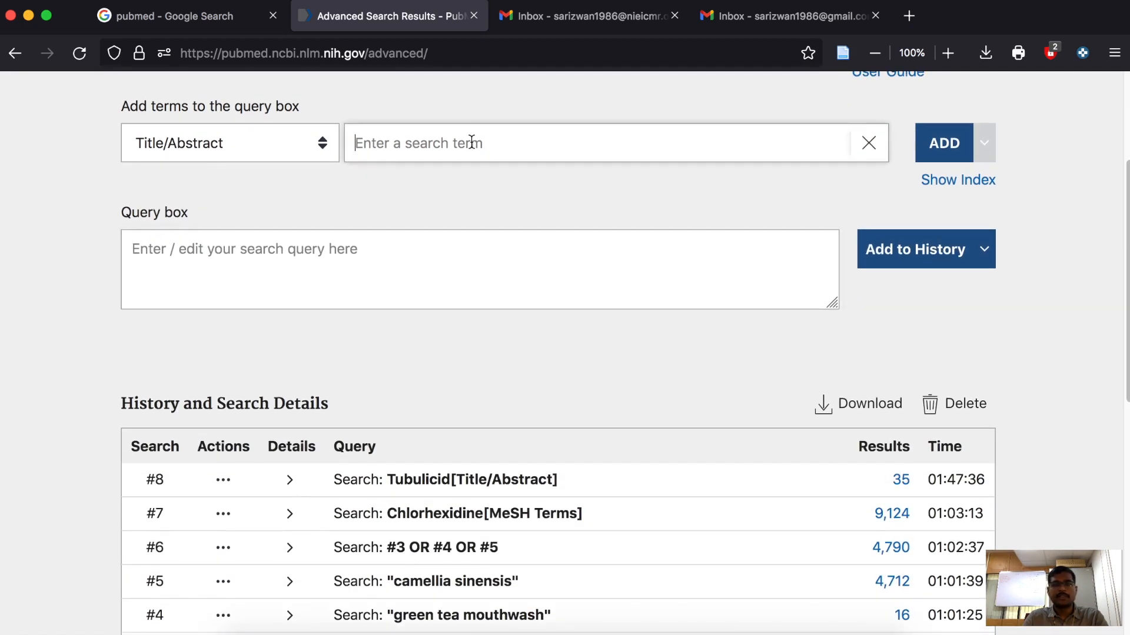
{"action": "type", "text": "CHX"}
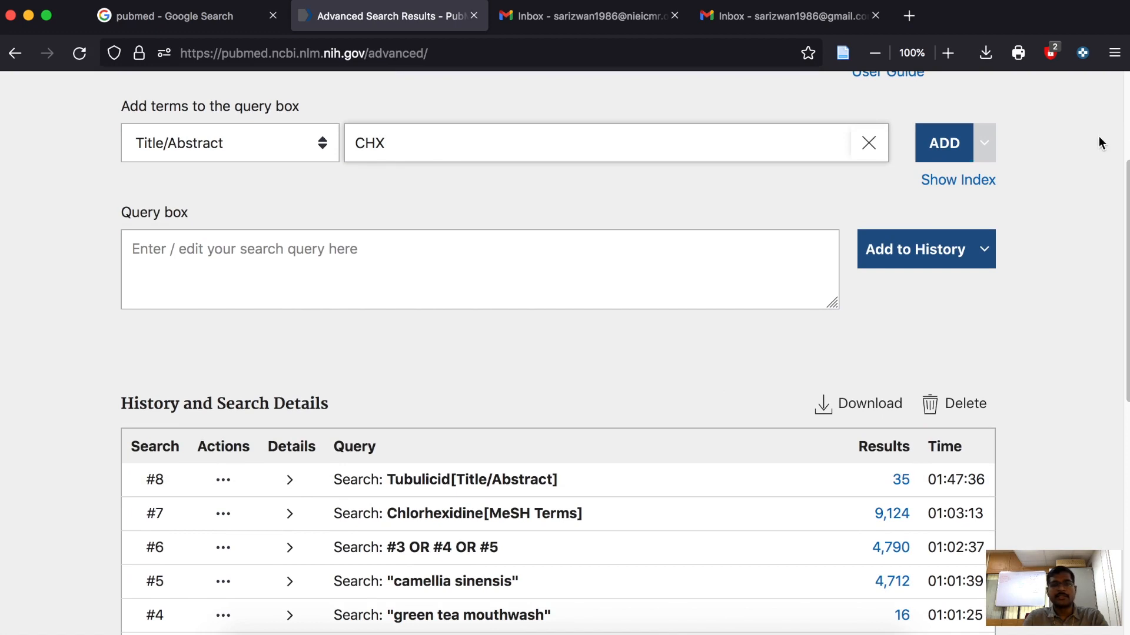
{"action": "left_click", "coordinate": [944, 143]}
{"action": "left_click", "coordinate": [949, 264]}
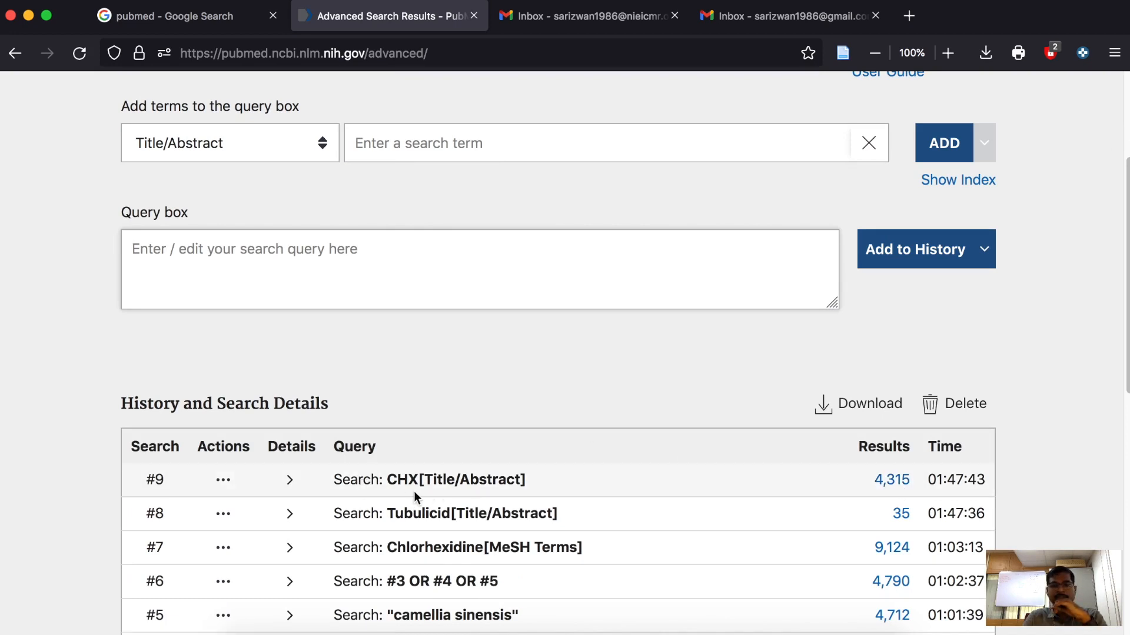
Step: Combine the chlorhexidine searches as #7 OR #8 OR #9 in the query box and save the query to the history
{"action": "scroll", "coordinate": [484, 422], "scroll_direction": "down", "scroll_amount": 2}
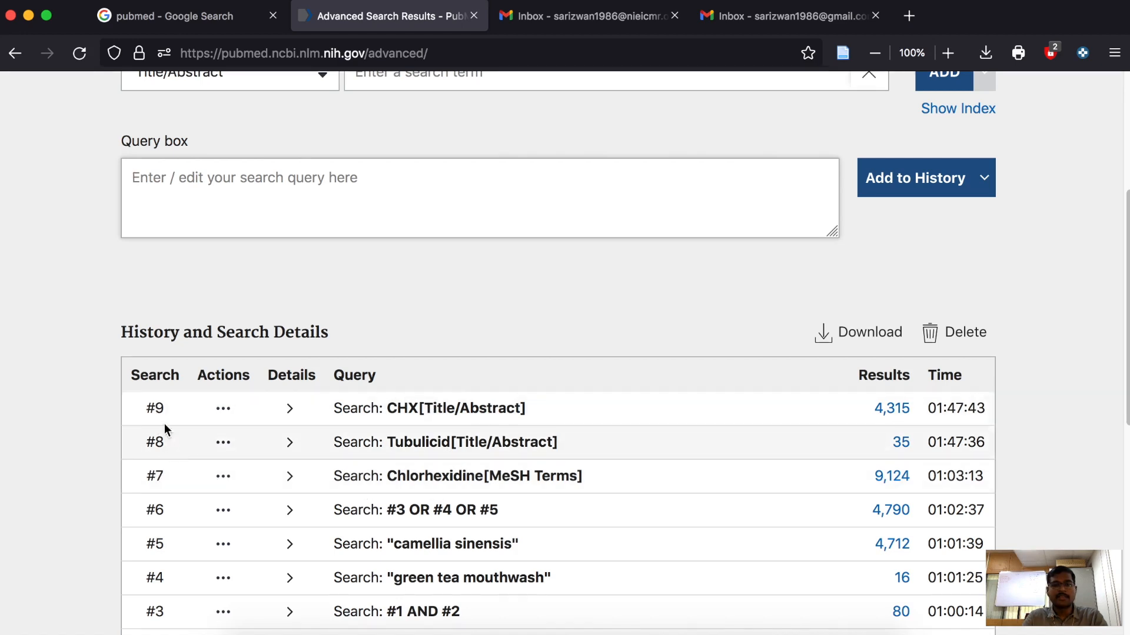
{"action": "left_click", "coordinate": [226, 197]}
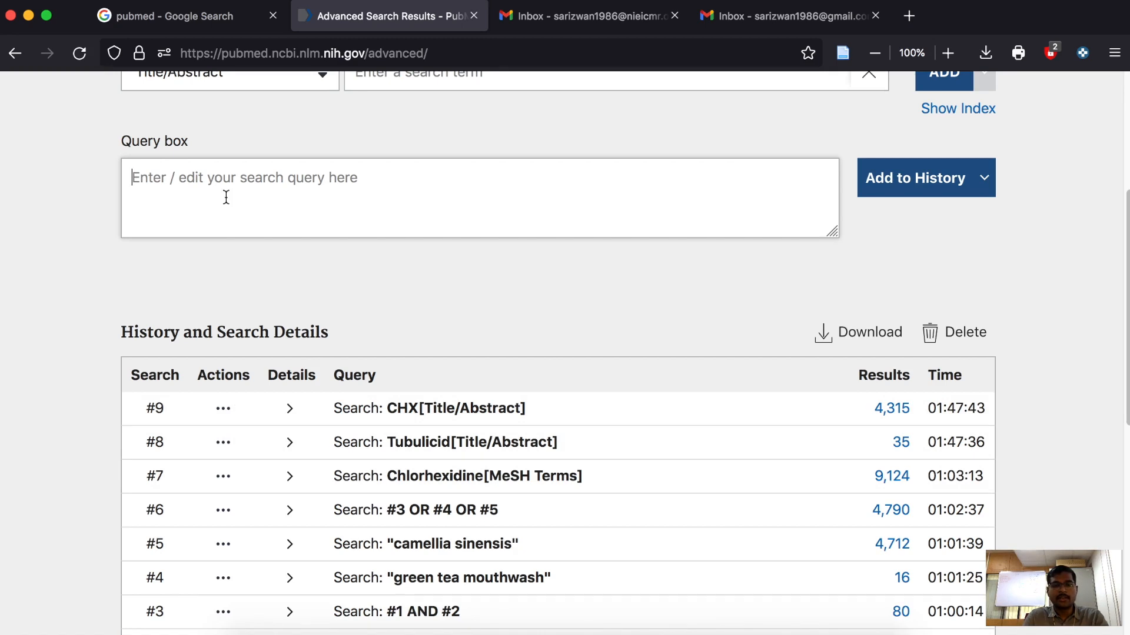
{"action": "type", "text": "#7"}
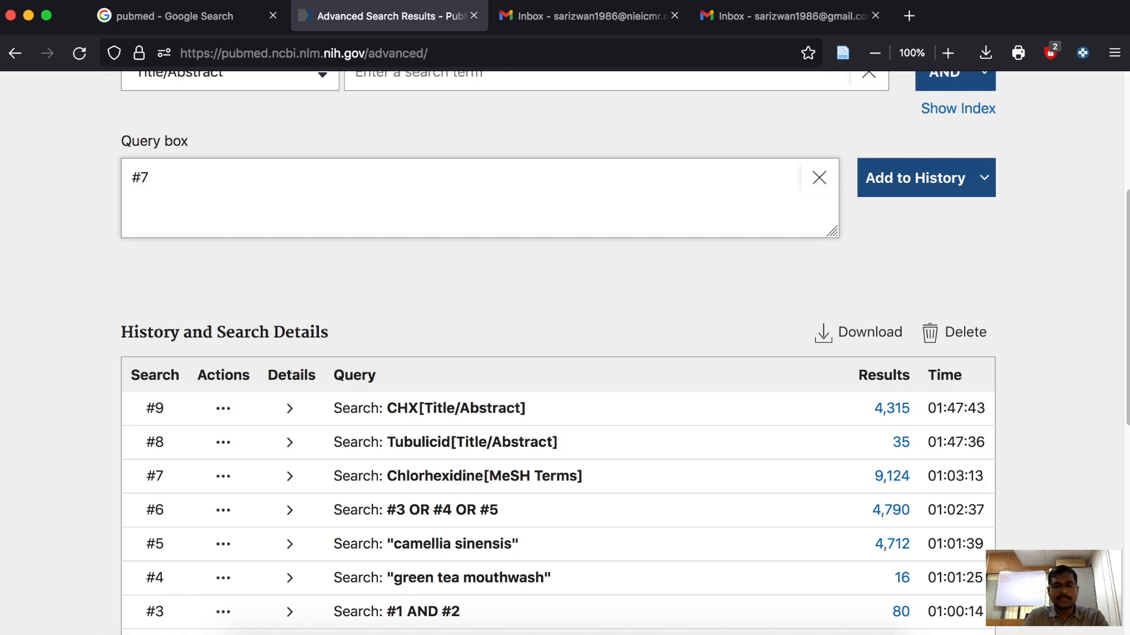
{"action": "type", "text": " OR #8 "}
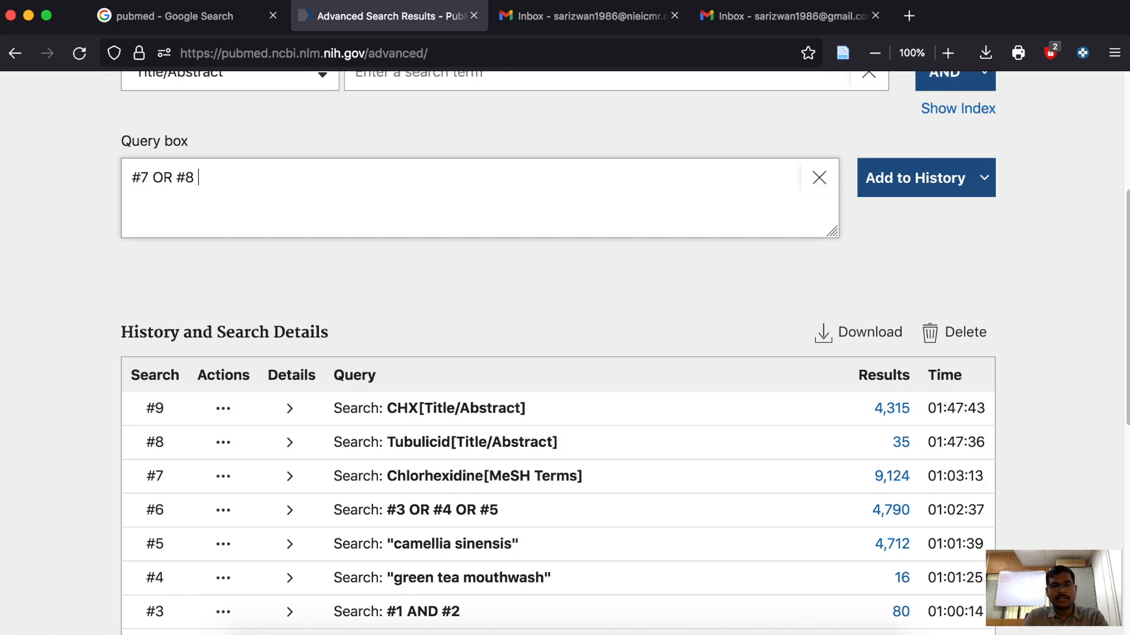
{"action": "type", "text": "OR "}
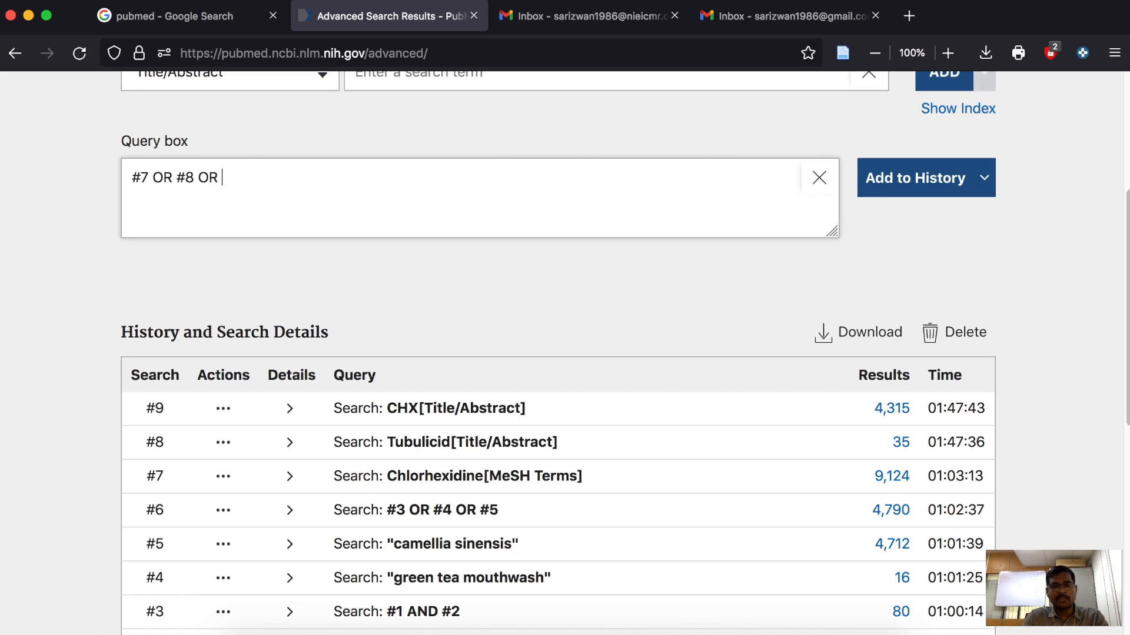
{"action": "type", "text": "#9"}
{"action": "left_click", "coordinate": [984, 178]}
{"action": "left_click", "coordinate": [934, 186]}
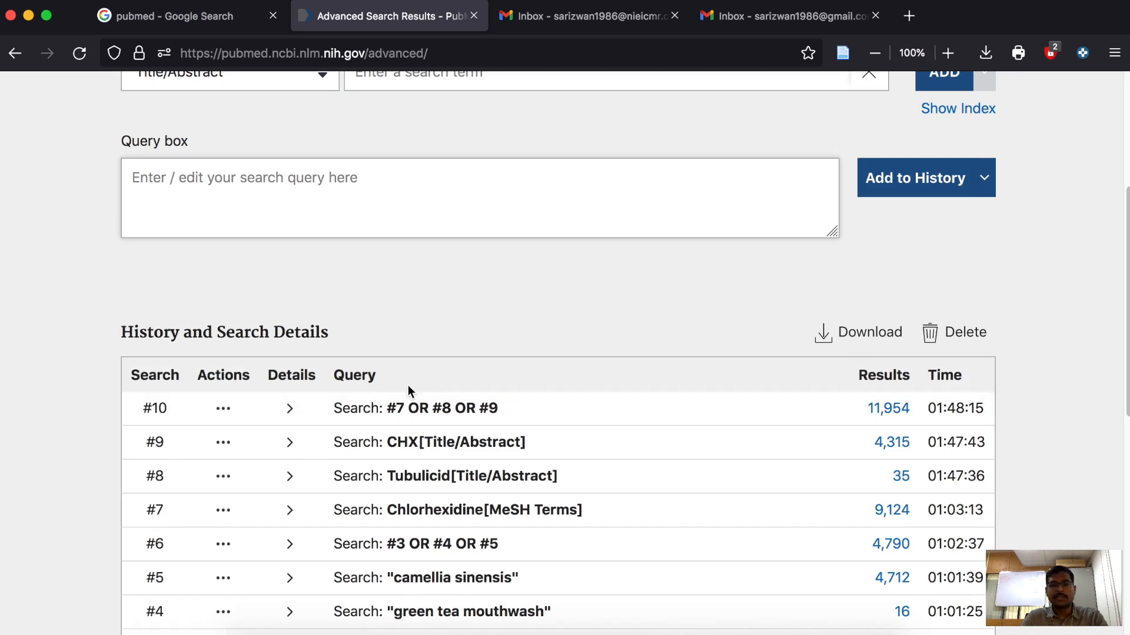
Step: Switch to the Word document and enter #10 in the last column of the Chlorhexidine row
{"action": "scroll", "coordinate": [175, 412], "scroll_direction": "down", "scroll_amount": 2}
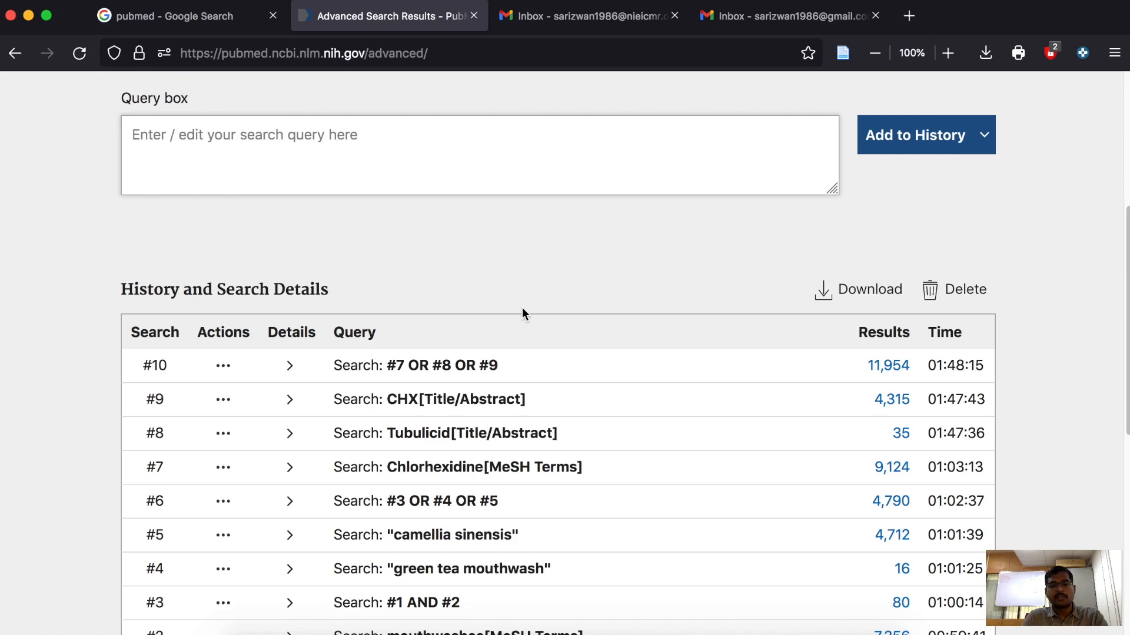
{"action": "key", "text": "super+Tab"}
{"action": "key", "text": "super+Tab"}
{"action": "left_click", "coordinate": [853, 434]}
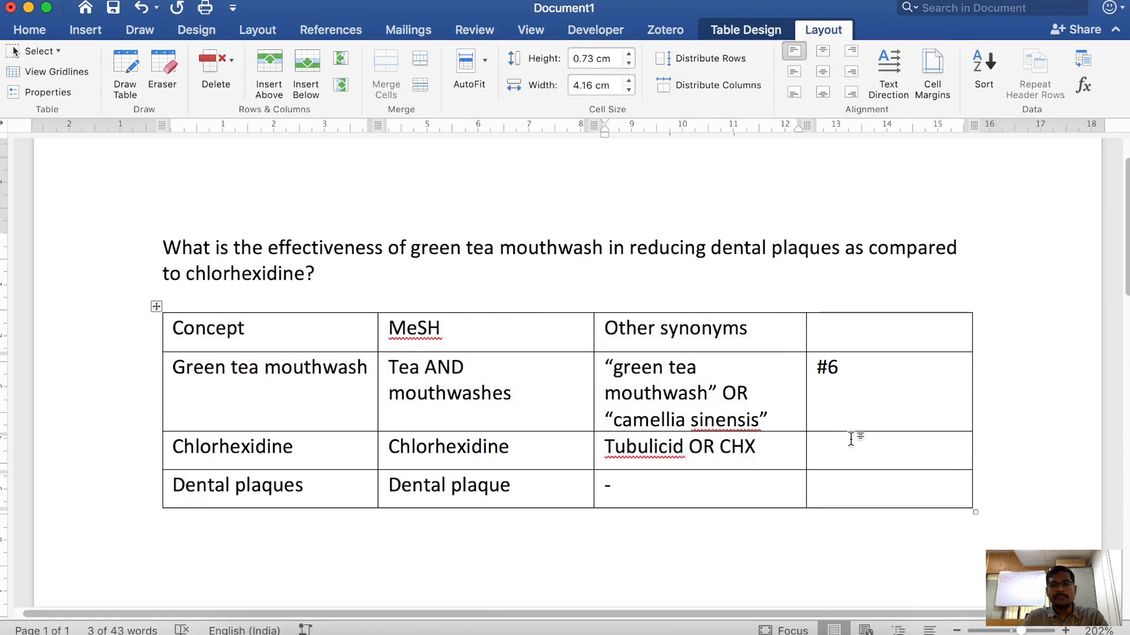
{"action": "type", "text": "#10"}
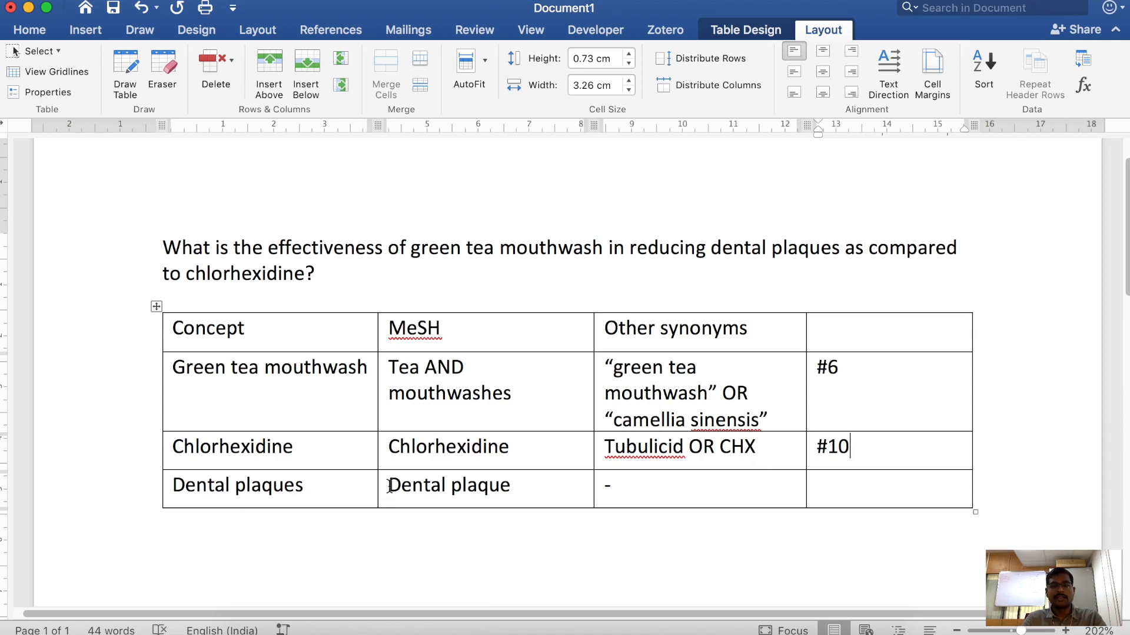
Step: Pick up the MeSH term Dental plaque from the Word table and switch back to PubMed in Firefox
{"action": "left_click_drag", "start_coordinate": [383, 490], "coordinate": [408, 495]}
{"action": "left_click", "coordinate": [518, 489]}
{"action": "key", "text": "super+Tab"}
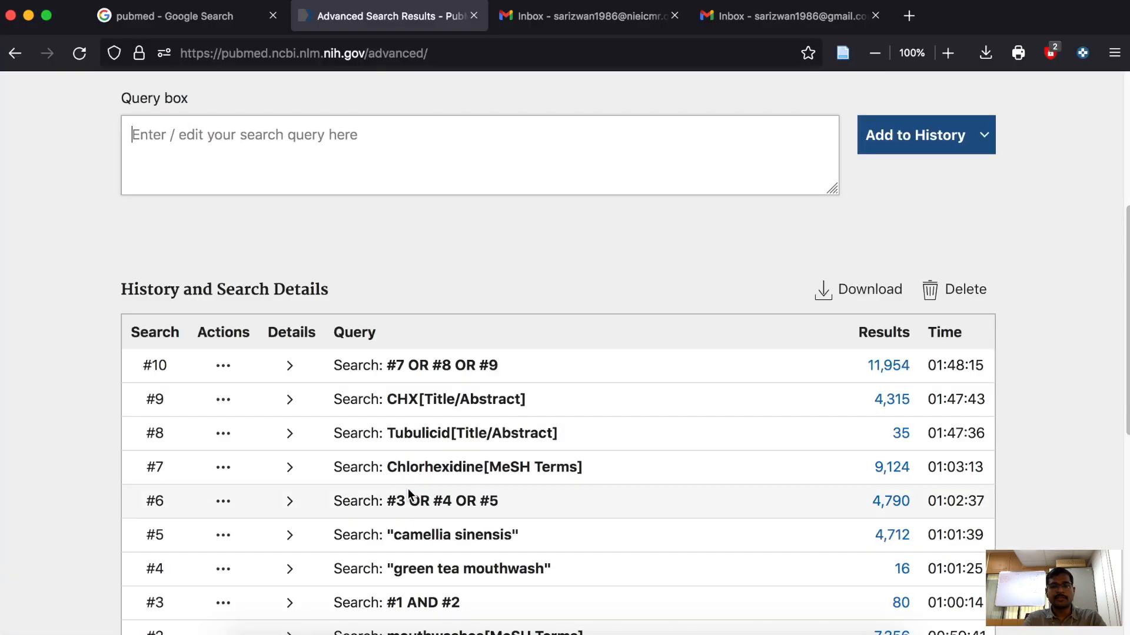
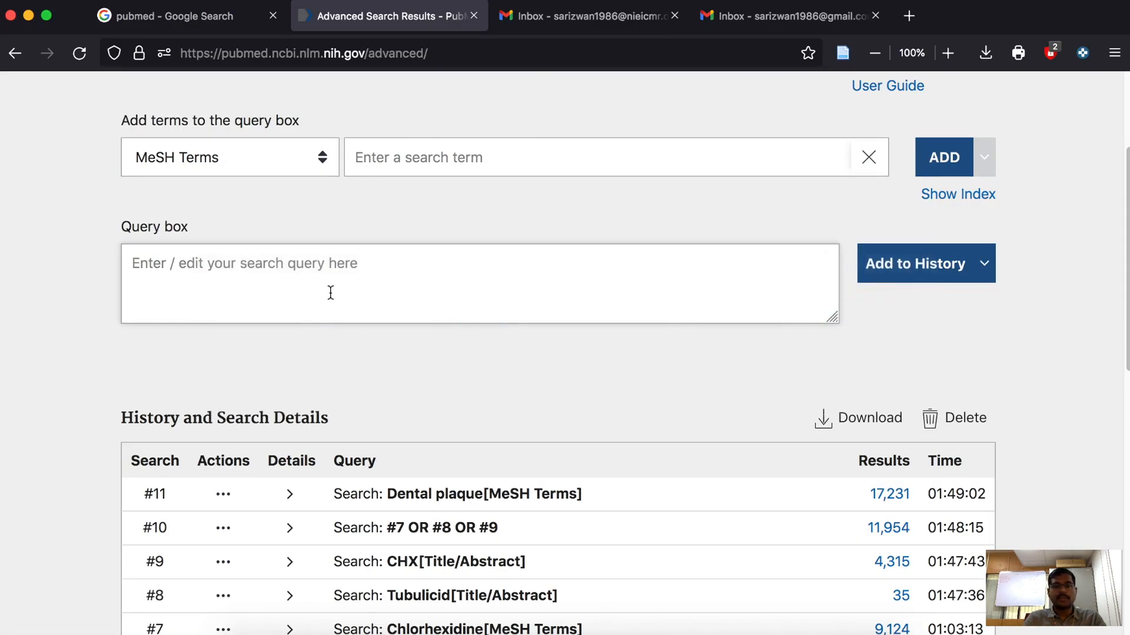
Step: Combine the three concept searches as #6 AND #10 AND #11 in the query box and save the query to the history
{"action": "type", "text": "#6 AND"}
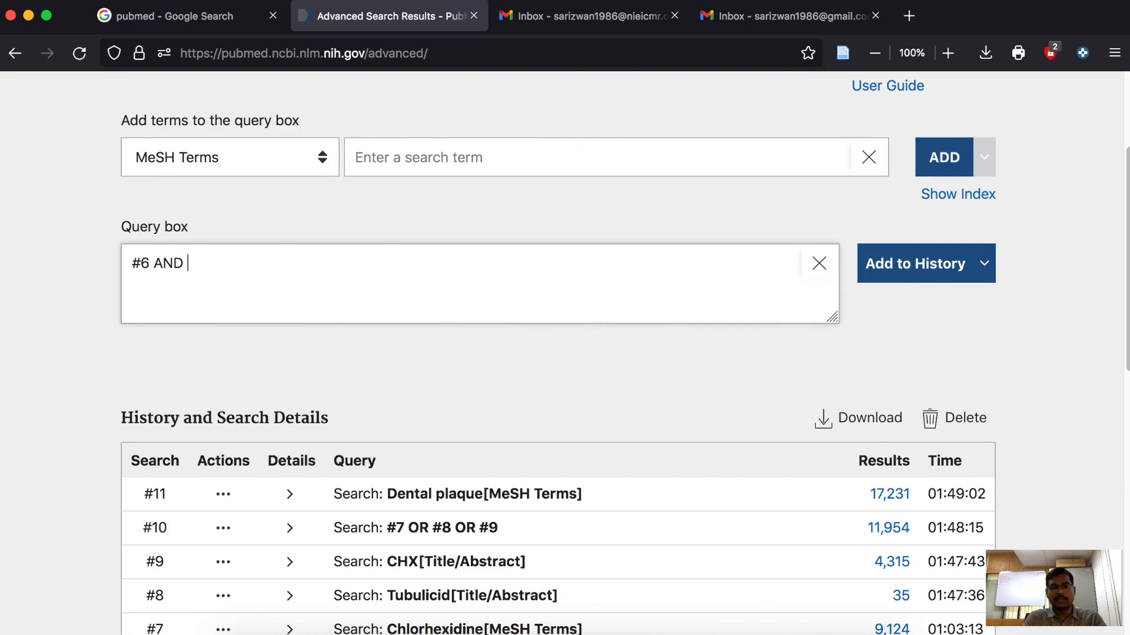
{"action": "type", "text": " #"}
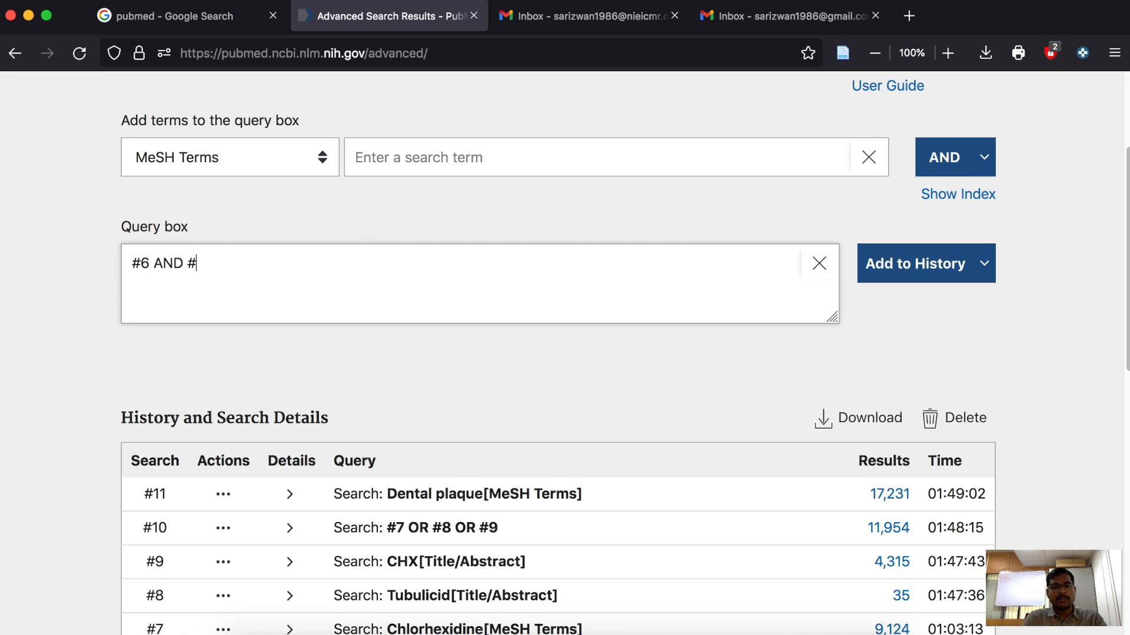
{"action": "type", "text": "10 AND"}
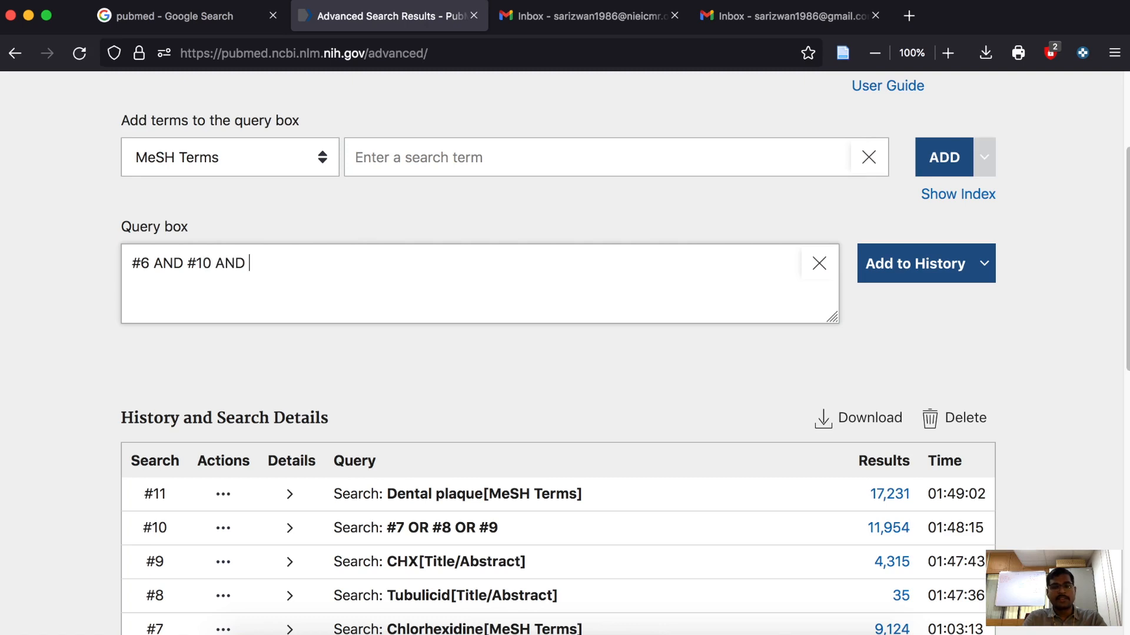
{"action": "type", "text": " #11"}
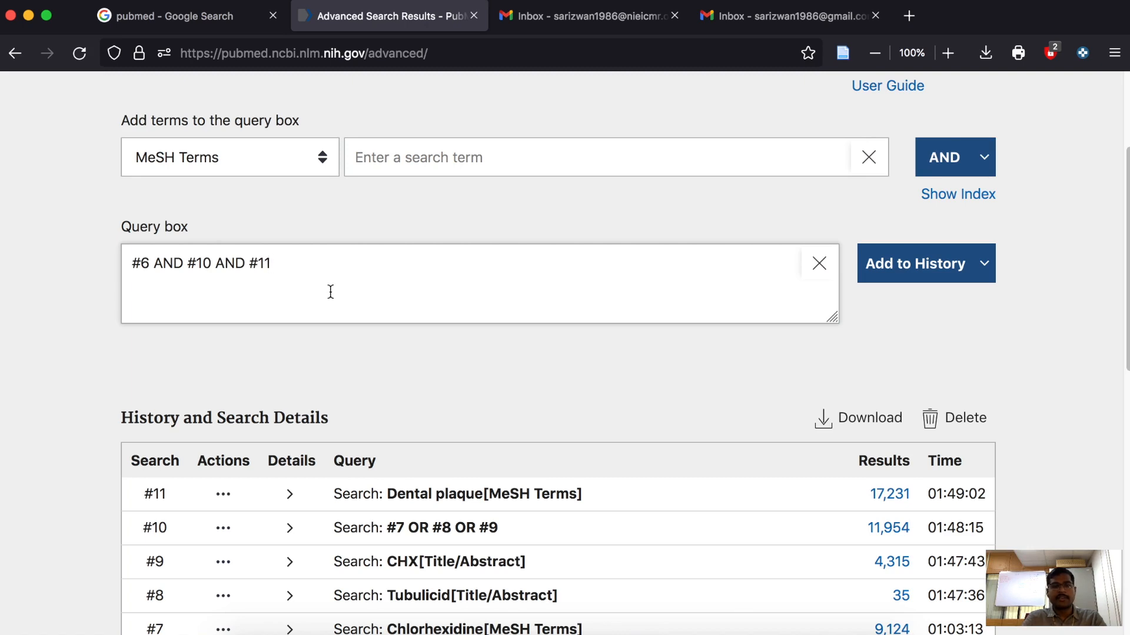
{"action": "scroll", "coordinate": [294, 298], "scroll_direction": "down", "scroll_amount": 2}
{"action": "left_click_drag", "start_coordinate": [151, 211], "coordinate": [127, 210]}
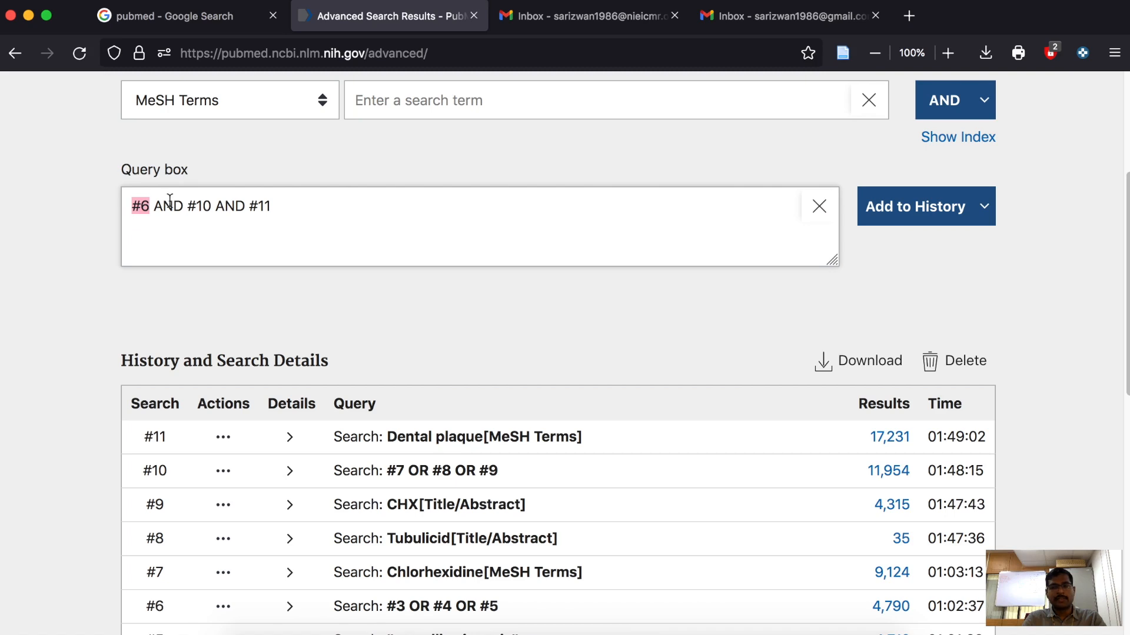
{"action": "left_click_drag", "start_coordinate": [212, 206], "coordinate": [186, 206]}
{"action": "left_click_drag", "start_coordinate": [274, 206], "coordinate": [137, 194]}
{"action": "left_click", "coordinate": [289, 213]}
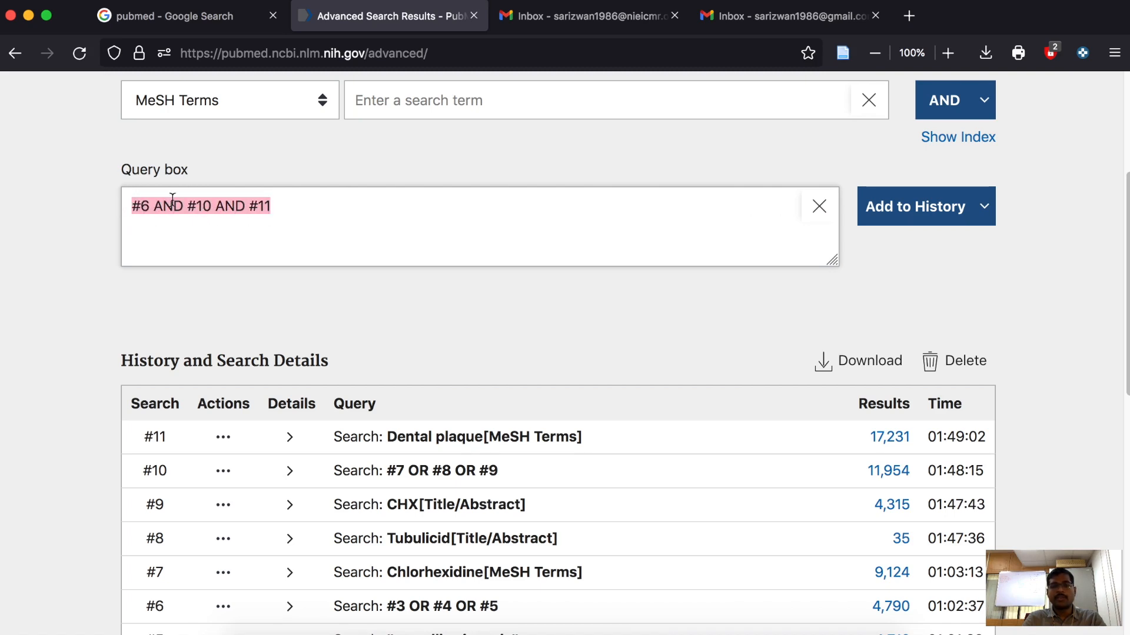
{"action": "left_click", "coordinate": [919, 221]}
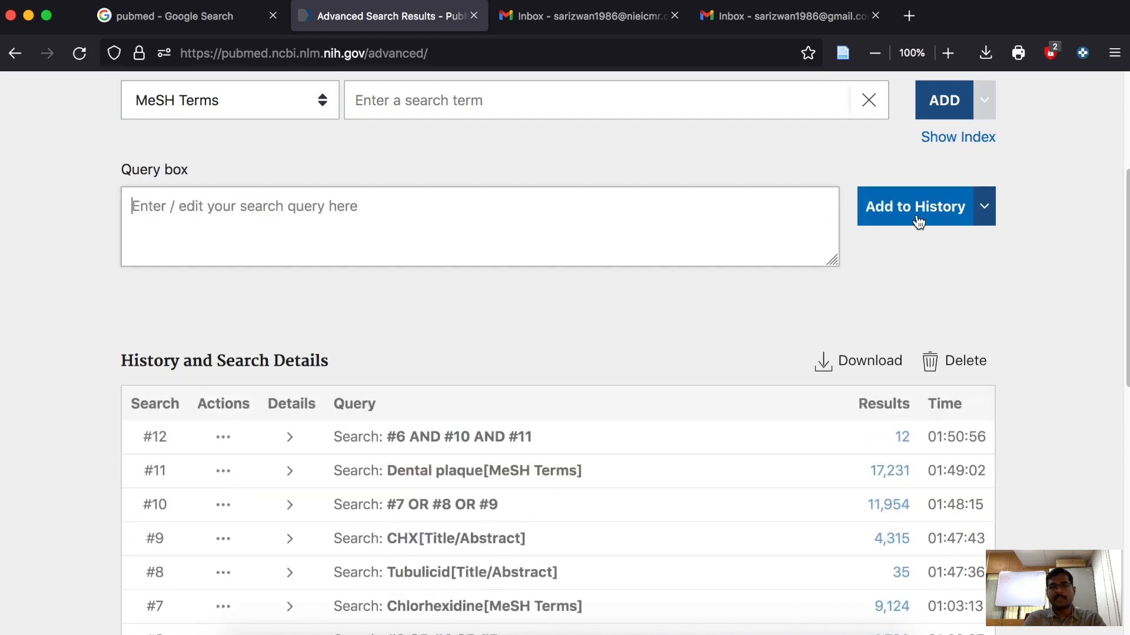
Step: Download the complete PubMed search history and open the downloaded CSV file in Excel
{"action": "scroll", "coordinate": [895, 398], "scroll_direction": "down", "scroll_amount": 3}
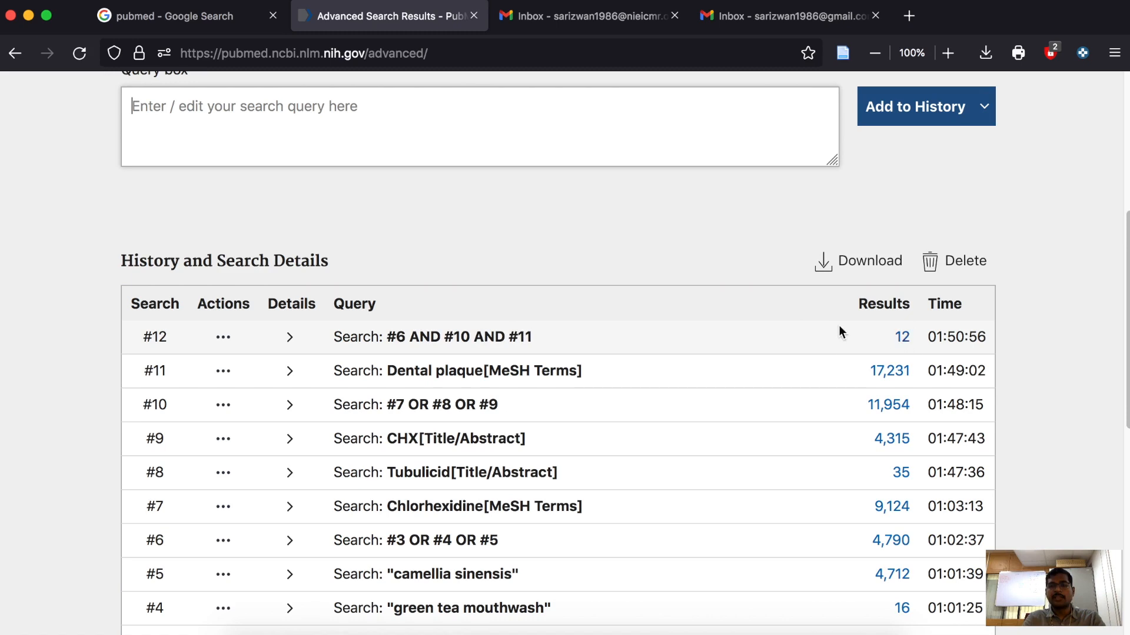
{"action": "scroll", "coordinate": [838, 325], "scroll_direction": "down", "scroll_amount": 2}
{"action": "scroll", "coordinate": [750, 391], "scroll_direction": "down", "scroll_amount": 3}
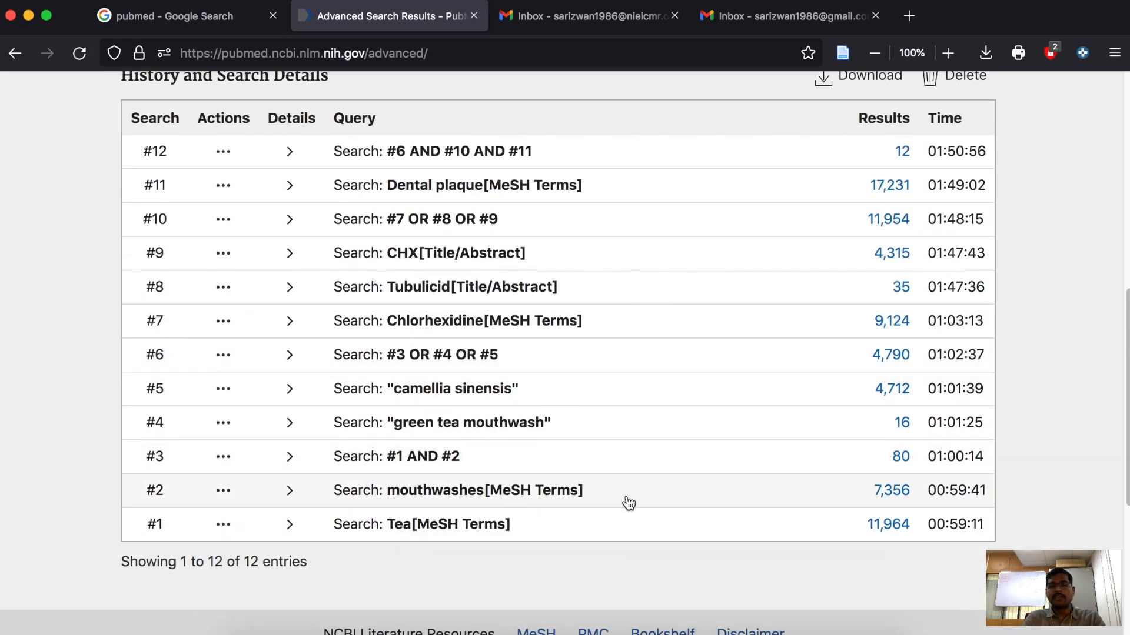
{"action": "scroll", "coordinate": [724, 451], "scroll_direction": "up", "scroll_amount": 1}
{"action": "left_click", "coordinate": [825, 105]}
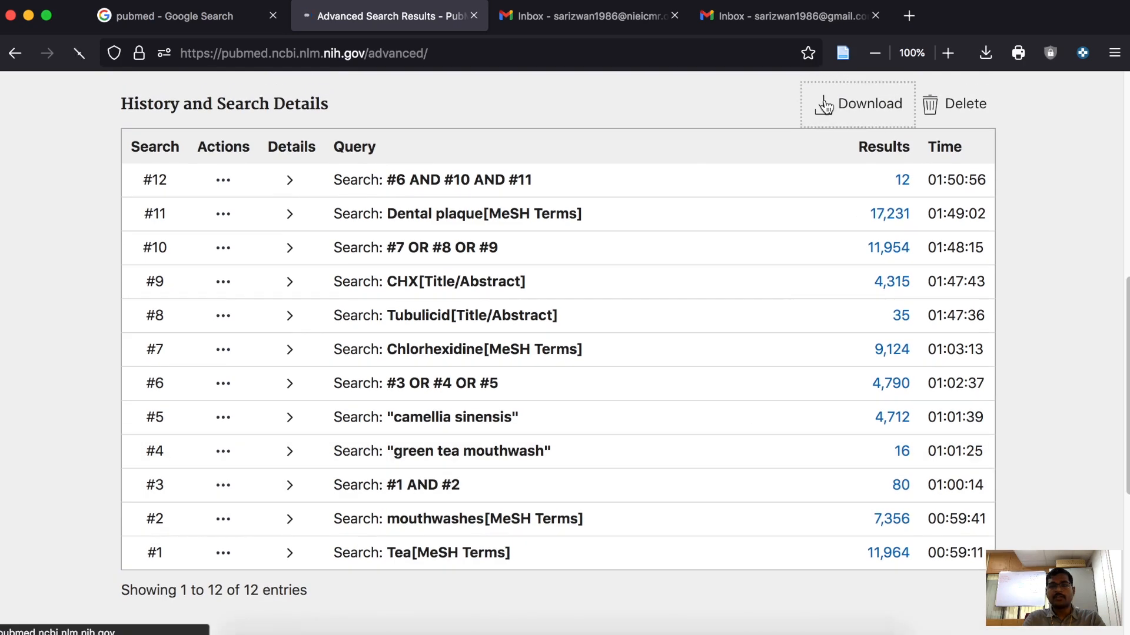
{"action": "left_click", "coordinate": [691, 100]}
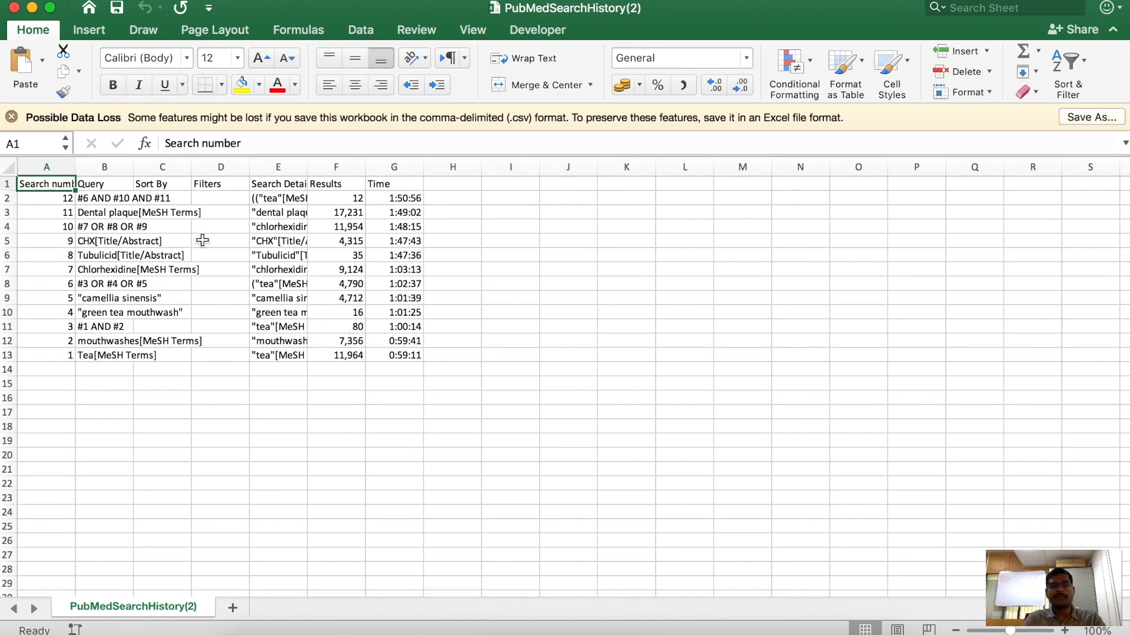
Step: Close the exported search history spreadsheet and return to the PubMed search history list
{"action": "left_click", "coordinate": [14, 8]}
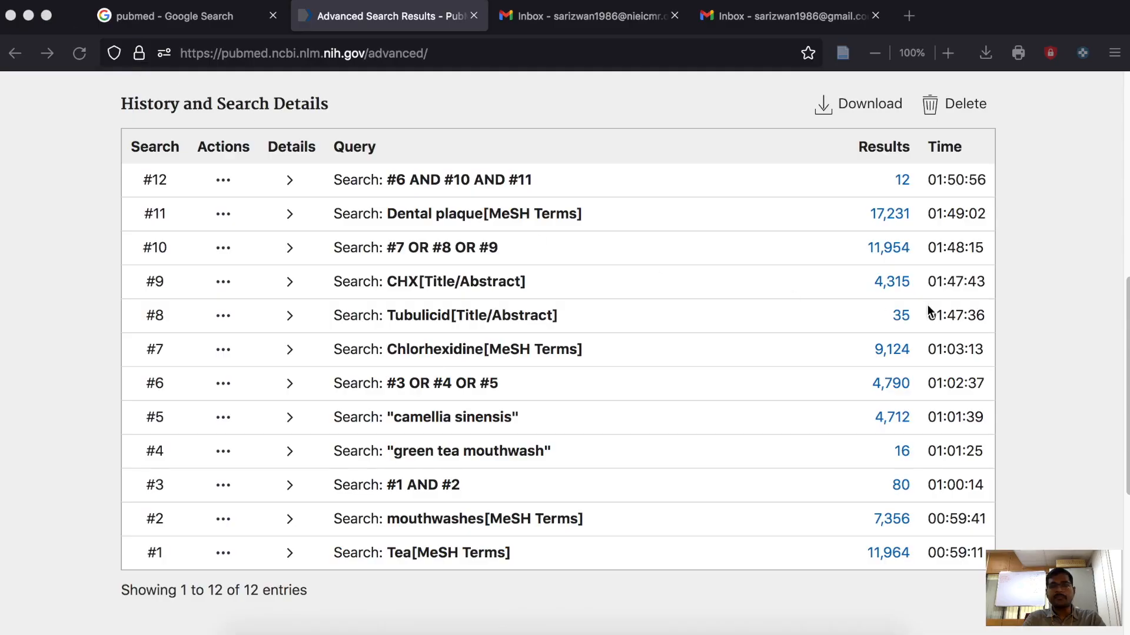
{"action": "scroll", "coordinate": [909, 247], "scroll_direction": "up", "scroll_amount": 1}
{"action": "scroll", "coordinate": [885, 247], "scroll_direction": "up", "scroll_amount": 1}
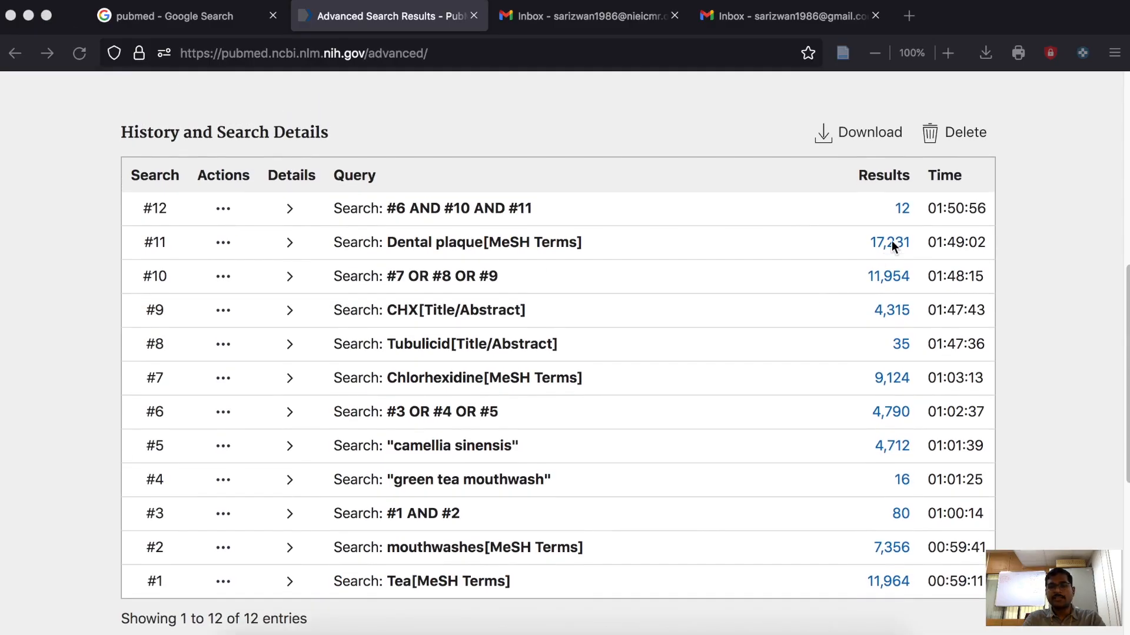
{"action": "left_click", "coordinate": [1009, 217]}
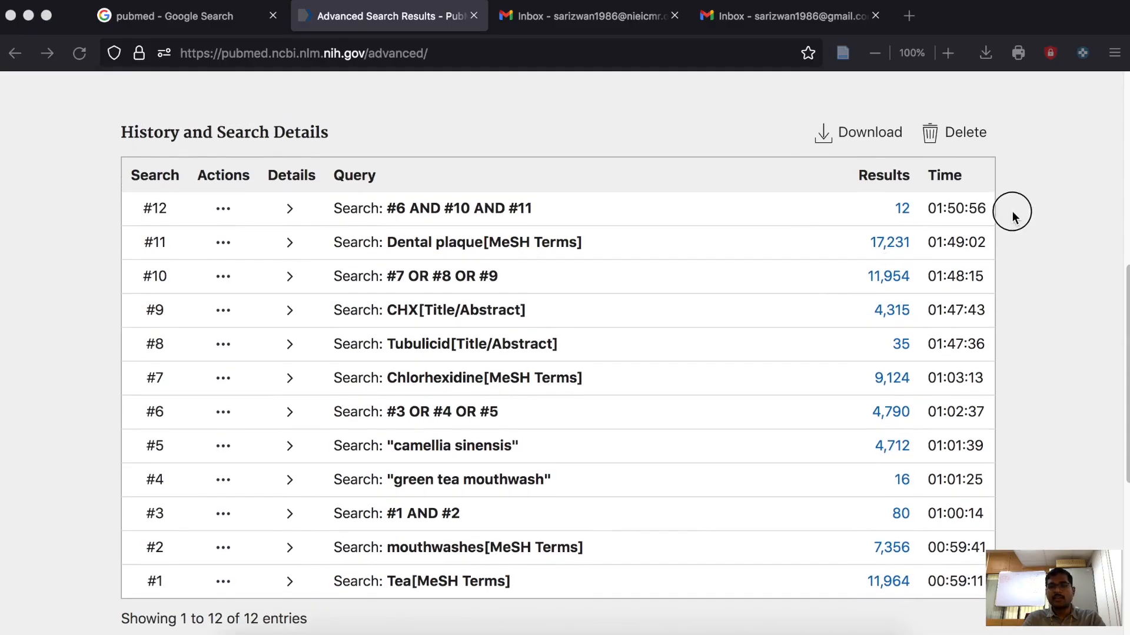
Step: Open the results of search #12 (#6 AND #10 AND #11) and examine the listed articles down to the end of the first page
{"action": "left_click", "coordinate": [907, 216]}
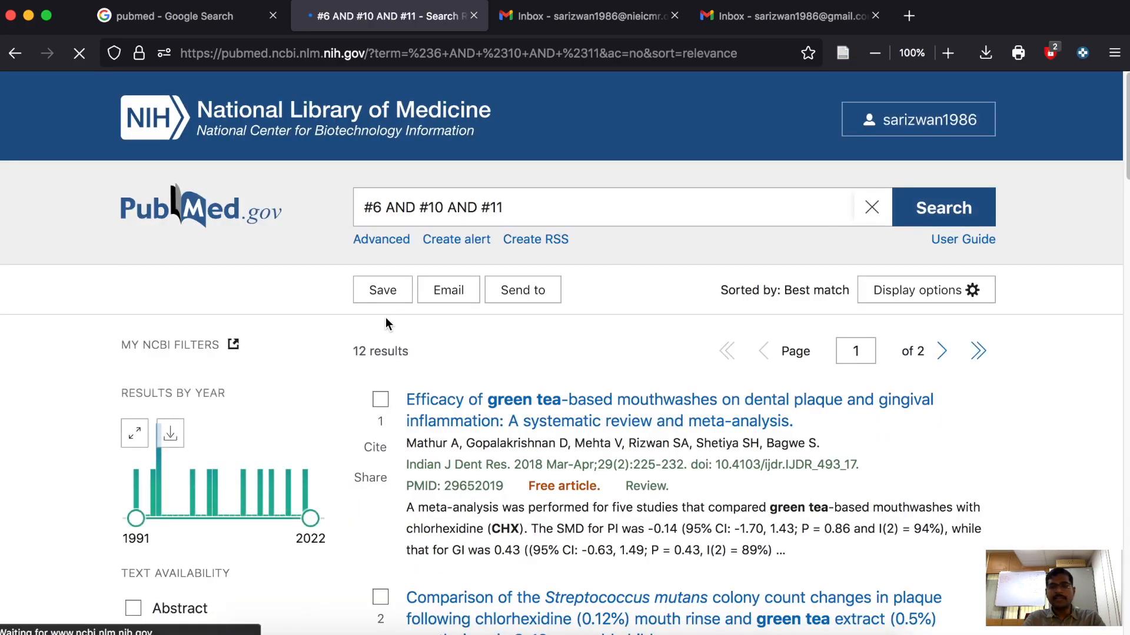
{"action": "scroll", "coordinate": [410, 319], "scroll_direction": "down", "scroll_amount": 2}
{"action": "scroll", "coordinate": [865, 309], "scroll_direction": "down", "scroll_amount": 1}
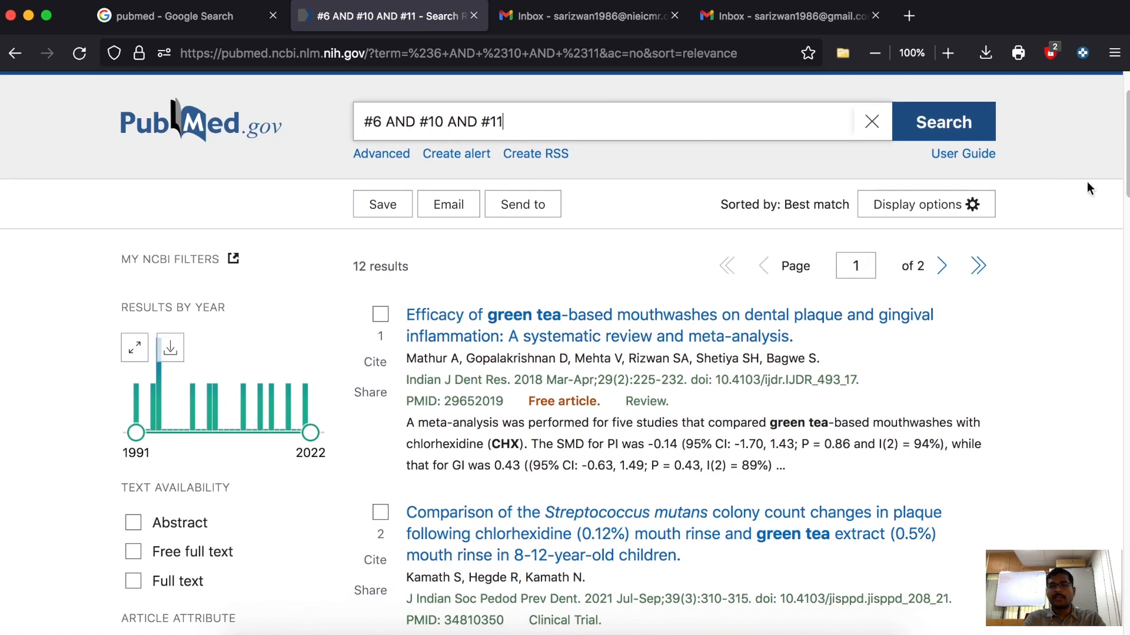
{"action": "scroll", "coordinate": [371, 306], "scroll_direction": "down", "scroll_amount": 3}
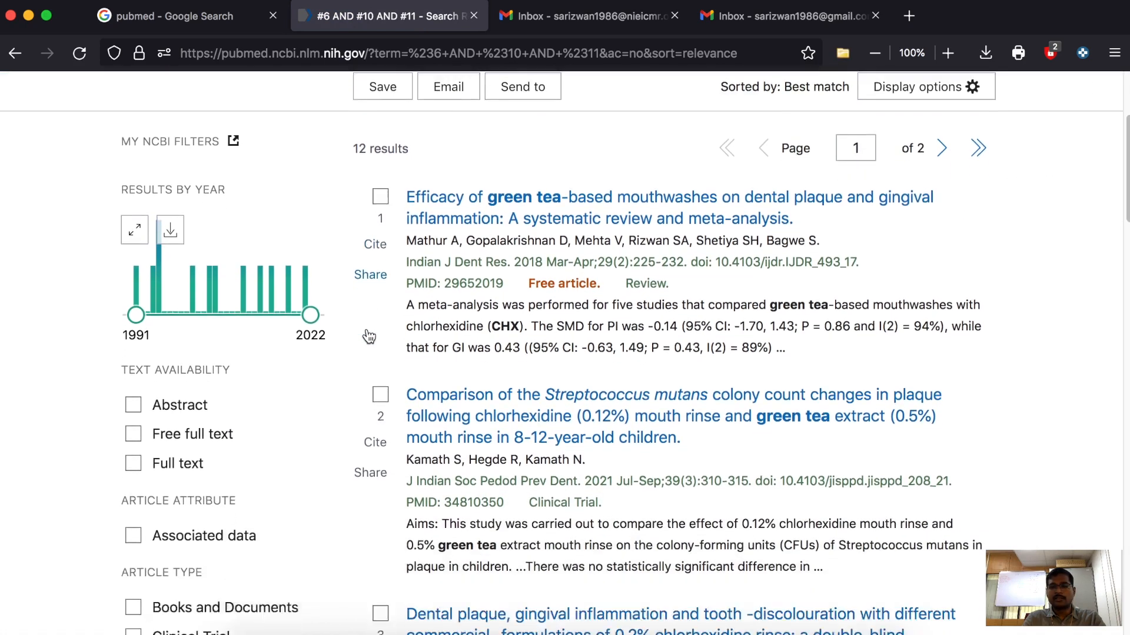
{"action": "scroll", "coordinate": [369, 336], "scroll_direction": "down", "scroll_amount": 1}
{"action": "scroll", "coordinate": [366, 330], "scroll_direction": "down", "scroll_amount": 9}
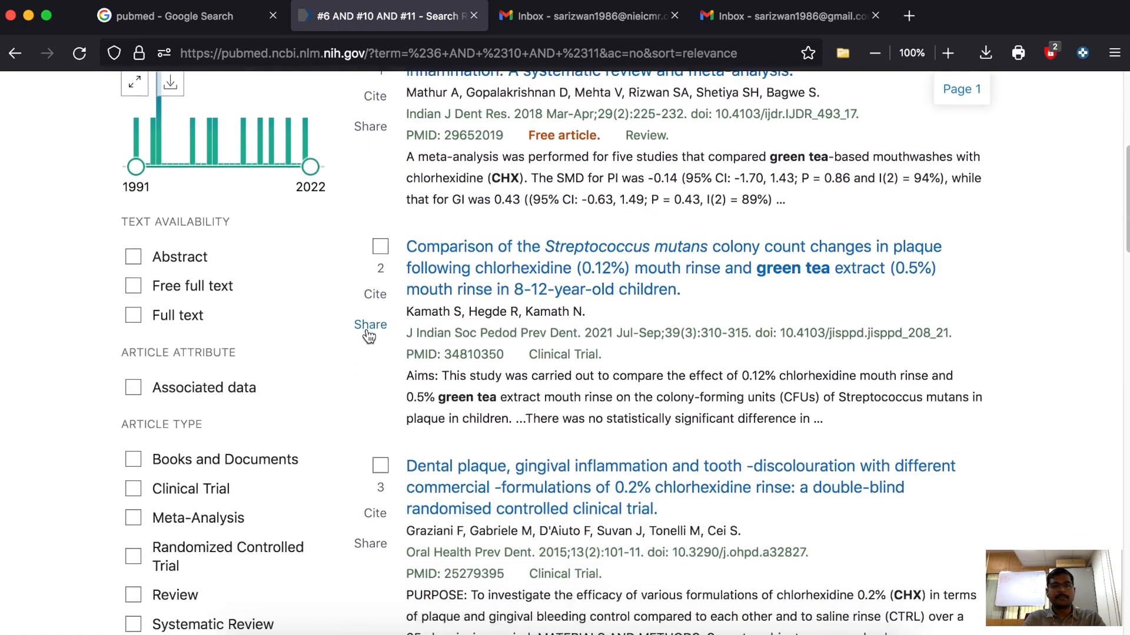
{"action": "scroll", "coordinate": [367, 334], "scroll_direction": "down", "scroll_amount": 8}
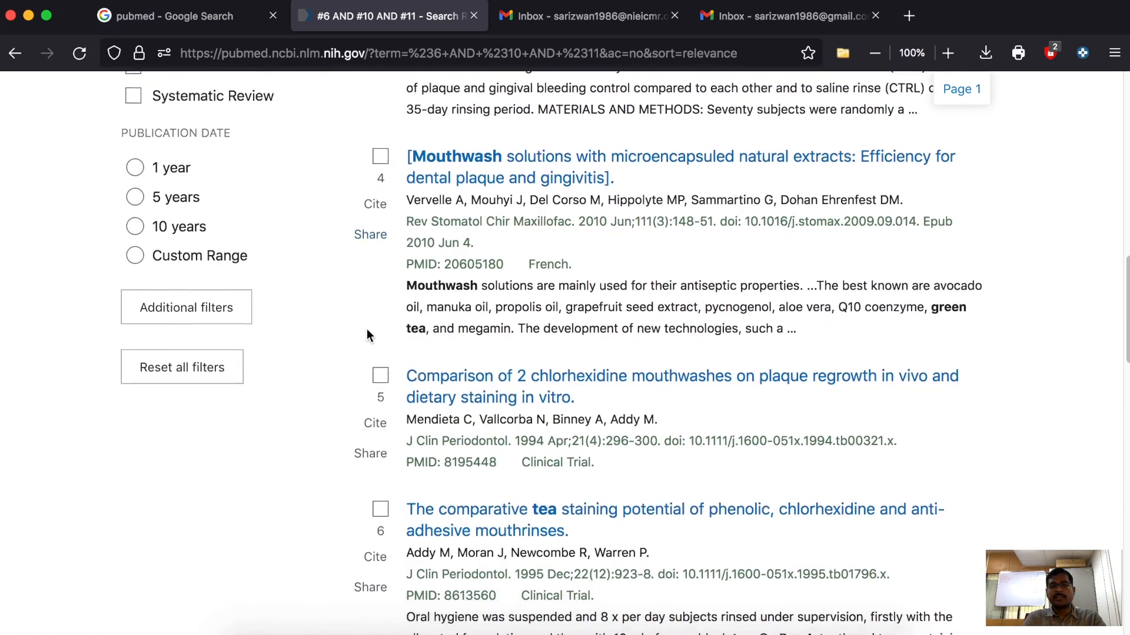
{"action": "scroll", "coordinate": [367, 331], "scroll_direction": "down", "scroll_amount": 10}
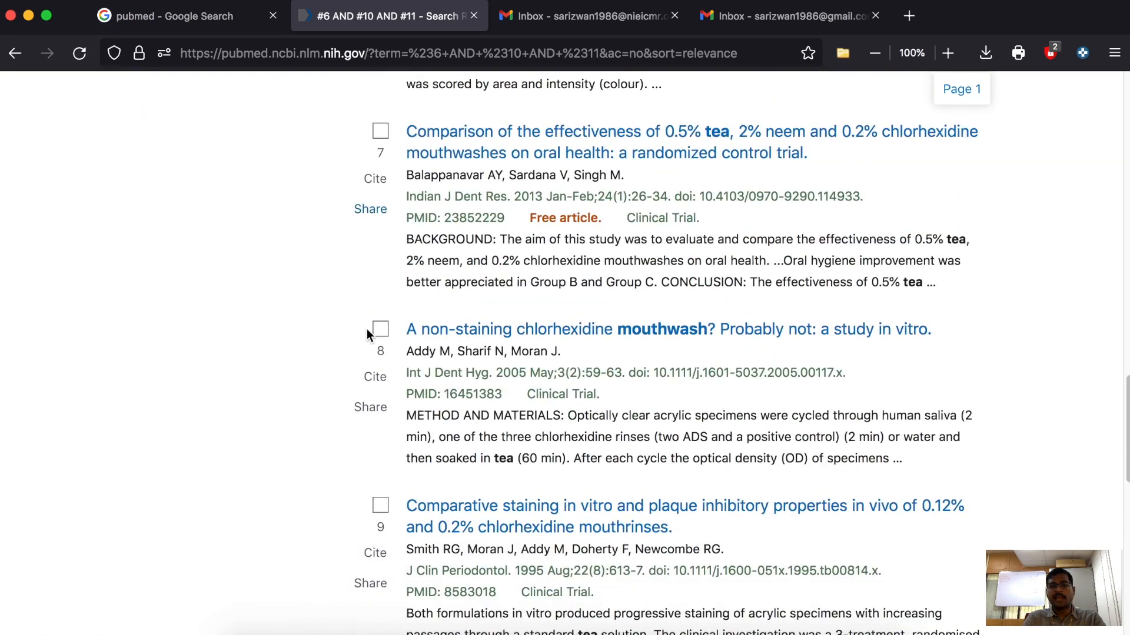
{"action": "scroll", "coordinate": [366, 329], "scroll_direction": "down", "scroll_amount": 4}
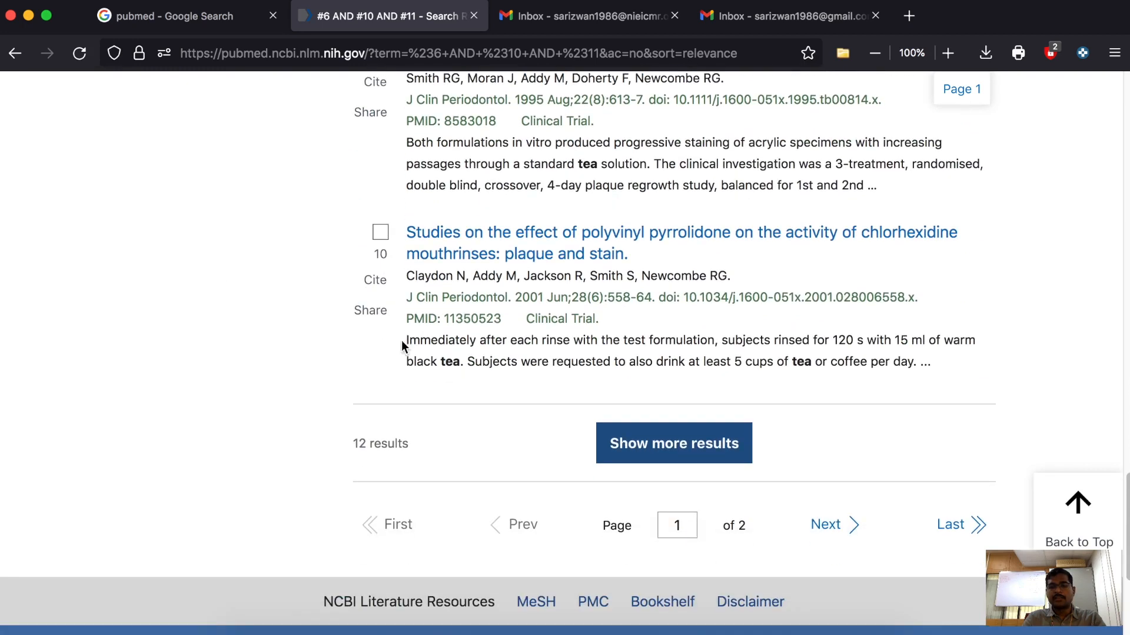
Step: Load the remaining results below the first page and review the whole article list back to its beginning
{"action": "left_click", "coordinate": [647, 443]}
{"action": "scroll", "coordinate": [648, 439], "scroll_direction": "down", "scroll_amount": 7}
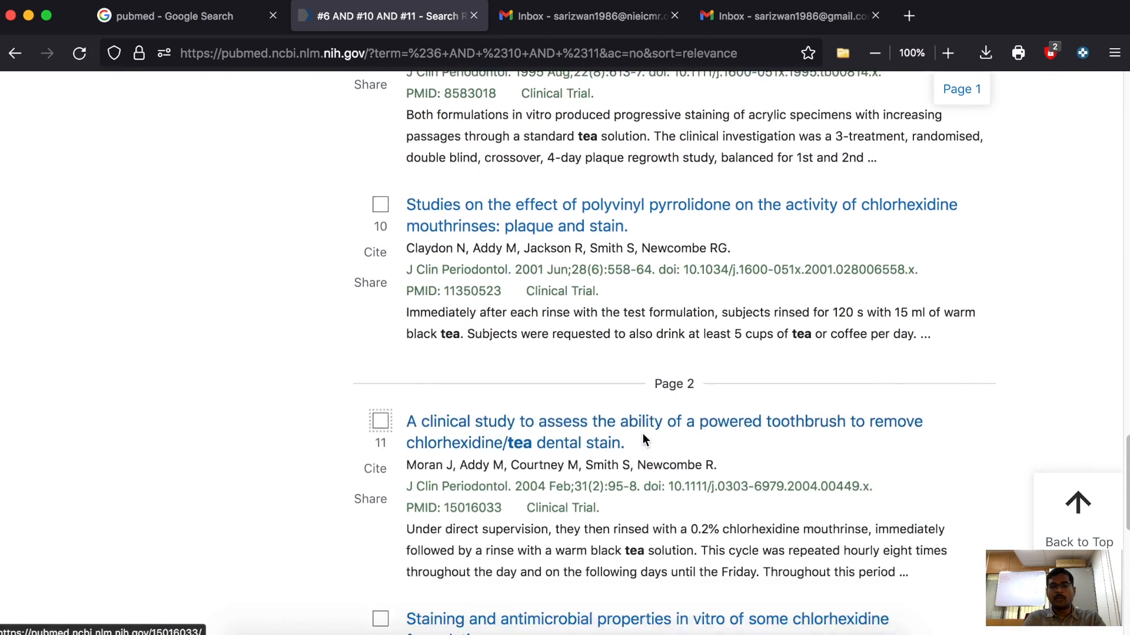
{"action": "scroll", "coordinate": [630, 428], "scroll_direction": "up", "scroll_amount": 11}
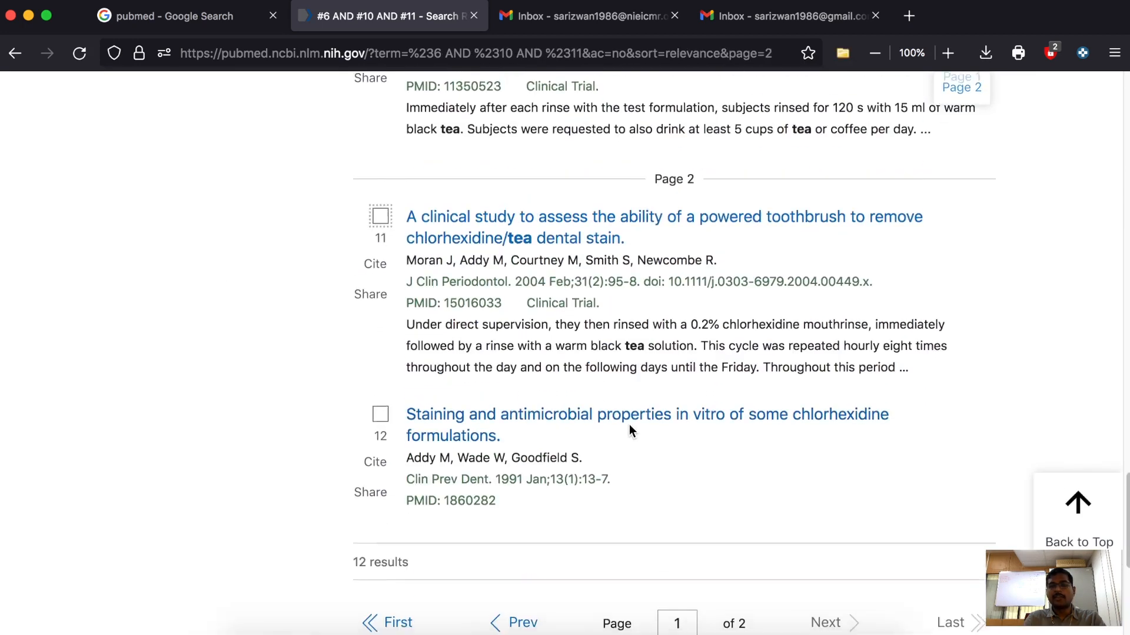
{"action": "scroll", "coordinate": [629, 430], "scroll_direction": "up", "scroll_amount": 18}
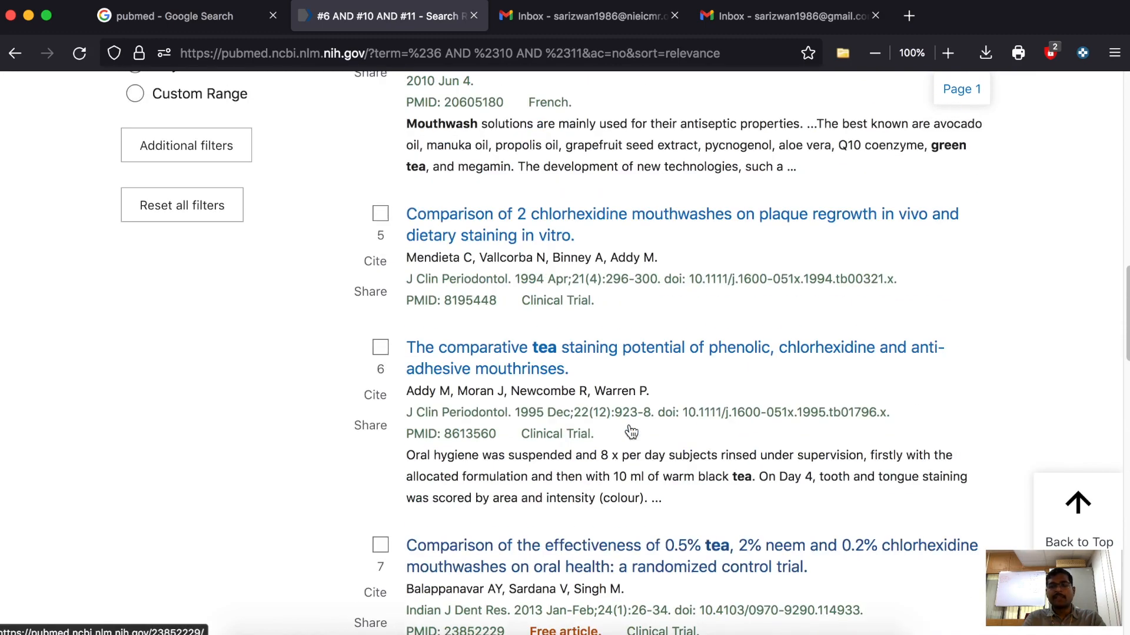
{"action": "scroll", "coordinate": [630, 425], "scroll_direction": "up", "scroll_amount": 13}
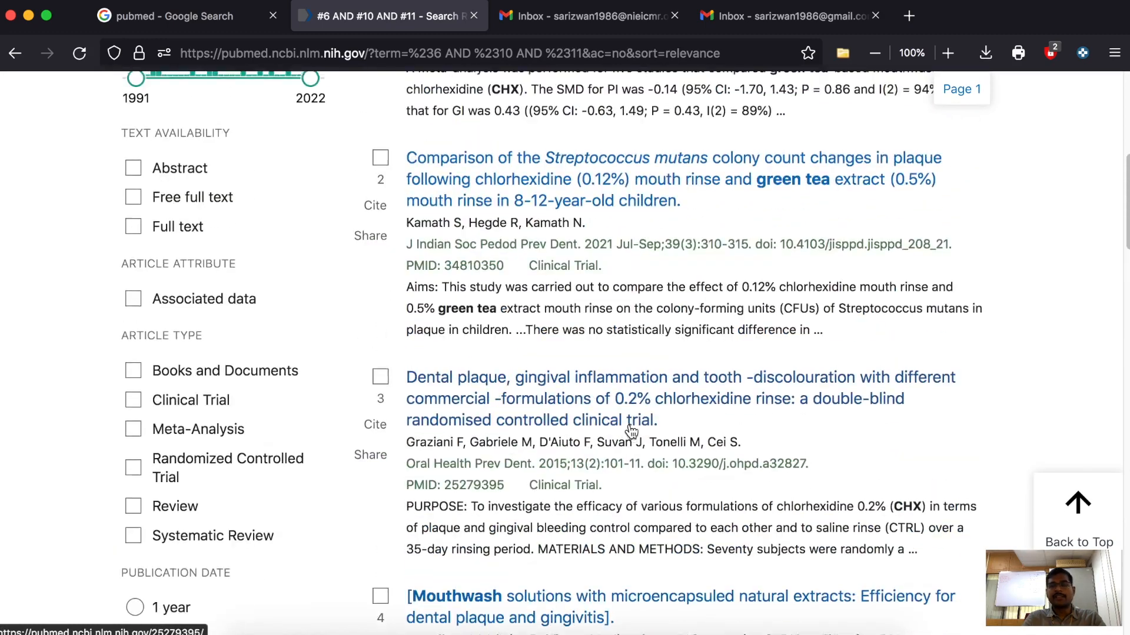
{"action": "scroll", "coordinate": [630, 433], "scroll_direction": "down", "scroll_amount": 3}
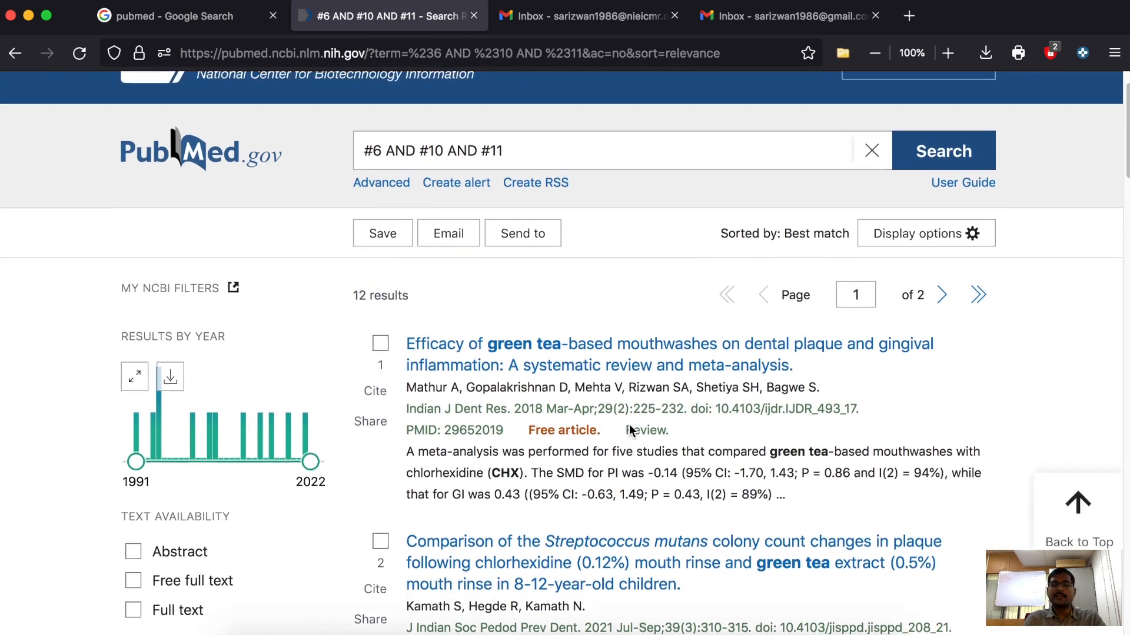
{"action": "scroll", "coordinate": [631, 431], "scroll_direction": "up", "scroll_amount": 4}
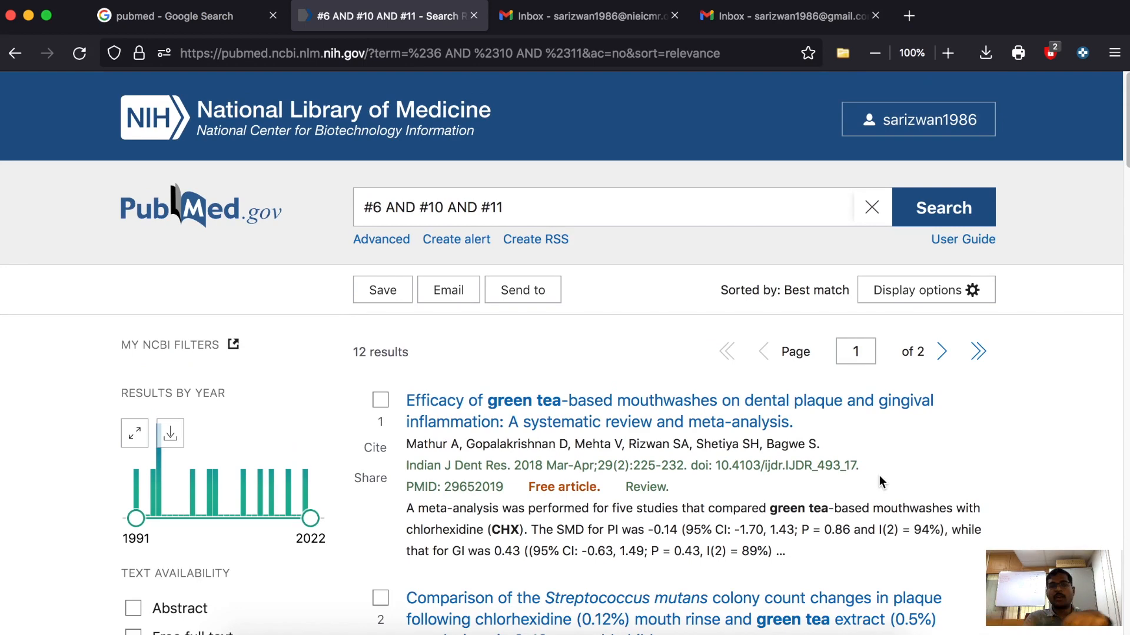
Step: Go back to the Advanced Search Builder and review the queries in the search history
{"action": "left_click", "coordinate": [15, 53]}
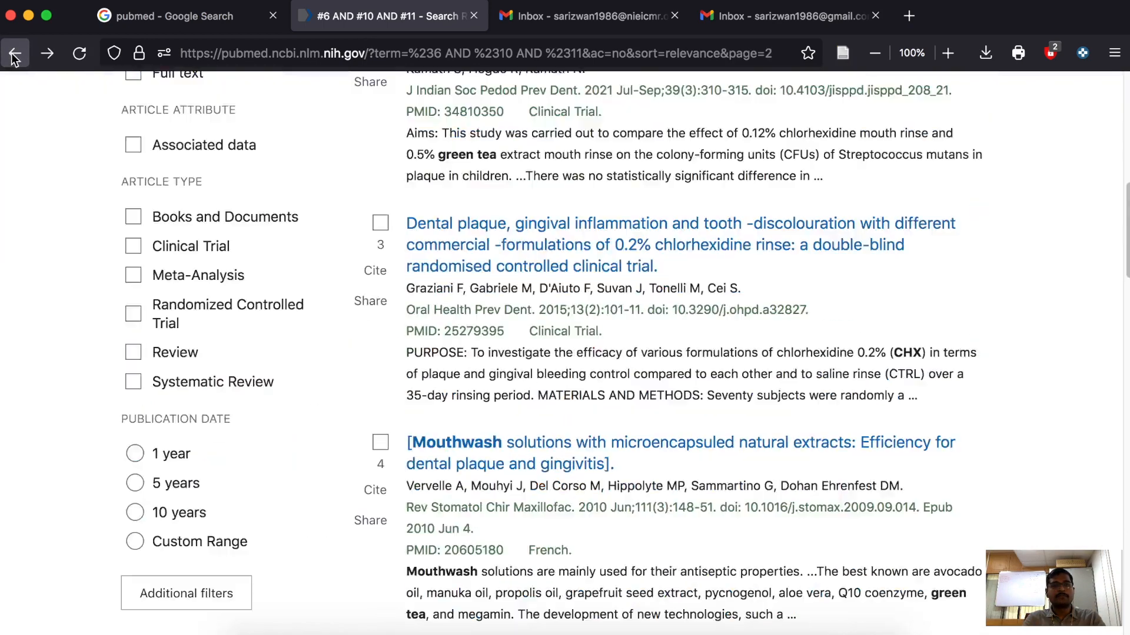
{"action": "left_click", "coordinate": [15, 53]}
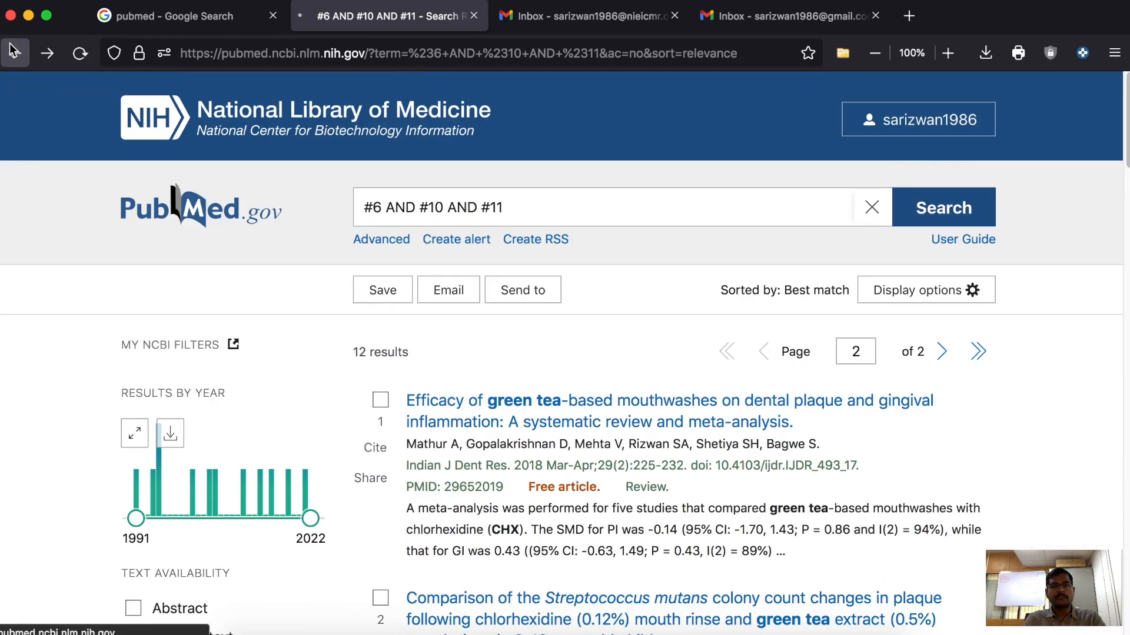
{"action": "left_click", "coordinate": [15, 53]}
{"action": "scroll", "coordinate": [628, 412], "scroll_direction": "down", "scroll_amount": 5}
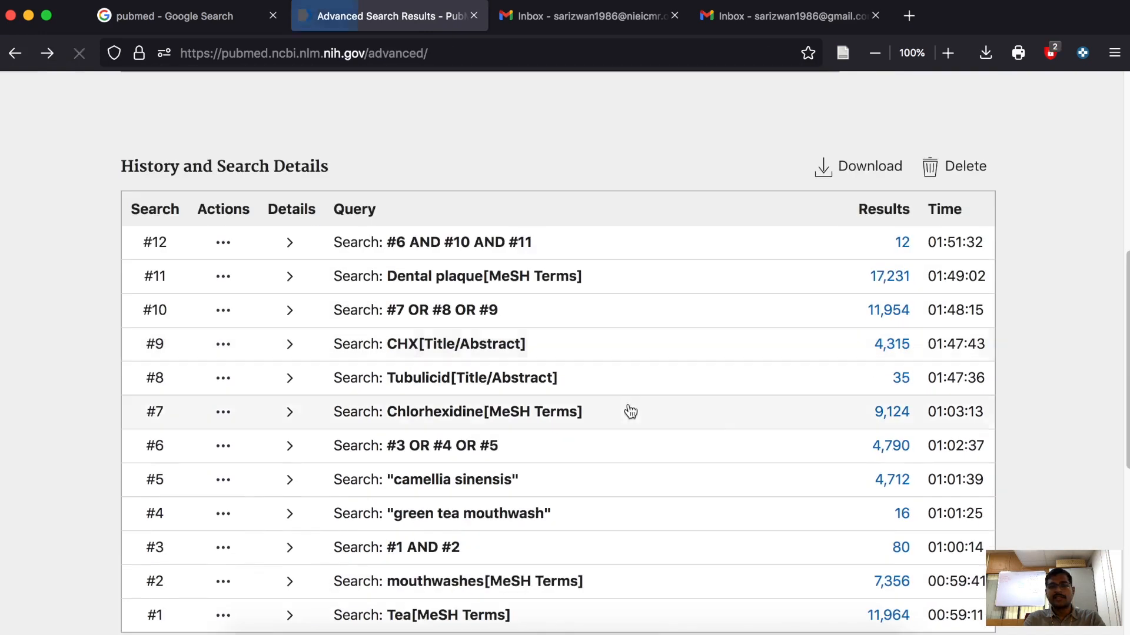
{"action": "scroll", "coordinate": [767, 454], "scroll_direction": "down", "scroll_amount": 2}
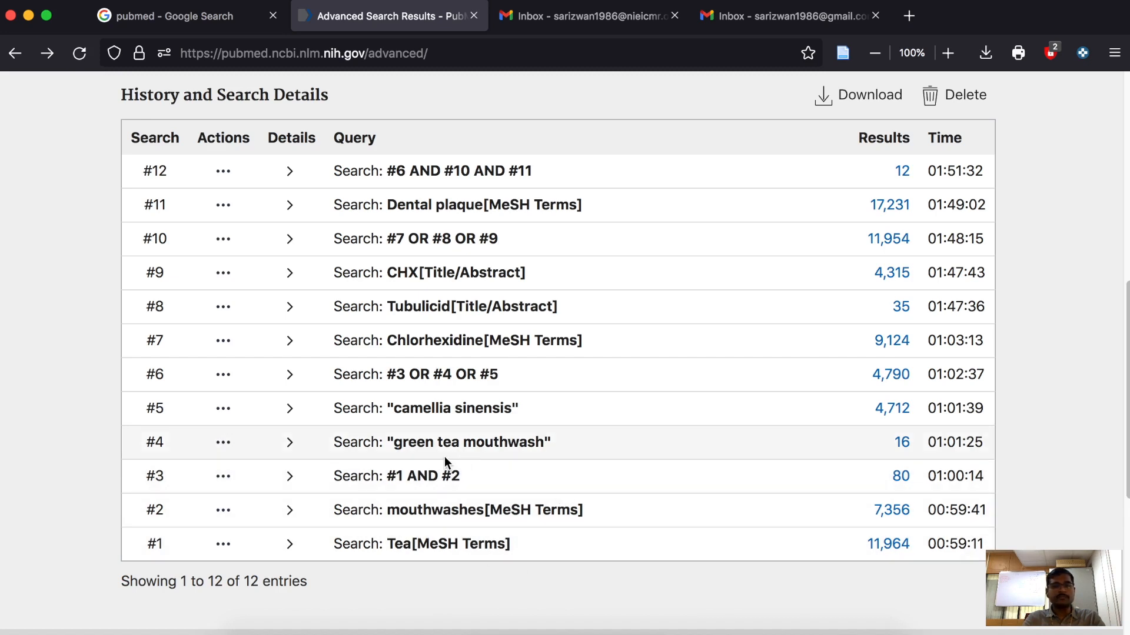
{"action": "scroll", "coordinate": [444, 453], "scroll_direction": "up", "scroll_amount": 2}
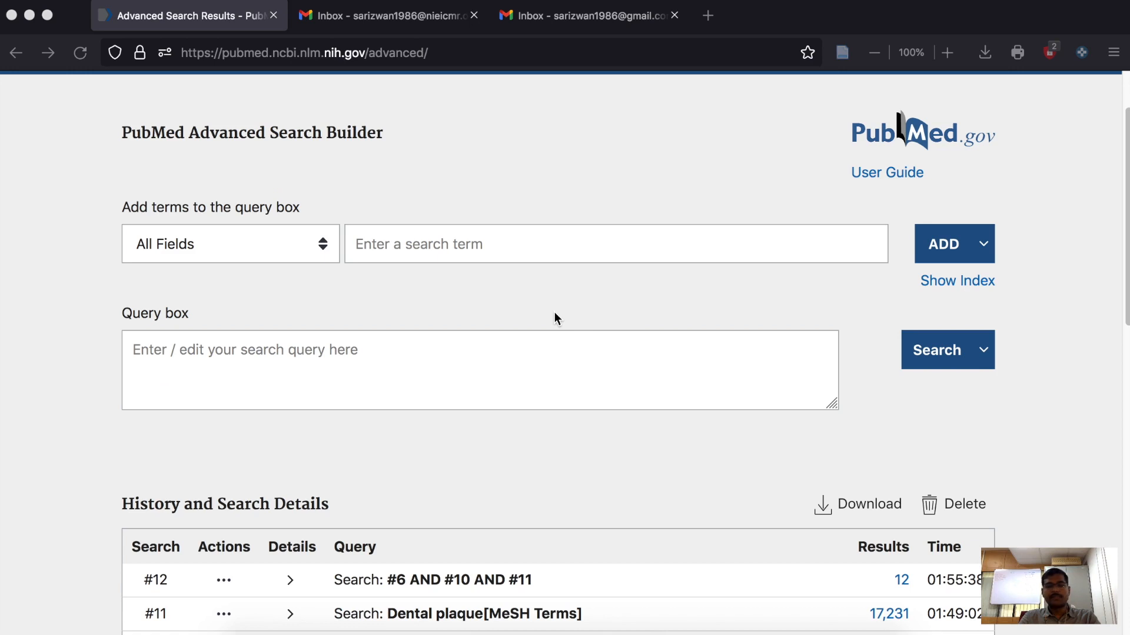
Step: Reopen the results of the combined search #6 AND #10 AND #11 and try adjusting the start year of the Results by Year timeline
{"action": "scroll", "coordinate": [569, 337], "scroll_direction": "down", "scroll_amount": 3}
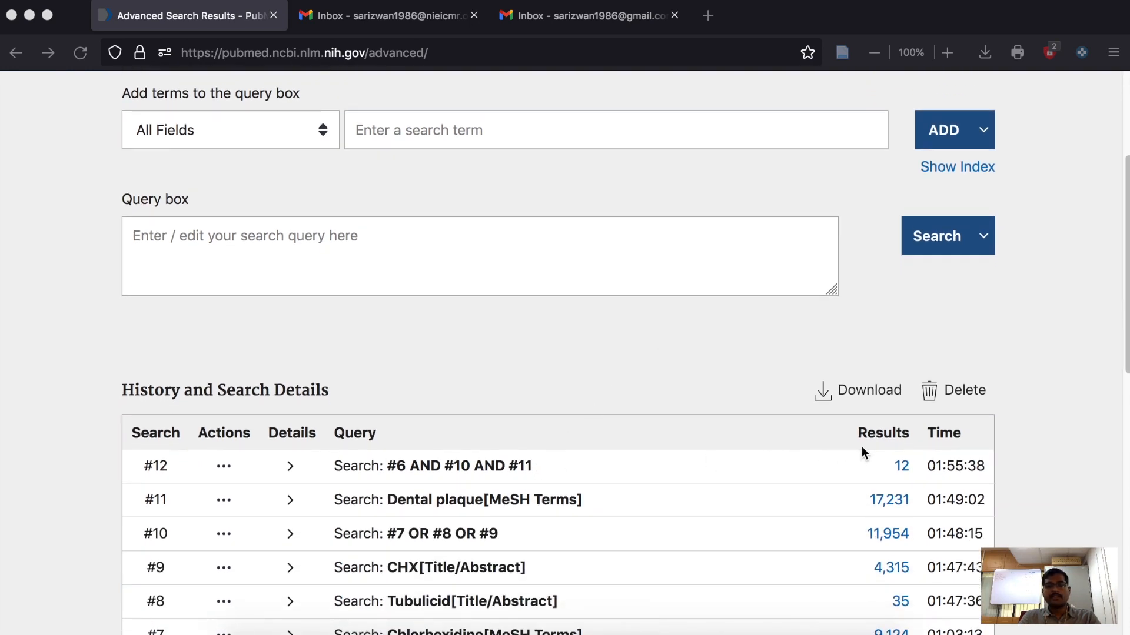
{"action": "left_click", "coordinate": [902, 467]}
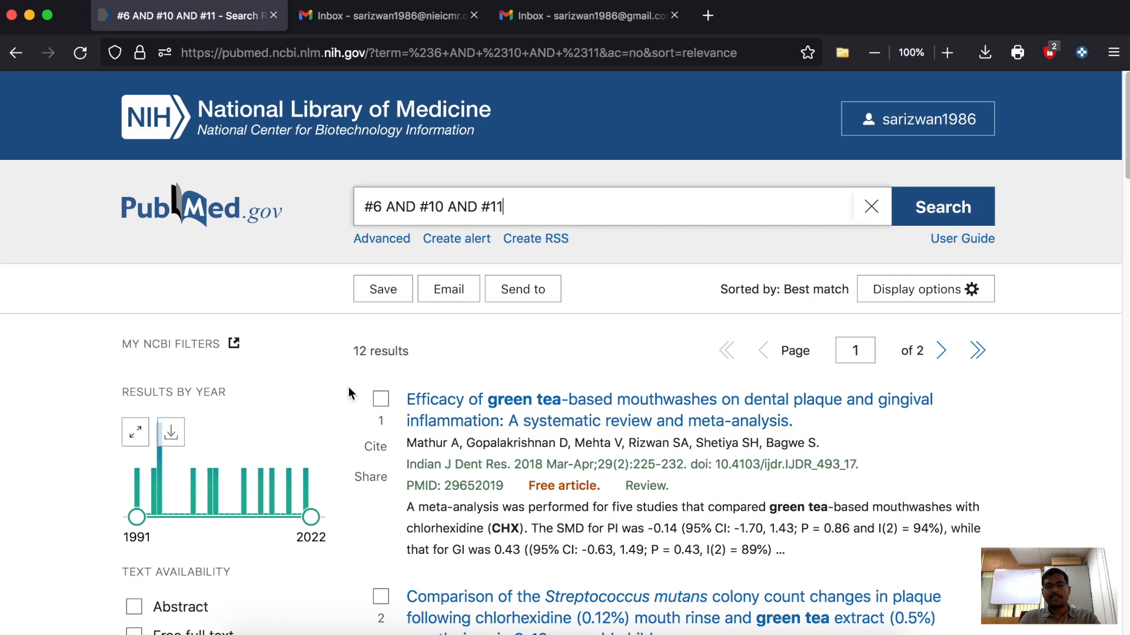
{"action": "scroll", "coordinate": [311, 379], "scroll_direction": "down", "scroll_amount": 1}
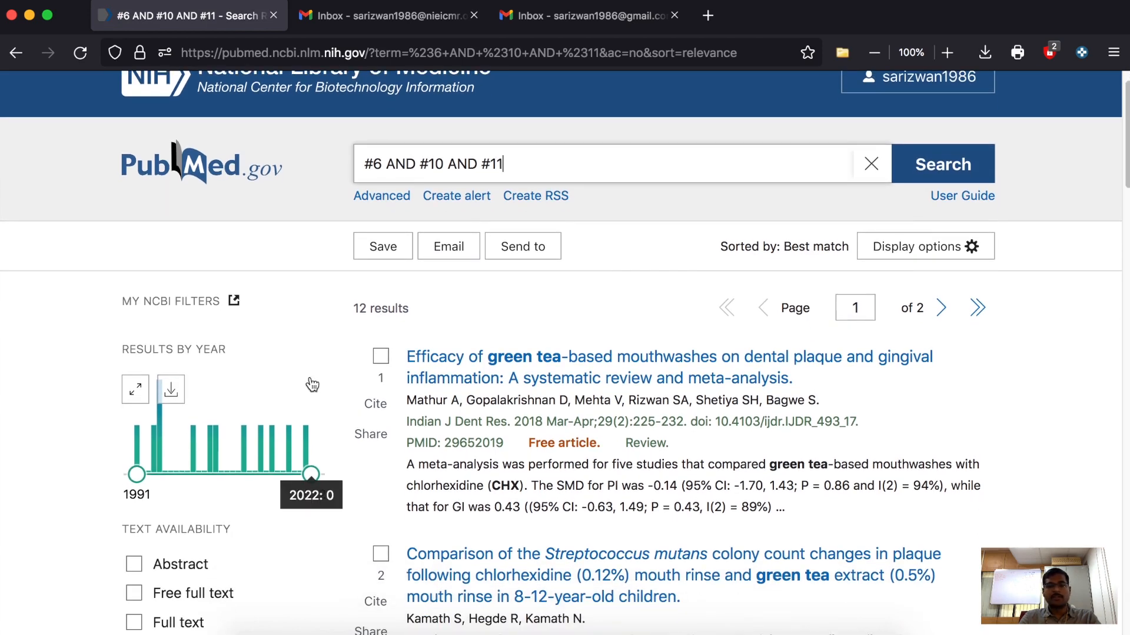
{"action": "scroll", "coordinate": [284, 370], "scroll_direction": "down", "scroll_amount": 3}
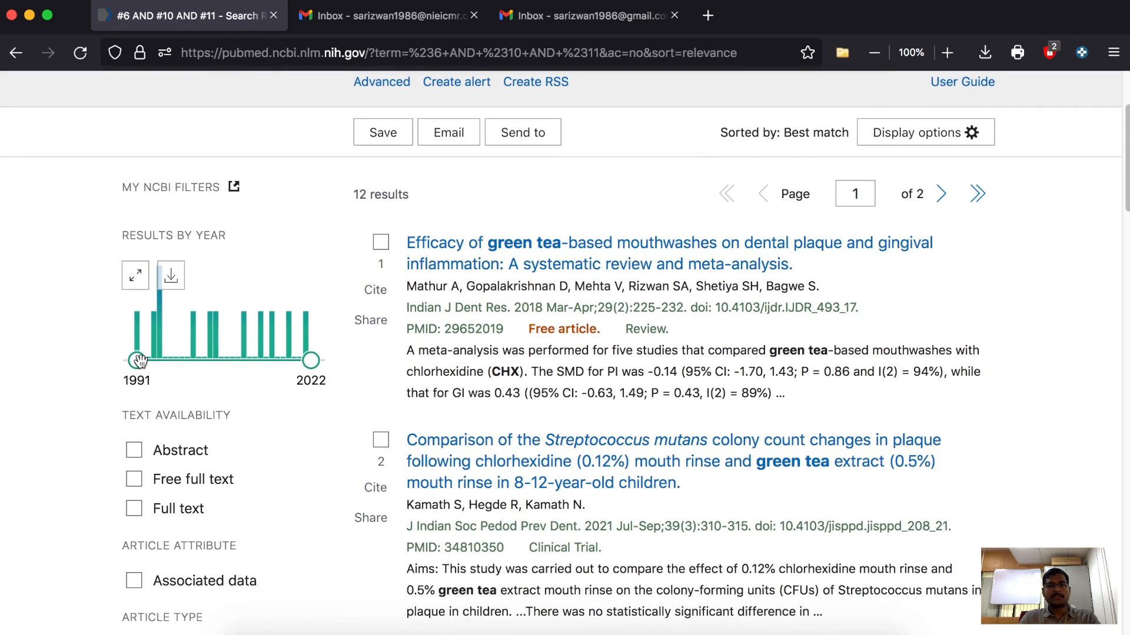
{"action": "left_click_drag", "start_coordinate": [139, 360], "coordinate": [100, 370]}
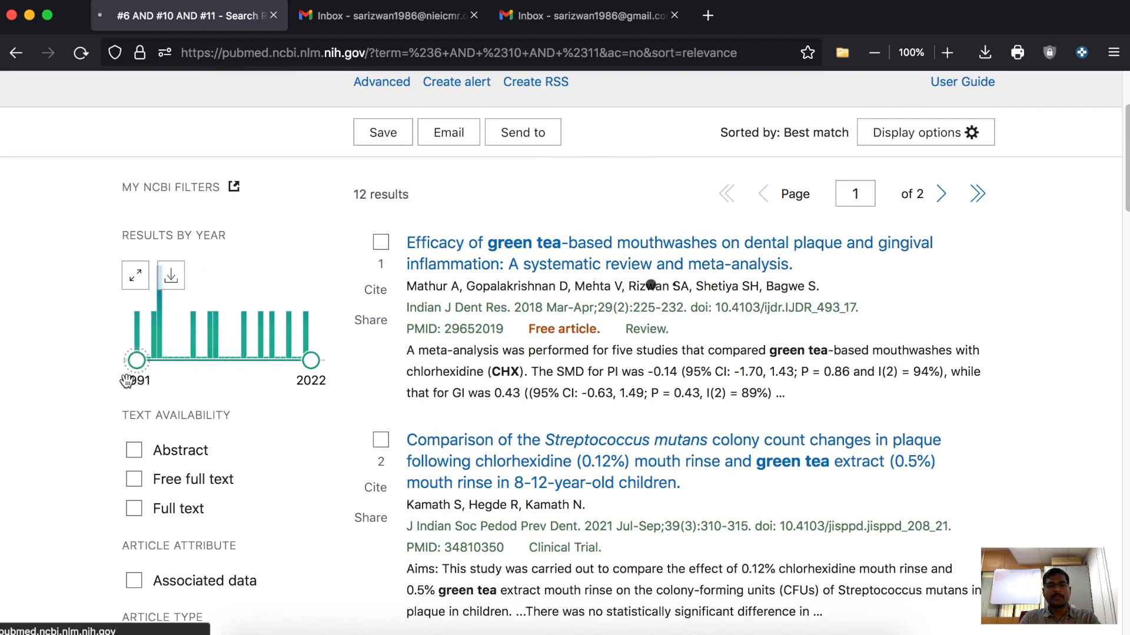
Step: Examine the result filters for text availability, article attribute, article type and publication date
{"action": "scroll", "coordinate": [176, 330], "scroll_direction": "down", "scroll_amount": 3}
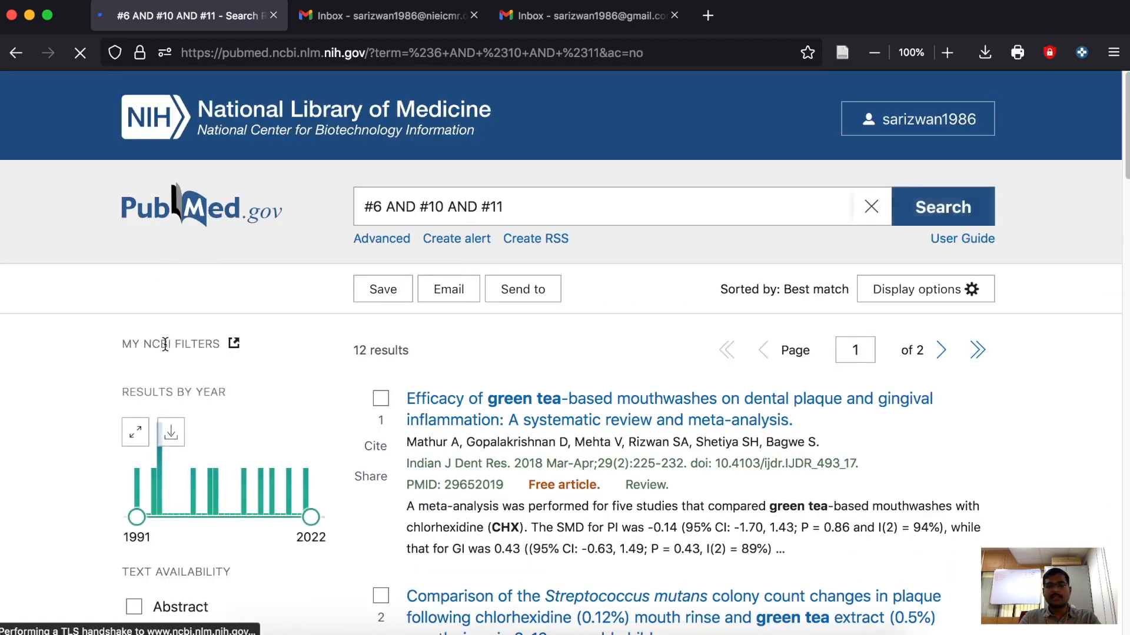
{"action": "scroll", "coordinate": [189, 353], "scroll_direction": "down", "scroll_amount": 2}
{"action": "scroll", "coordinate": [194, 401], "scroll_direction": "down", "scroll_amount": 5}
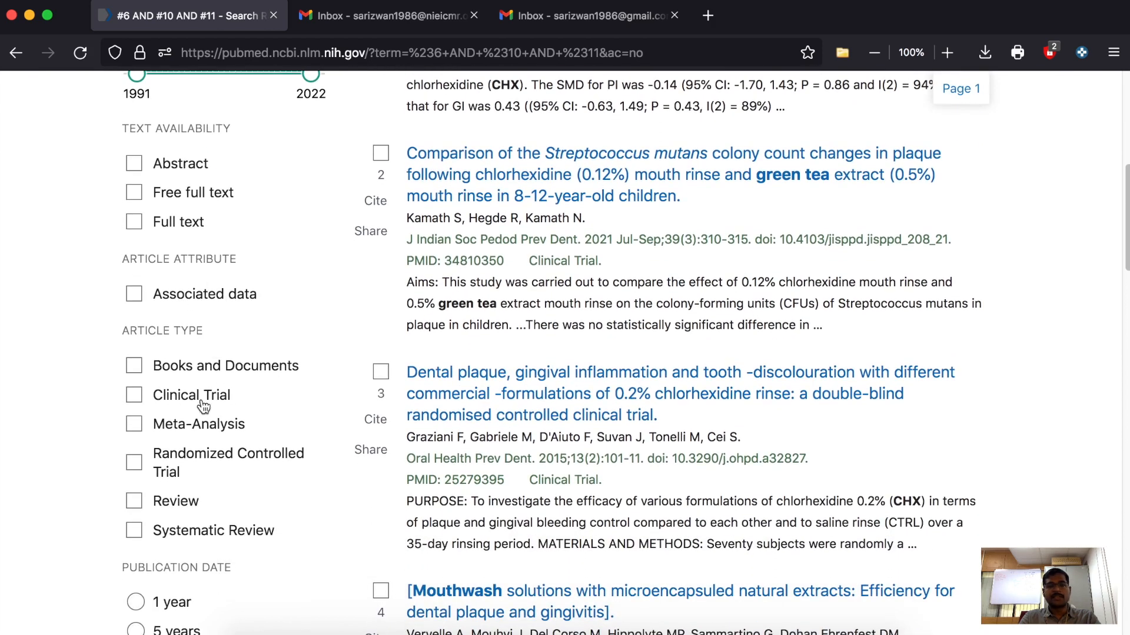
{"action": "scroll", "coordinate": [205, 405], "scroll_direction": "down", "scroll_amount": 2}
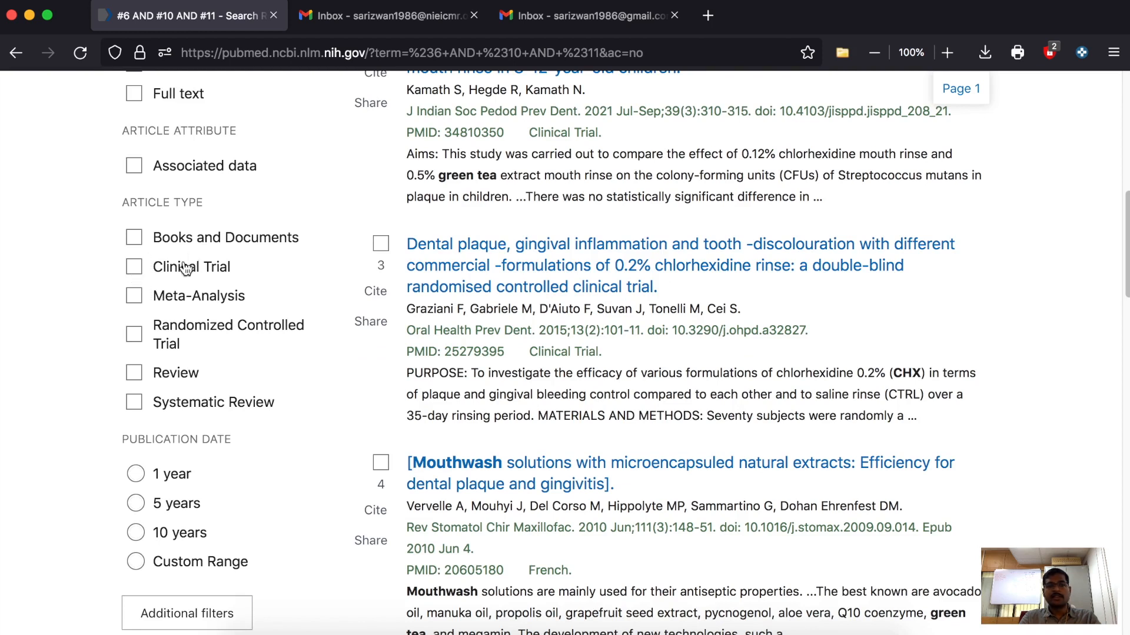
{"action": "scroll", "coordinate": [174, 348], "scroll_direction": "down", "scroll_amount": 4}
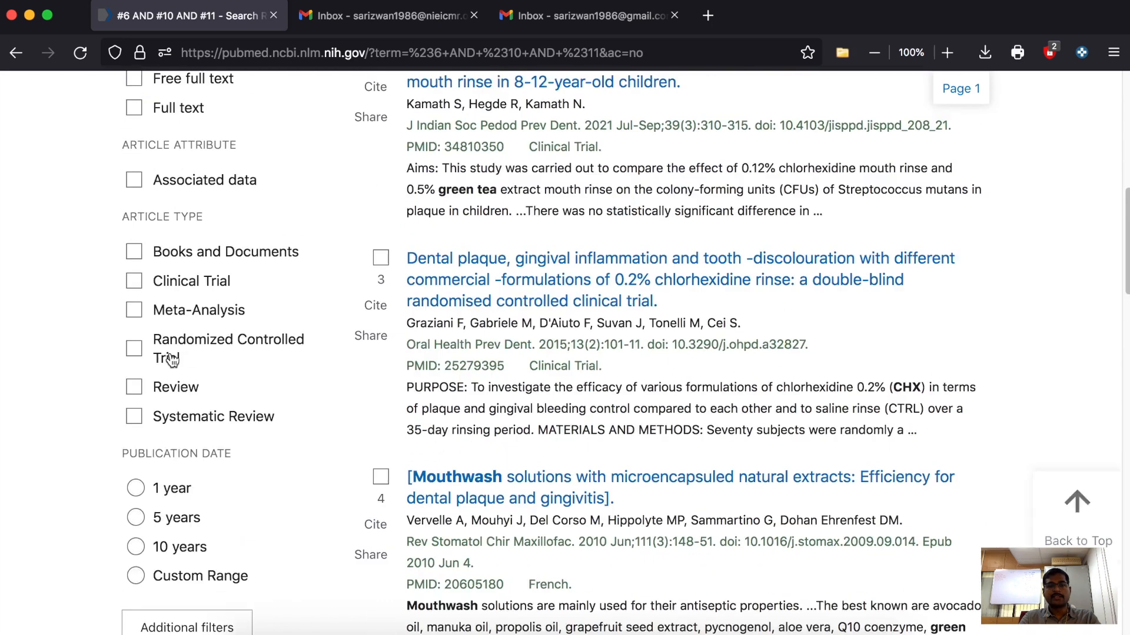
{"action": "scroll", "coordinate": [200, 465], "scroll_direction": "down", "scroll_amount": 3}
Step: Open the additional filters, look through the Age, Journal, Sex, Language and Species options, and close them without applying any
{"action": "left_click", "coordinate": [223, 401]}
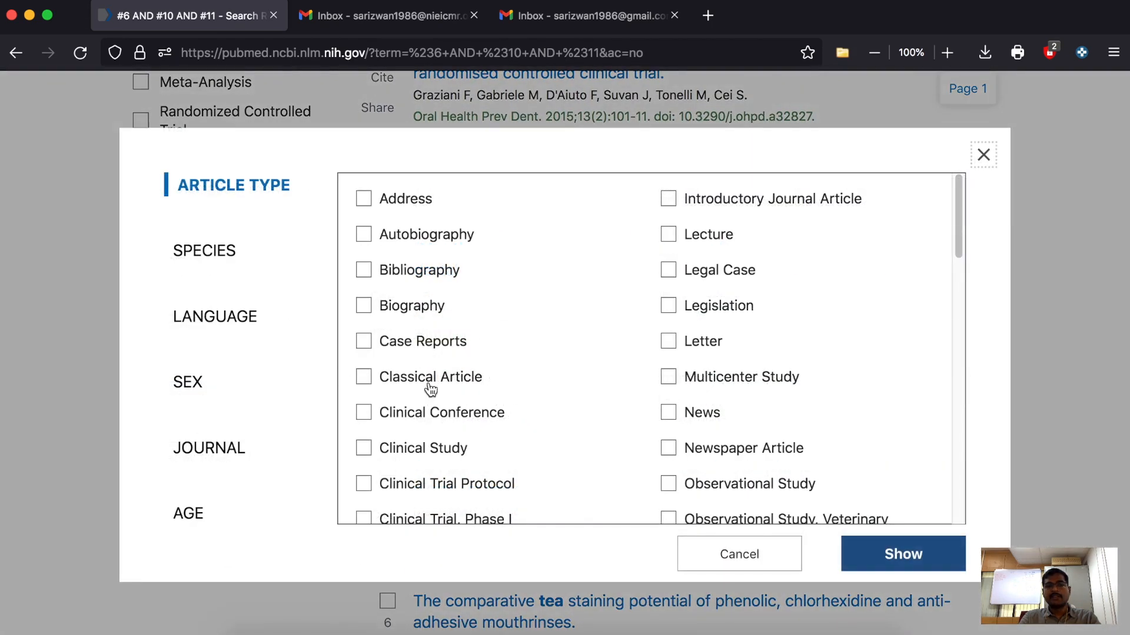
{"action": "left_click", "coordinate": [204, 521]}
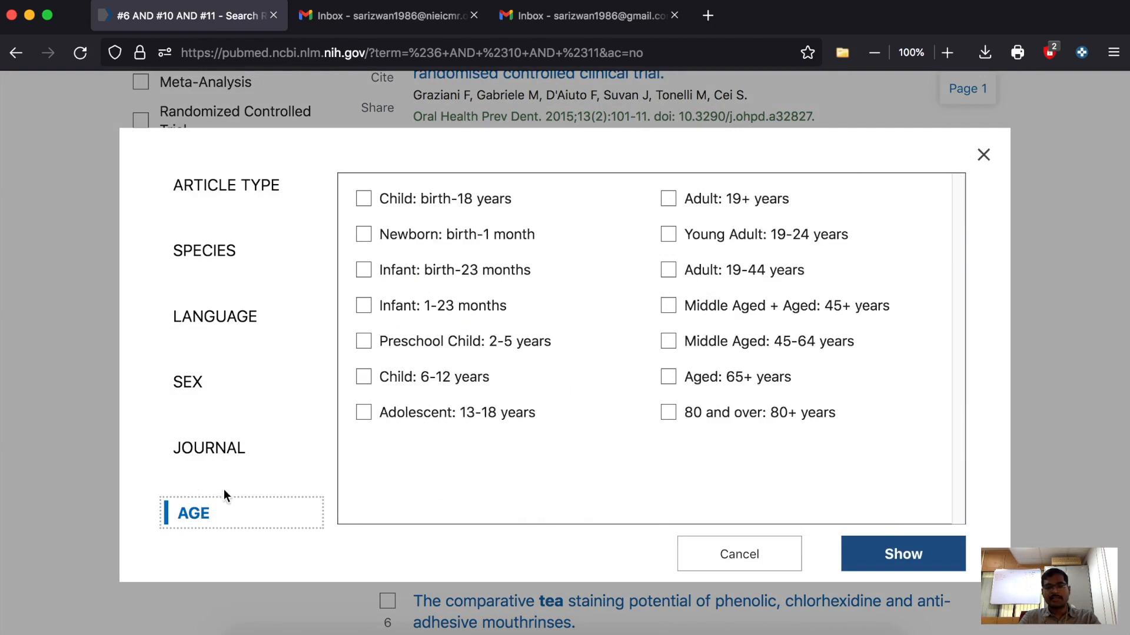
{"action": "left_click", "coordinate": [235, 450]}
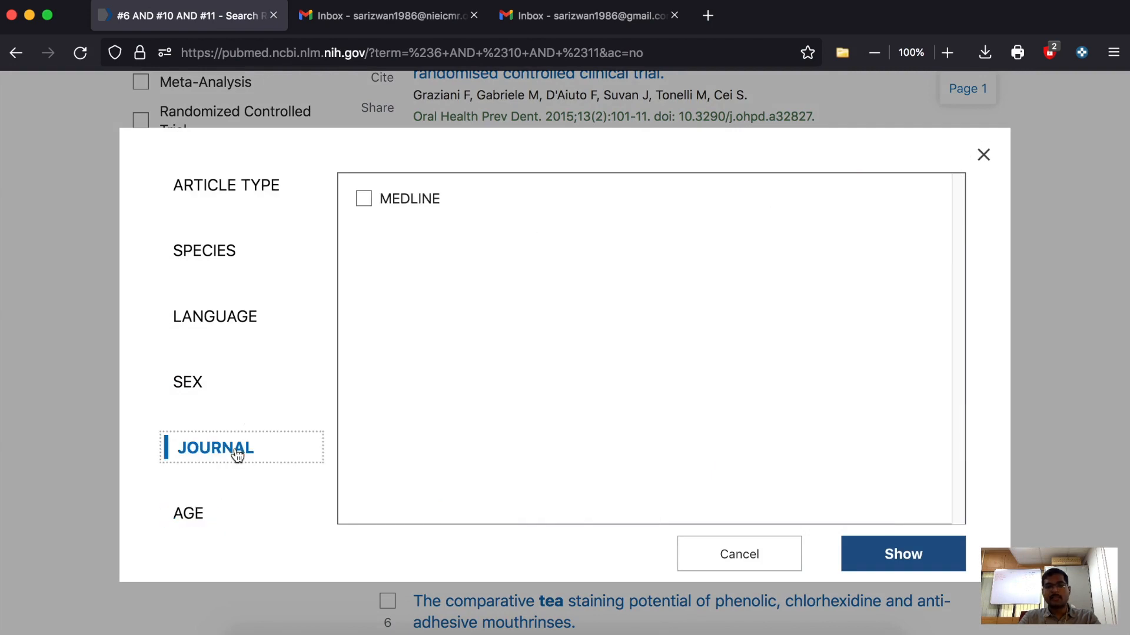
{"action": "left_click", "coordinate": [228, 395]}
{"action": "left_click", "coordinate": [242, 317]}
{"action": "left_click", "coordinate": [275, 262]}
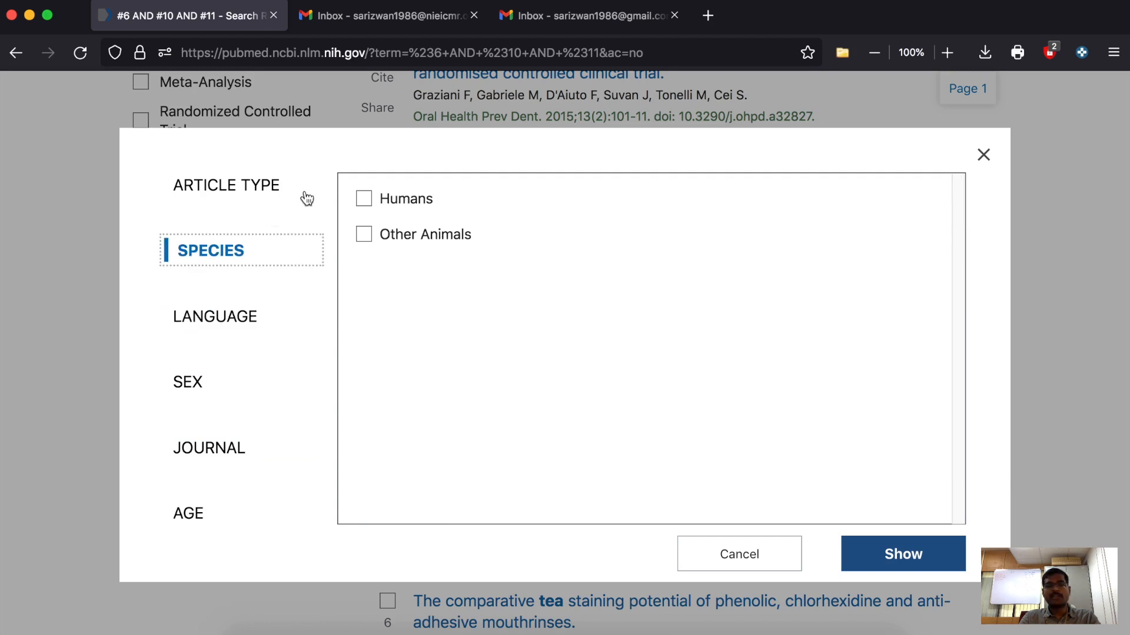
{"action": "left_click", "coordinate": [982, 154]}
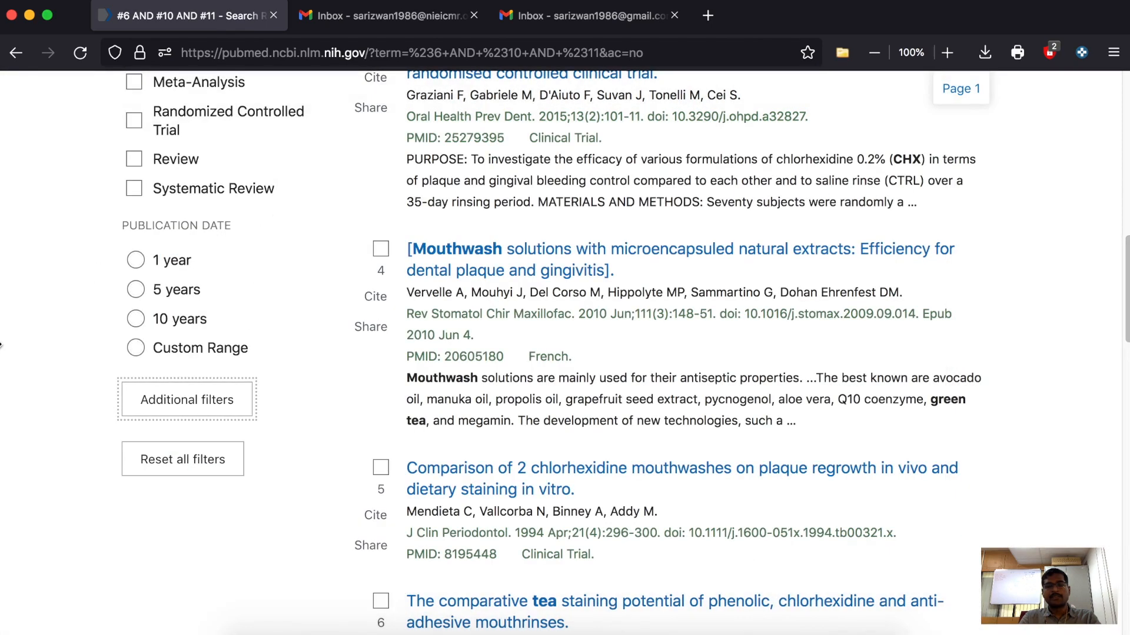
Step: Filter the search results by the Clinical Trial article type
{"action": "scroll", "coordinate": [56, 357], "scroll_direction": "up", "scroll_amount": 3}
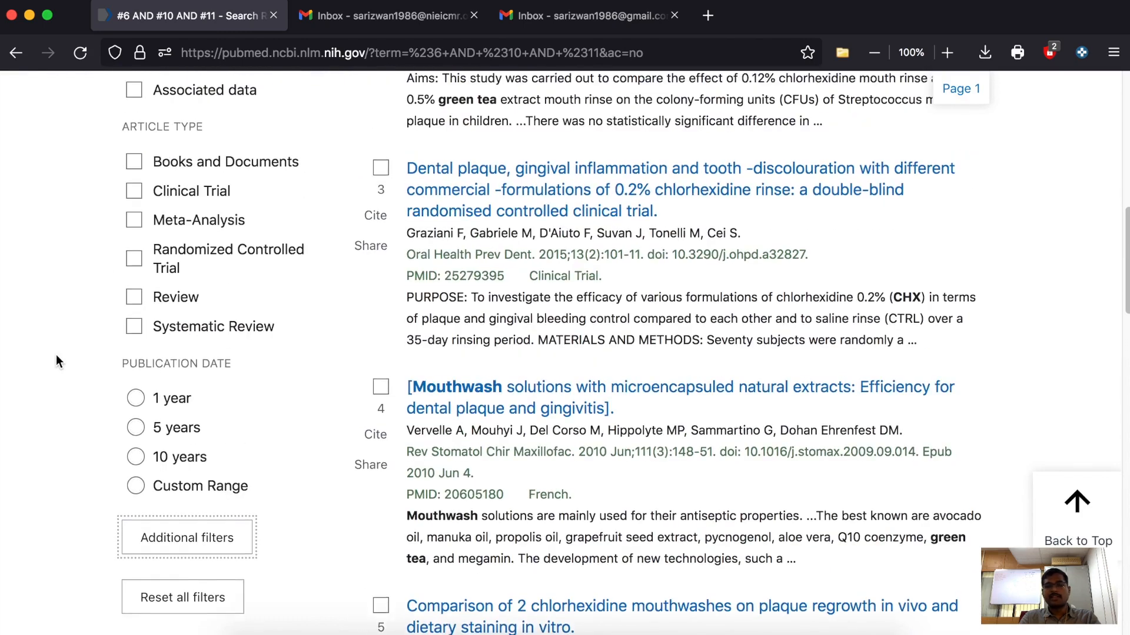
{"action": "scroll", "coordinate": [57, 356], "scroll_direction": "up", "scroll_amount": 3}
{"action": "scroll", "coordinate": [58, 355], "scroll_direction": "up", "scroll_amount": 5}
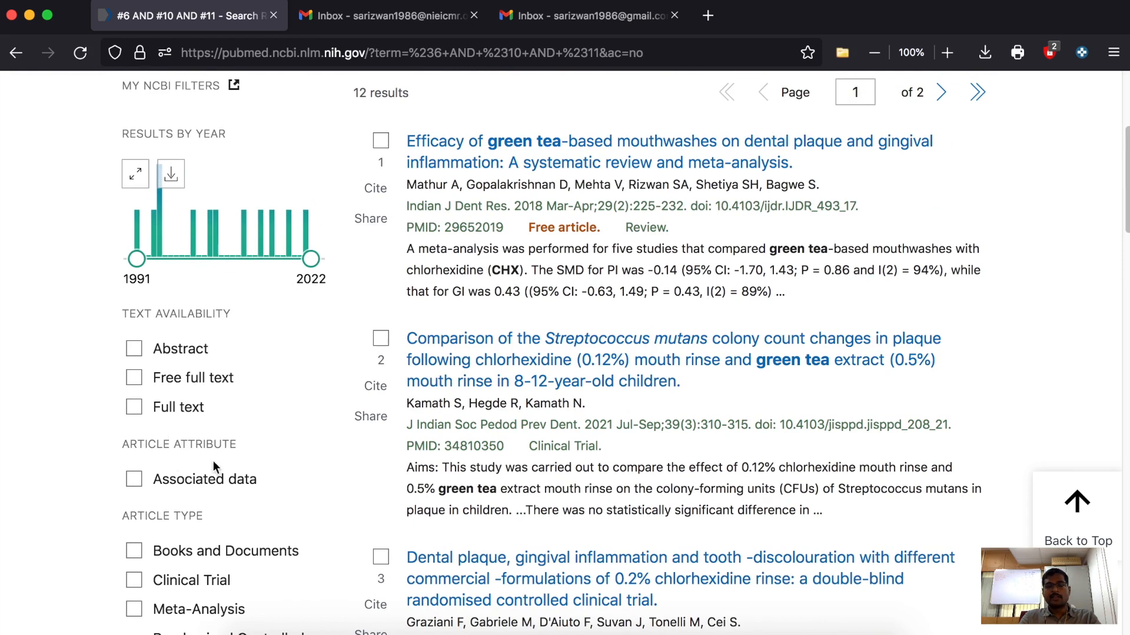
{"action": "scroll", "coordinate": [109, 431], "scroll_direction": "up", "scroll_amount": 2}
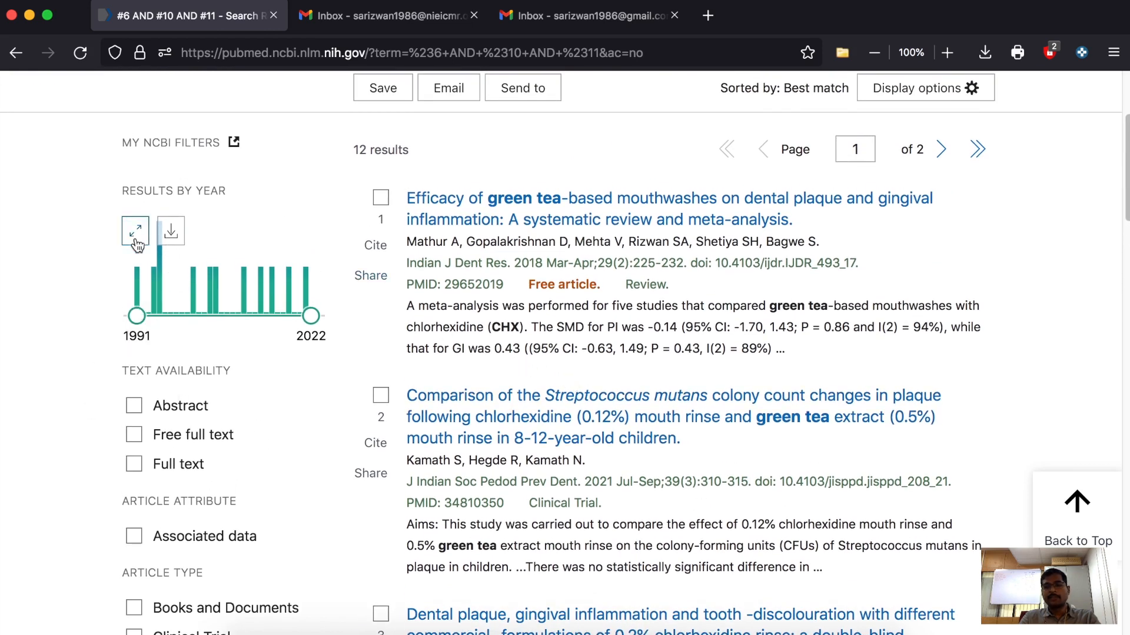
{"action": "scroll", "coordinate": [124, 304], "scroll_direction": "up", "scroll_amount": 4}
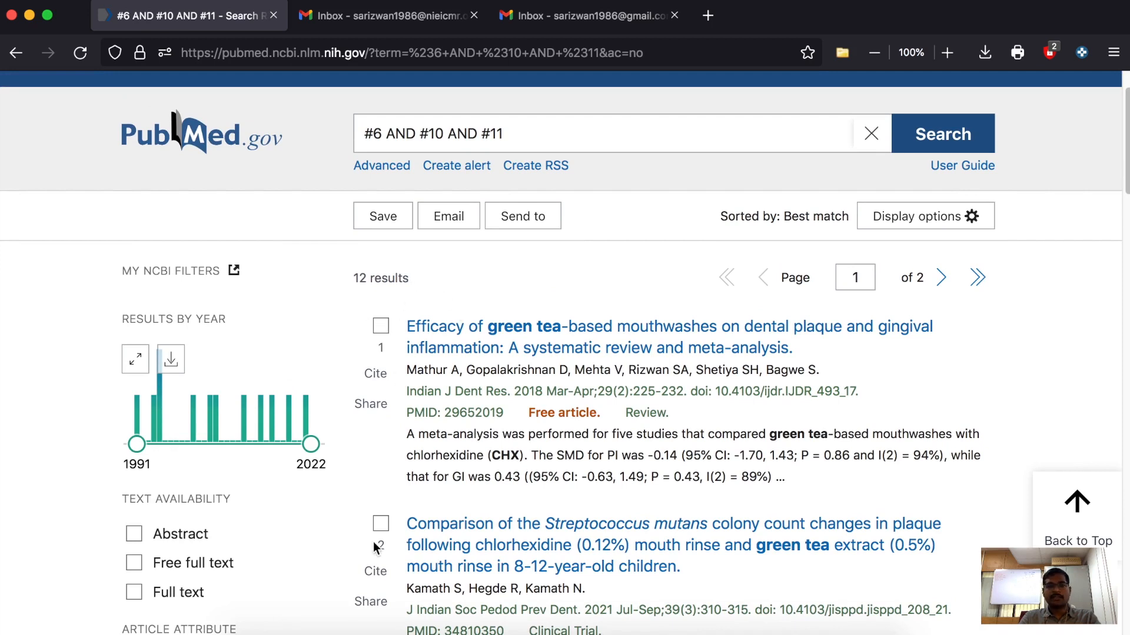
{"action": "scroll", "coordinate": [378, 544], "scroll_direction": "down", "scroll_amount": 4}
{"action": "left_click", "coordinate": [147, 556]}
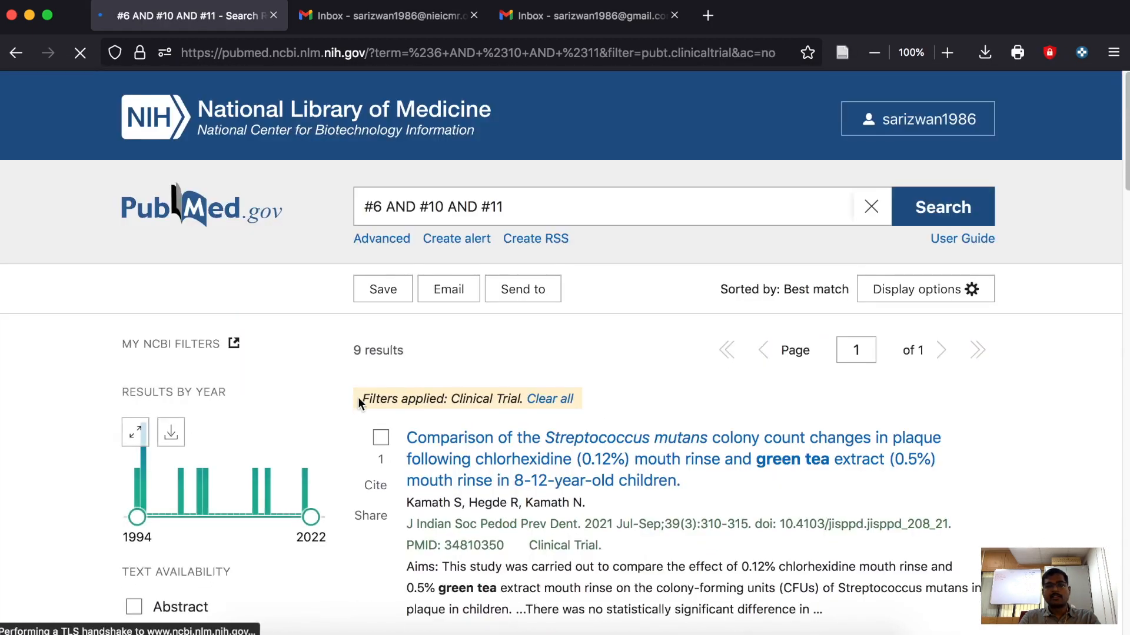
Step: Look through the results filtered by Clinical Trial, and clear all applied filters
{"action": "scroll", "coordinate": [450, 338], "scroll_direction": "down", "scroll_amount": 3}
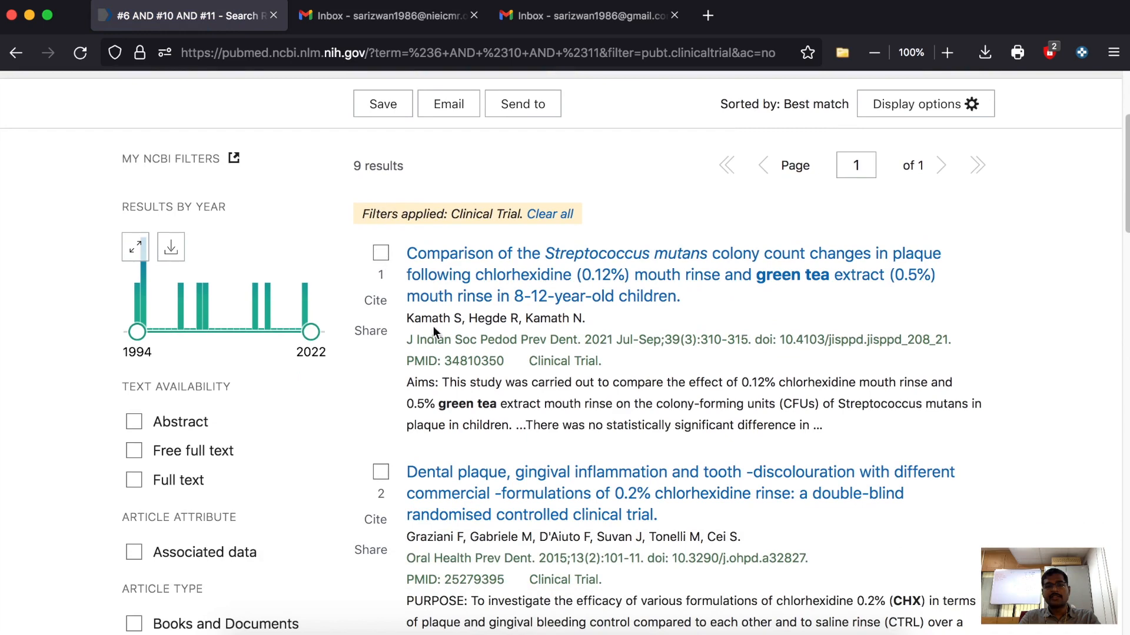
{"action": "scroll", "coordinate": [435, 327], "scroll_direction": "down", "scroll_amount": 4}
{"action": "scroll", "coordinate": [453, 374], "scroll_direction": "up", "scroll_amount": 6}
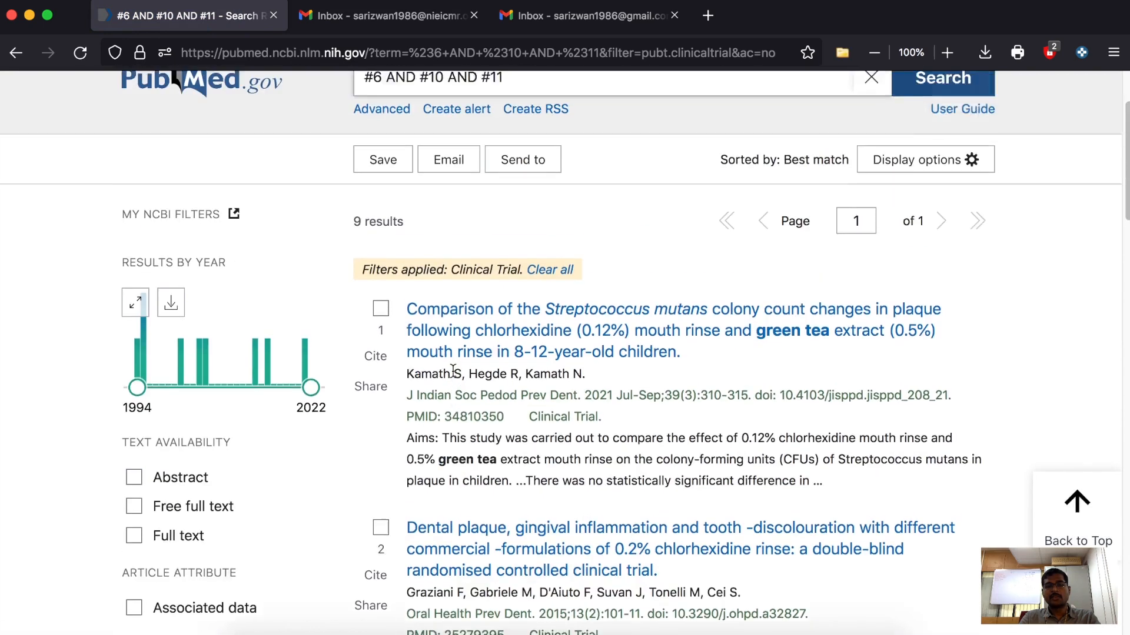
{"action": "left_click_drag", "start_coordinate": [369, 357], "coordinate": [508, 362]}
{"action": "left_click", "coordinate": [591, 367]}
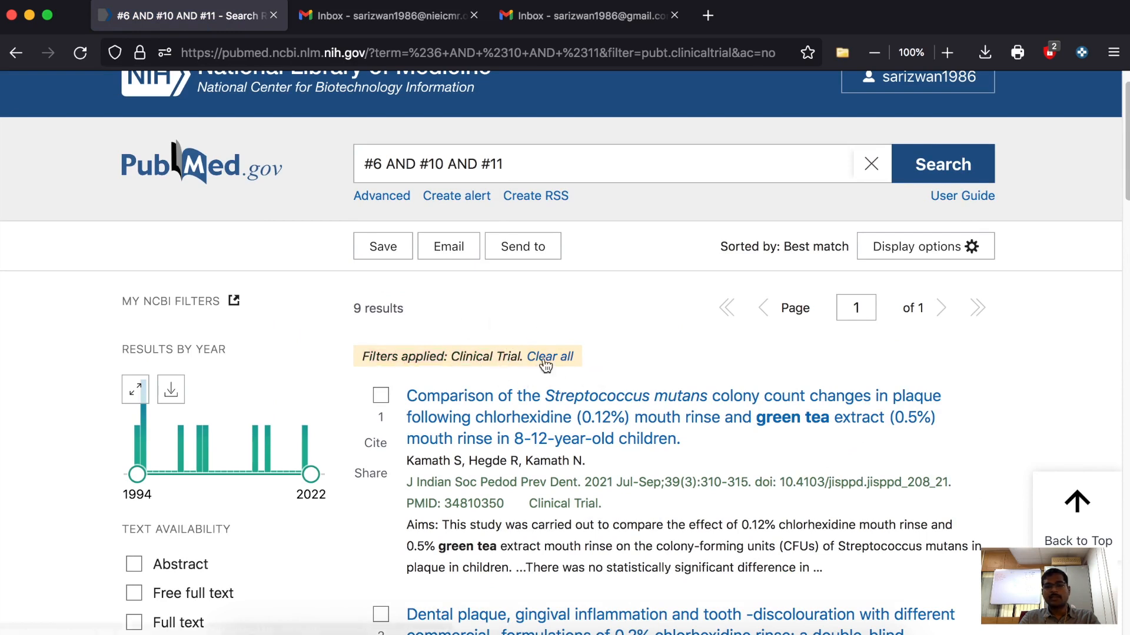
{"action": "left_click", "coordinate": [559, 356]}
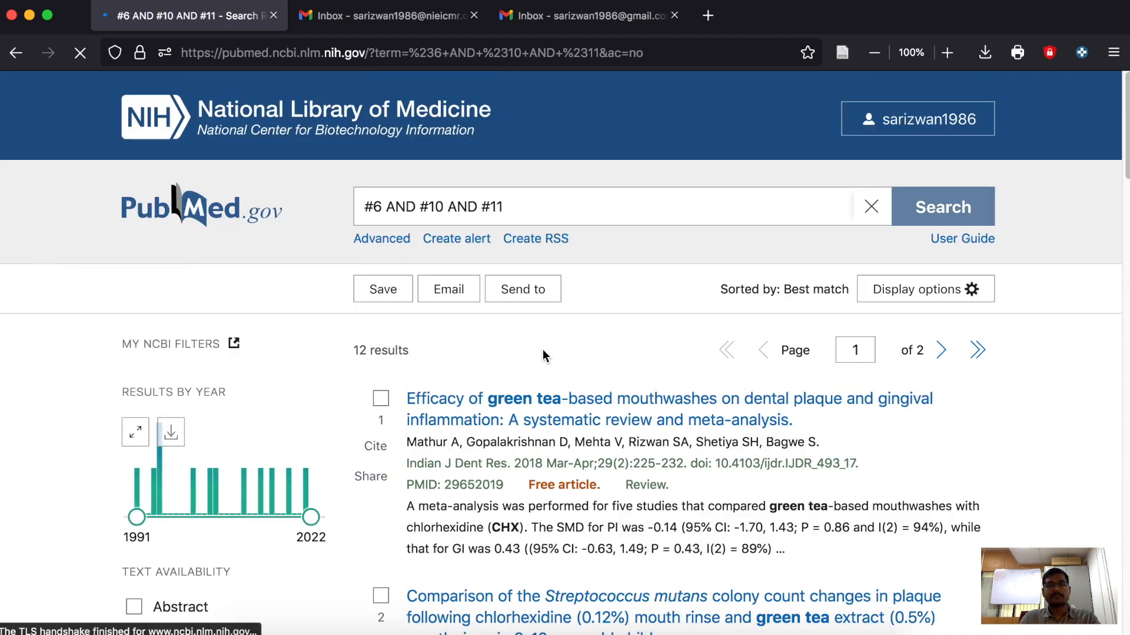
Step: Open the form for saving citations to a file and check which result selections it offers
{"action": "scroll", "coordinate": [330, 378], "scroll_direction": "down", "scroll_amount": 1}
{"action": "scroll", "coordinate": [330, 378], "scroll_direction": "up", "scroll_amount": 1}
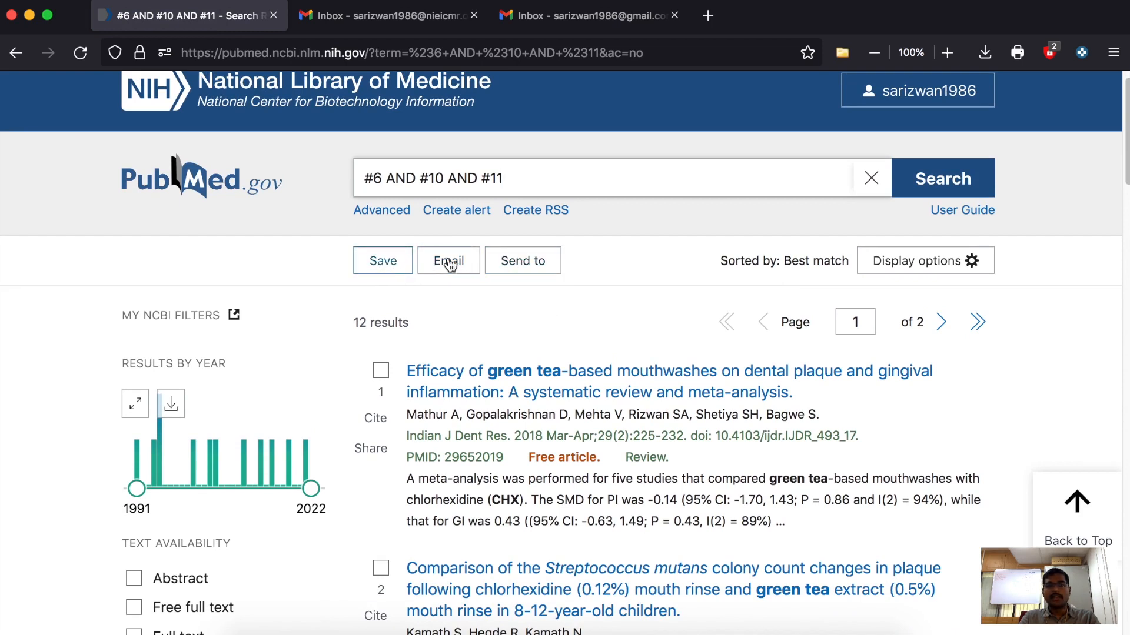
{"action": "left_click", "coordinate": [384, 263]}
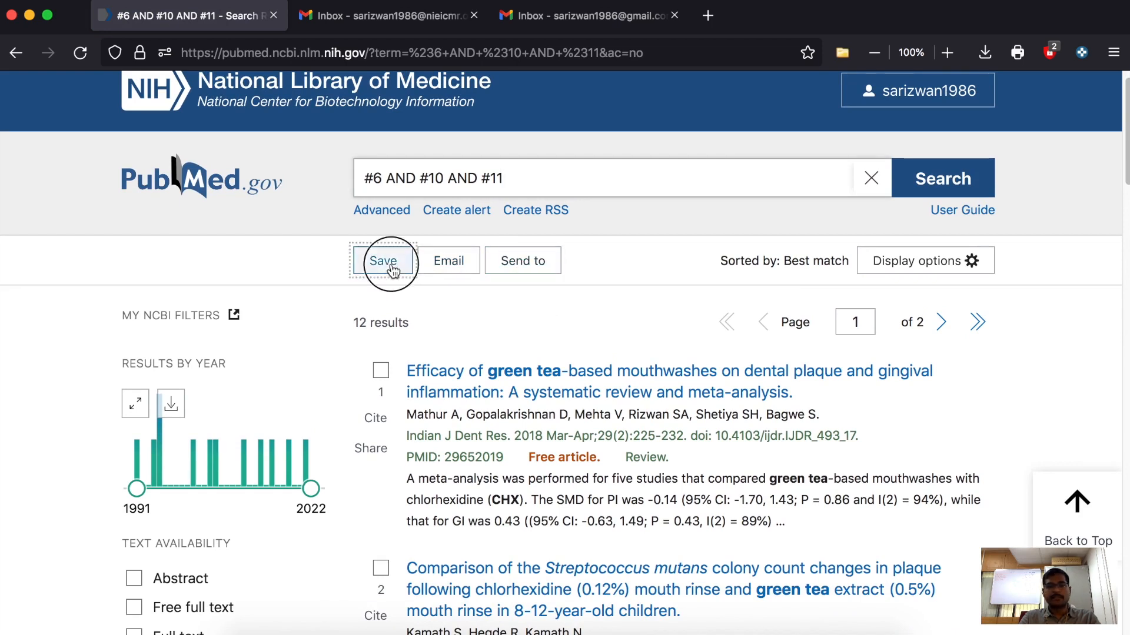
{"action": "scroll", "coordinate": [449, 361], "scroll_direction": "down", "scroll_amount": 2}
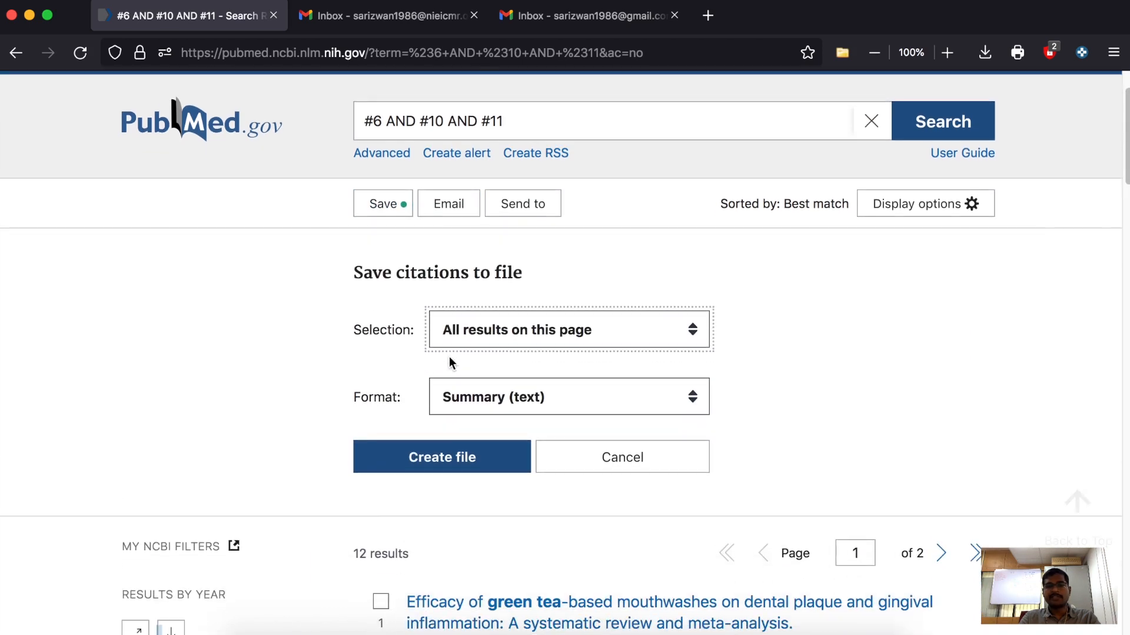
{"action": "left_click", "coordinate": [599, 333]}
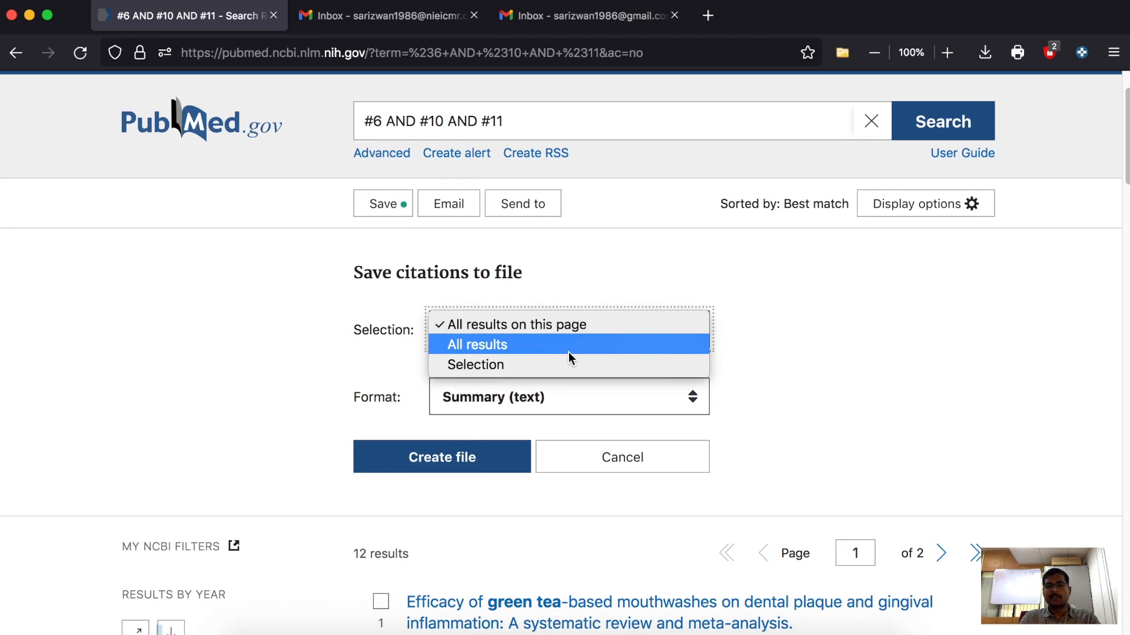
{"action": "left_click", "coordinate": [817, 364]}
{"action": "scroll", "coordinate": [490, 433], "scroll_direction": "down", "scroll_amount": 1}
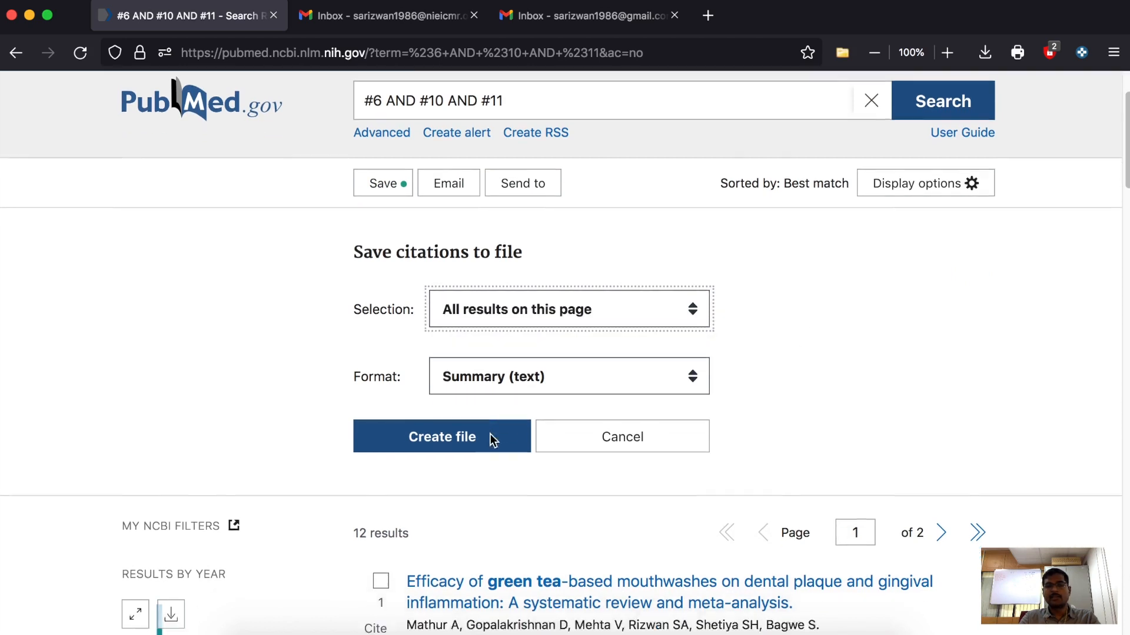
Step: Select the first and third results as the citations for saving
{"action": "scroll", "coordinate": [412, 434], "scroll_direction": "down", "scroll_amount": 10}
{"action": "scroll", "coordinate": [451, 408], "scroll_direction": "up", "scroll_amount": 8}
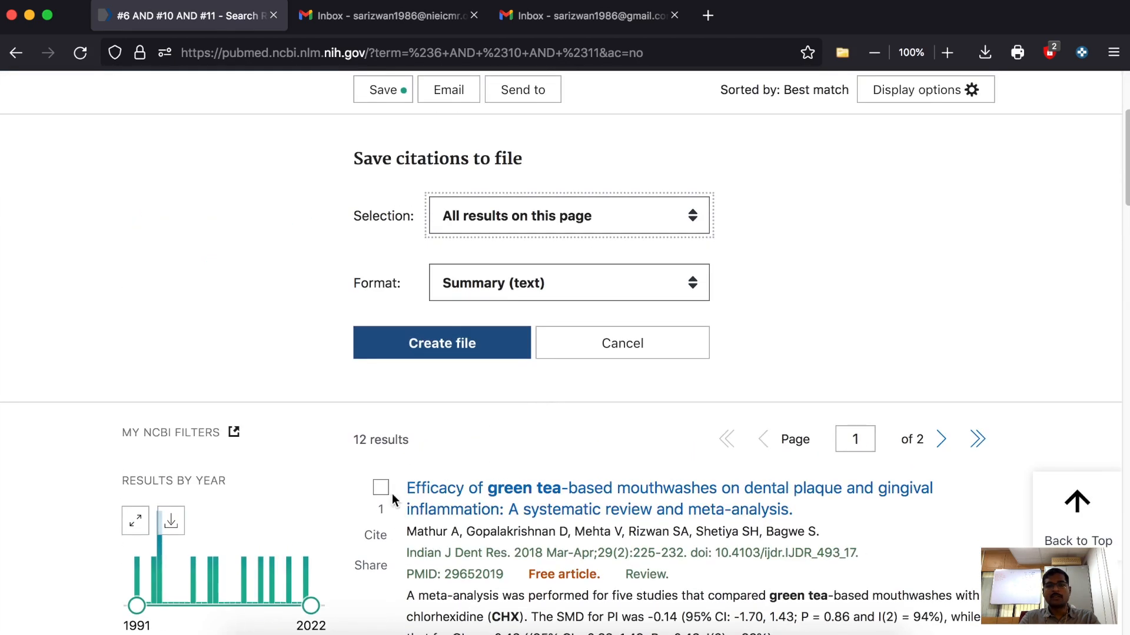
{"action": "left_click", "coordinate": [381, 489]}
{"action": "scroll", "coordinate": [381, 506], "scroll_direction": "down", "scroll_amount": 6}
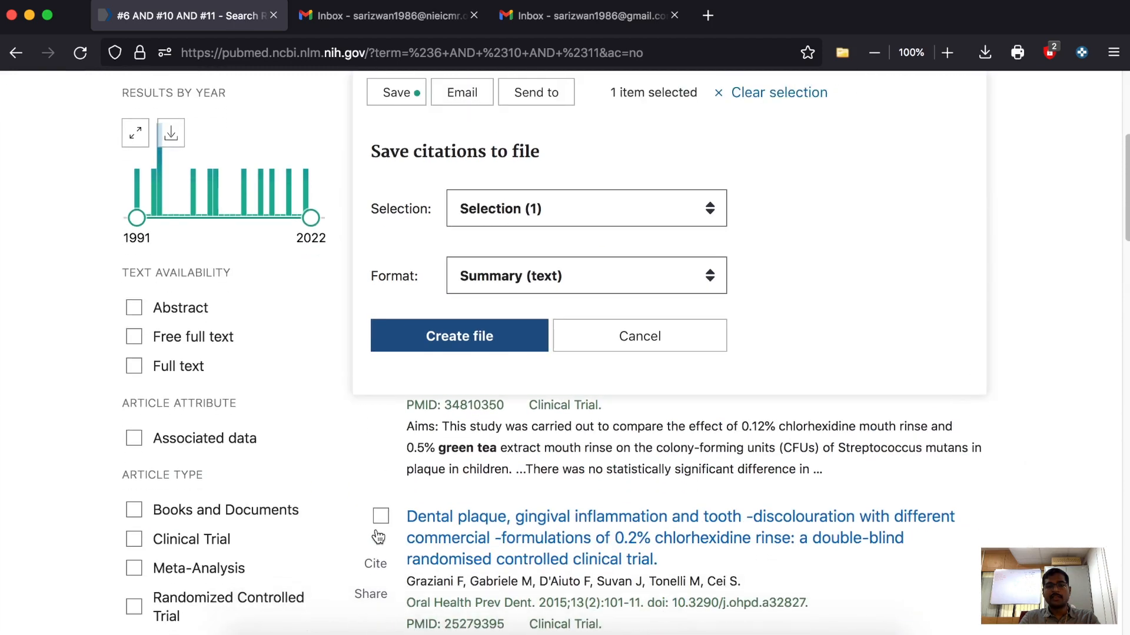
{"action": "left_click", "coordinate": [380, 518]}
{"action": "scroll", "coordinate": [379, 518], "scroll_direction": "up", "scroll_amount": 6}
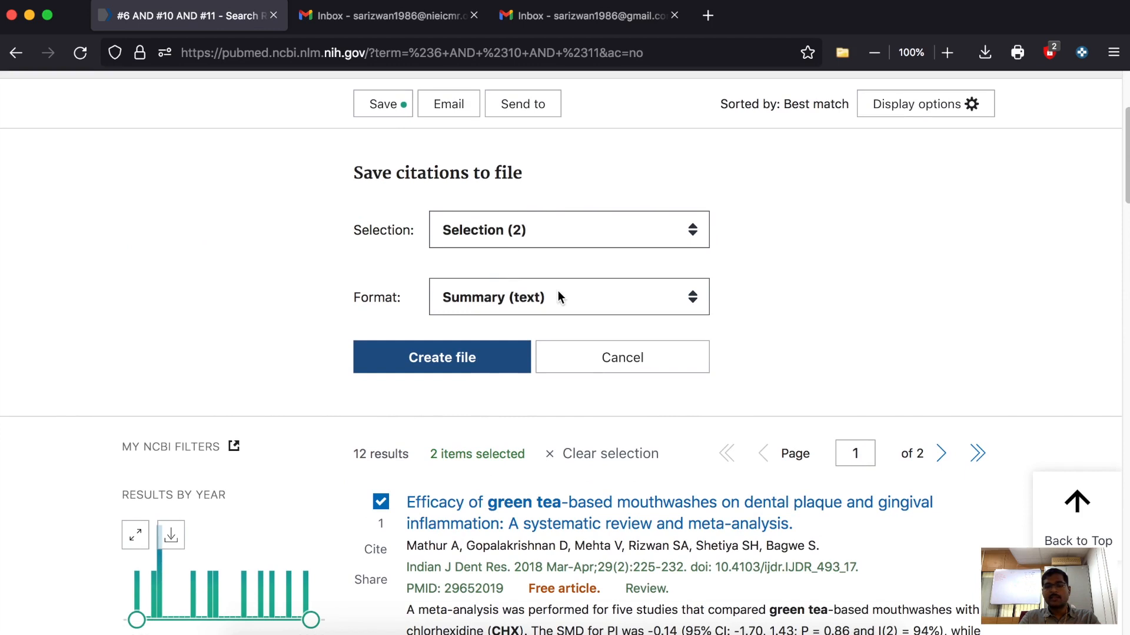
Step: Set the citation save selection to All results and the format to PubMed
{"action": "left_click", "coordinate": [556, 232]}
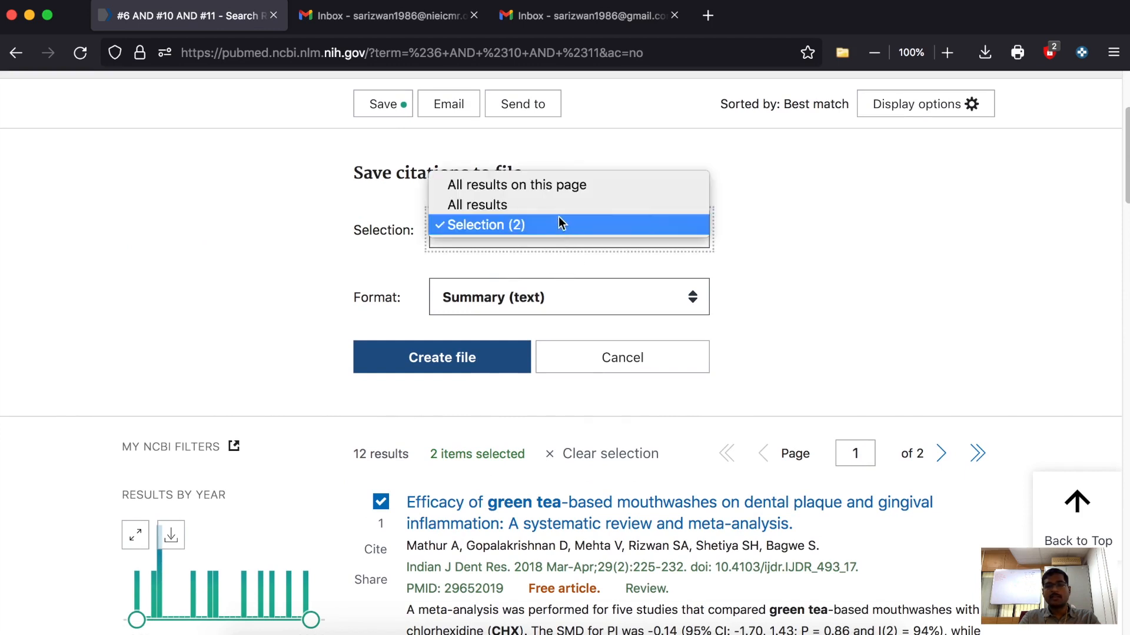
{"action": "left_click", "coordinate": [551, 201]}
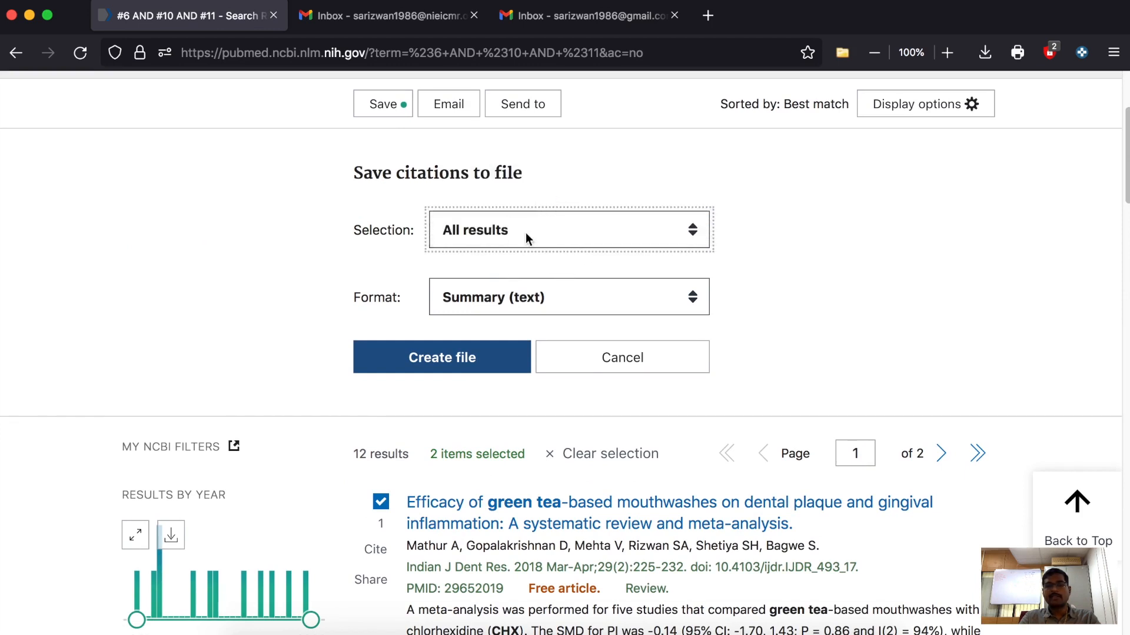
{"action": "left_click", "coordinate": [534, 309]}
{"action": "left_click", "coordinate": [534, 307]}
{"action": "left_click", "coordinate": [535, 307]}
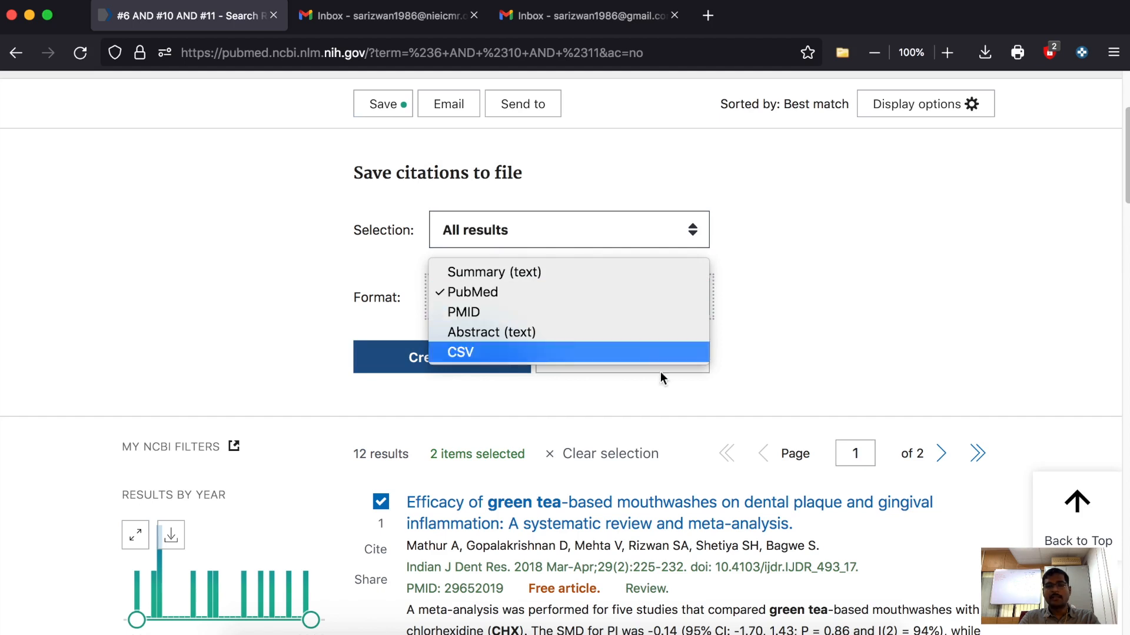
{"action": "left_click", "coordinate": [675, 412]}
Step: Check the first result's PMID, set the save format to Abstract (text), and create the citations file
{"action": "scroll", "coordinate": [677, 418], "scroll_direction": "down", "scroll_amount": 7}
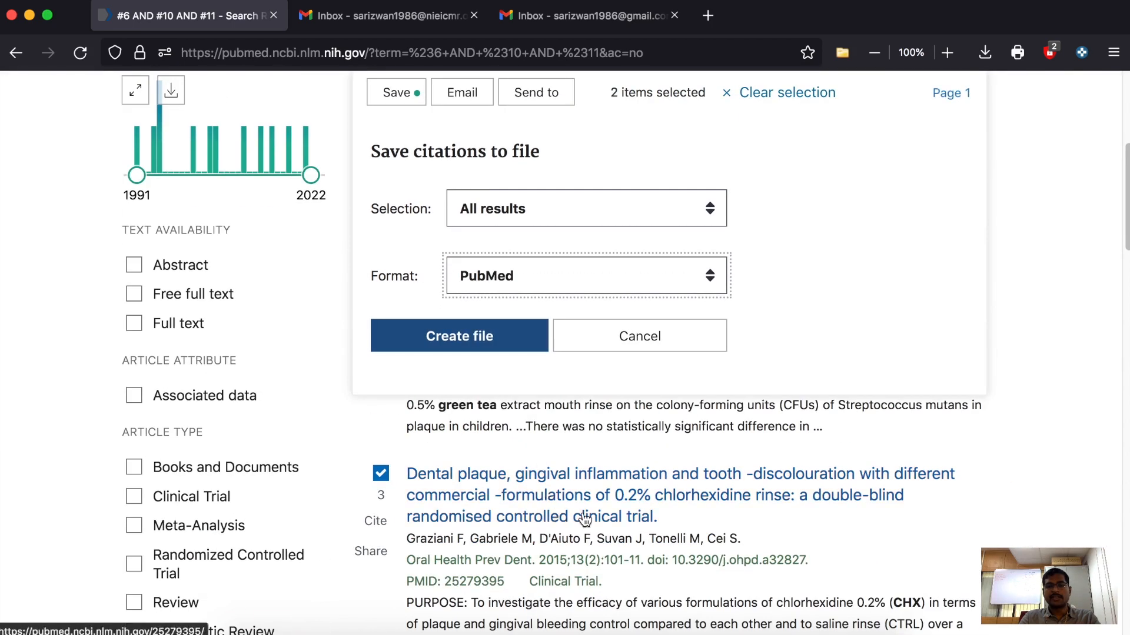
{"action": "scroll", "coordinate": [579, 518], "scroll_direction": "up", "scroll_amount": 5}
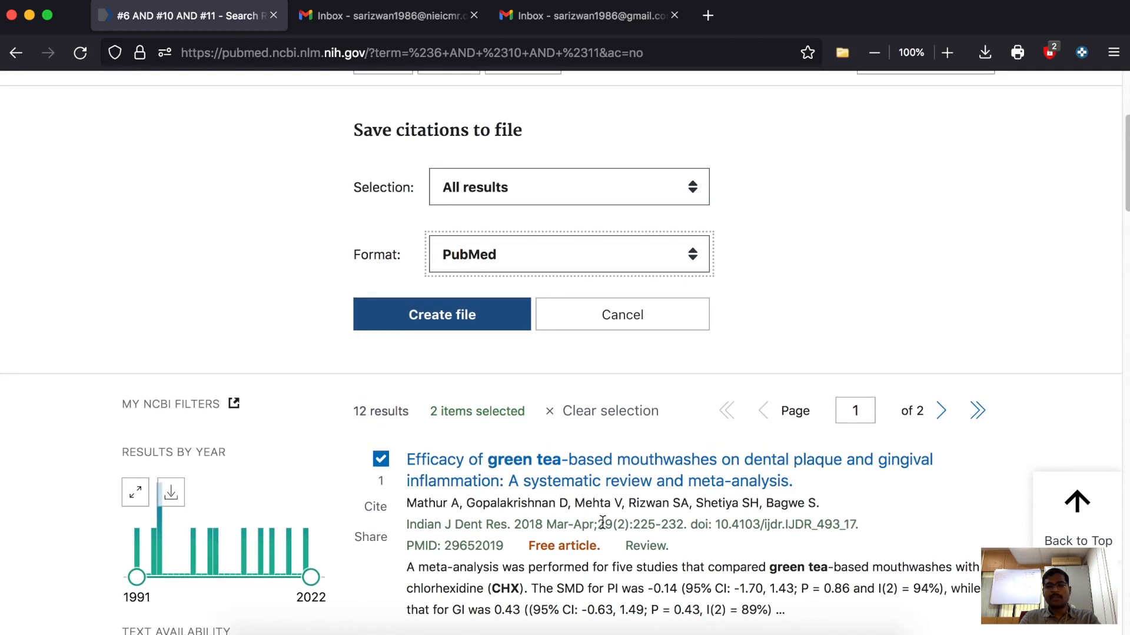
{"action": "double_click", "coordinate": [481, 546]}
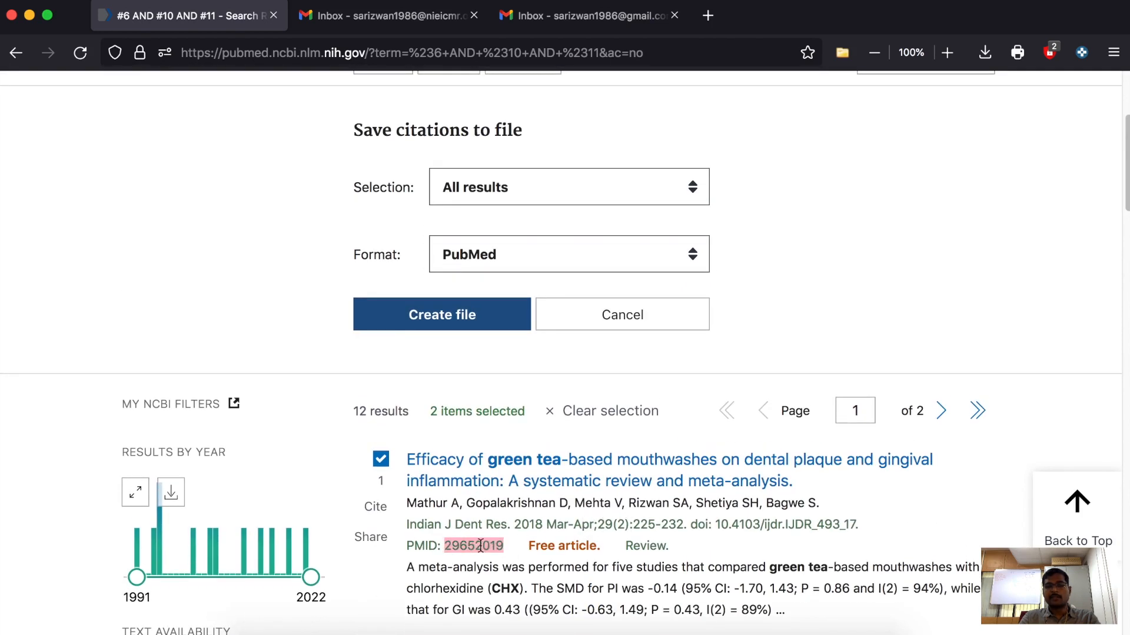
{"action": "left_click", "coordinate": [465, 540]}
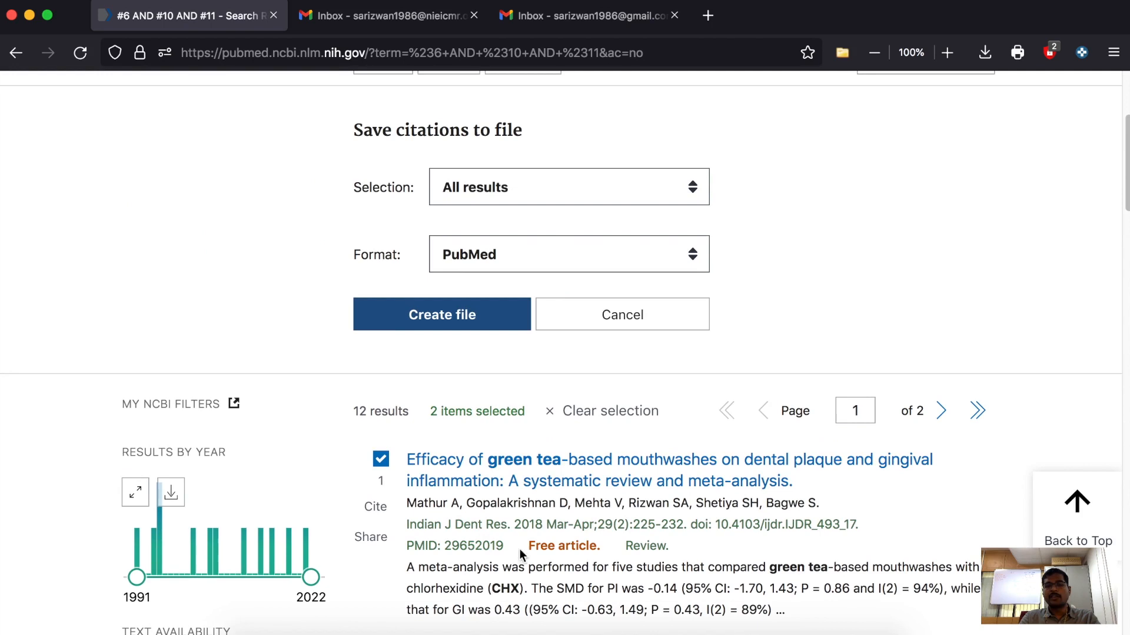
{"action": "left_click", "coordinate": [517, 264]}
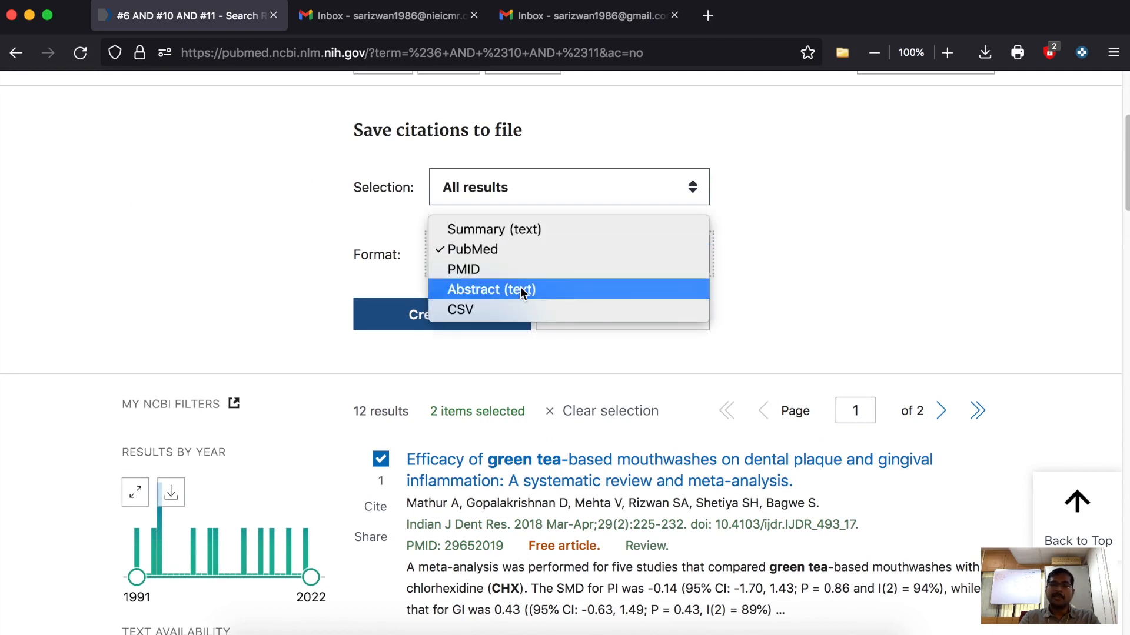
{"action": "left_click", "coordinate": [520, 289]}
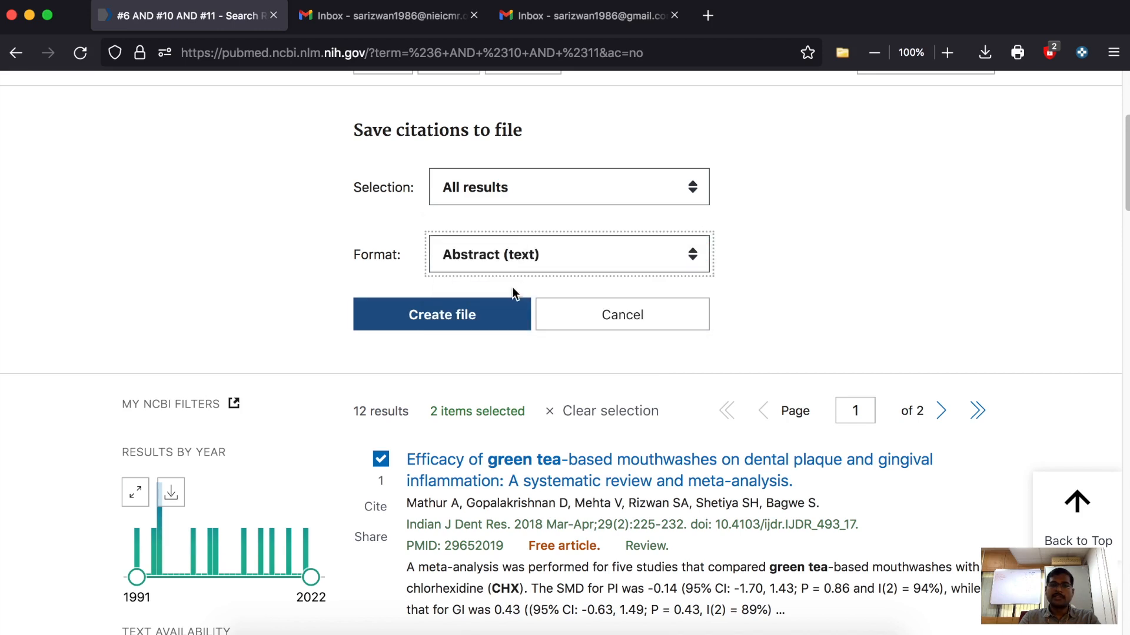
{"action": "left_click", "coordinate": [470, 320]}
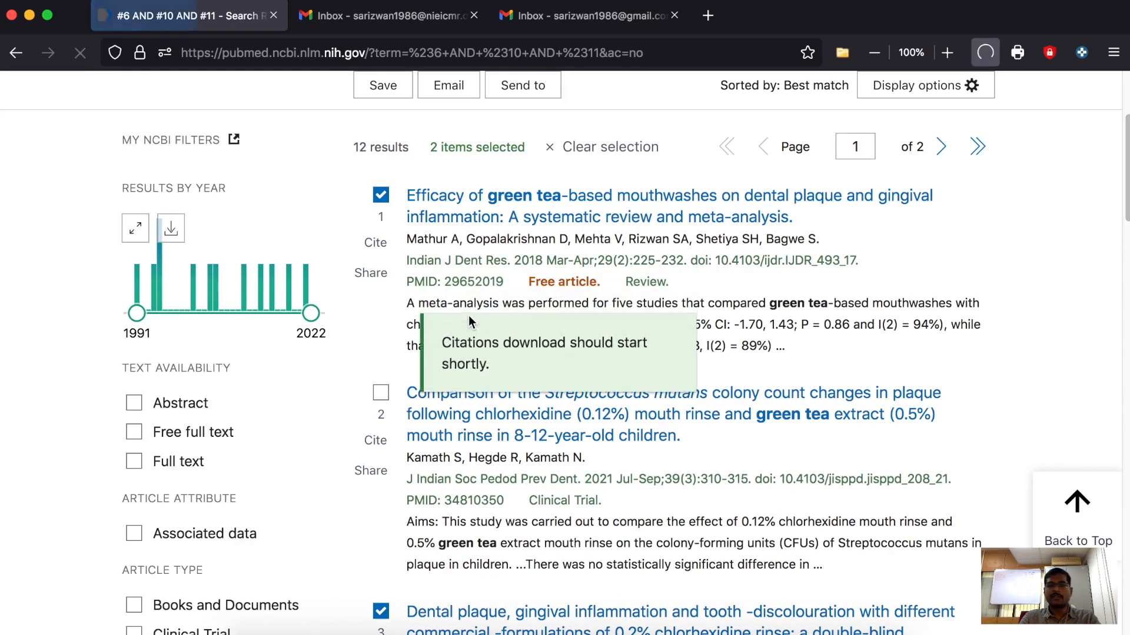
Step: Open the downloaded file abstract-6AND10AND1-set.txt, review the first abstract, and close the file
{"action": "left_click", "coordinate": [729, 97]}
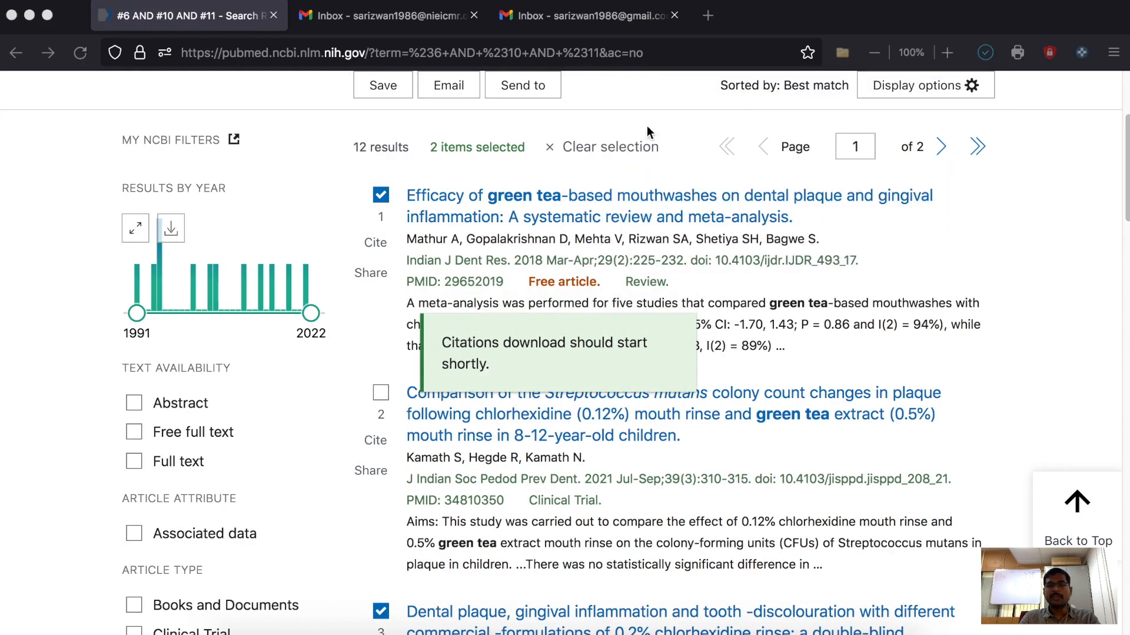
{"action": "left_click_drag", "start_coordinate": [683, 403], "coordinate": [956, 634]}
{"action": "left_click_drag", "start_coordinate": [105, 48], "coordinate": [696, 477]}
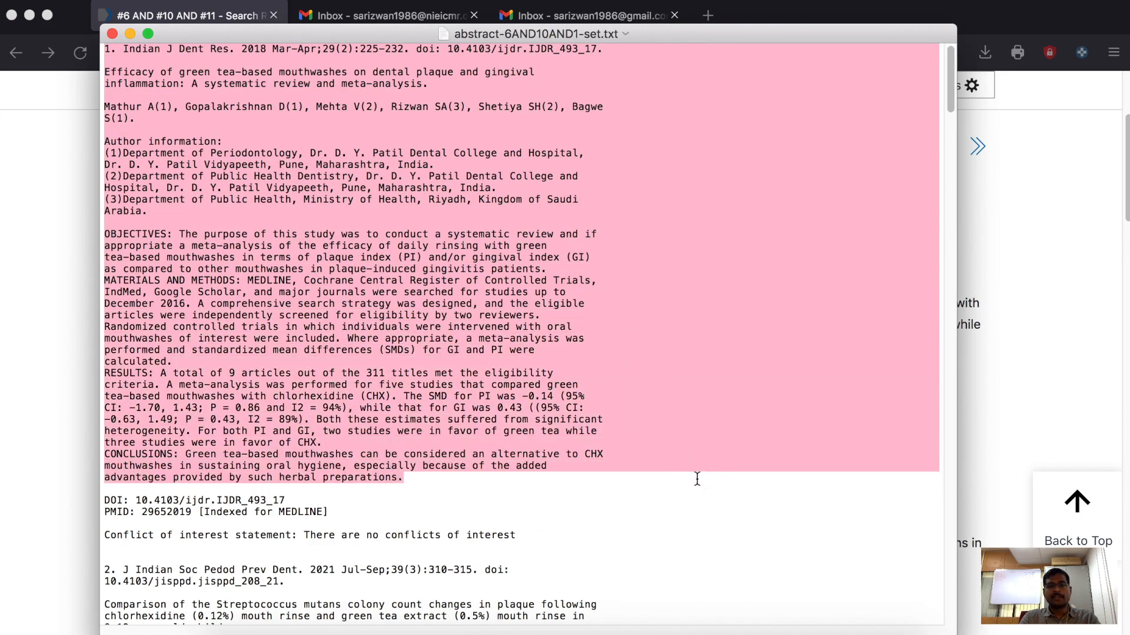
{"action": "left_click", "coordinate": [638, 266]}
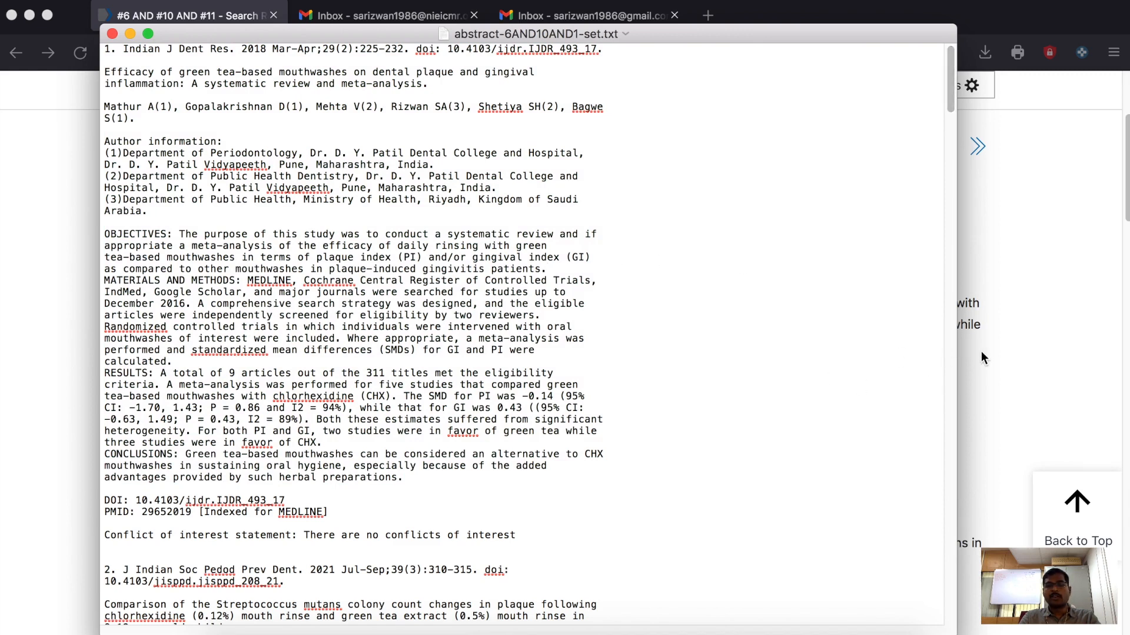
{"action": "left_click", "coordinate": [113, 34]}
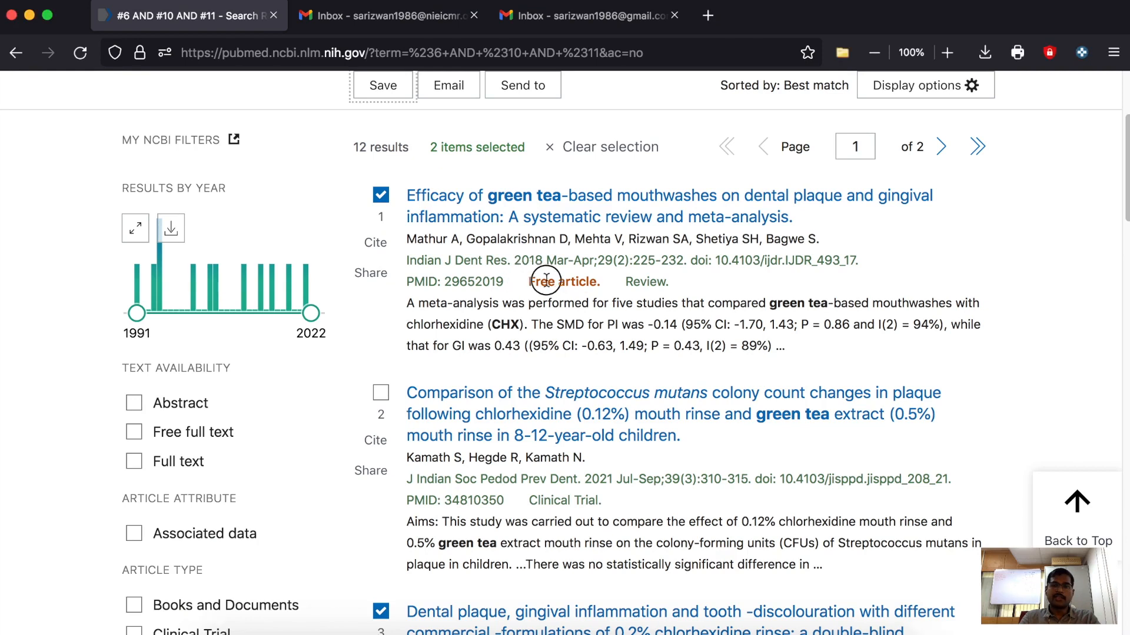
Step: Highlight the Free article label of the first result to examine its full-text availability
{"action": "left_click_drag", "start_coordinate": [524, 281], "coordinate": [598, 281]}
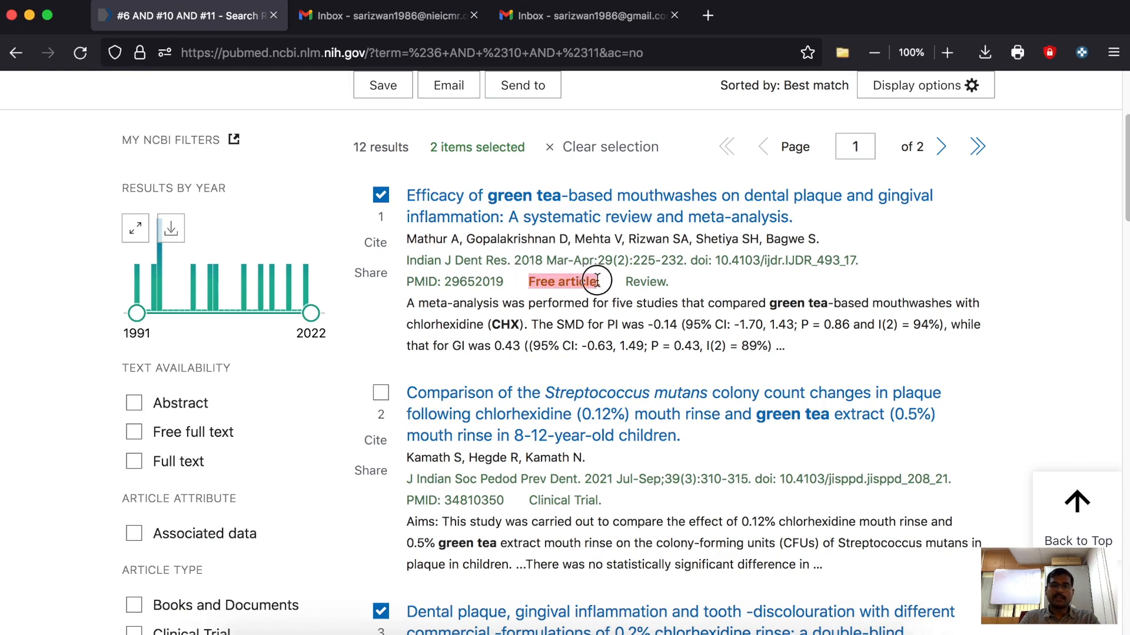
{"action": "double_click", "coordinate": [607, 283]}
{"action": "left_click", "coordinate": [554, 283]}
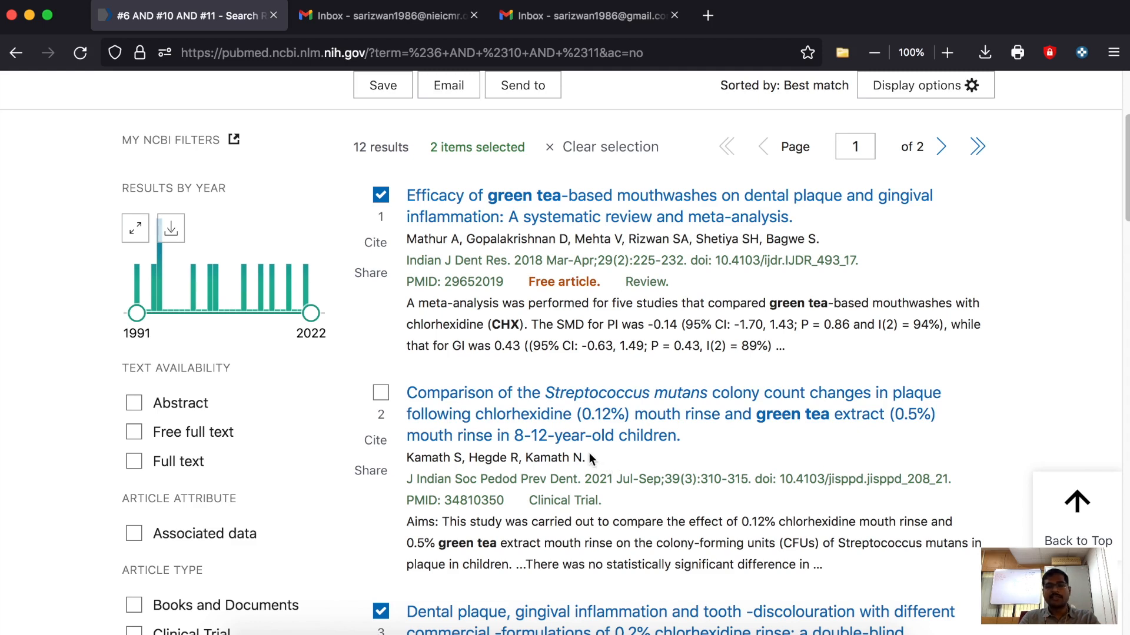
Step: Clear the result selection and open the Email citations form with its recipient field emptied
{"action": "scroll", "coordinate": [589, 454], "scroll_direction": "up", "scroll_amount": 3}
{"action": "left_click", "coordinate": [604, 310]}
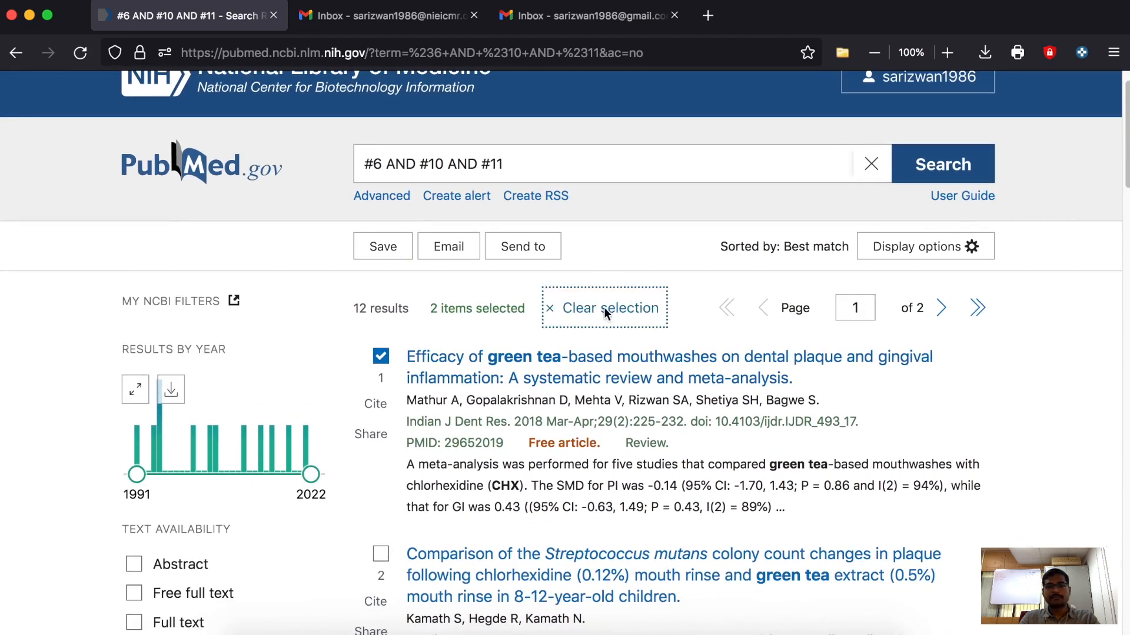
{"action": "left_click", "coordinate": [459, 257]}
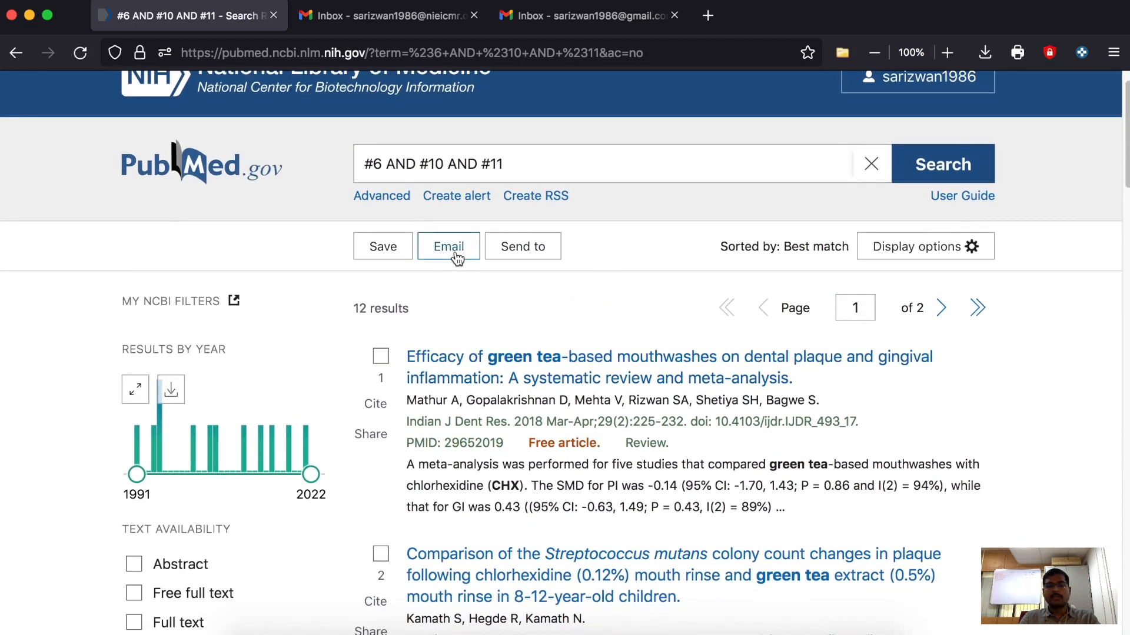
{"action": "left_click_drag", "start_coordinate": [669, 461], "coordinate": [282, 436]}
{"action": "key", "text": "BackSpace"}
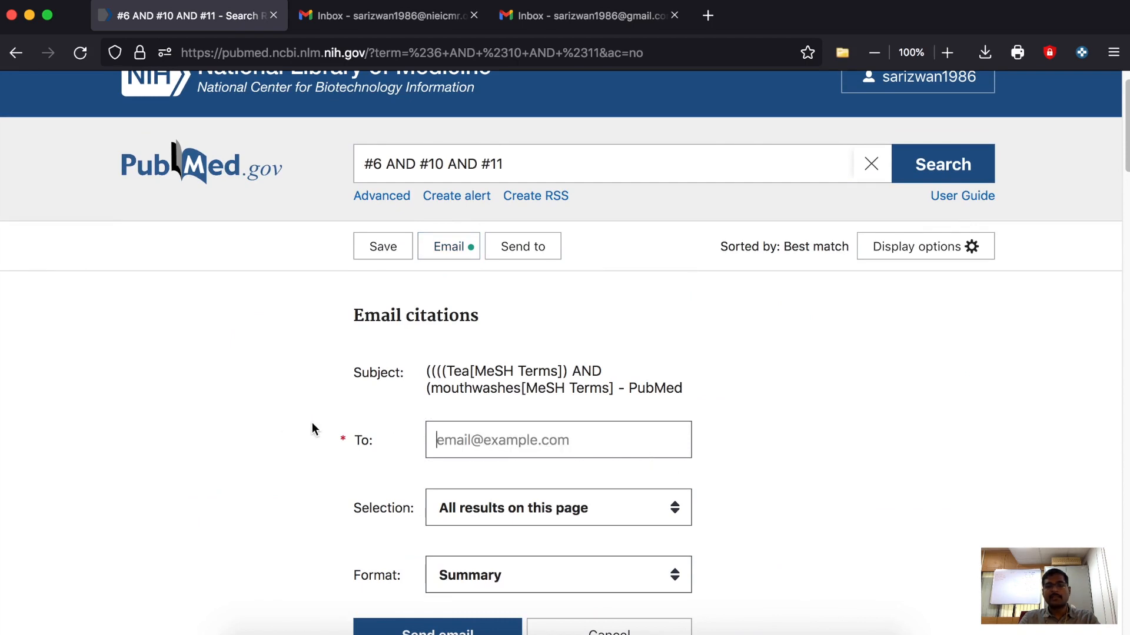
Step: Review the Selection and Format choices offered in the Email citations form
{"action": "scroll", "coordinate": [312, 422], "scroll_direction": "down", "scroll_amount": 5}
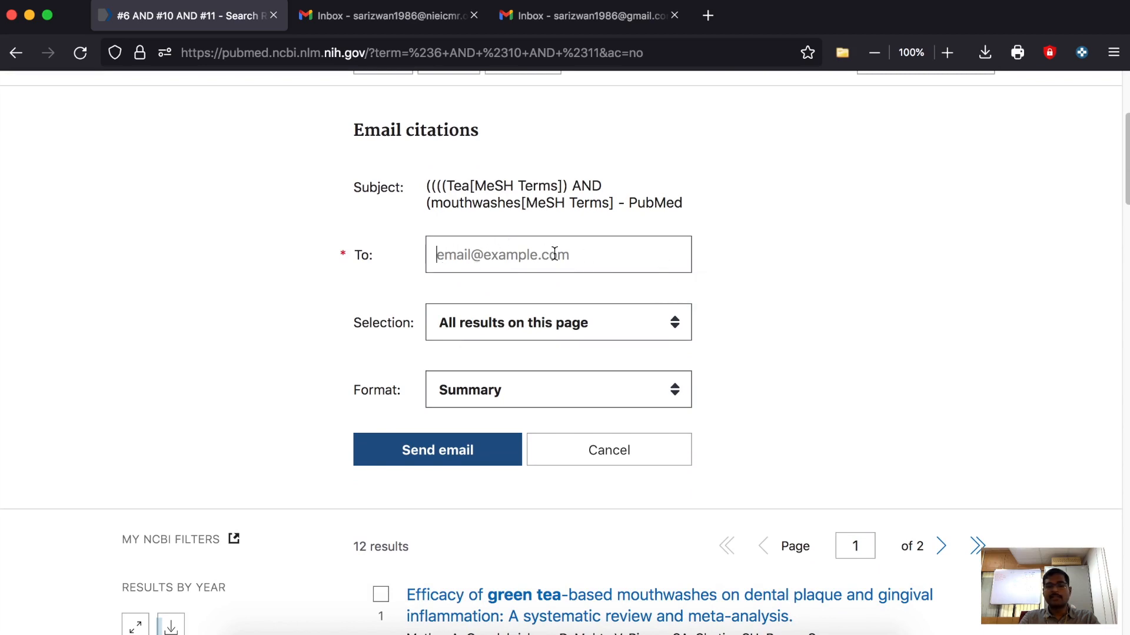
{"action": "left_click", "coordinate": [549, 333]}
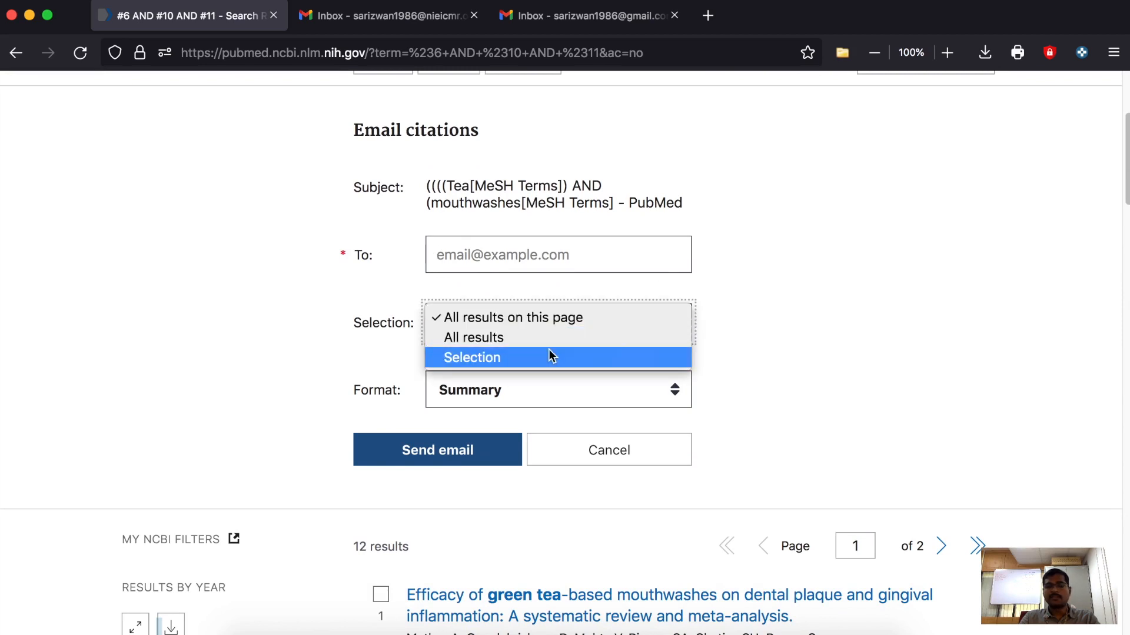
{"action": "left_click", "coordinate": [689, 395]}
{"action": "left_click", "coordinate": [646, 392]}
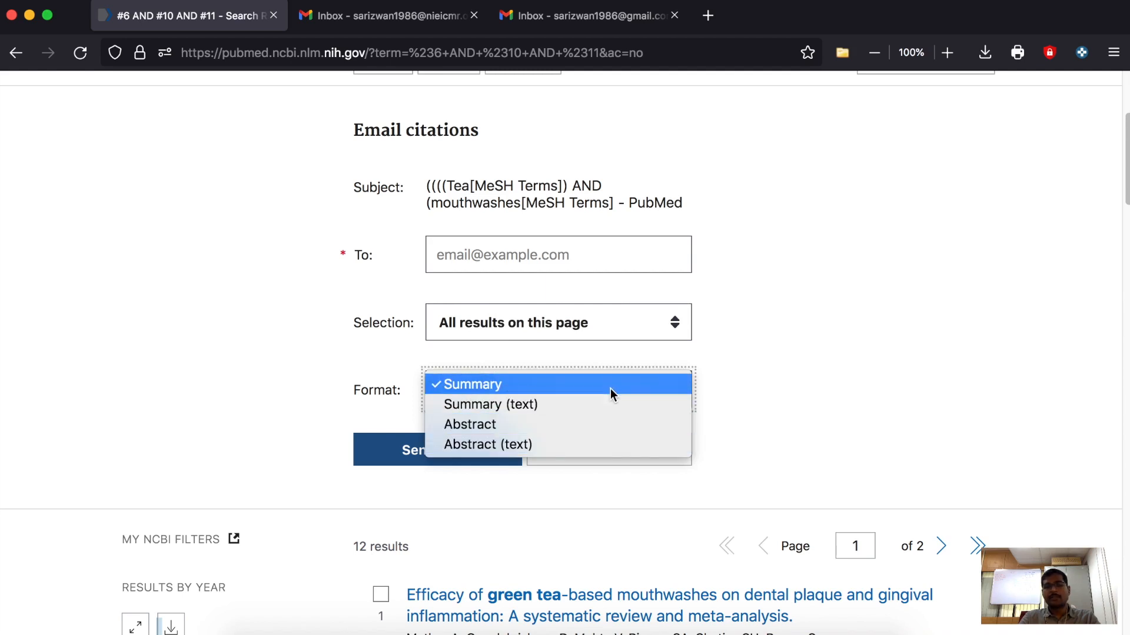
{"action": "left_click", "coordinate": [828, 386]}
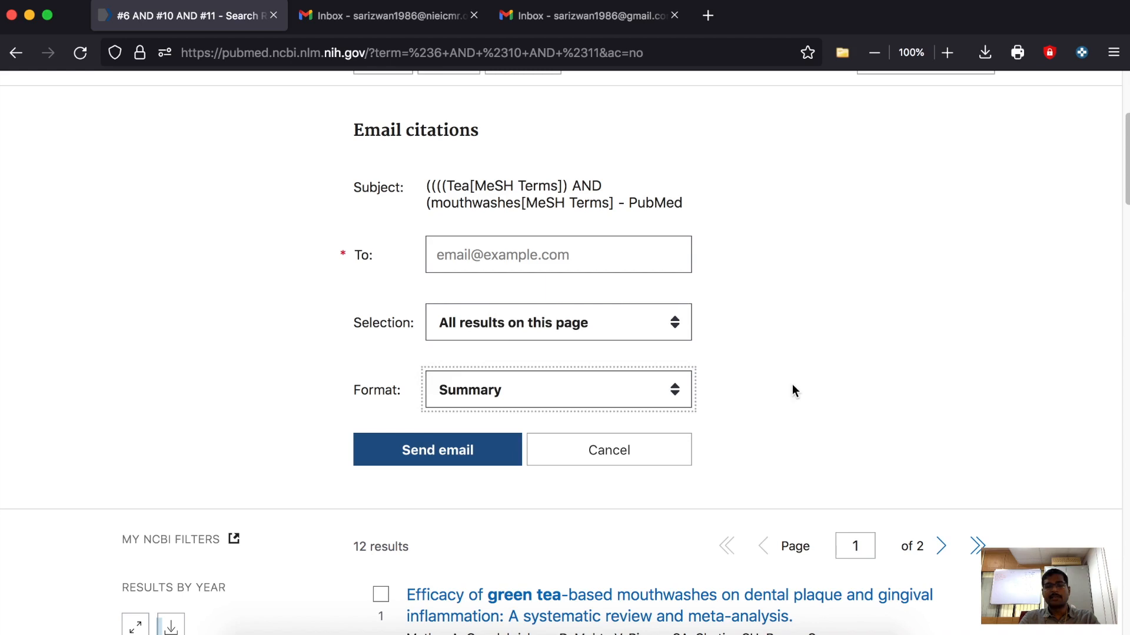
{"action": "scroll", "coordinate": [638, 406], "scroll_direction": "up", "scroll_amount": 3}
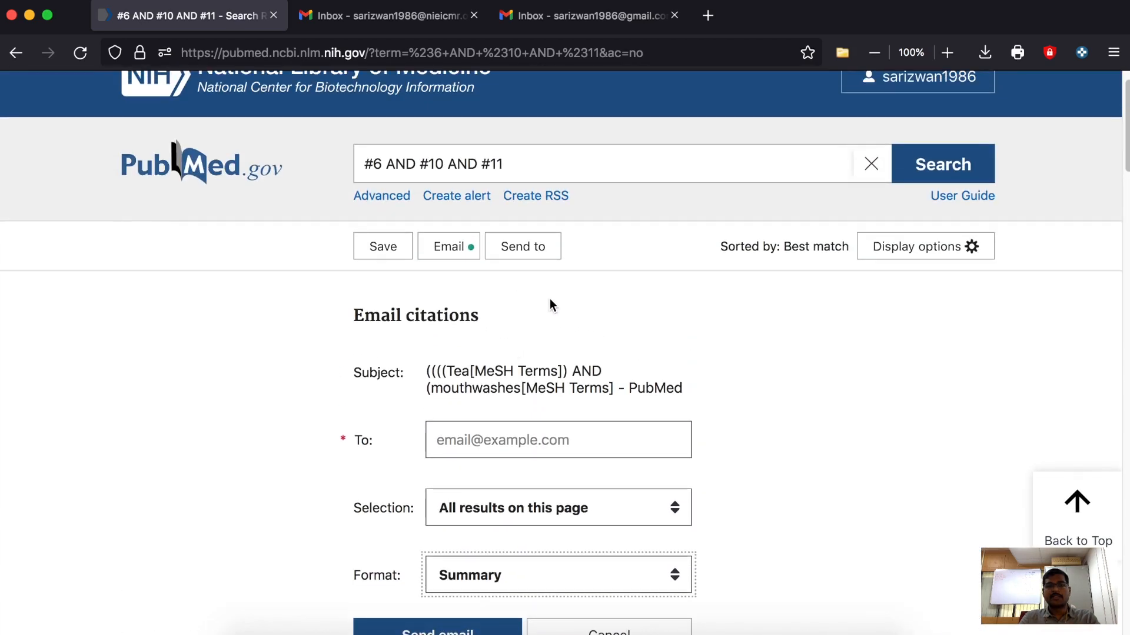
Step: Look over the Send to destinations and cancel the Email citations form without sending anything
{"action": "left_click", "coordinate": [534, 250]}
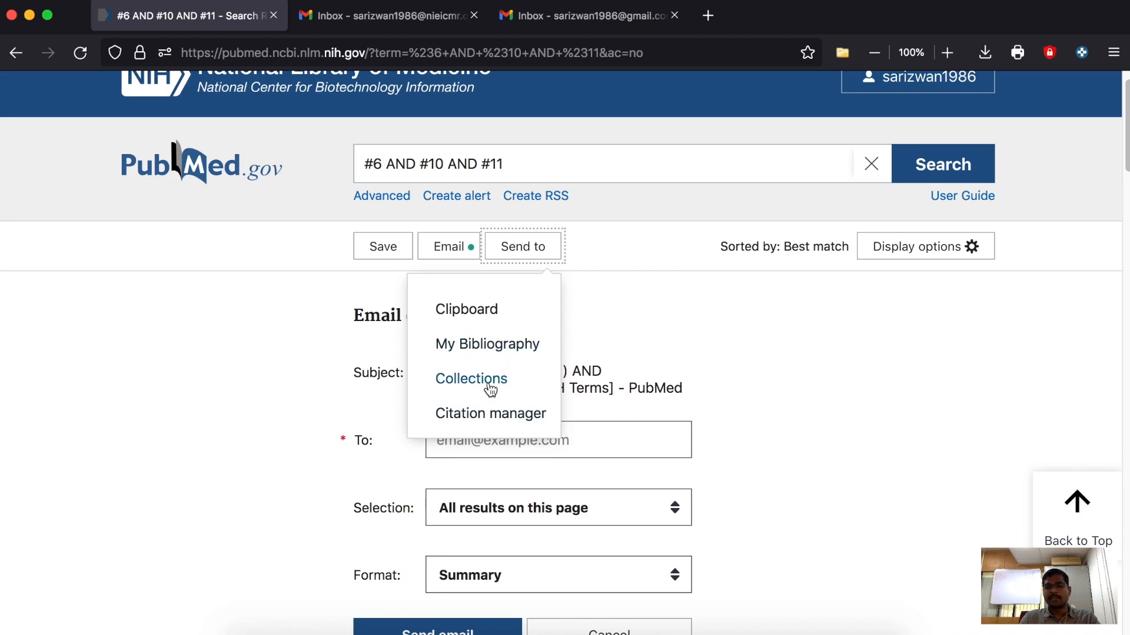
{"action": "left_click", "coordinate": [620, 347]}
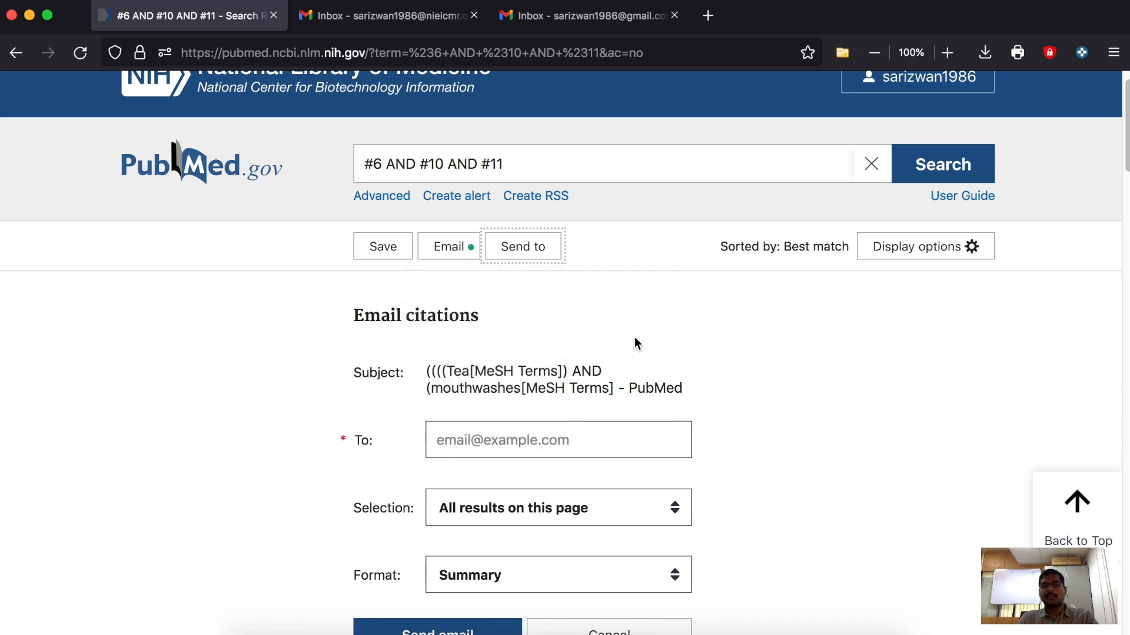
{"action": "scroll", "coordinate": [513, 333], "scroll_direction": "down", "scroll_amount": 2}
{"action": "scroll", "coordinate": [512, 336], "scroll_direction": "down", "scroll_amount": 4}
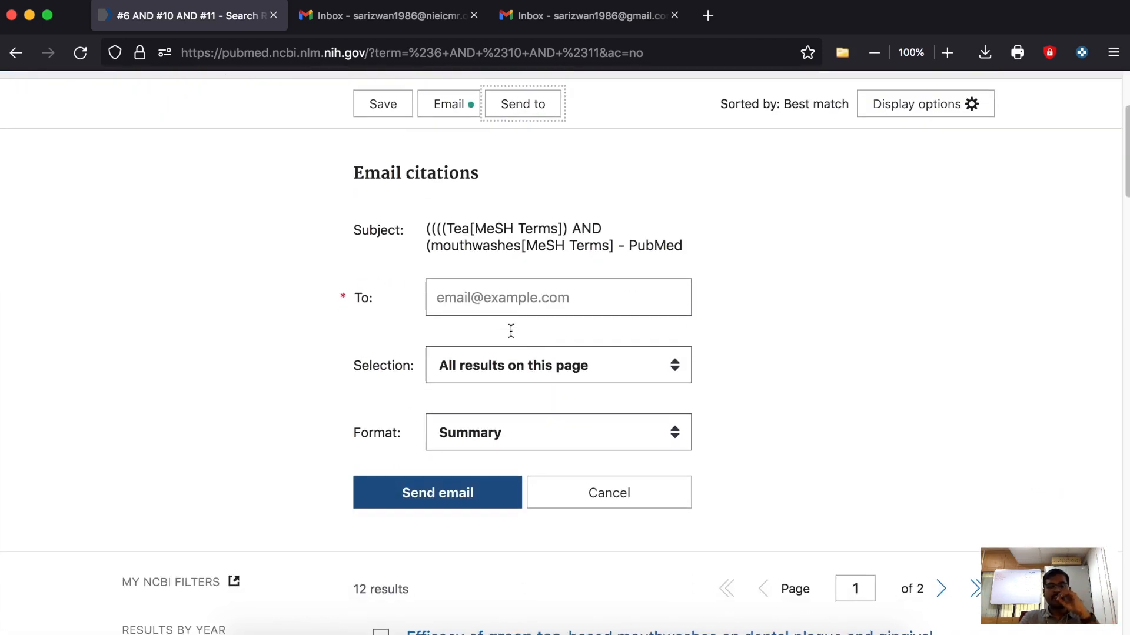
{"action": "scroll", "coordinate": [510, 330], "scroll_direction": "down", "scroll_amount": 1}
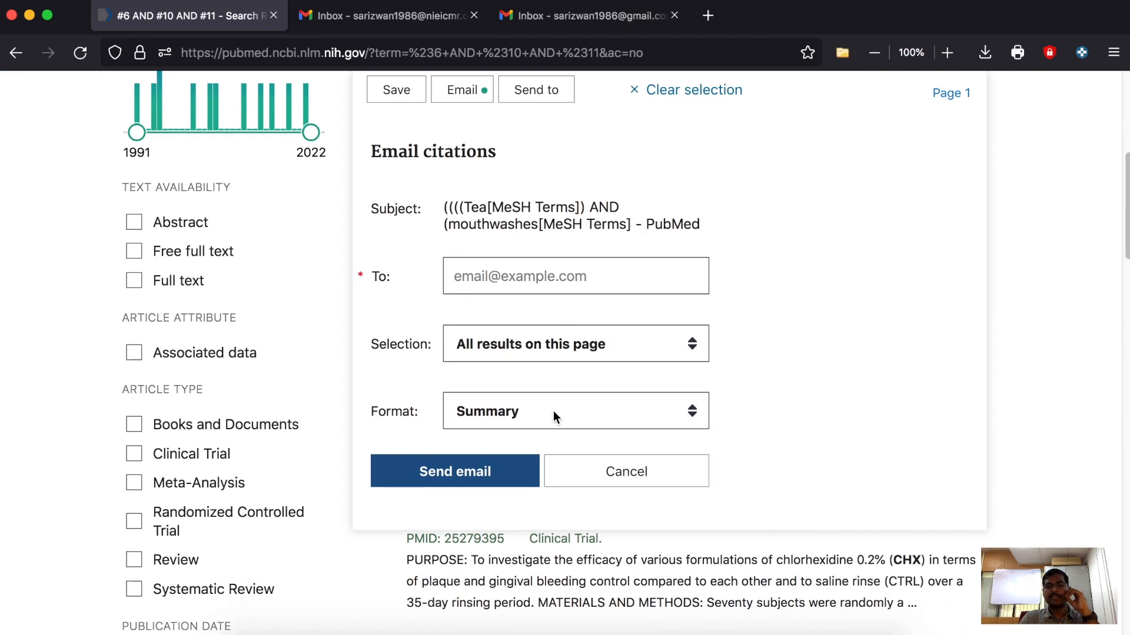
{"action": "scroll", "coordinate": [553, 411], "scroll_direction": "up", "scroll_amount": 5}
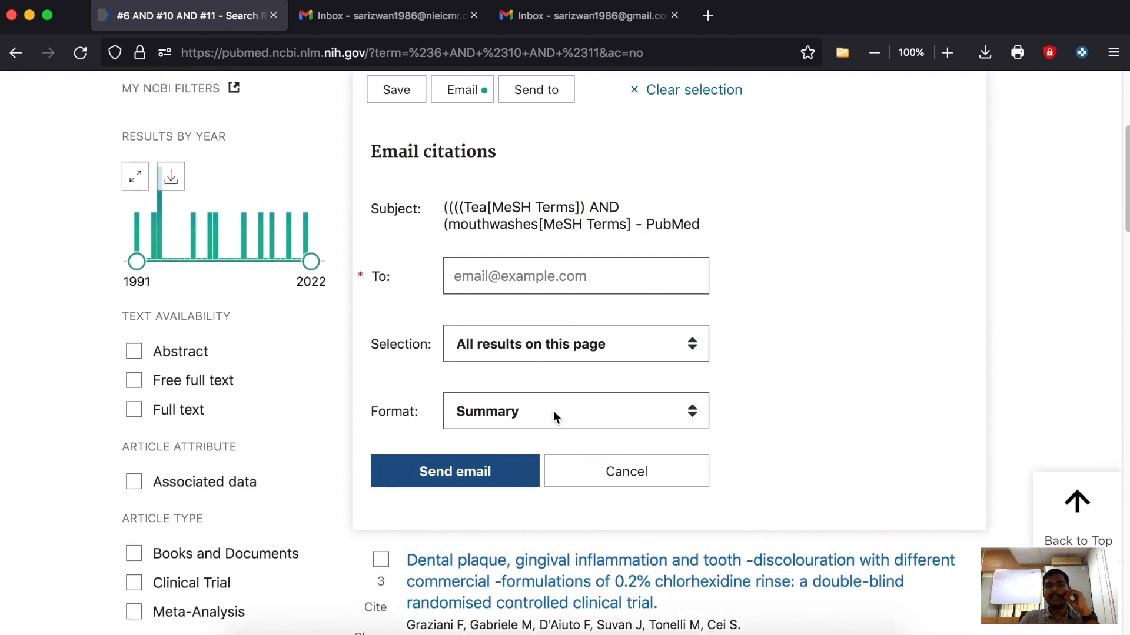
{"action": "double_click", "coordinate": [607, 238]}
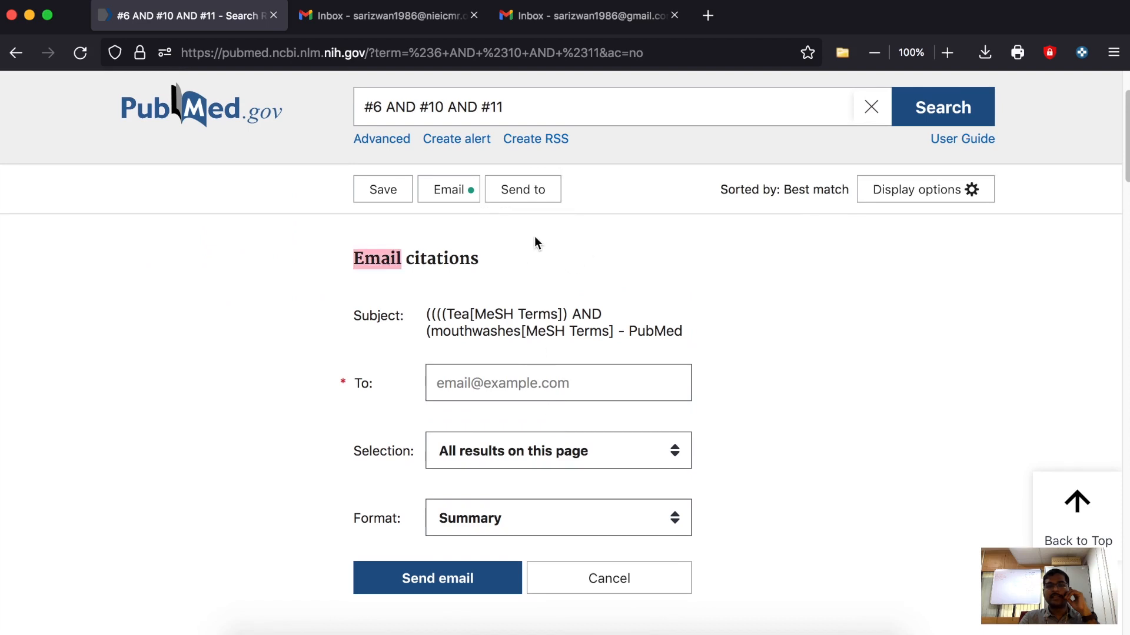
{"action": "left_click", "coordinate": [643, 580]}
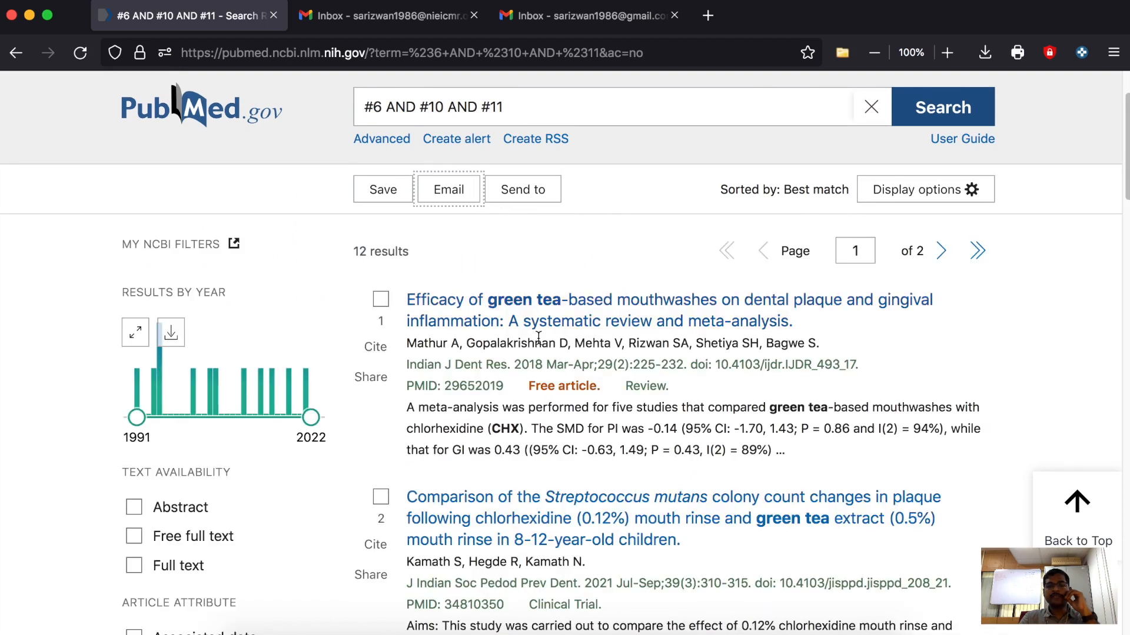
Step: View the account options for the logged-in profile and return to the search results
{"action": "scroll", "coordinate": [538, 338], "scroll_direction": "up", "scroll_amount": 3}
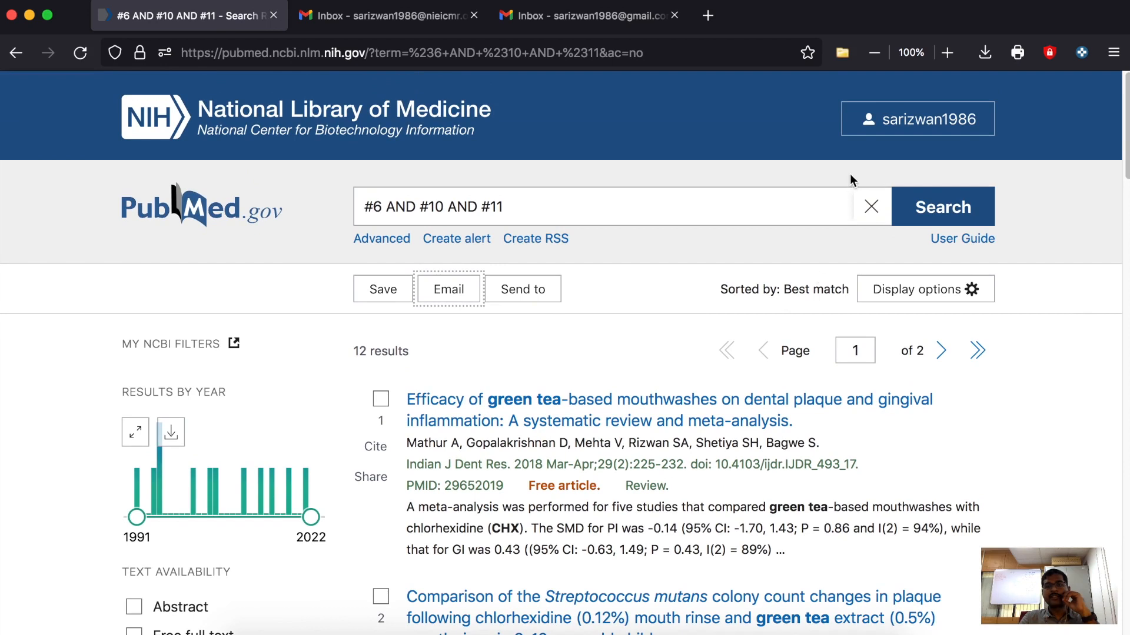
{"action": "left_click", "coordinate": [912, 132]}
{"action": "left_click", "coordinate": [914, 127]}
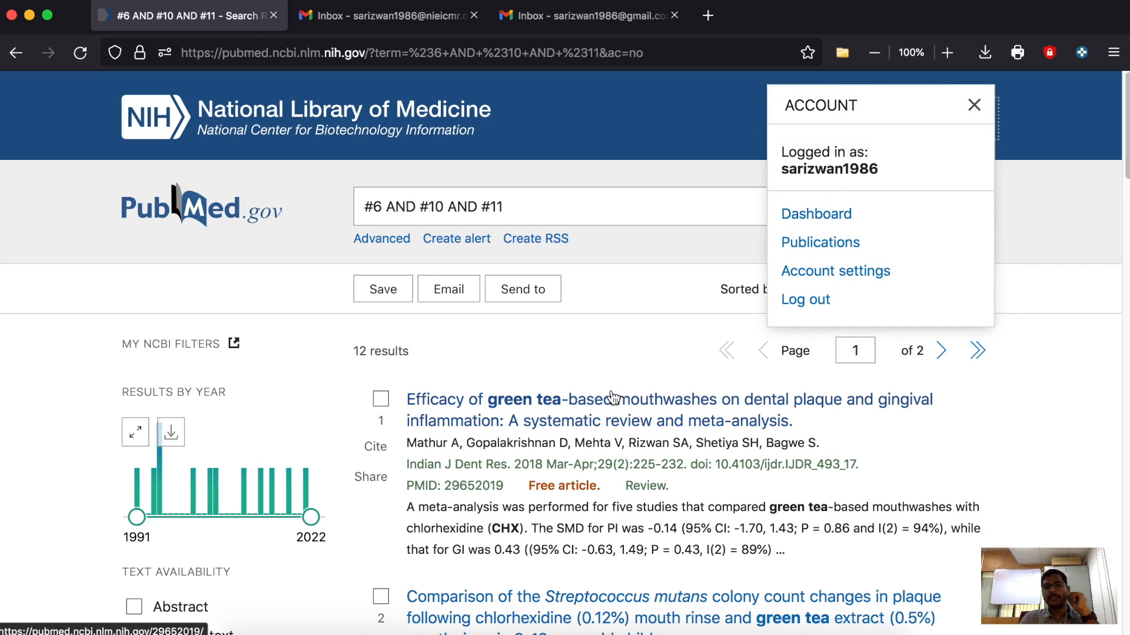
{"action": "left_click", "coordinate": [609, 349]}
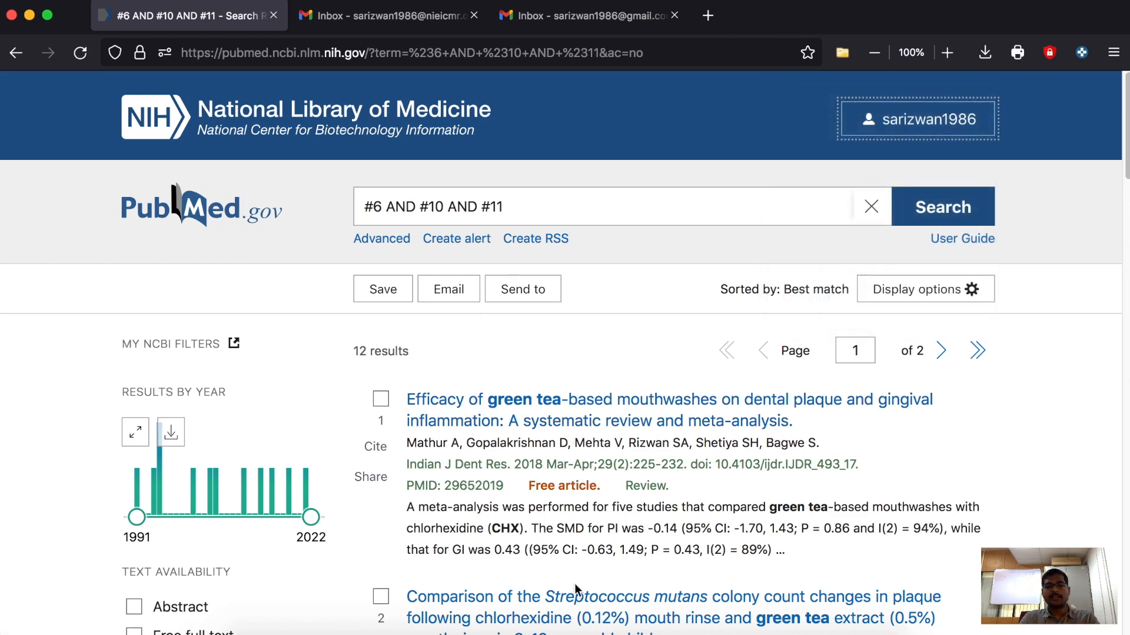
{"action": "left_click", "coordinate": [564, 619]}
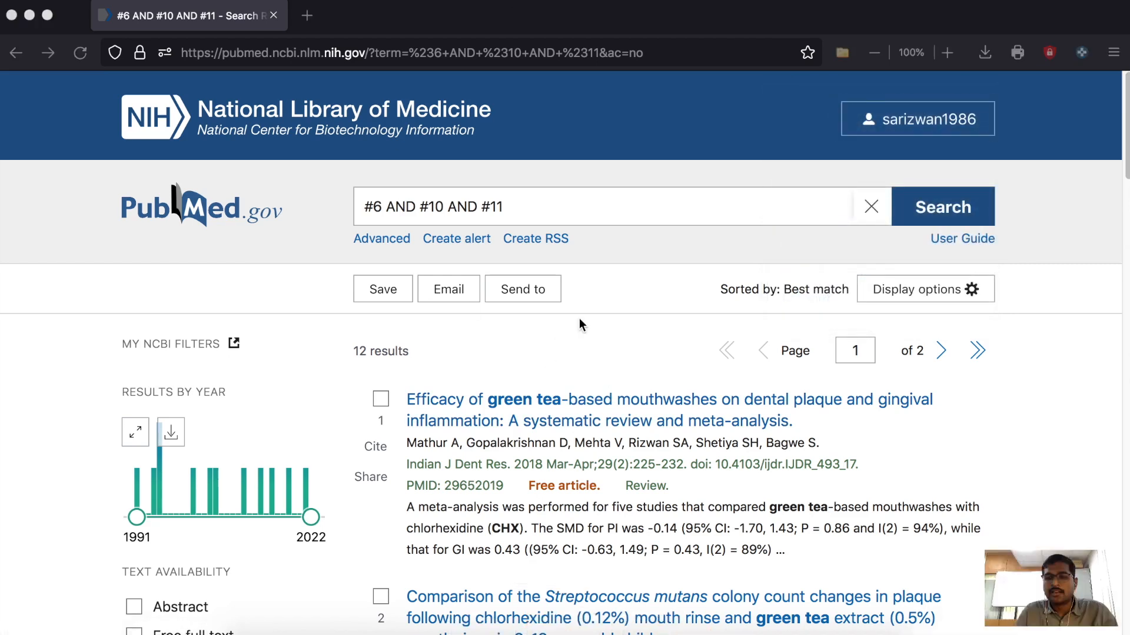
Step: Send the search results to Collections, with the selection set to All results
{"action": "left_click", "coordinate": [534, 294]}
{"action": "left_click", "coordinate": [534, 299]}
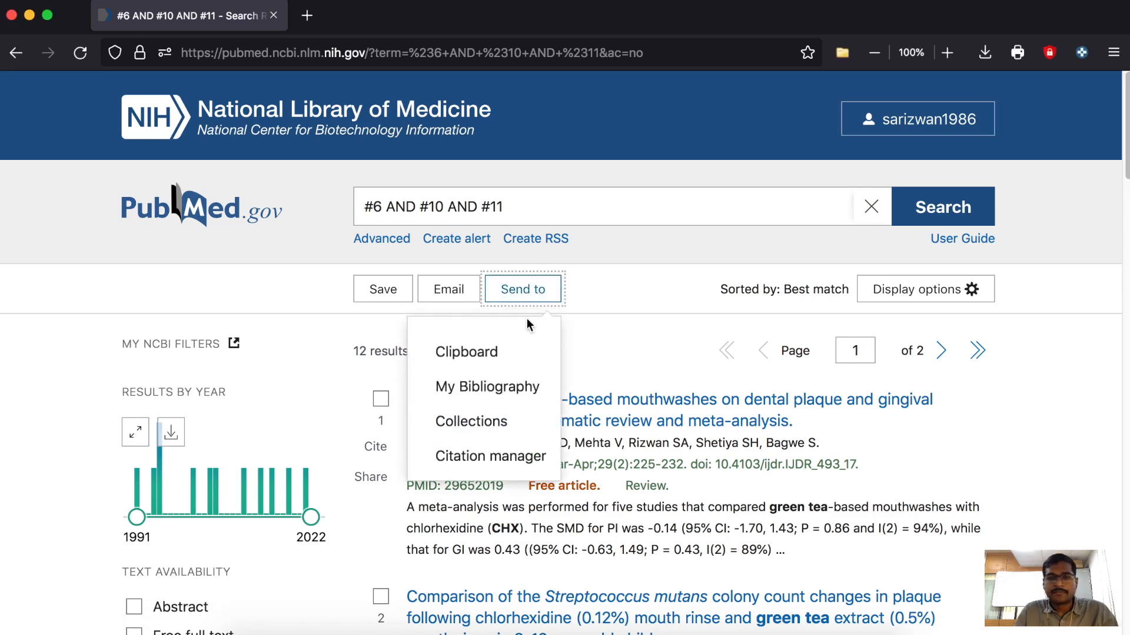
{"action": "left_click", "coordinate": [478, 424]}
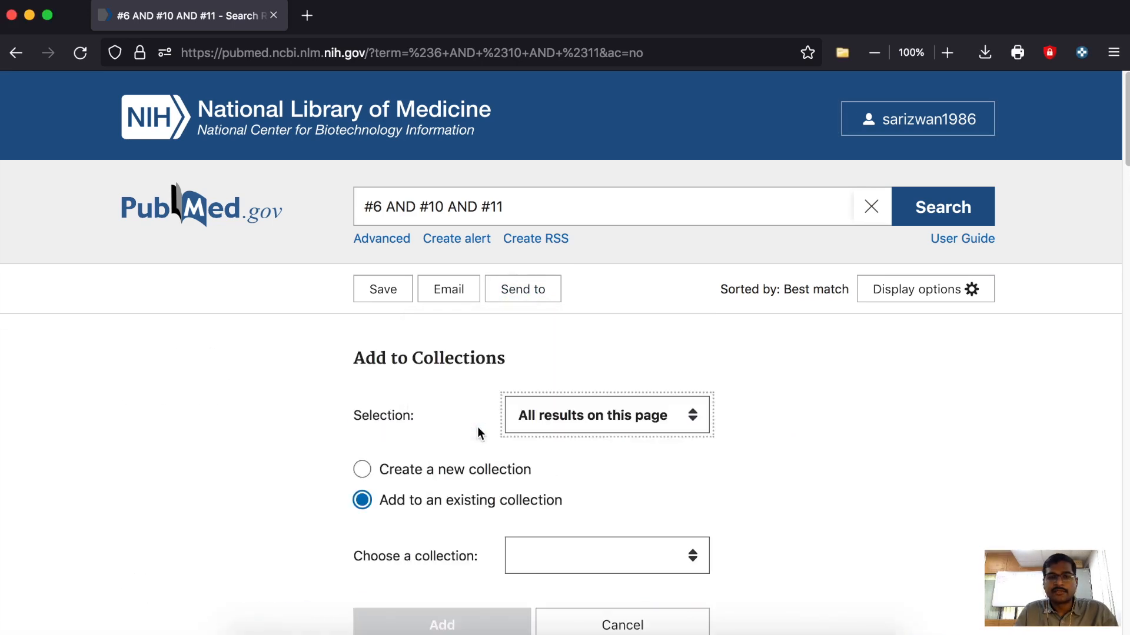
{"action": "scroll", "coordinate": [481, 423], "scroll_direction": "down", "scroll_amount": 4}
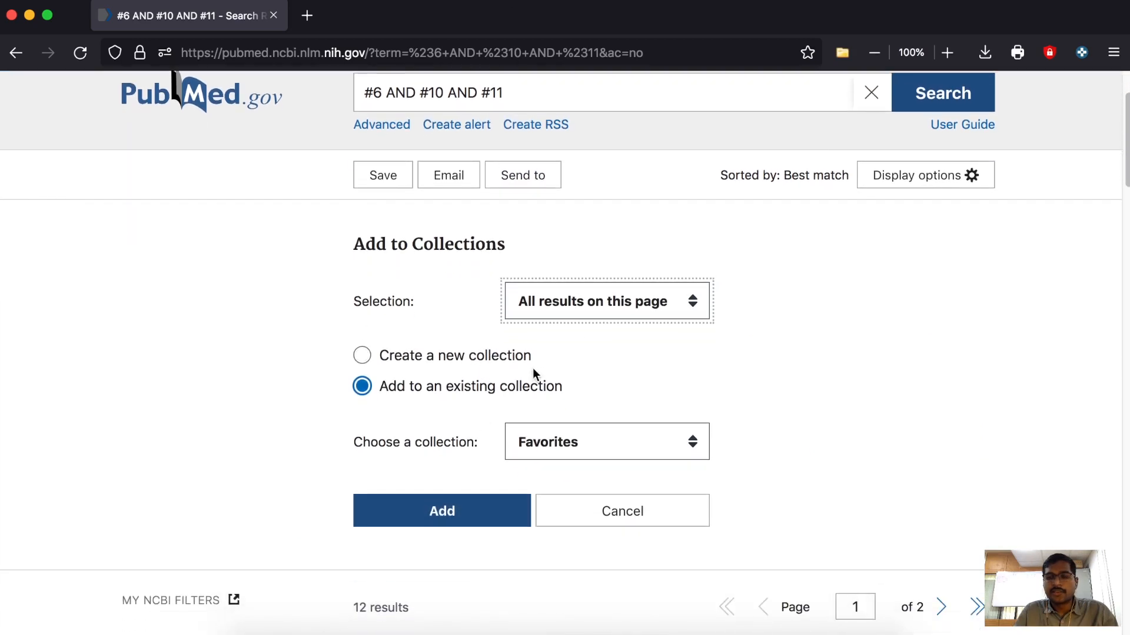
{"action": "left_click", "coordinate": [636, 303]}
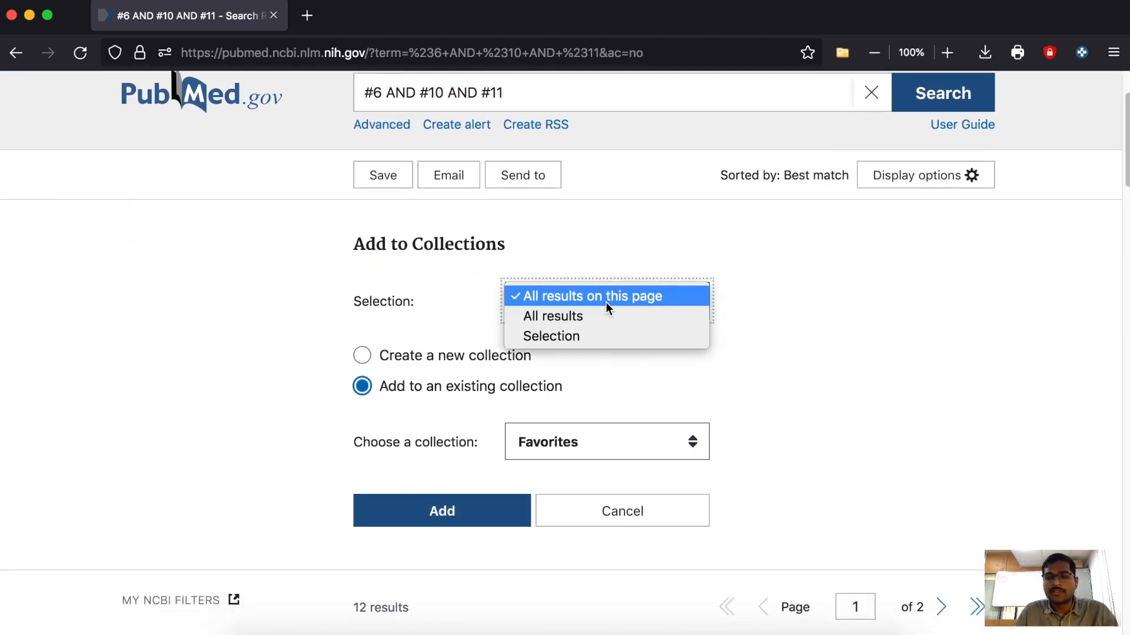
{"action": "left_click", "coordinate": [546, 315]}
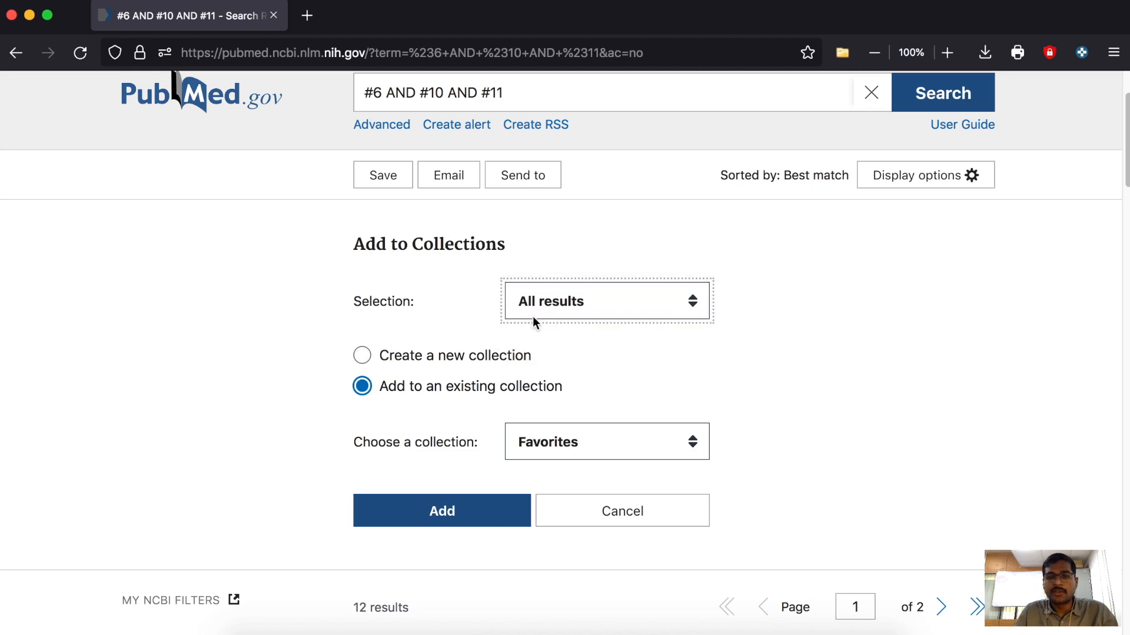
Step: Create a new collection named Greentea_demo and add the results to it
{"action": "left_click", "coordinate": [428, 367]}
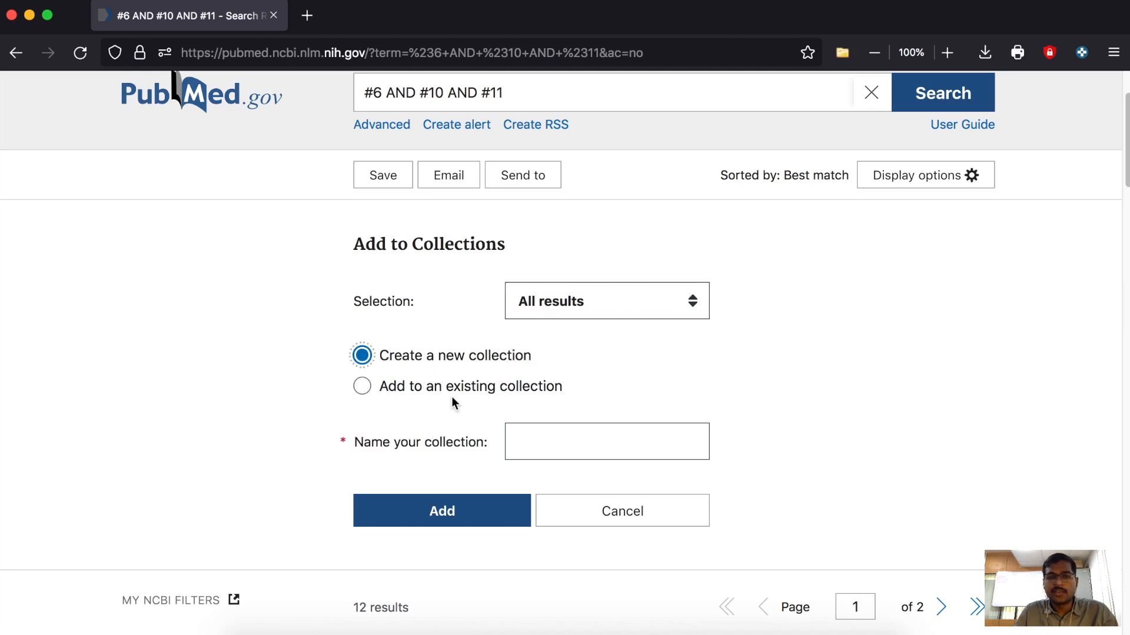
{"action": "left_click", "coordinate": [568, 449]}
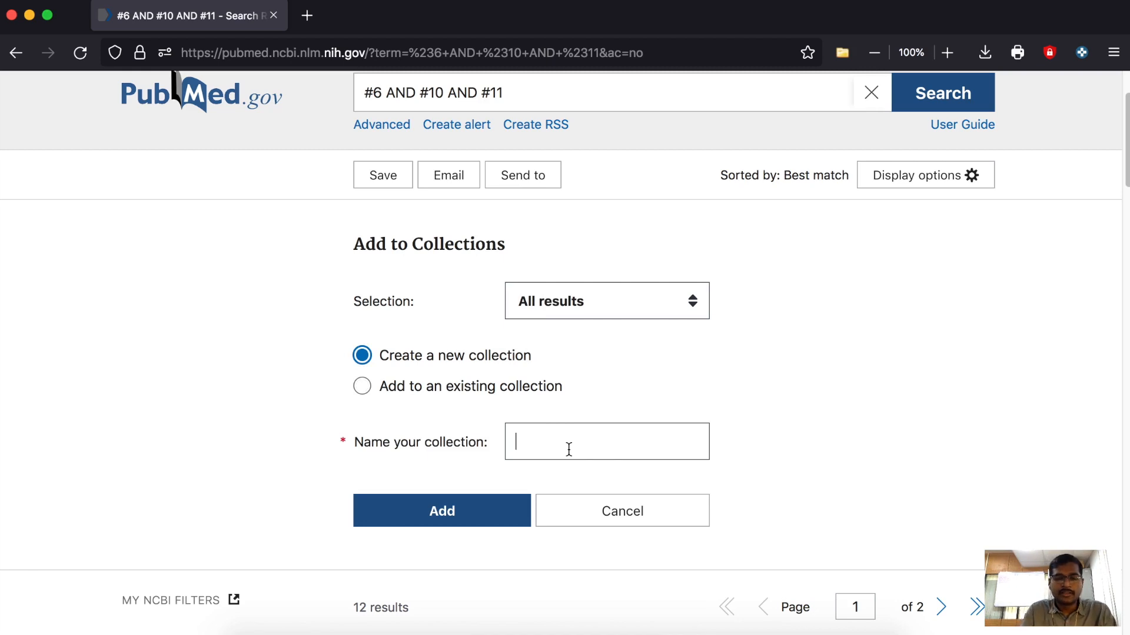
{"action": "type", "text": "Green"}
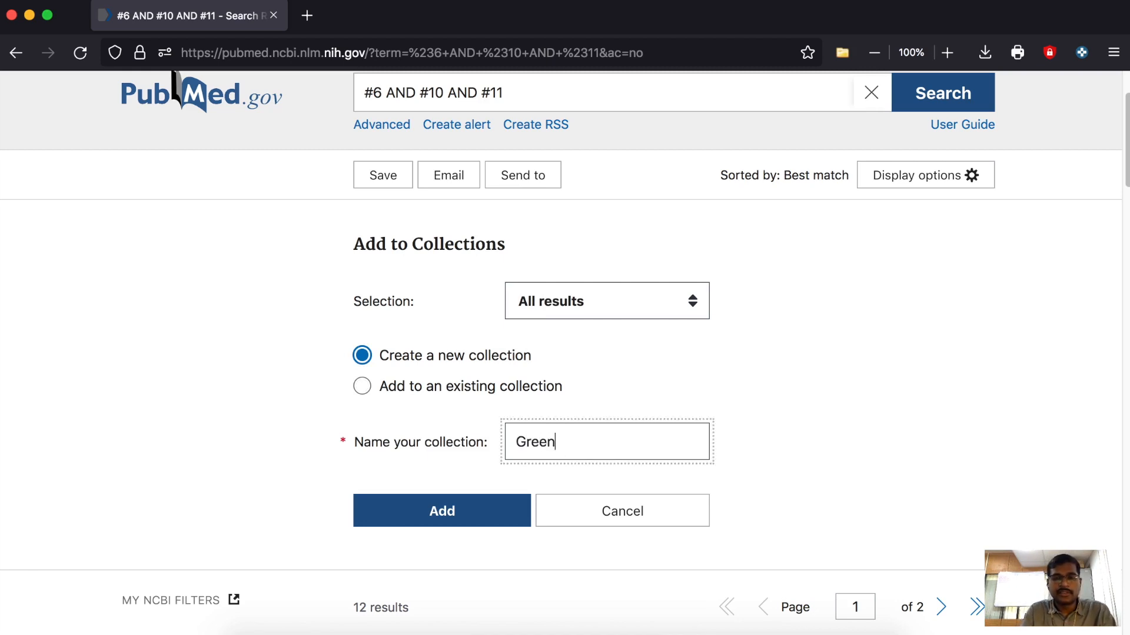
{"action": "type", "text": "tea_demo"}
{"action": "left_click", "coordinate": [466, 514]}
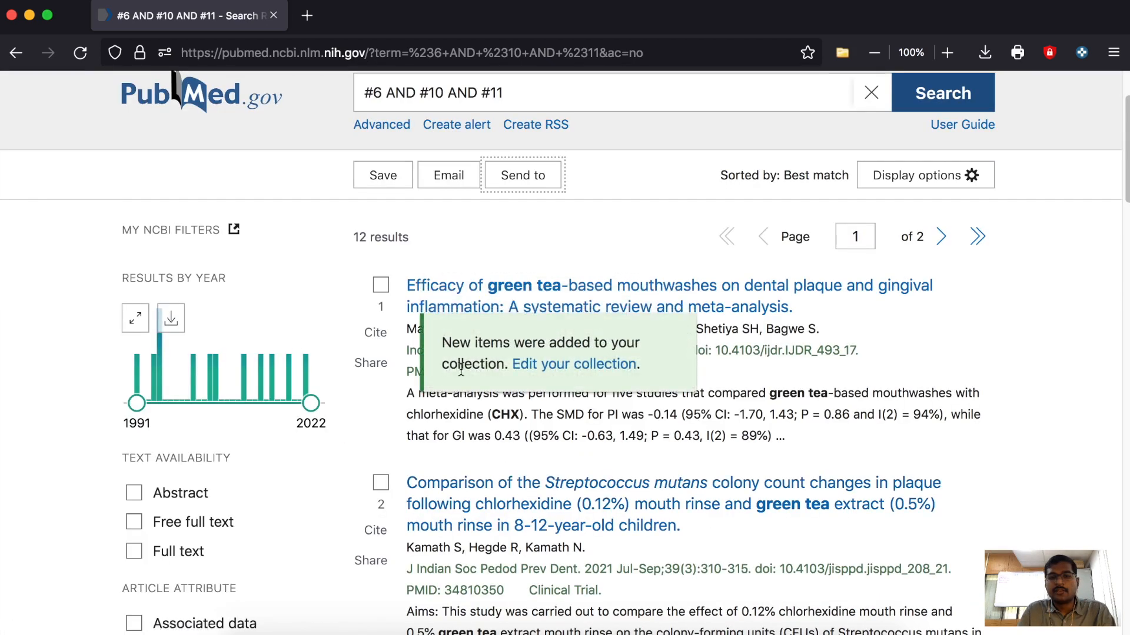
Step: Open the My NCBI dashboard of the logged-in account
{"action": "scroll", "coordinate": [500, 353], "scroll_direction": "up", "scroll_amount": 3}
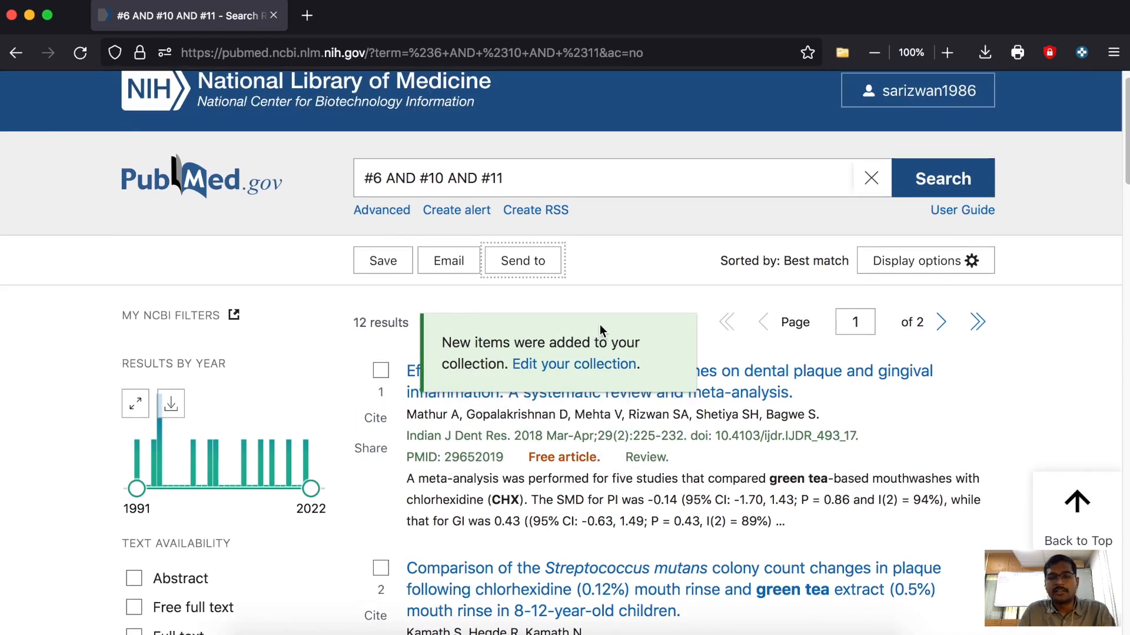
{"action": "scroll", "coordinate": [599, 323], "scroll_direction": "up", "scroll_amount": 1}
{"action": "left_click", "coordinate": [910, 117]}
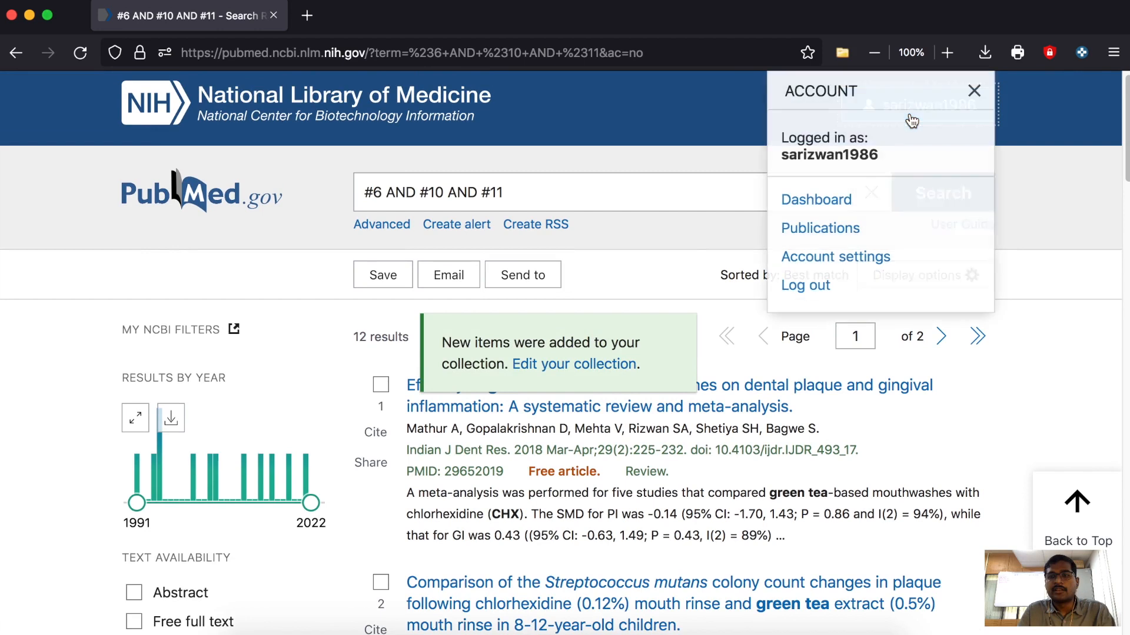
{"action": "left_click", "coordinate": [812, 203]}
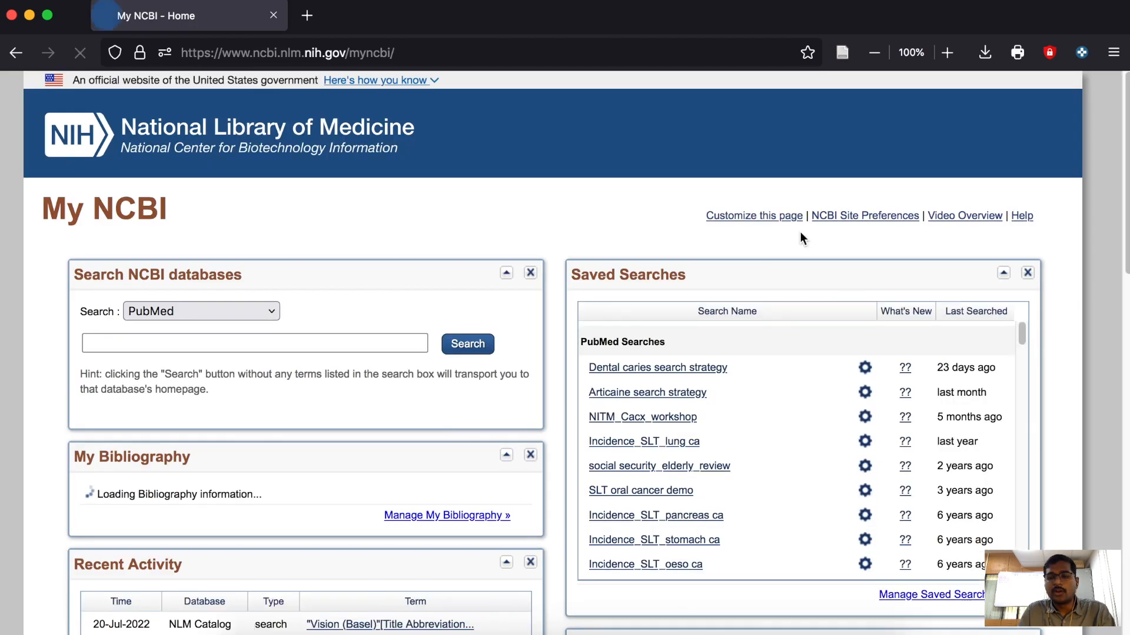
Step: Locate the Greentea_demo collection in the My NCBI Collections list and open it in a new browser tab
{"action": "scroll", "coordinate": [695, 276], "scroll_direction": "down", "scroll_amount": 1}
{"action": "scroll", "coordinate": [693, 279], "scroll_direction": "down", "scroll_amount": 10}
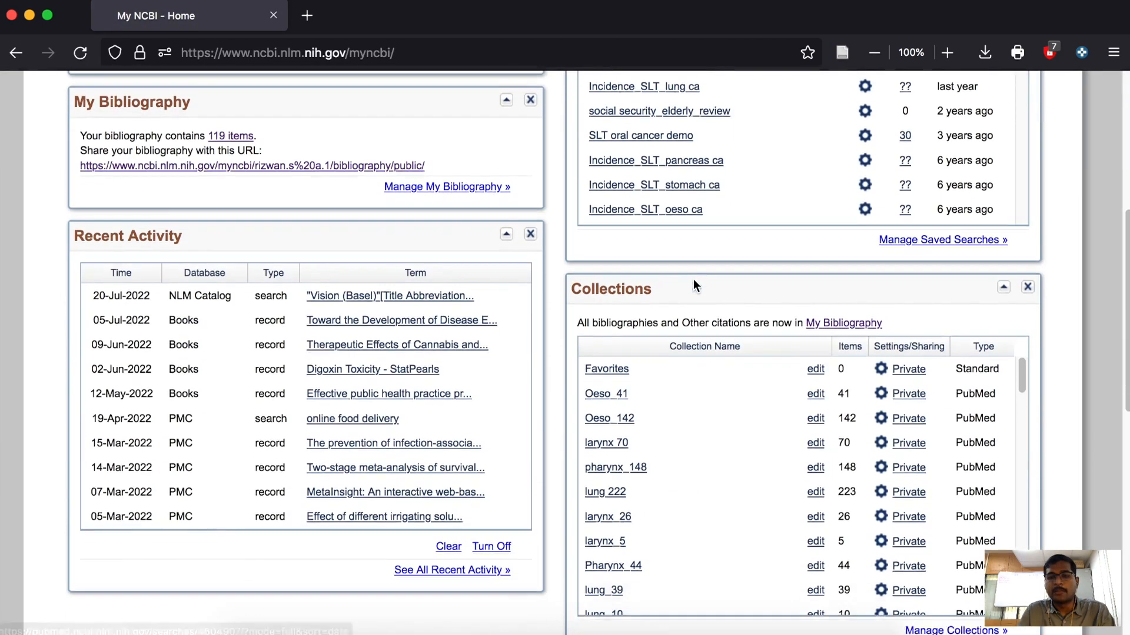
{"action": "scroll", "coordinate": [693, 279], "scroll_direction": "down", "scroll_amount": 1}
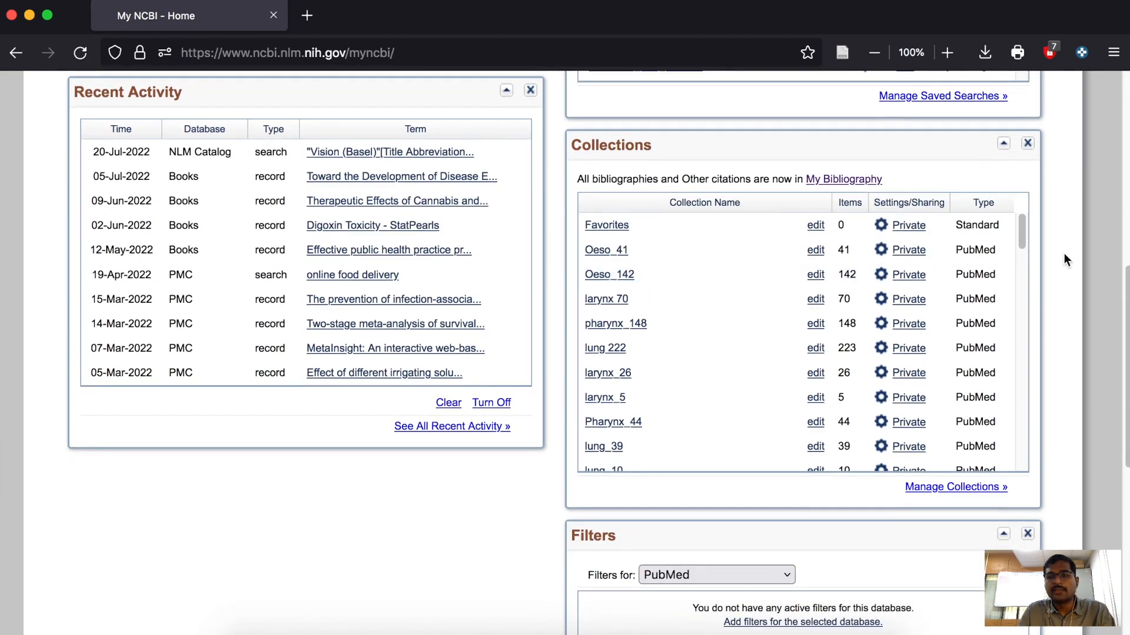
{"action": "left_click_drag", "start_coordinate": [1018, 235], "coordinate": [1030, 463]}
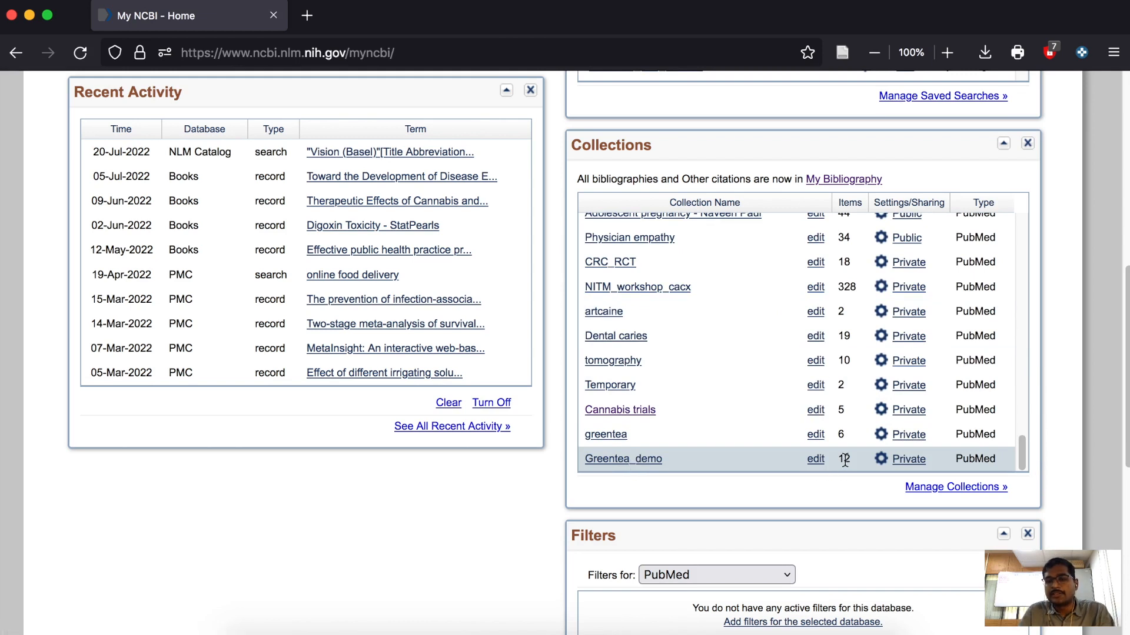
{"action": "right_click", "coordinate": [645, 464]}
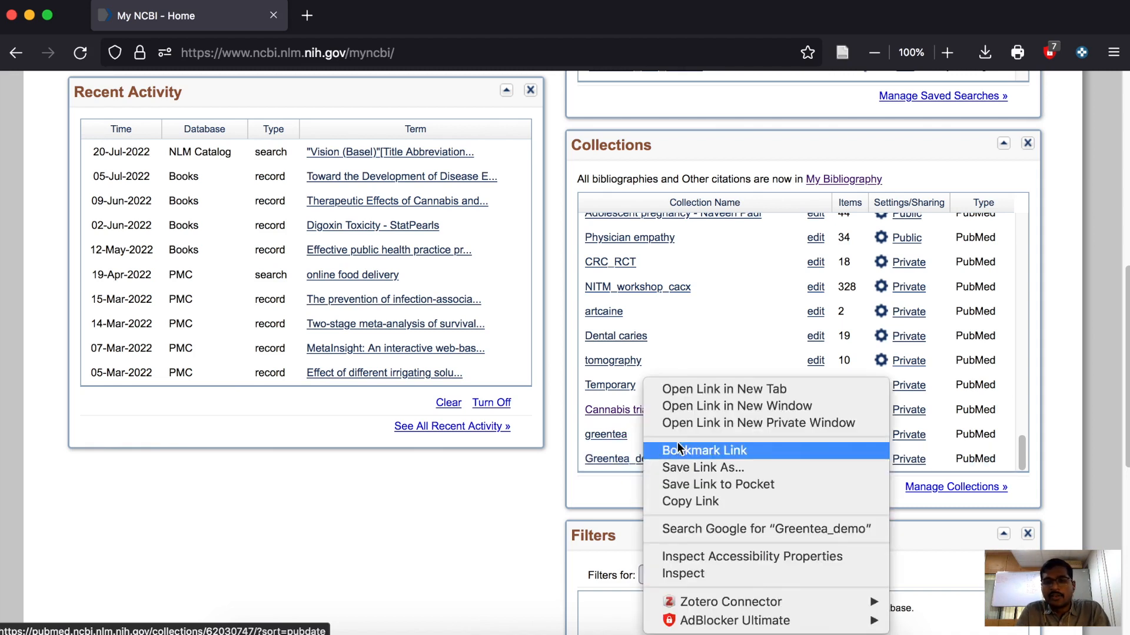
{"action": "left_click", "coordinate": [710, 397]}
{"action": "left_click", "coordinate": [387, 24]}
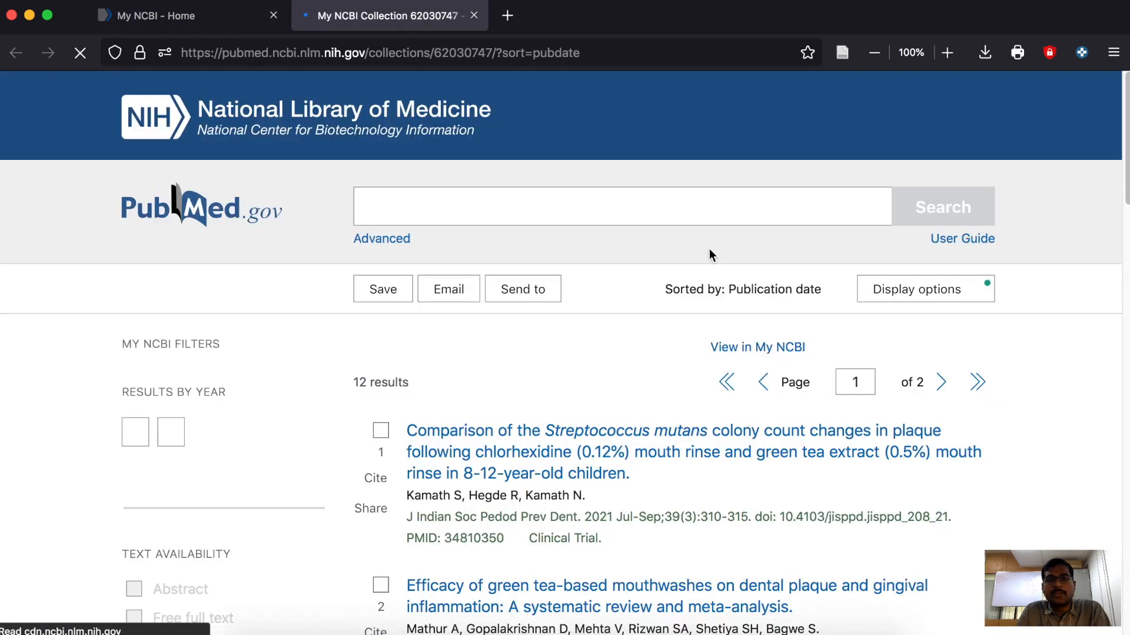
Step: Examine the Greentea_demo collection's title and look through its list of saved citations
{"action": "left_click_drag", "start_coordinate": [354, 344], "coordinate": [690, 345]}
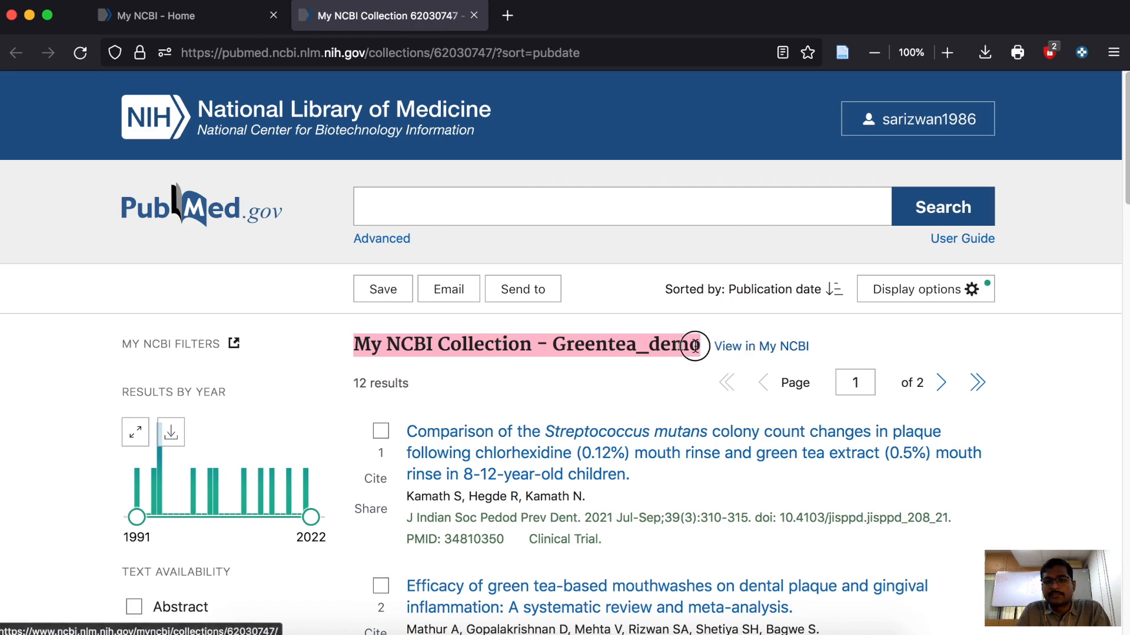
{"action": "left_click", "coordinate": [534, 346]}
{"action": "left_click_drag", "start_coordinate": [552, 346], "coordinate": [695, 348]}
{"action": "scroll", "coordinate": [574, 388], "scroll_direction": "down", "scroll_amount": 5}
{"action": "scroll", "coordinate": [573, 388], "scroll_direction": "up", "scroll_amount": 5}
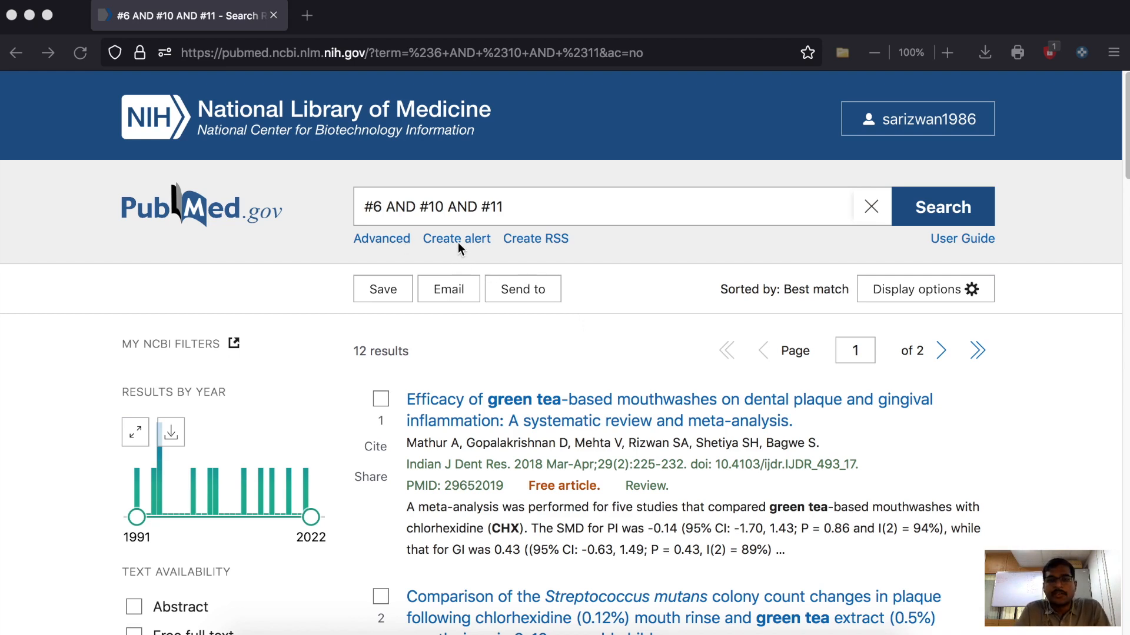
Step: Create an alert for the current PubMed search and name the saved search greentea_updates
{"action": "left_click", "coordinate": [466, 257]}
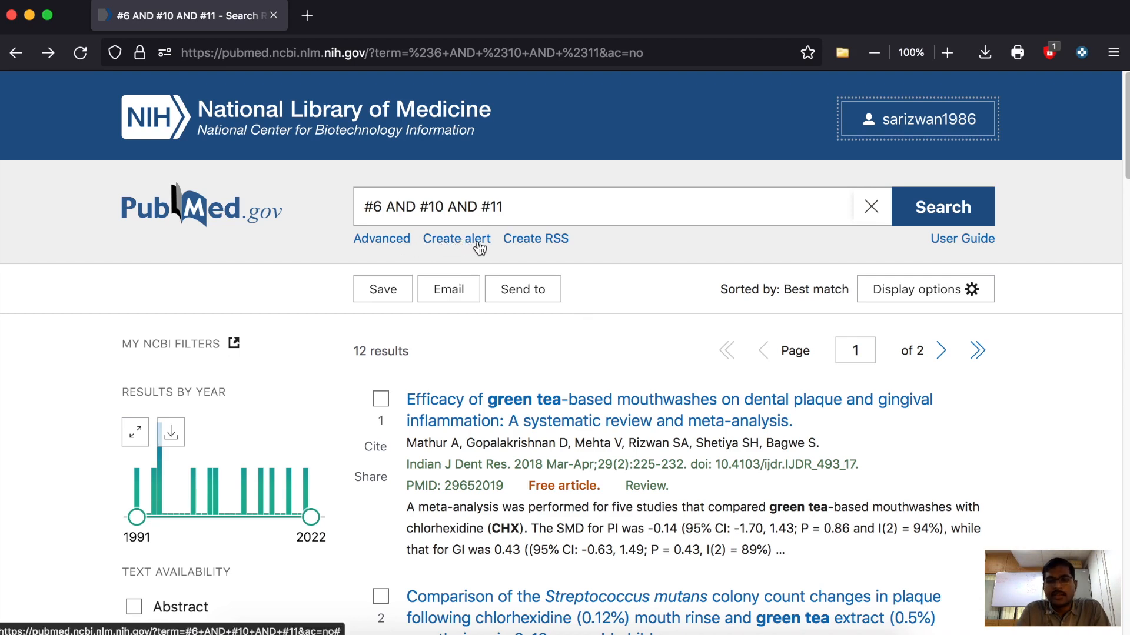
{"action": "left_click", "coordinate": [478, 246]}
{"action": "scroll", "coordinate": [581, 379], "scroll_direction": "down", "scroll_amount": 1}
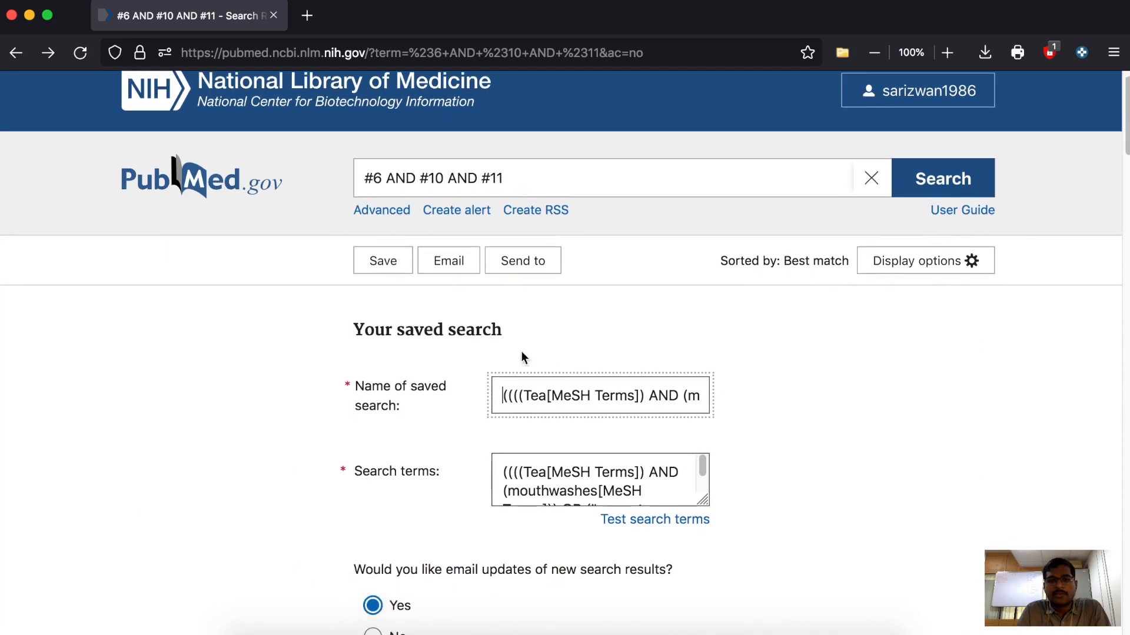
{"action": "scroll", "coordinate": [521, 352], "scroll_direction": "down", "scroll_amount": 1}
{"action": "left_click_drag", "start_coordinate": [501, 368], "coordinate": [764, 365]}
{"action": "key", "text": "BackSpace"}
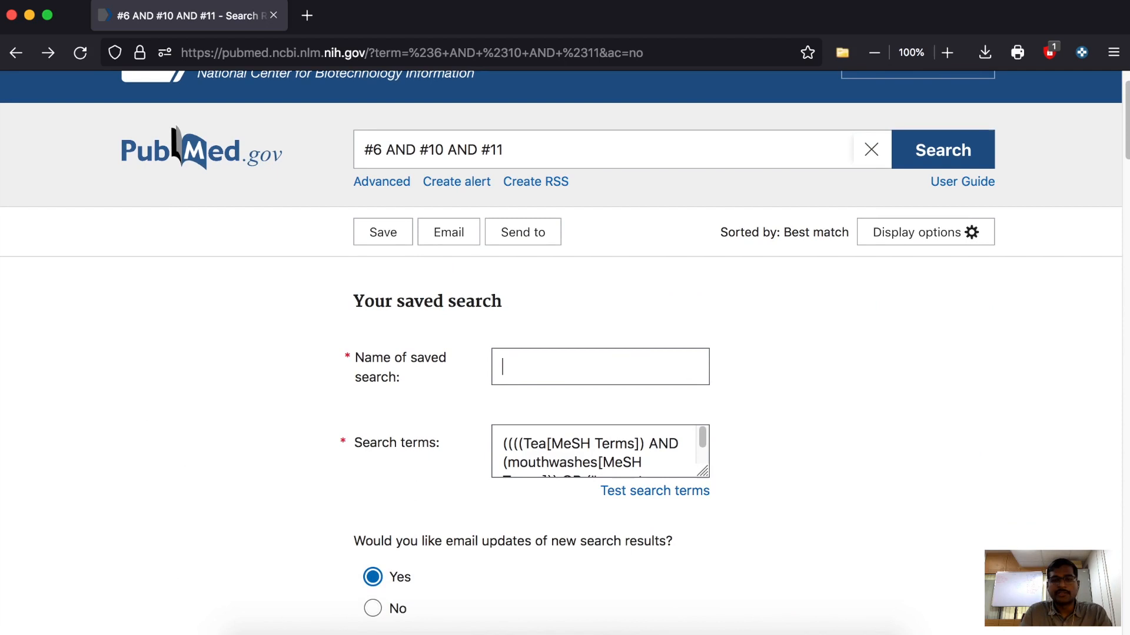
{"action": "type", "text": "greentea_updates"}
{"action": "scroll", "coordinate": [761, 373], "scroll_direction": "down", "scroll_amount": 3}
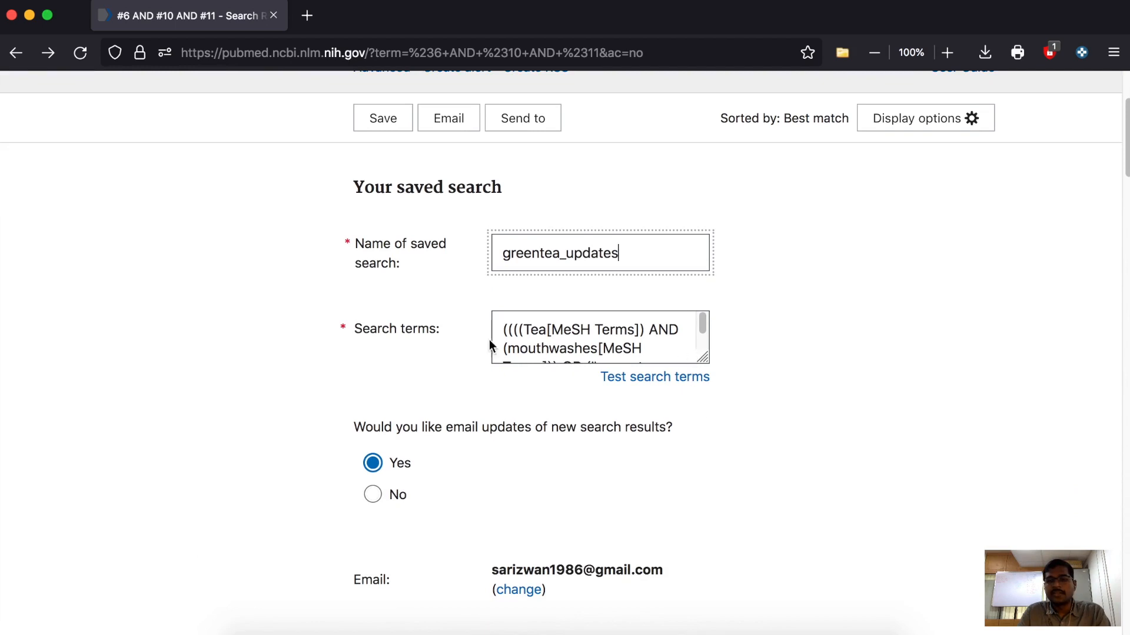
Step: Enlarge the alert's search terms box and review the email update, schedule and report format settings
{"action": "left_click_drag", "start_coordinate": [703, 360], "coordinate": [836, 510]}
{"action": "left_click_drag", "start_coordinate": [833, 431], "coordinate": [827, 377]}
{"action": "scroll", "coordinate": [316, 468], "scroll_direction": "down", "scroll_amount": 5}
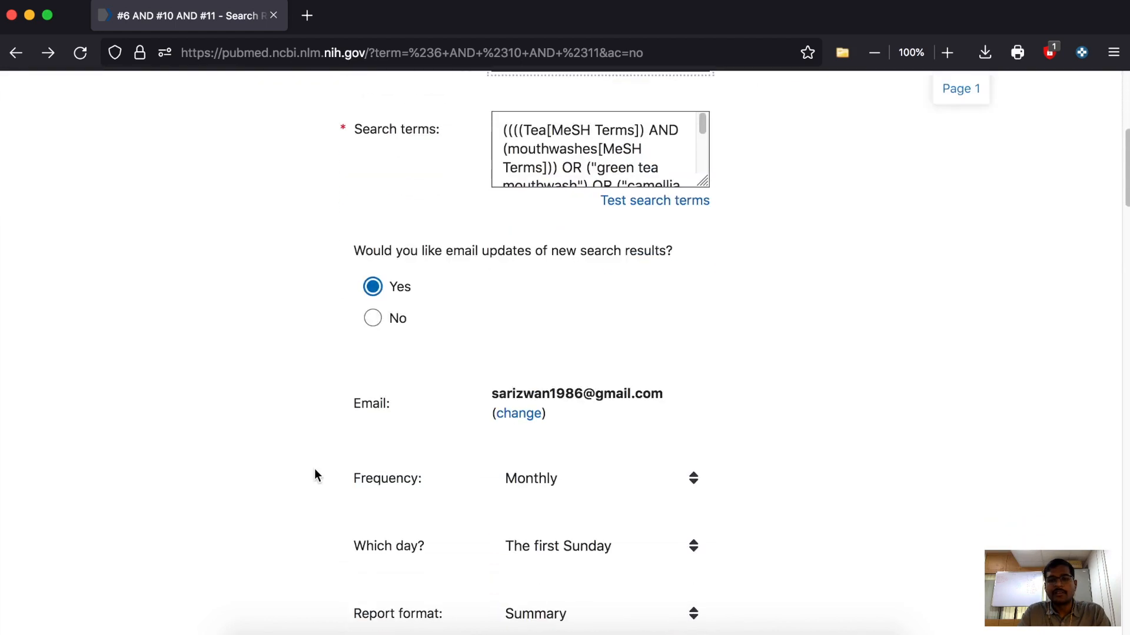
{"action": "scroll", "coordinate": [388, 303], "scroll_direction": "up", "scroll_amount": 3}
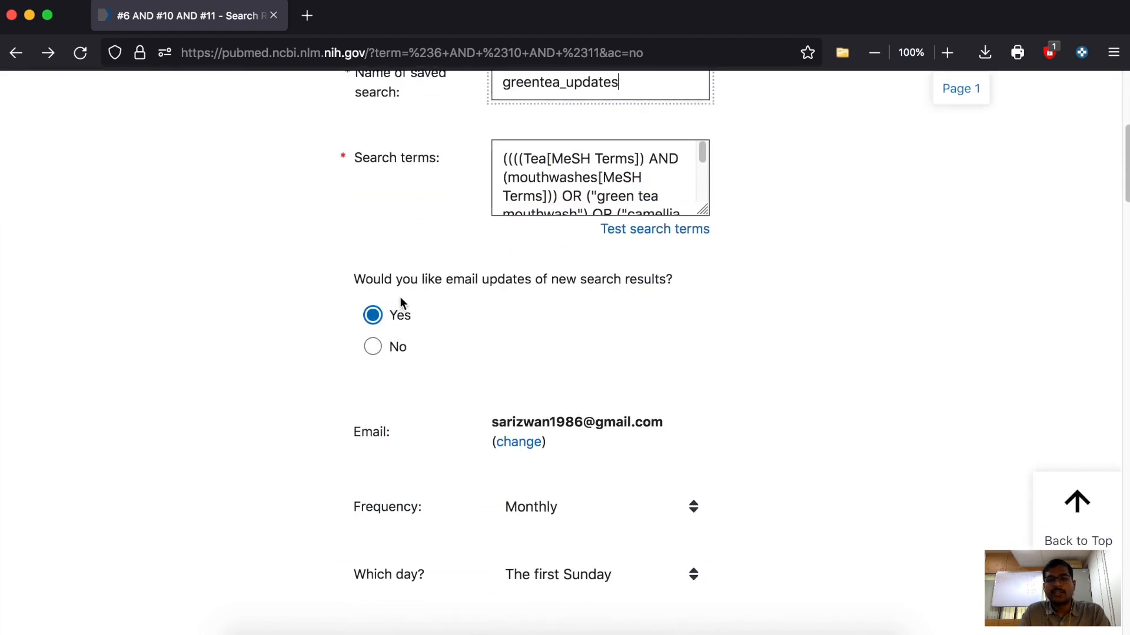
{"action": "scroll", "coordinate": [397, 324], "scroll_direction": "up", "scroll_amount": 4}
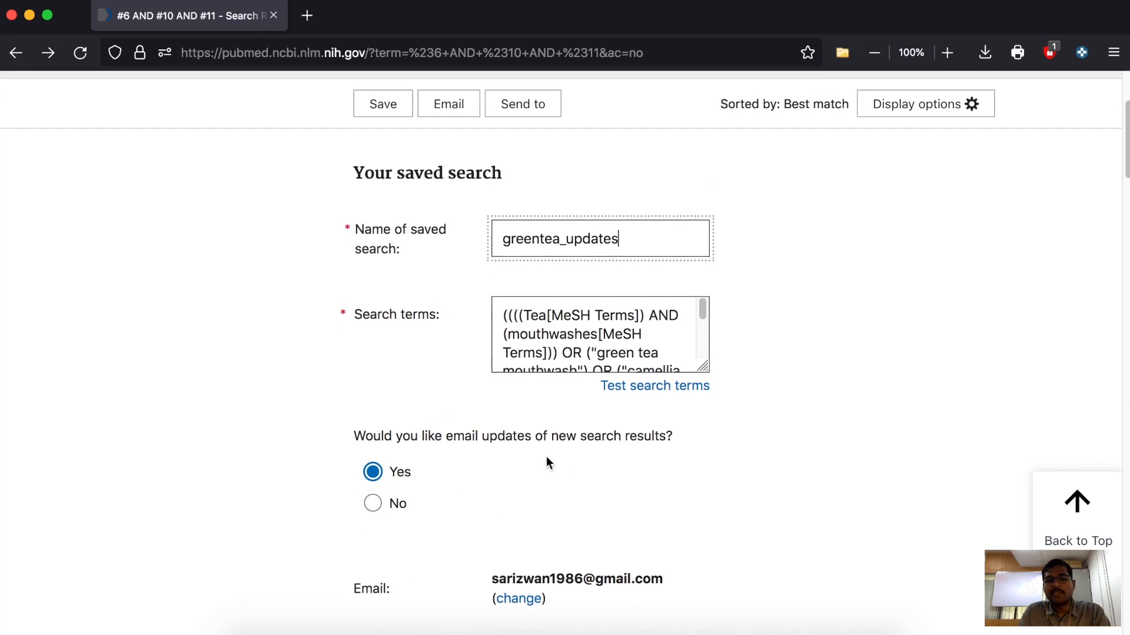
{"action": "scroll", "coordinate": [388, 473], "scroll_direction": "down", "scroll_amount": 4}
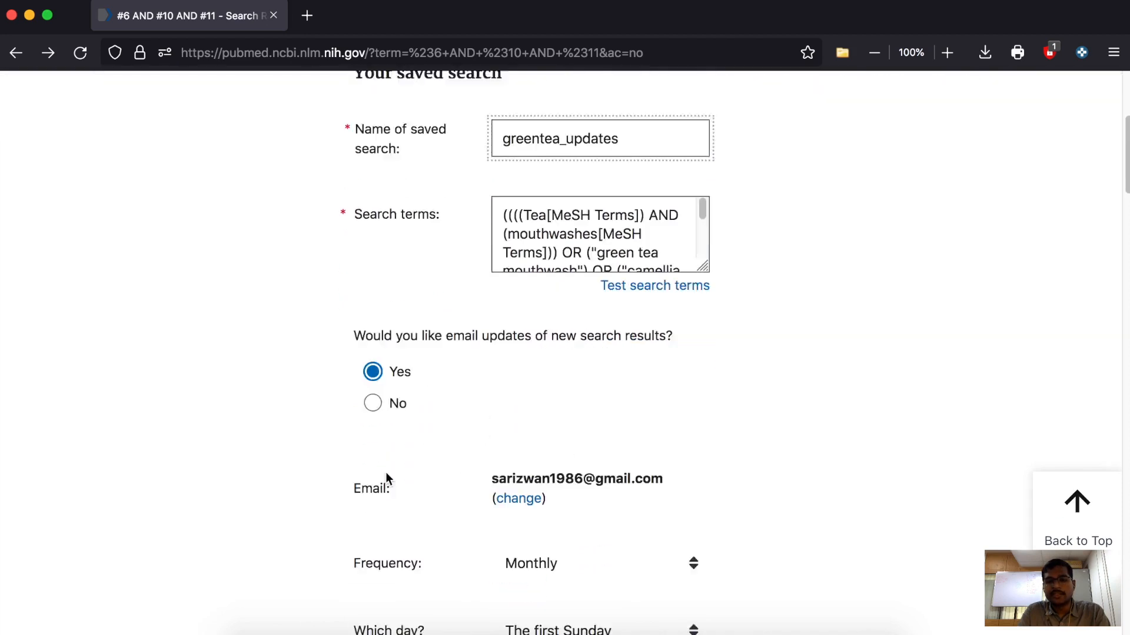
{"action": "scroll", "coordinate": [386, 477], "scroll_direction": "down", "scroll_amount": 15}
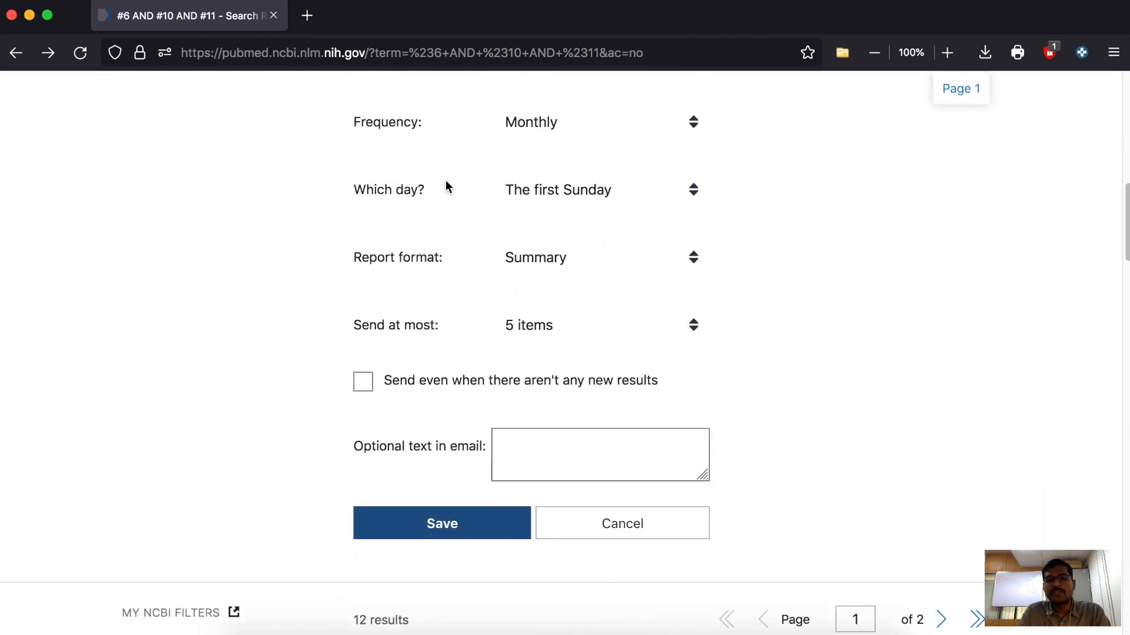
Step: Check the frequency choices for the alert's email updates, keeping Monthly
{"action": "left_click", "coordinate": [606, 135]}
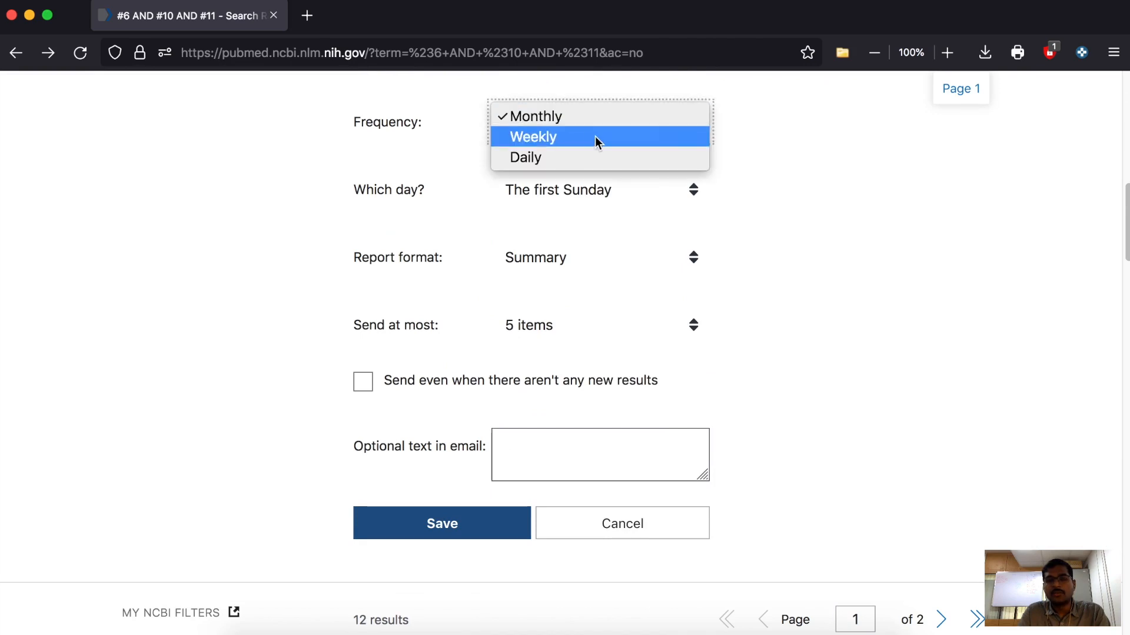
{"action": "left_click", "coordinate": [783, 206]}
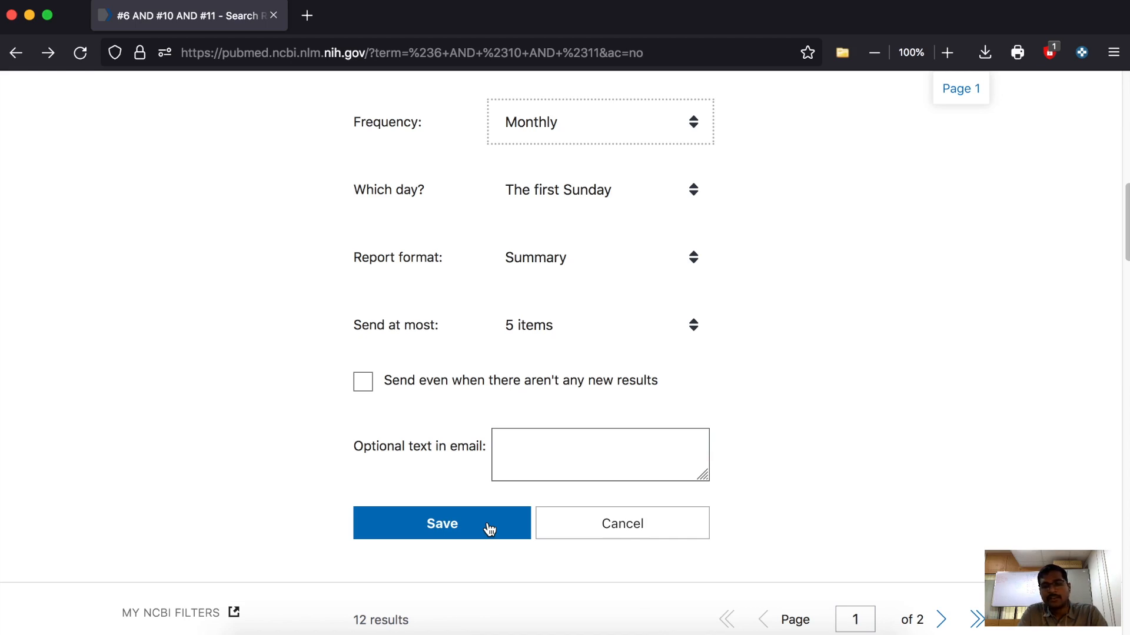
{"action": "left_click", "coordinate": [509, 528]}
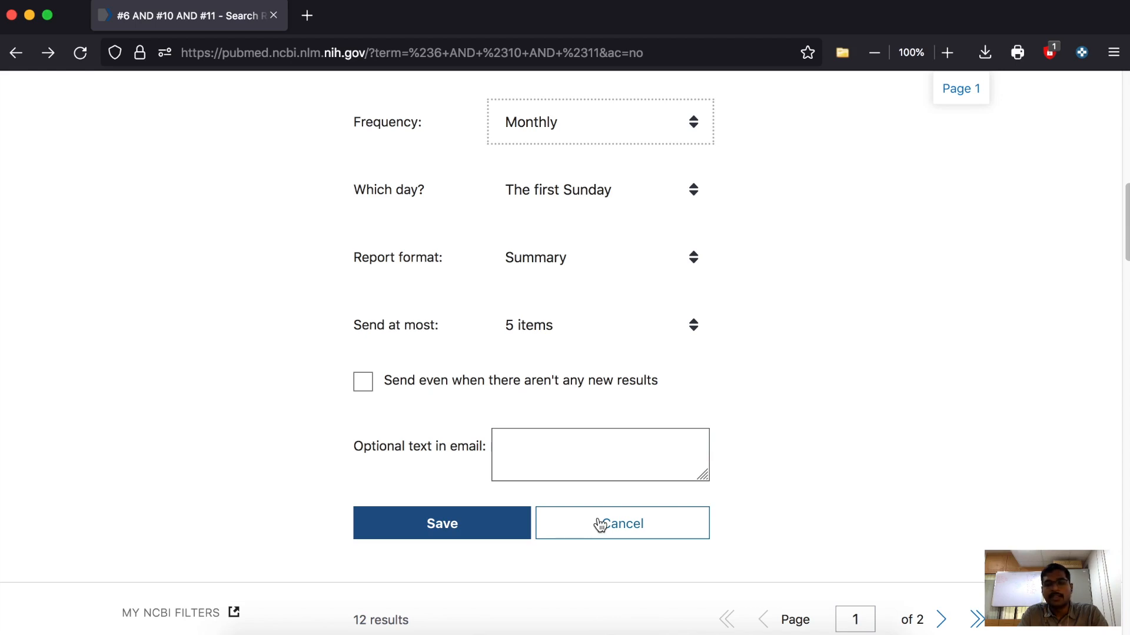
{"action": "mouse_move", "coordinate": [553, 630]}
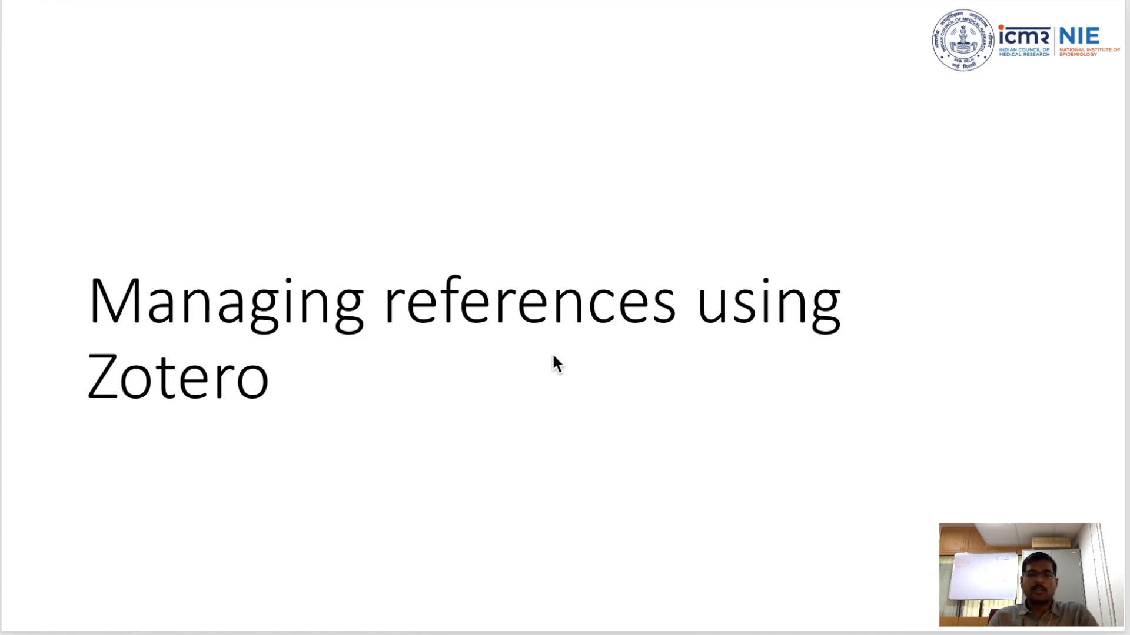
{"action": "key", "text": "Right"}
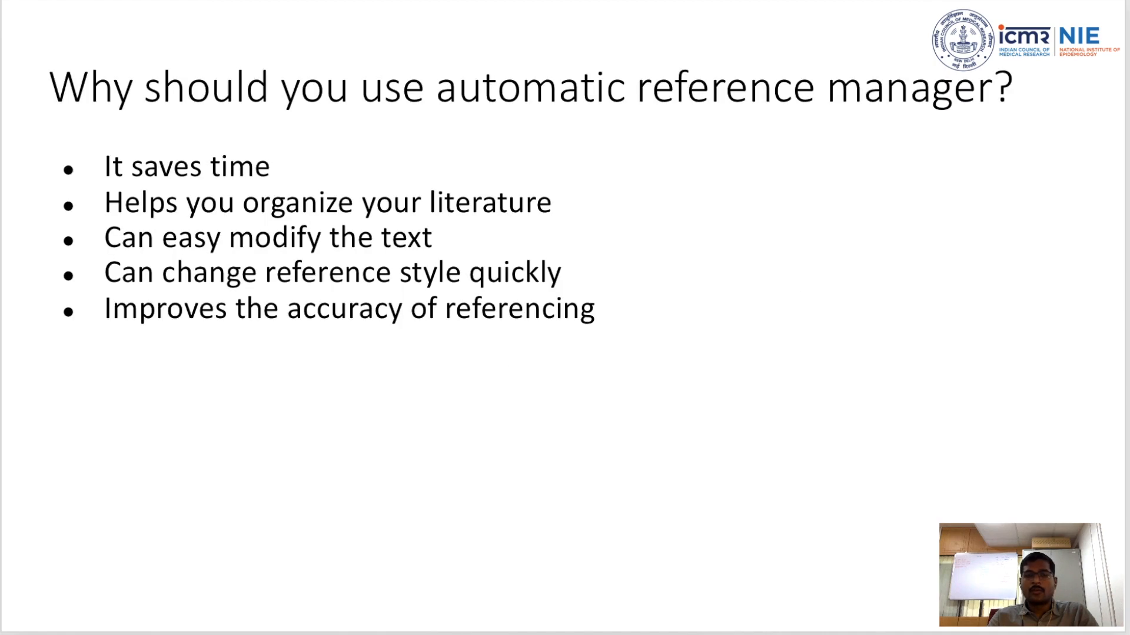
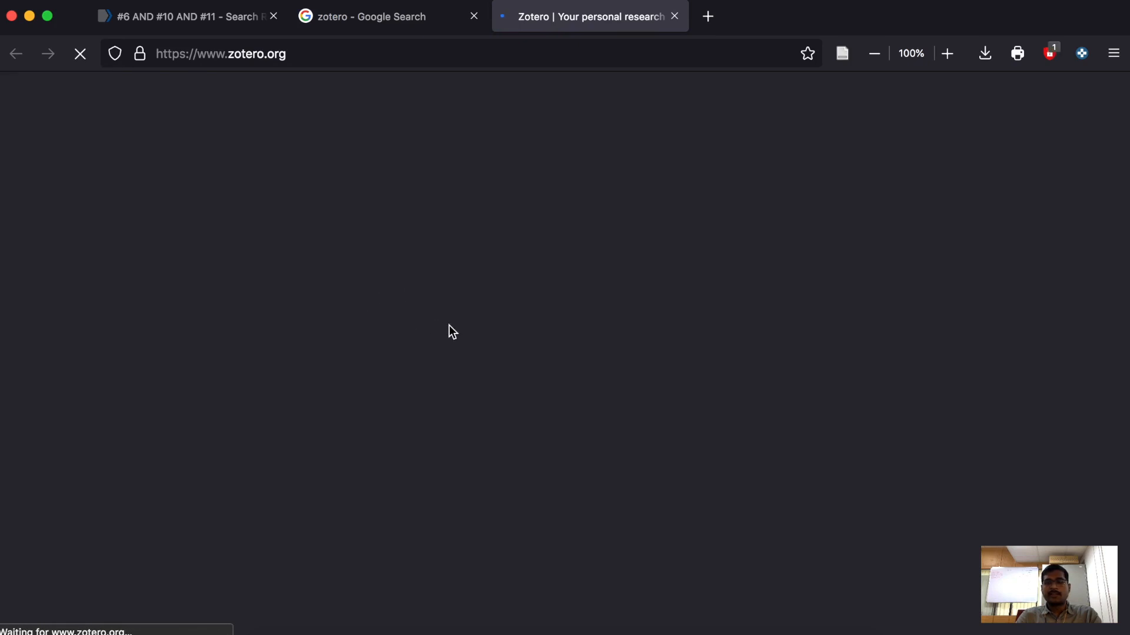
Step: Open the download page from the Zotero home page
{"action": "scroll", "coordinate": [525, 341], "scroll_direction": "down", "scroll_amount": 3}
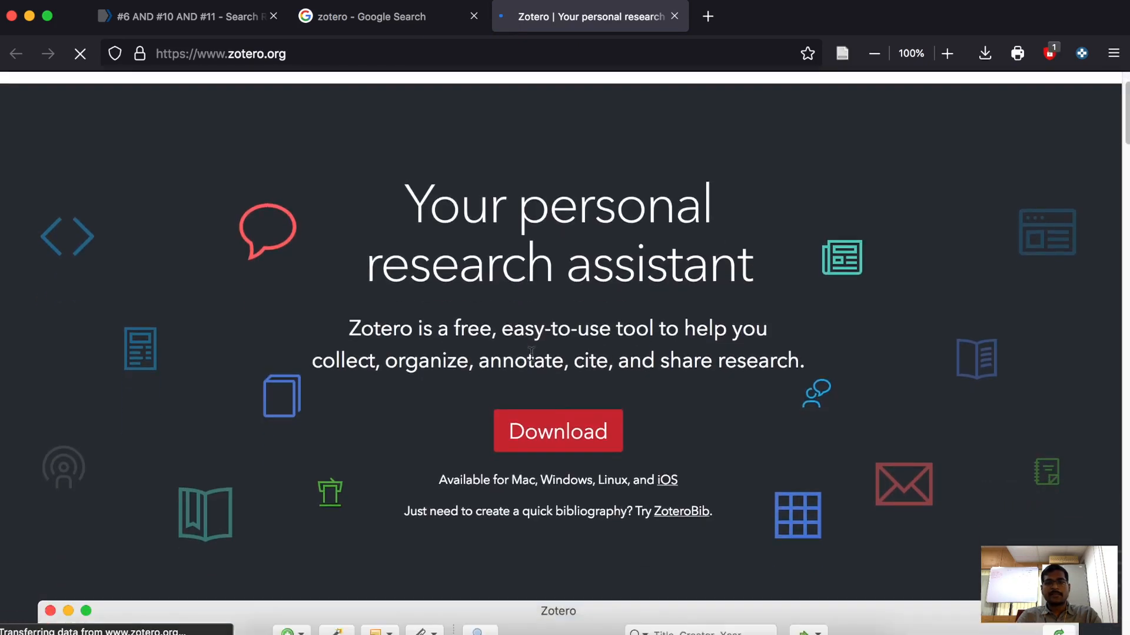
{"action": "left_click", "coordinate": [574, 412]}
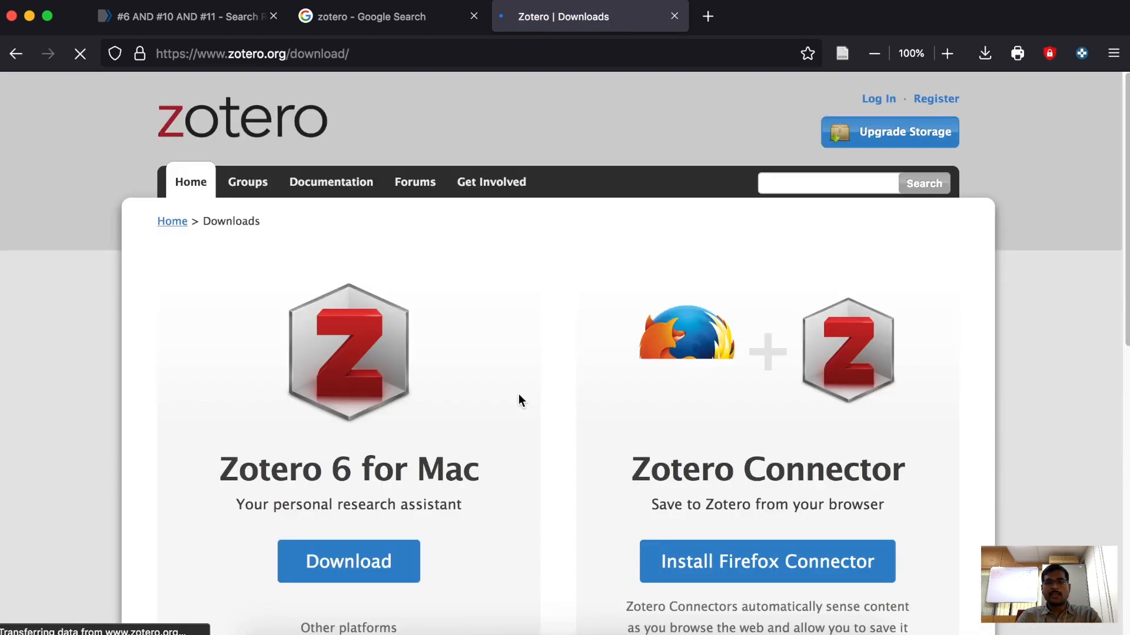
{"action": "scroll", "coordinate": [482, 388], "scroll_direction": "down", "scroll_amount": 2}
Step: Examine the Zotero 6 for Mac and Zotero Connector download options
{"action": "left_click_drag", "start_coordinate": [218, 353], "coordinate": [485, 367]}
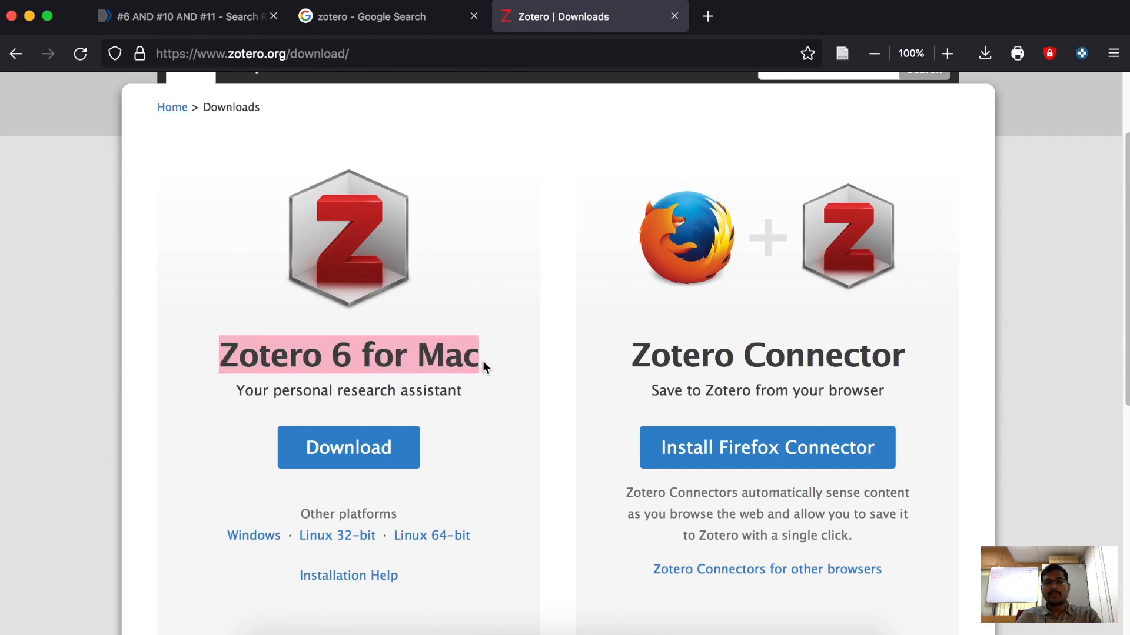
{"action": "left_click", "coordinate": [432, 360]}
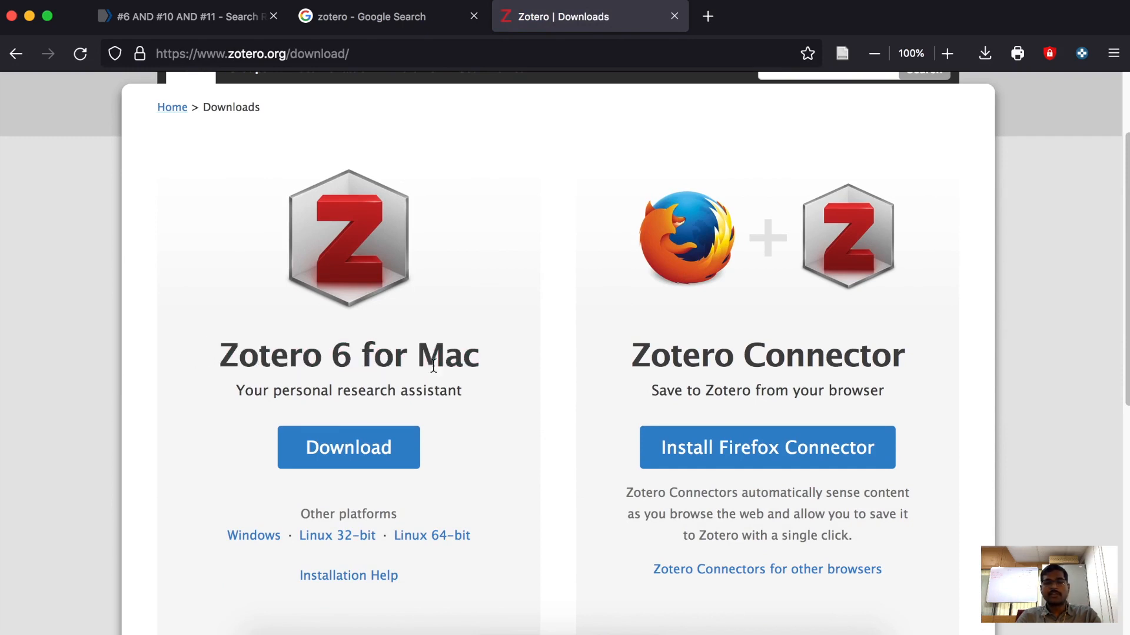
{"action": "scroll", "coordinate": [316, 459], "scroll_direction": "down", "scroll_amount": 1}
{"action": "left_click", "coordinate": [377, 406]}
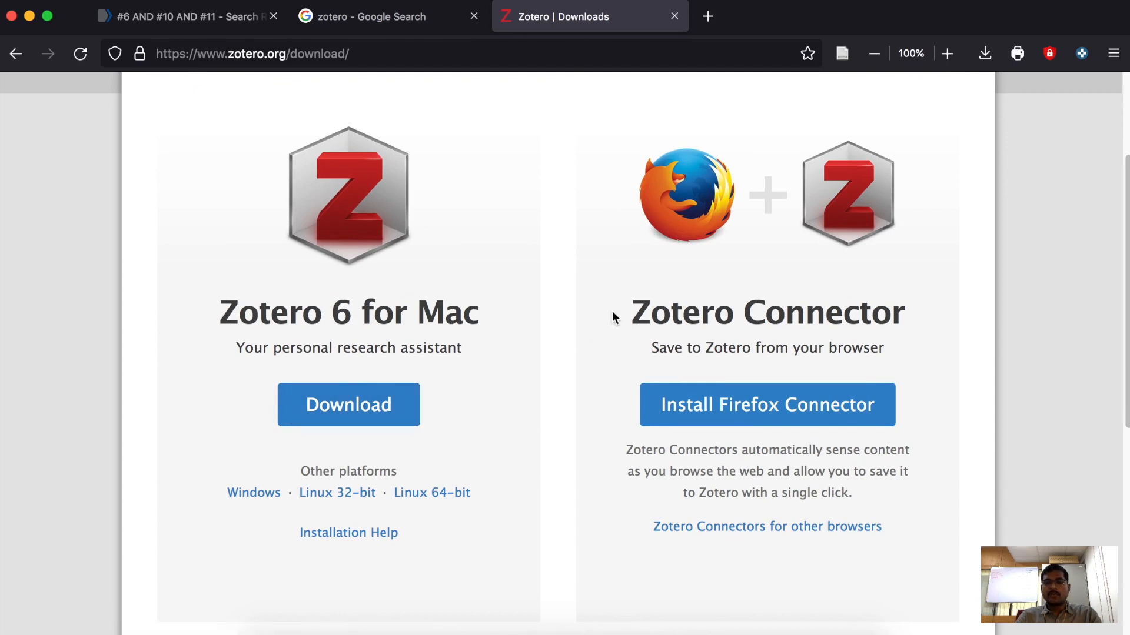
{"action": "left_click_drag", "start_coordinate": [633, 314], "coordinate": [903, 316]}
{"action": "left_click", "coordinate": [889, 317]}
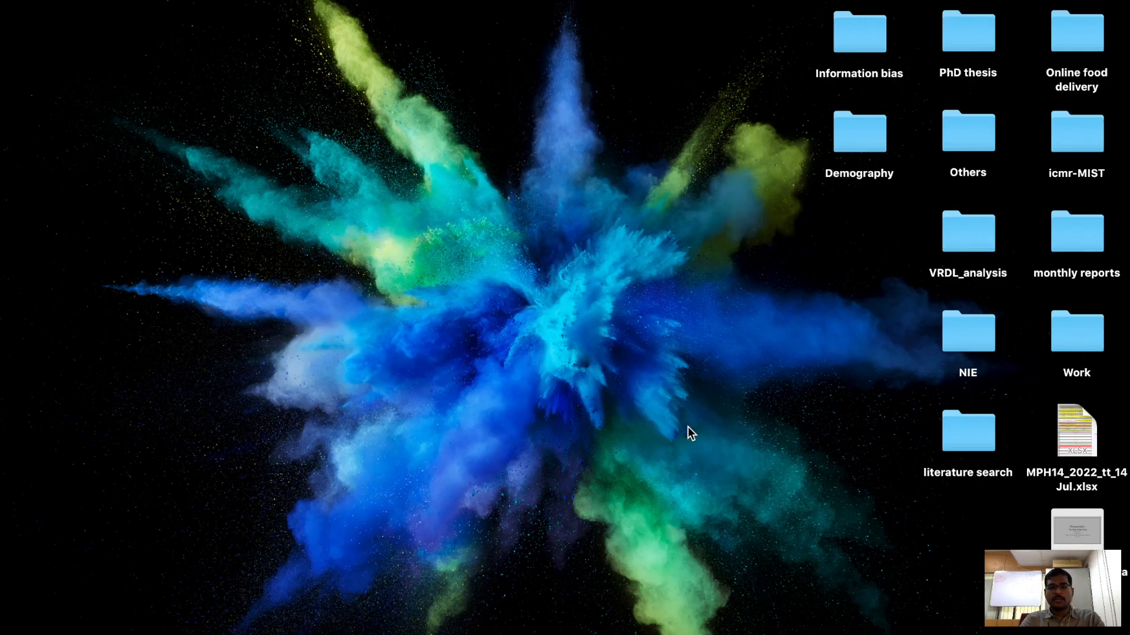
Step: Switch to the Zotero desktop application to view its library
{"action": "mouse_move", "coordinate": [647, 627]}
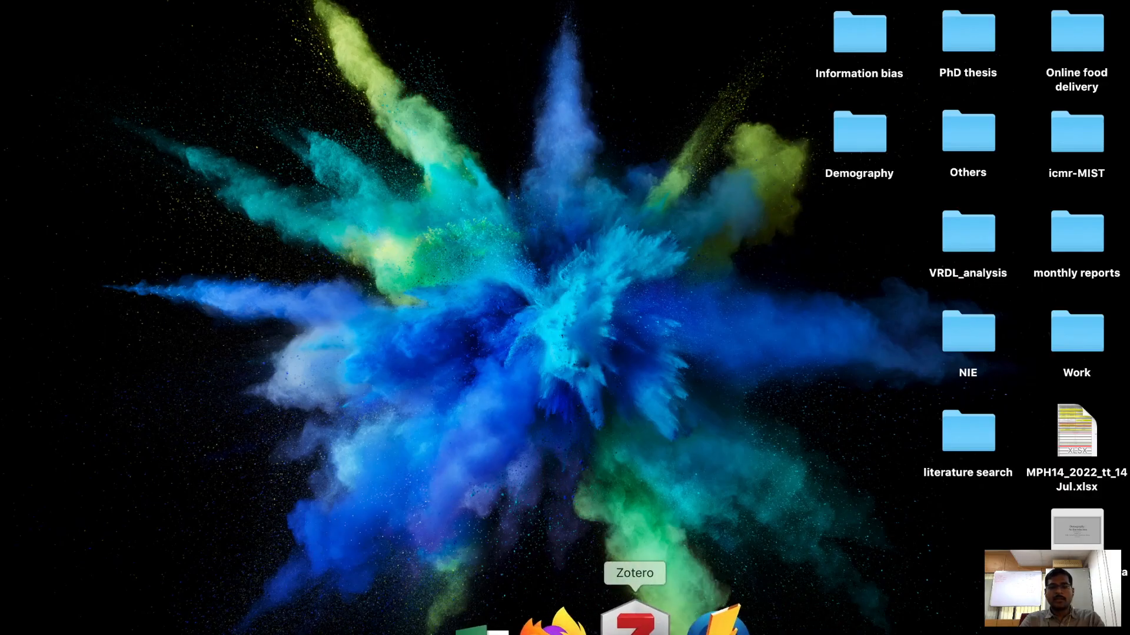
{"action": "left_click", "coordinate": [632, 623]}
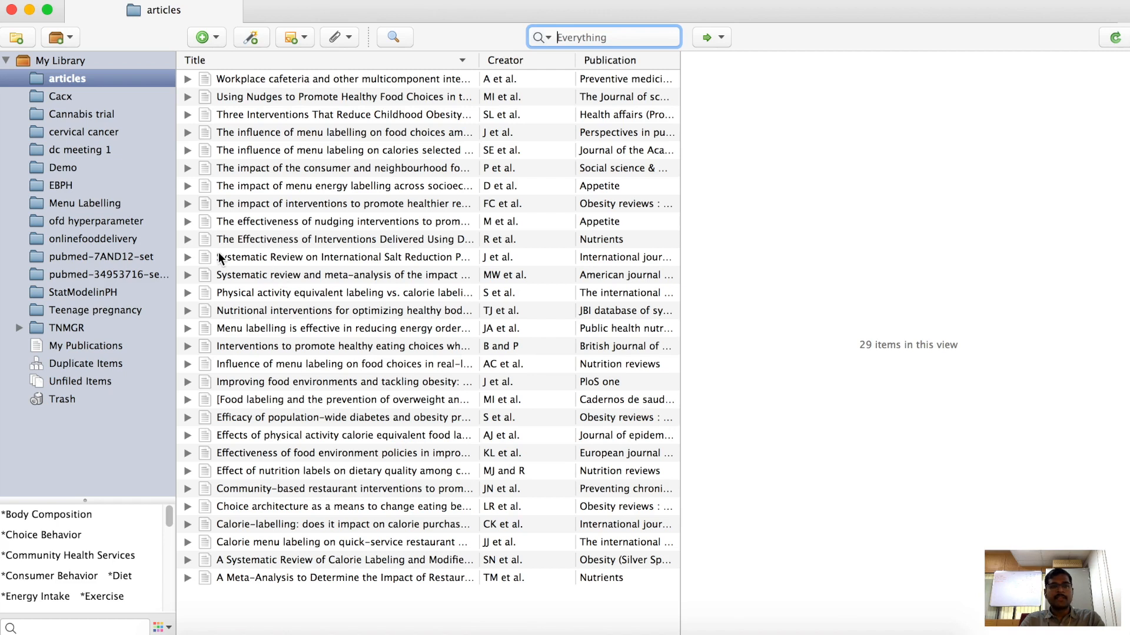
Step: Create a new collection named Greentea_demo in My Library
{"action": "left_click", "coordinate": [5, 60]}
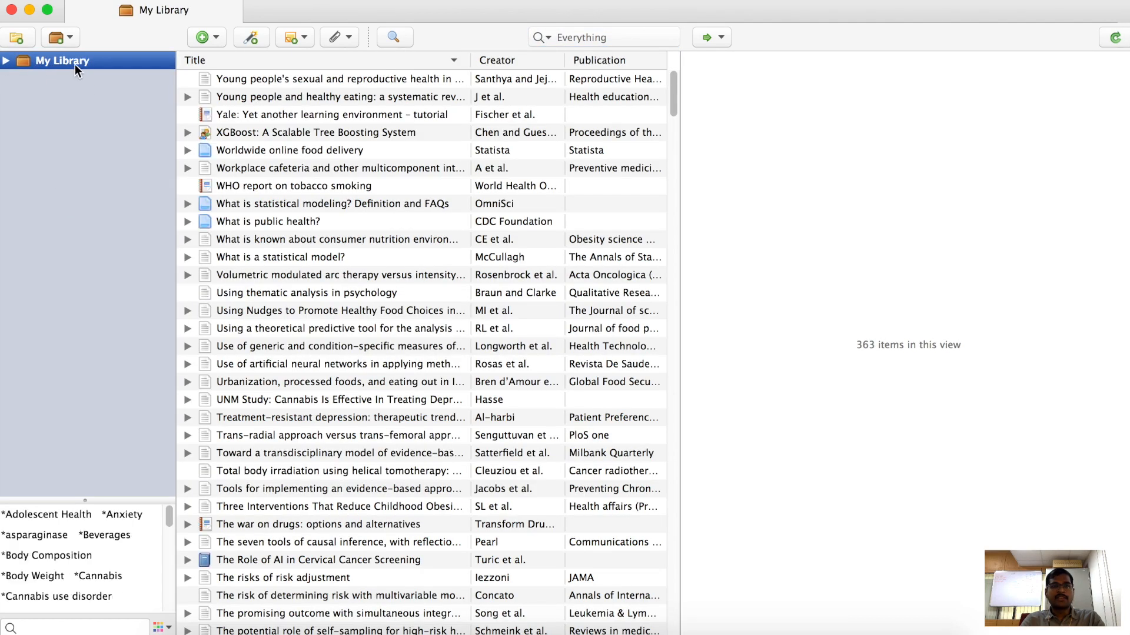
{"action": "left_click", "coordinate": [5, 60]}
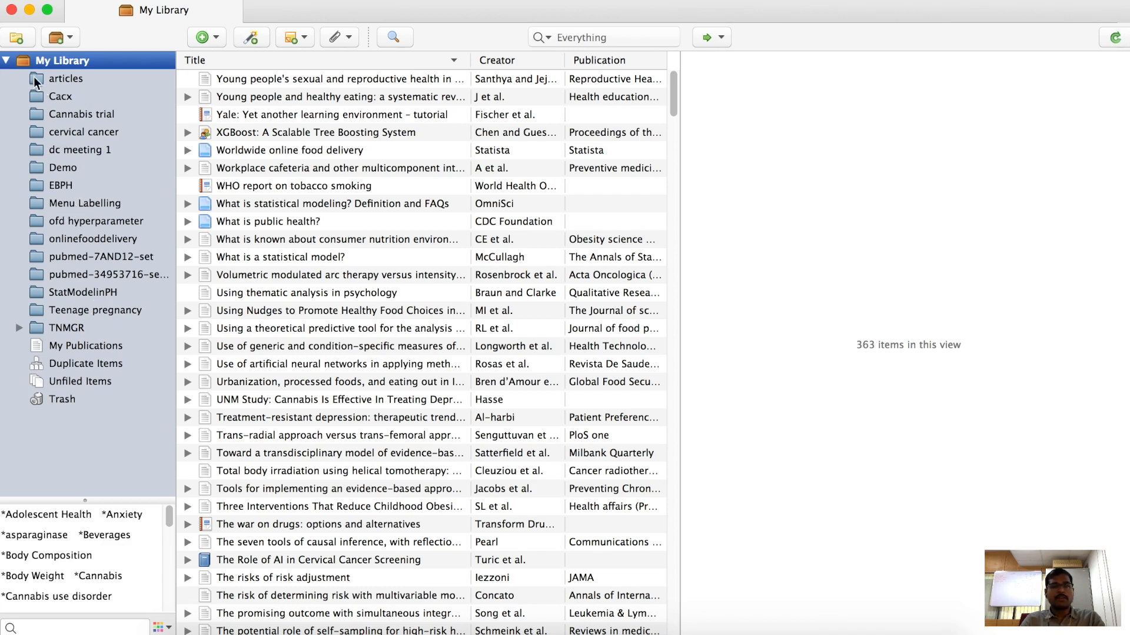
{"action": "left_click", "coordinate": [23, 41]}
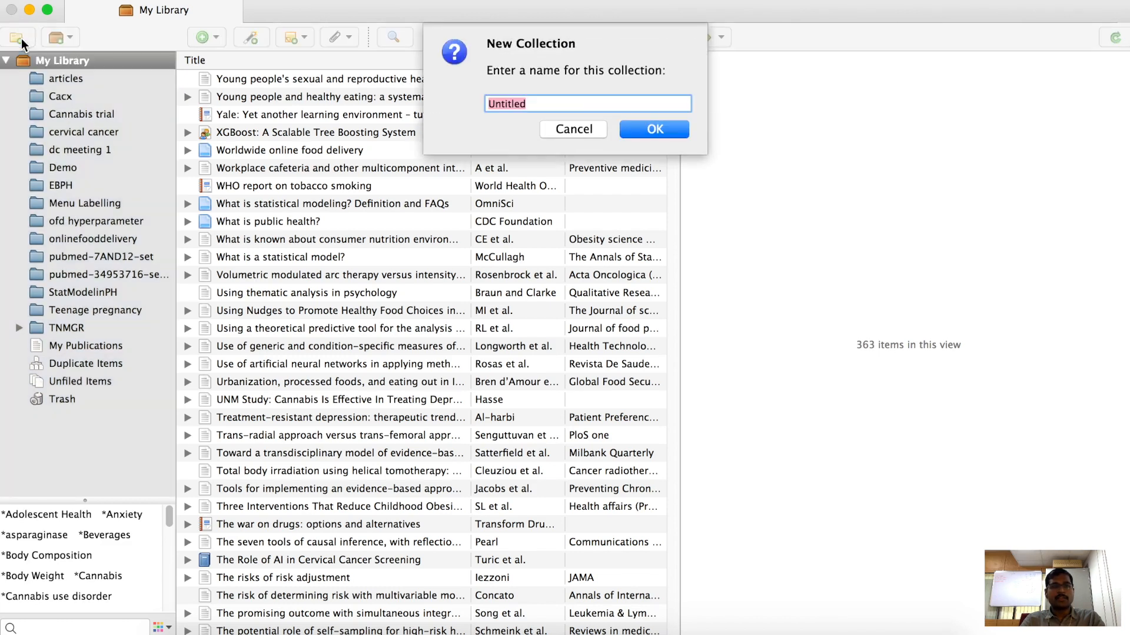
{"action": "type", "text": "G"}
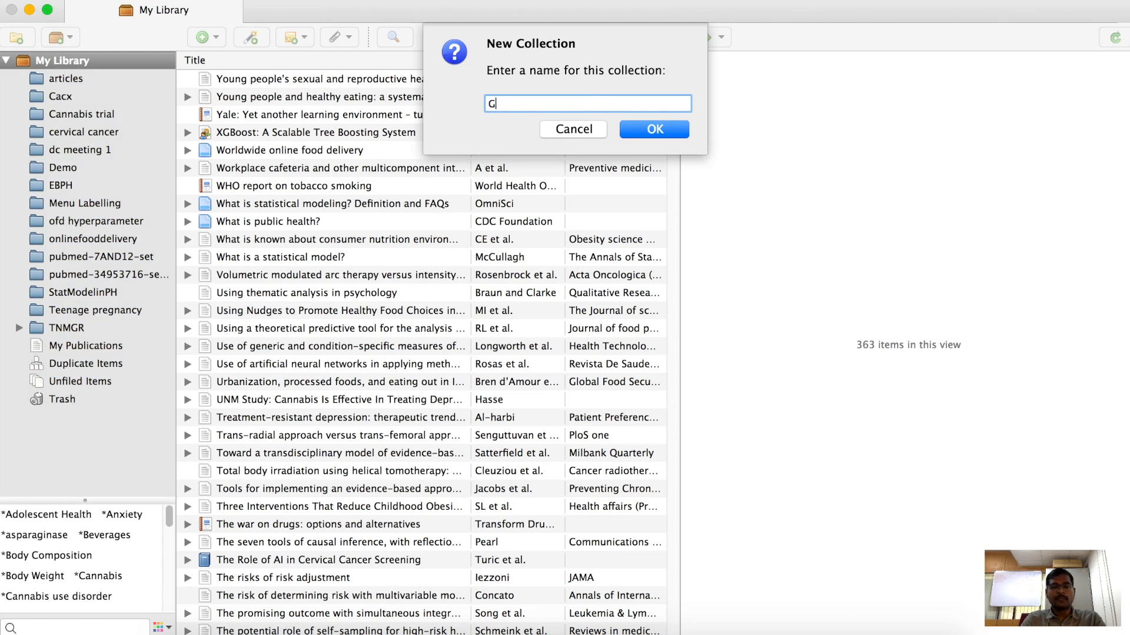
{"action": "type", "text": "reentea_demo"}
{"action": "left_click", "coordinate": [650, 137]}
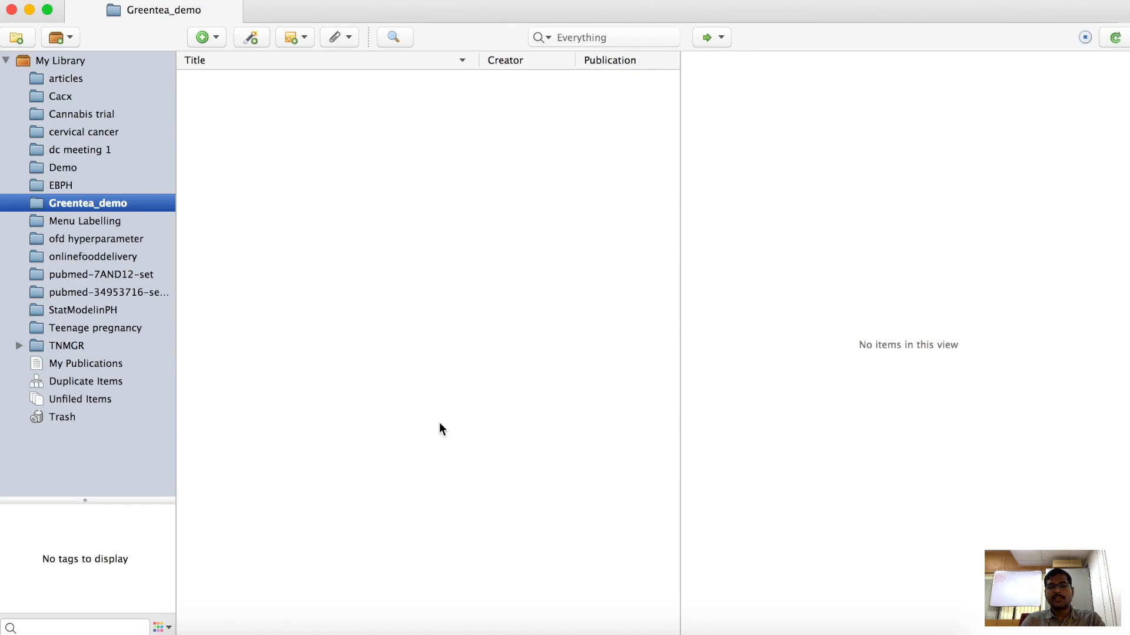
Step: Add a subcollection named introduction to the Greentea_demo collection
{"action": "right_click", "coordinate": [76, 203]}
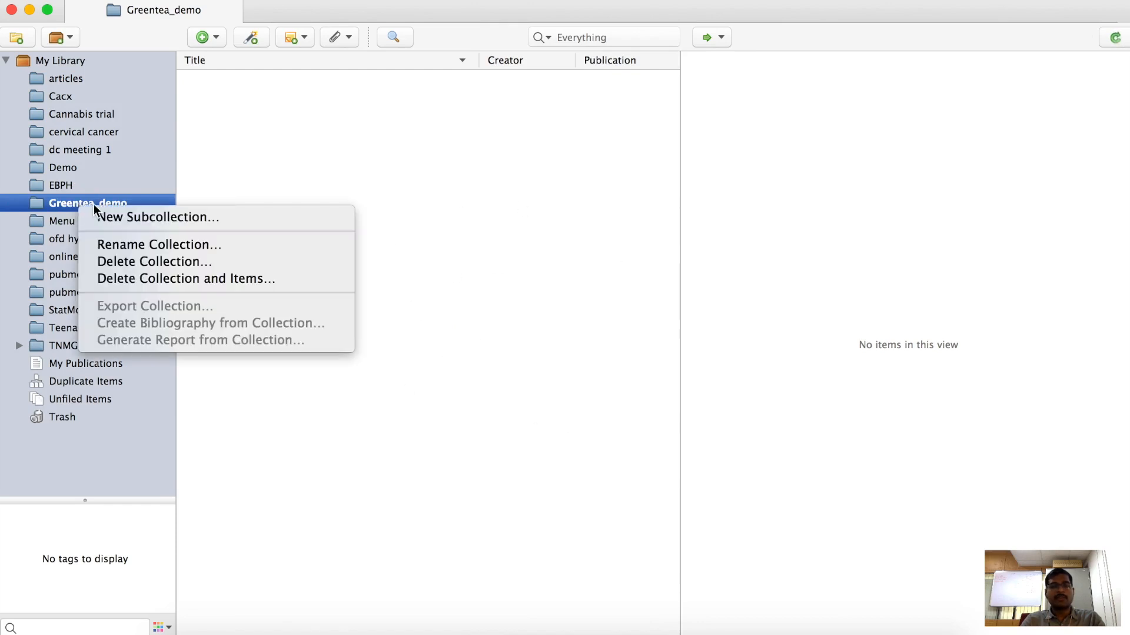
{"action": "left_click", "coordinate": [125, 217]}
{"action": "type", "text": "intia"}
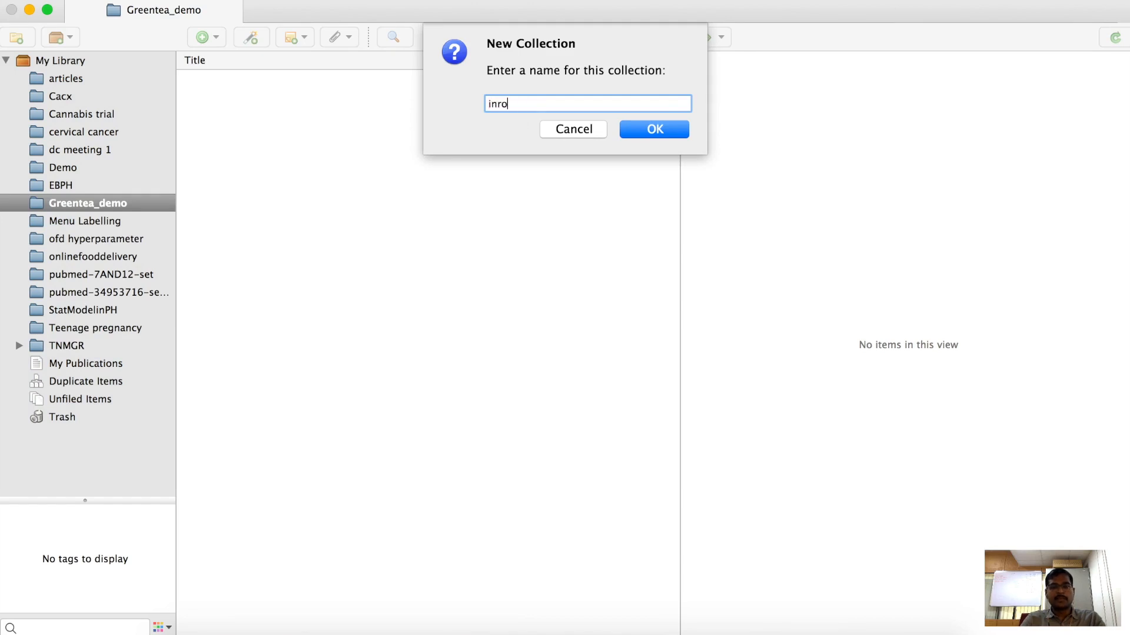
{"action": "key", "text": "BackSpace"}
{"action": "key", "text": "BackSpace"}
{"action": "key", "text": "BackSpace"}
{"action": "type", "text": "roduct"}
{"action": "key", "text": "BackSpace"}
{"action": "key", "text": "BackSpace"}
{"action": "type", "text": "ction"}
{"action": "left_click", "coordinate": [497, 104]}
{"action": "type", "text": "t"}
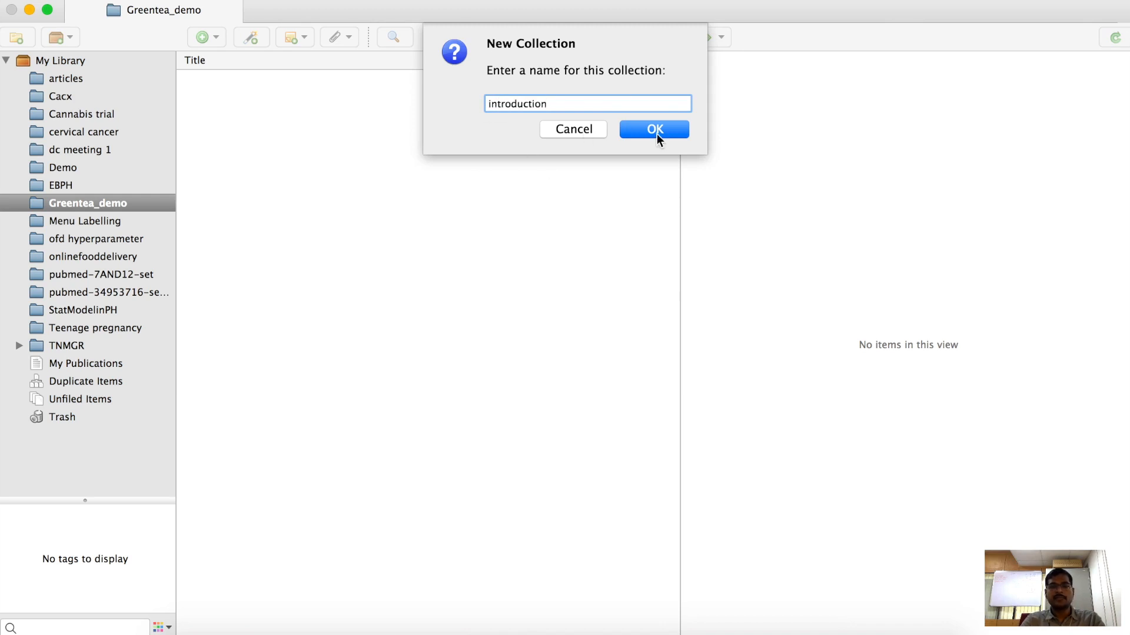
{"action": "left_click", "coordinate": [659, 133]}
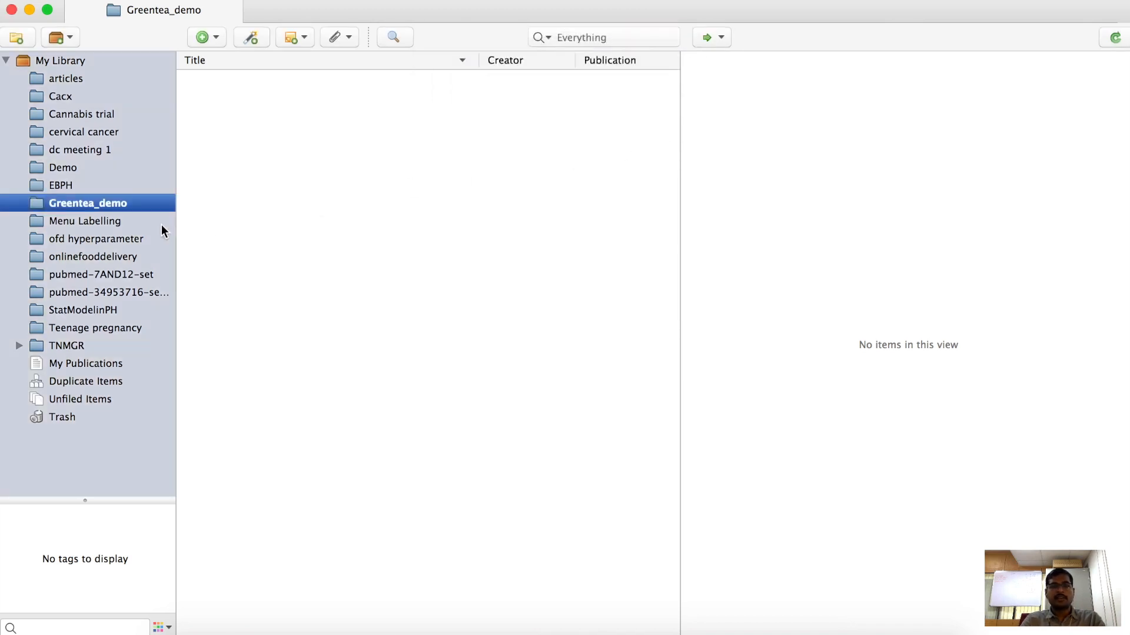
Step: Add a second subcollection named Discussion to the Greentea_demo collection
{"action": "left_click", "coordinate": [100, 205]}
{"action": "right_click", "coordinate": [104, 203]}
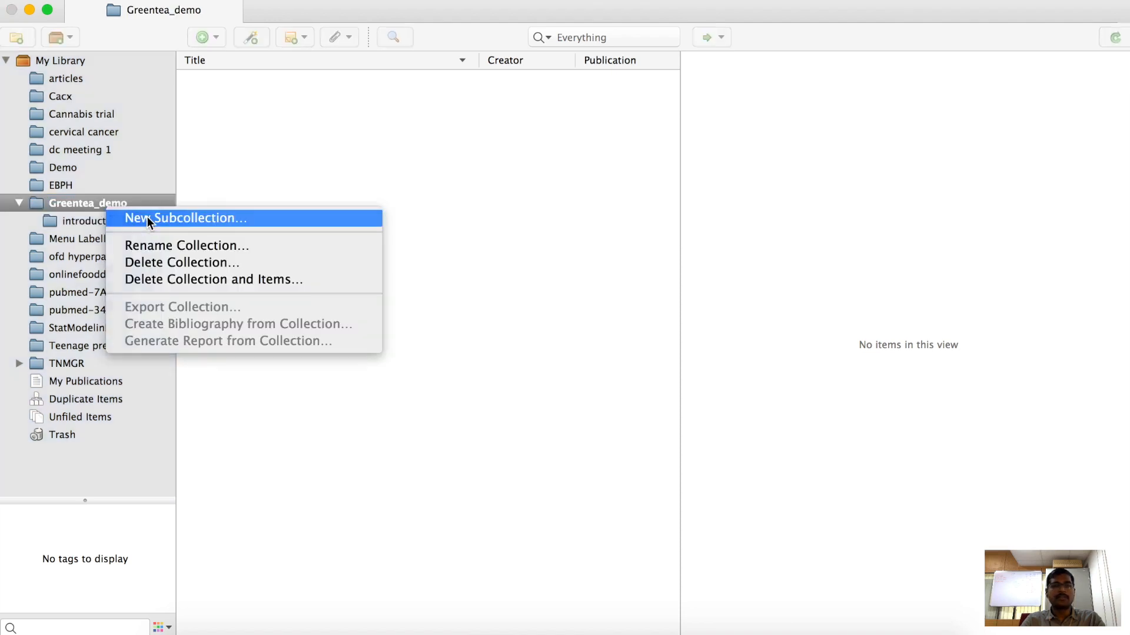
{"action": "left_click", "coordinate": [147, 219]}
{"action": "type", "text": "Discussion"}
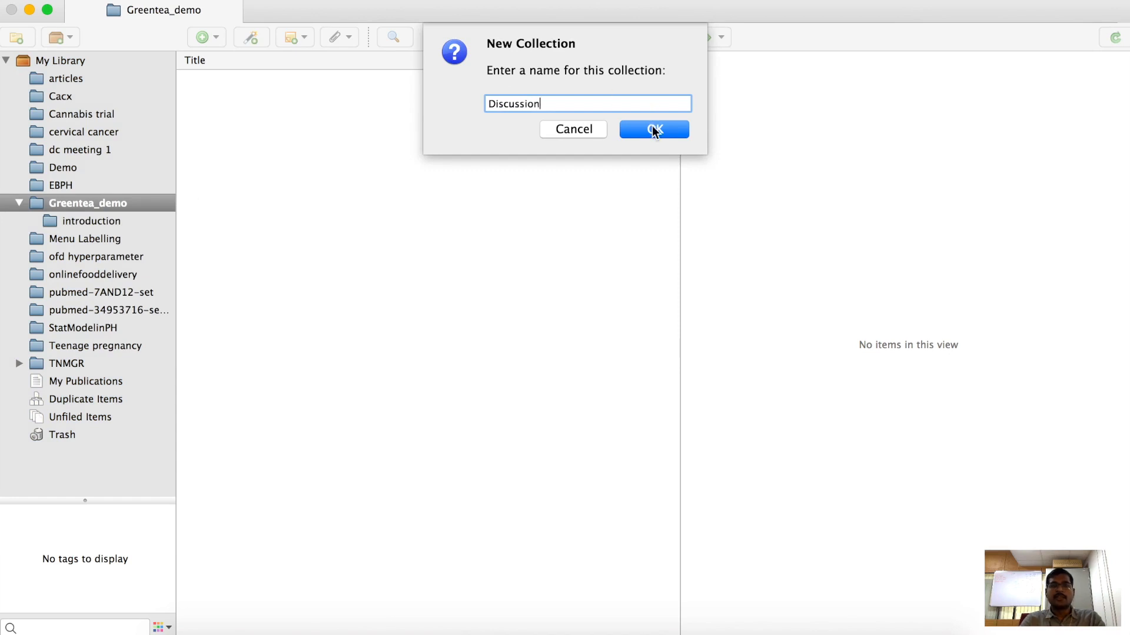
{"action": "left_click", "coordinate": [655, 130]}
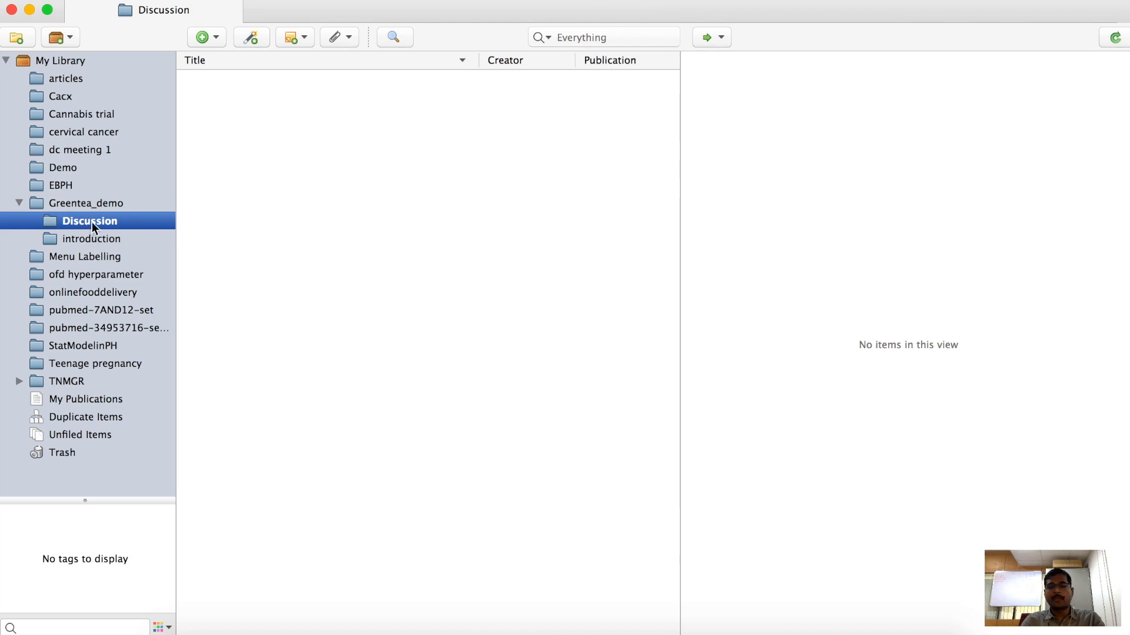
Step: Examine the new subcollections and the options for adding items, identifiers, notes and attachments to Discussion
{"action": "left_click", "coordinate": [90, 242]}
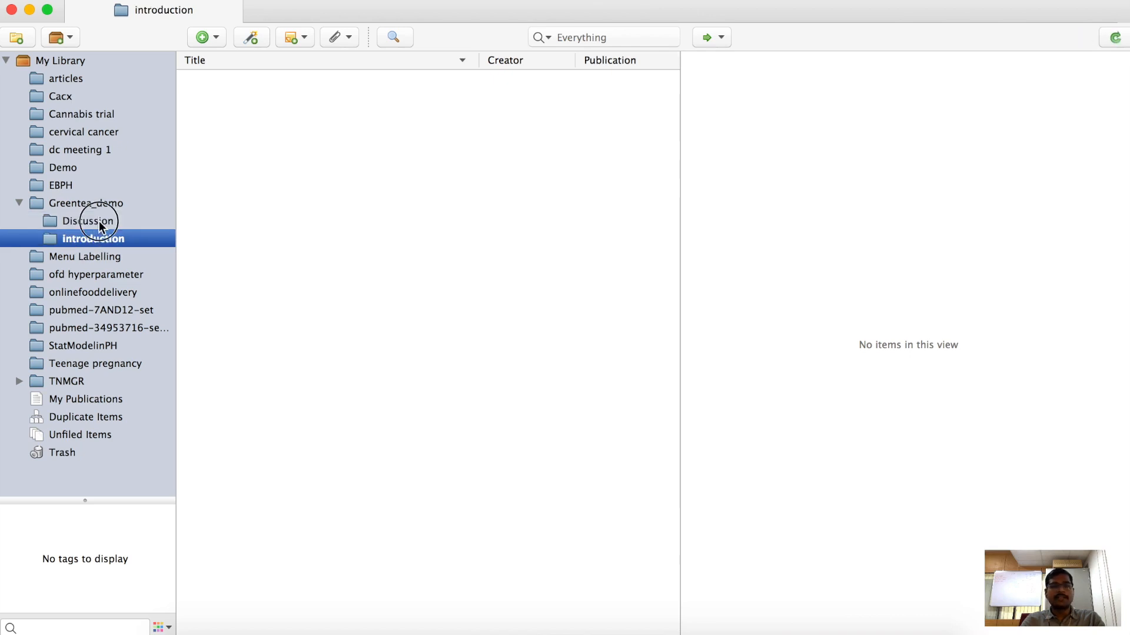
{"action": "left_click", "coordinate": [100, 223]}
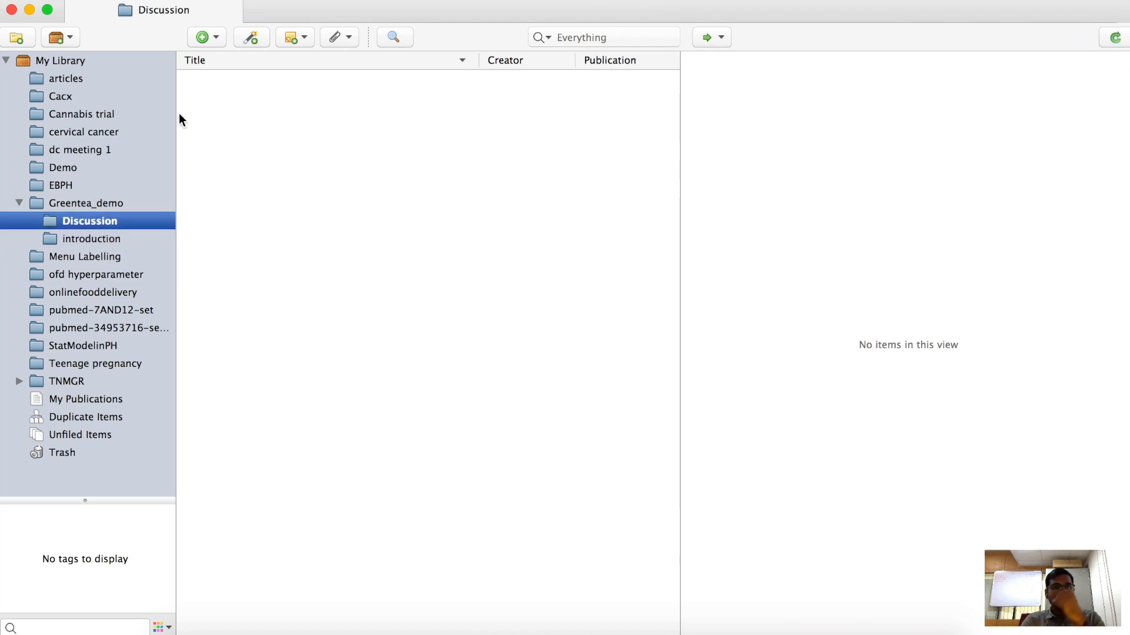
{"action": "left_click", "coordinate": [214, 40]}
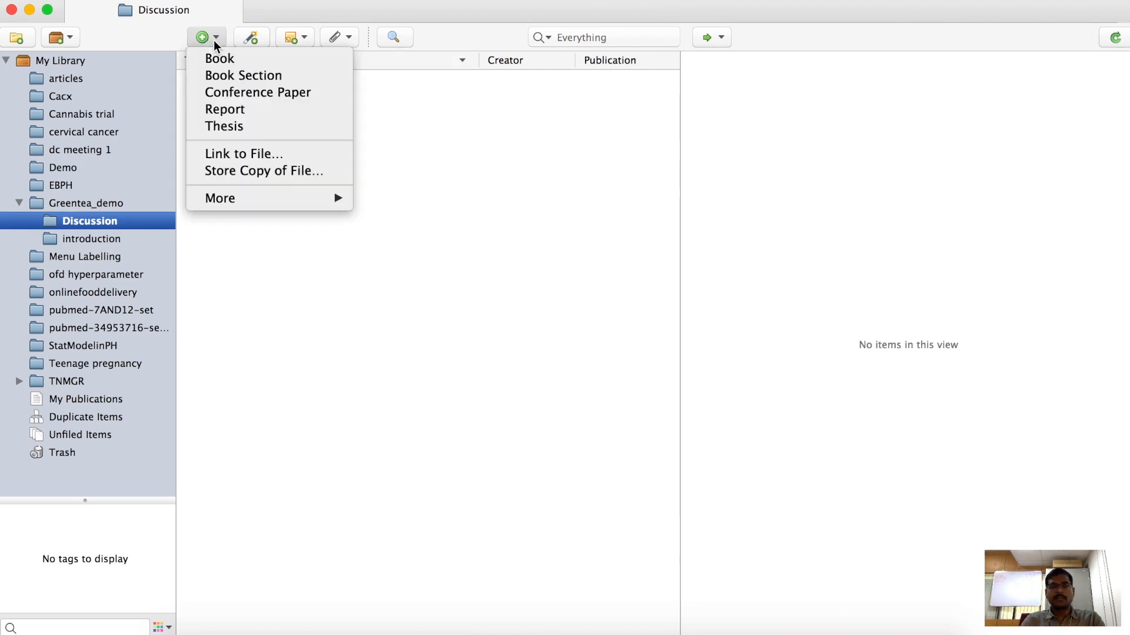
{"action": "mouse_move", "coordinate": [225, 201]}
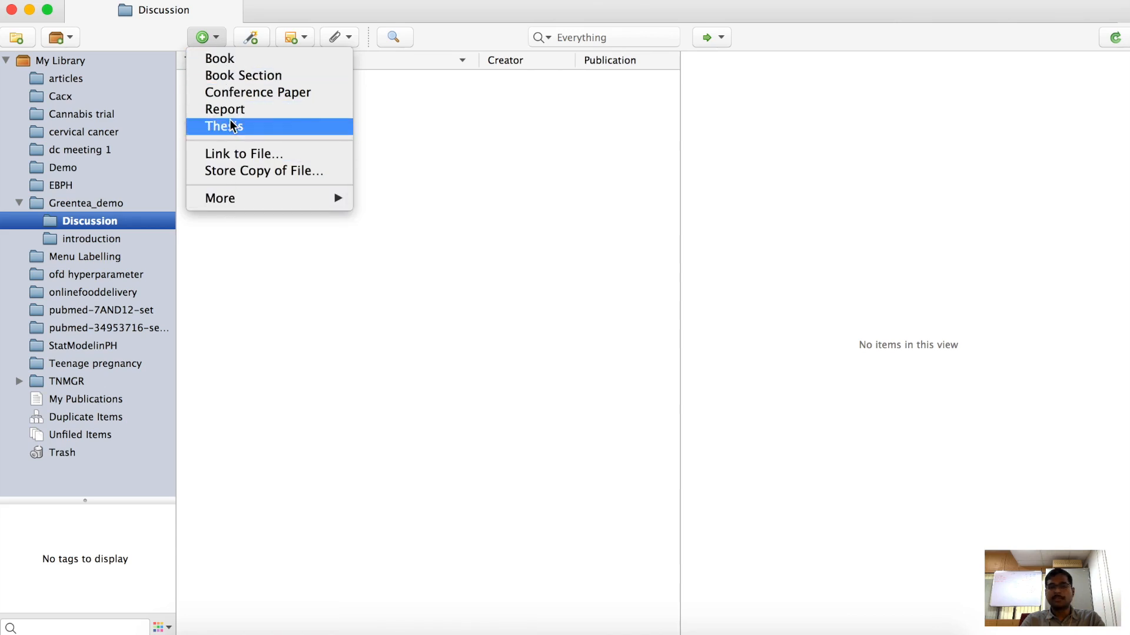
{"action": "left_click", "coordinate": [387, 108]}
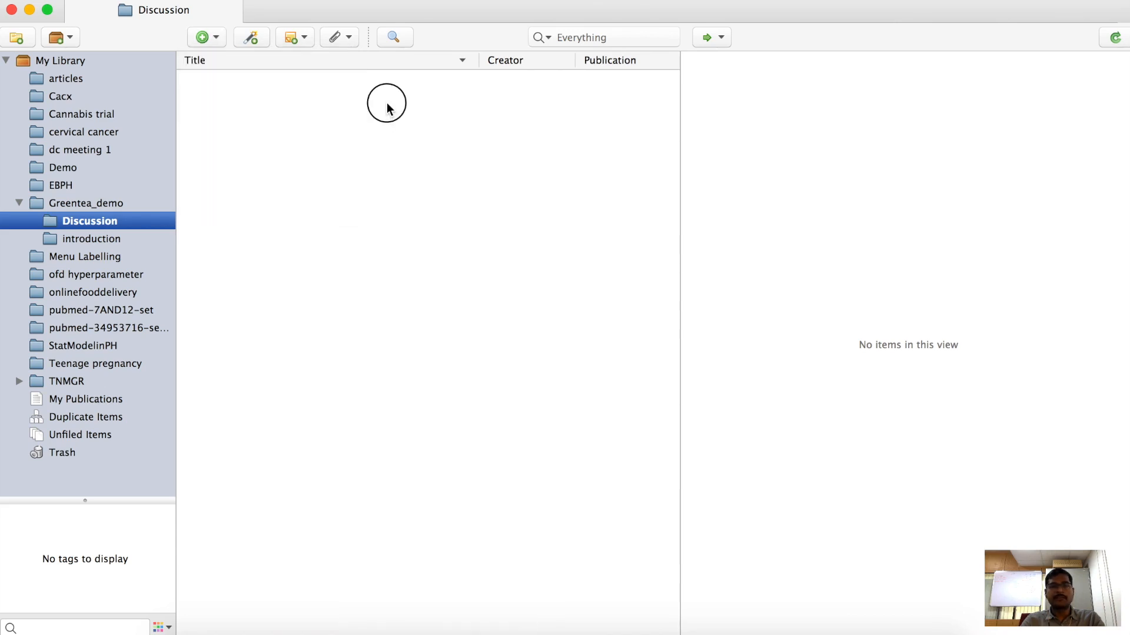
{"action": "left_click", "coordinate": [256, 40]}
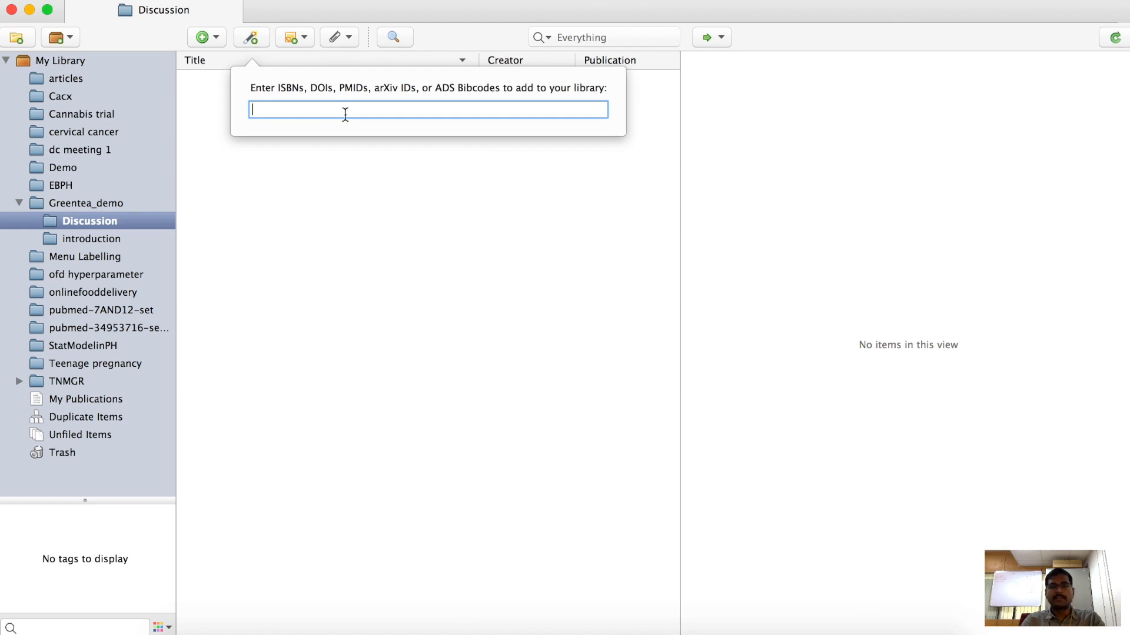
{"action": "left_click", "coordinate": [341, 164]}
{"action": "left_click", "coordinate": [307, 39]}
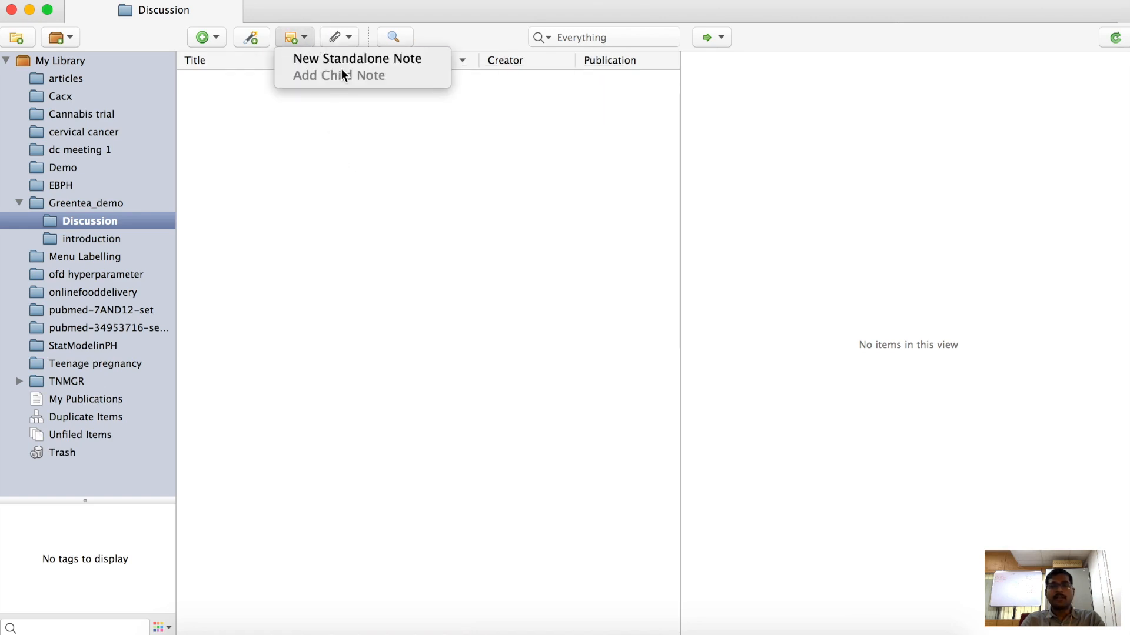
{"action": "left_click", "coordinate": [330, 122]}
{"action": "left_click", "coordinate": [347, 38]}
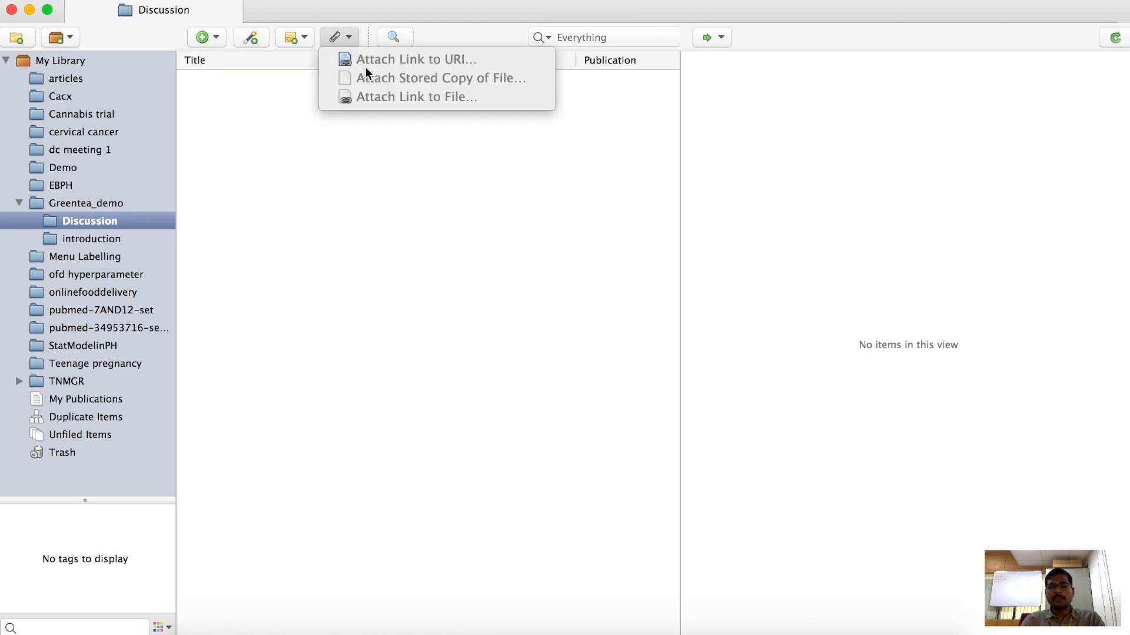
{"action": "left_click", "coordinate": [379, 142]}
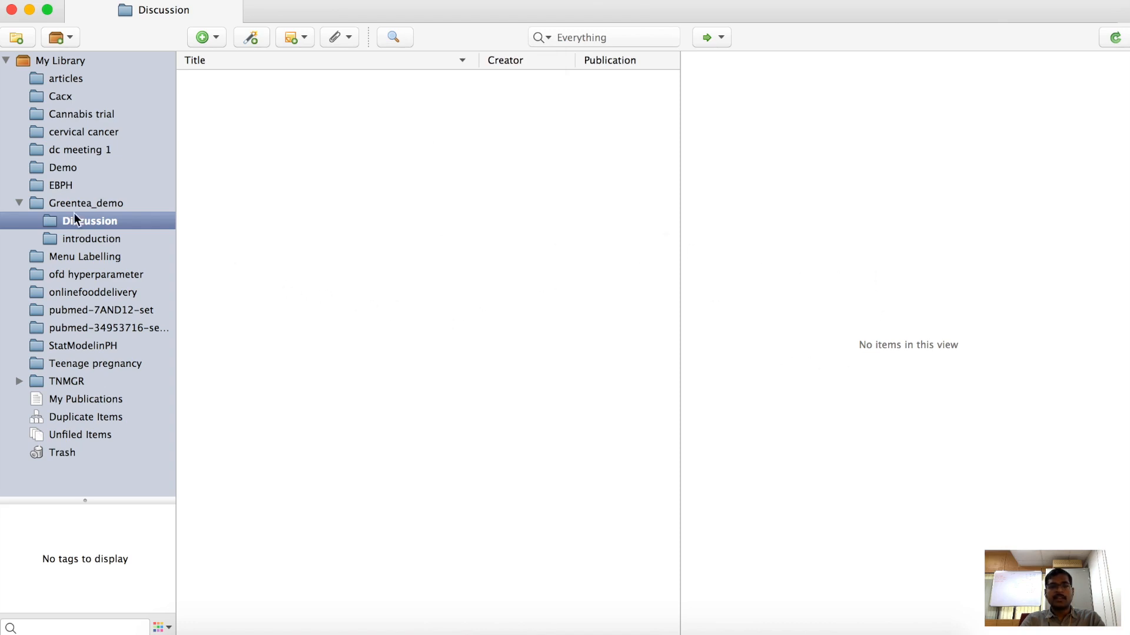
Step: Select the introduction subcollection under Greentea_demo
{"action": "left_click", "coordinate": [101, 203]}
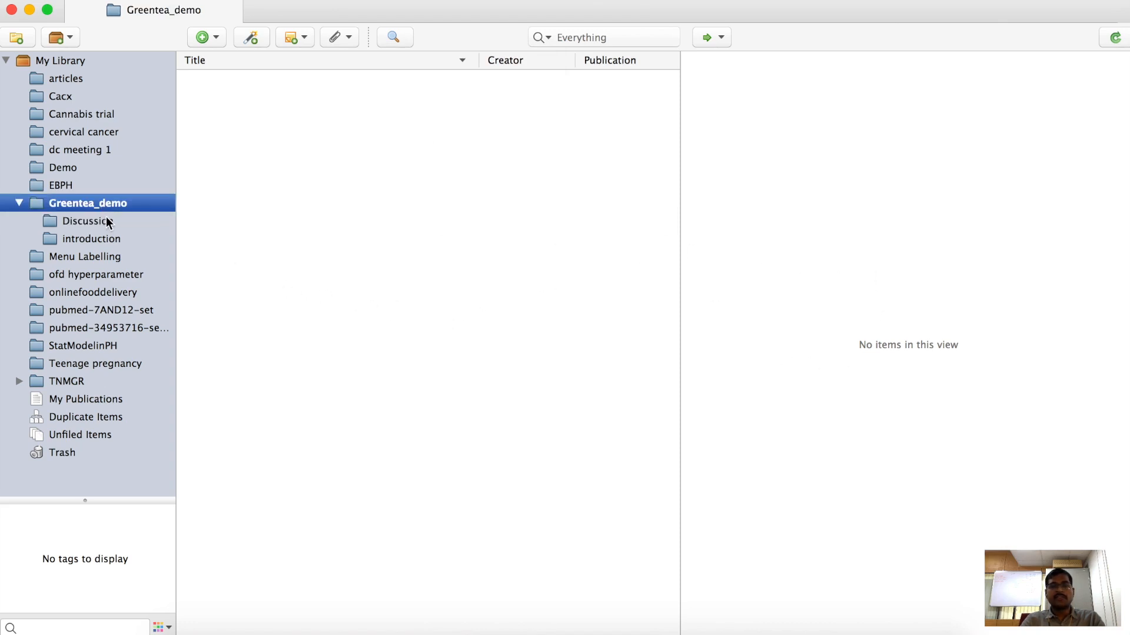
{"action": "left_click", "coordinate": [107, 222]}
{"action": "left_click", "coordinate": [108, 236]}
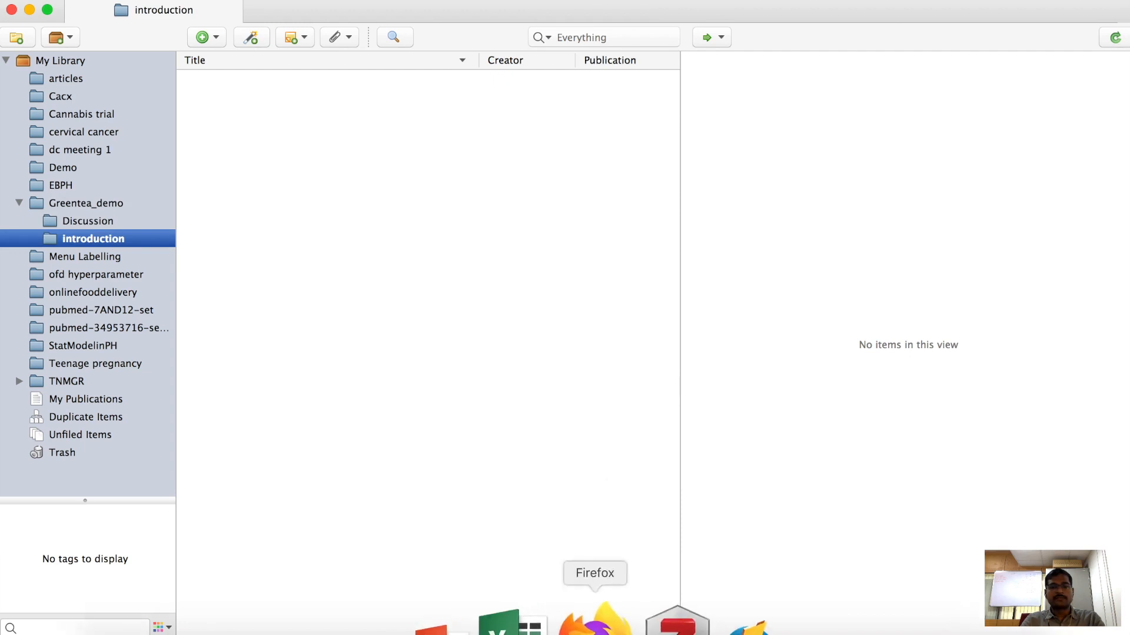
Step: Switch to Firefox and review the PubMed results for the search #6 AND #10 AND #11
{"action": "left_click", "coordinate": [592, 618]}
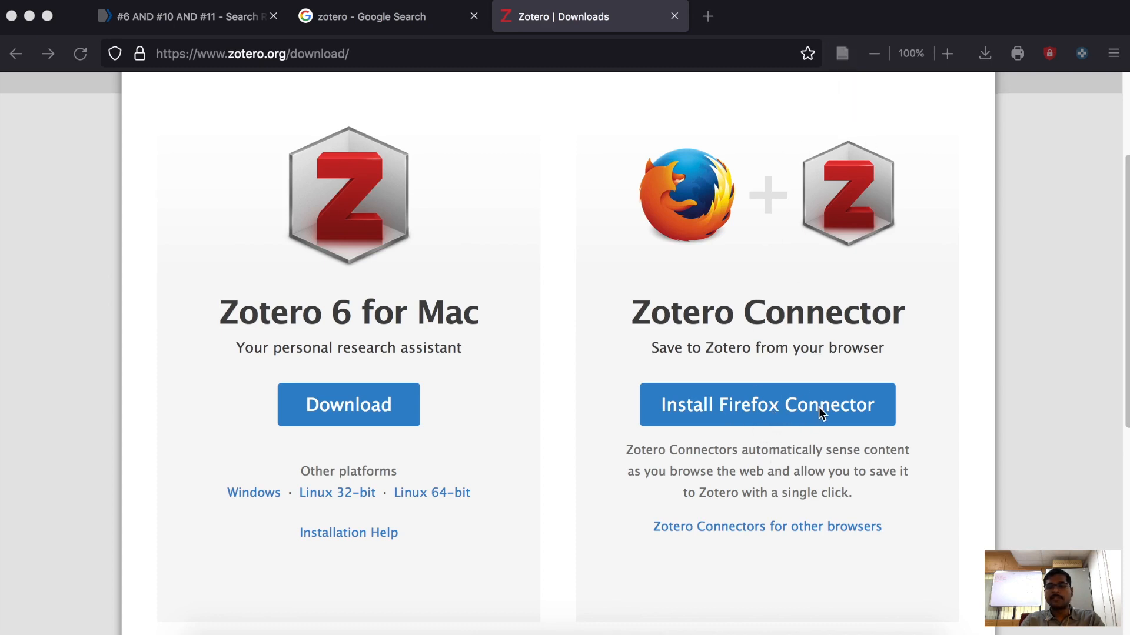
{"action": "left_click", "coordinate": [712, 22]}
{"action": "left_click", "coordinate": [210, 34]}
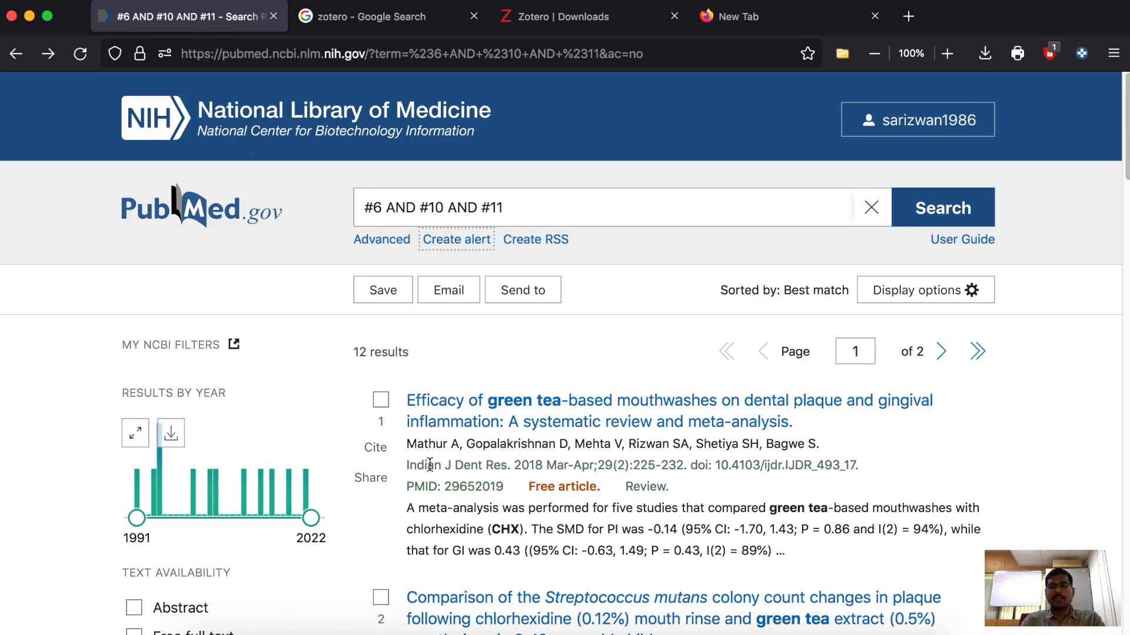
{"action": "scroll", "coordinate": [444, 436], "scroll_direction": "down", "scroll_amount": 1}
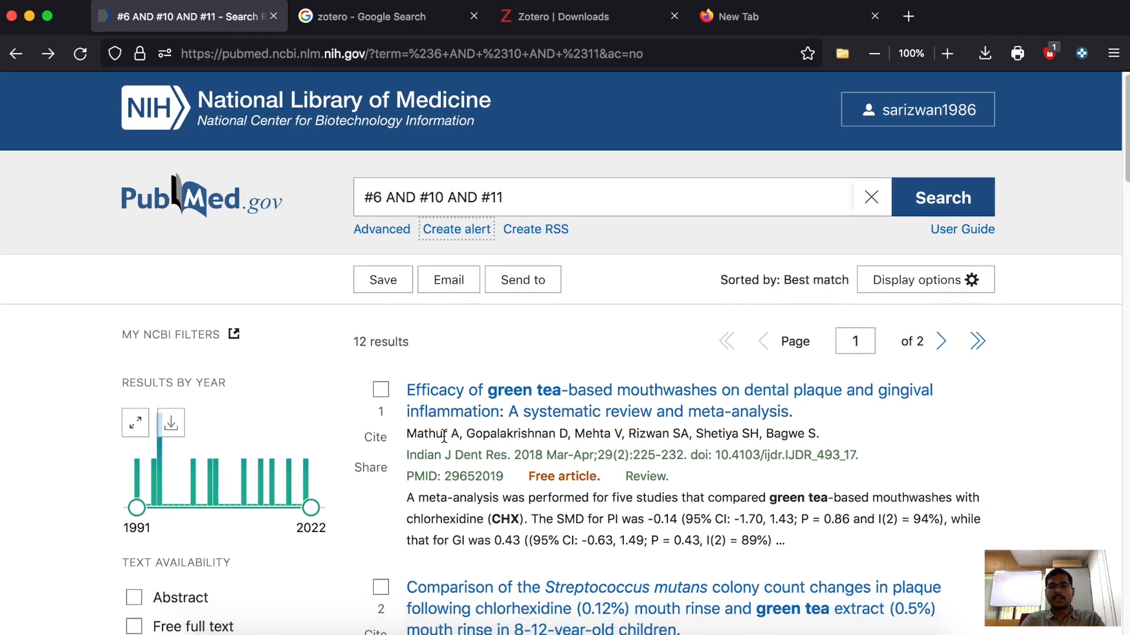
{"action": "scroll", "coordinate": [444, 436], "scroll_direction": "down", "scroll_amount": 5}
{"action": "scroll", "coordinate": [527, 444], "scroll_direction": "up", "scroll_amount": 2}
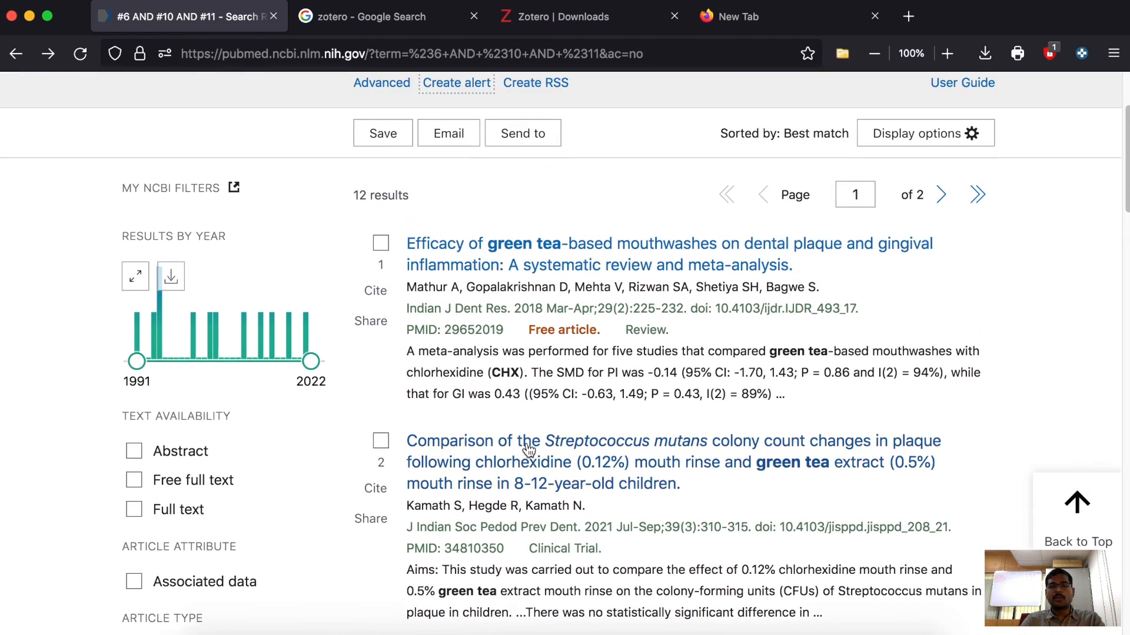
{"action": "scroll", "coordinate": [528, 449], "scroll_direction": "up", "scroll_amount": 3}
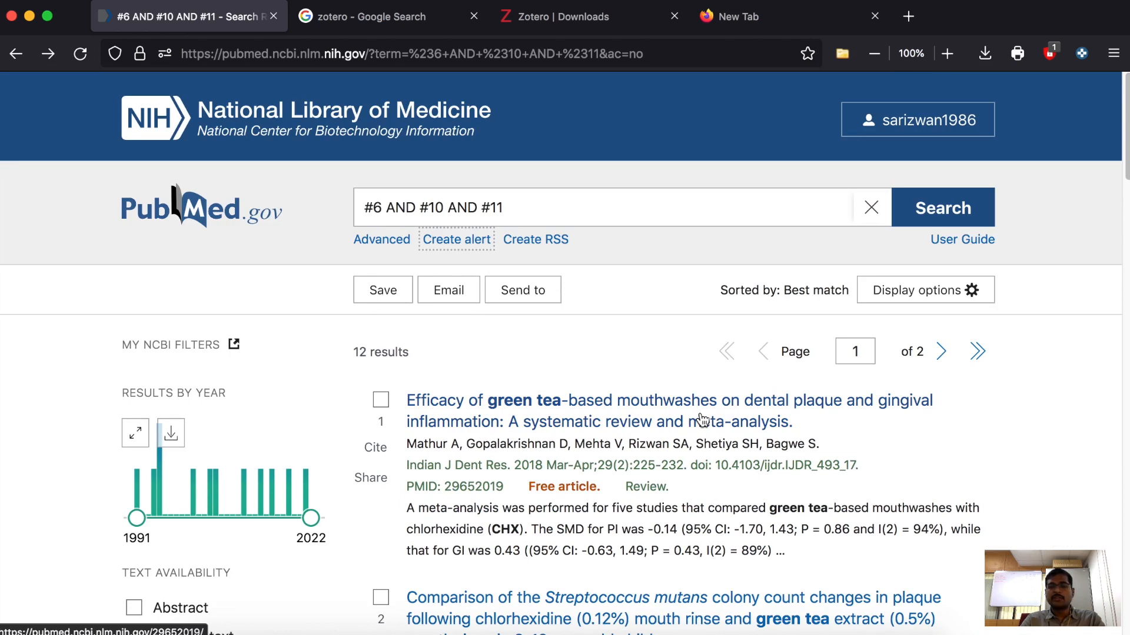
Step: Send all results of the PubMed search to a citation manager file and download it
{"action": "left_click", "coordinate": [533, 297]}
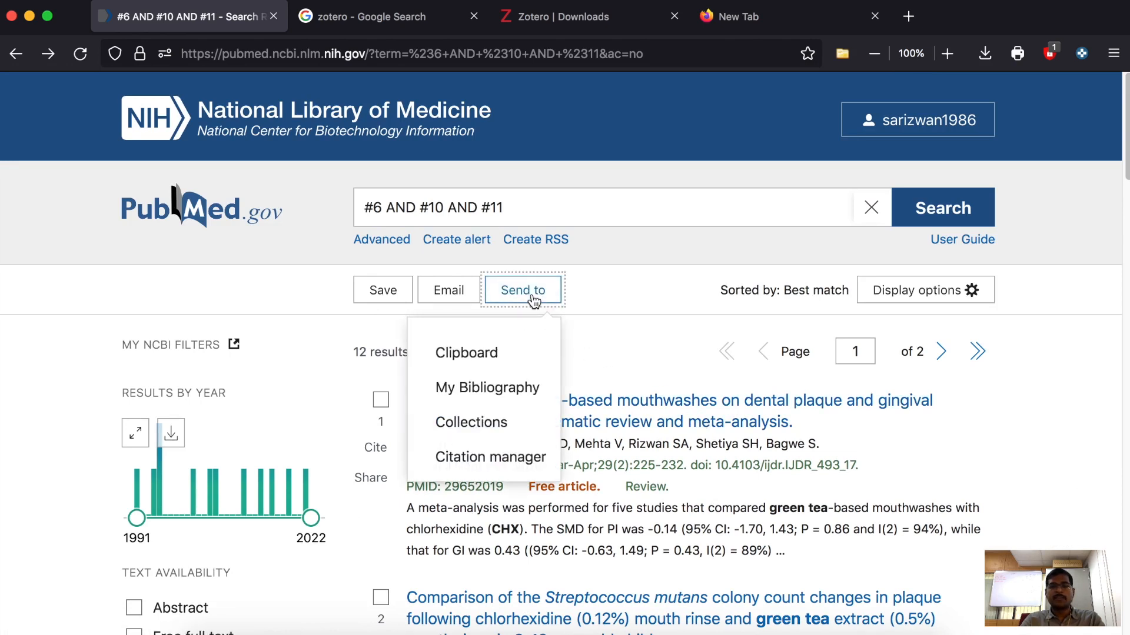
{"action": "left_click", "coordinate": [506, 459]}
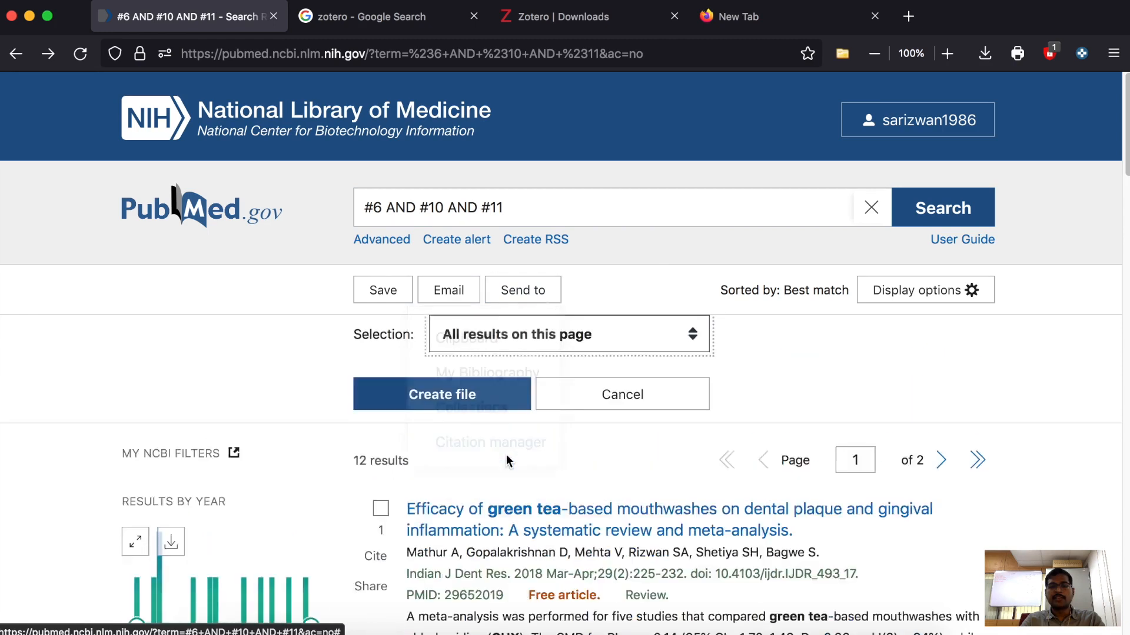
{"action": "left_click", "coordinate": [517, 421]}
{"action": "left_click", "coordinate": [510, 429]}
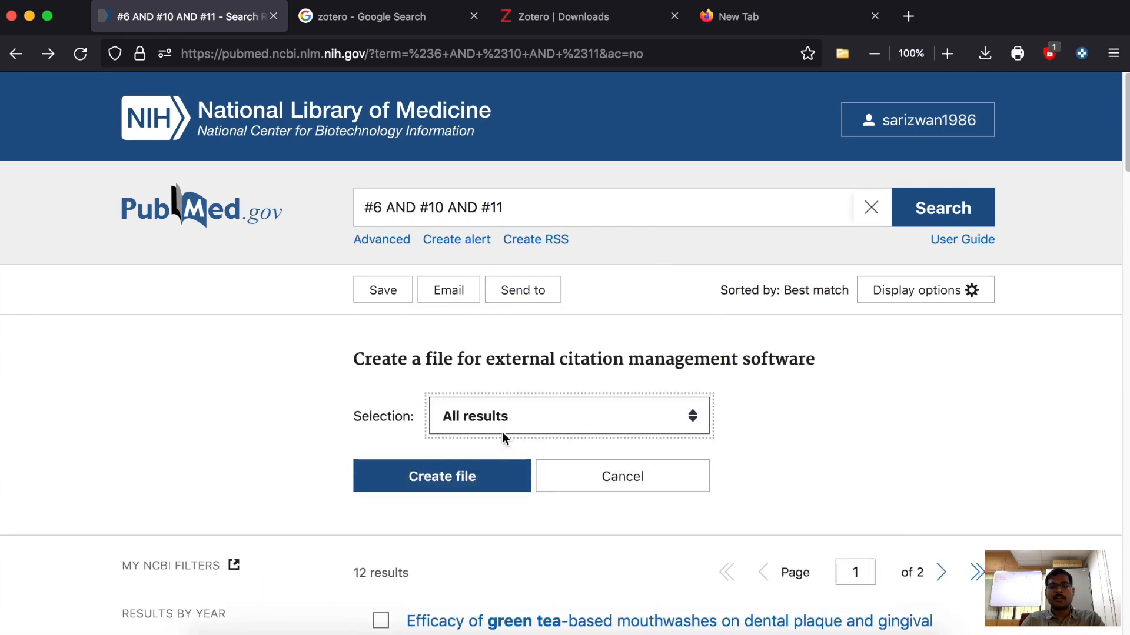
{"action": "left_click", "coordinate": [490, 478]}
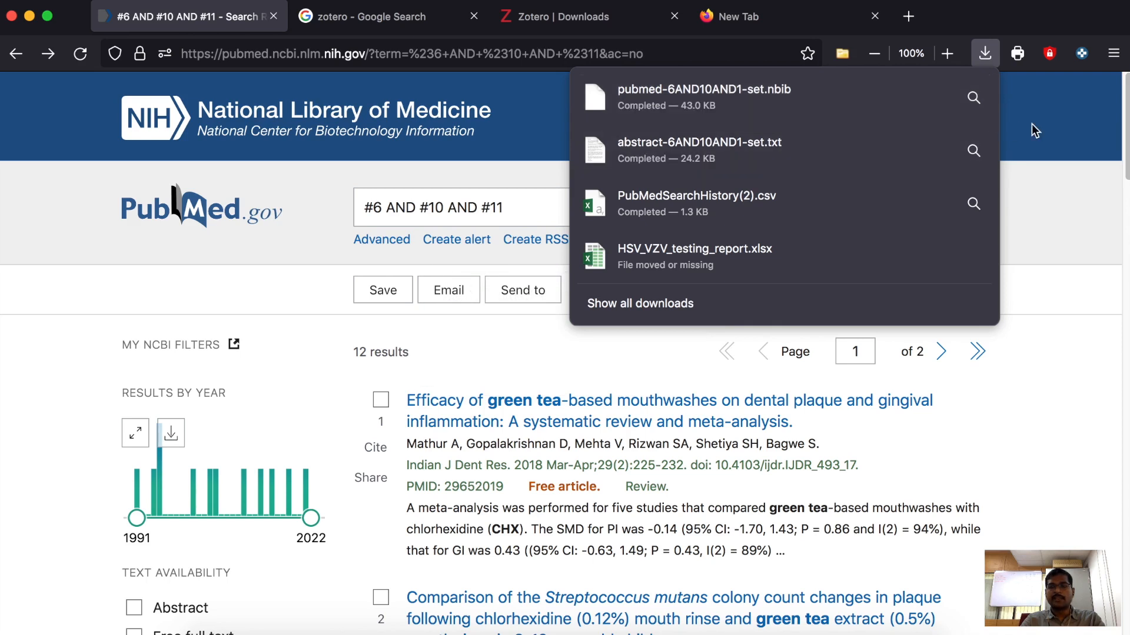
Step: Switch to Zotero and import pubmed-6AND10AND1-set.nbib from Downloads into a new collection, copying files to the Zotero storage folder
{"action": "mouse_move", "coordinate": [494, 632]}
{"action": "left_click", "coordinate": [668, 631]}
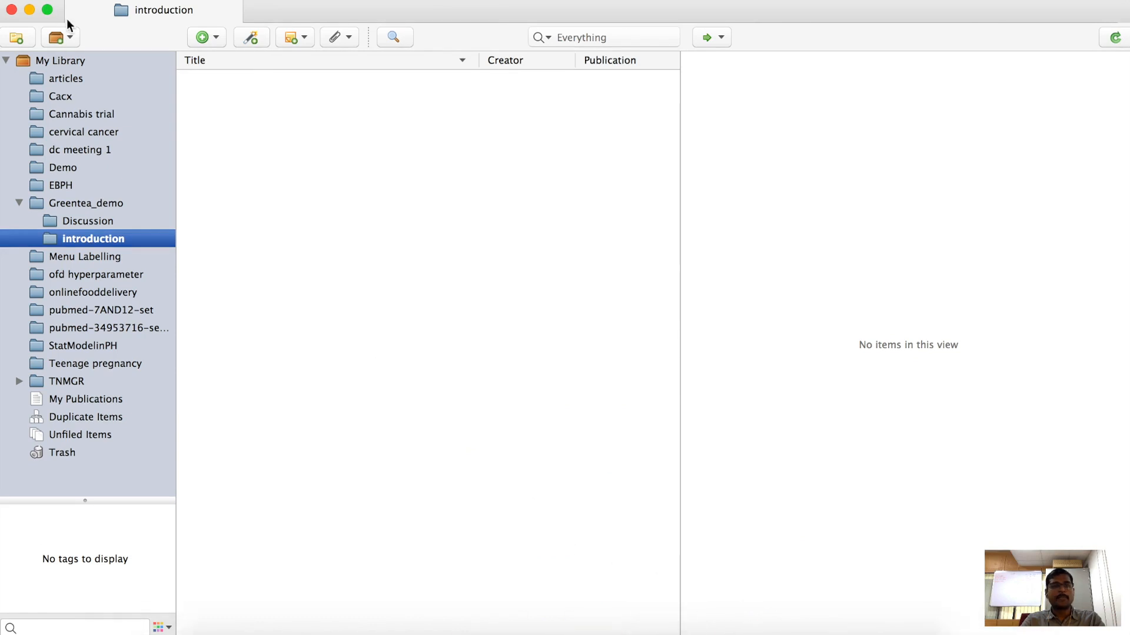
{"action": "left_click", "coordinate": [103, 1]}
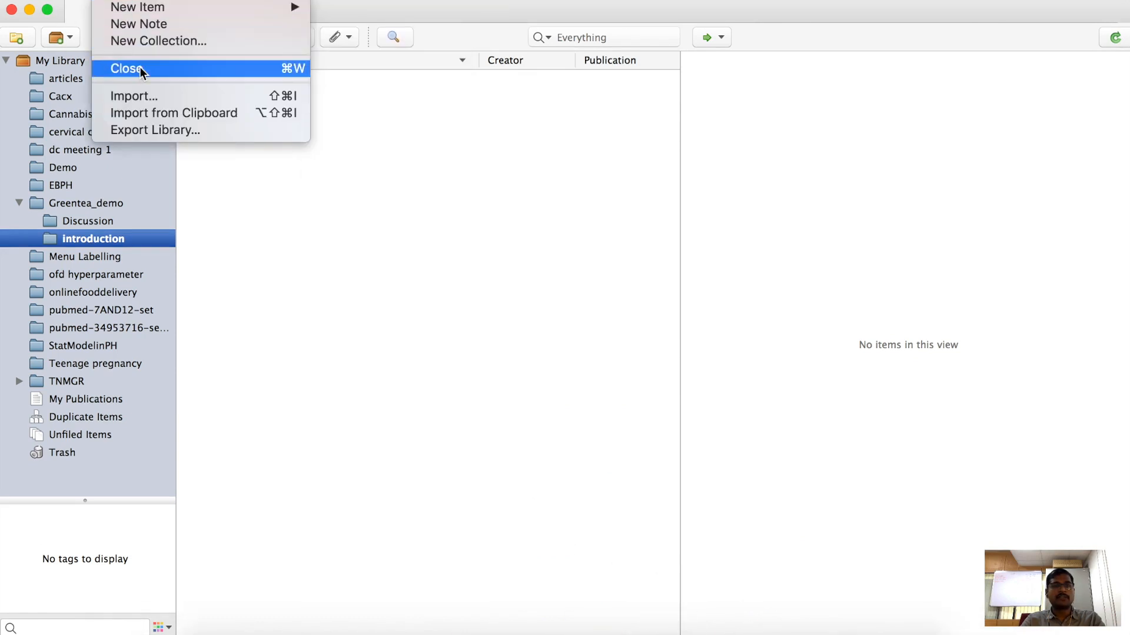
{"action": "left_click", "coordinate": [150, 96]}
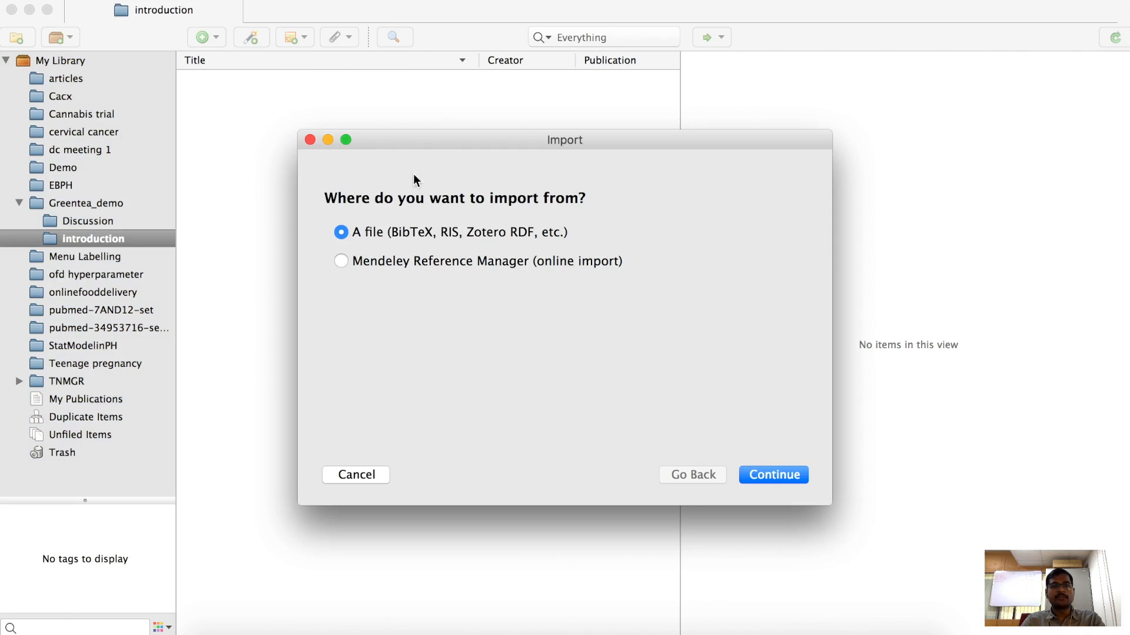
{"action": "left_click", "coordinate": [785, 477]}
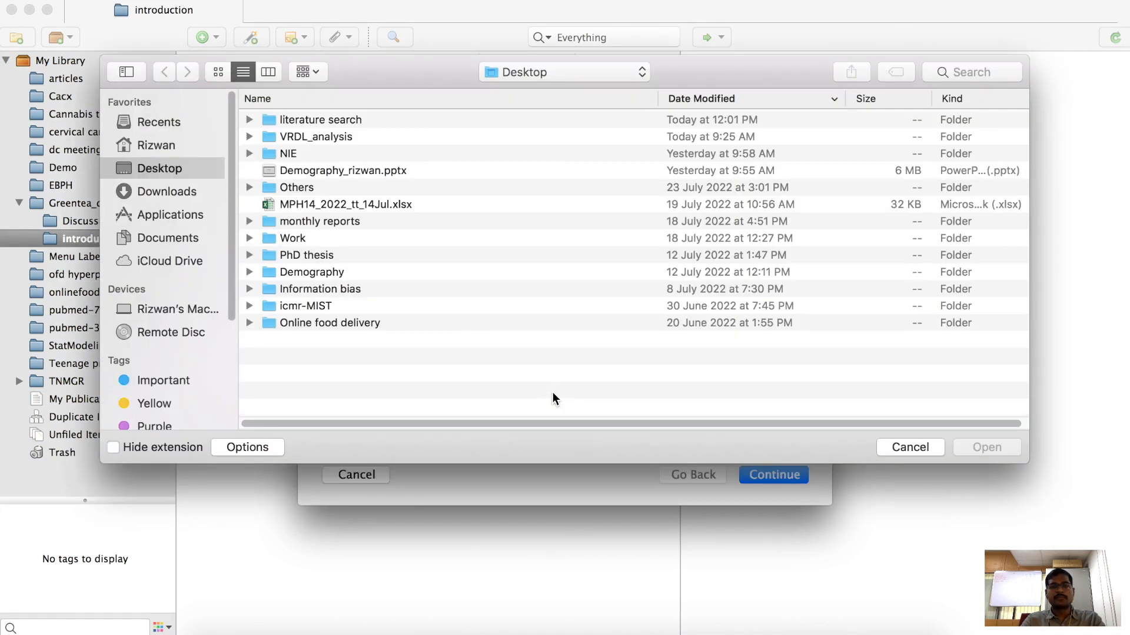
{"action": "left_click", "coordinate": [186, 193]}
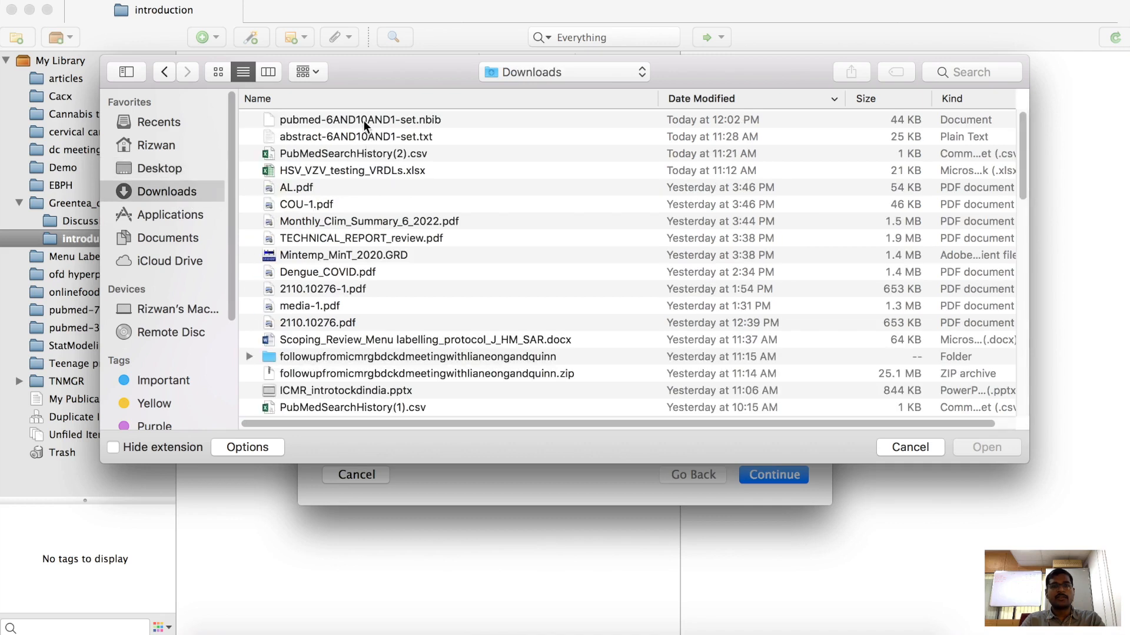
{"action": "left_click", "coordinate": [364, 120]}
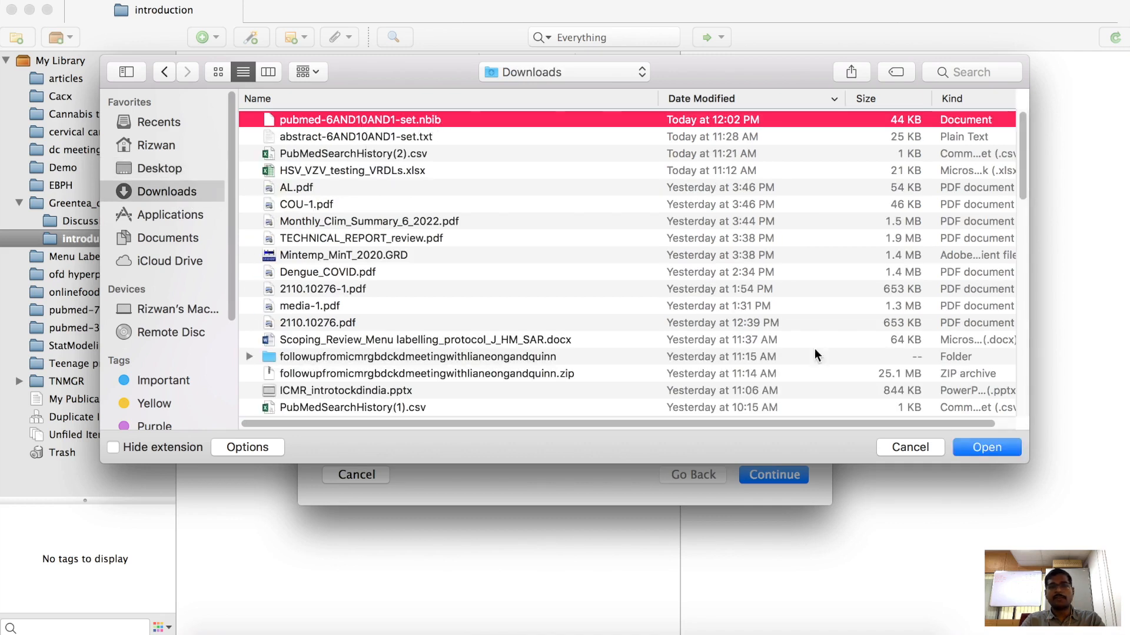
{"action": "left_click", "coordinate": [1000, 449]}
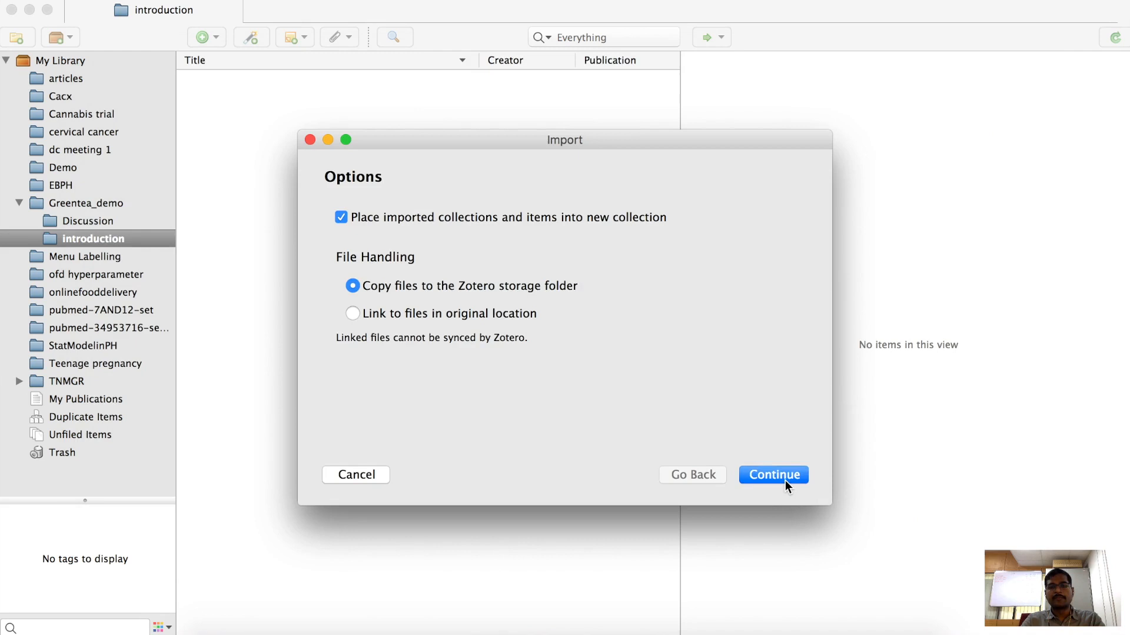
{"action": "left_click", "coordinate": [785, 480]}
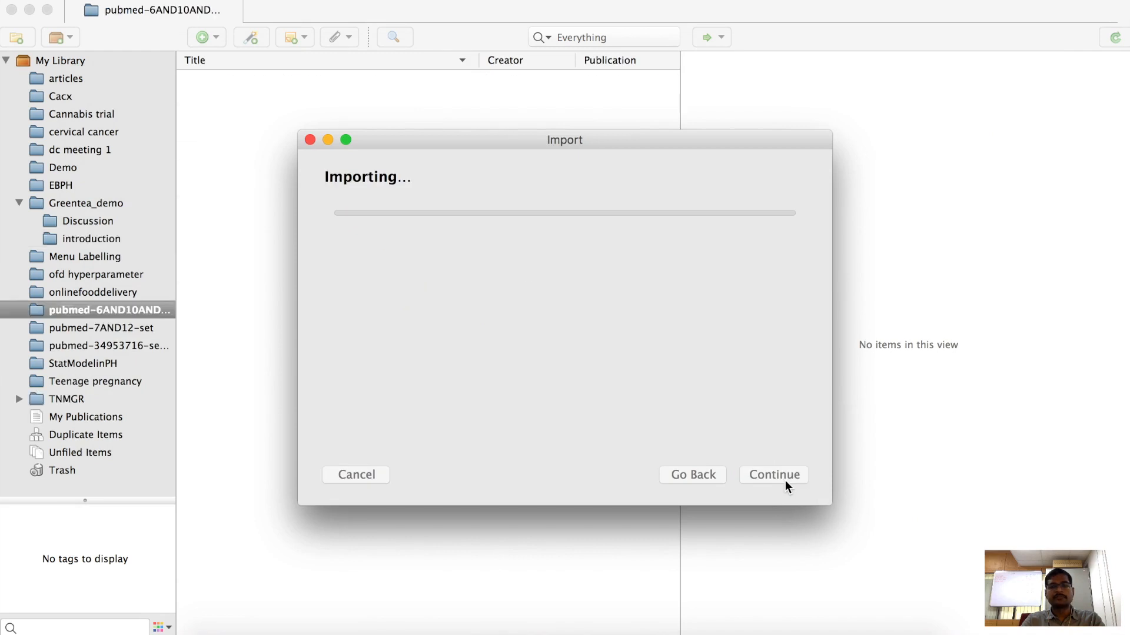
{"action": "left_click", "coordinate": [775, 475]}
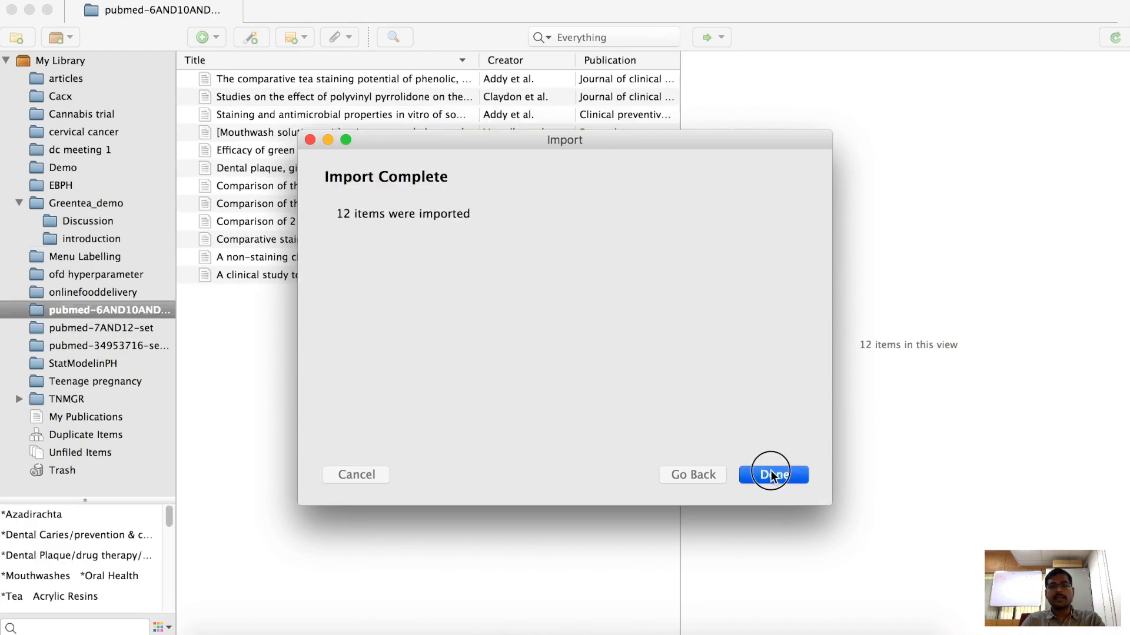
Step: Review the bibliographic details of the first six imported references one after another
{"action": "left_click", "coordinate": [298, 78]}
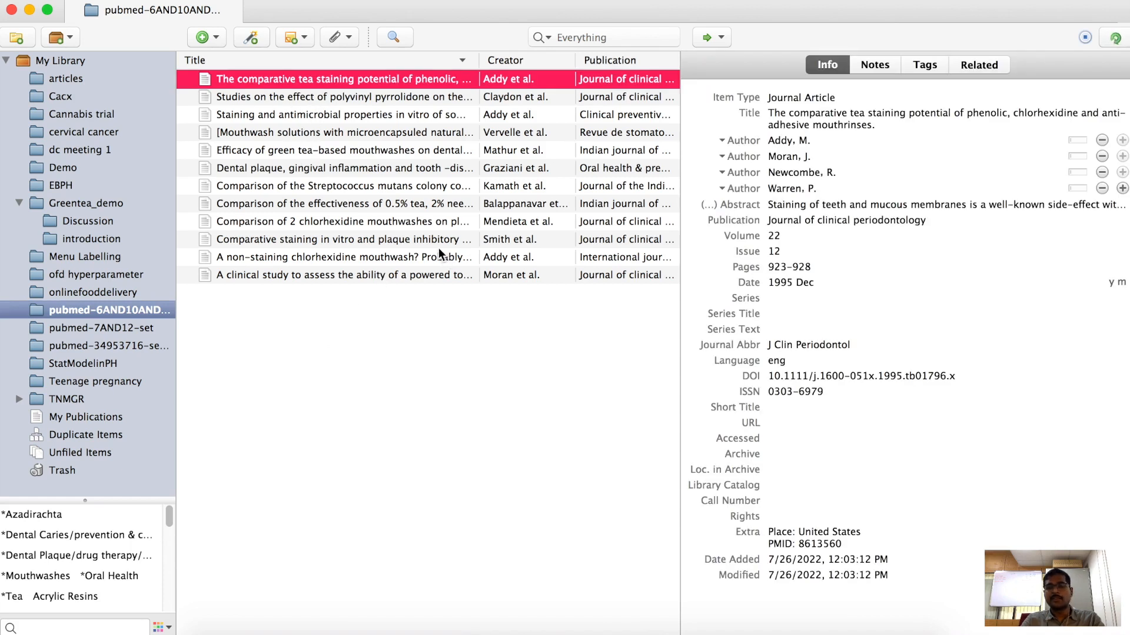
{"action": "left_click", "coordinate": [356, 97]}
{"action": "left_click", "coordinate": [356, 116]}
{"action": "left_click", "coordinate": [355, 133]}
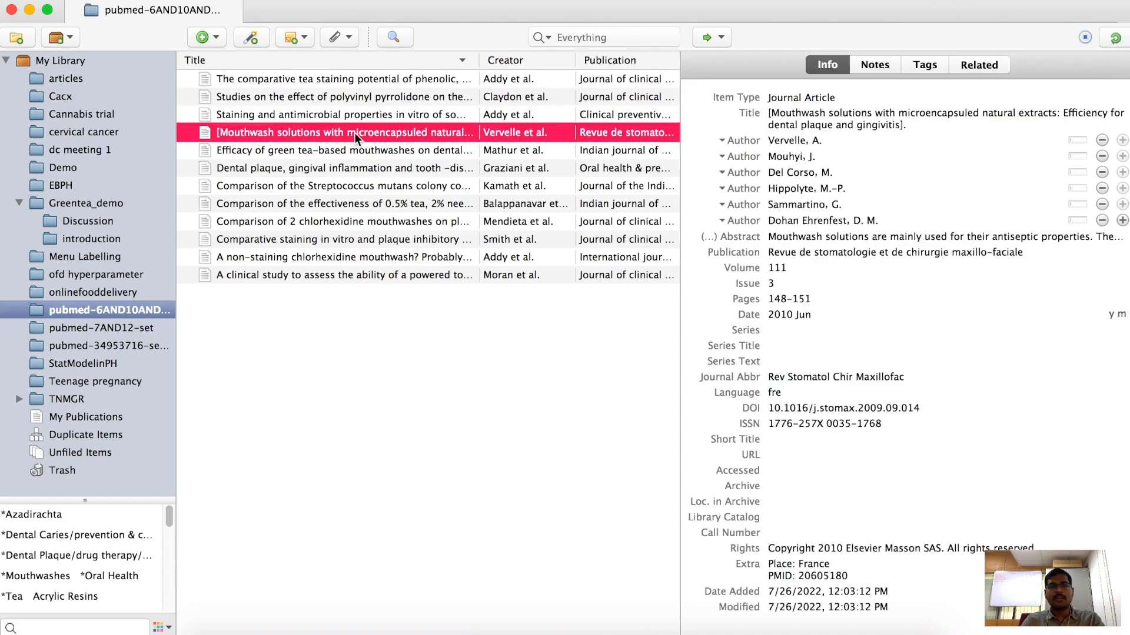
{"action": "left_click", "coordinate": [357, 152]}
{"action": "left_click", "coordinate": [360, 169]}
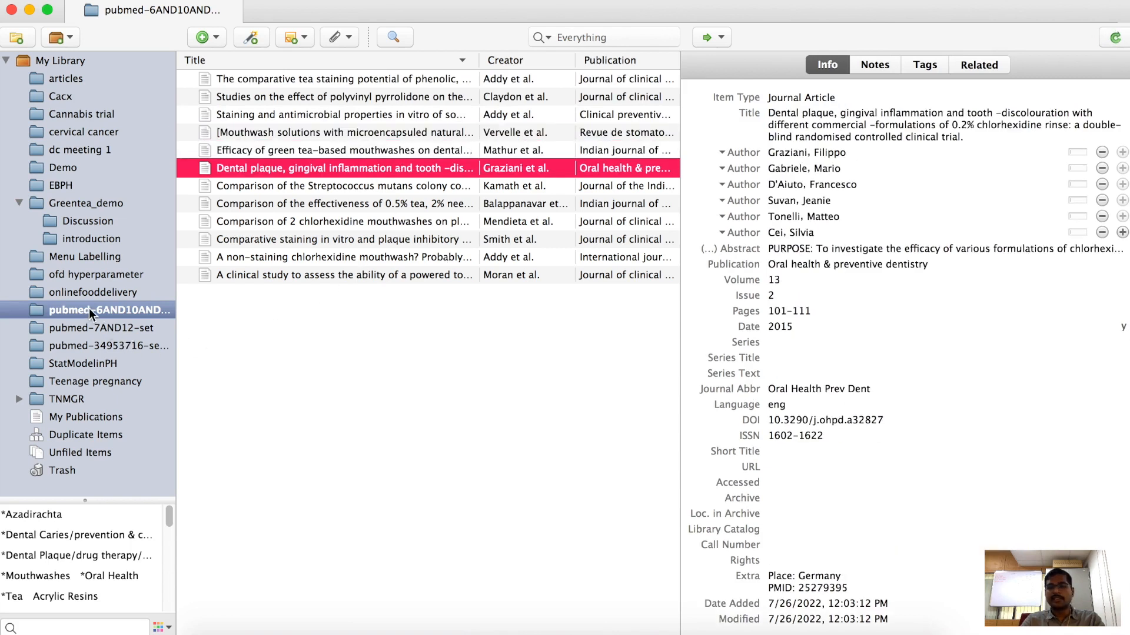
Step: Move the imported pubmed-6AND10AND1-set collection into Greentea_demo and show its references
{"action": "left_click_drag", "start_coordinate": [66, 313], "coordinate": [75, 203]}
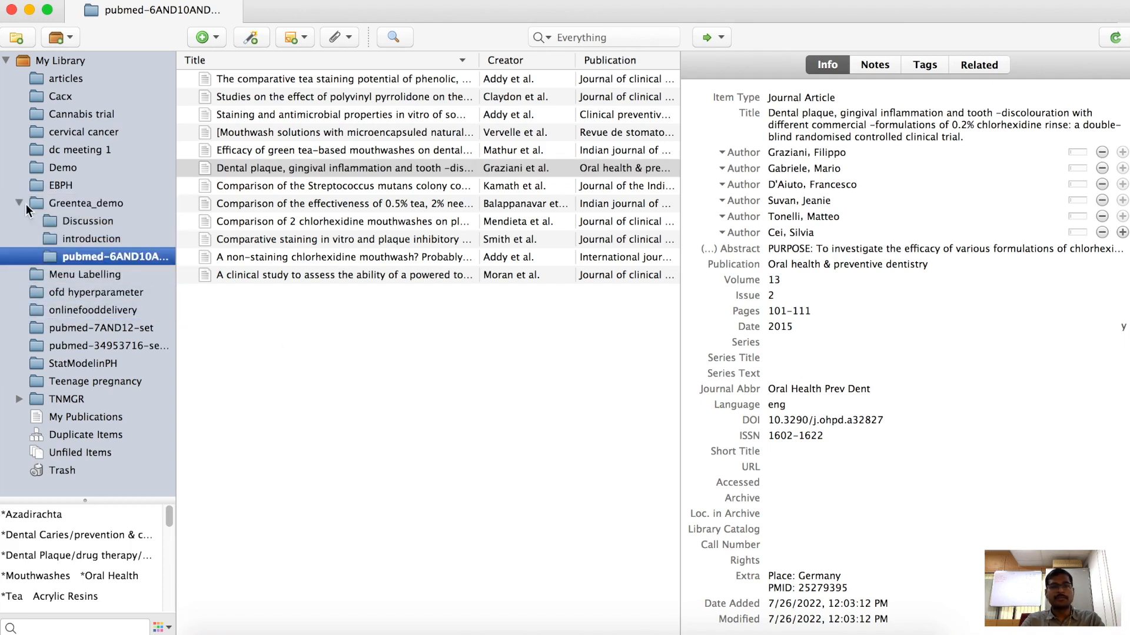
{"action": "left_click", "coordinate": [19, 203]}
{"action": "left_click", "coordinate": [18, 203]}
{"action": "left_click", "coordinate": [96, 260]}
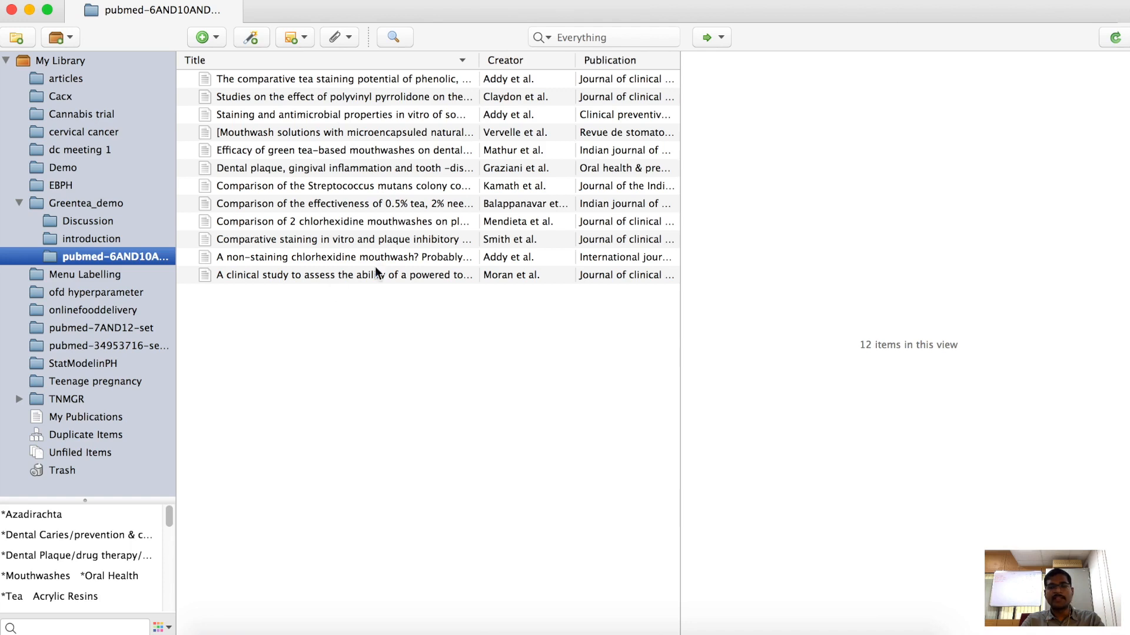
Step: Switch to Firefox and save all the PubMed results listed on the page to the library with the Zotero Connector
{"action": "key", "text": "super+Tab"}
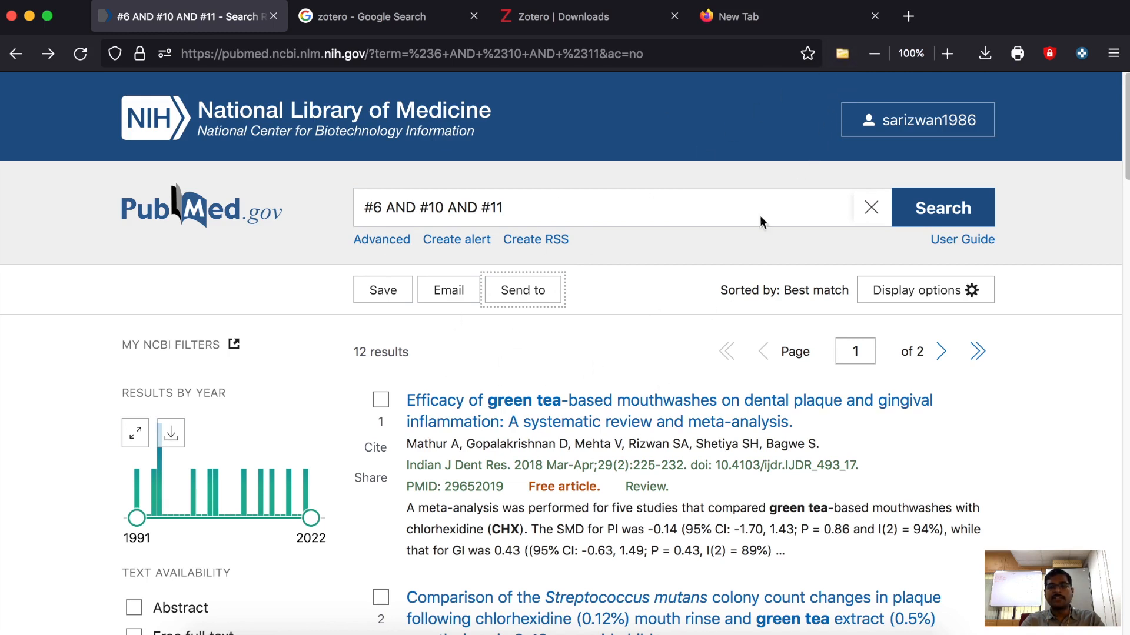
{"action": "left_click", "coordinate": [846, 57]}
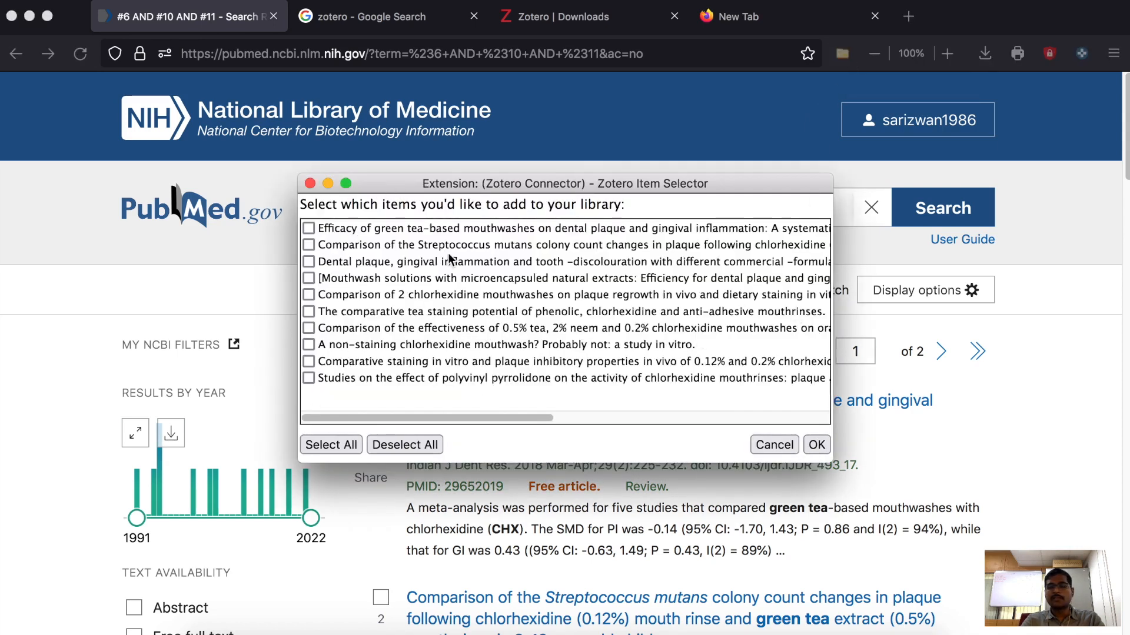
{"action": "left_click", "coordinate": [309, 228]}
{"action": "left_click", "coordinate": [309, 245]}
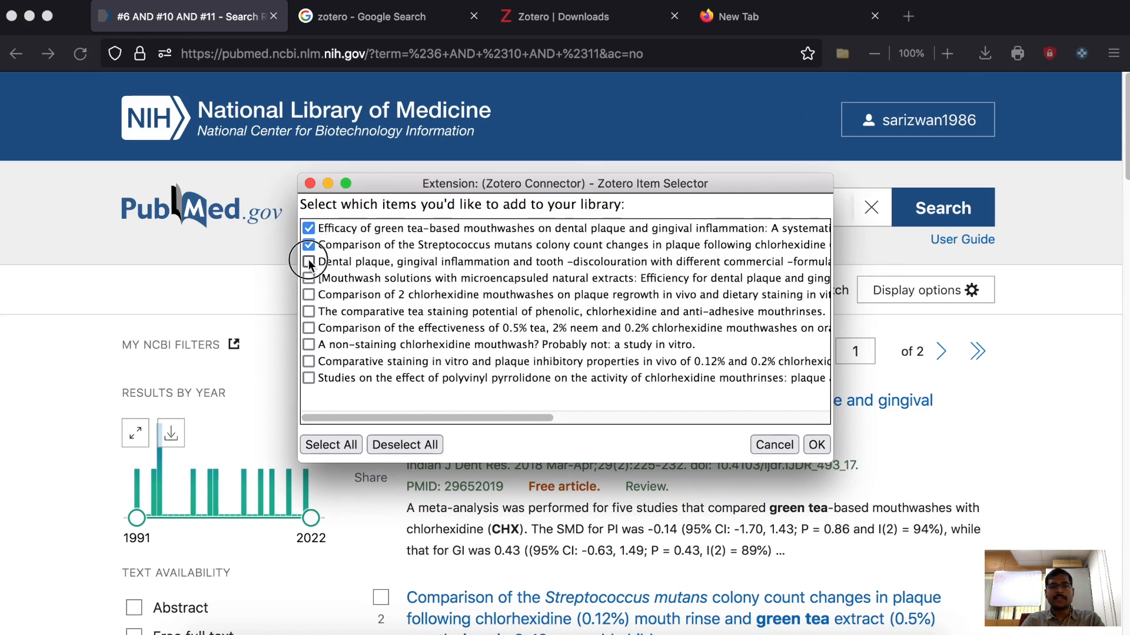
{"action": "left_click", "coordinate": [308, 311]}
{"action": "left_click", "coordinate": [309, 329]}
{"action": "left_click", "coordinate": [310, 345]}
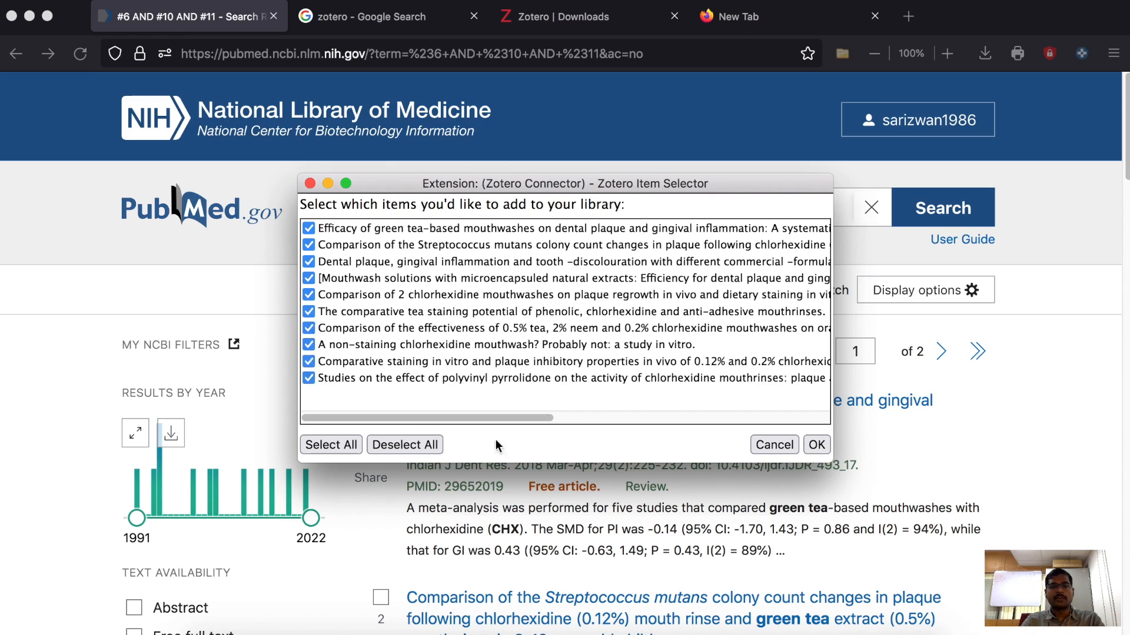
{"action": "left_click", "coordinate": [816, 445]}
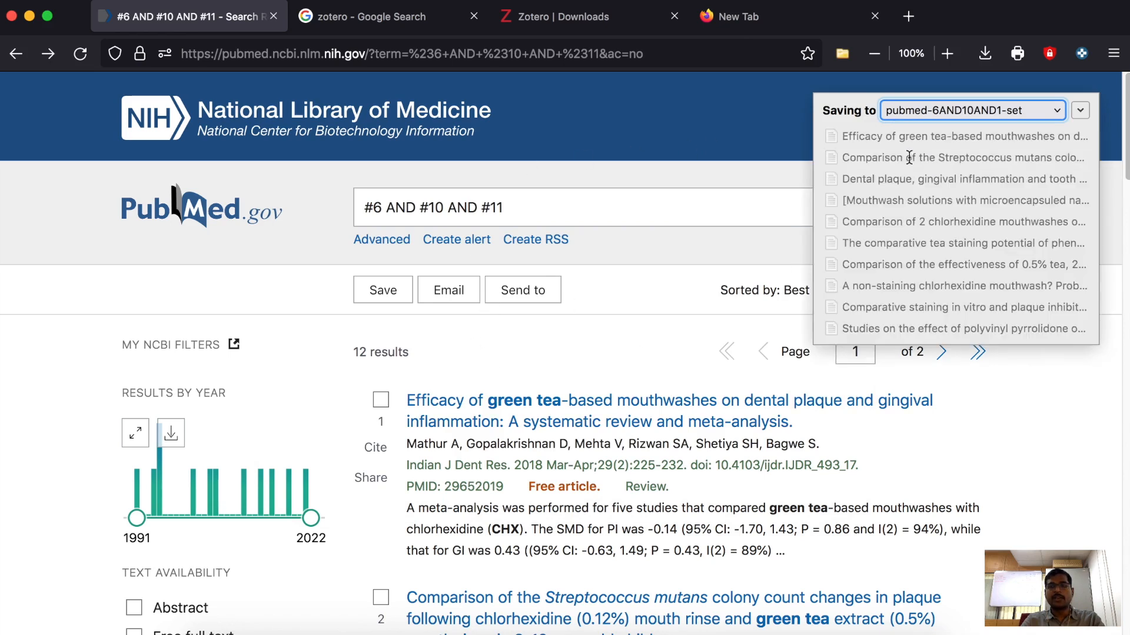
Step: Change the destination collection of the saved results to Greentea_demo and finish saving
{"action": "left_click", "coordinate": [1043, 111]}
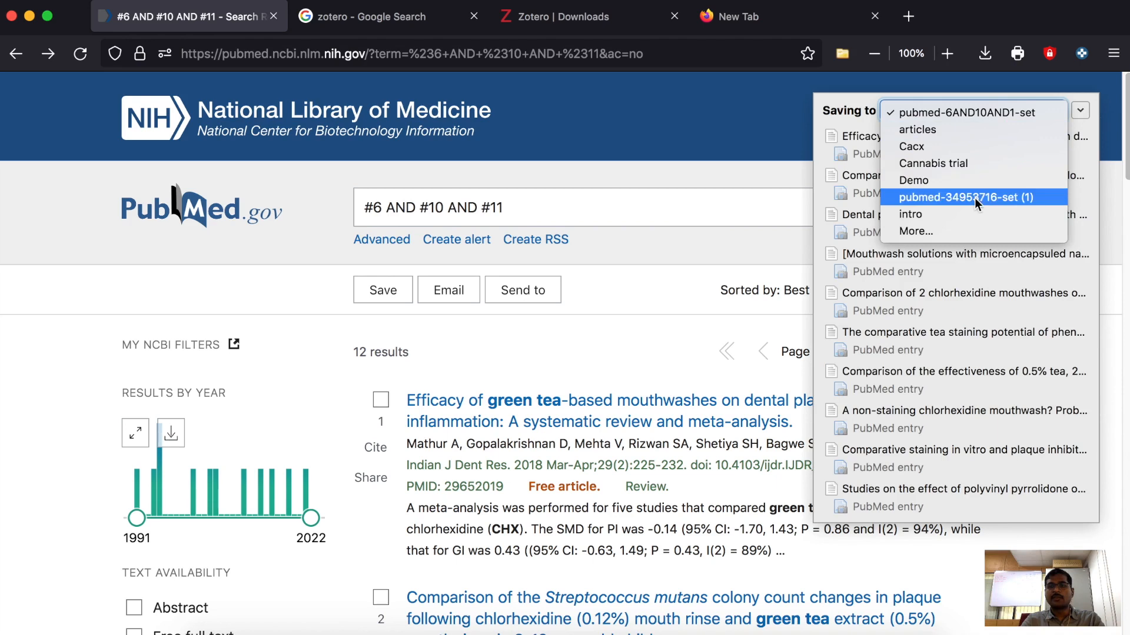
{"action": "left_click", "coordinate": [658, 117]}
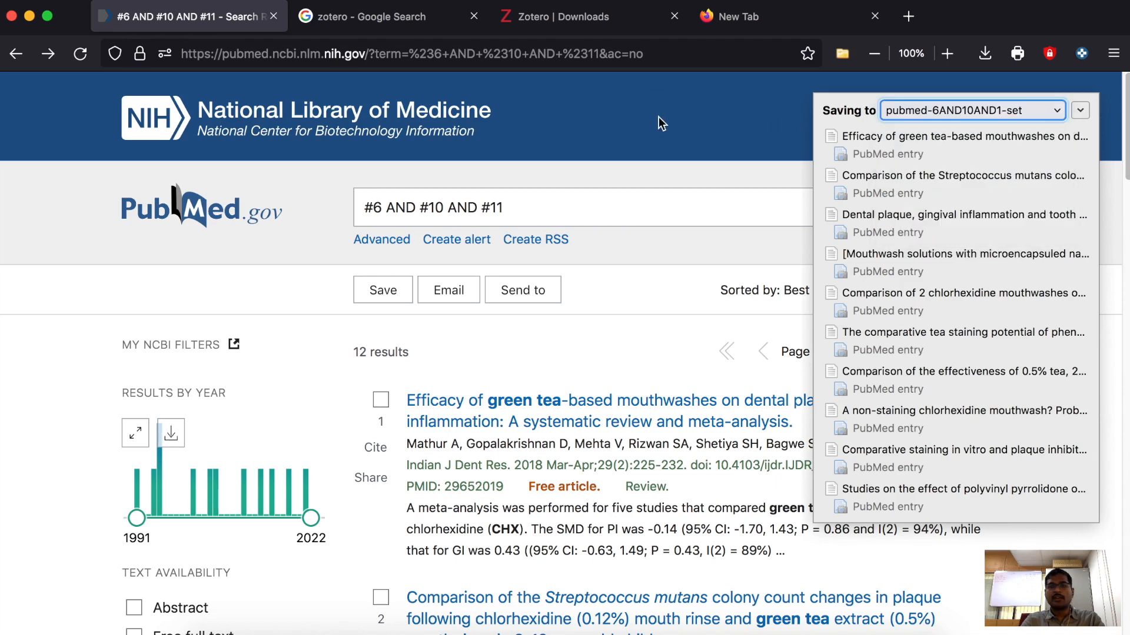
{"action": "left_click", "coordinate": [1044, 111]}
{"action": "left_click", "coordinate": [984, 232]}
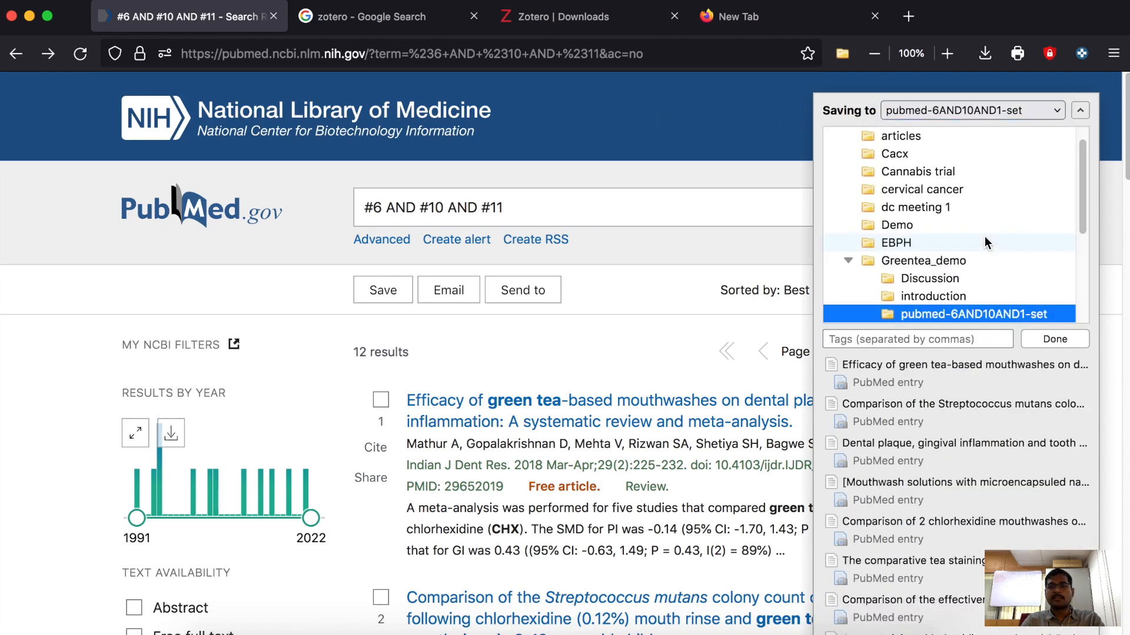
{"action": "scroll", "coordinate": [915, 250], "scroll_direction": "up", "scroll_amount": 1}
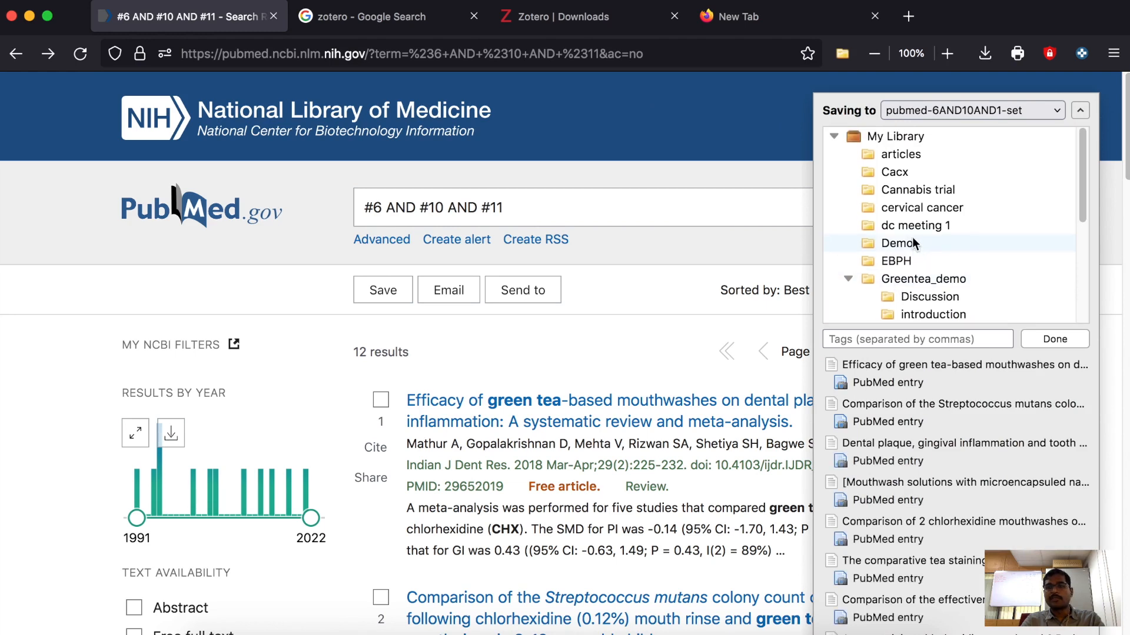
{"action": "left_click", "coordinate": [923, 279]}
{"action": "left_click", "coordinate": [1055, 339]}
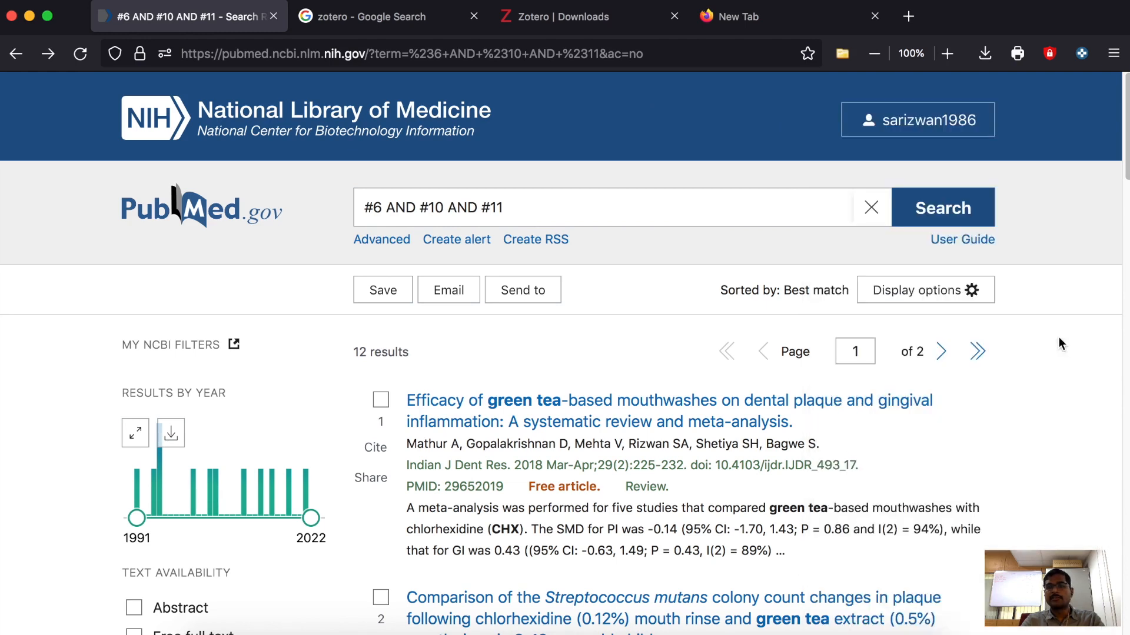
Step: Save all the listed PubMed results again with the Zotero Connector, keeping Greentea_demo as the destination
{"action": "left_click", "coordinate": [844, 54]}
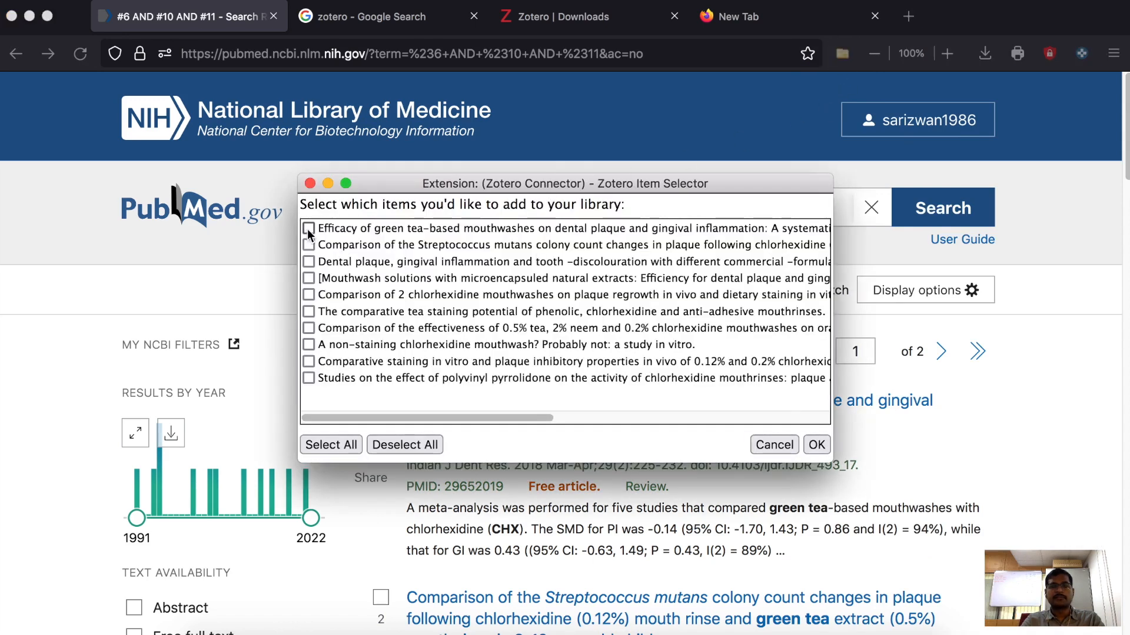
{"action": "left_click", "coordinate": [350, 446]}
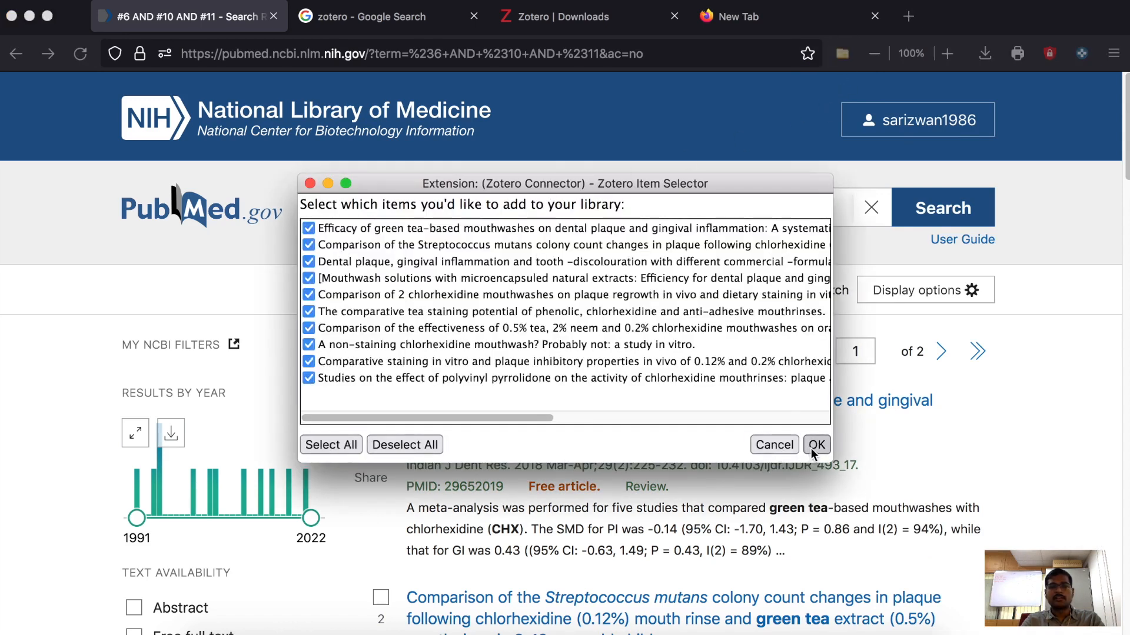
{"action": "left_click", "coordinate": [815, 445]}
{"action": "left_click", "coordinate": [959, 112]}
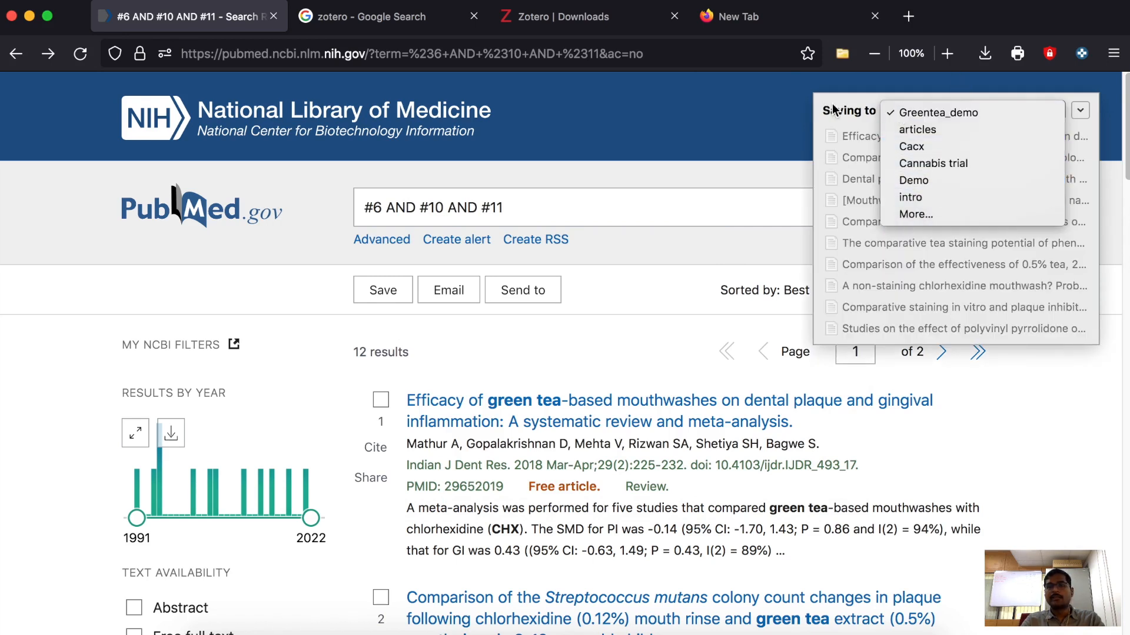
{"action": "left_click", "coordinate": [708, 107]}
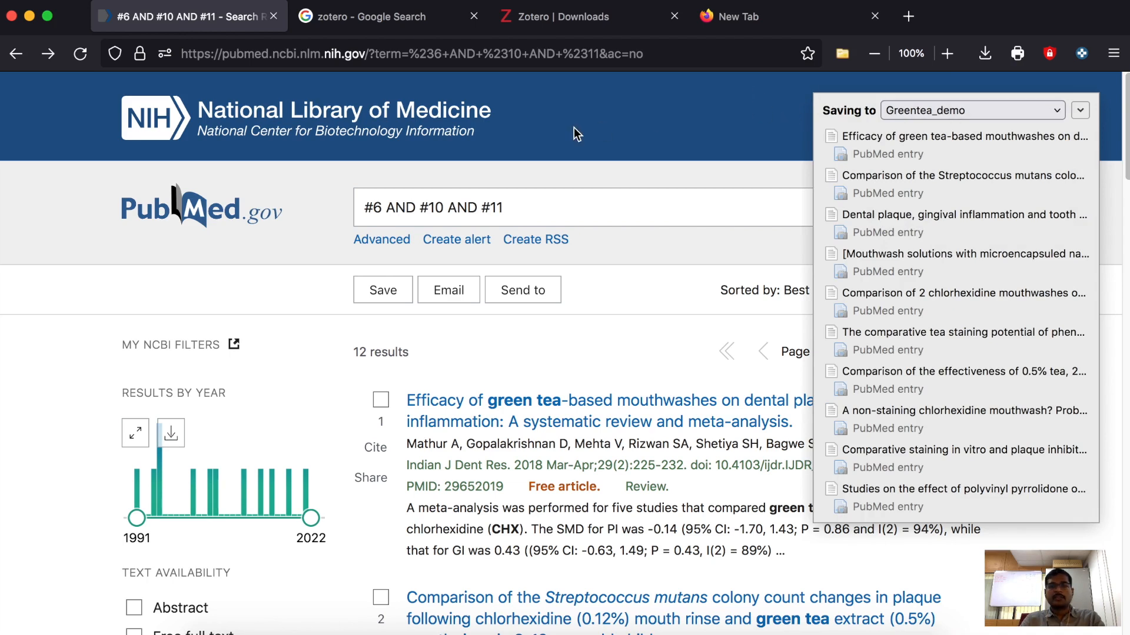
Step: Switch to Zotero and compare the first two references saved in Greentea_demo
{"action": "key", "text": "super+Tab"}
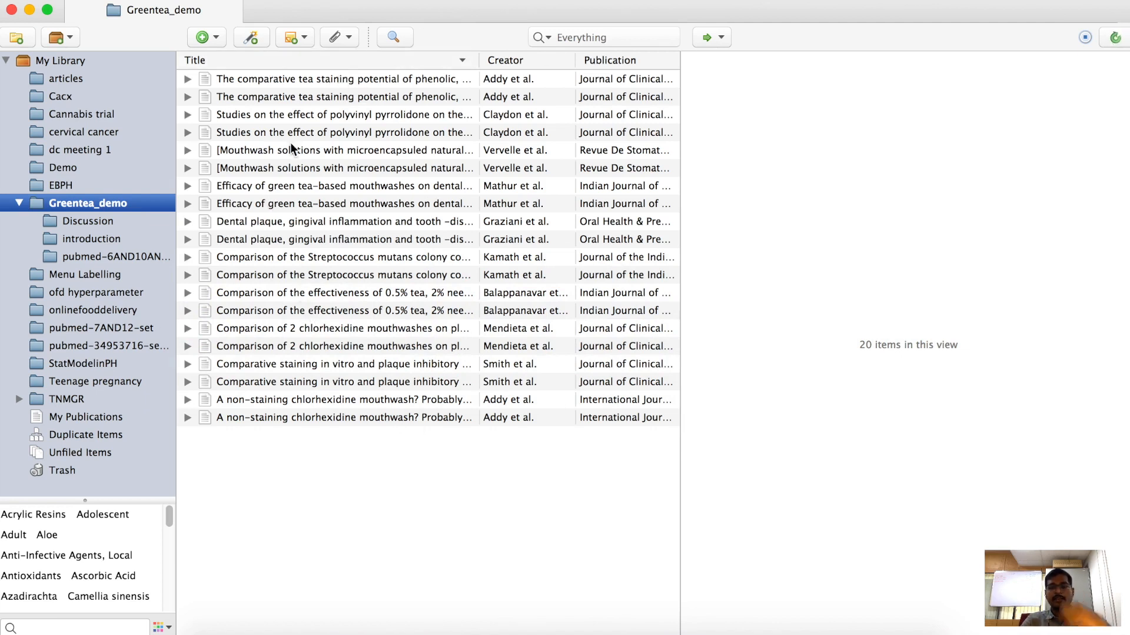
{"action": "left_click", "coordinate": [289, 82]}
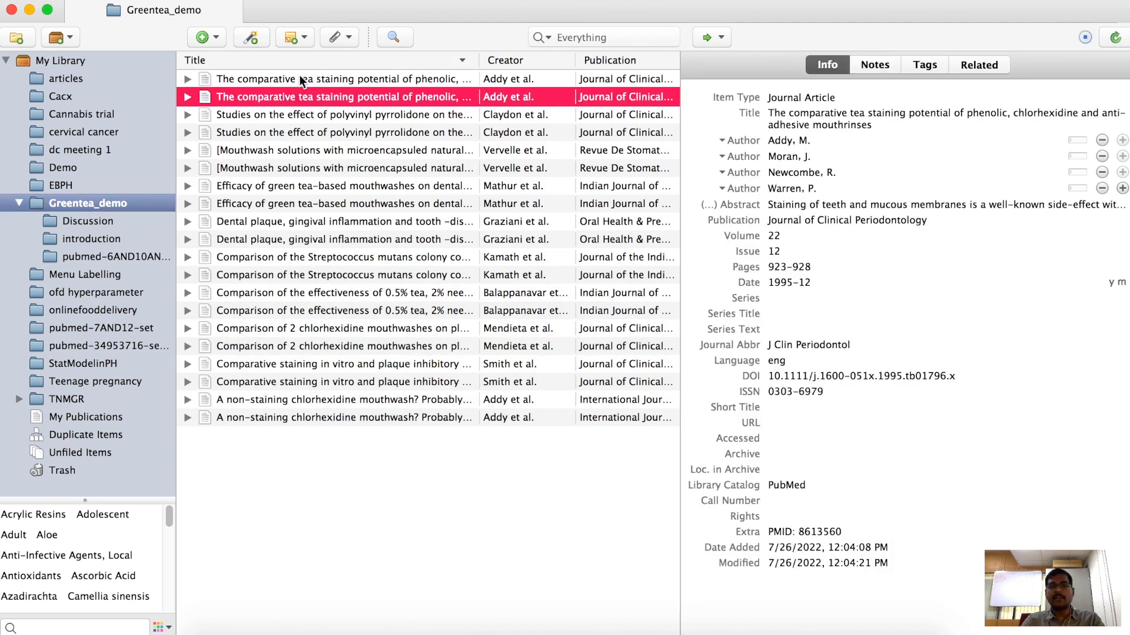
{"action": "left_click", "coordinate": [323, 103]}
Step: In Firefox, open the free full text of the first PubMed result, on green tea-based mouthwashes, and save the article to Greentea_demo
{"action": "key", "text": "super+Tab"}
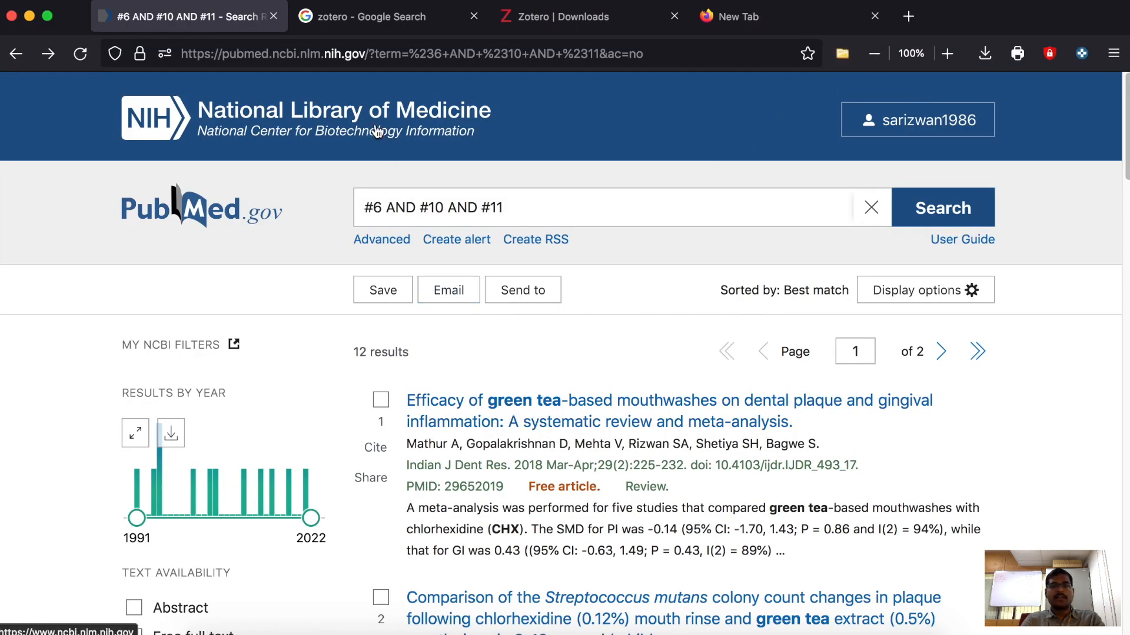
{"action": "left_click", "coordinate": [613, 405]}
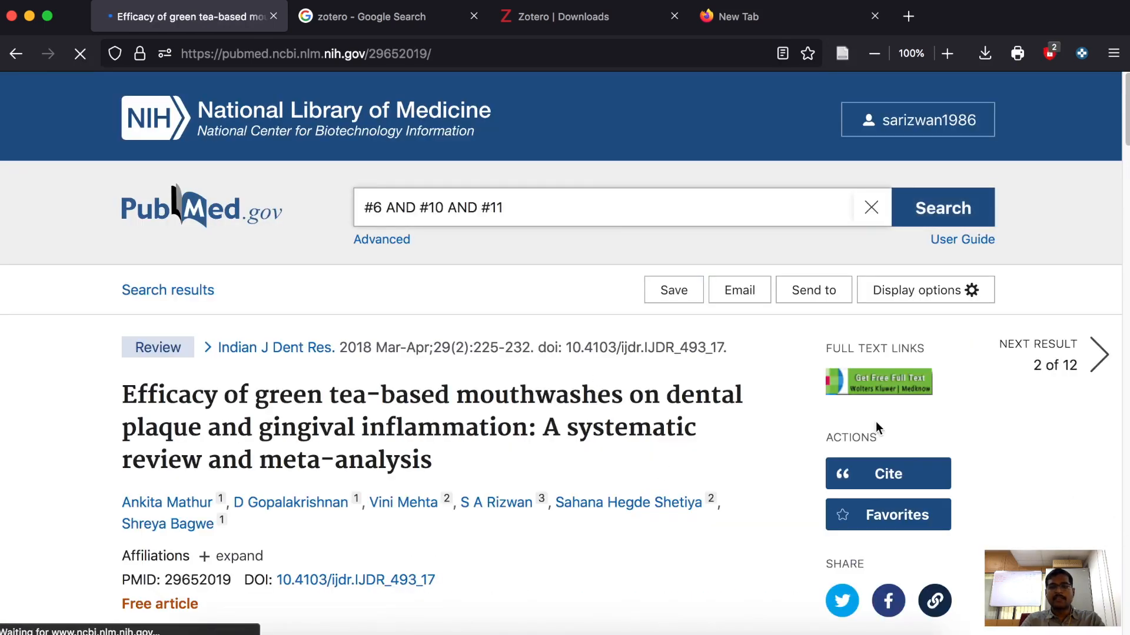
{"action": "left_click", "coordinate": [902, 389]}
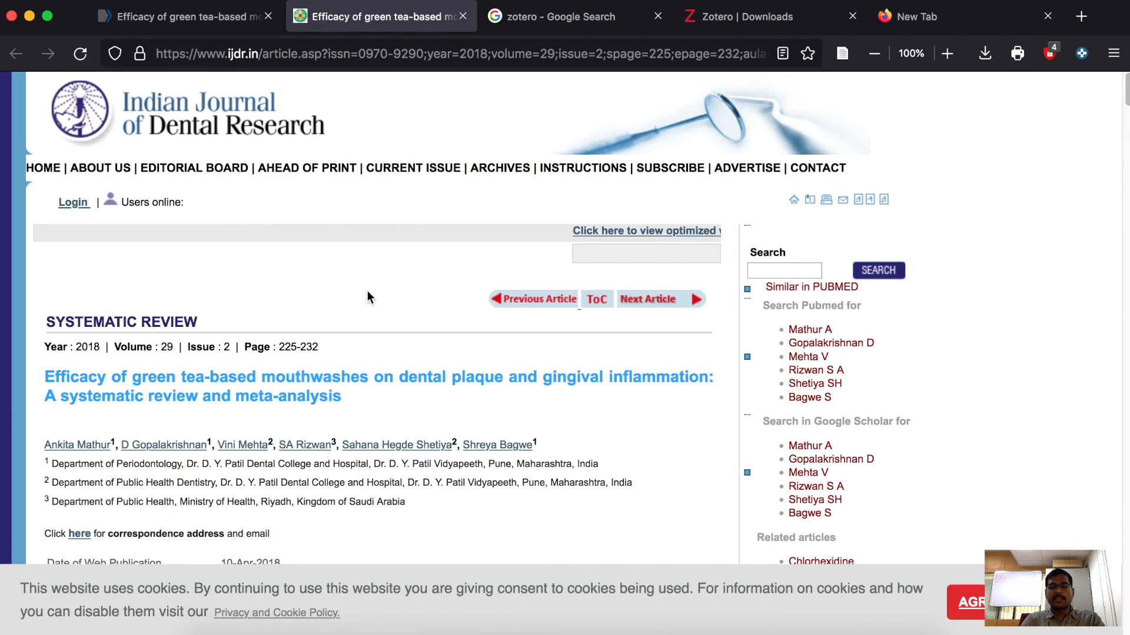
{"action": "left_click", "coordinate": [842, 57]}
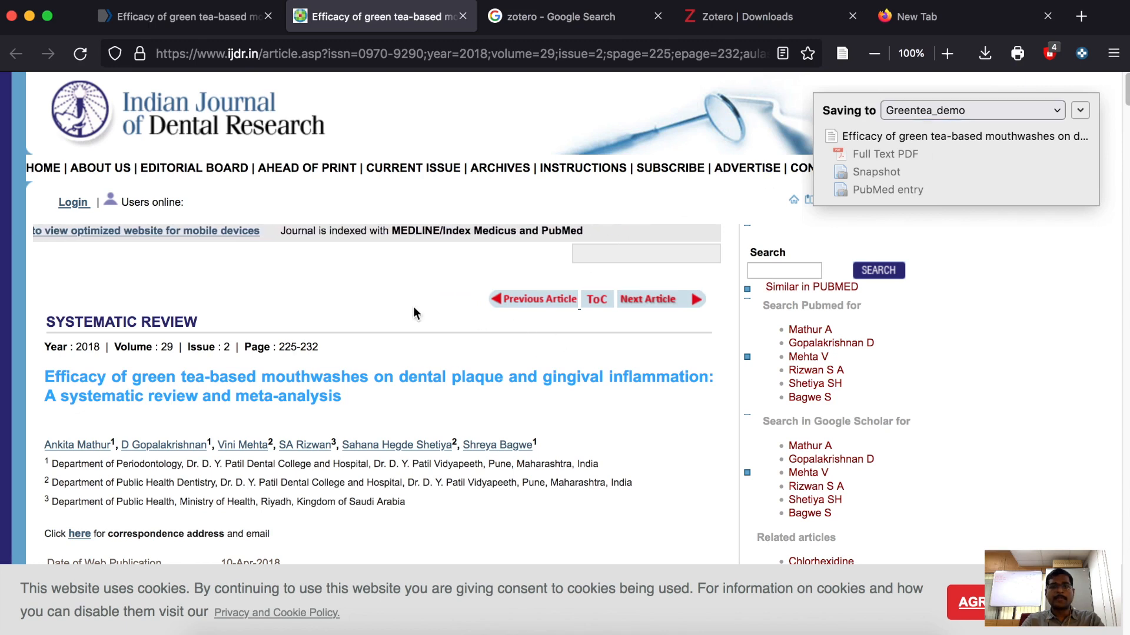
Step: Search Google for "who rabies" and open the WHO rabies fact sheet in its own tab
{"action": "left_click", "coordinate": [545, 19]}
{"action": "left_click", "coordinate": [434, 53]}
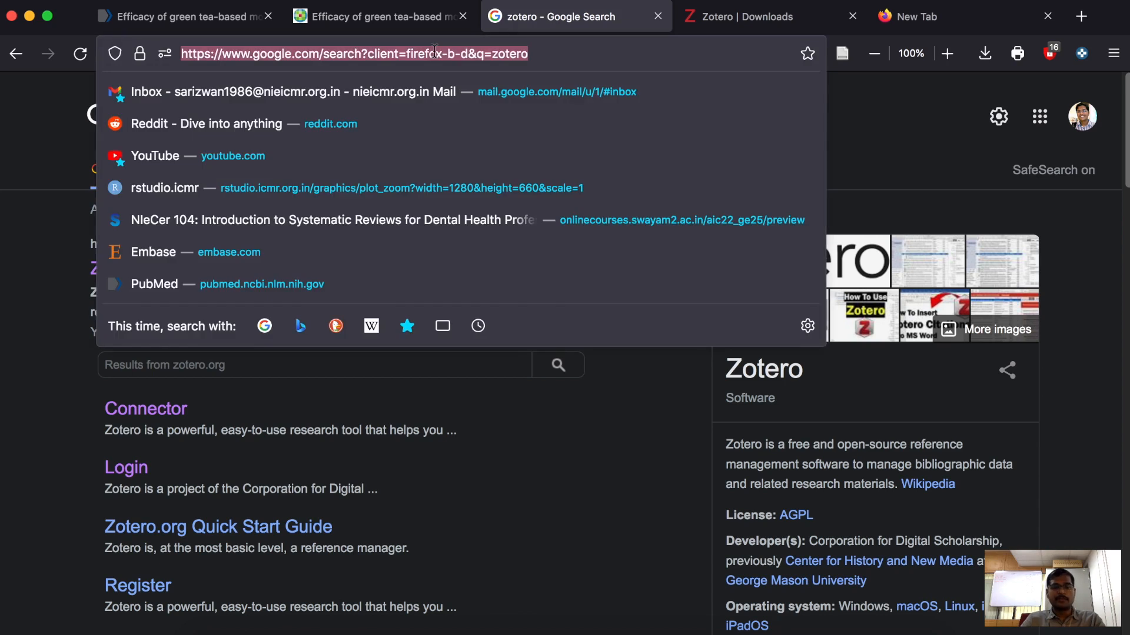
{"action": "type", "text": "who rab"}
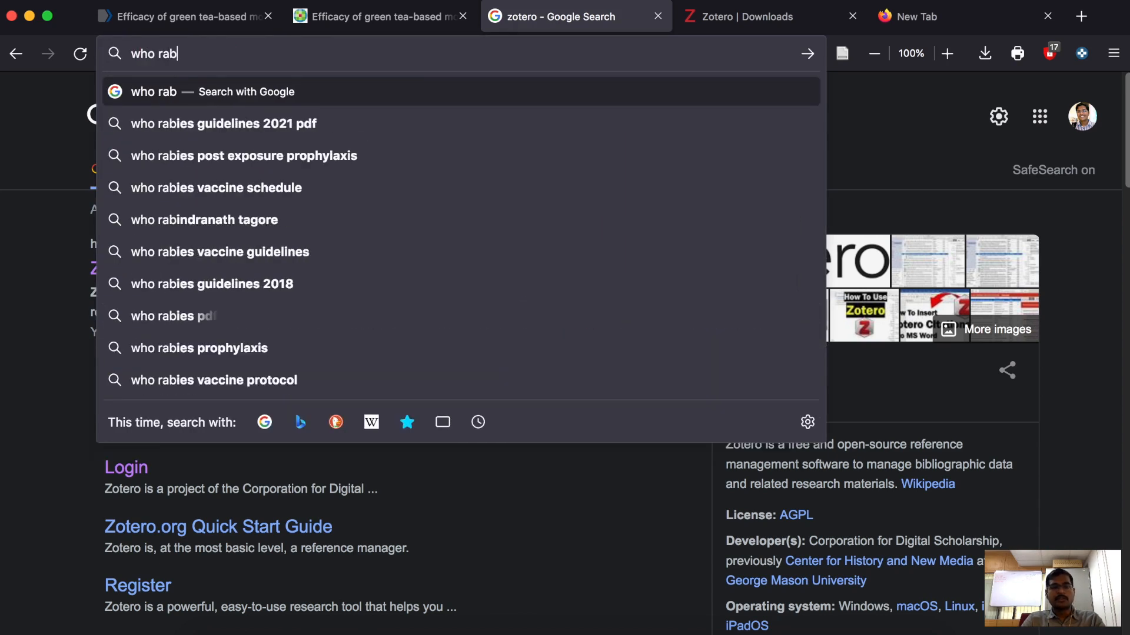
{"action": "type", "text": "ies"}
{"action": "key", "text": "Return"}
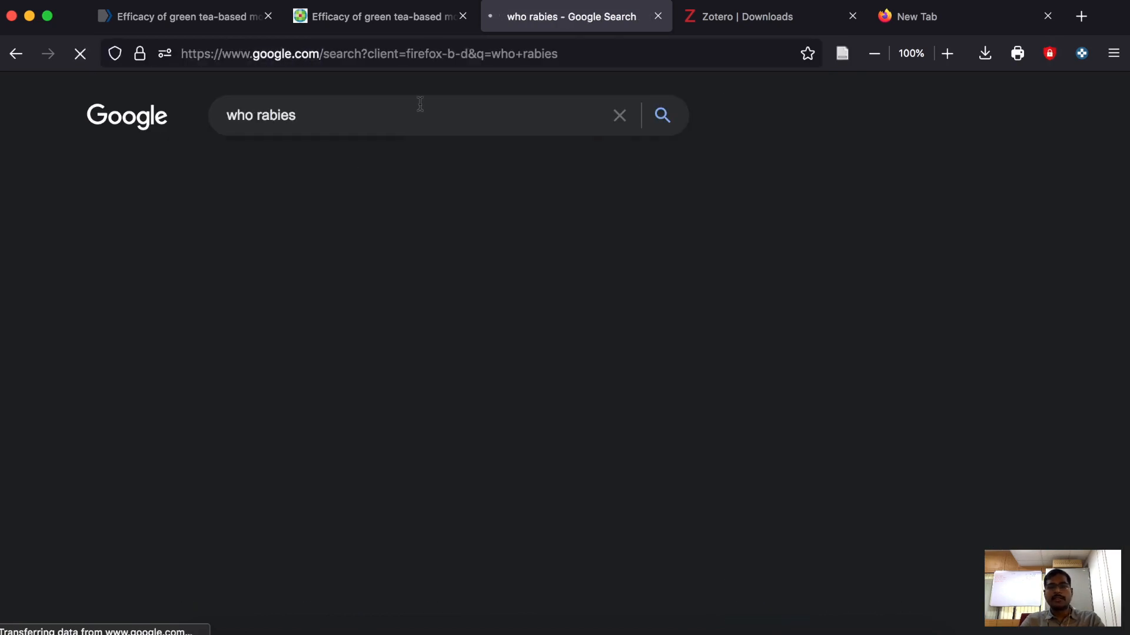
{"action": "left_click", "coordinate": [254, 270], "text": "super"}
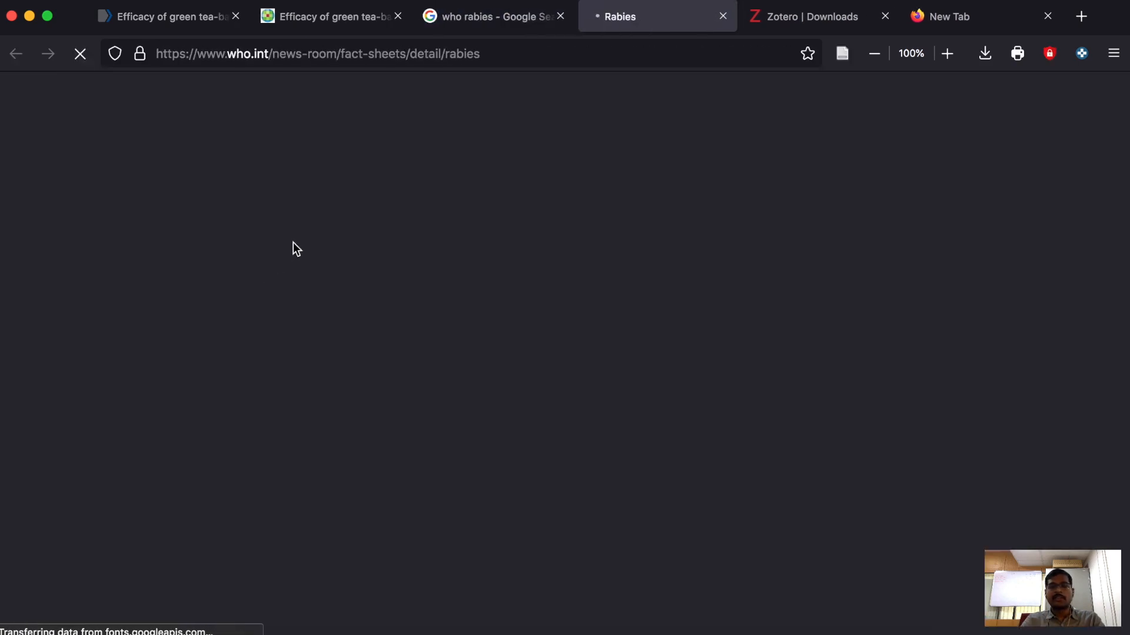
Step: Save the WHO Rabies fact sheet web page to Greentea_demo with the Zotero Connector
{"action": "scroll", "coordinate": [439, 277], "scroll_direction": "down", "scroll_amount": 3}
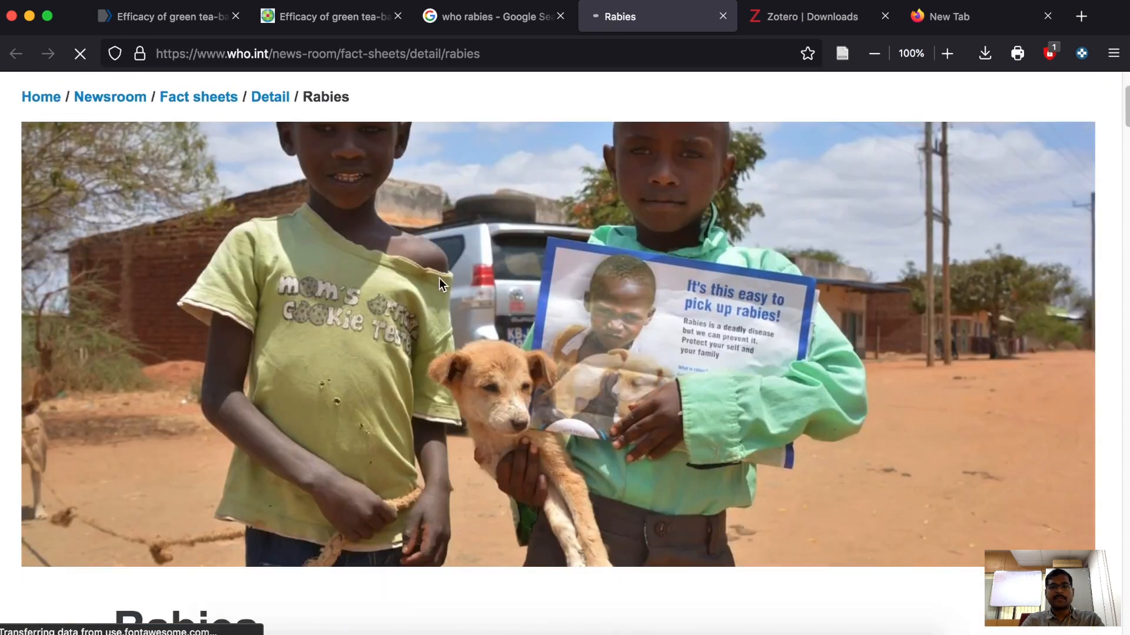
{"action": "scroll", "coordinate": [283, 231], "scroll_direction": "down", "scroll_amount": 10}
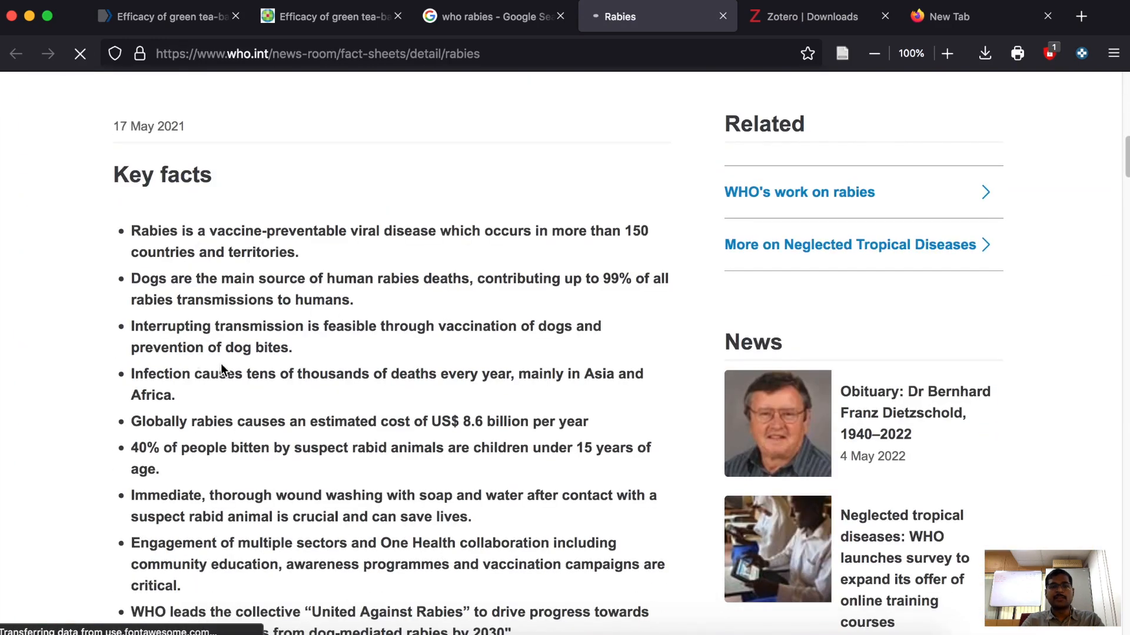
{"action": "scroll", "coordinate": [221, 369], "scroll_direction": "down", "scroll_amount": 2}
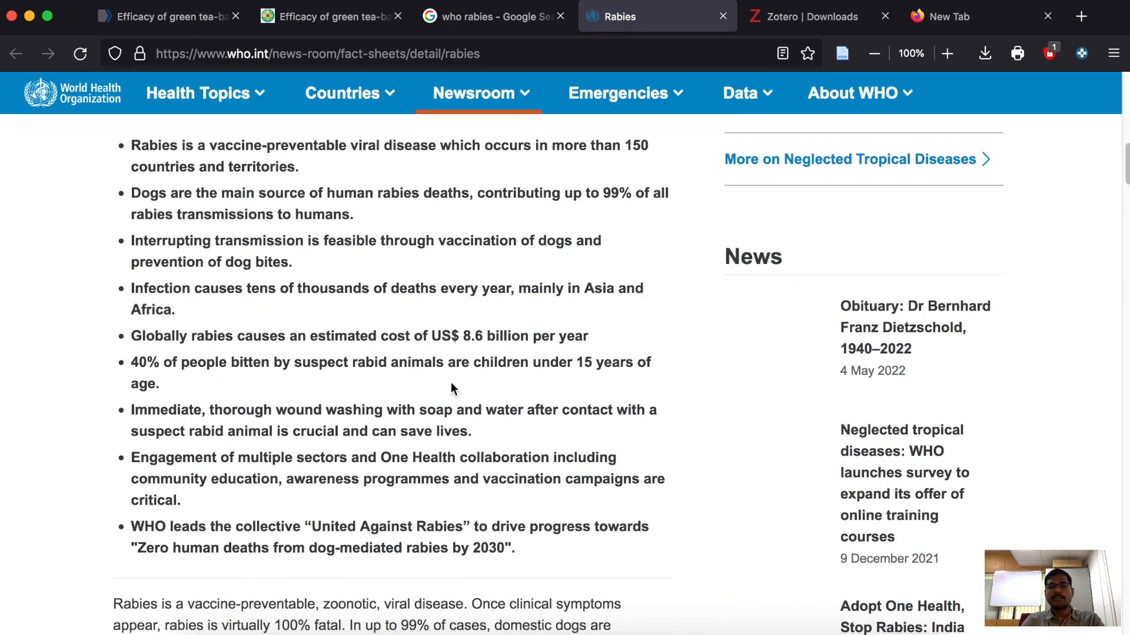
{"action": "scroll", "coordinate": [451, 382], "scroll_direction": "up", "scroll_amount": 3}
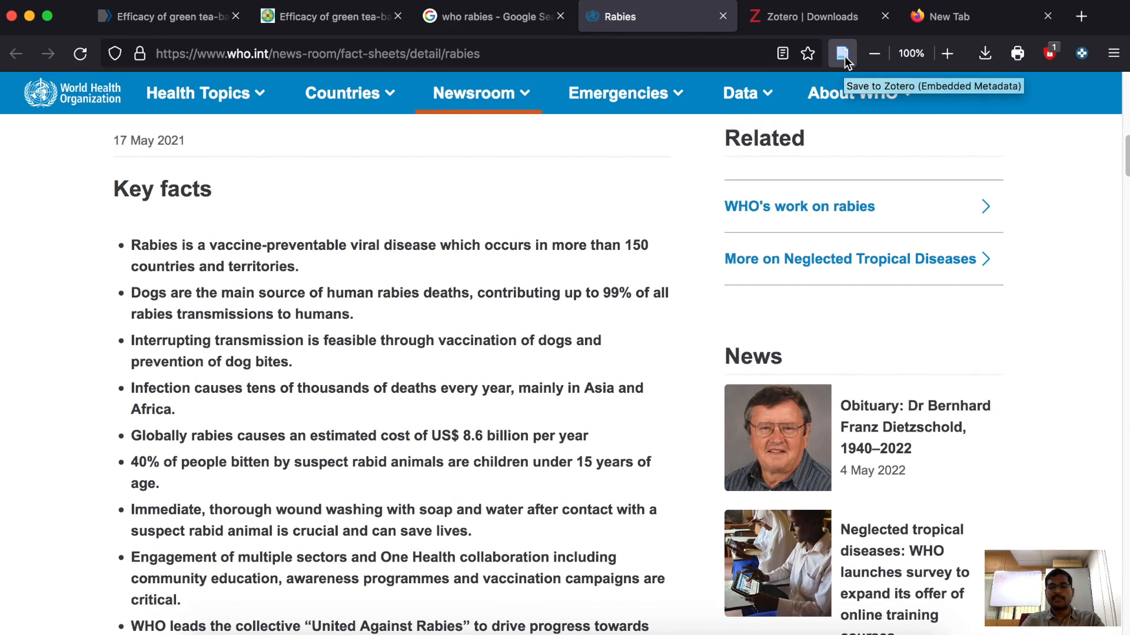
{"action": "left_click", "coordinate": [843, 55]}
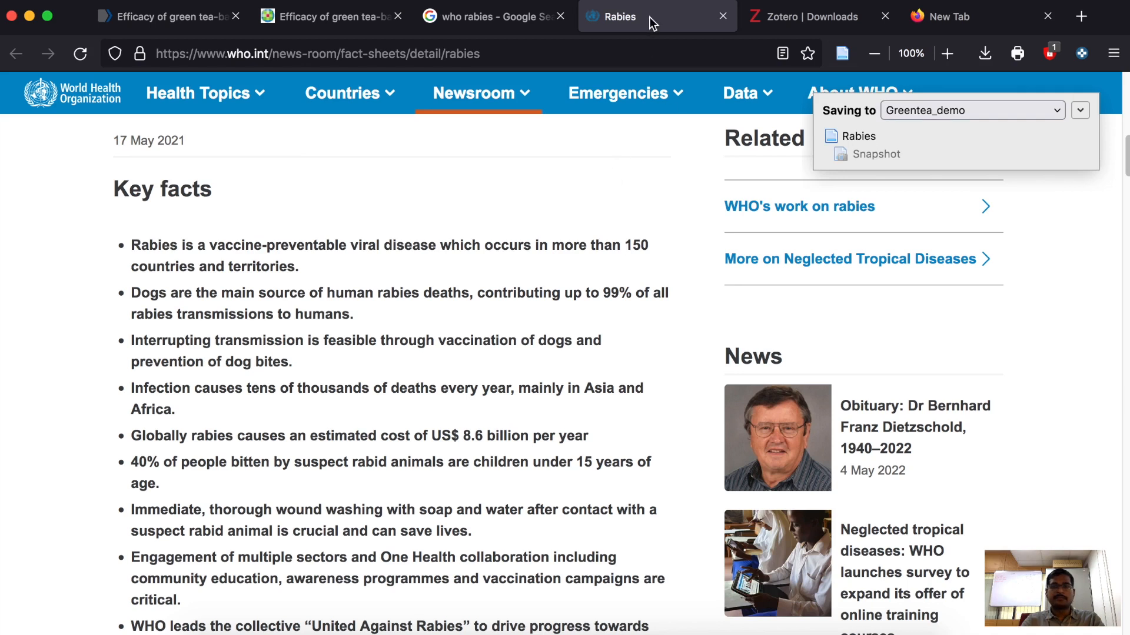
Step: Search Google for "leon gordis epidemiology" and open the Amazon.in result for Gordis Epidemiology -6E
{"action": "left_click", "coordinate": [517, 27]}
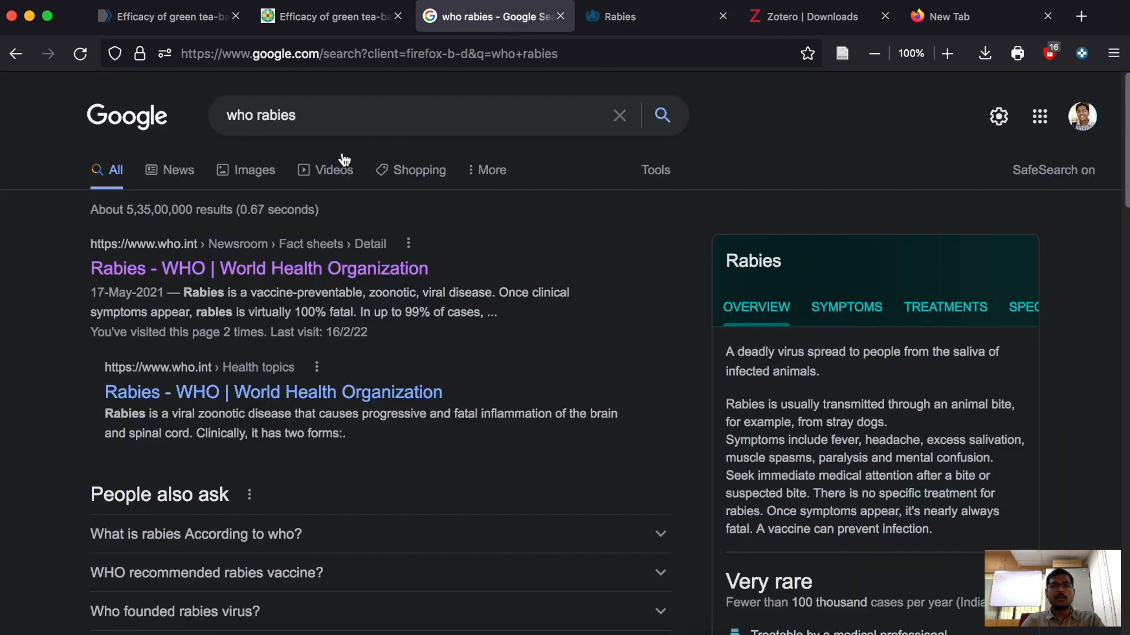
{"action": "triple_click", "coordinate": [320, 118]}
{"action": "type", "text": "le"}
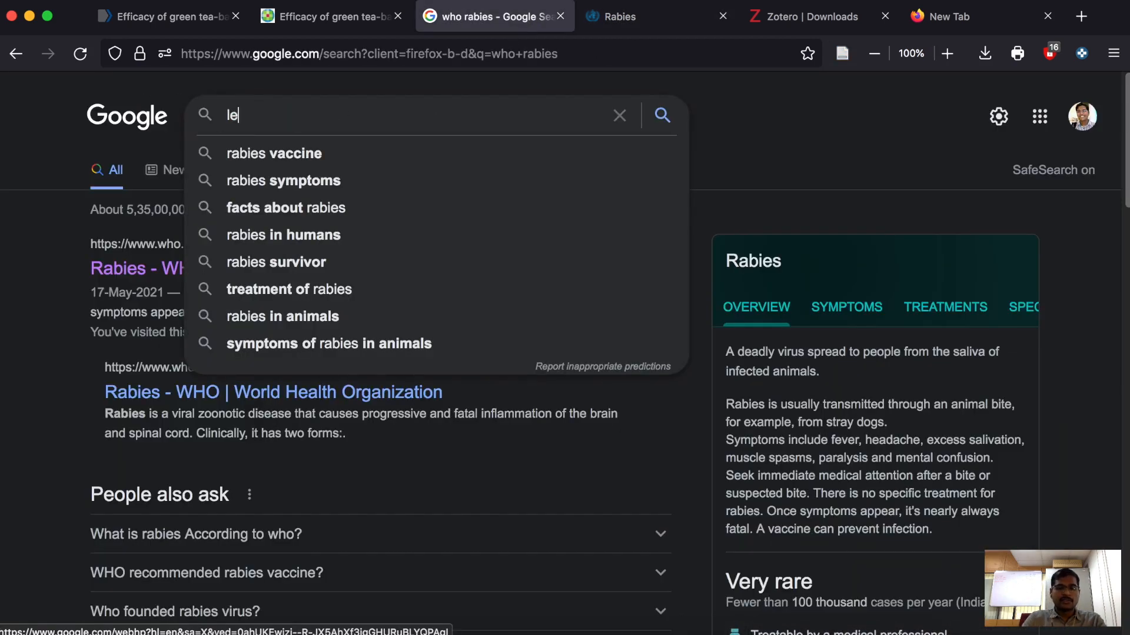
{"action": "type", "text": "on or"}
{"action": "key", "text": "BackSpace"}
{"action": "key", "text": "BackSpace"}
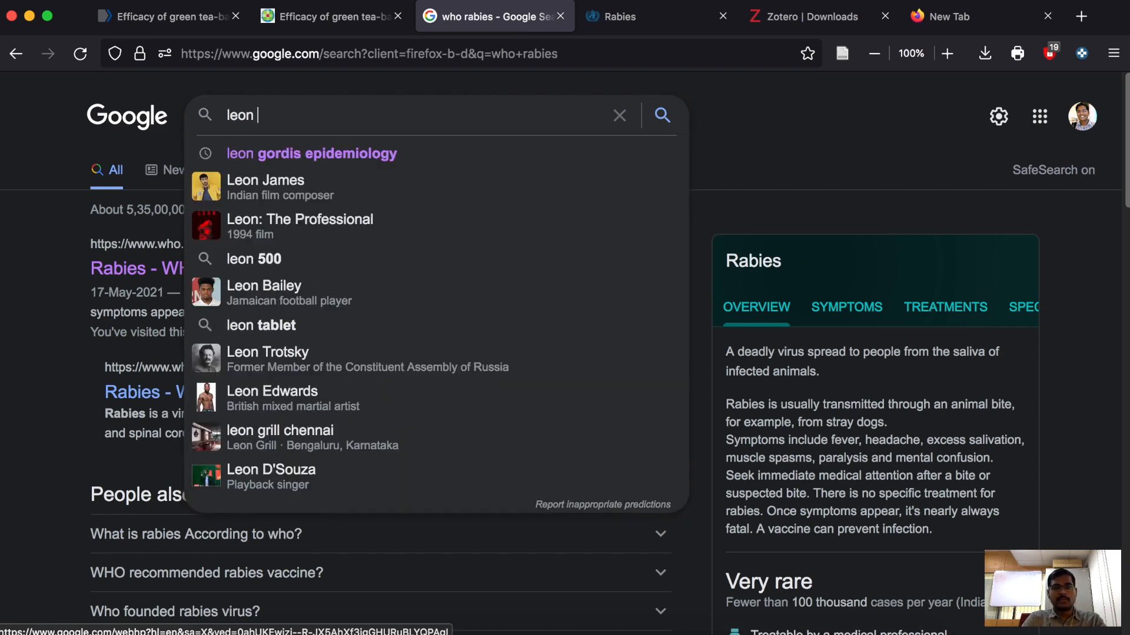
{"action": "key", "text": "Down"}
{"action": "key", "text": "Return"}
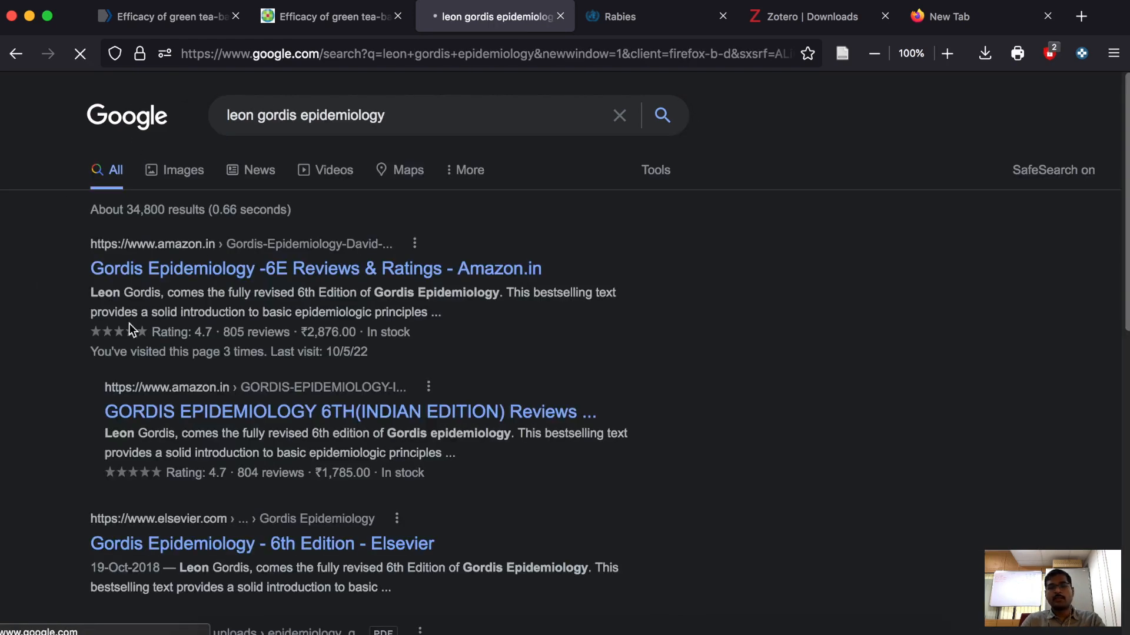
{"action": "left_click", "coordinate": [192, 273]}
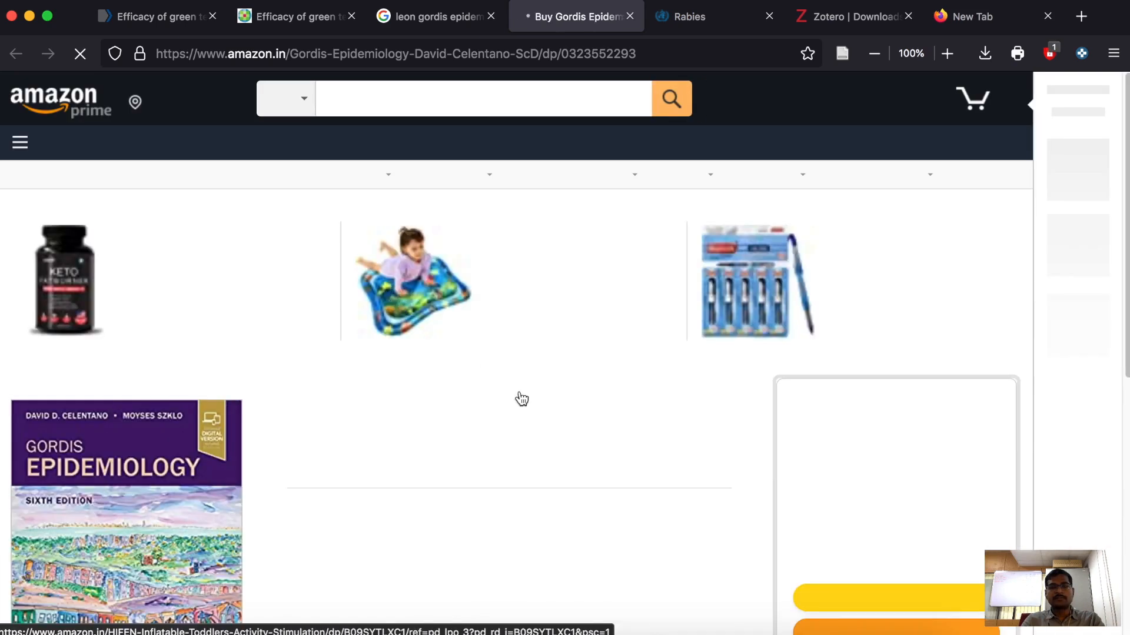
Step: Save the Gordis Epidemiology -6E book from its Amazon page to Greentea_demo with the Zotero Connector
{"action": "scroll", "coordinate": [522, 399], "scroll_direction": "down", "scroll_amount": 4}
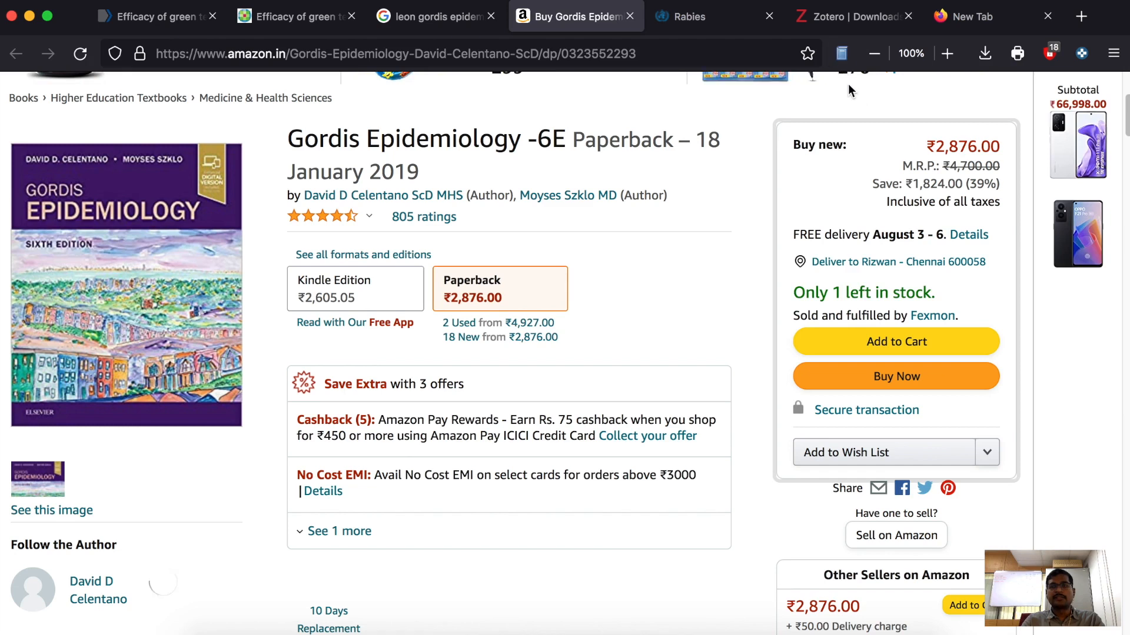
{"action": "left_click", "coordinate": [841, 55]}
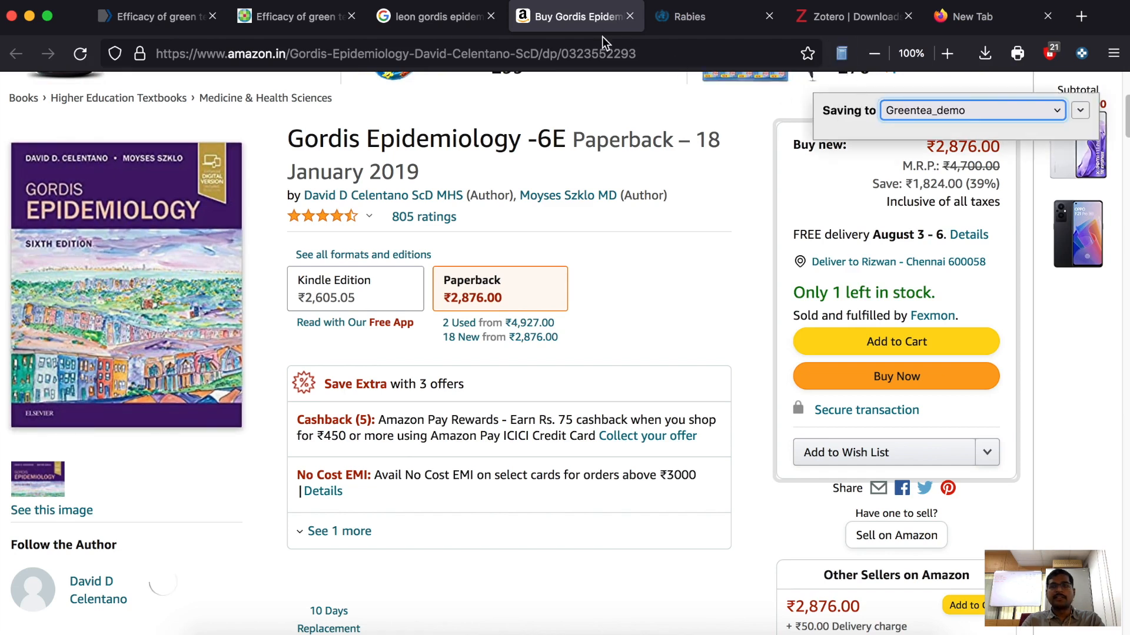
{"action": "scroll", "coordinate": [482, 381], "scroll_direction": "down", "scroll_amount": 5}
{"action": "scroll", "coordinate": [483, 383], "scroll_direction": "down", "scroll_amount": 8}
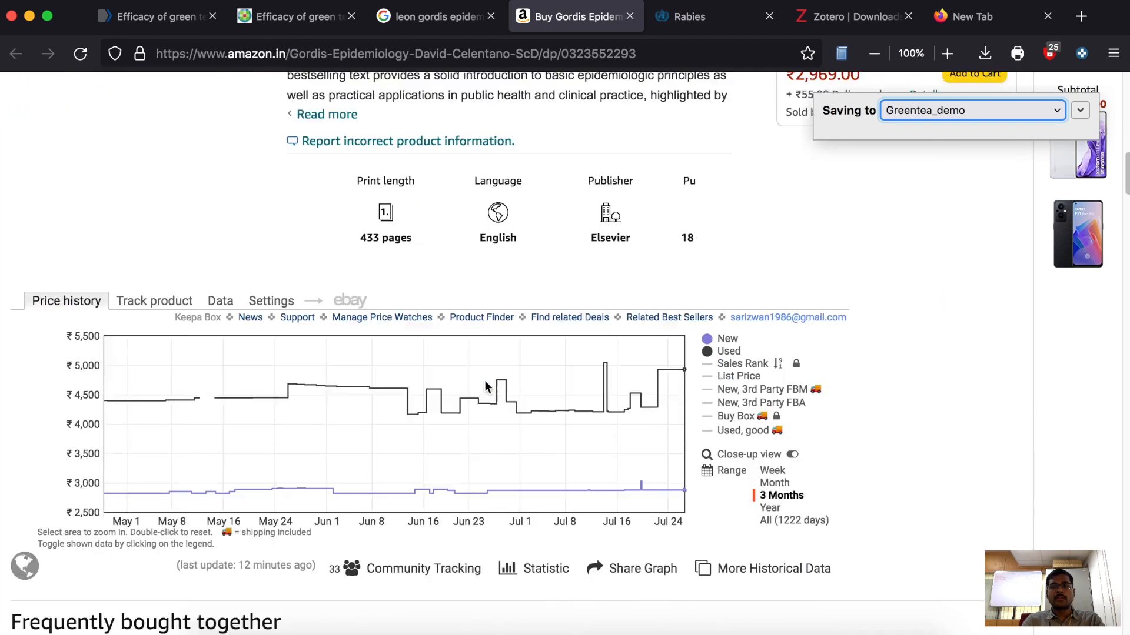
{"action": "scroll", "coordinate": [479, 412], "scroll_direction": "down", "scroll_amount": 5}
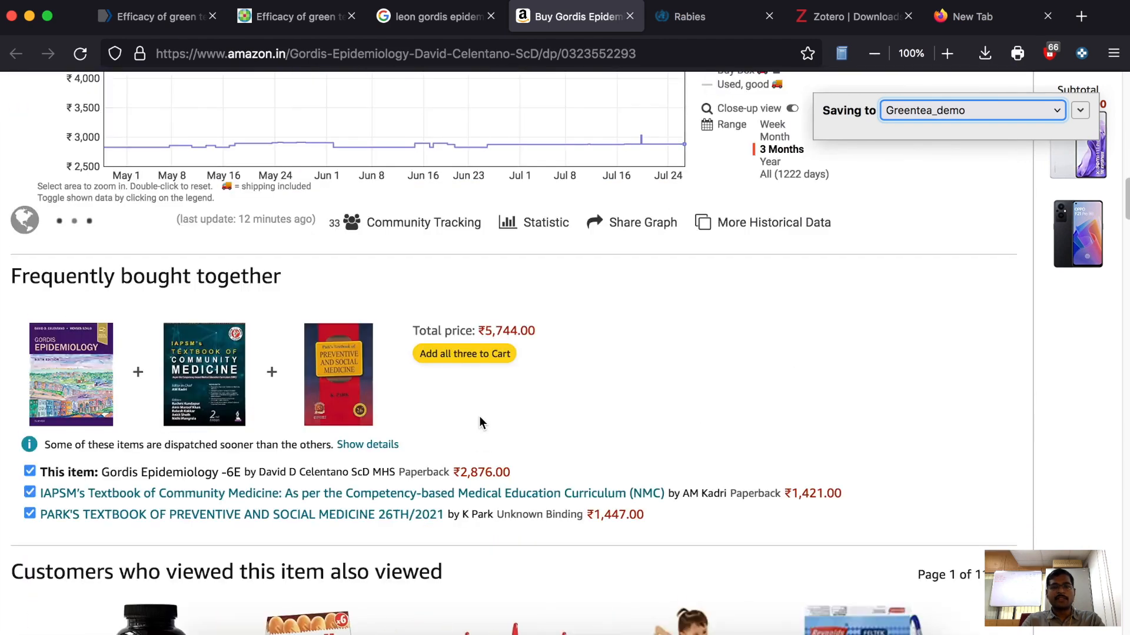
{"action": "scroll", "coordinate": [481, 416], "scroll_direction": "up", "scroll_amount": 10}
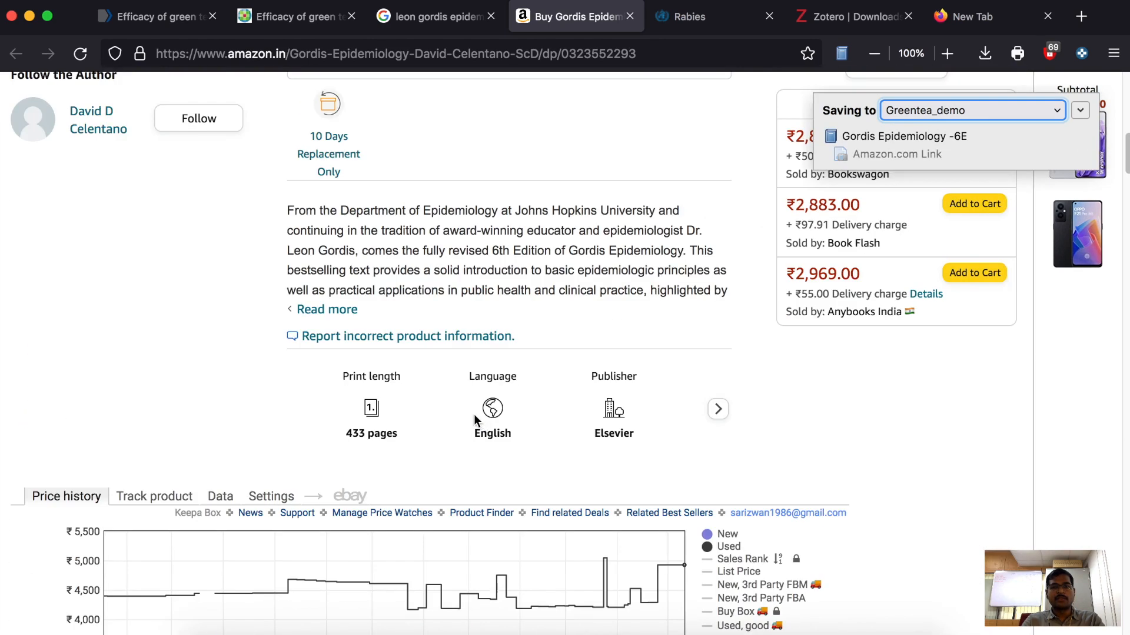
{"action": "scroll", "coordinate": [432, 358], "scroll_direction": "up", "scroll_amount": 4}
{"action": "scroll", "coordinate": [432, 356], "scroll_direction": "up", "scroll_amount": 8}
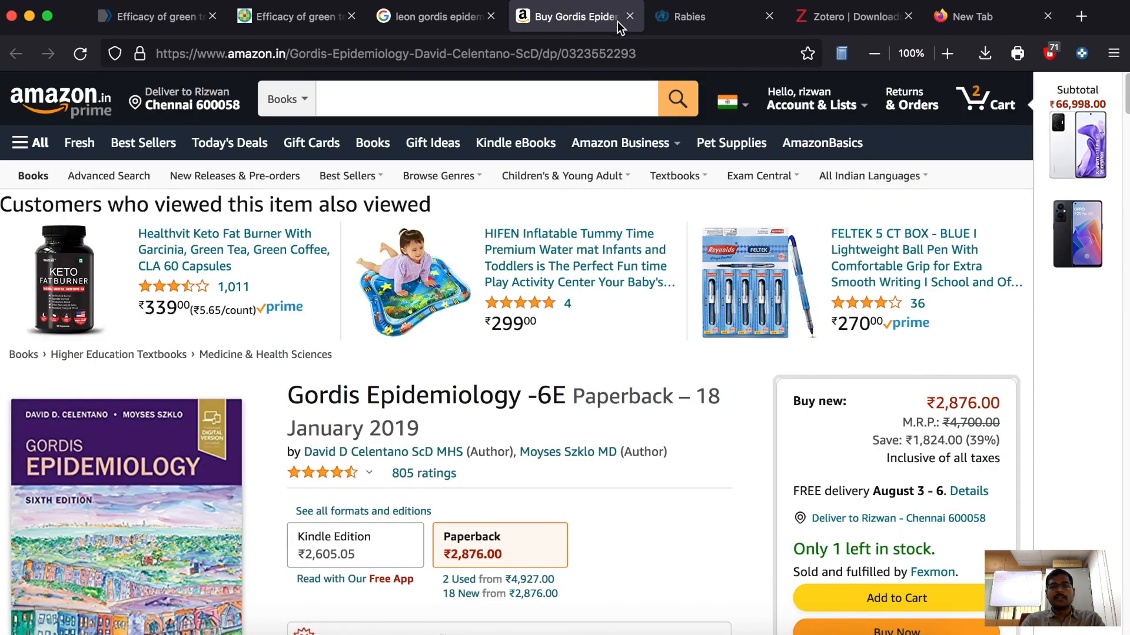
Step: Close the Amazon, Google search, WHO Rabies, Zotero Downloads and New Tab pages, keeping only PubMed and the mouthwash article open
{"action": "middle_click", "coordinate": [588, 26]}
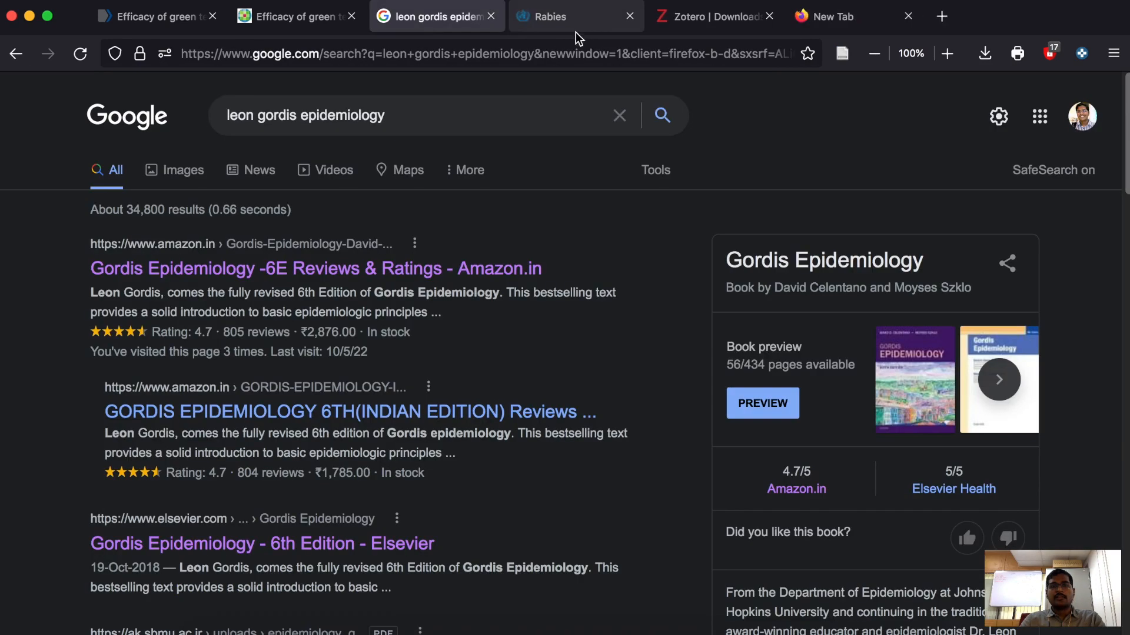
{"action": "middle_click", "coordinate": [460, 19]}
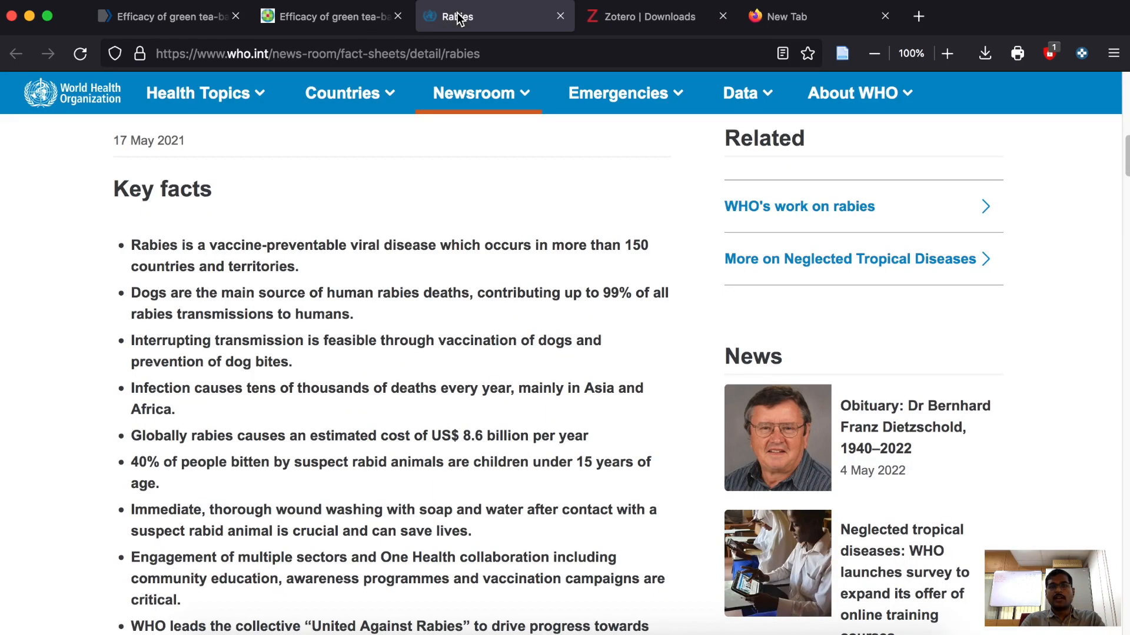
{"action": "left_click", "coordinate": [341, 26]}
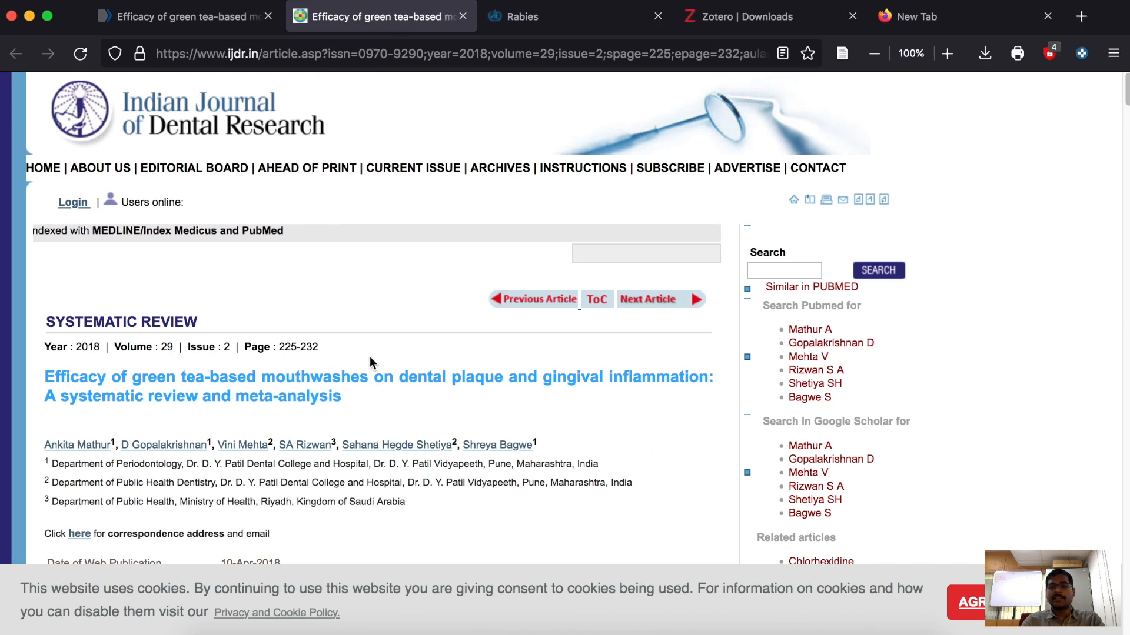
{"action": "left_click", "coordinate": [589, 23]}
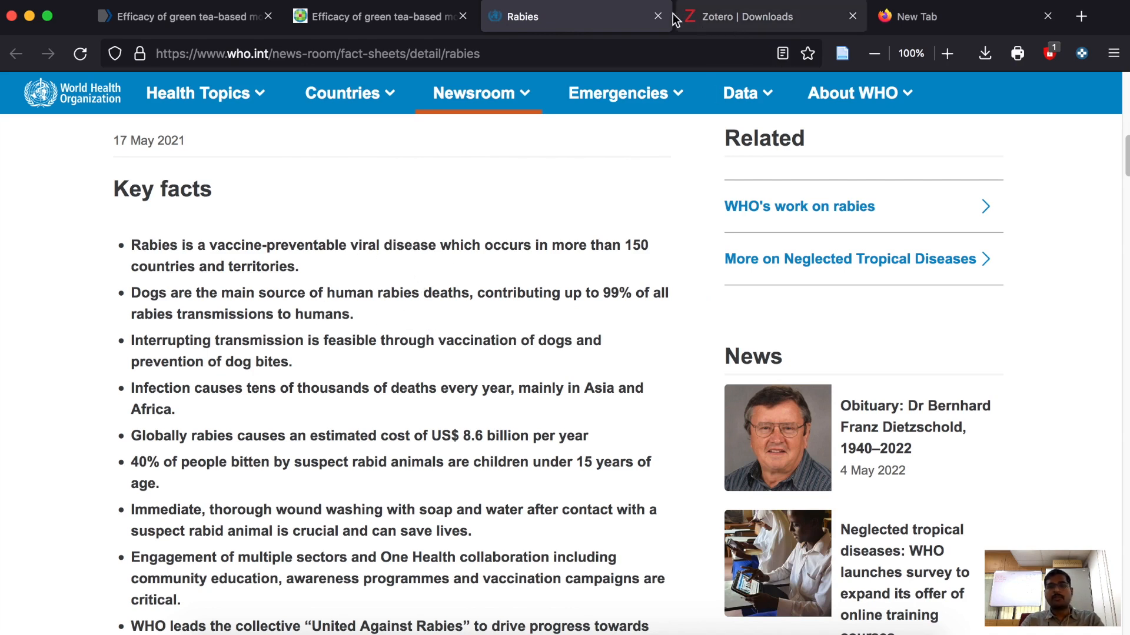
{"action": "middle_click", "coordinate": [710, 22]}
{"action": "middle_click", "coordinate": [606, 20]}
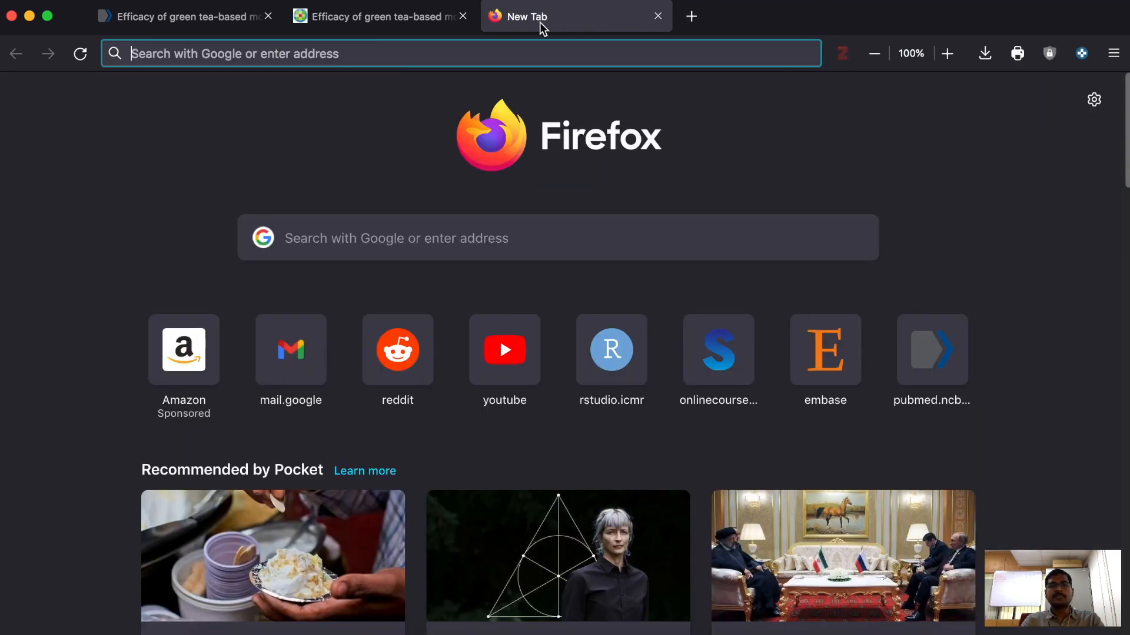
{"action": "middle_click", "coordinate": [539, 23]}
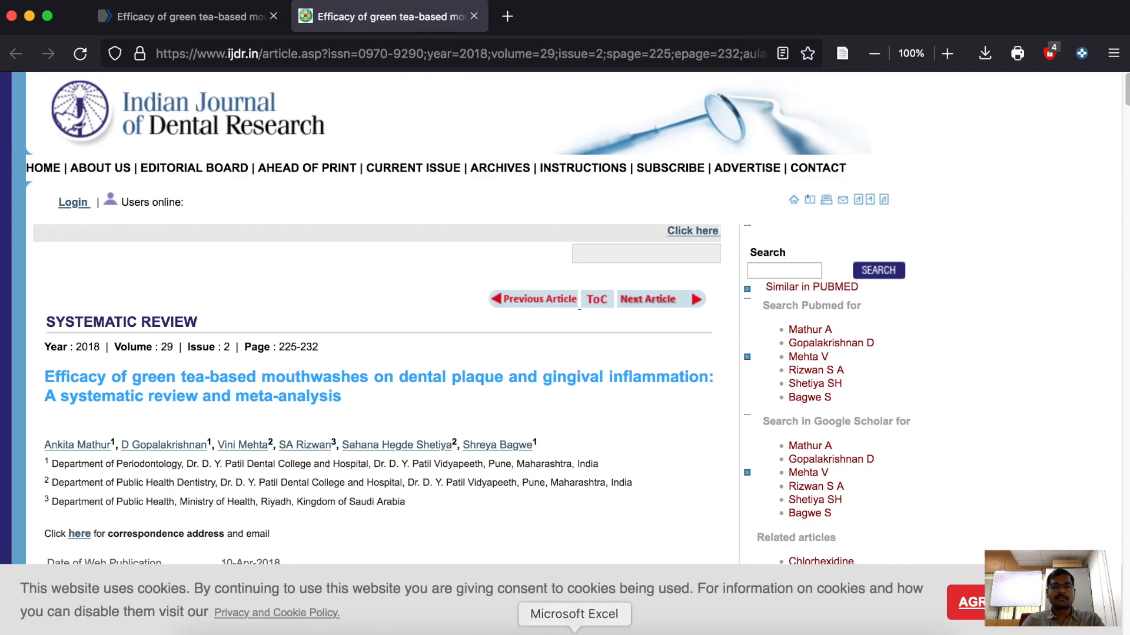
Step: Switch to Zotero, review the details of the saved Gordis Epidemiology -6E and Rabies items, and view the add-by-identifier entry box
{"action": "left_click", "coordinate": [566, 619]}
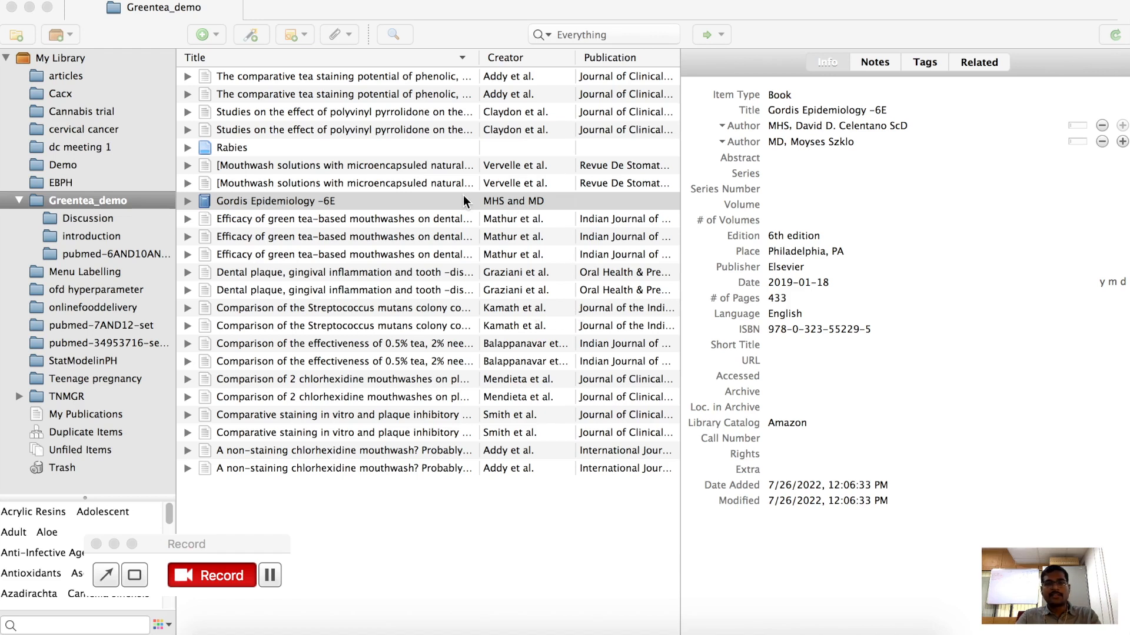
{"action": "left_click", "coordinate": [340, 220]}
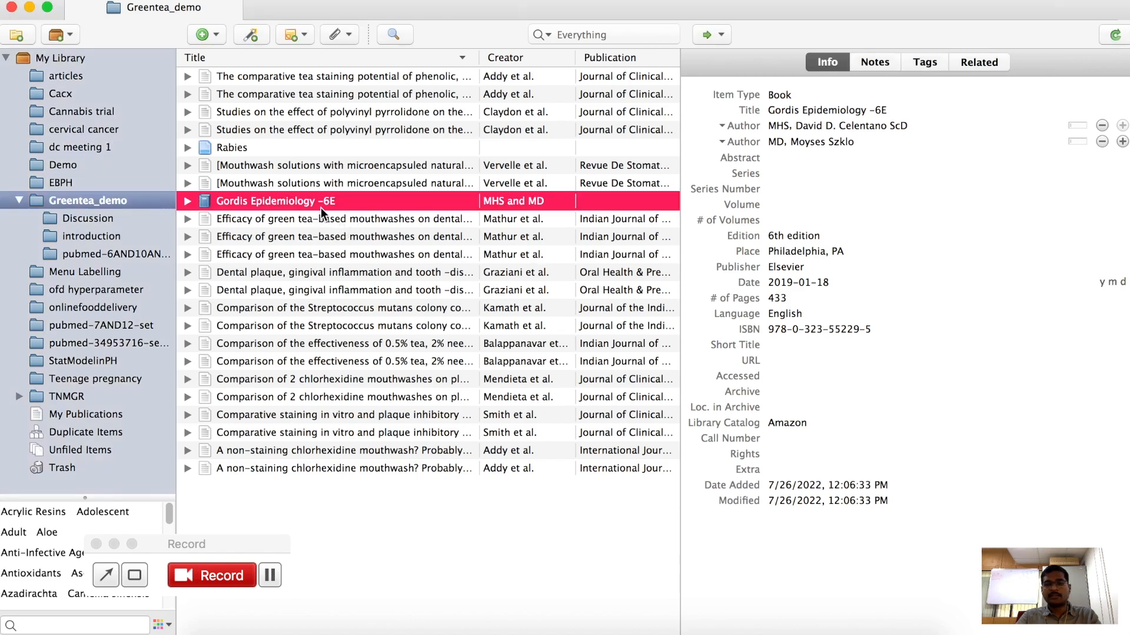
{"action": "left_click", "coordinate": [247, 148]}
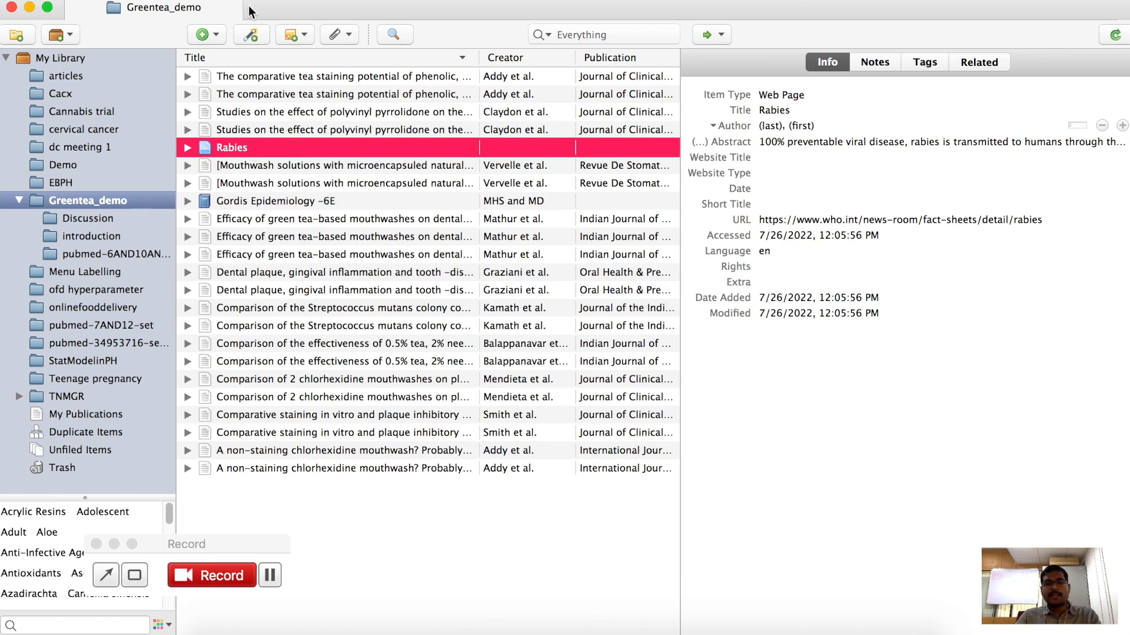
{"action": "left_click", "coordinate": [253, 39]}
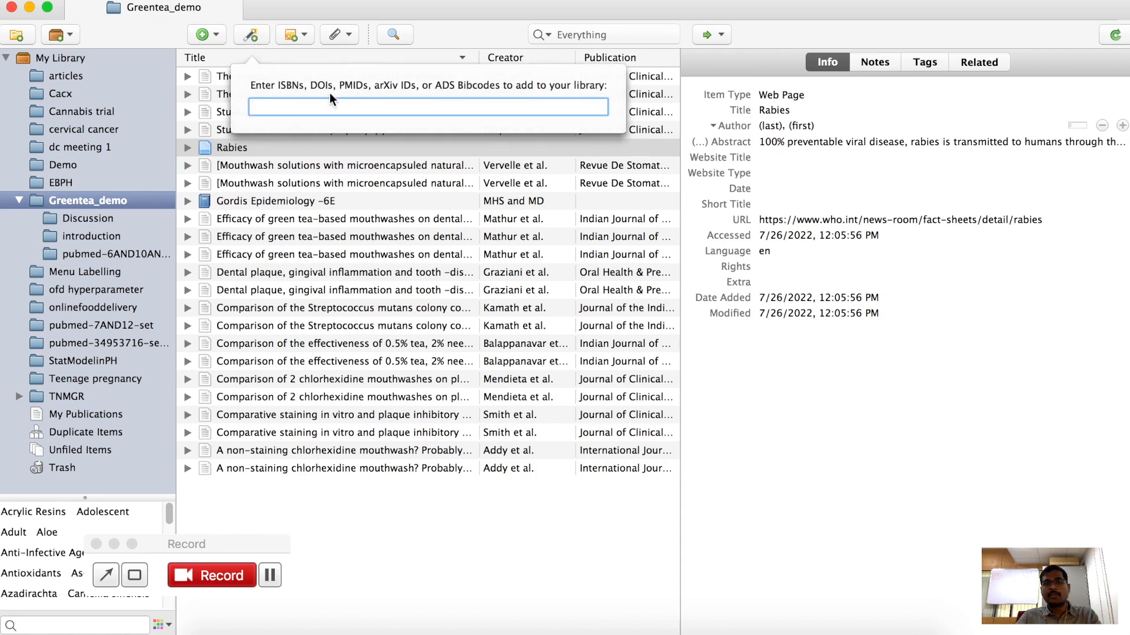
{"action": "key", "text": "Escape"}
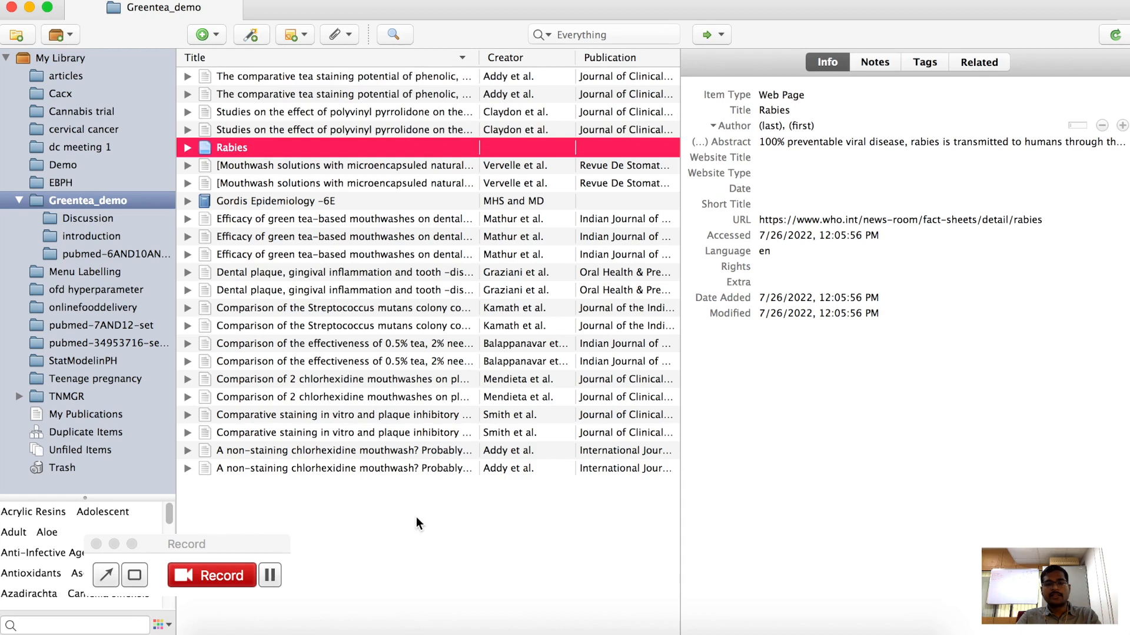
Step: Copy the paperback ISBN from the Elsevier page for Gordis Epidemiology in Firefox and switch back to Zotero
{"action": "left_click_drag", "start_coordinate": [259, 542], "coordinate": [621, 626]}
{"action": "key", "text": "super+Tab"}
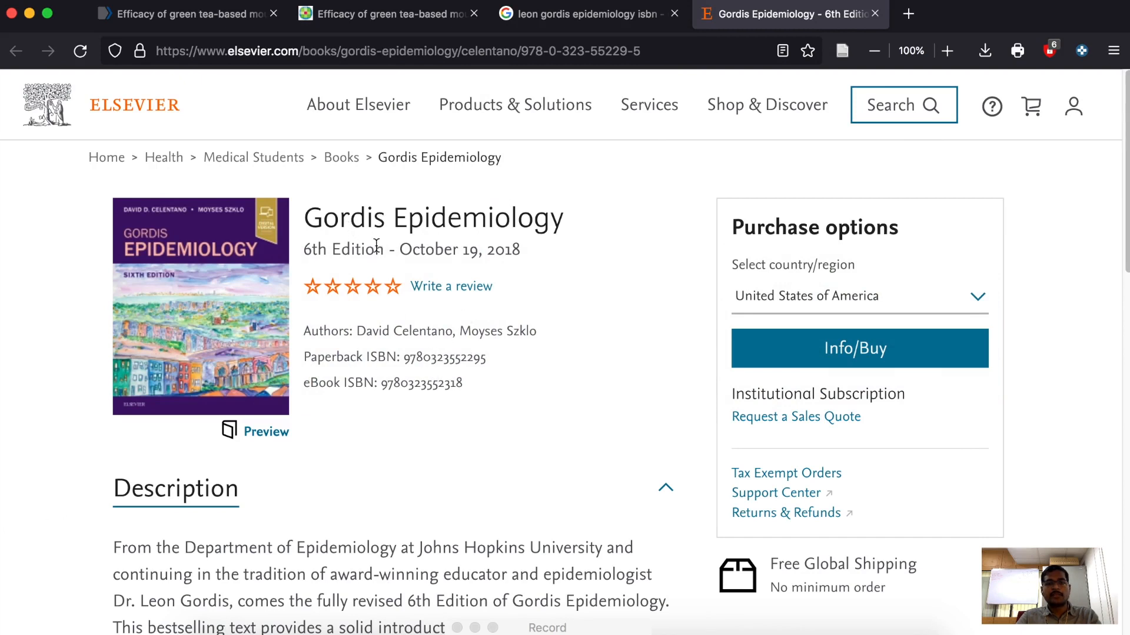
{"action": "left_click_drag", "start_coordinate": [484, 357], "coordinate": [405, 357]}
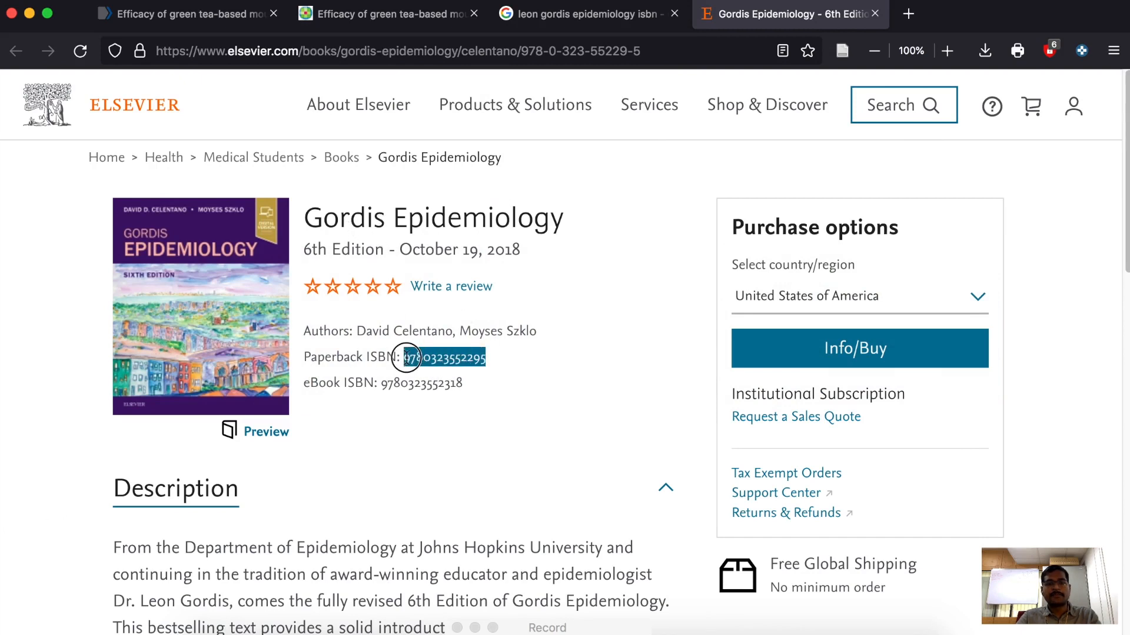
{"action": "right_click", "coordinate": [431, 362]}
{"action": "left_click", "coordinate": [453, 370]}
{"action": "key", "text": "super+Tab"}
{"action": "key", "text": "super+Tab"}
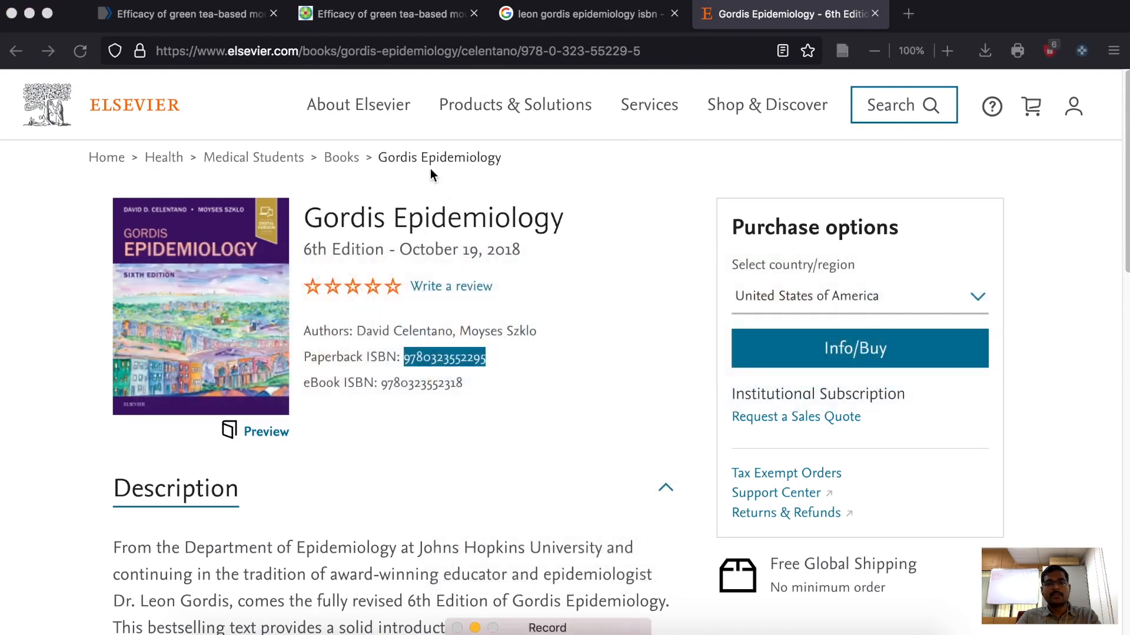
{"action": "key", "text": "super+Tab"}
{"action": "key", "text": "super+Tab"}
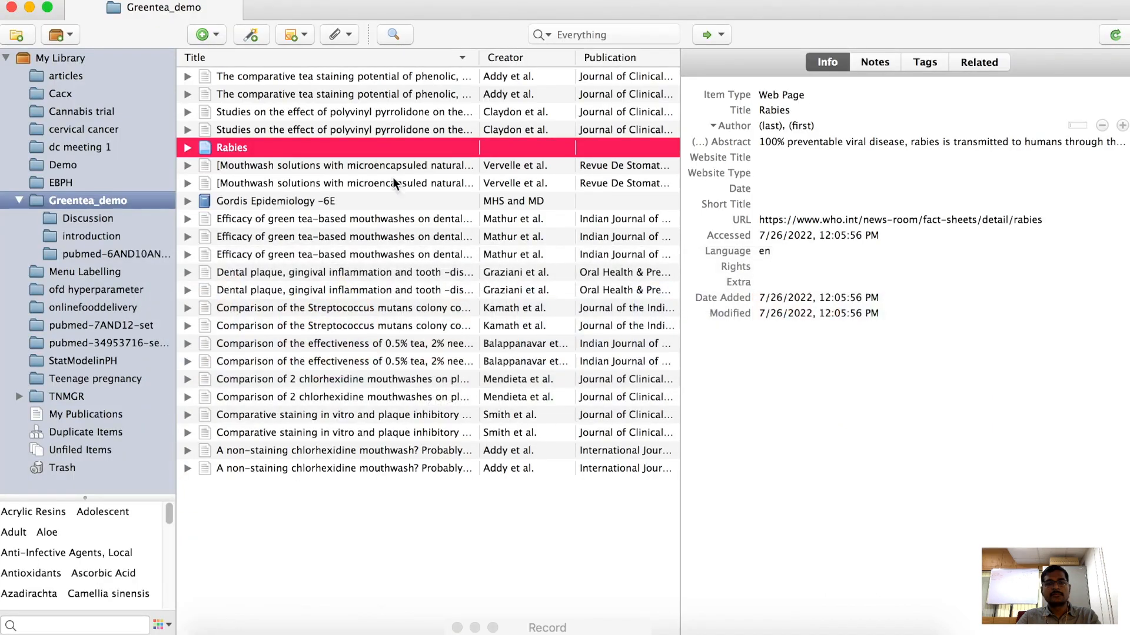
Step: Add the Gordis epidemiology book to Greentea_demo by identifier, using the copied ISBN, and select the new item
{"action": "left_click", "coordinate": [265, 42]}
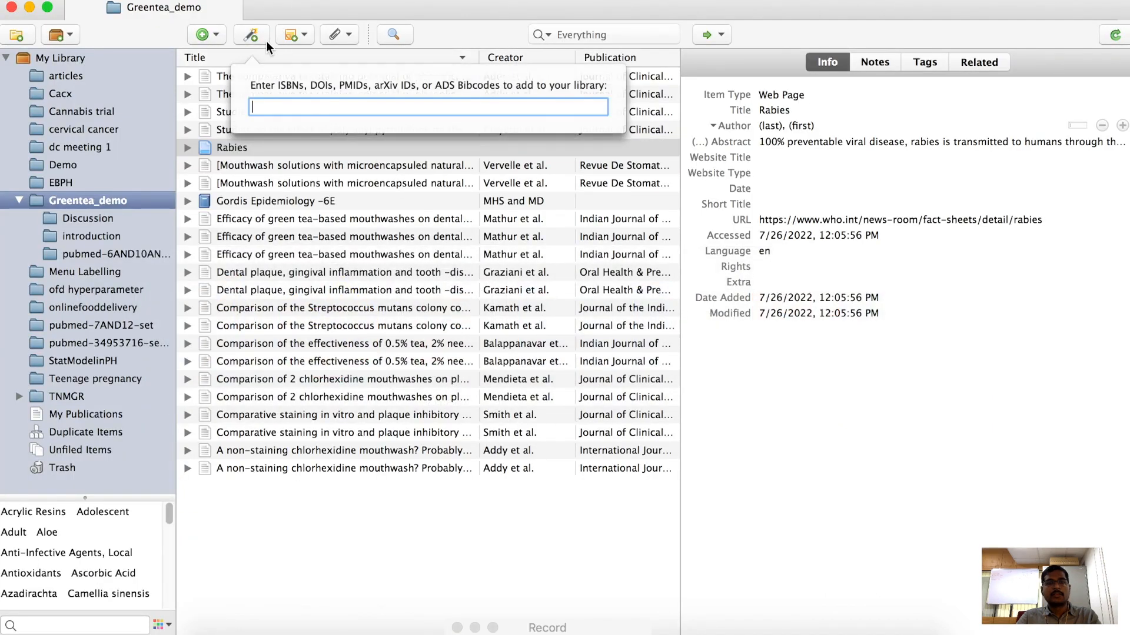
{"action": "right_click", "coordinate": [315, 106]}
{"action": "left_click", "coordinate": [355, 176]}
{"action": "key", "text": "Return"}
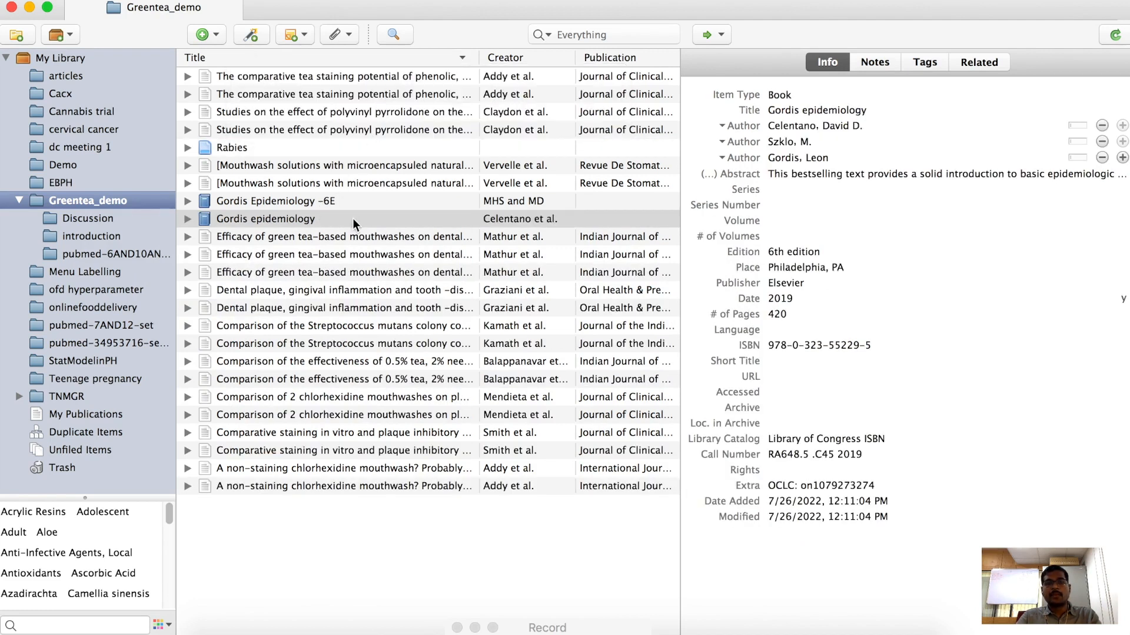
{"action": "left_click", "coordinate": [405, 223]}
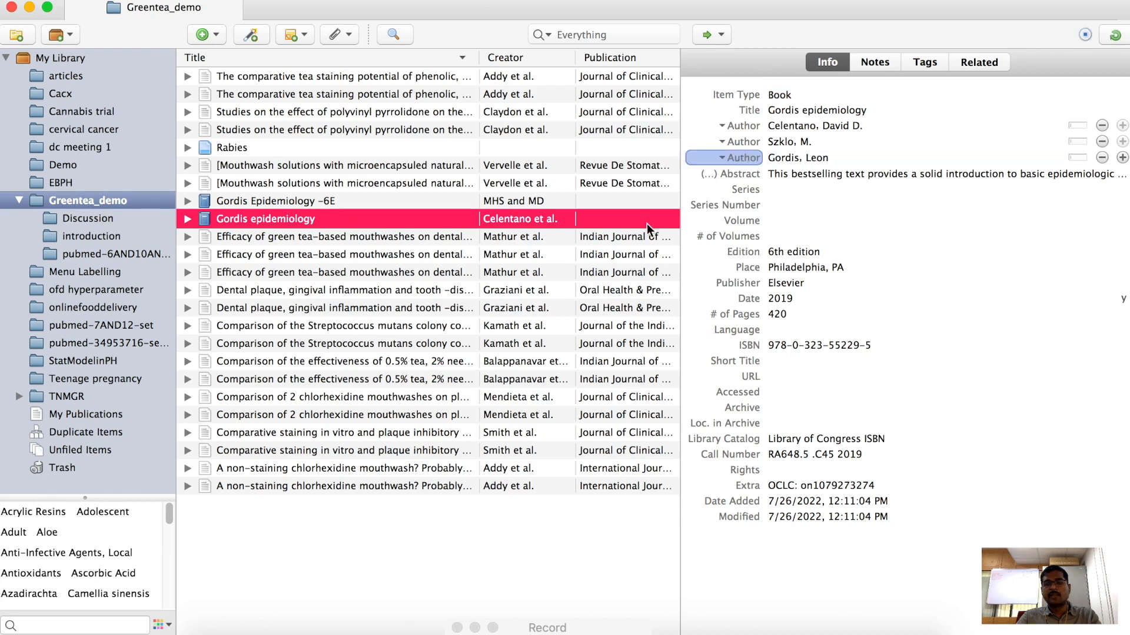
Step: Switch to Firefox, copy the PMID 29652019 from the green tea mouthwash article's PubMed page, and return to Zotero
{"action": "key", "text": "super+Tab"}
{"action": "key", "text": "super+Tab"}
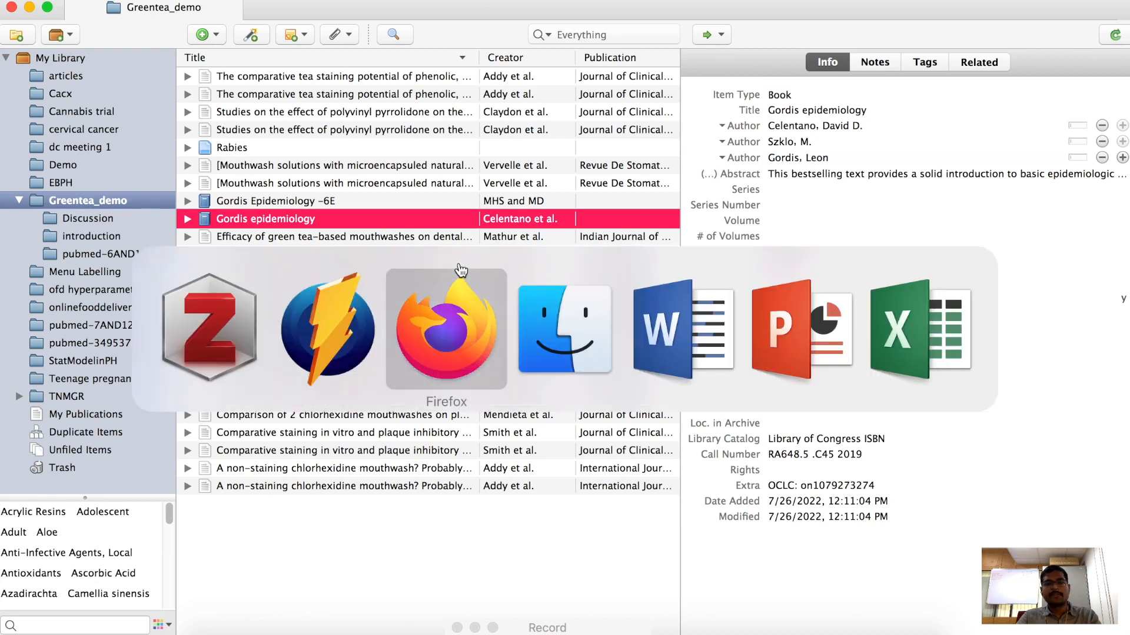
{"action": "left_click", "coordinate": [217, 3]}
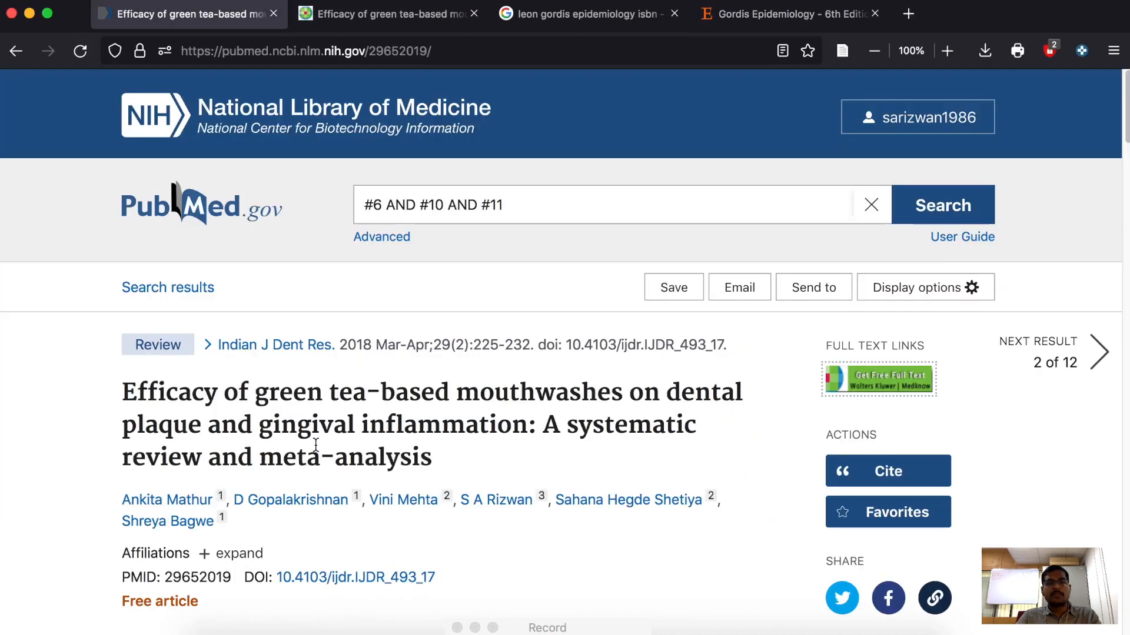
{"action": "scroll", "coordinate": [201, 383], "scroll_direction": "down", "scroll_amount": 3}
{"action": "left_click_drag", "start_coordinate": [165, 363], "coordinate": [230, 363]}
{"action": "right_click", "coordinate": [230, 363]}
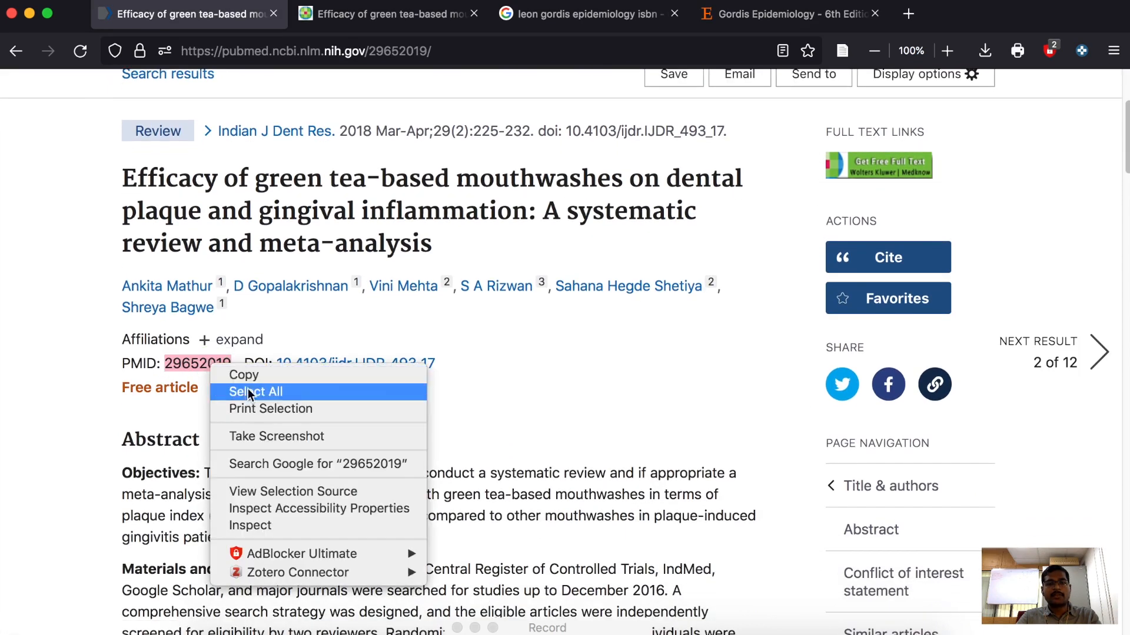
{"action": "left_click", "coordinate": [249, 376]}
{"action": "key", "text": "super+Tab"}
{"action": "key", "text": "super+Tab"}
{"action": "key", "text": "super+shift+Tab"}
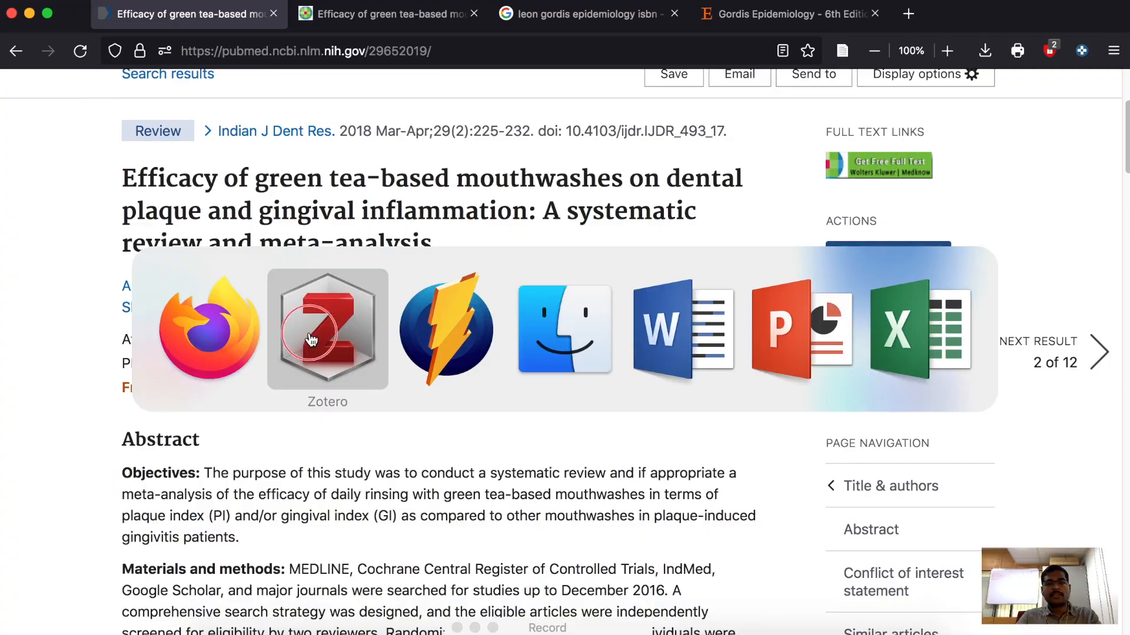
Step: Add the green tea mouthwash article to Greentea_demo by identifier, using PMID 29652019
{"action": "left_click", "coordinate": [252, 34]}
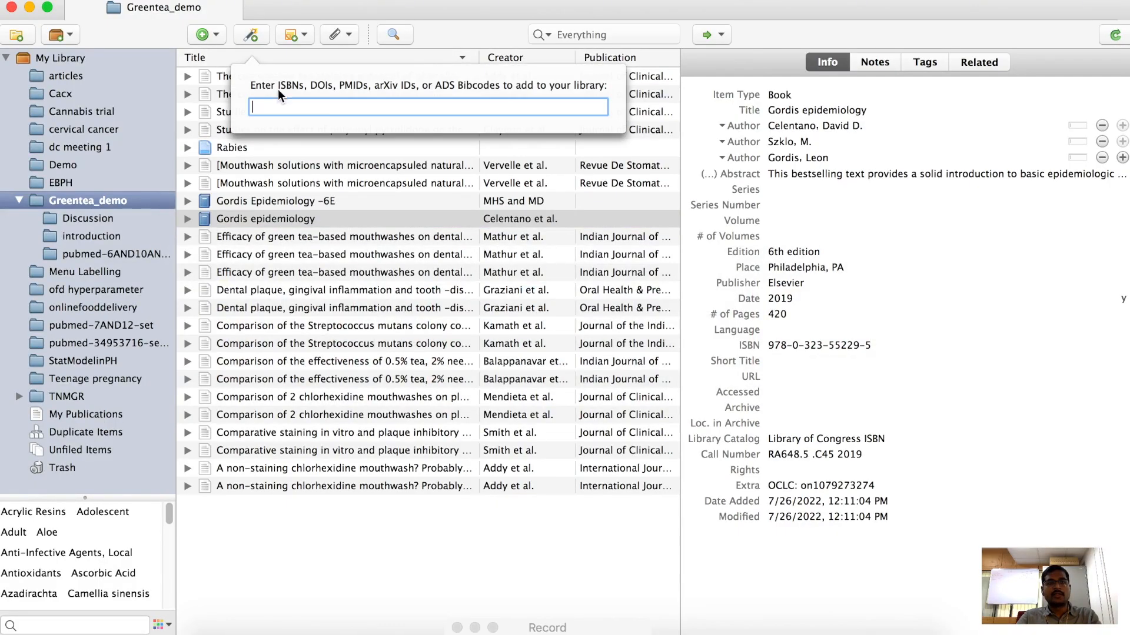
{"action": "right_click", "coordinate": [313, 108]}
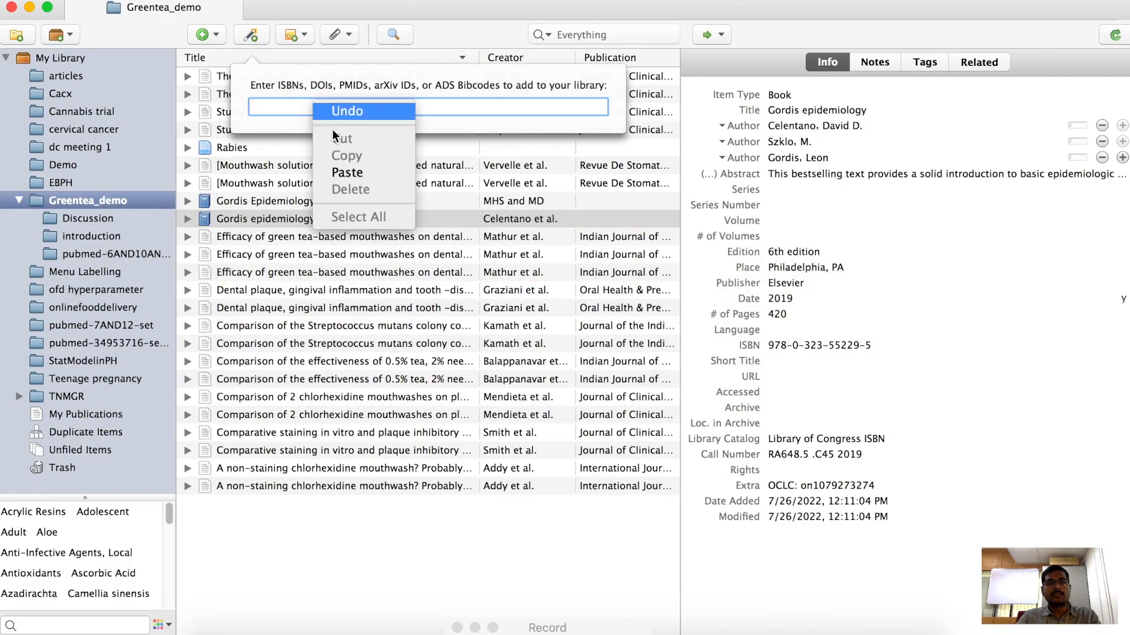
{"action": "left_click", "coordinate": [347, 172]}
{"action": "key", "text": "Return"}
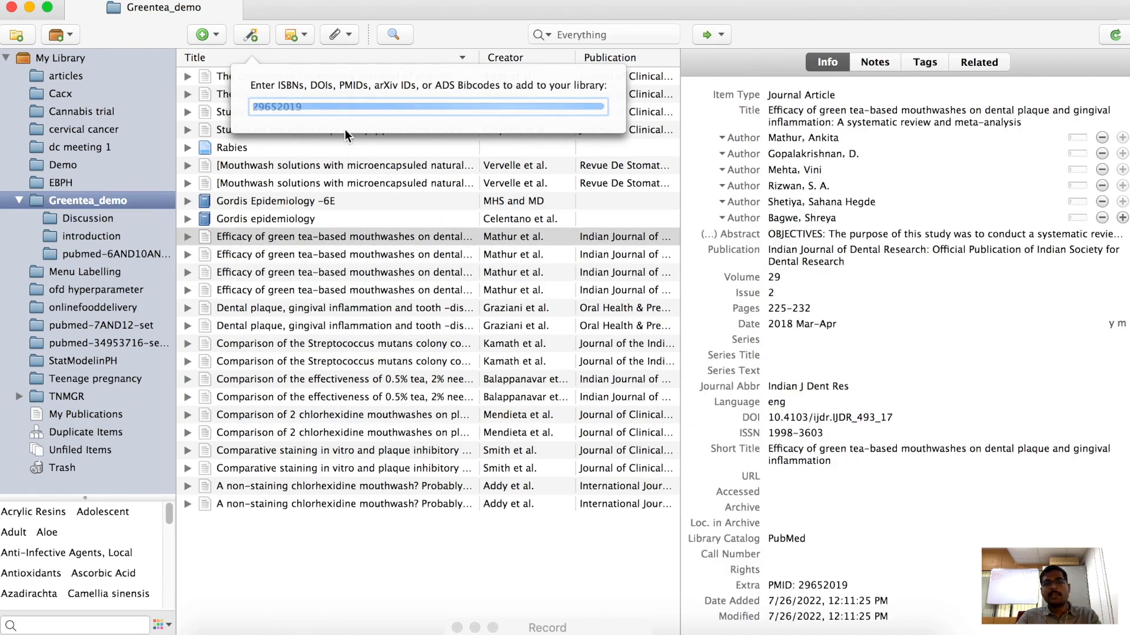
Step: Copy the DOI 10.4103/ijdr.IJDR_493_17 from the article's PubMed page in Firefox and switch back to Zotero
{"action": "key", "text": "super+Tab"}
{"action": "scroll", "coordinate": [288, 328], "scroll_direction": "up", "scroll_amount": 3}
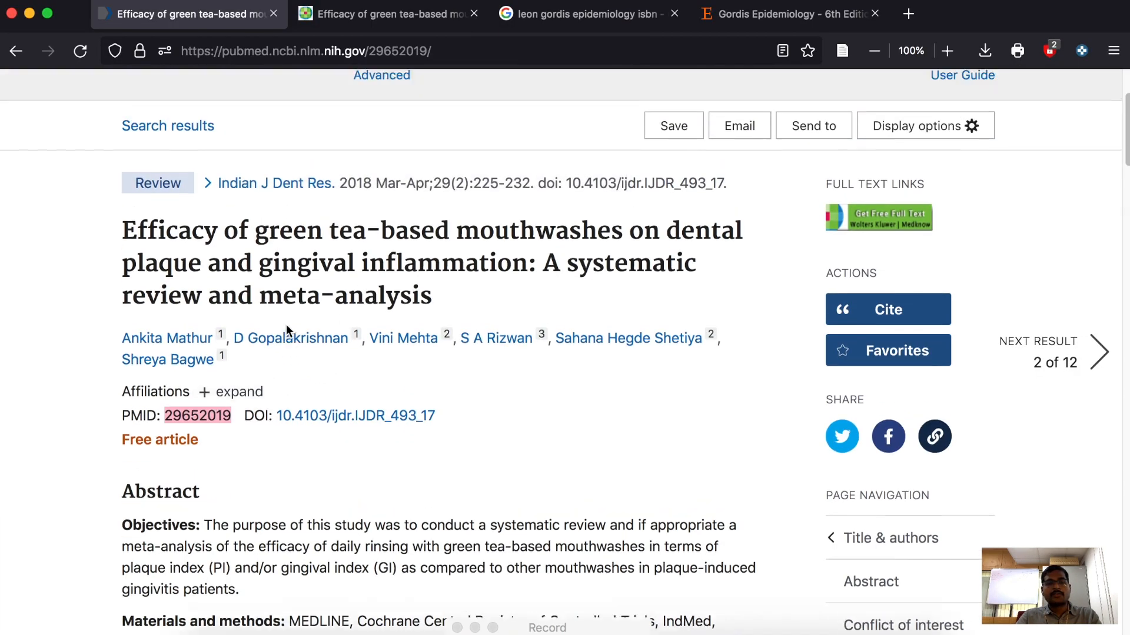
{"action": "left_click_drag", "start_coordinate": [570, 217], "coordinate": [745, 222]}
{"action": "left_click", "coordinate": [745, 222]}
{"action": "double_click", "coordinate": [546, 218]}
{"action": "left_click_drag", "start_coordinate": [567, 217], "coordinate": [724, 213]}
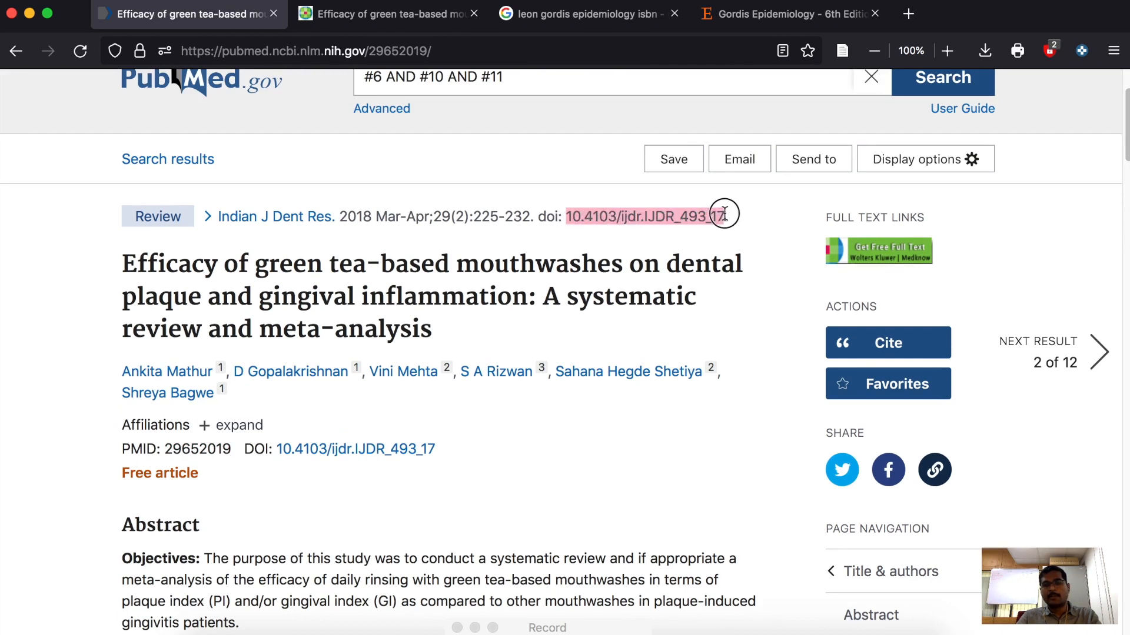
{"action": "right_click", "coordinate": [677, 217]}
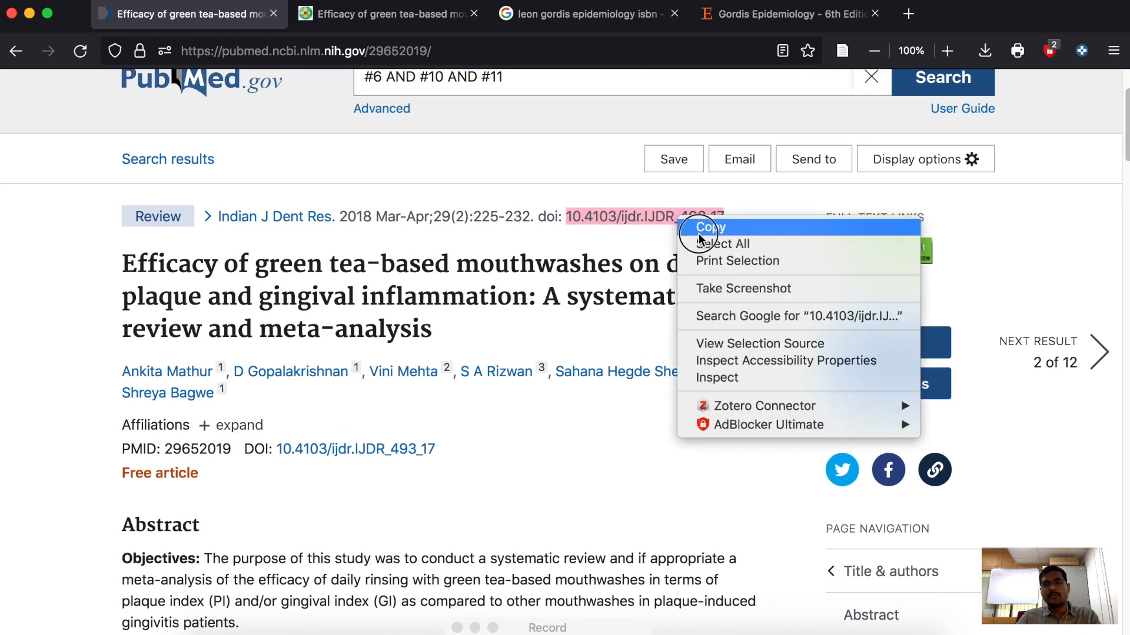
{"action": "left_click", "coordinate": [698, 234]}
{"action": "key", "text": "super+Tab"}
{"action": "key", "text": "super+Tab"}
{"action": "key", "text": "super+Tab"}
{"action": "key", "text": "super+Tab"}
{"action": "left_click", "coordinate": [351, 311], "text": "super"}
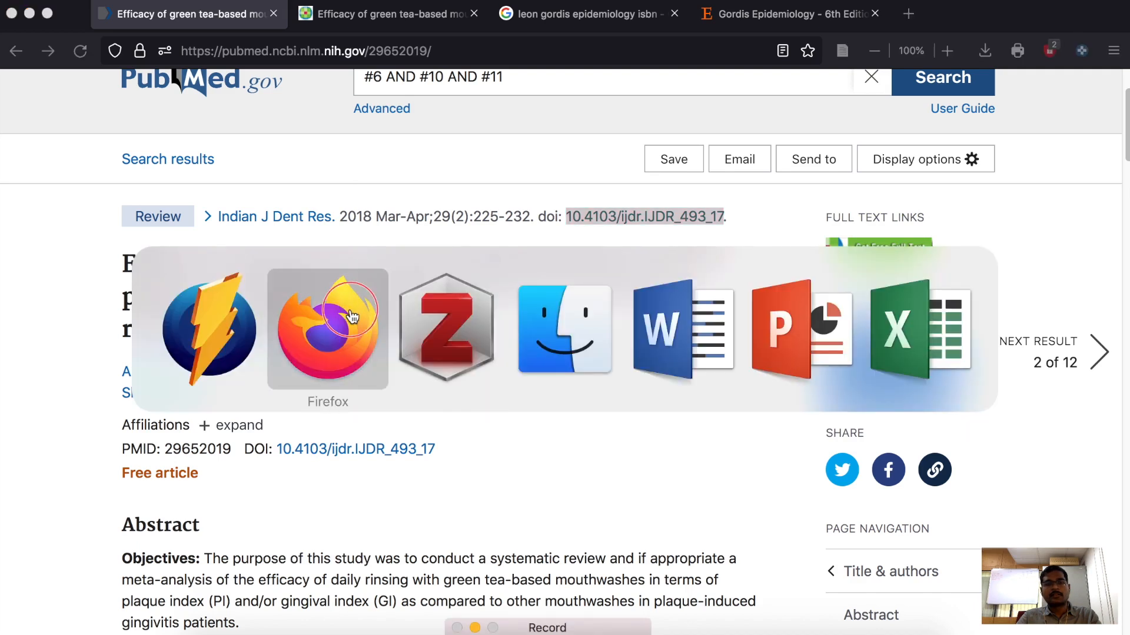
{"action": "key", "text": "super+Tab"}
{"action": "left_click", "coordinate": [447, 313], "text": "super"}
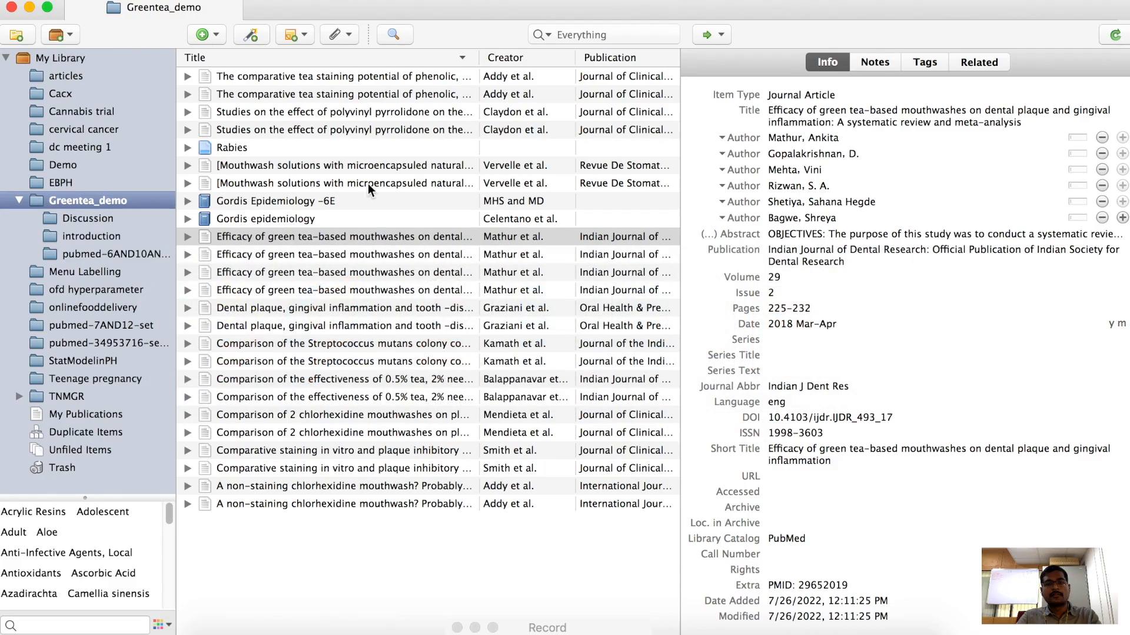
Step: Add the mouthwash article by identifier with DOI 10.4103/ijdr.IJDR_493_17 and view an earlier PubMed copy for comparison
{"action": "left_click", "coordinate": [251, 35]}
{"action": "right_click", "coordinate": [310, 106]}
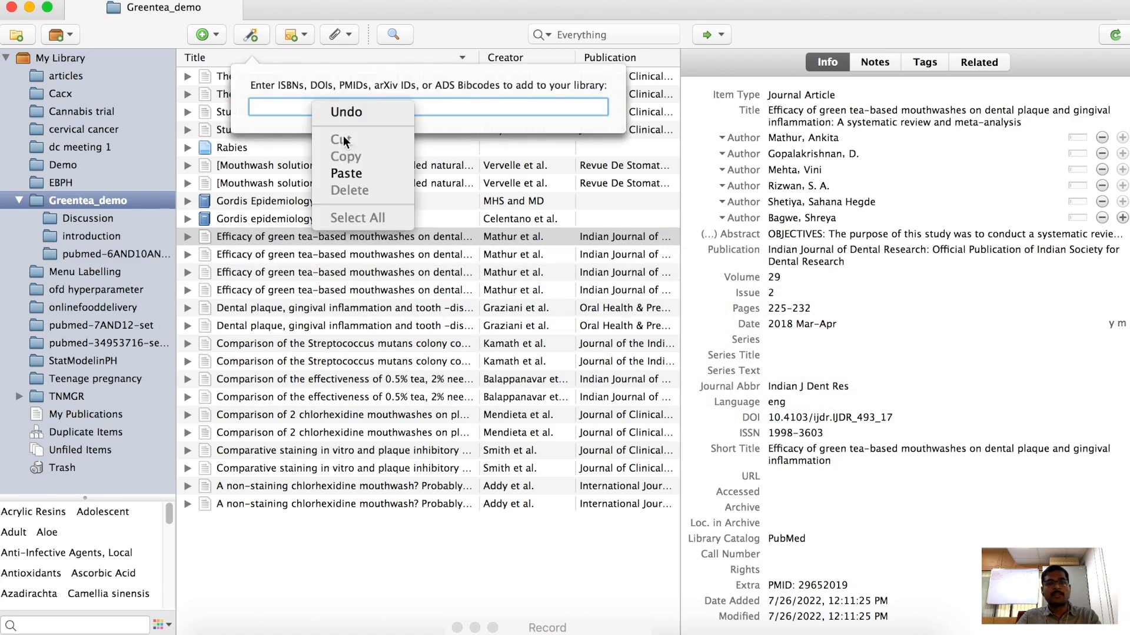
{"action": "left_click", "coordinate": [351, 173]}
{"action": "key", "text": "Return"}
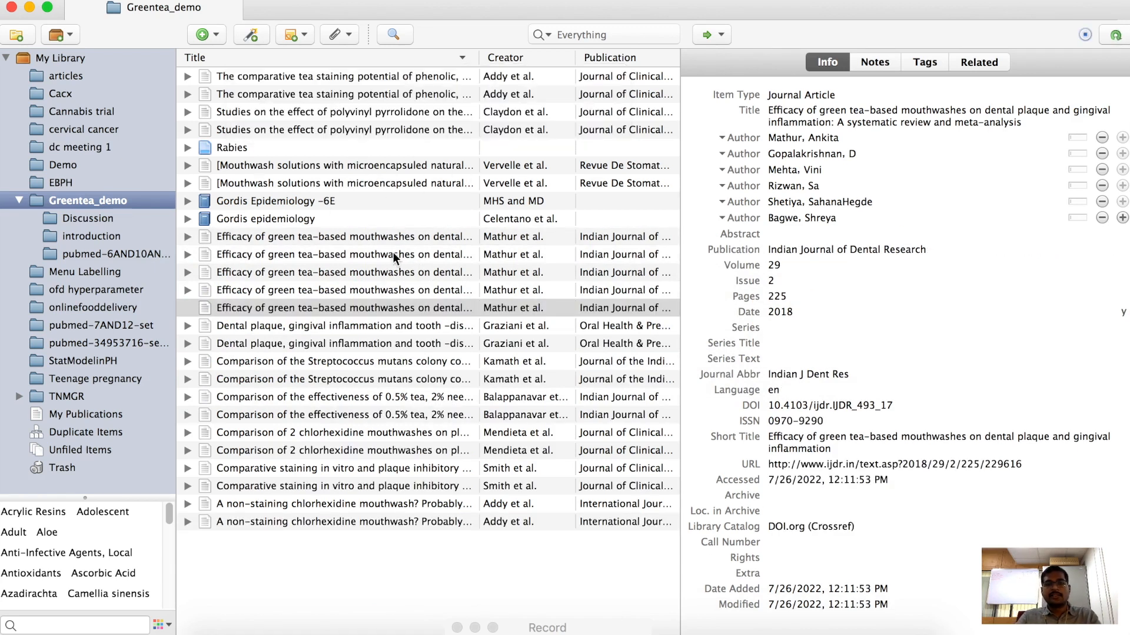
{"action": "left_click", "coordinate": [354, 253]}
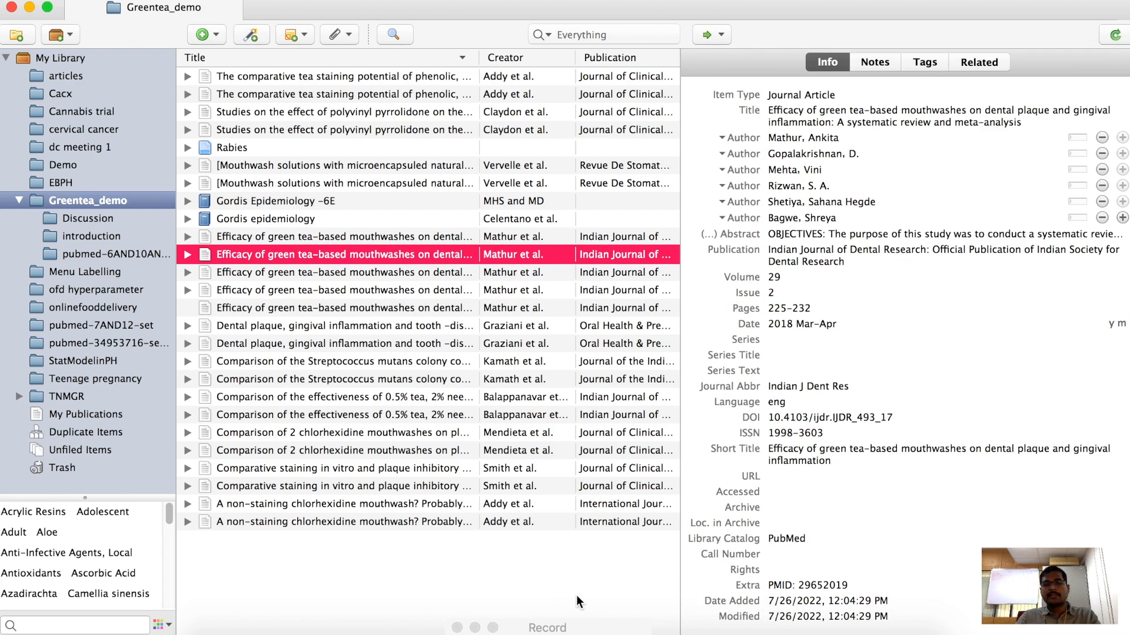
Step: Bring up the Literature search TN MGR folder in Finder and move its window beside Zotero's item list
{"action": "left_click", "coordinate": [593, 633]}
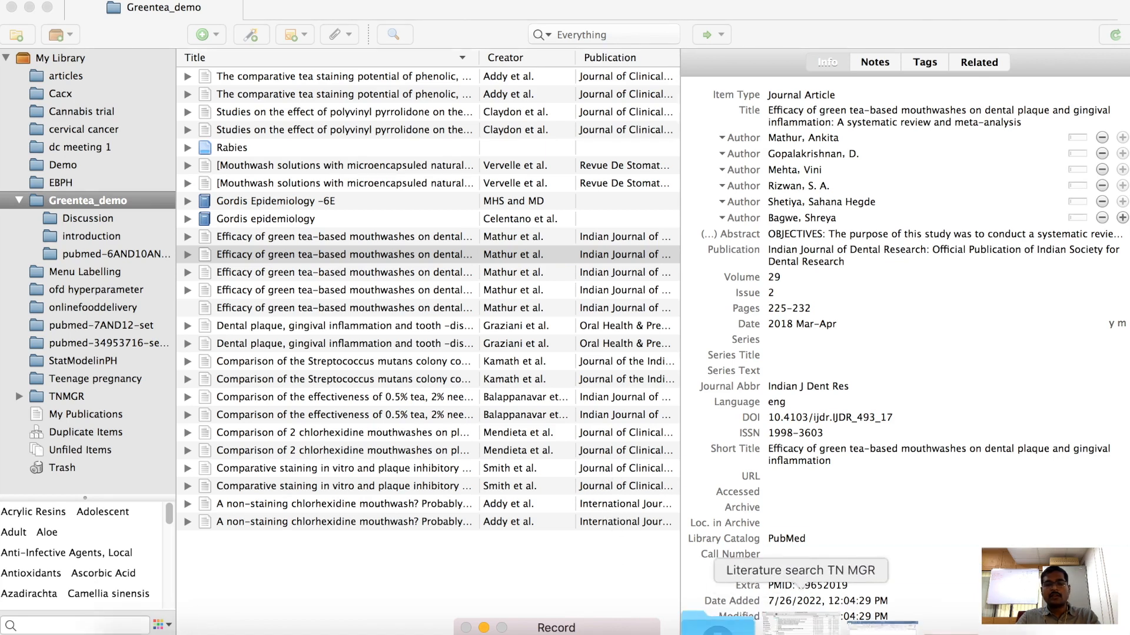
{"action": "left_click", "coordinate": [801, 626]}
{"action": "left_click_drag", "start_coordinate": [339, 11], "coordinate": [826, 0]}
{"action": "left_click", "coordinate": [825, 0]}
{"action": "left_click", "coordinate": [764, 182]}
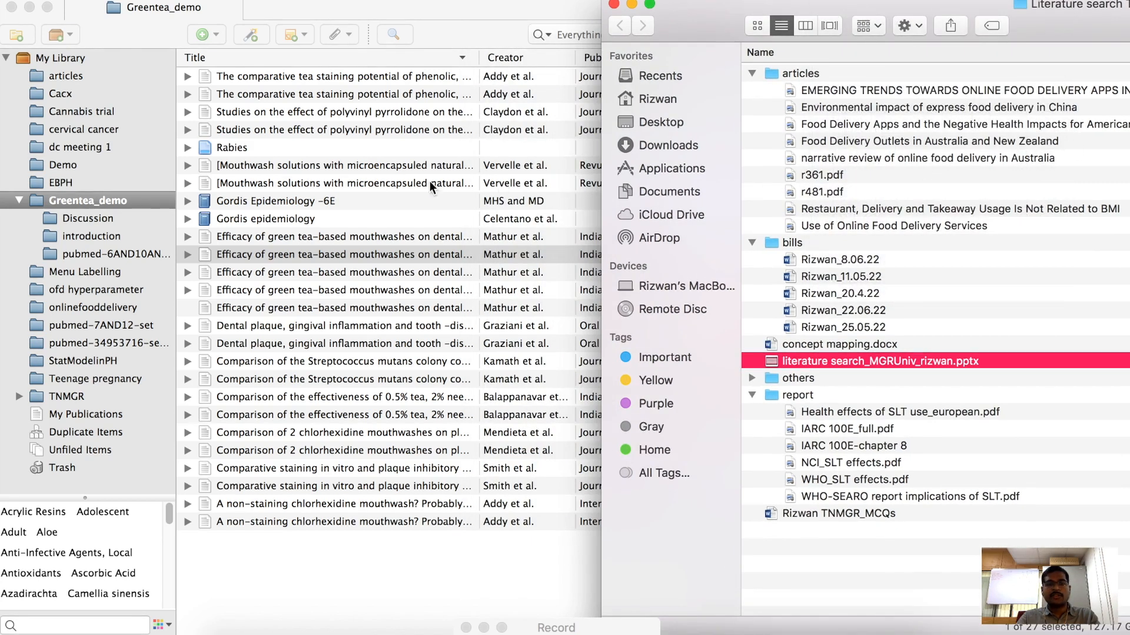
Step: Import the PDFs "Food Delivery Outlets in Australia and New Zealand" and "narrative review of online food delivery in Australia" into Greentea_demo and retrieve their metadata
{"action": "left_click", "coordinate": [1079, 159]}
{"action": "left_click", "coordinate": [1067, 141], "text": "super"}
{"action": "left_click_drag", "start_coordinate": [844, 141], "coordinate": [312, 575]}
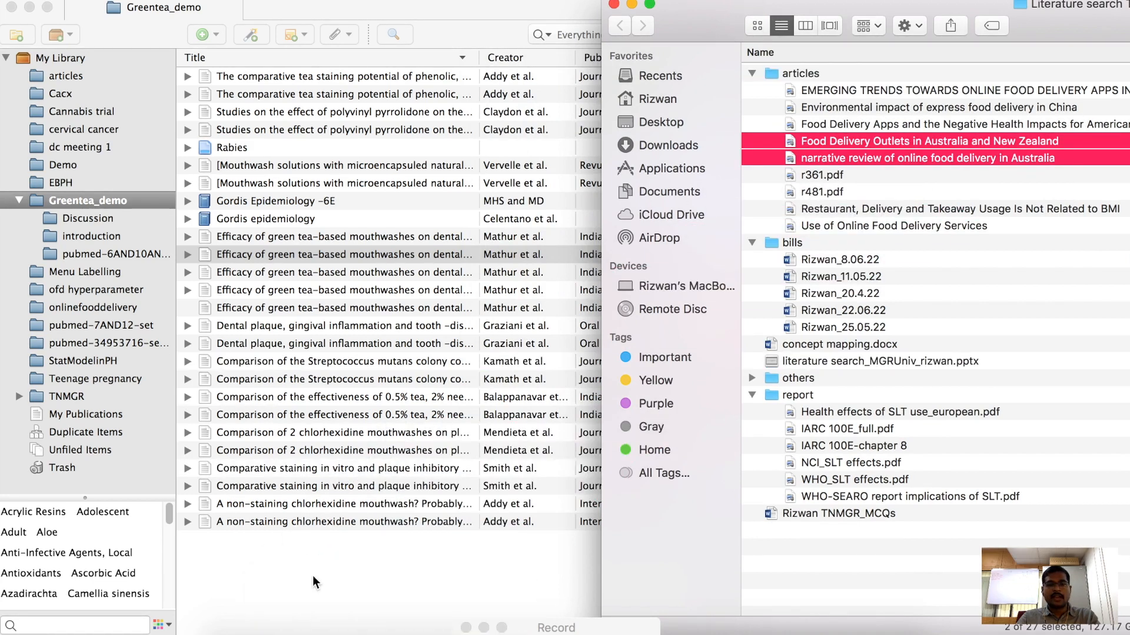
{"action": "left_click", "coordinate": [322, 572]}
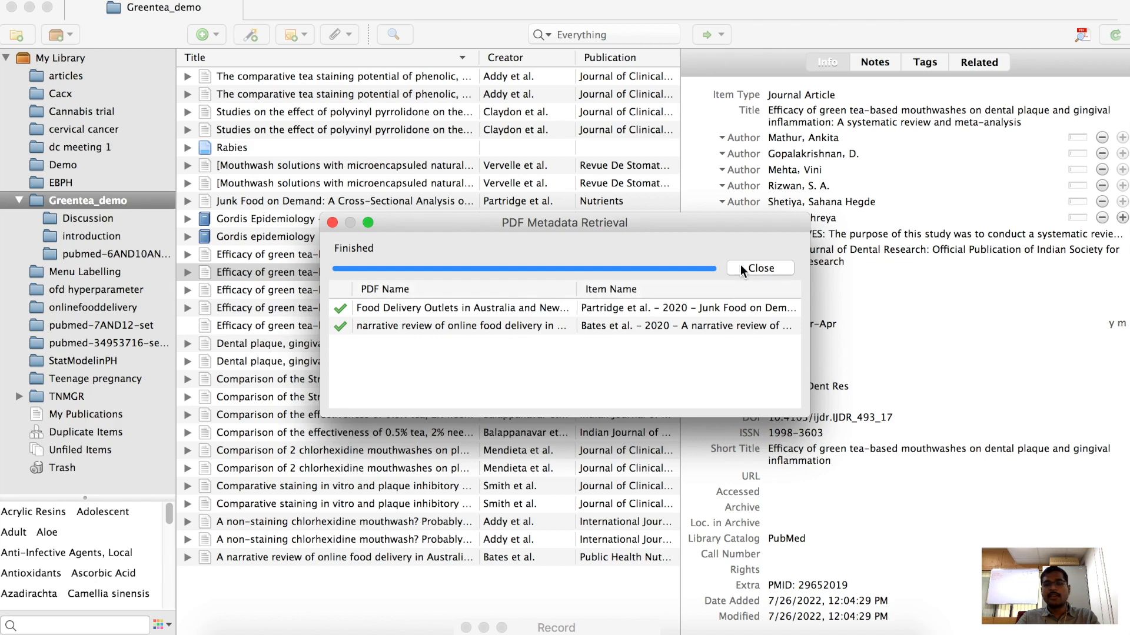
{"action": "left_click", "coordinate": [755, 267]}
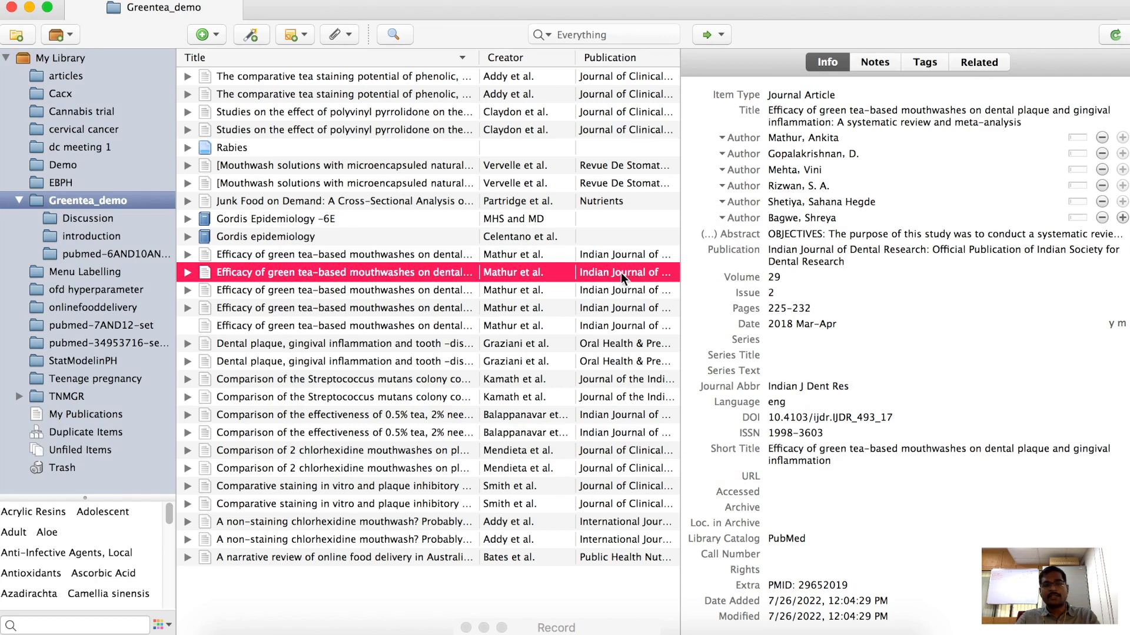
Step: Open WHO_SLT effects.pdf from the report folder, check its cover for title, publisher, place and year, and return to Zotero
{"action": "key", "text": "super+Tab"}
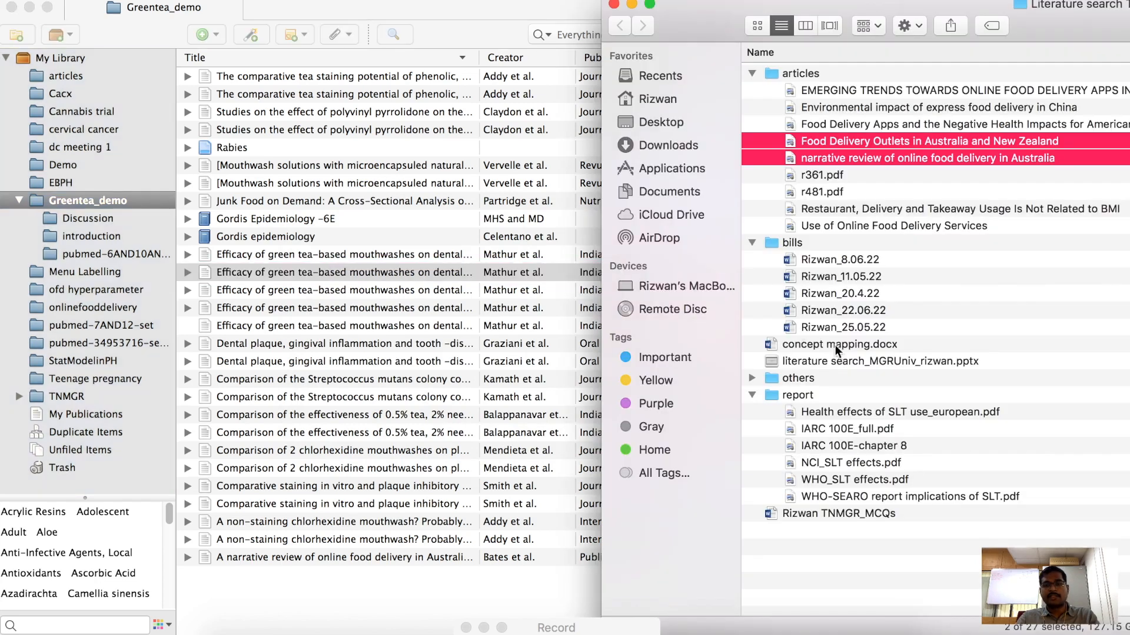
{"action": "left_click", "coordinate": [855, 481]}
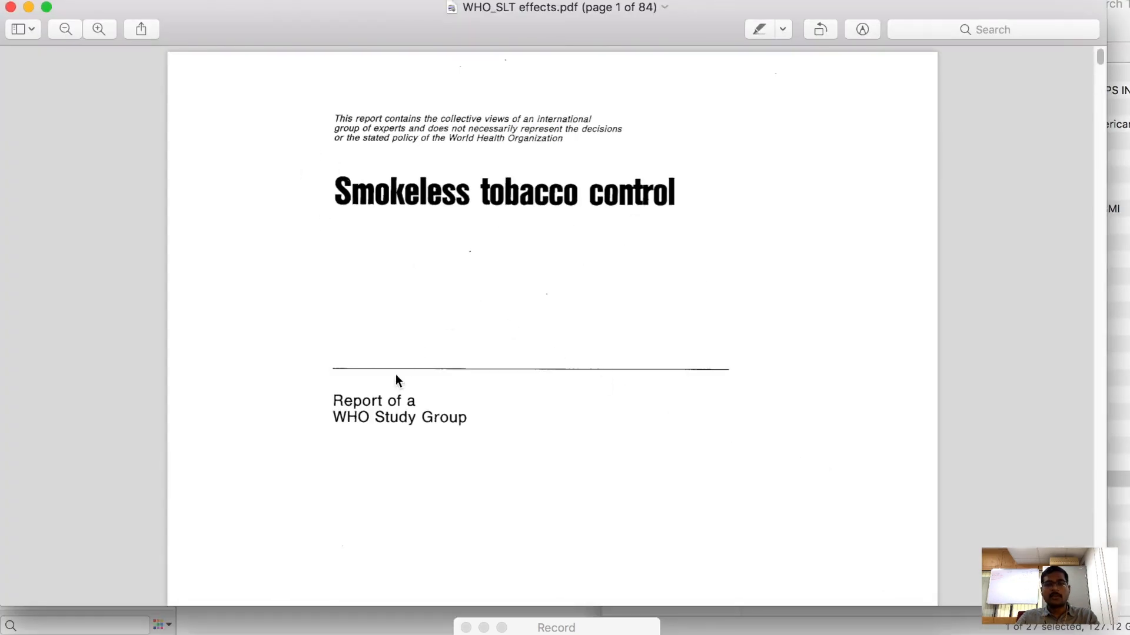
{"action": "scroll", "coordinate": [393, 388], "scroll_direction": "down", "scroll_amount": 5}
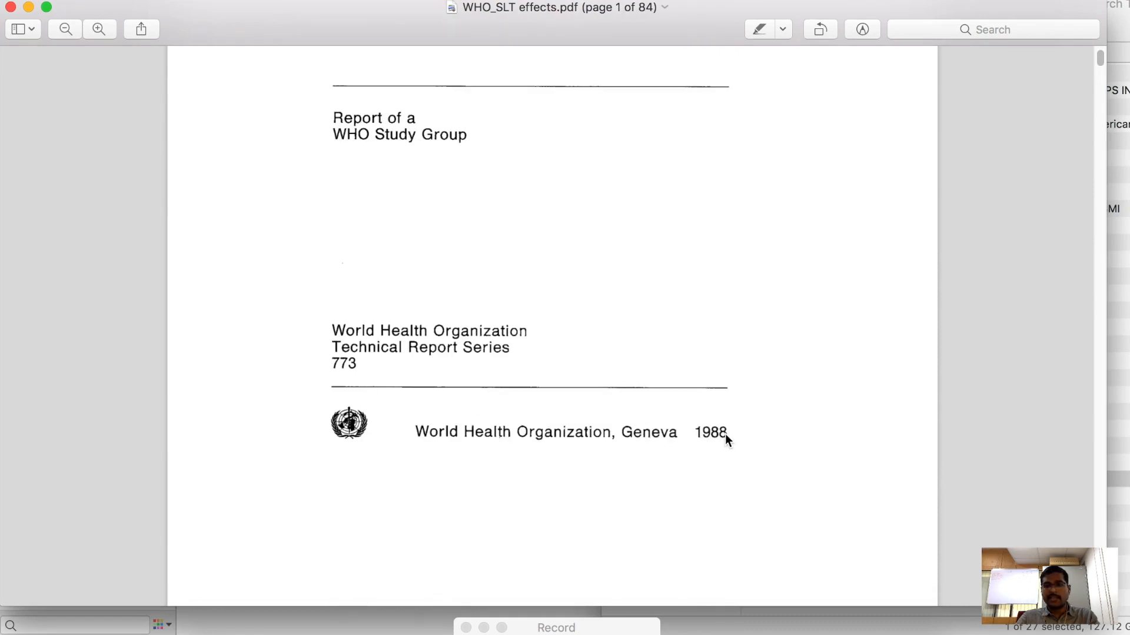
{"action": "scroll", "coordinate": [564, 322], "scroll_direction": "up", "scroll_amount": 5}
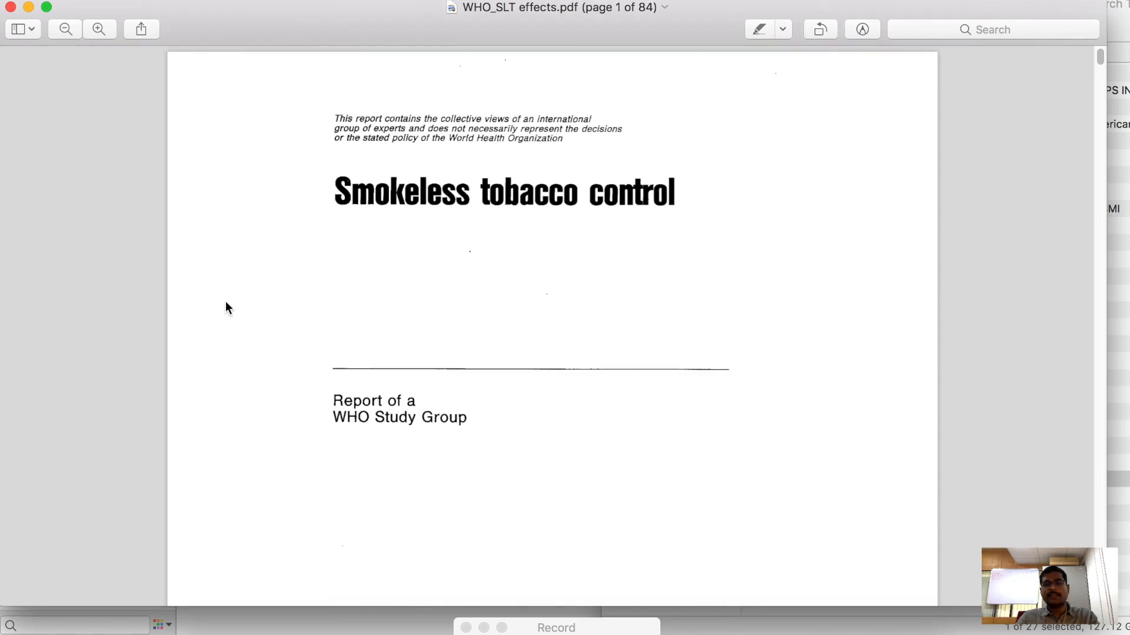
{"action": "left_click_drag", "start_coordinate": [273, 44], "coordinate": [574, 24]}
{"action": "left_click", "coordinate": [225, 568]}
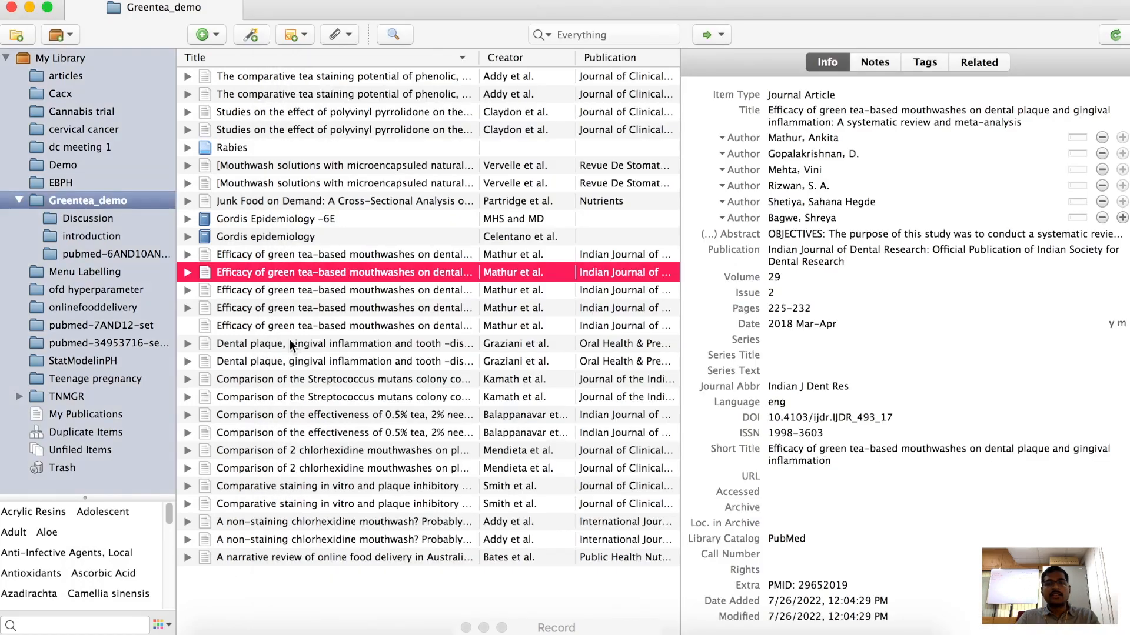
Step: Create a new Report item in Greentea_demo with the title "Smokeless tobacco control"
{"action": "left_click", "coordinate": [201, 37]}
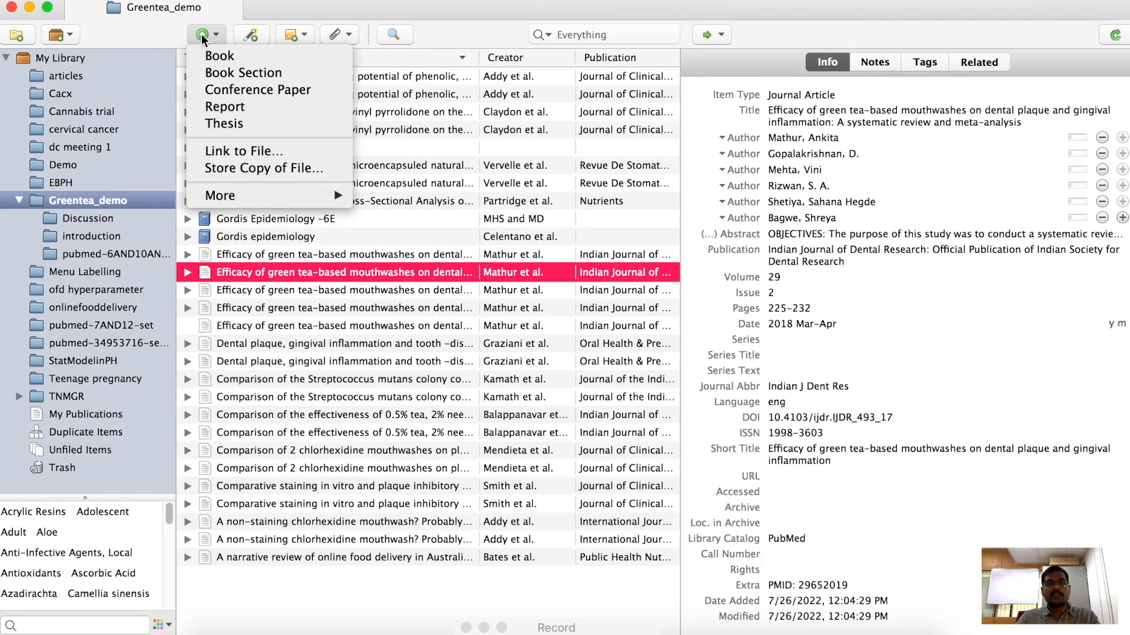
{"action": "left_click", "coordinate": [248, 107]}
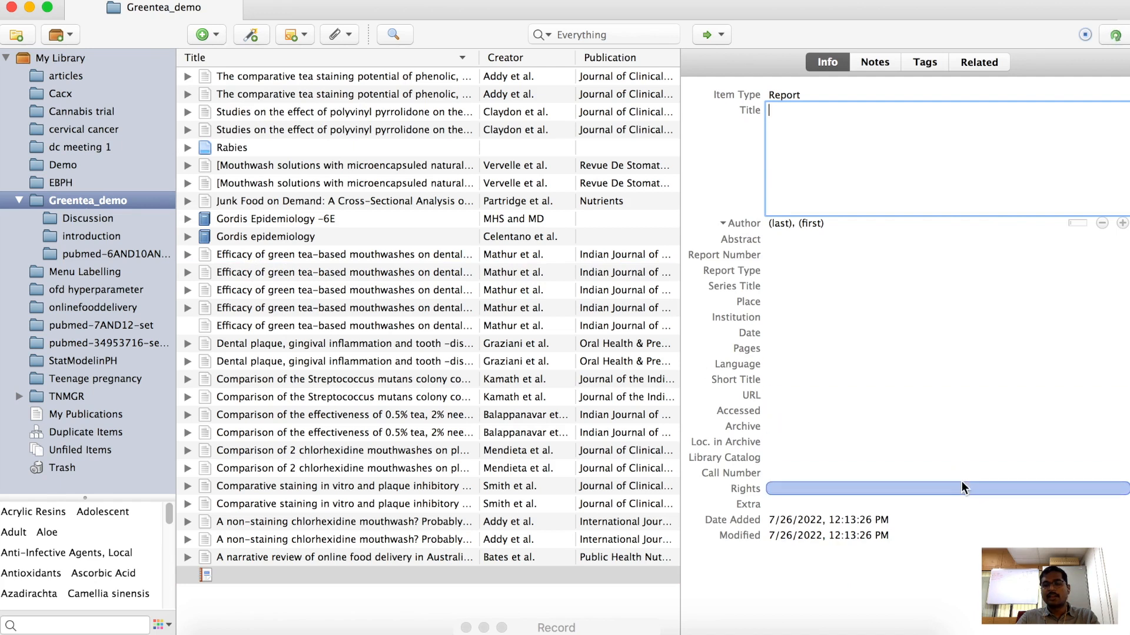
{"action": "type", "text": "Smokeless t"}
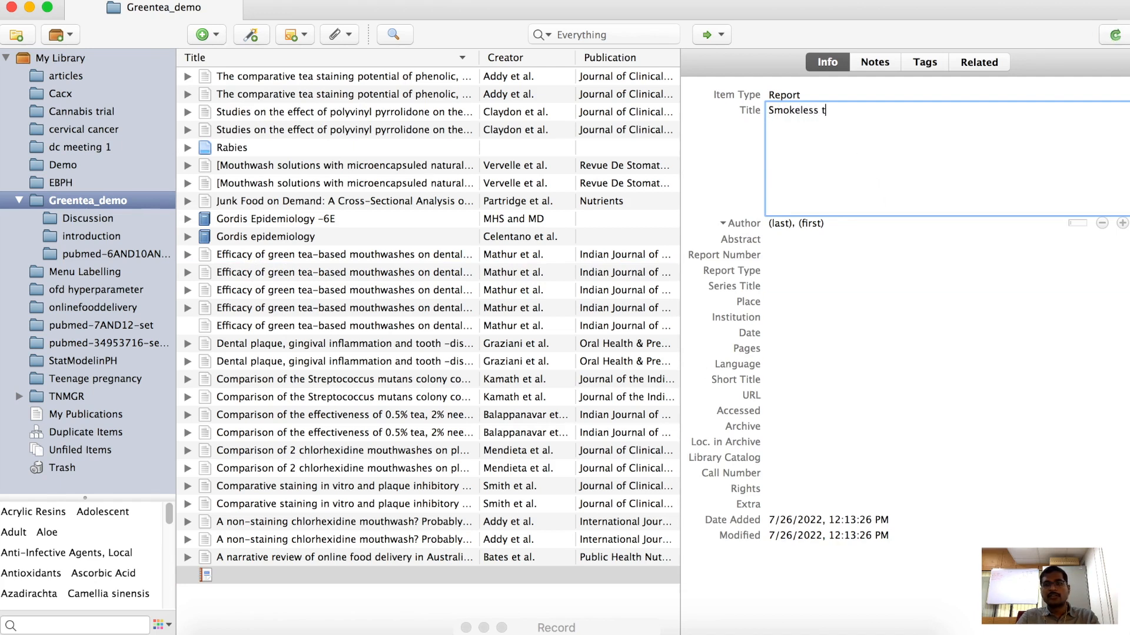
{"action": "type", "text": "obacco control"}
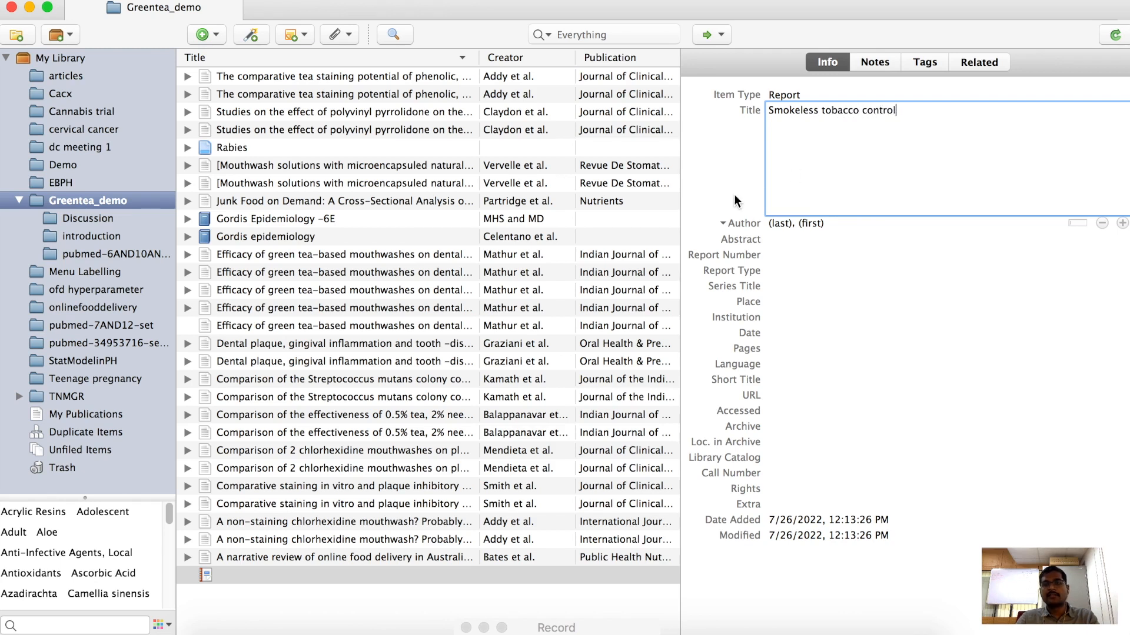
{"action": "key", "text": "Tab"}
Step: Set the report's author to World Health Organization and its place to Geneva
{"action": "type", "text": "World"}
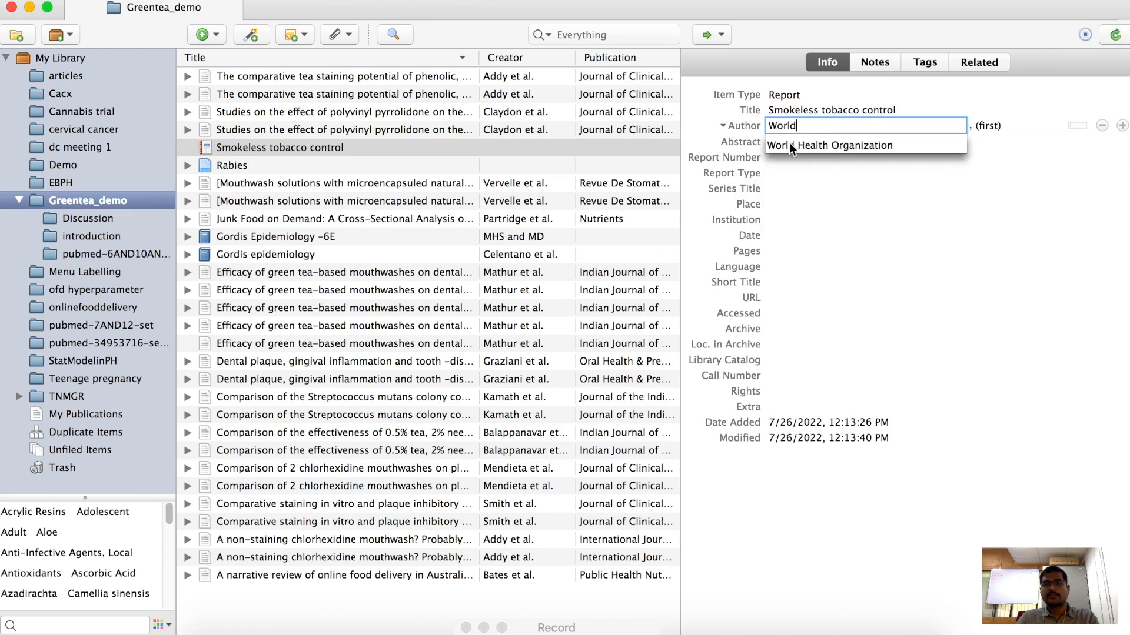
{"action": "left_click", "coordinate": [824, 150]}
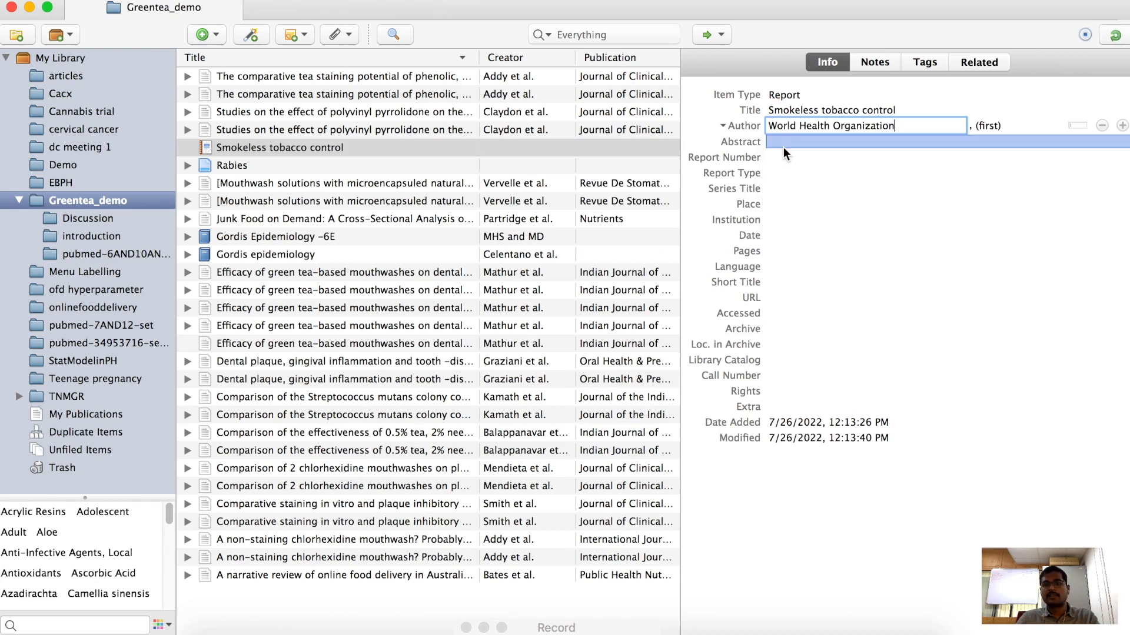
{"action": "left_click", "coordinate": [787, 204]}
{"action": "type", "text": "Gene"}
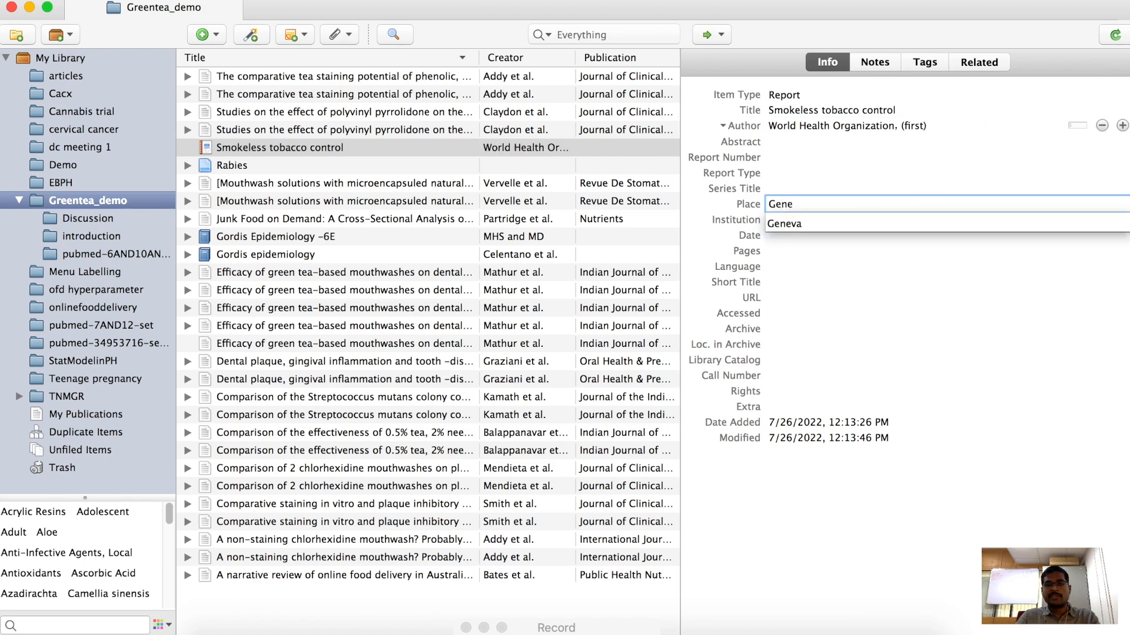
{"action": "left_click", "coordinate": [785, 224]}
Step: Set the report's institution to WHO and its date to 1988, then finish the entry without pages or URL
{"action": "left_click", "coordinate": [784, 220]}
{"action": "type", "text": "Worl"}
{"action": "key", "text": "BackSpace"}
{"action": "key", "text": "BackSpace"}
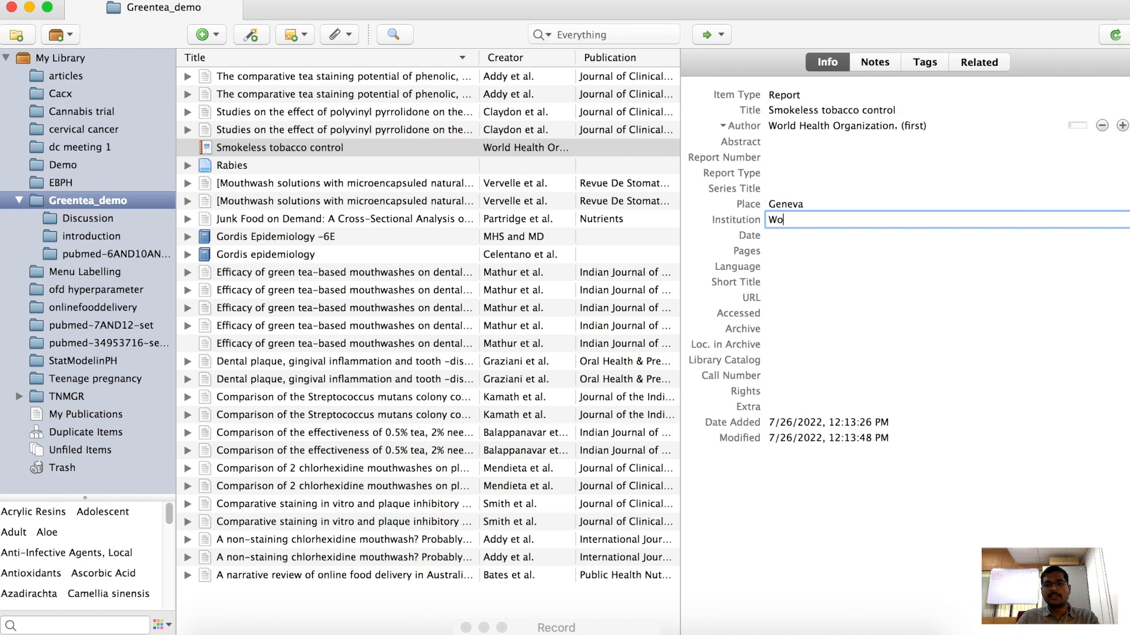
{"action": "key", "text": "BackSpace"}
{"action": "type", "text": "HO"}
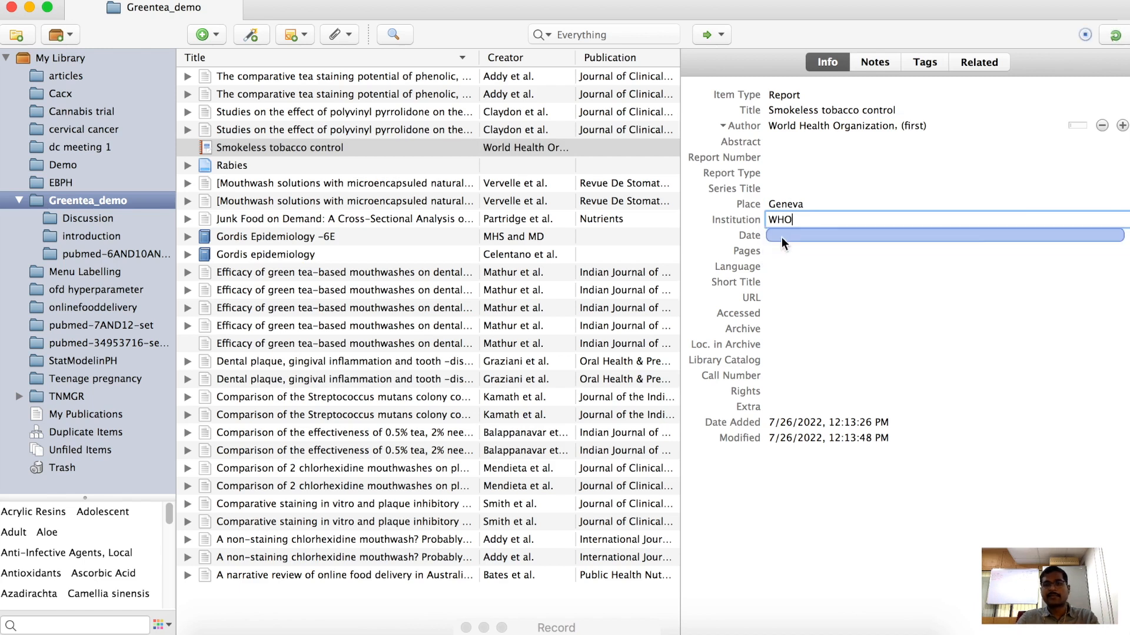
{"action": "left_click", "coordinate": [781, 233]}
{"action": "type", "text": "1988"}
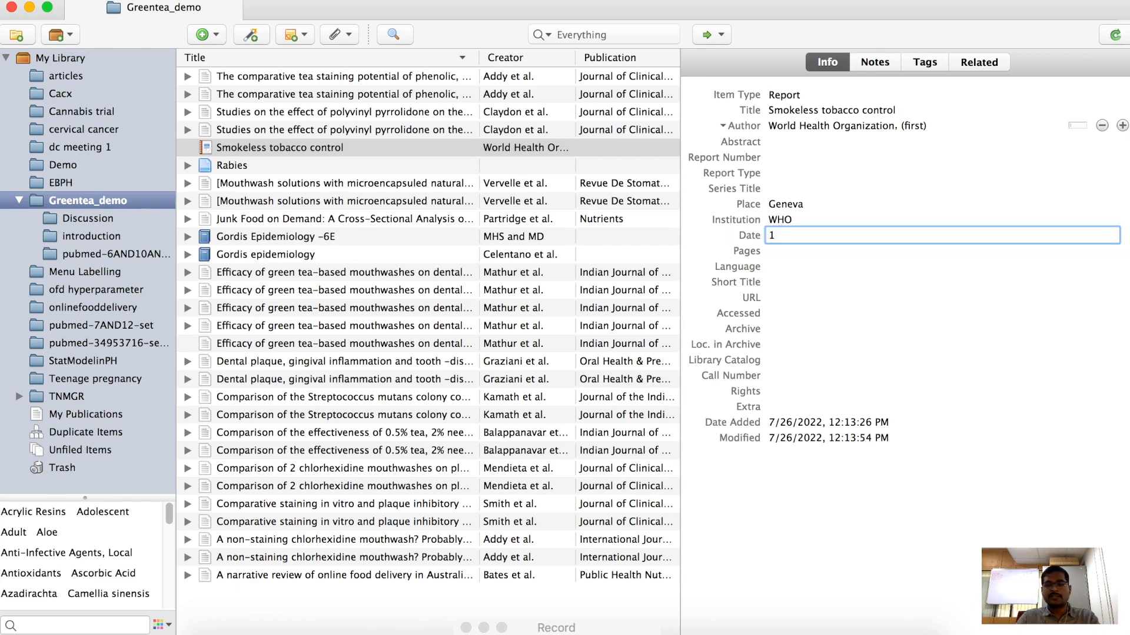
{"action": "left_click", "coordinate": [783, 253]}
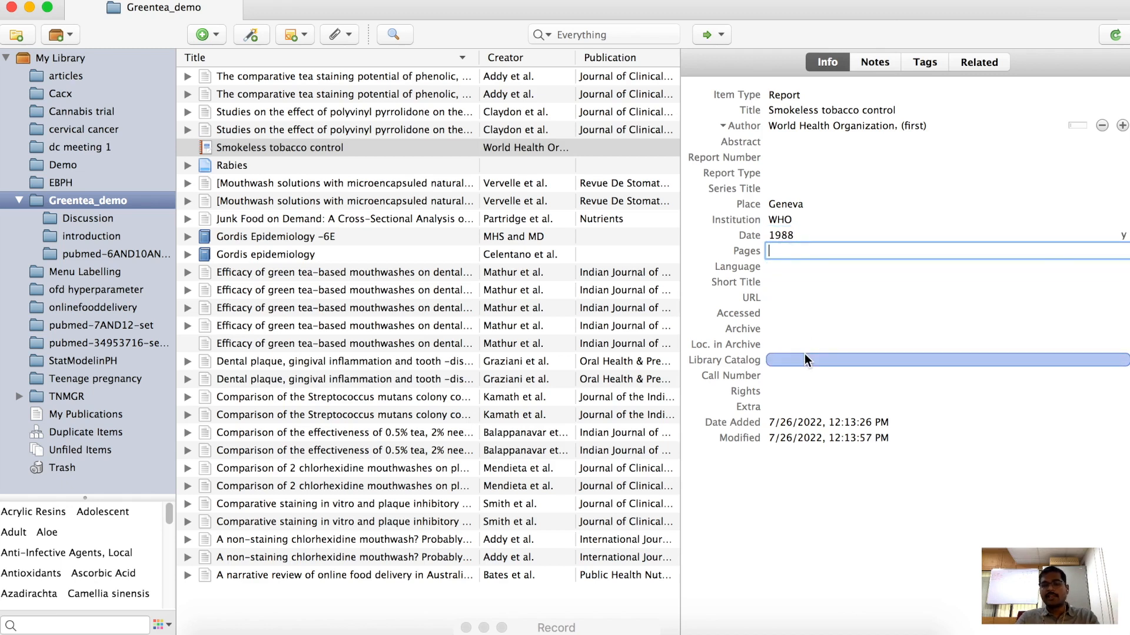
{"action": "left_click", "coordinate": [791, 300]}
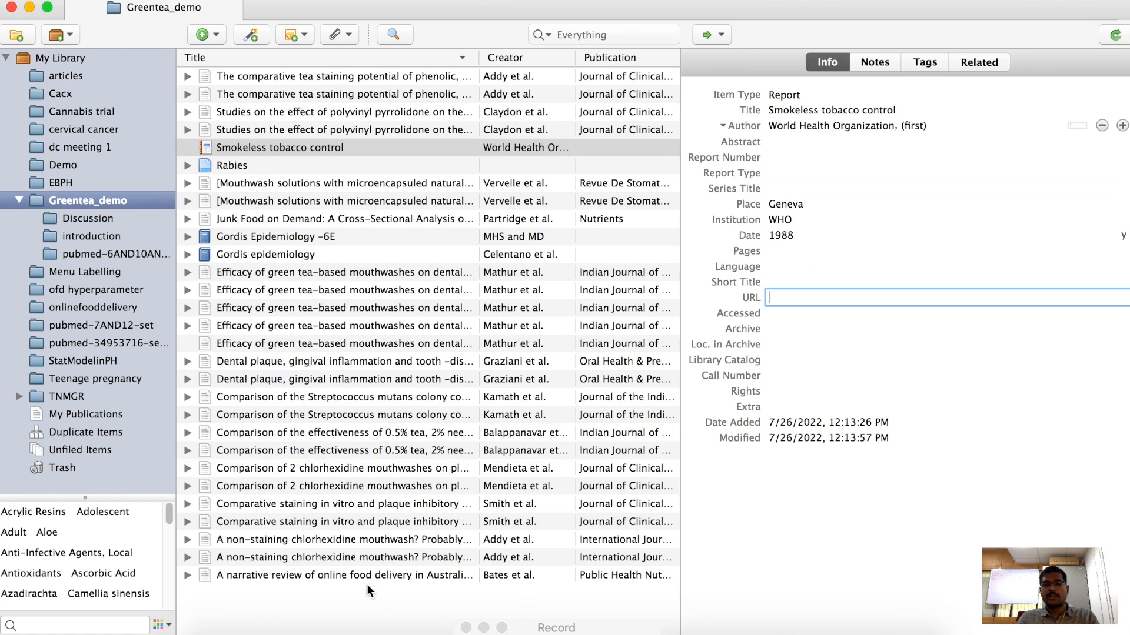
{"action": "left_click", "coordinate": [379, 602]}
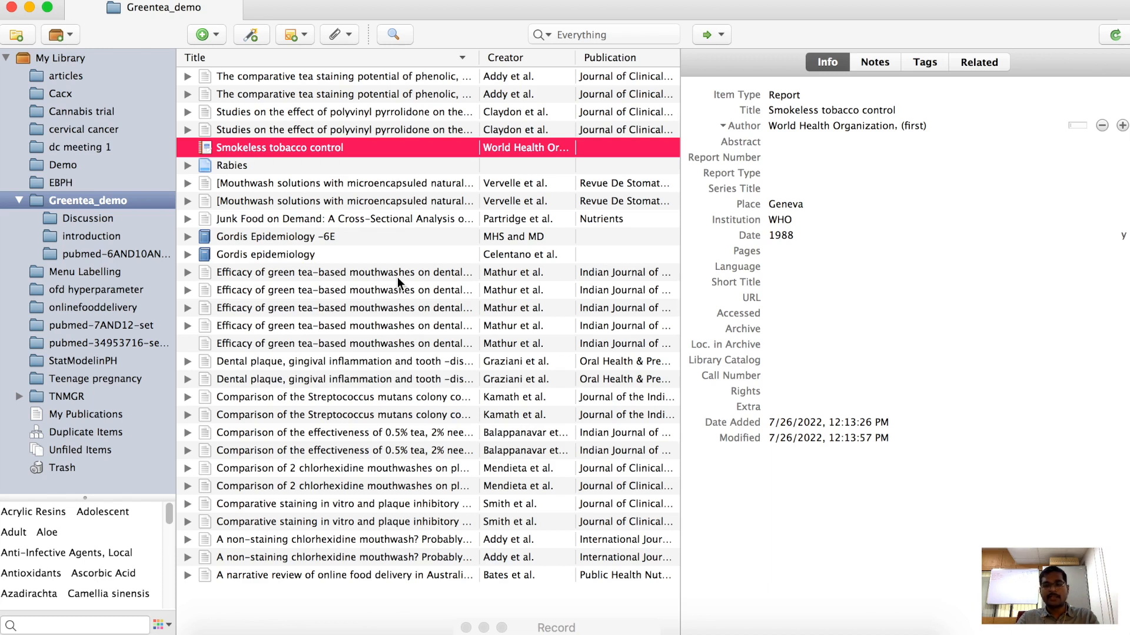
{"action": "left_click", "coordinate": [210, 37]}
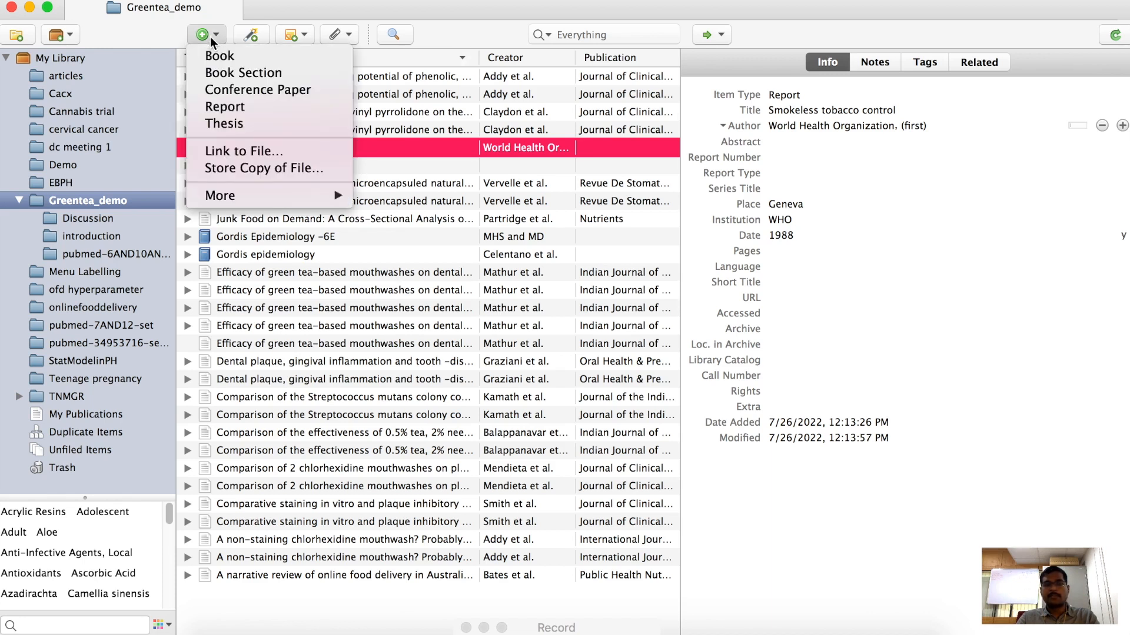
{"action": "left_click", "coordinate": [246, 33]}
{"action": "left_click", "coordinate": [249, 35]}
{"action": "left_click", "coordinate": [249, 35]}
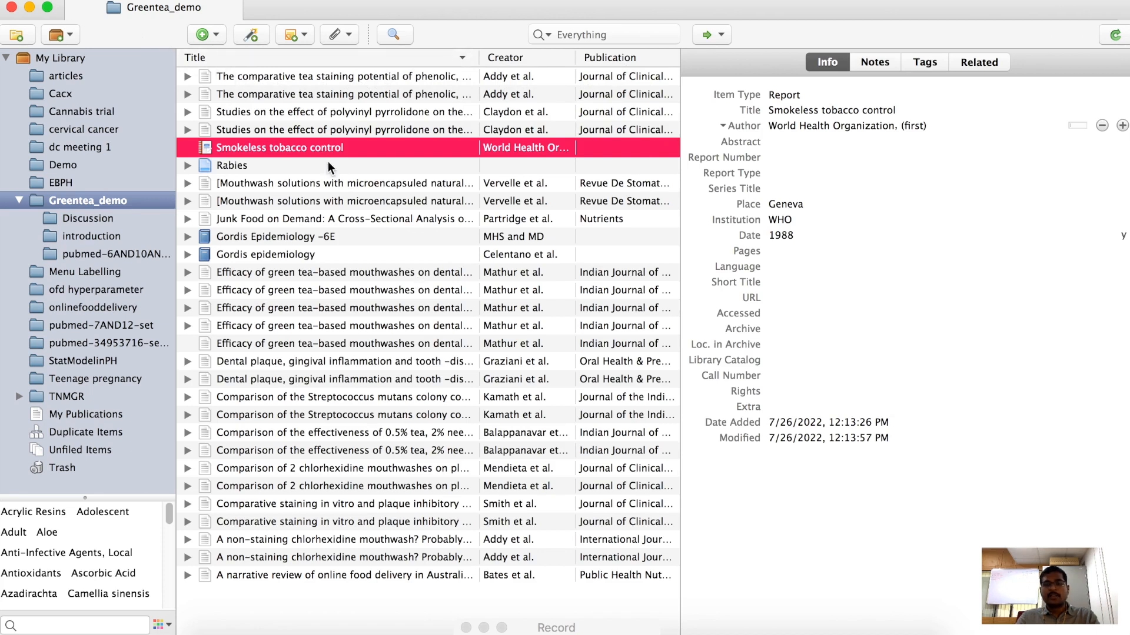
Step: Expand the article items in Greentea_demo one after another and examine which attachments each of them holds
{"action": "left_click", "coordinate": [187, 76]}
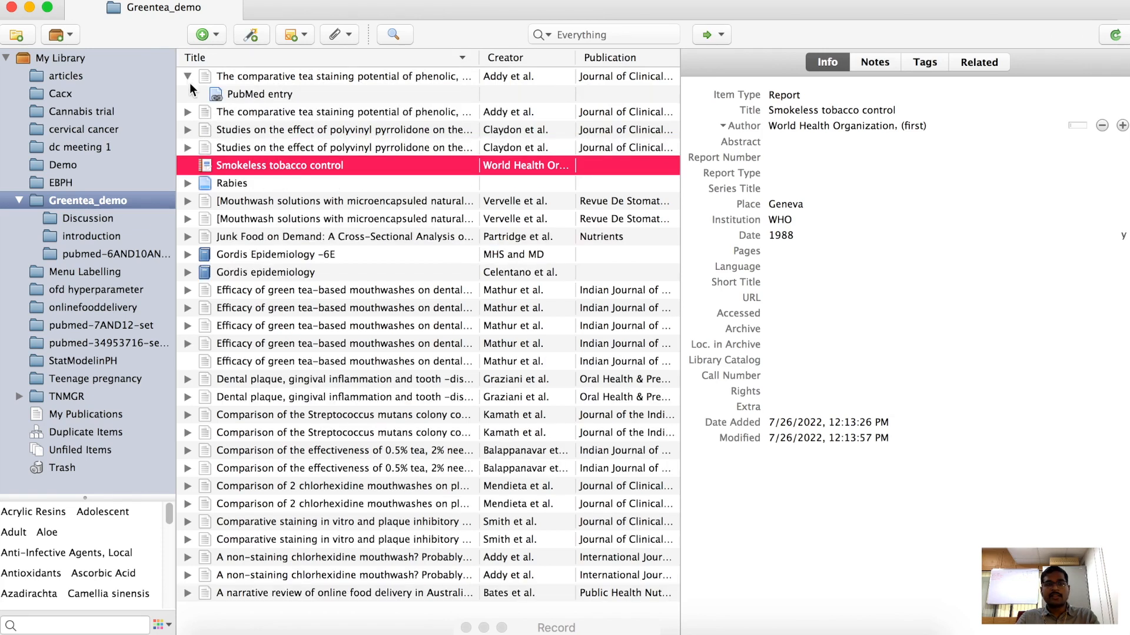
{"action": "left_click", "coordinate": [193, 114]}
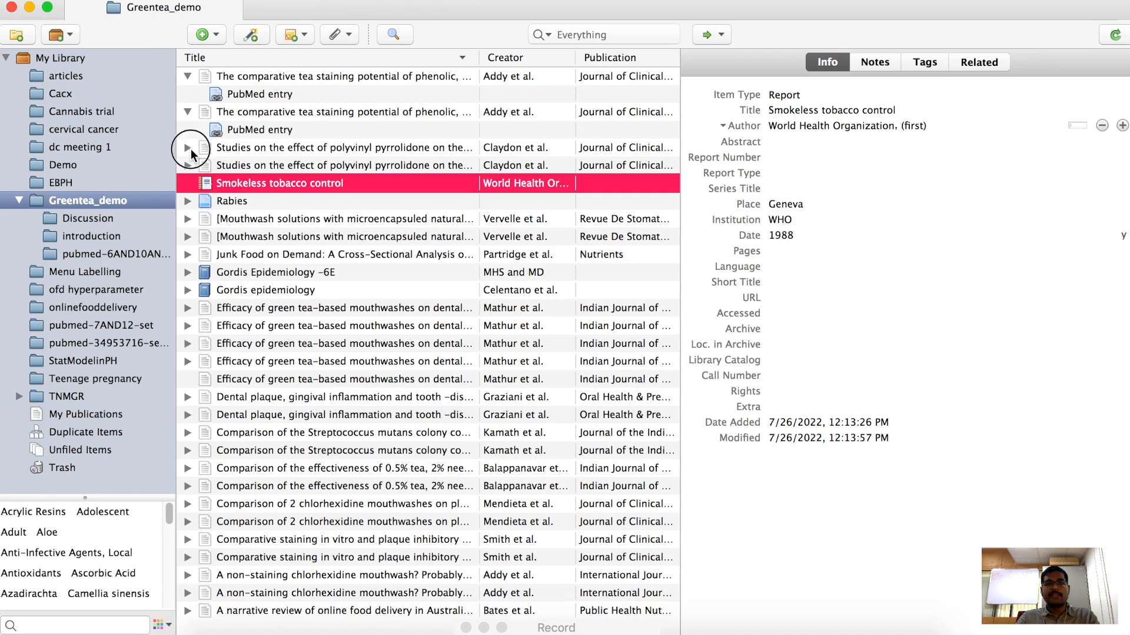
{"action": "left_click", "coordinate": [189, 148]}
{"action": "left_click", "coordinate": [188, 186]}
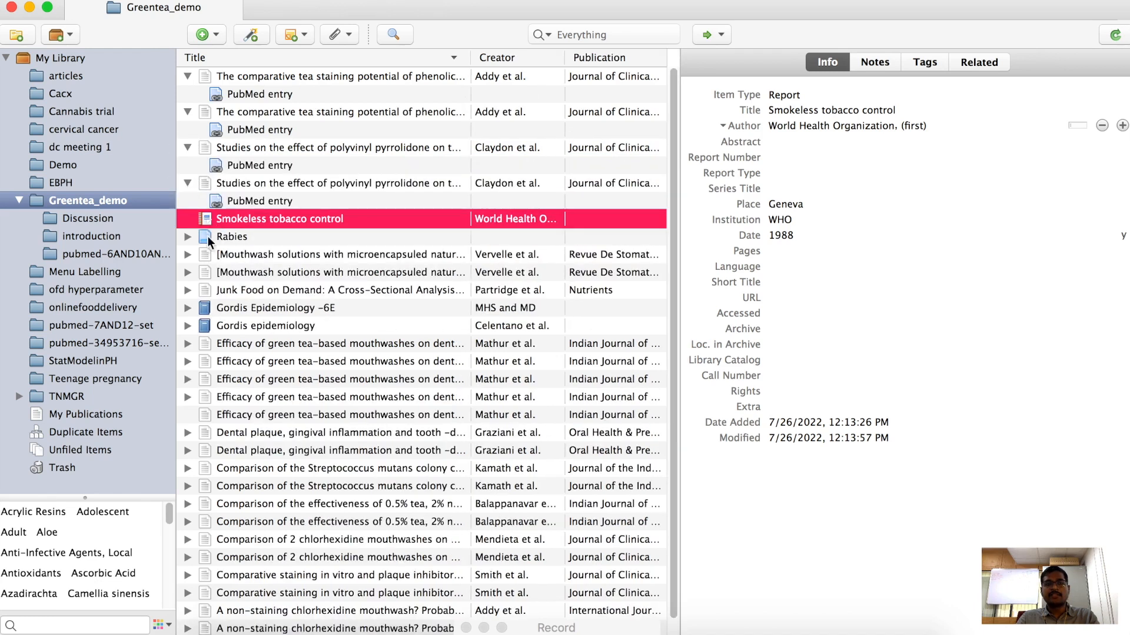
{"action": "scroll", "coordinate": [200, 271], "scroll_direction": "down", "scroll_amount": 1}
{"action": "left_click", "coordinate": [186, 325]}
{"action": "scroll", "coordinate": [253, 318], "scroll_direction": "down", "scroll_amount": 1}
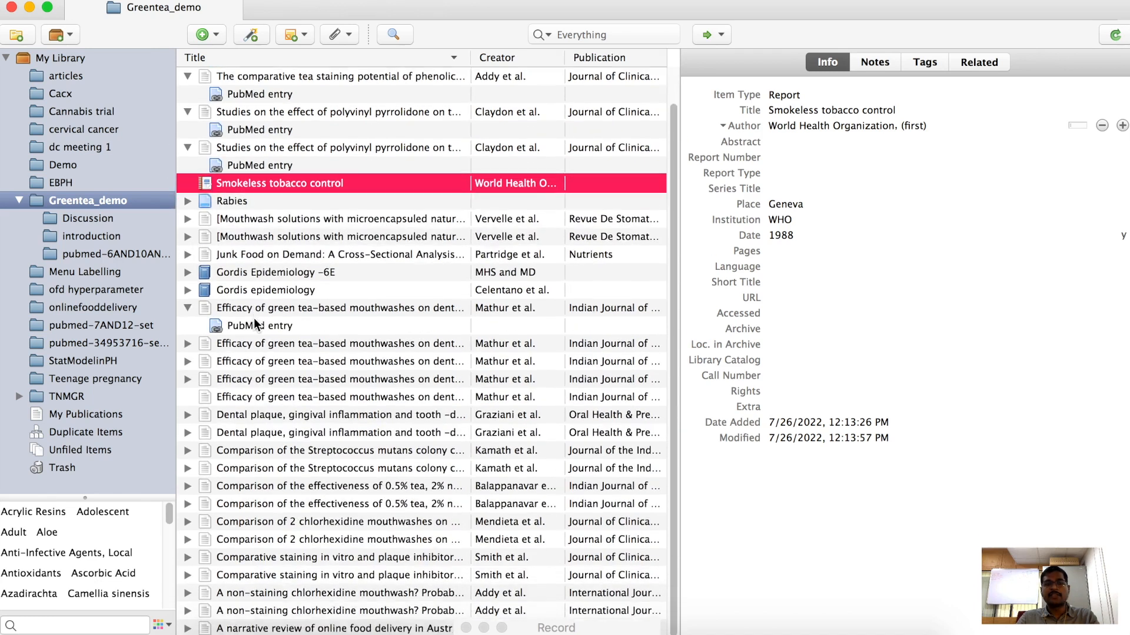
{"action": "left_click", "coordinate": [188, 345]}
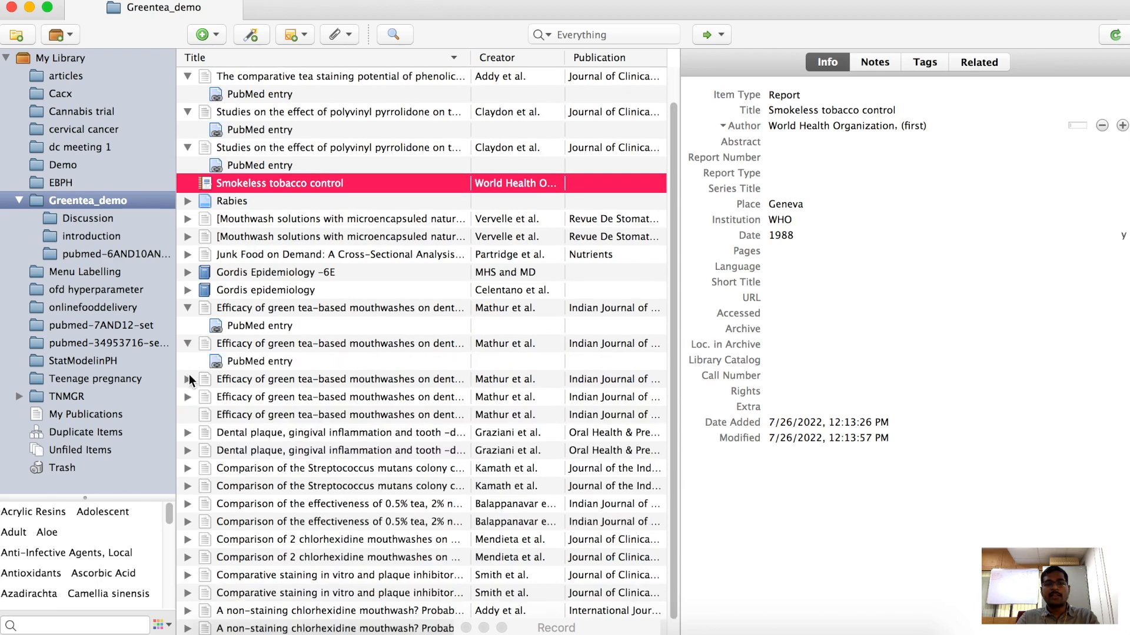
{"action": "left_click", "coordinate": [189, 379]}
{"action": "scroll", "coordinate": [204, 385], "scroll_direction": "down", "scroll_amount": 2}
{"action": "left_click", "coordinate": [186, 379]}
{"action": "scroll", "coordinate": [186, 382], "scroll_direction": "down", "scroll_amount": 2}
{"action": "left_click", "coordinate": [187, 415]}
{"action": "scroll", "coordinate": [190, 416], "scroll_direction": "down", "scroll_amount": 1}
{"action": "left_click", "coordinate": [186, 431]}
{"action": "scroll", "coordinate": [192, 434], "scroll_direction": "down", "scroll_amount": 1}
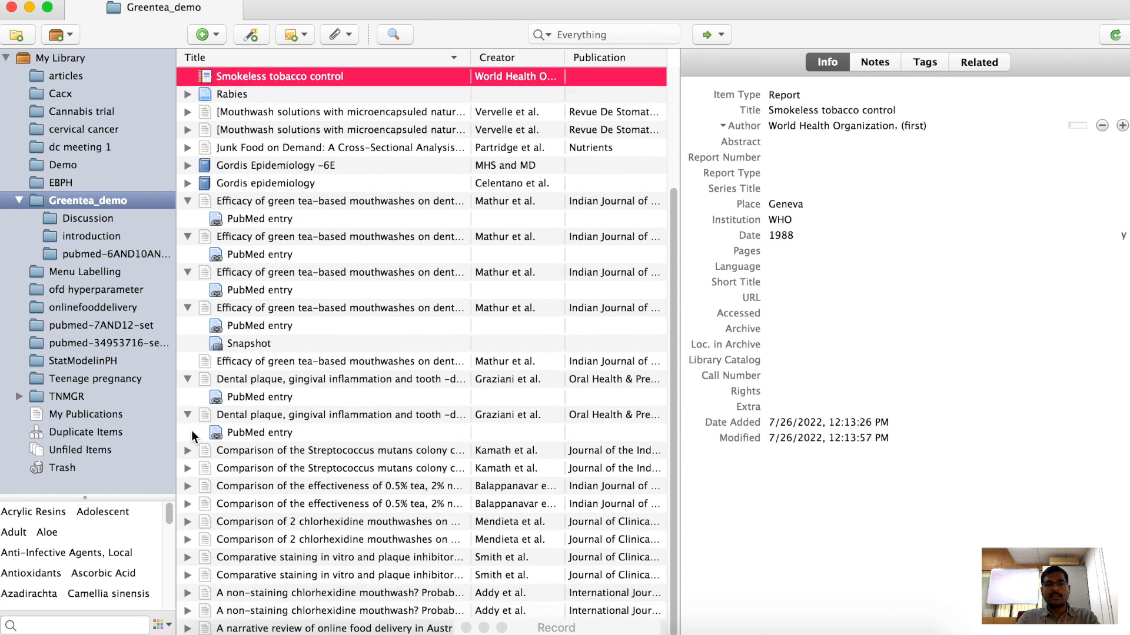
{"action": "left_click", "coordinate": [188, 449]}
{"action": "scroll", "coordinate": [188, 456], "scroll_direction": "down", "scroll_amount": 1}
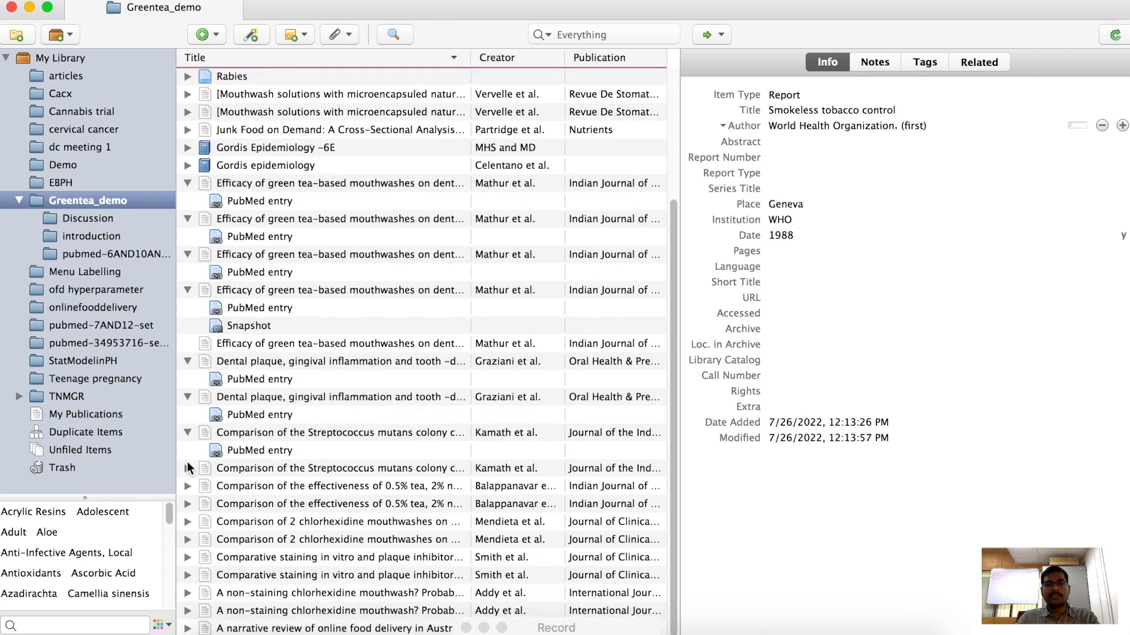
{"action": "left_click", "coordinate": [187, 469]}
{"action": "scroll", "coordinate": [210, 468], "scroll_direction": "down", "scroll_amount": 1}
{"action": "left_click", "coordinate": [186, 486]}
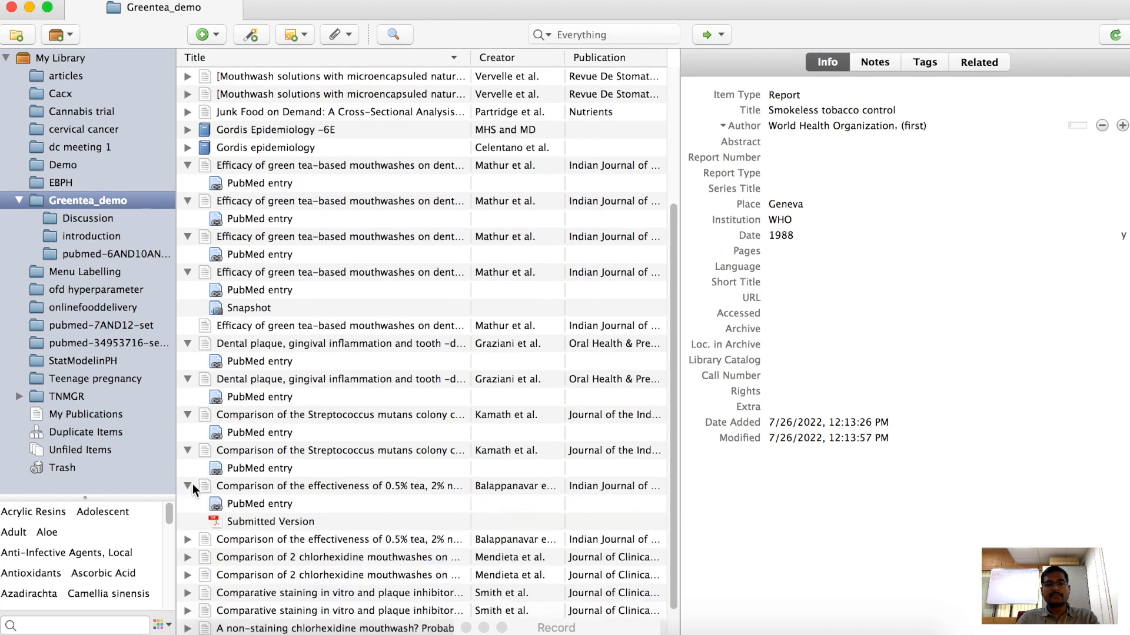
{"action": "scroll", "coordinate": [192, 483], "scroll_direction": "down", "scroll_amount": 2}
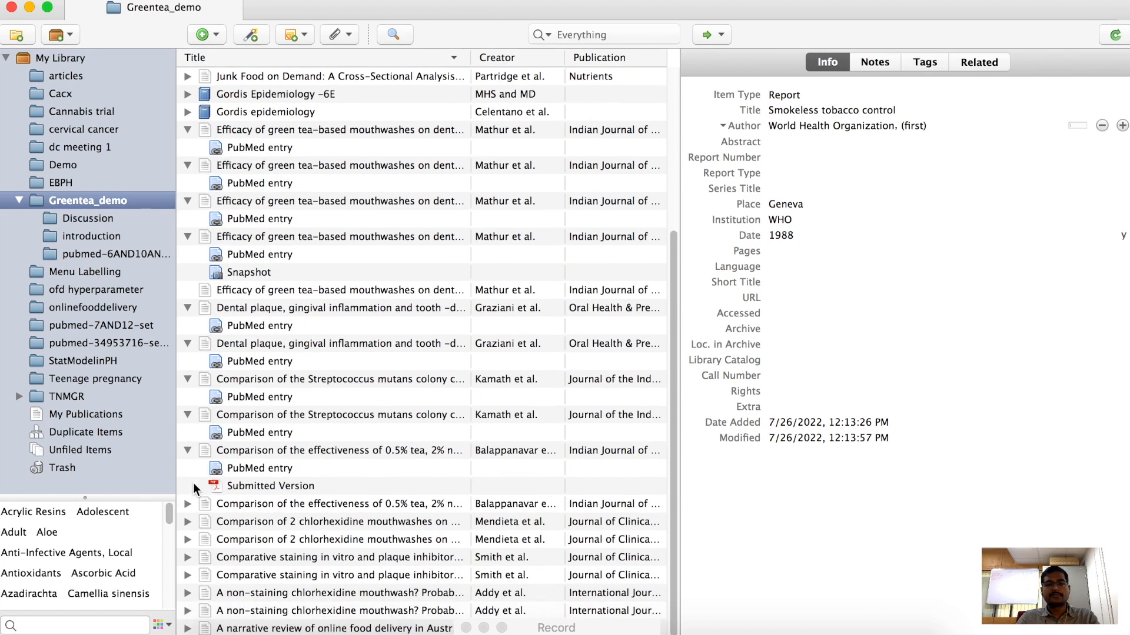
Step: Open the Submitted Version PDF of the 0.5% tea, 2% neem mouthwash article, view its first page and close it
{"action": "left_click", "coordinate": [292, 489]}
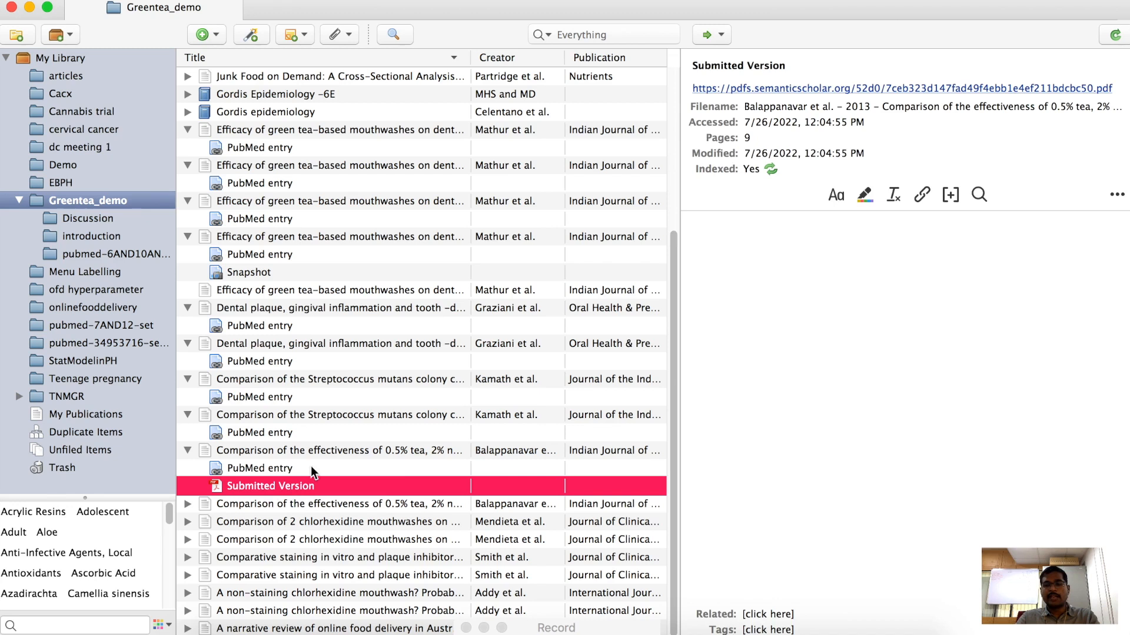
{"action": "left_click", "coordinate": [306, 453]}
{"action": "left_click", "coordinate": [298, 484]}
{"action": "double_click", "coordinate": [280, 489]}
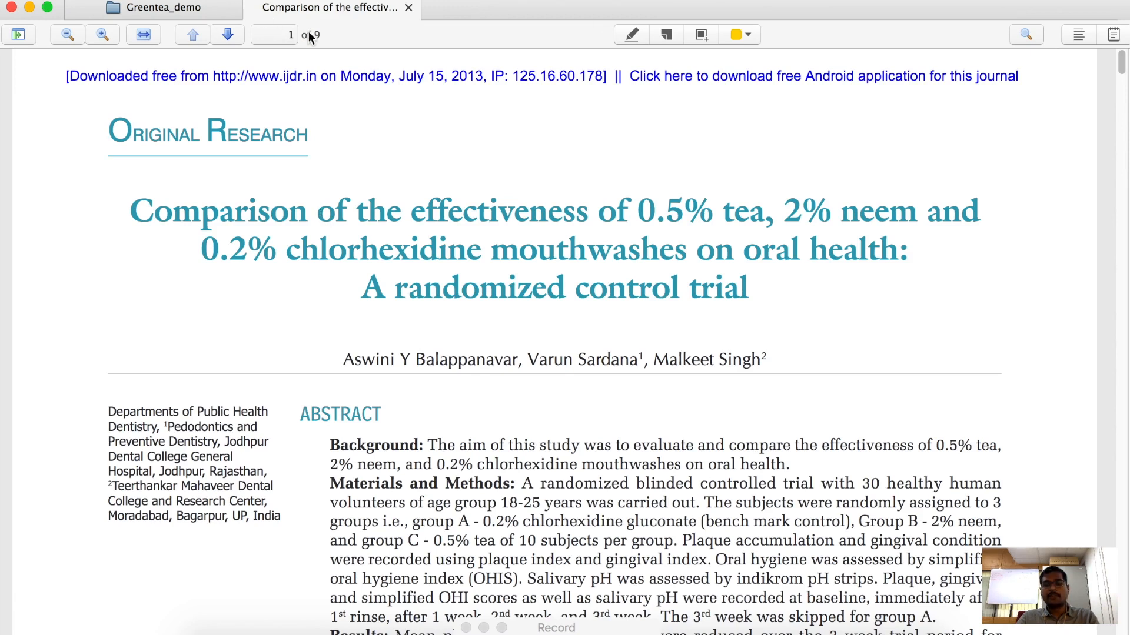
{"action": "left_click", "coordinate": [409, 10]}
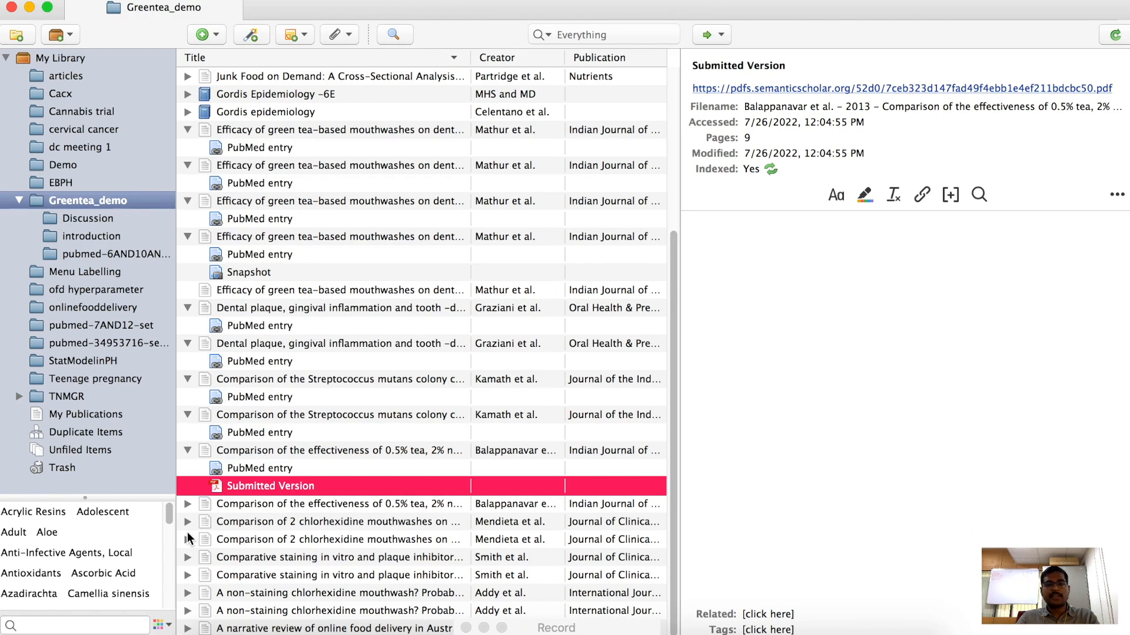
Step: Expand both non-staining chlorhexidine mouthwash items to check their attachments, and collapse the tea staining and polyvinyl pyrrolidone items
{"action": "left_click", "coordinate": [190, 593]}
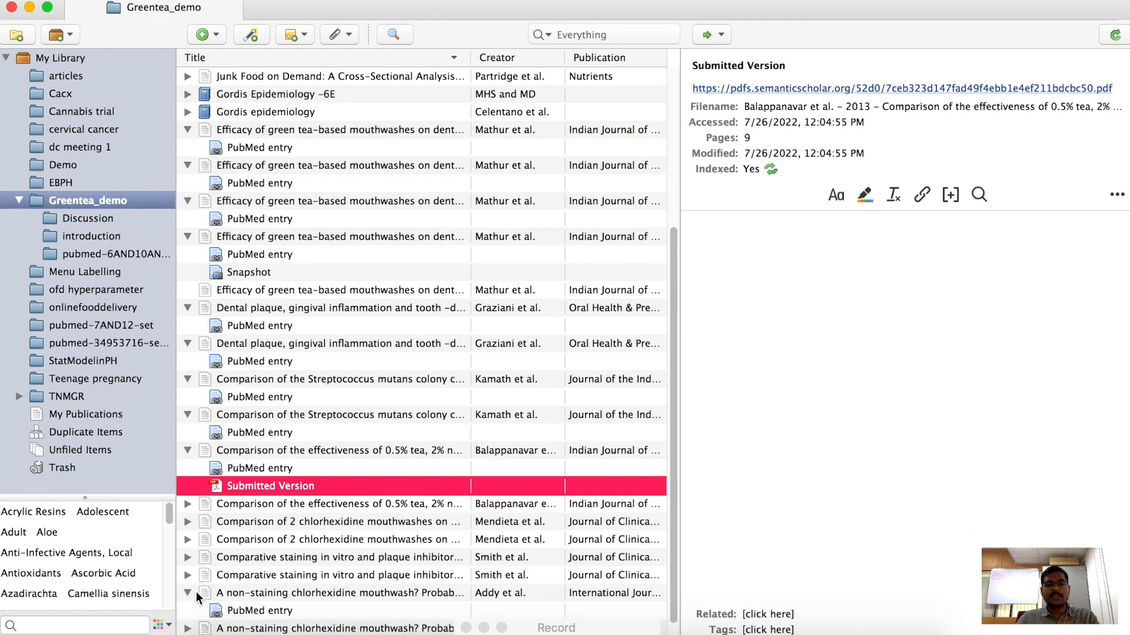
{"action": "left_click", "coordinate": [187, 612]}
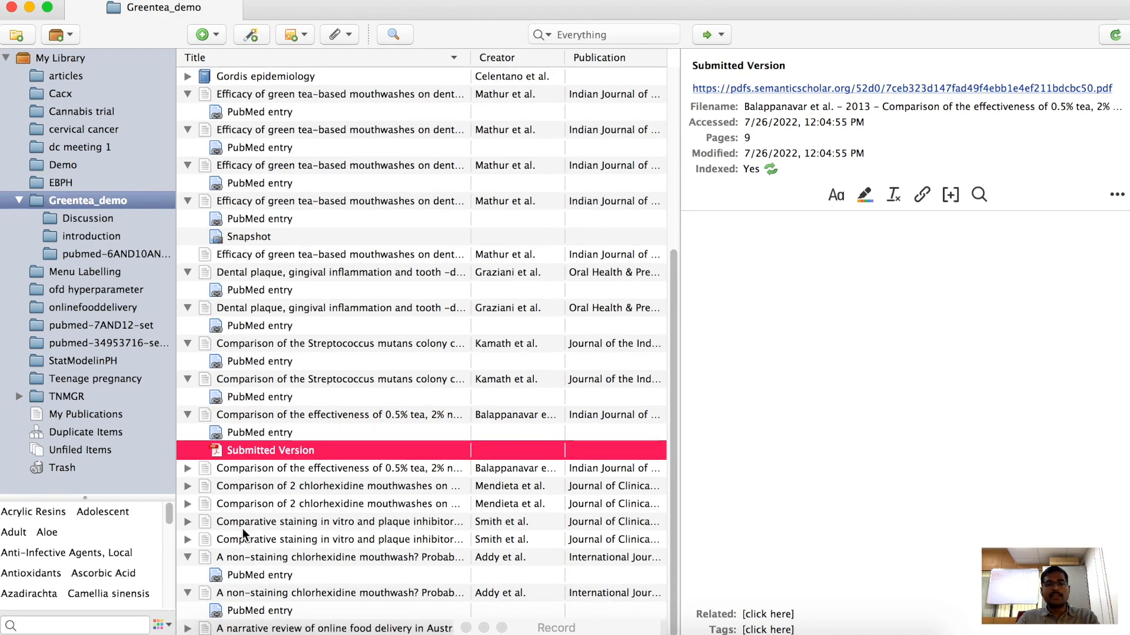
{"action": "scroll", "coordinate": [244, 534], "scroll_direction": "up", "scroll_amount": 5}
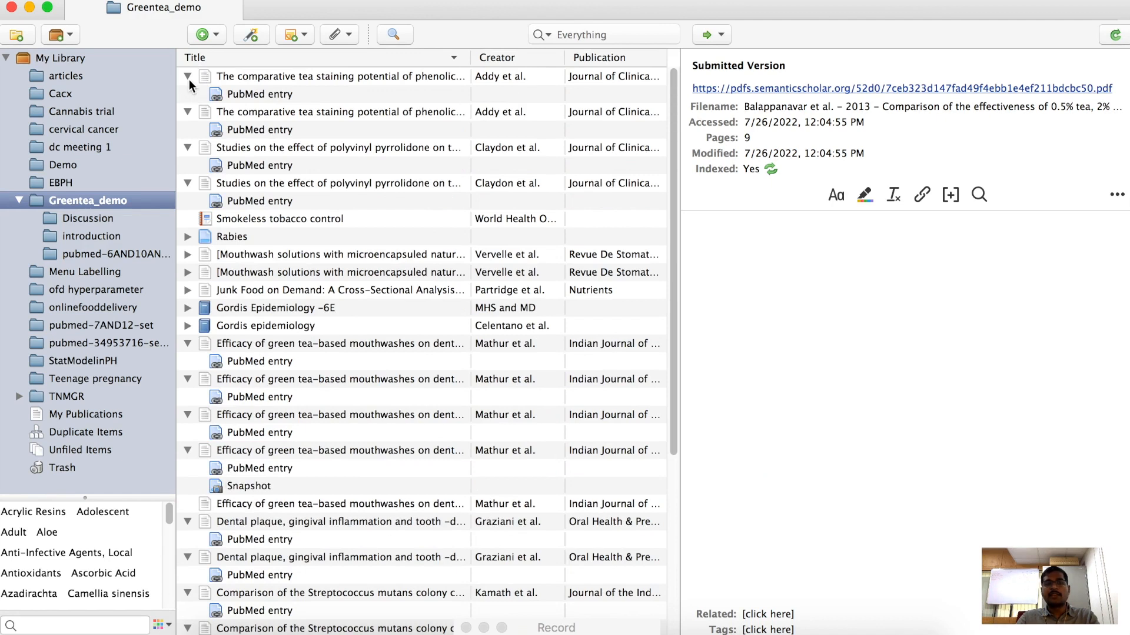
{"action": "scroll", "coordinate": [189, 80], "scroll_direction": "down", "scroll_amount": 2}
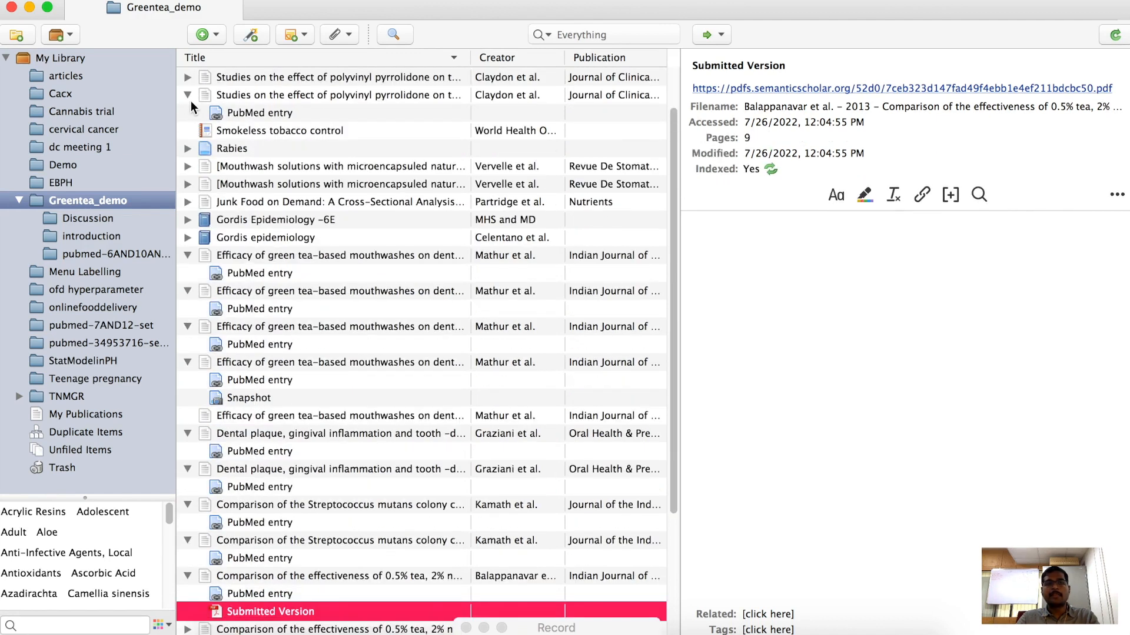
{"action": "double_click", "coordinate": [189, 106]}
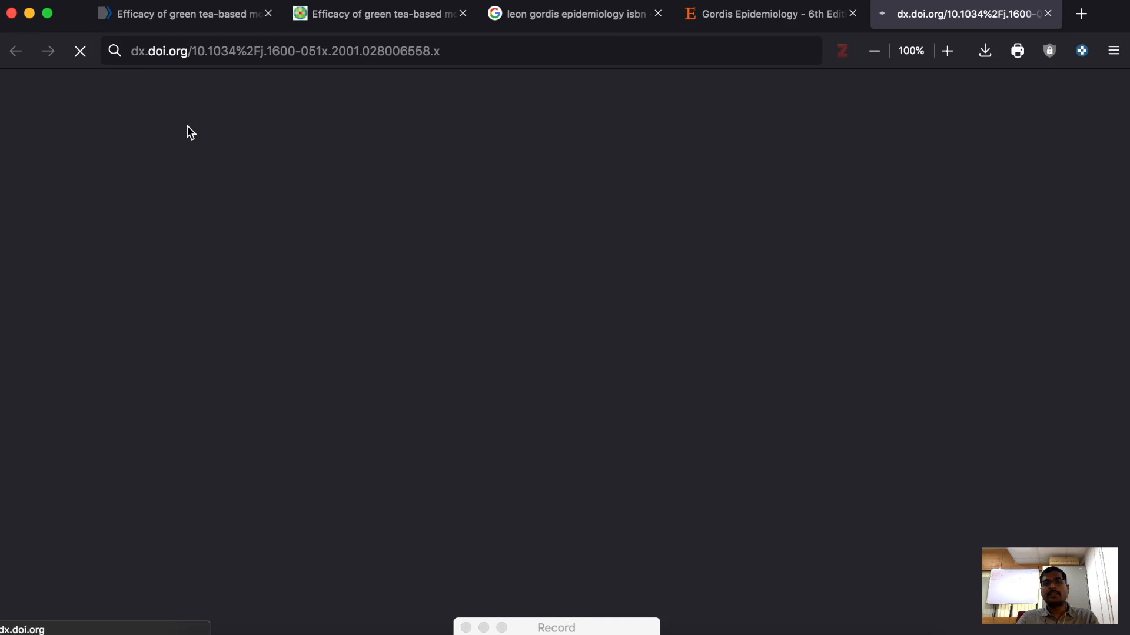
{"action": "key", "text": "super+Tab"}
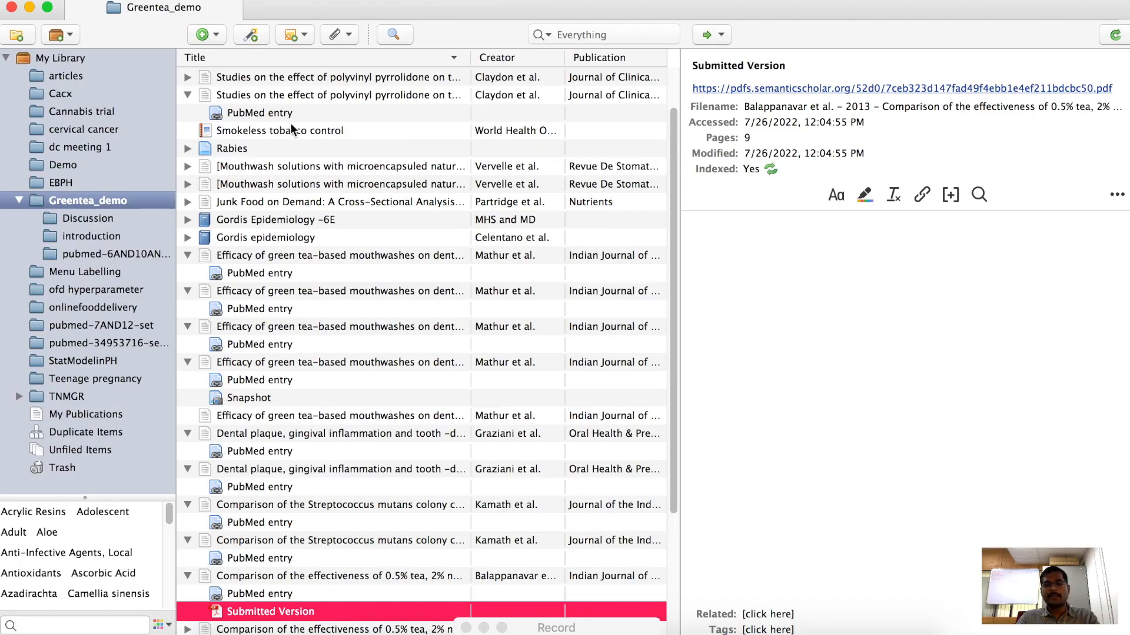
{"action": "left_click", "coordinate": [187, 98]}
{"action": "left_click", "coordinate": [187, 97]}
{"action": "left_click", "coordinate": [185, 94]}
{"action": "left_click", "coordinate": [185, 94]}
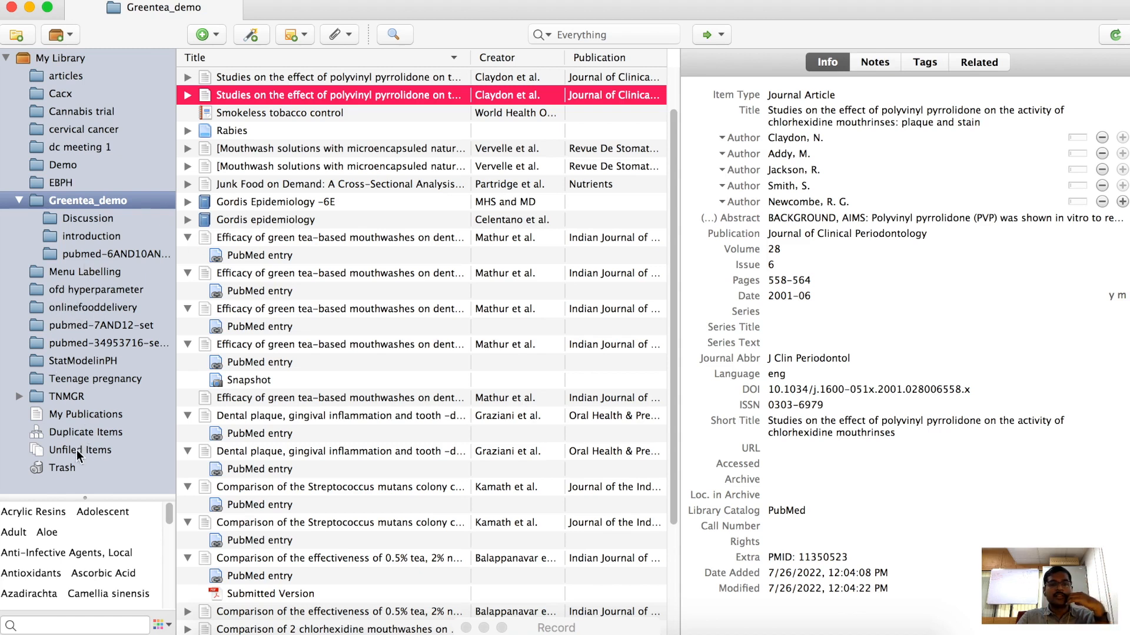
Step: In Duplicate Items, merge the duplicates of the comparative tea staining article and of the polyvinyl pyrrolidone article
{"action": "left_click", "coordinate": [83, 433]}
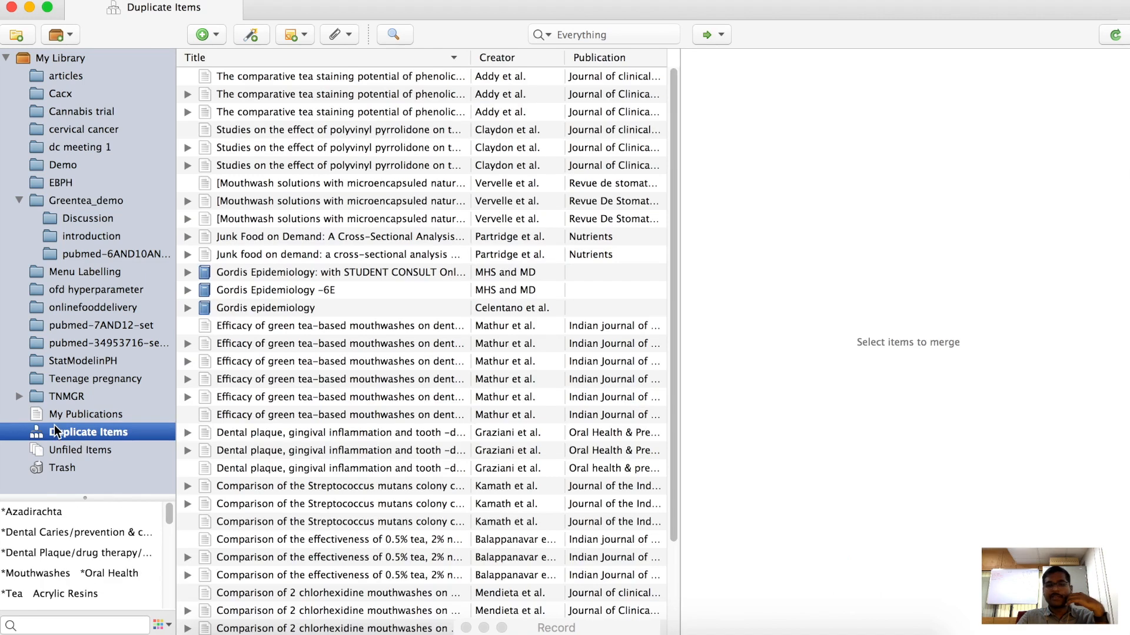
{"action": "scroll", "coordinate": [504, 327], "scroll_direction": "down", "scroll_amount": 5}
{"action": "scroll", "coordinate": [503, 340], "scroll_direction": "up", "scroll_amount": 5}
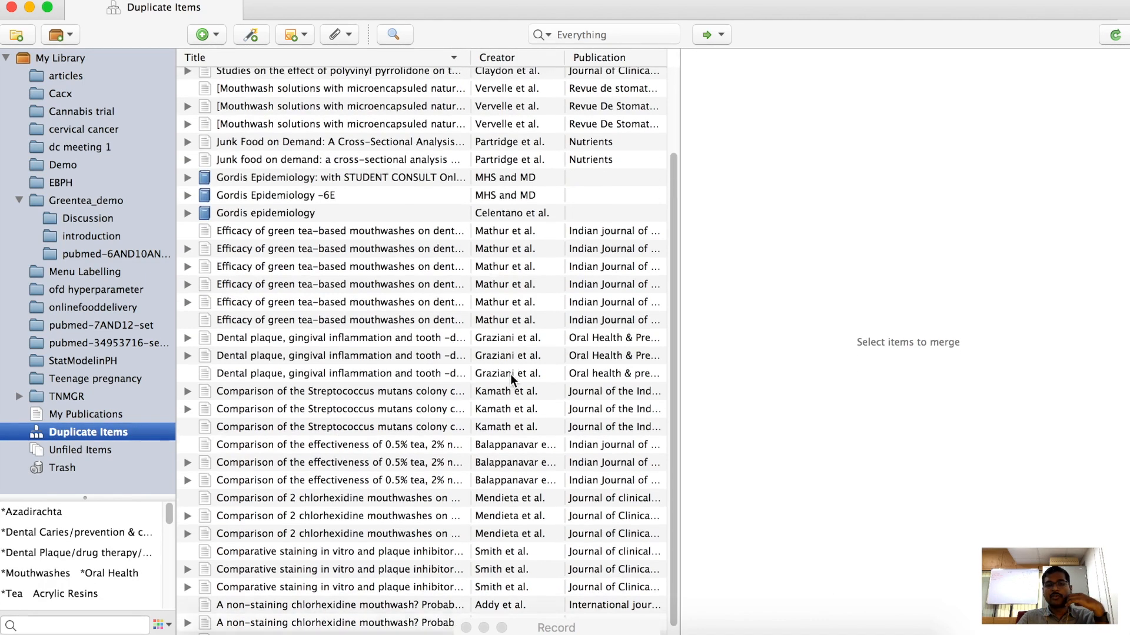
{"action": "left_click", "coordinate": [338, 89]}
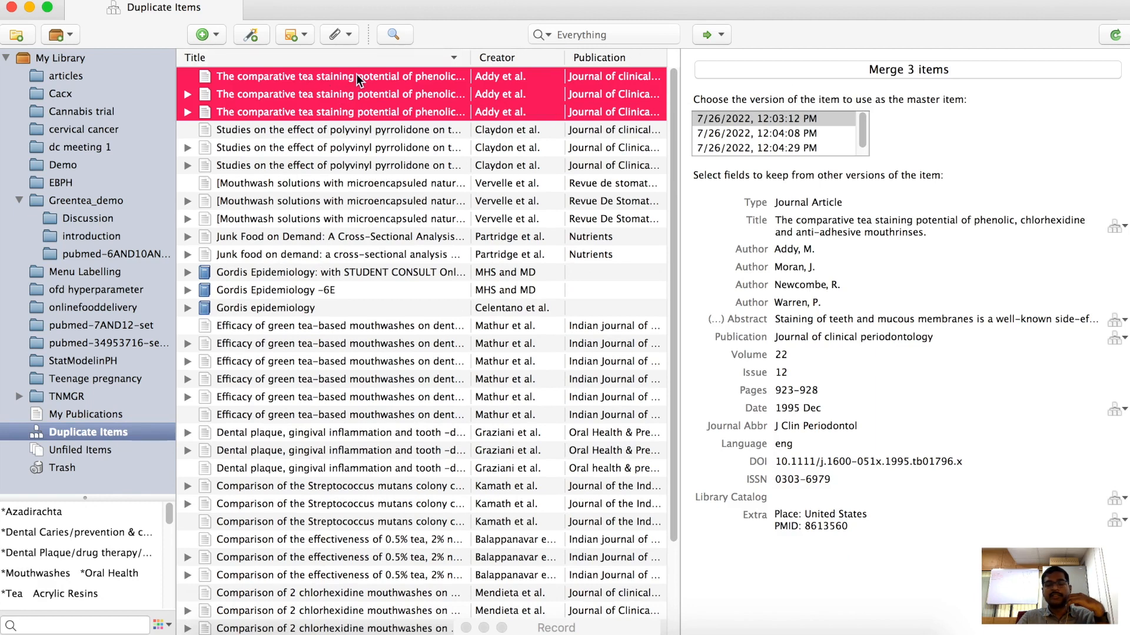
{"action": "left_click", "coordinate": [917, 75]}
{"action": "left_click", "coordinate": [845, 71]}
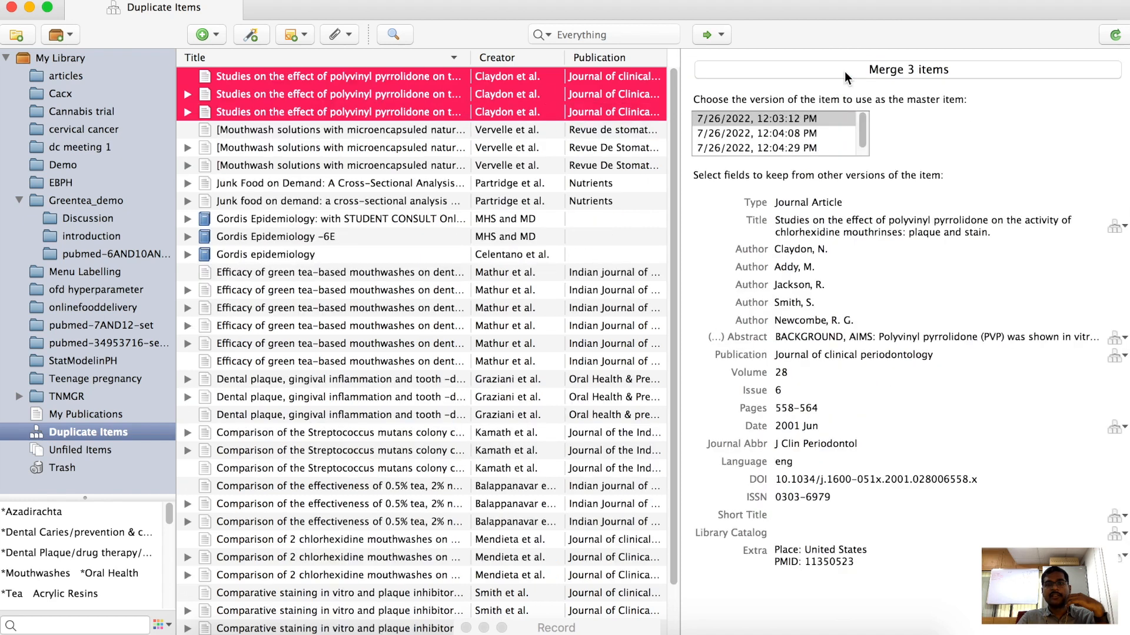
{"action": "left_click", "coordinate": [845, 72]}
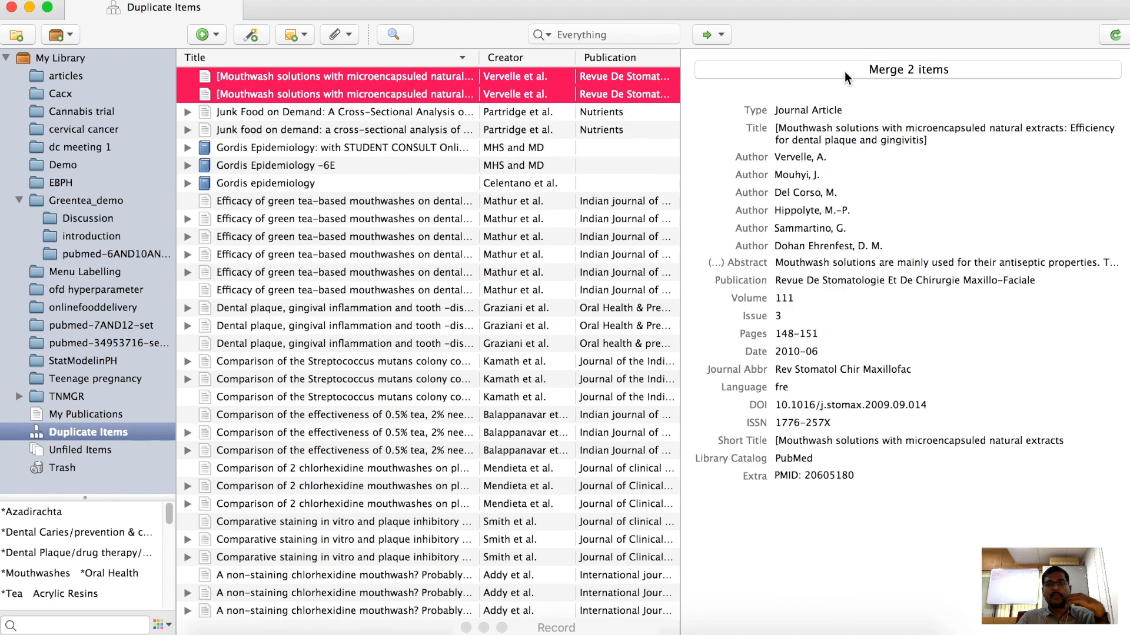
Step: Merge the duplicates of the microencapsulated natural extracts mouthwash article, the Junk Food on Demand article and the Gordis Epidemiology book
{"action": "left_click", "coordinate": [846, 70]}
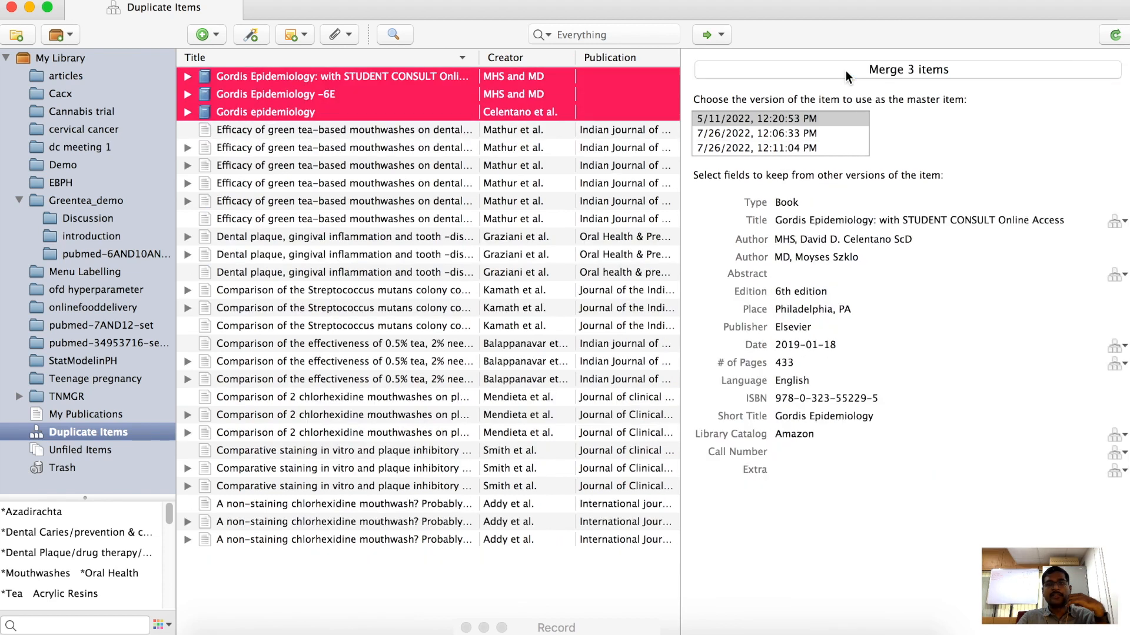
{"action": "left_click", "coordinate": [846, 71]}
{"action": "left_click", "coordinate": [845, 71]}
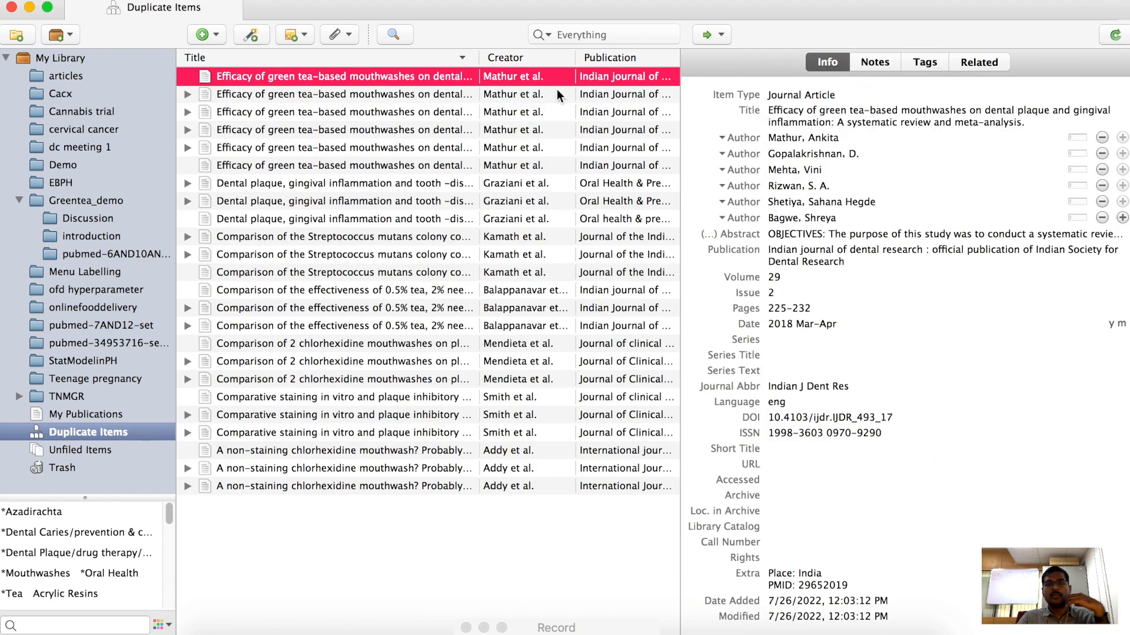
Step: Merge the duplicates of the green tea-based mouthwash, dental plaque and discolouration, Streptococcus mutans, and 0.5% tea, 2% neem articles
{"action": "left_click", "coordinate": [401, 101]}
{"action": "left_click", "coordinate": [838, 73]}
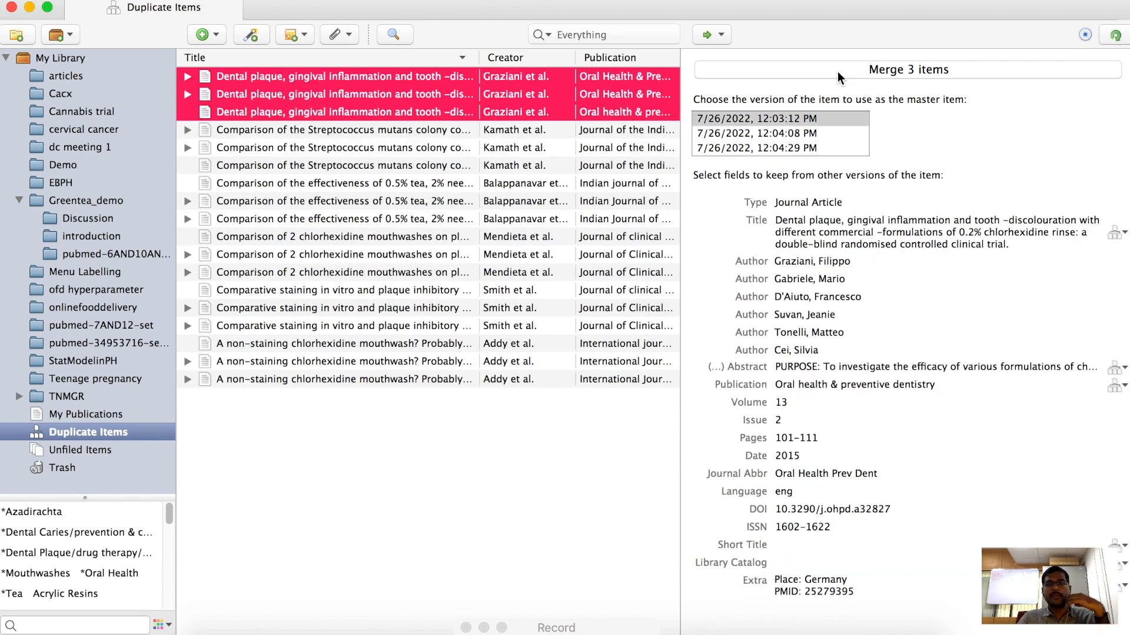
{"action": "left_click", "coordinate": [838, 72]}
{"action": "left_click", "coordinate": [837, 72]}
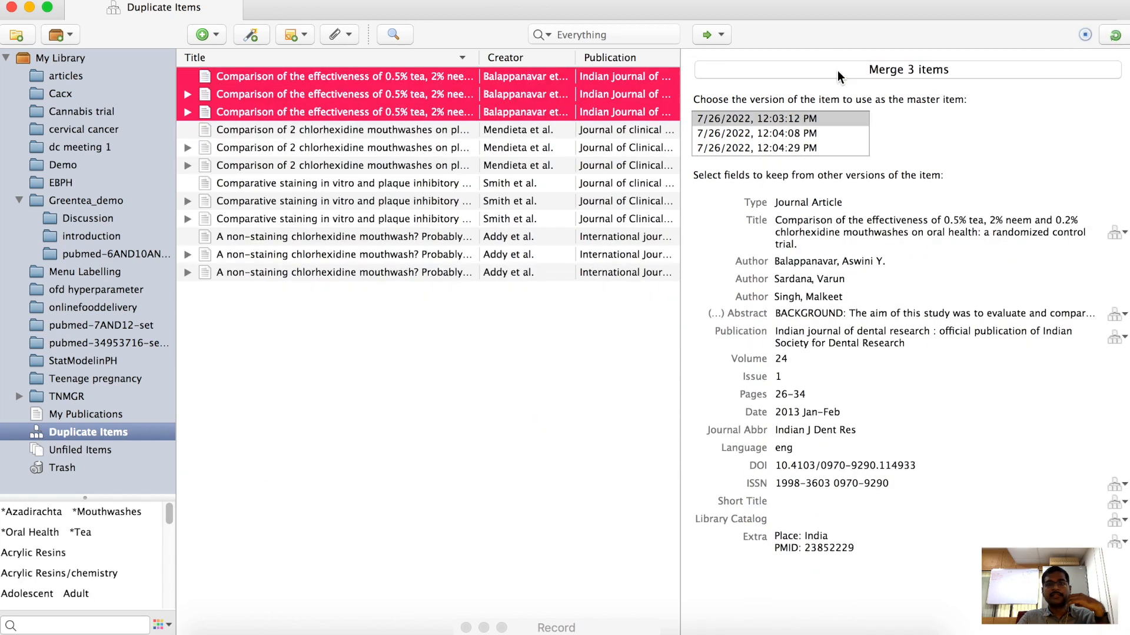
{"action": "left_click", "coordinate": [839, 70]}
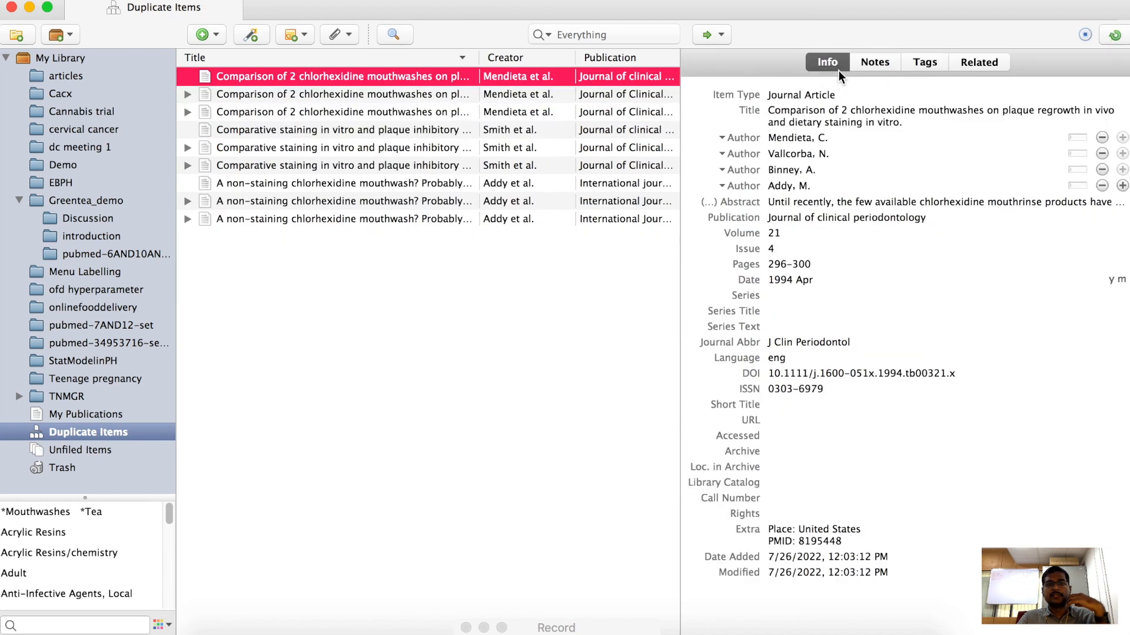
Step: Merge the remaining duplicates: the 2 chlorhexidine mouthwashes comparison, the comparative staining in vitro article and the non-staining chlorhexidine mouthwash article
{"action": "left_click", "coordinate": [380, 125]}
{"action": "left_click", "coordinate": [402, 100]}
{"action": "left_click", "coordinate": [787, 72]}
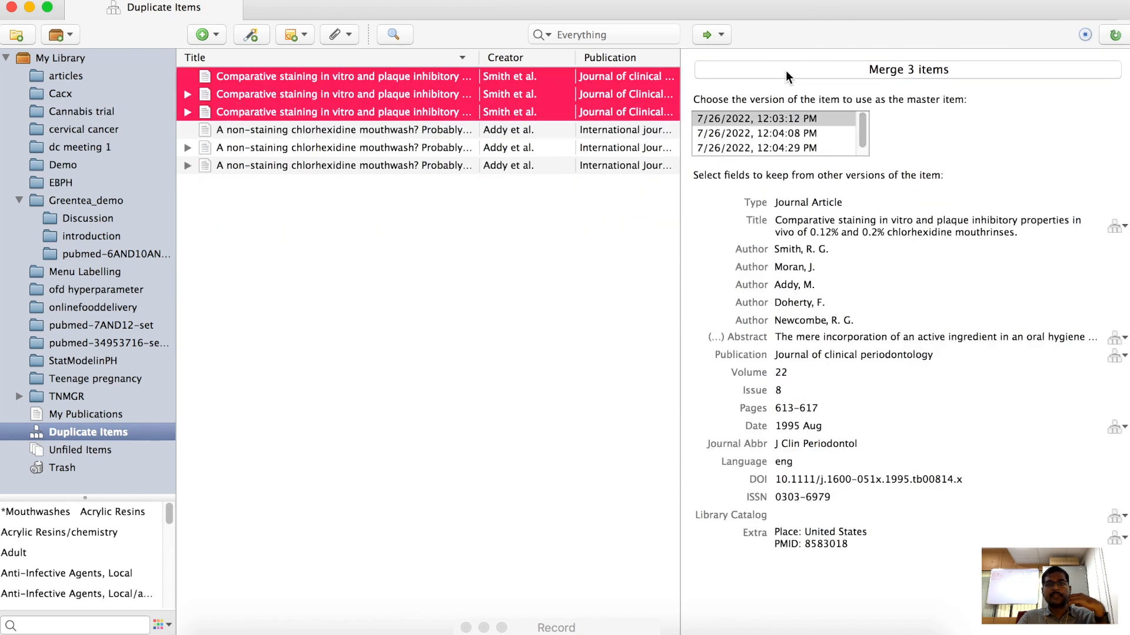
{"action": "left_click", "coordinate": [785, 70]}
{"action": "left_click", "coordinate": [786, 70]}
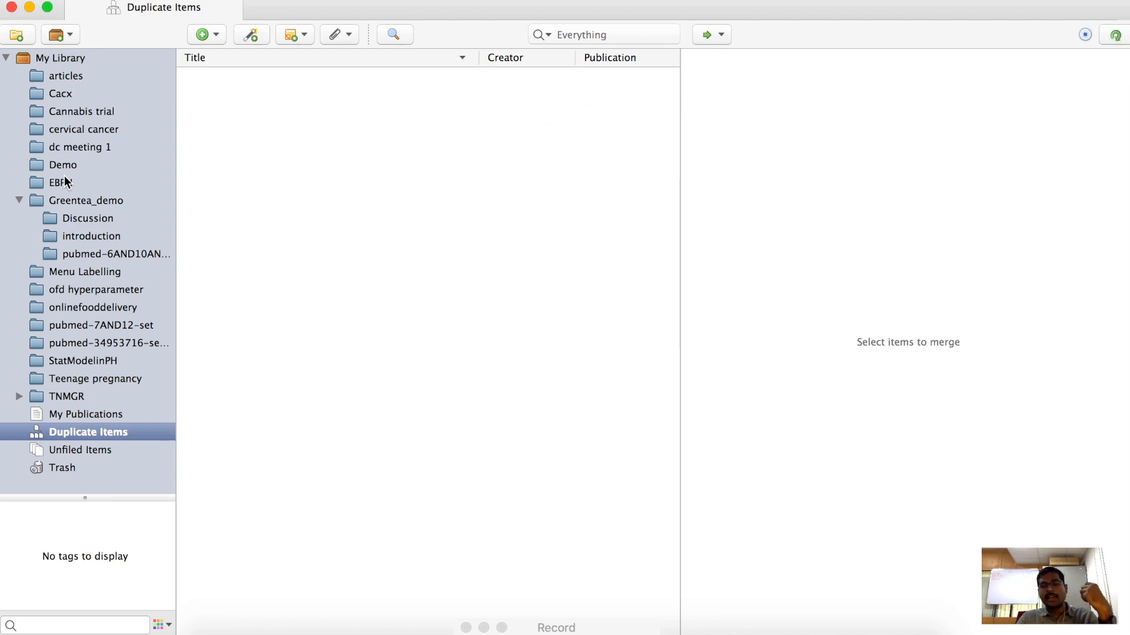
Step: In Greentea_demo, attach a stored copy of Monthly_Clim_Summary_6_2022.pdf from Downloads to the comparative tea staining article and select the attachment
{"action": "left_click", "coordinate": [82, 198]}
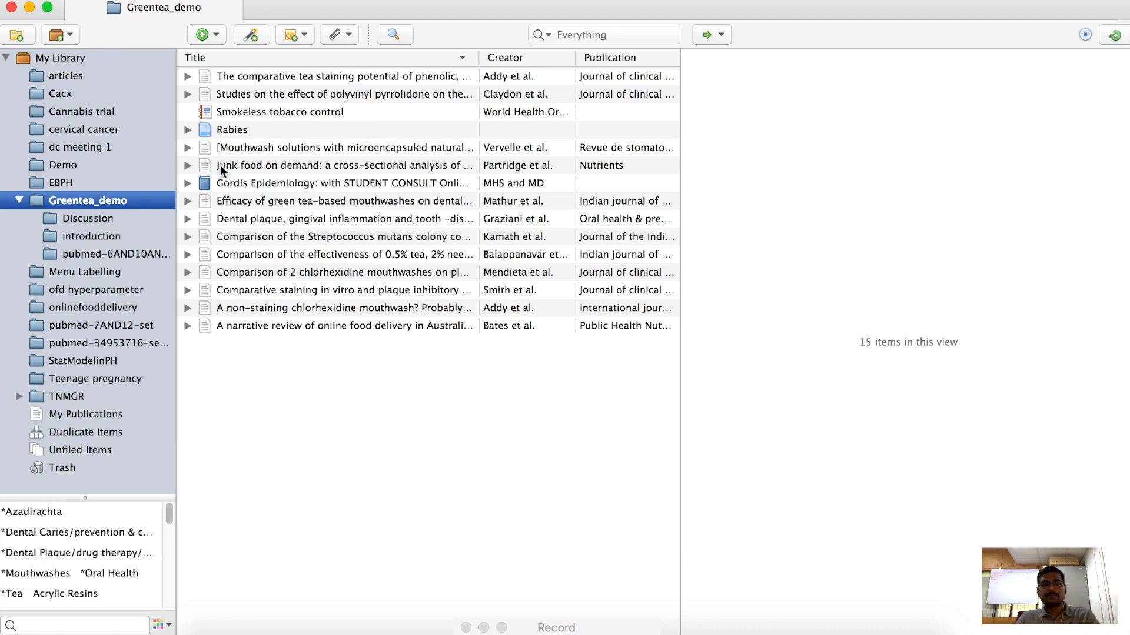
{"action": "left_click", "coordinate": [189, 77]}
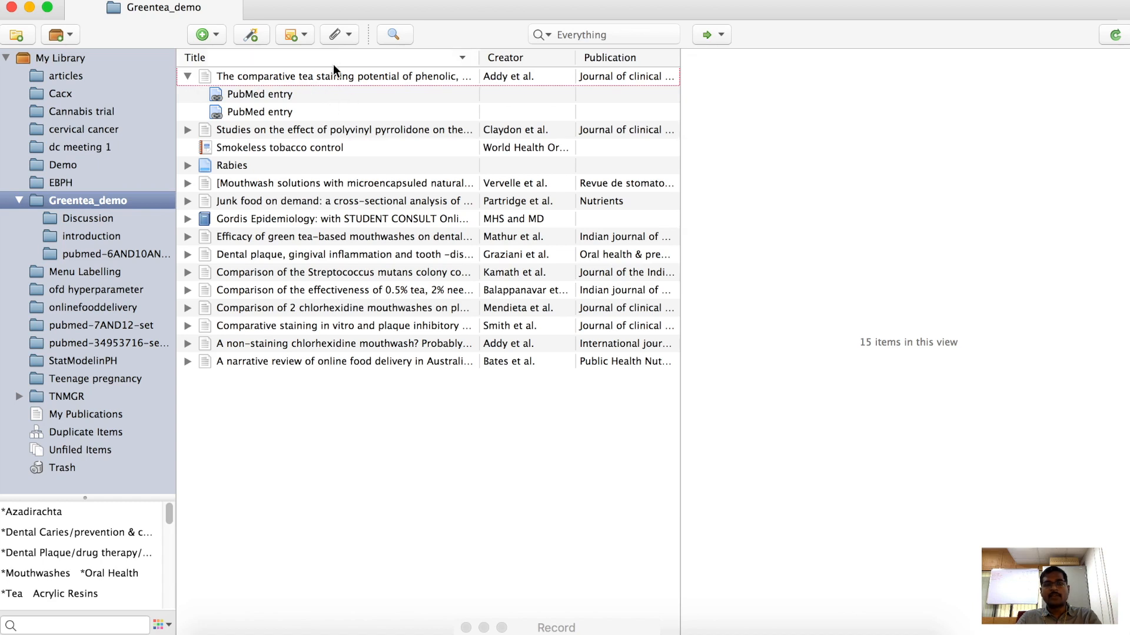
{"action": "left_click", "coordinate": [345, 37]}
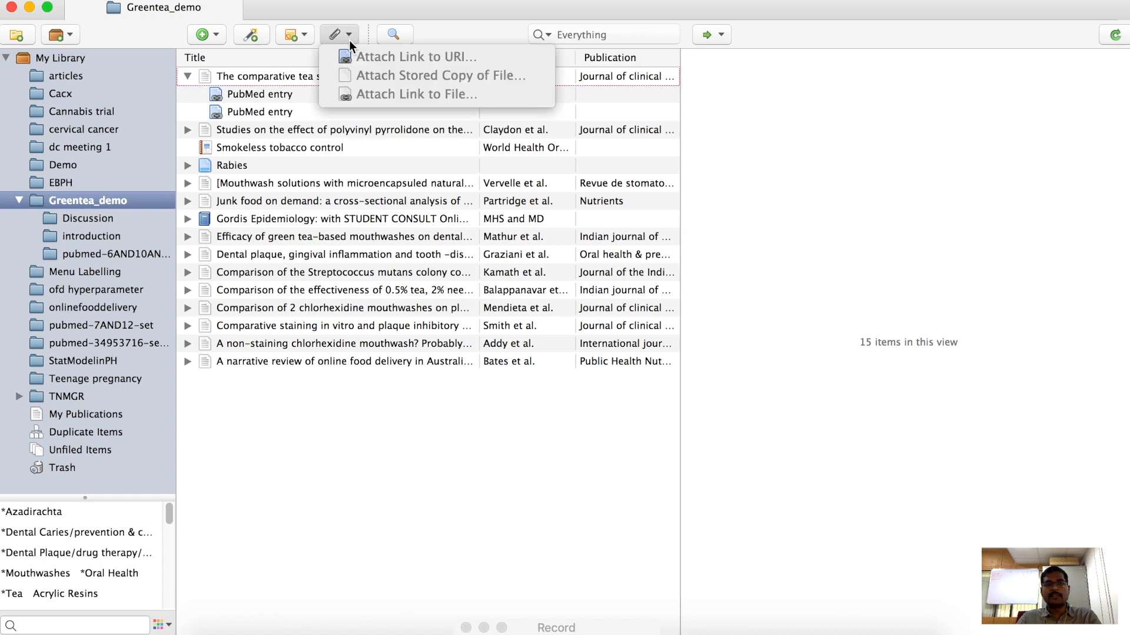
{"action": "left_click", "coordinate": [277, 78]}
{"action": "left_click", "coordinate": [305, 78]}
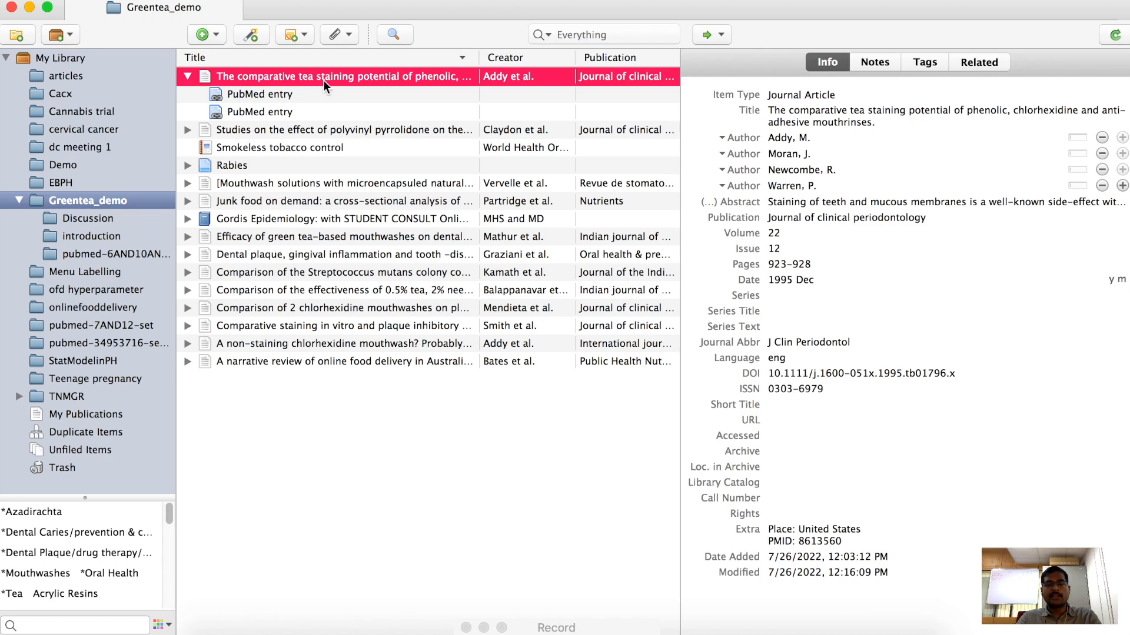
{"action": "left_click", "coordinate": [345, 40]}
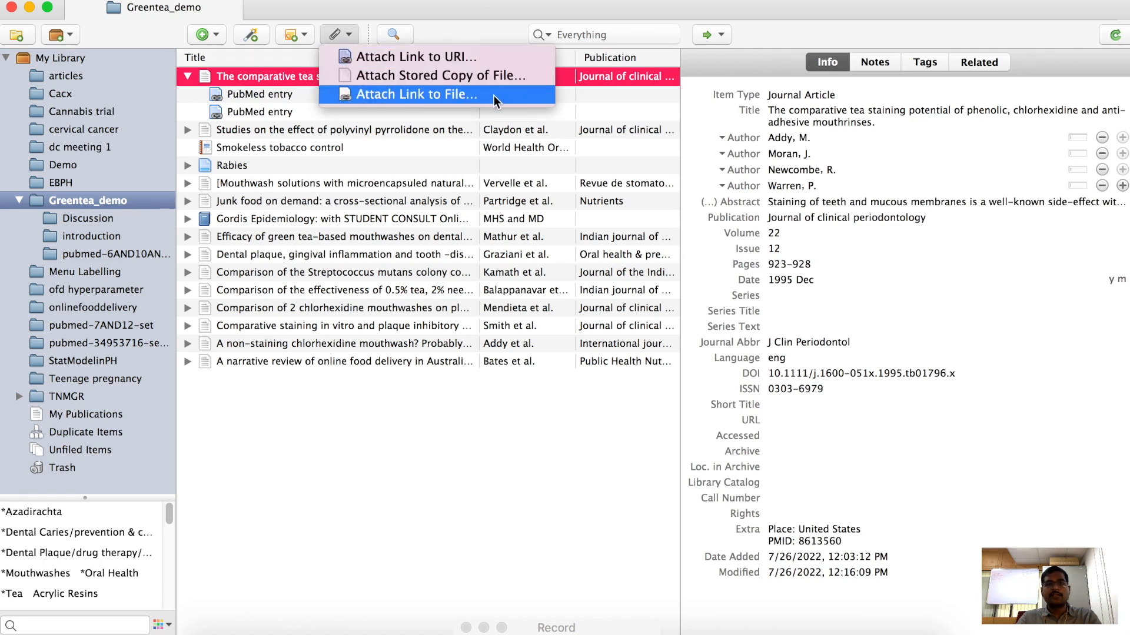
{"action": "left_click", "coordinate": [465, 76]}
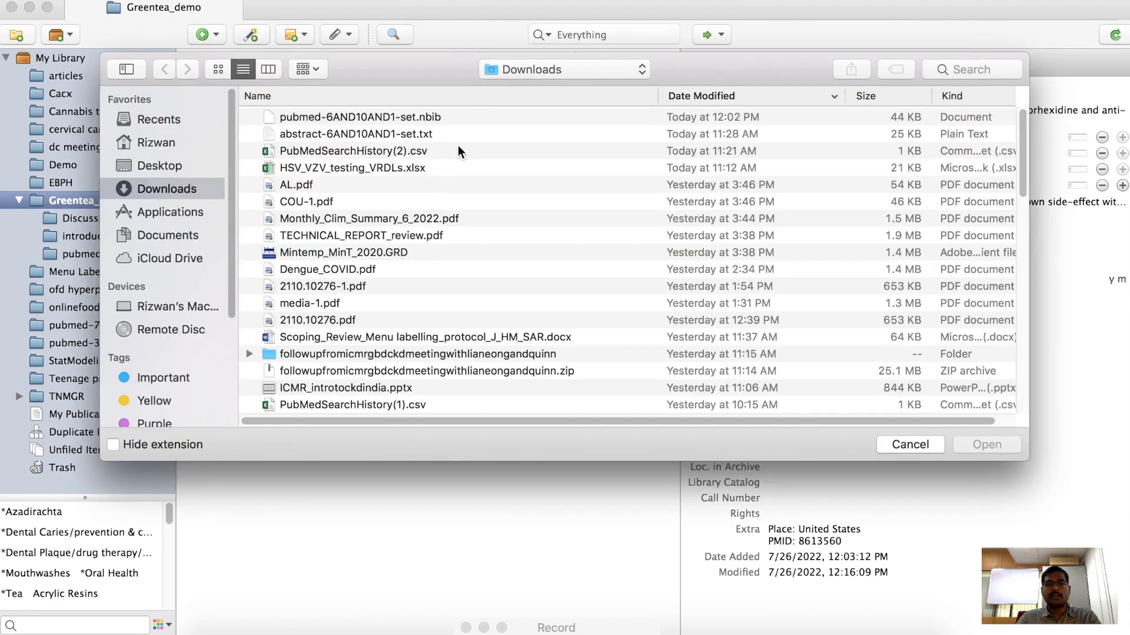
{"action": "left_click", "coordinate": [328, 218]}
{"action": "left_click", "coordinate": [985, 446]}
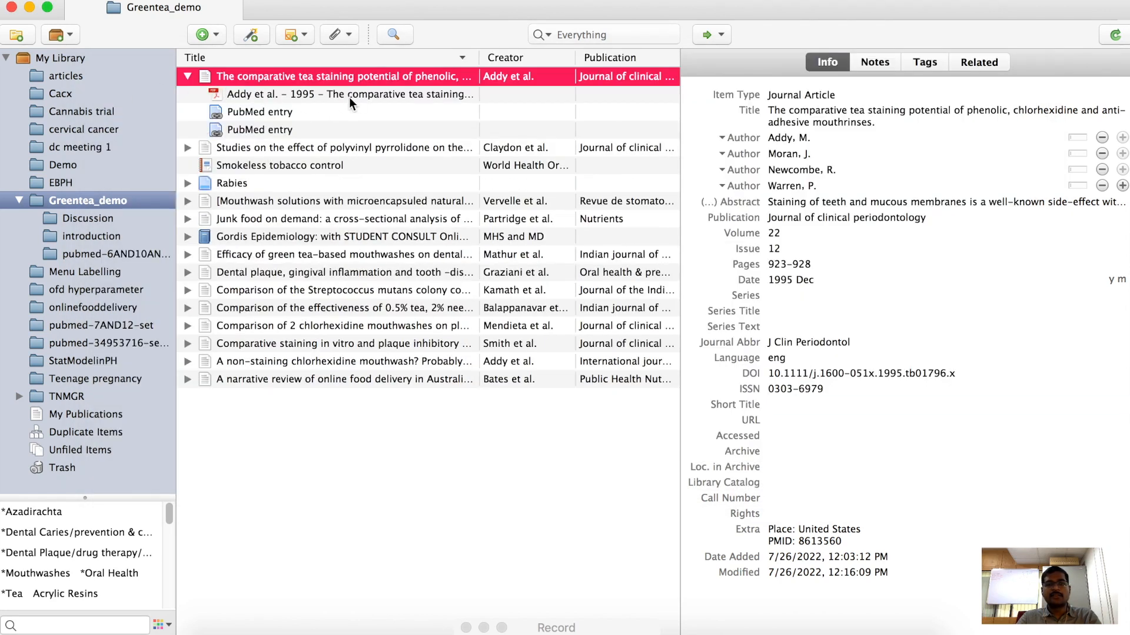
{"action": "left_click", "coordinate": [349, 96]}
Step: Attach a stored copy of Dengue_COVID.pdf from Downloads to the polyvinyl pyrrolidone article
{"action": "left_click", "coordinate": [187, 148]}
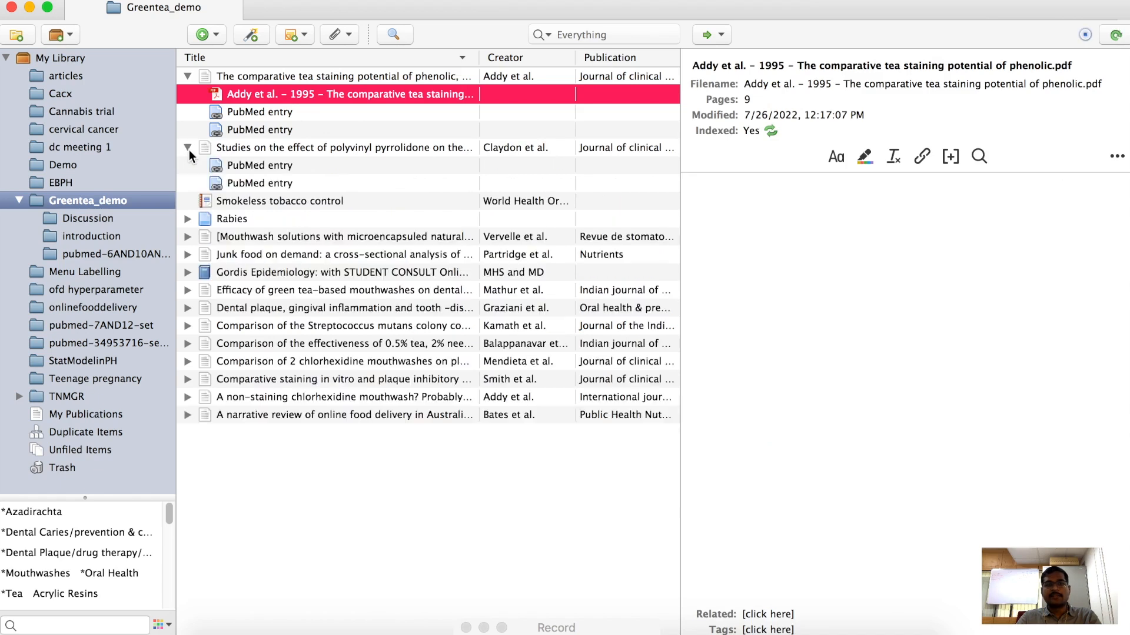
{"action": "left_click", "coordinate": [346, 149]}
{"action": "left_click", "coordinate": [345, 33]}
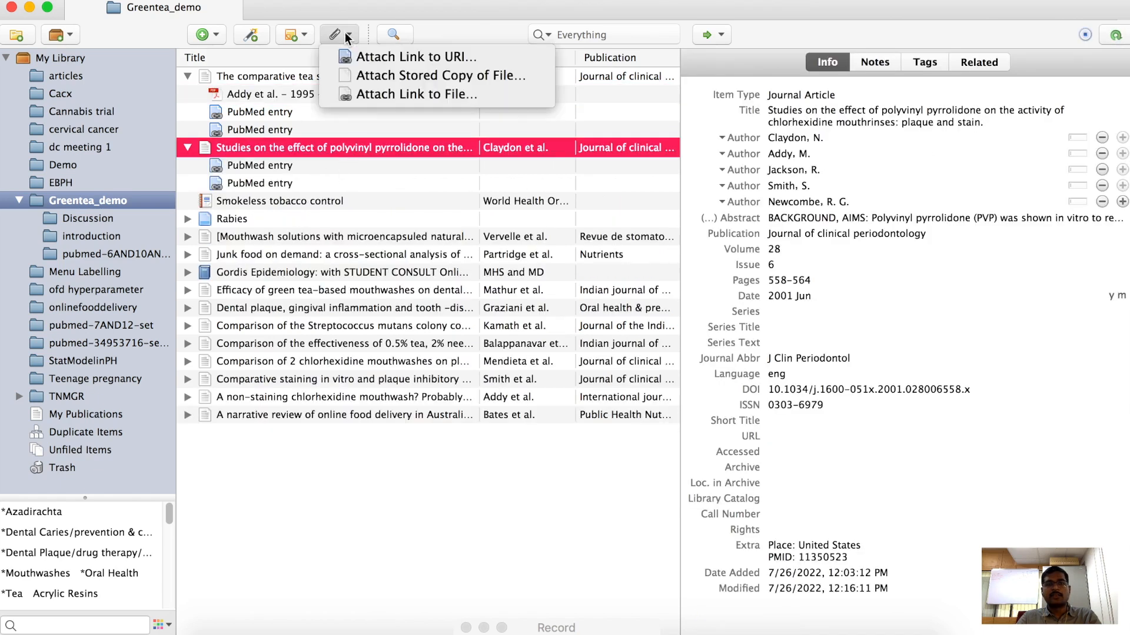
{"action": "left_click", "coordinate": [384, 80]}
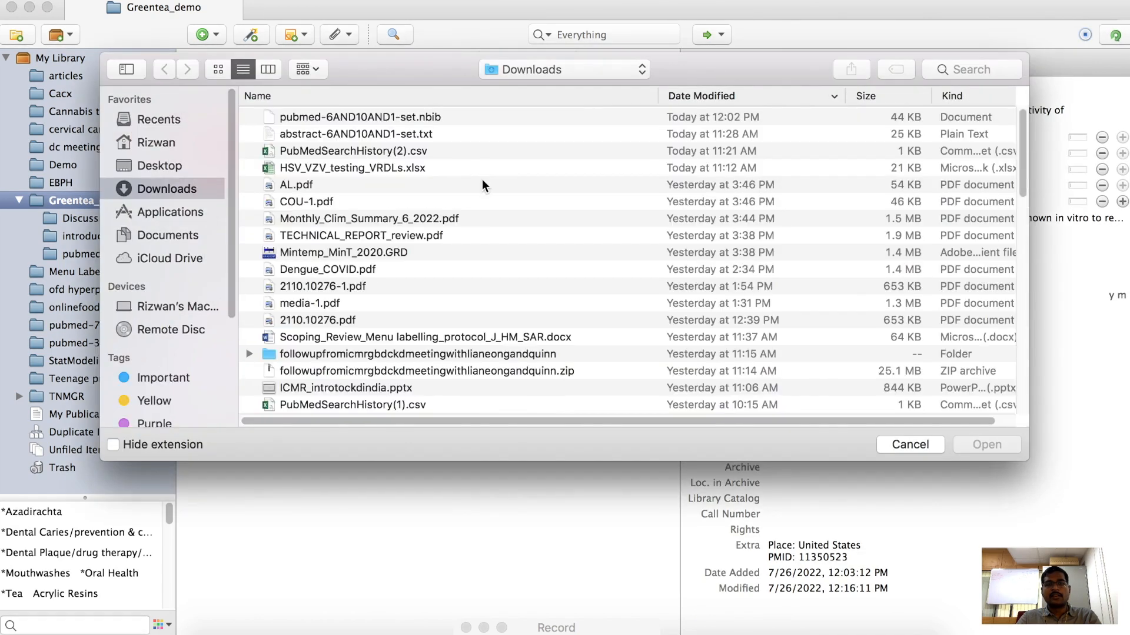
{"action": "left_click", "coordinate": [342, 269]}
{"action": "left_click", "coordinate": [987, 444]}
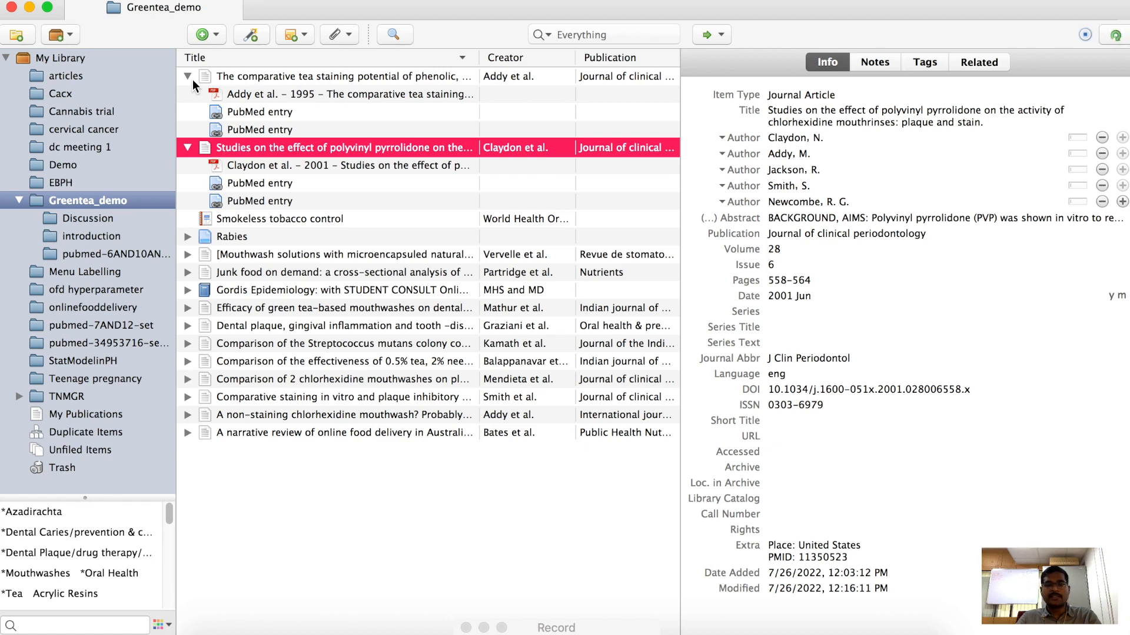
Step: Collapse both articles' attachment lists and open the PDF attached to the polyvinyl pyrrolidone article at its title
{"action": "left_click", "coordinate": [193, 79]}
{"action": "left_click", "coordinate": [187, 95]}
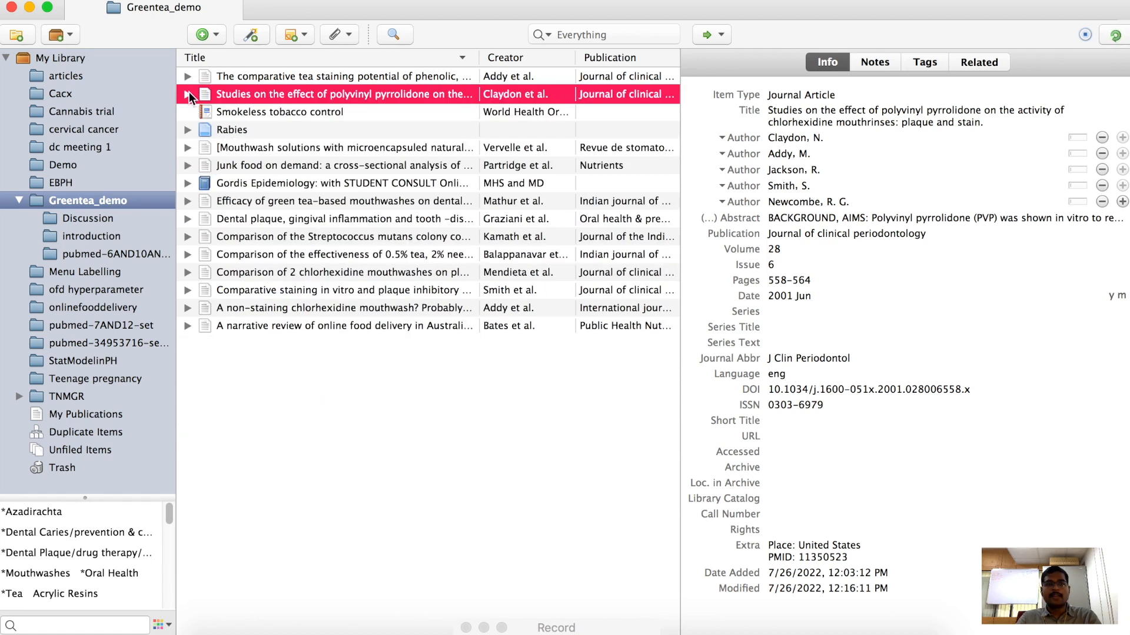
{"action": "left_click", "coordinate": [187, 94]}
{"action": "double_click", "coordinate": [271, 112]}
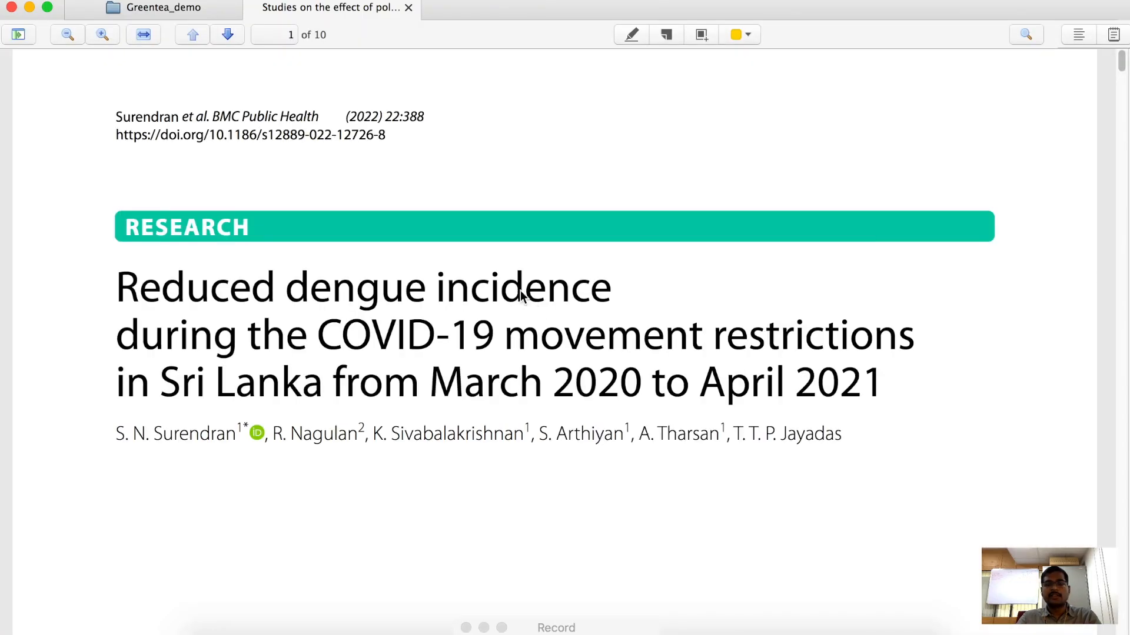
{"action": "scroll", "coordinate": [496, 293], "scroll_direction": "down", "scroll_amount": 1}
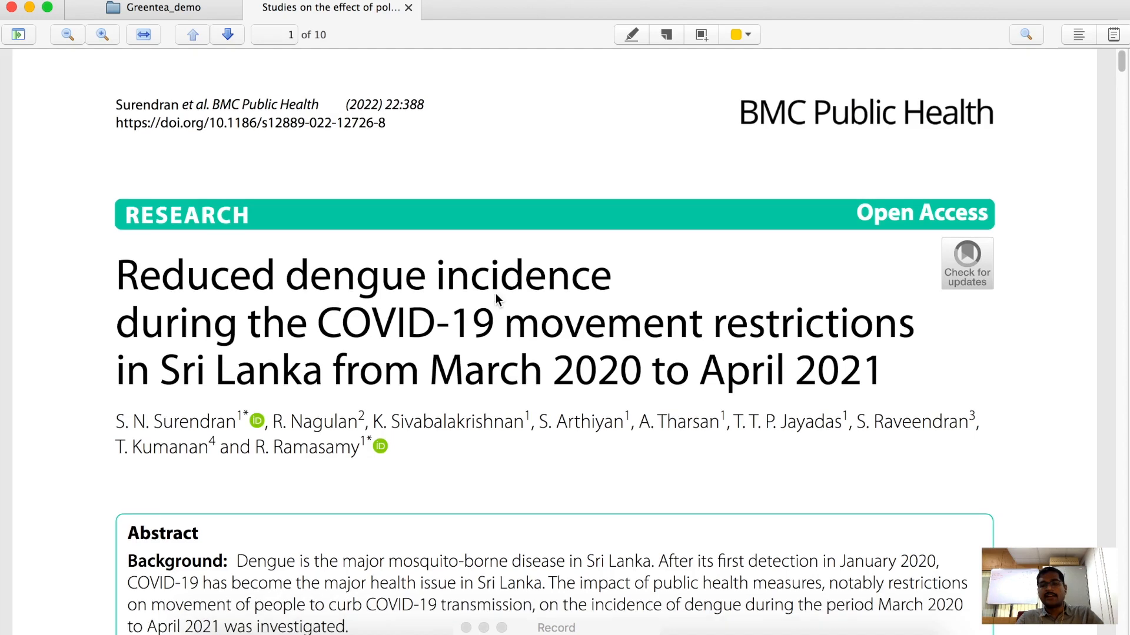
{"action": "scroll", "coordinate": [495, 293], "scroll_direction": "down", "scroll_amount": 2}
{"action": "left_click_drag", "start_coordinate": [122, 250], "coordinate": [473, 254]}
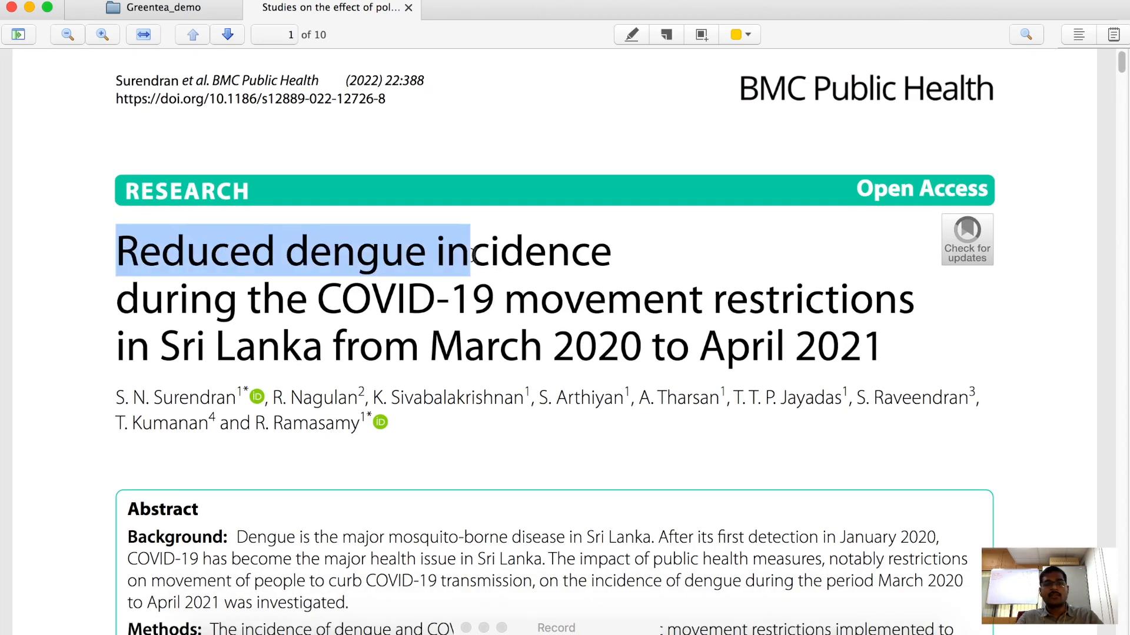
{"action": "left_click", "coordinate": [746, 35]}
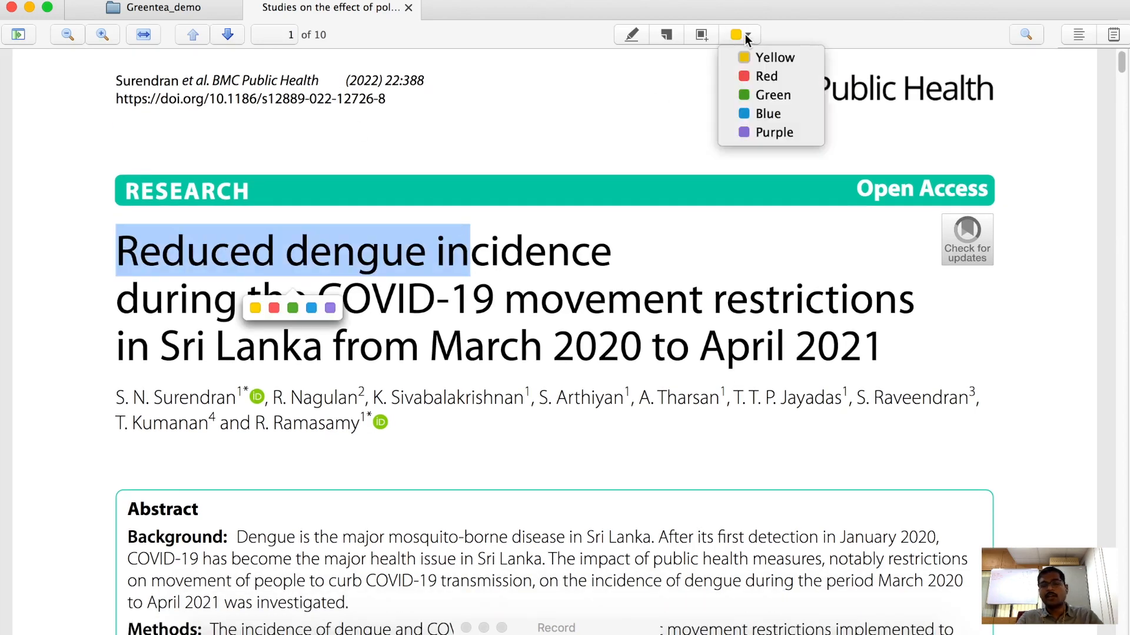
{"action": "left_click", "coordinate": [750, 57]}
{"action": "left_click", "coordinate": [371, 250]}
Step: Highlight the word "incidence" in the PDF's title in red
{"action": "left_click", "coordinate": [553, 266]}
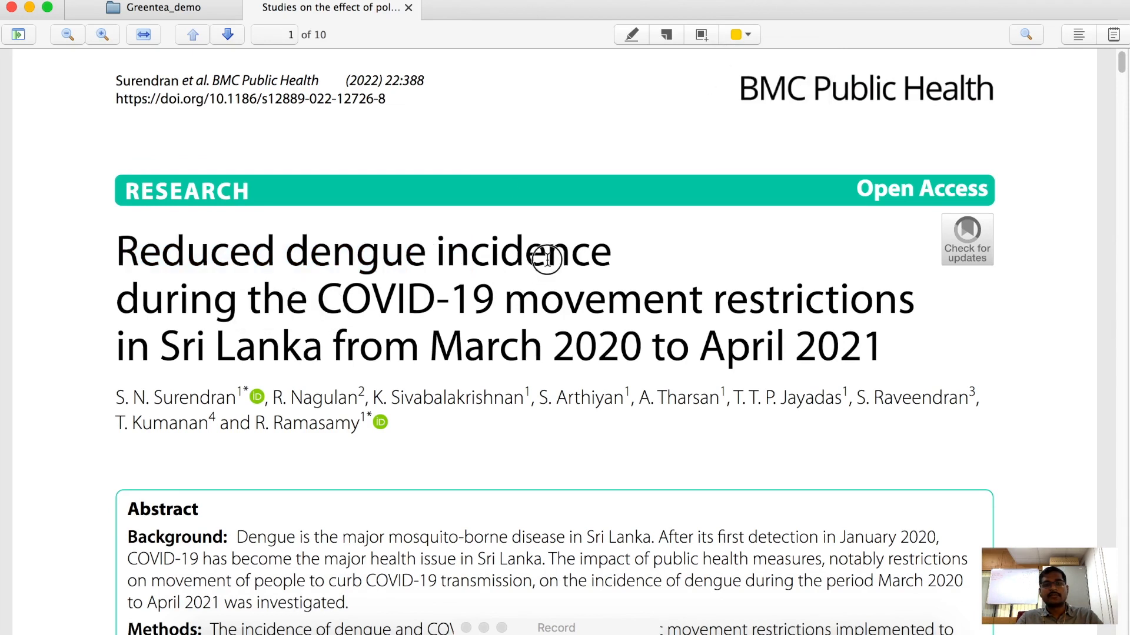
{"action": "double_click", "coordinate": [544, 262]}
{"action": "left_click", "coordinate": [505, 307]}
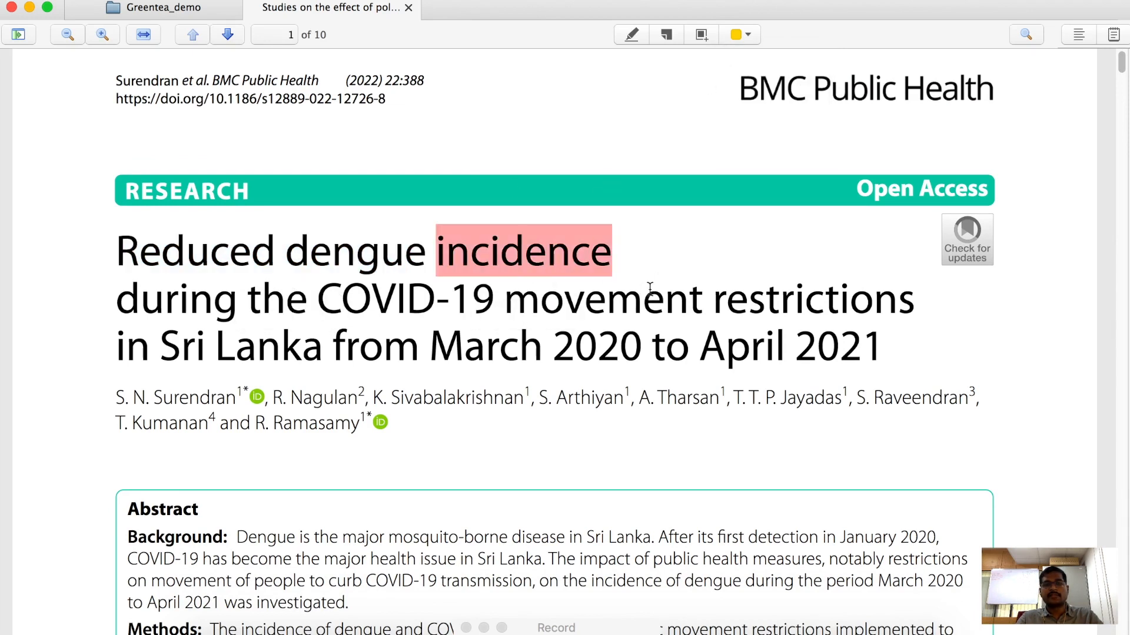
Step: Place a yellow note beside the first line of the PDF's title with the comment "important for sample size"
{"action": "left_click", "coordinate": [666, 35]}
{"action": "left_click", "coordinate": [686, 251]}
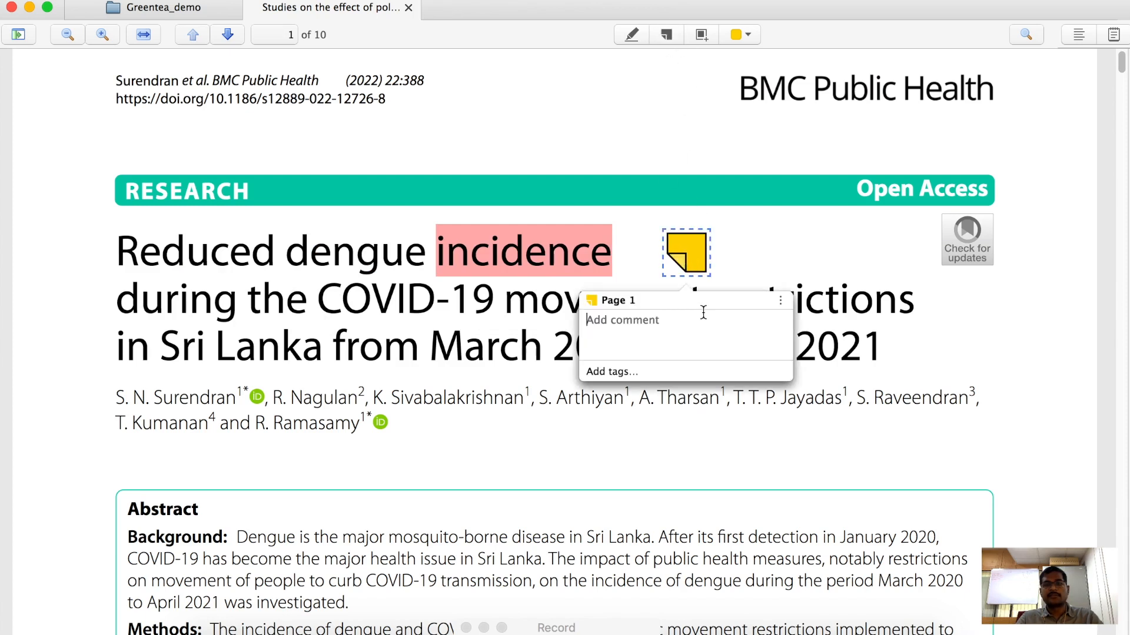
{"action": "type", "text": "in"}
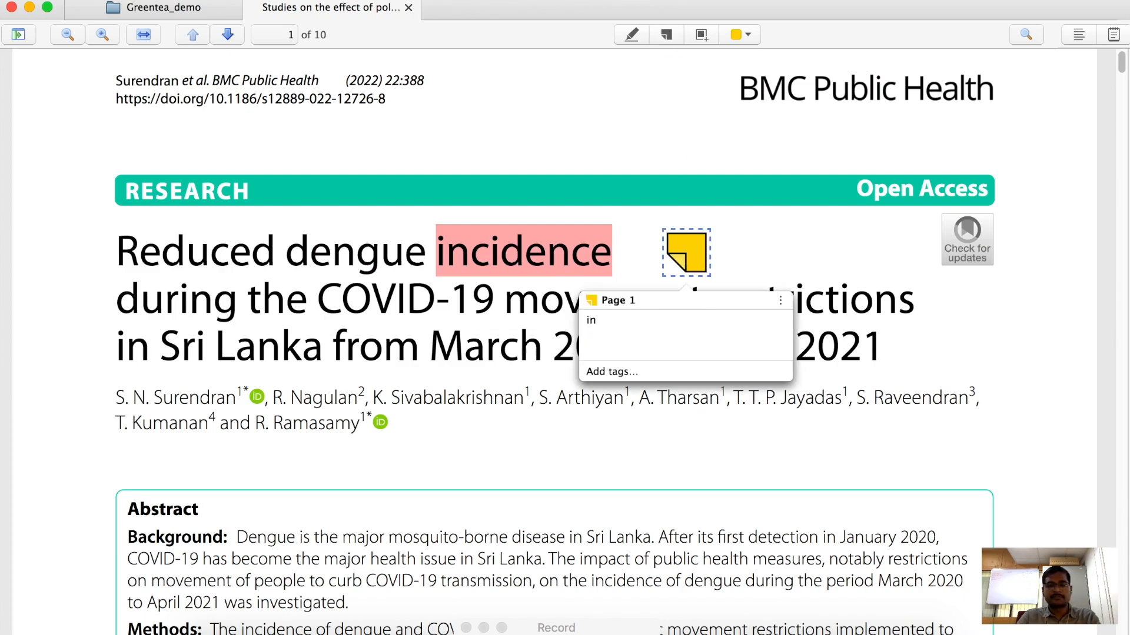
{"action": "type", "text": "mp"}
{"action": "key", "text": "BackSpace"}
{"action": "key", "text": "BackSpace"}
{"action": "key", "text": "BackSpace"}
{"action": "type", "text": "mportant"}
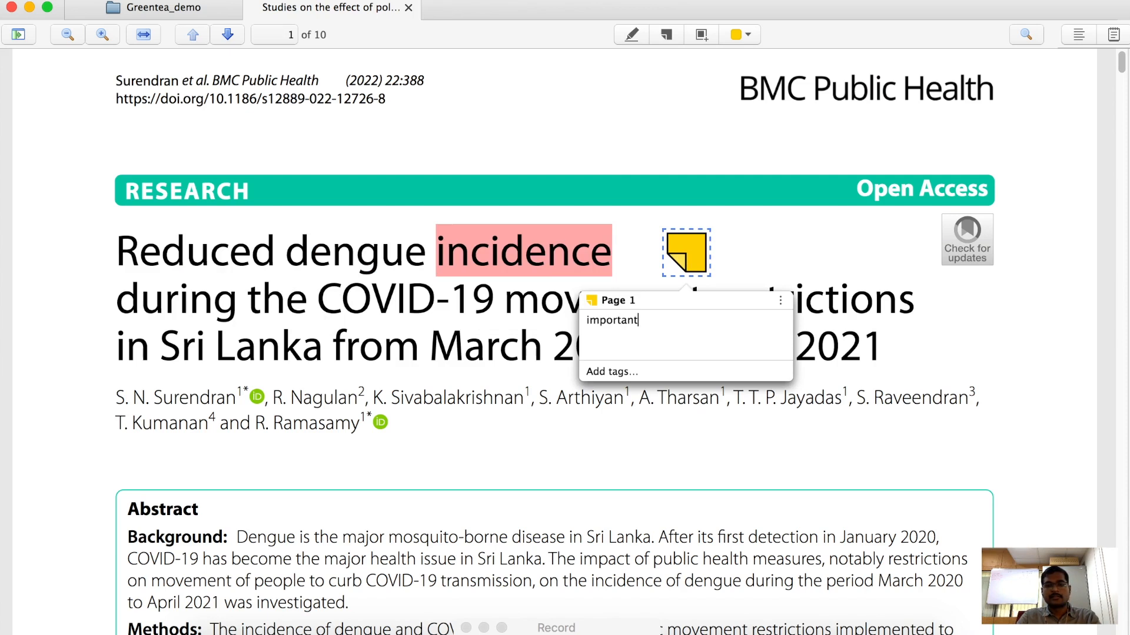
{"action": "type", "text": " for sample size"}
{"action": "left_click", "coordinate": [519, 338]}
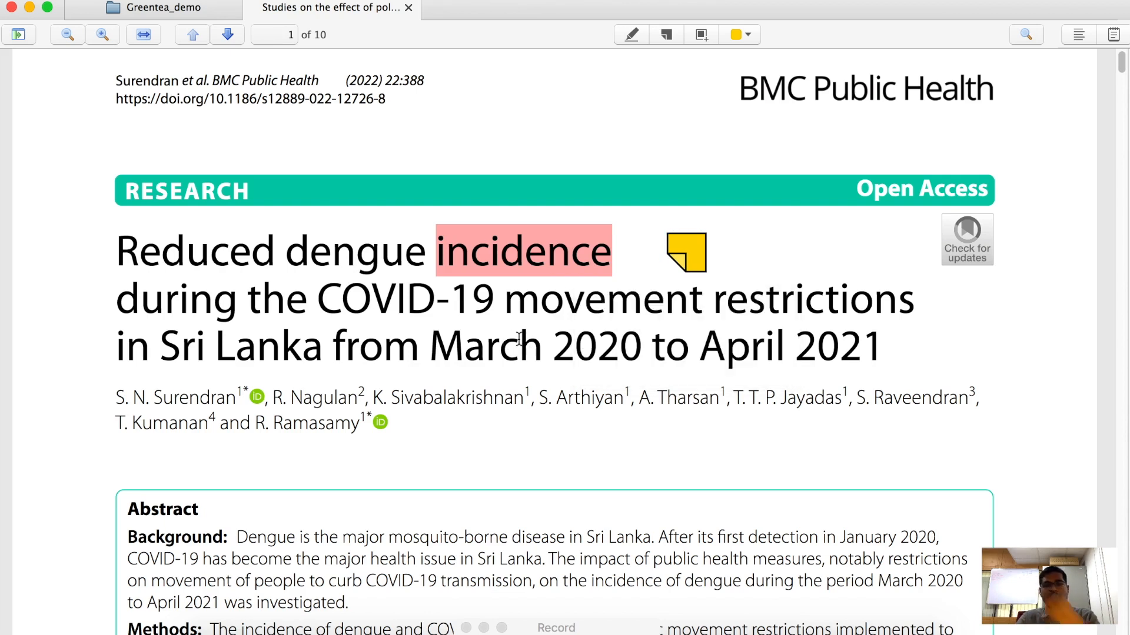
Step: Highlight the abstract's Methods passage on Ovitrap collections in Jaffna city in yellow, then close the PDF and collapse its parent article
{"action": "left_click", "coordinate": [639, 35]}
{"action": "left_click_drag", "start_coordinate": [789, 320], "coordinate": [532, 386]}
{"action": "scroll", "coordinate": [402, 368], "scroll_direction": "down", "scroll_amount": 10}
{"action": "left_click_drag", "start_coordinate": [338, 321], "coordinate": [612, 340]}
{"action": "scroll", "coordinate": [588, 329], "scroll_direction": "up", "scroll_amount": 5}
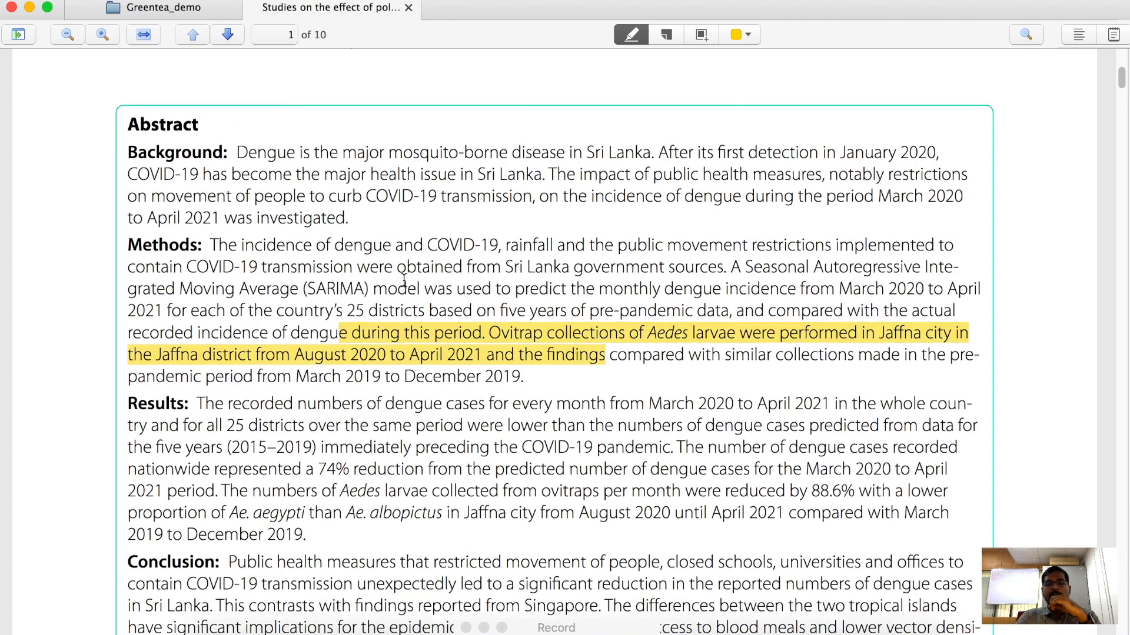
{"action": "left_click", "coordinate": [409, 8]}
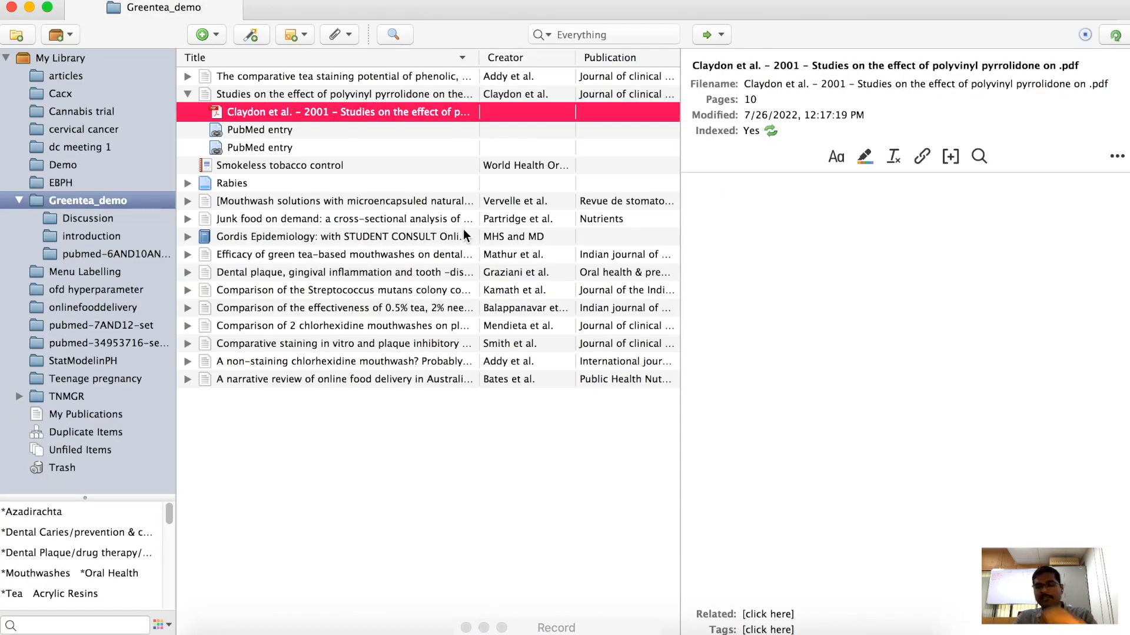
{"action": "left_click", "coordinate": [187, 96]}
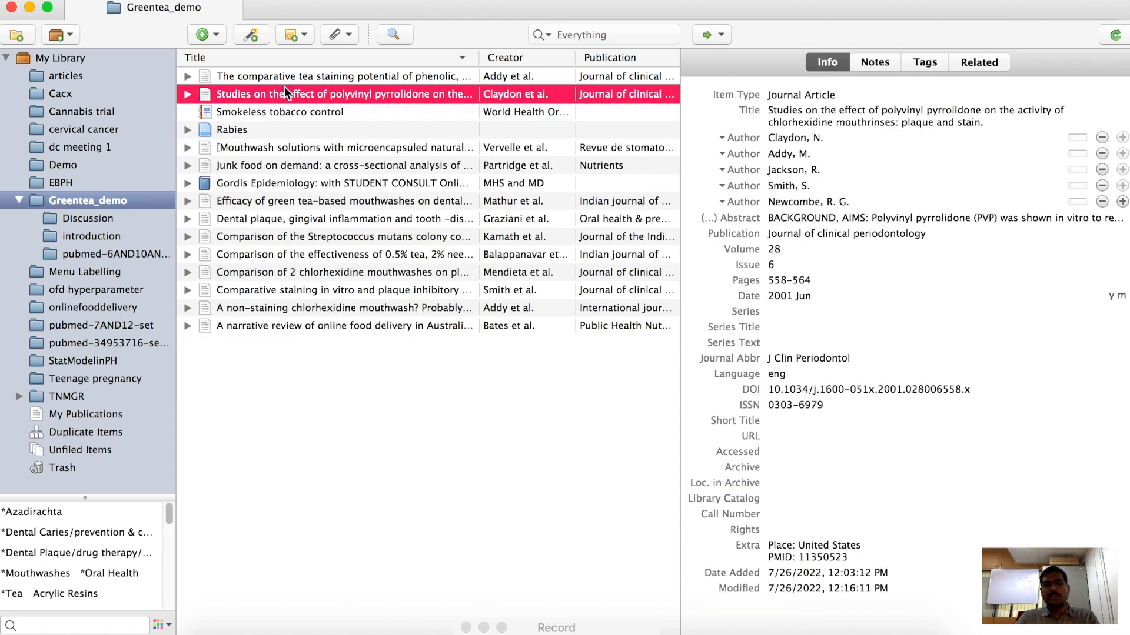
Step: Select the comparative tea staining article and create a new standalone note in Greentea_demo
{"action": "left_click", "coordinate": [296, 75]}
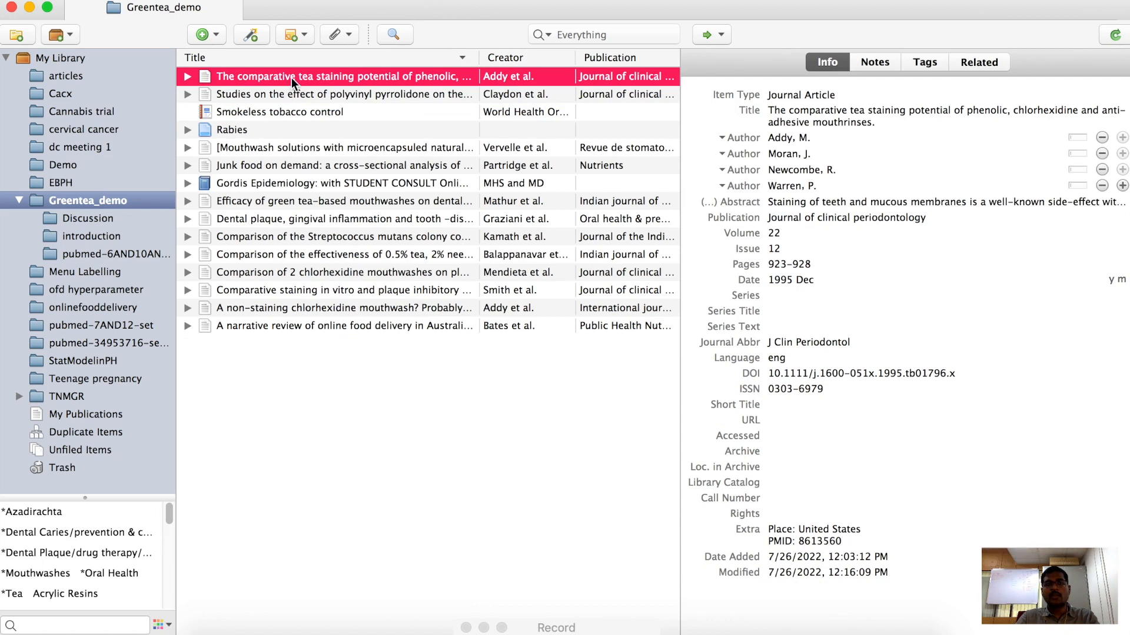
{"action": "left_click", "coordinate": [298, 36]}
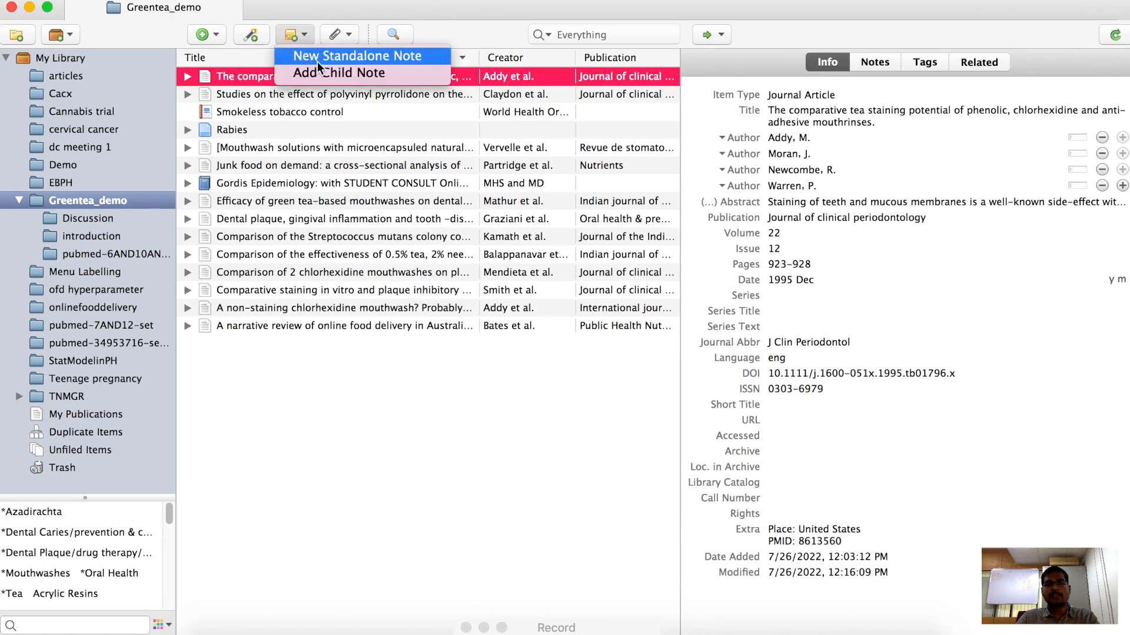
{"action": "left_click", "coordinate": [320, 58]}
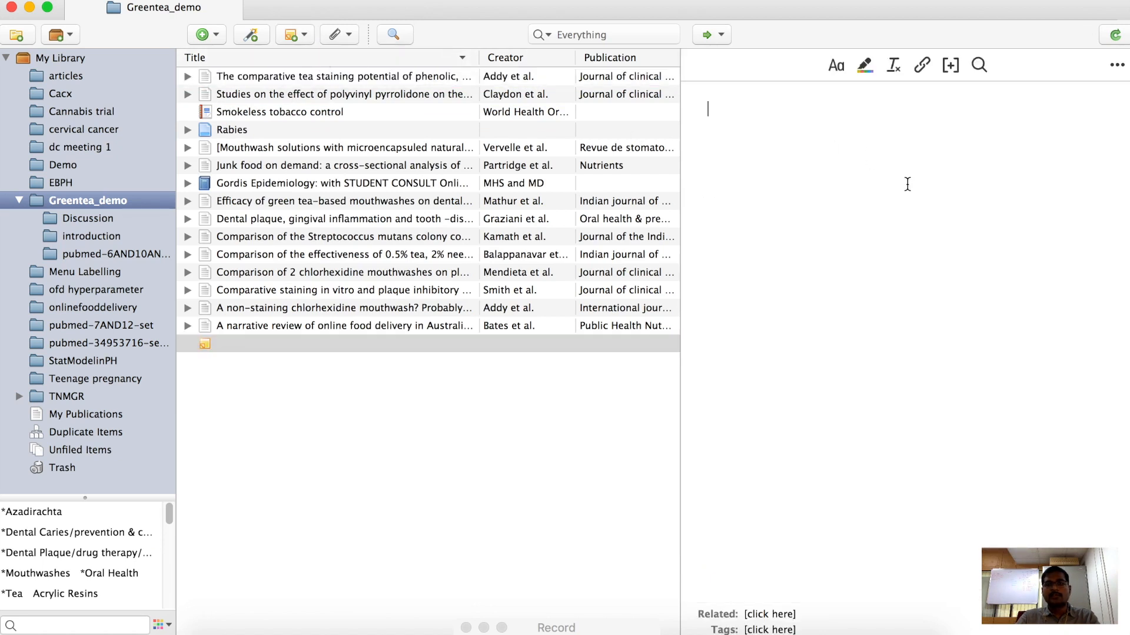
Step: Write "This articles is useful for discussion" in the new note and attach the note to the comparative tea staining article
{"action": "type", "text": "This articles is useful for discussion"}
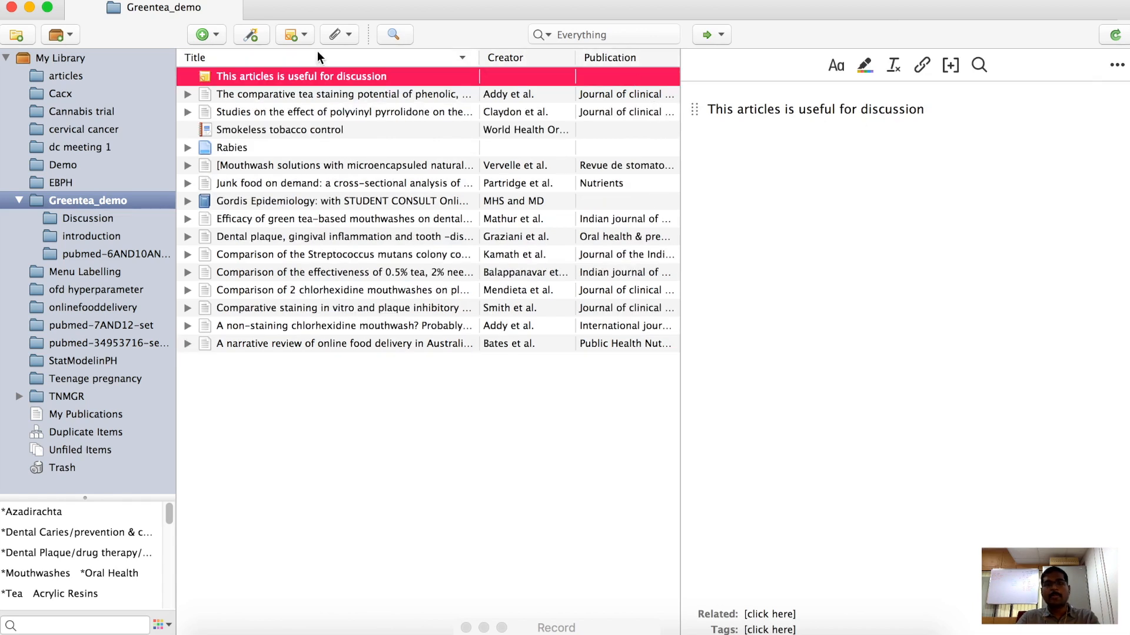
{"action": "left_click", "coordinate": [275, 94]}
{"action": "left_click", "coordinate": [254, 77]}
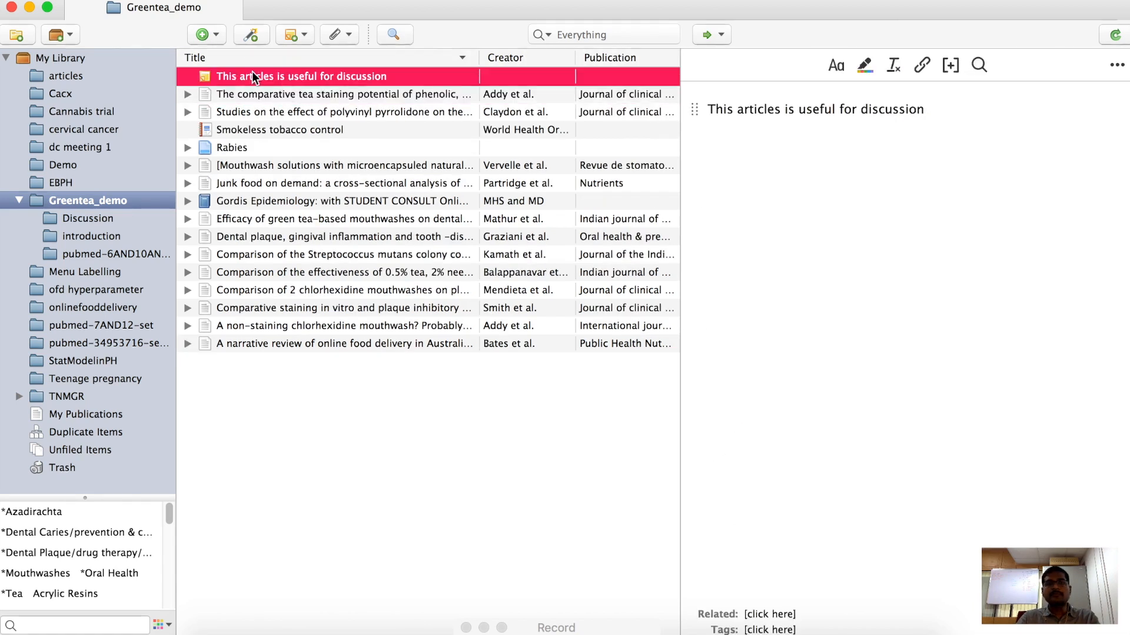
{"action": "left_click_drag", "start_coordinate": [293, 83], "coordinate": [285, 100]}
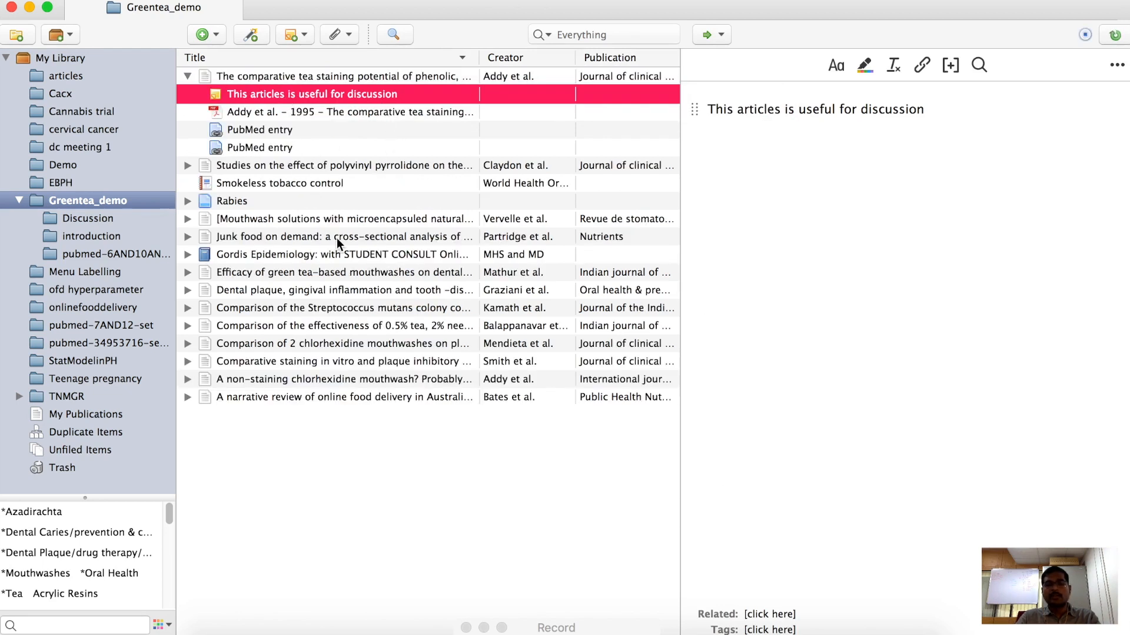
Step: Review the comparative tea staining article's notes, tags and related items, opening the related-item selection and cancelling it
{"action": "left_click", "coordinate": [295, 76]}
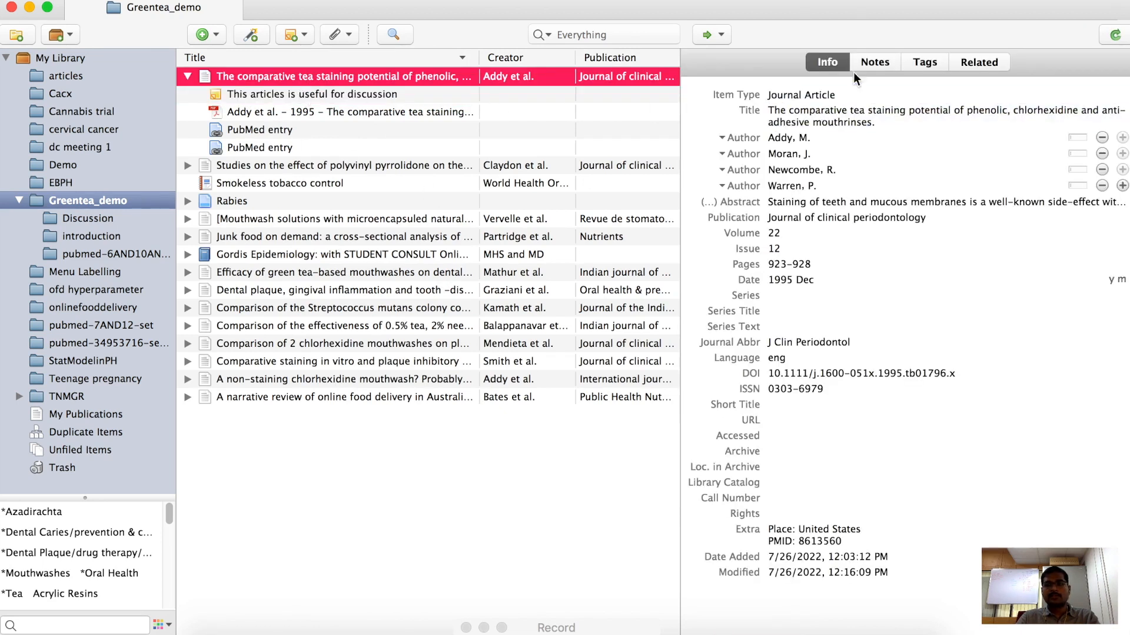
{"action": "left_click", "coordinate": [873, 63]}
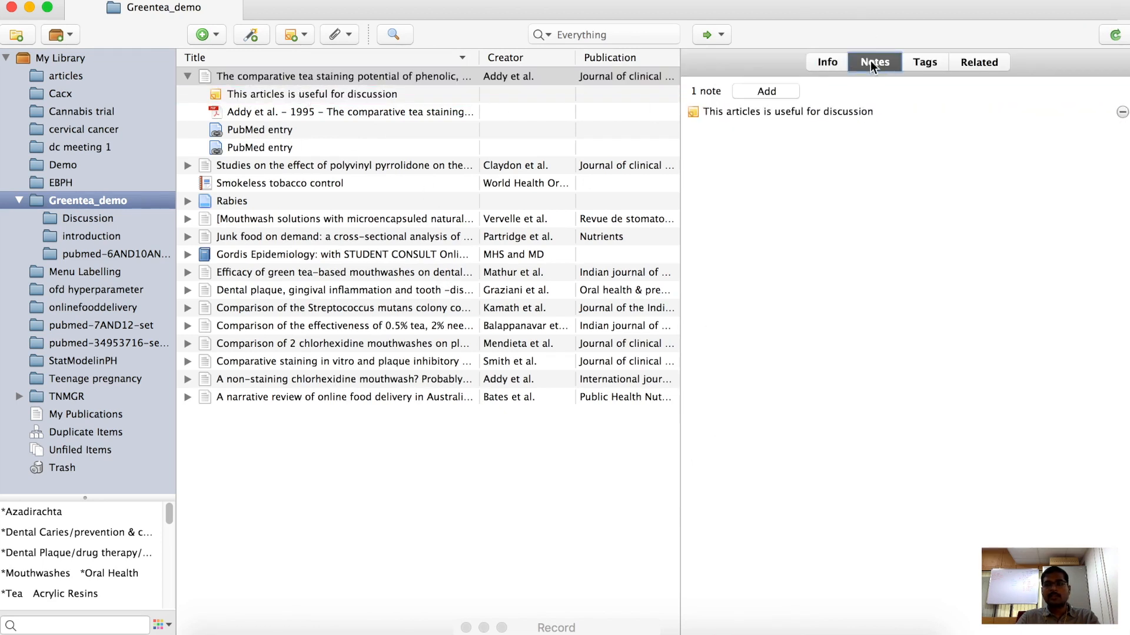
{"action": "left_click", "coordinate": [939, 63]}
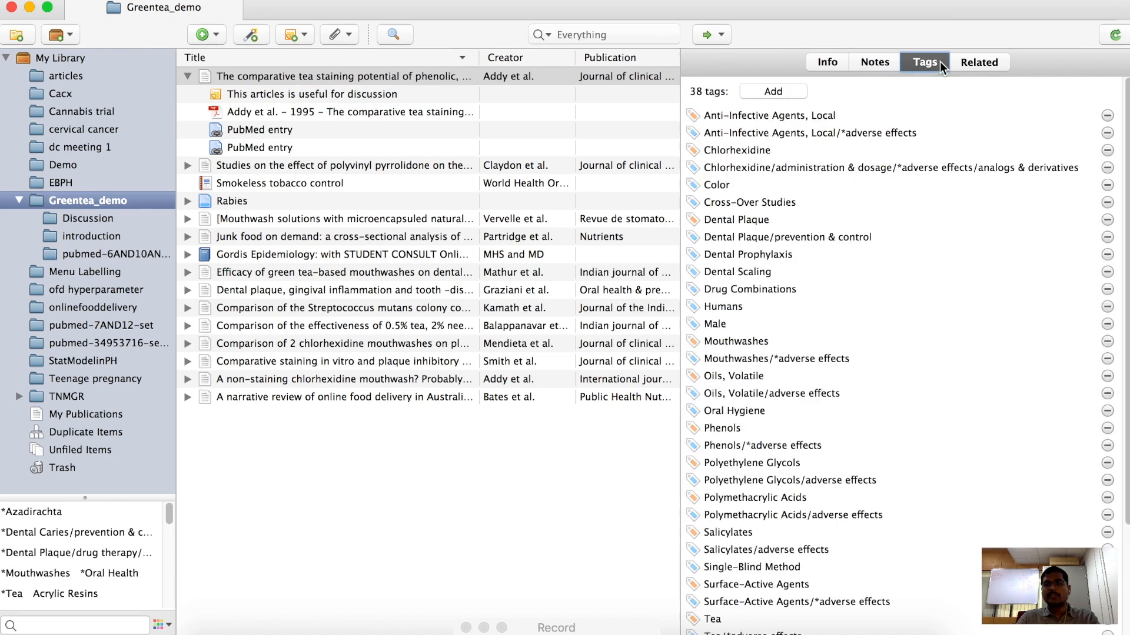
{"action": "left_click", "coordinate": [986, 65]}
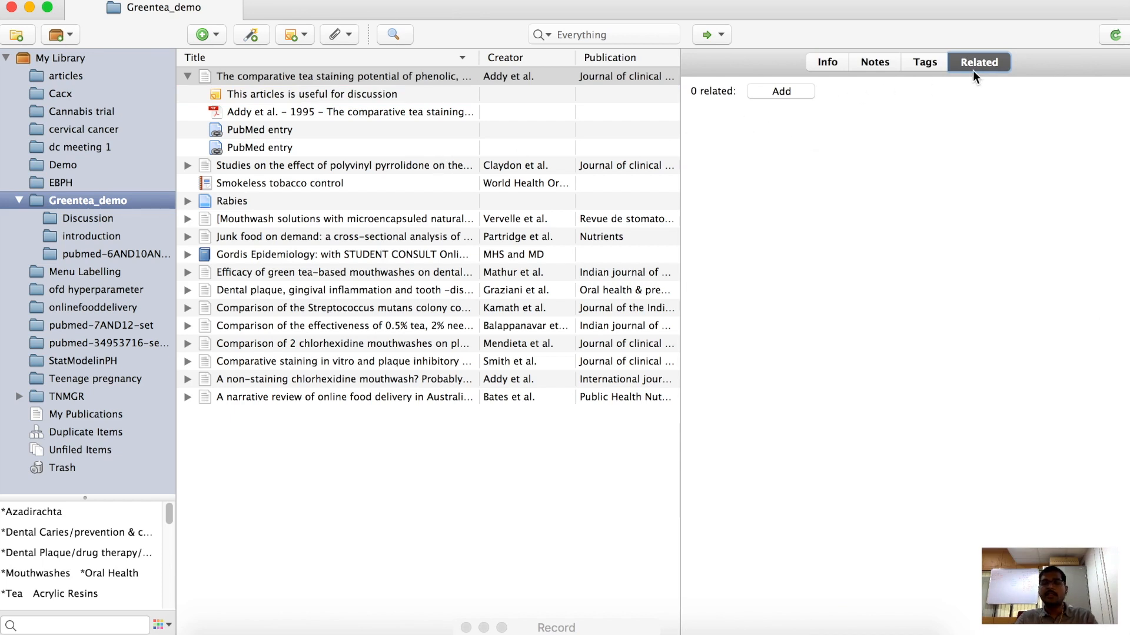
{"action": "left_click", "coordinate": [788, 97]}
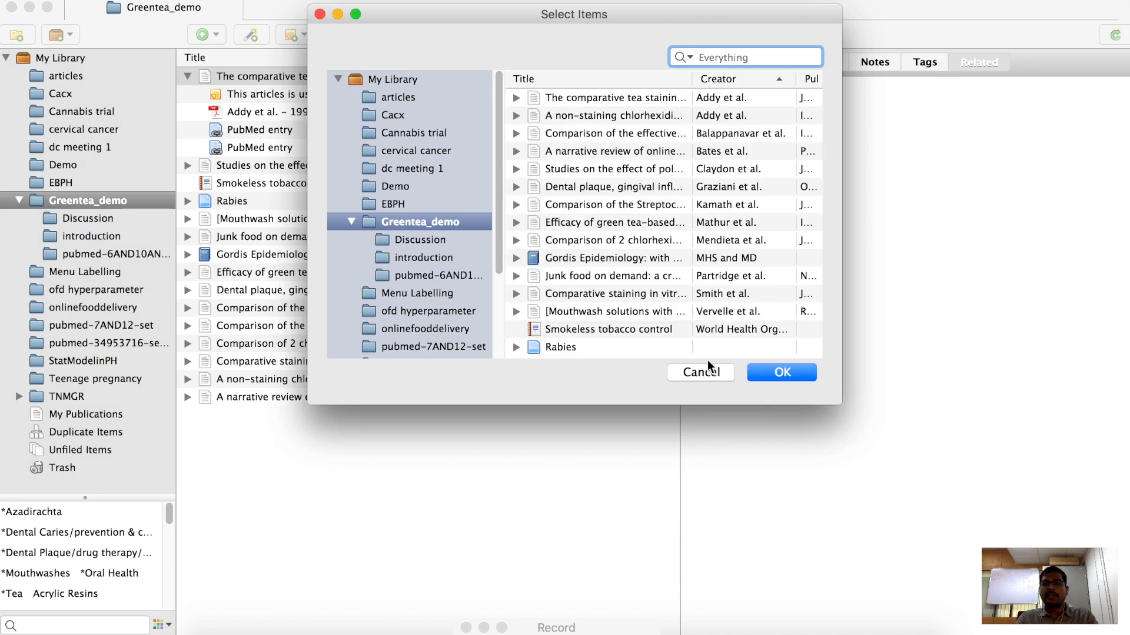
{"action": "left_click", "coordinate": [708, 376]}
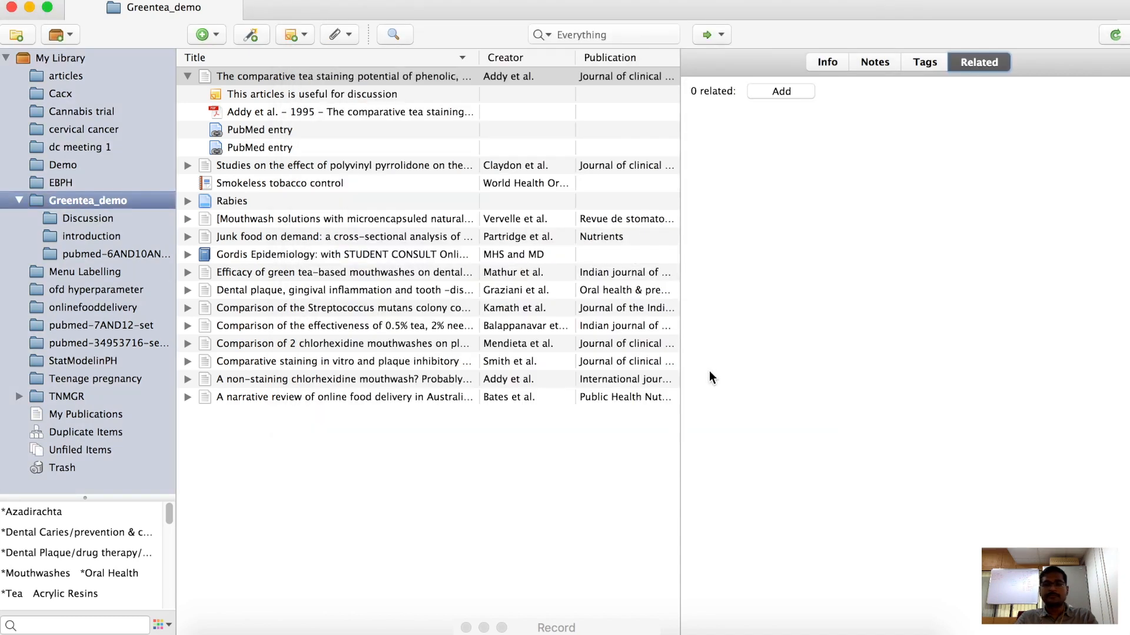
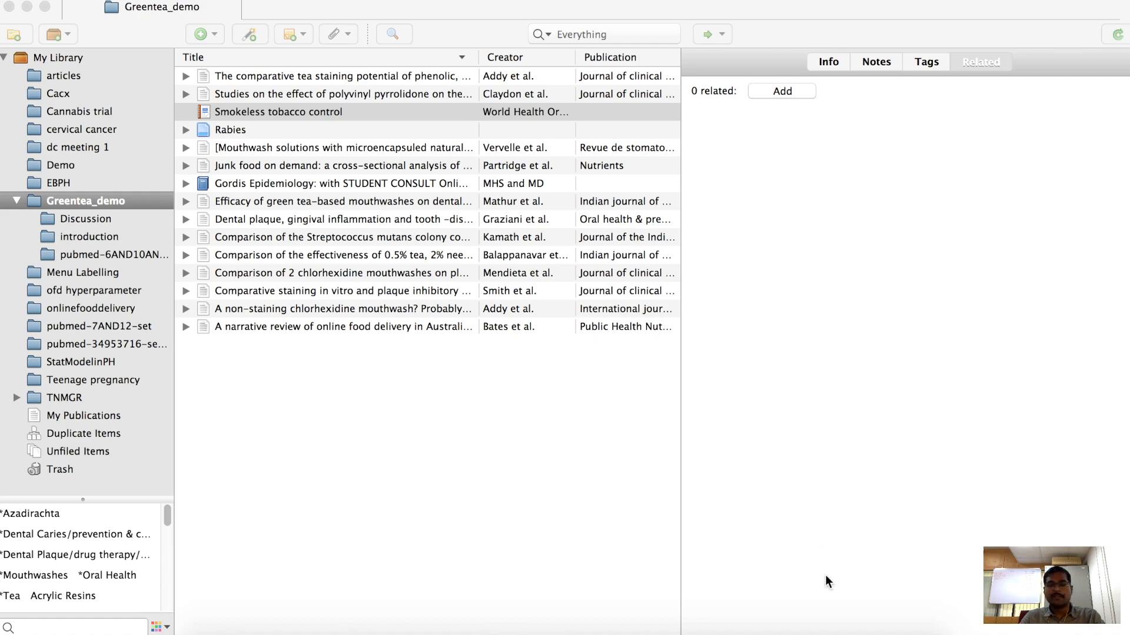
Step: Switch to Document1 in Word, show the Zotero commands and place the cursor after "commonly used."
{"action": "left_click", "coordinate": [891, 623]}
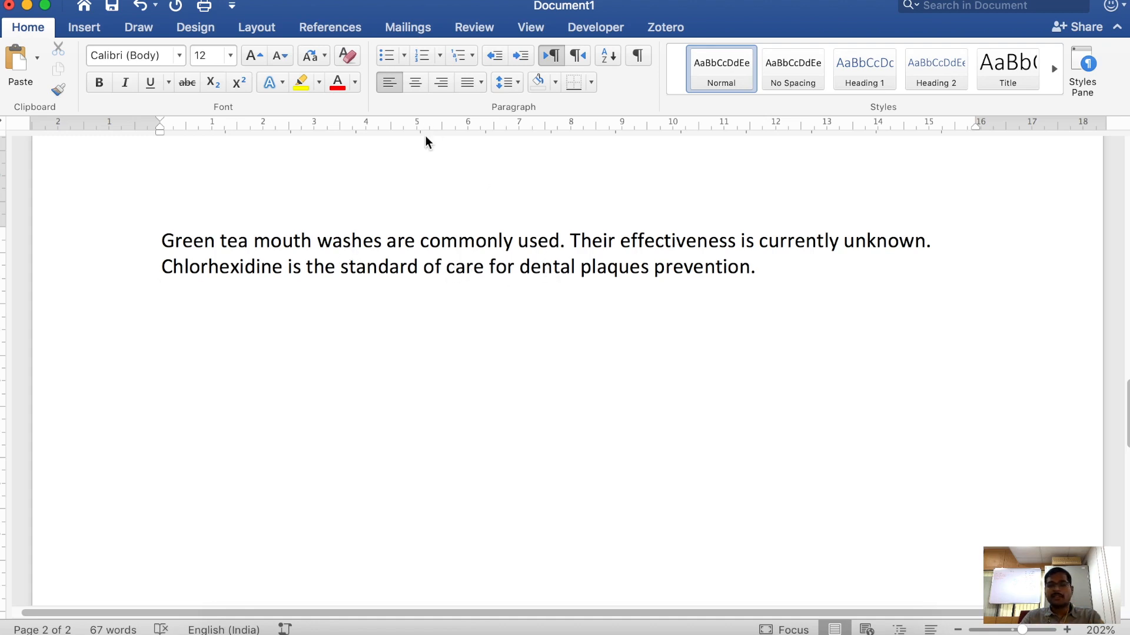
{"action": "left_click", "coordinate": [675, 28]}
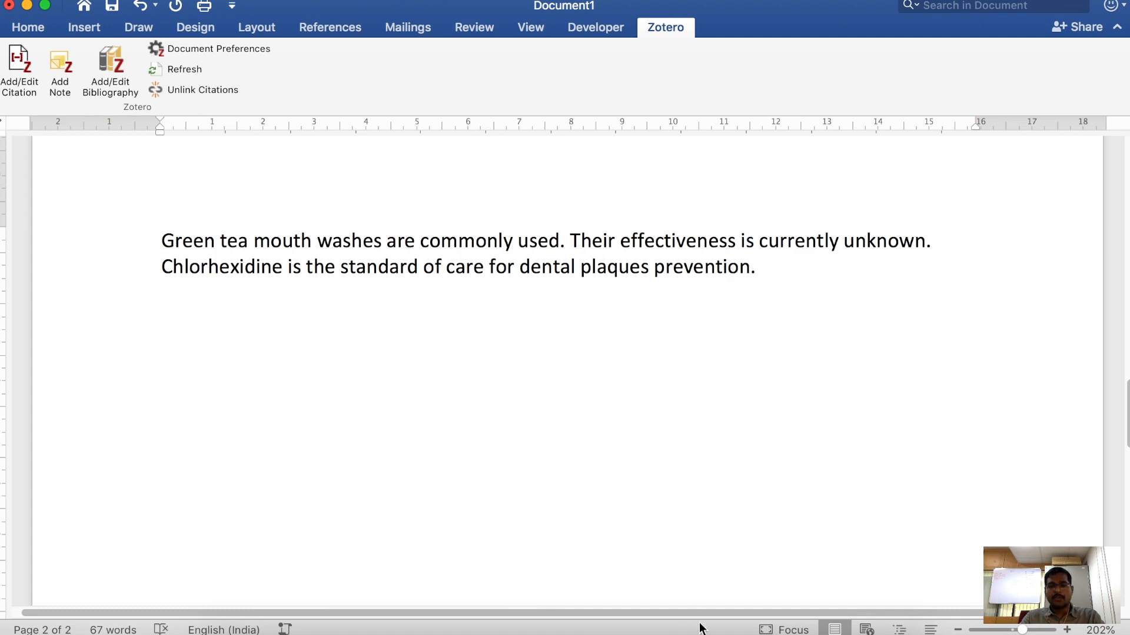
{"action": "left_click", "coordinate": [661, 589]}
{"action": "left_click", "coordinate": [26, 7]}
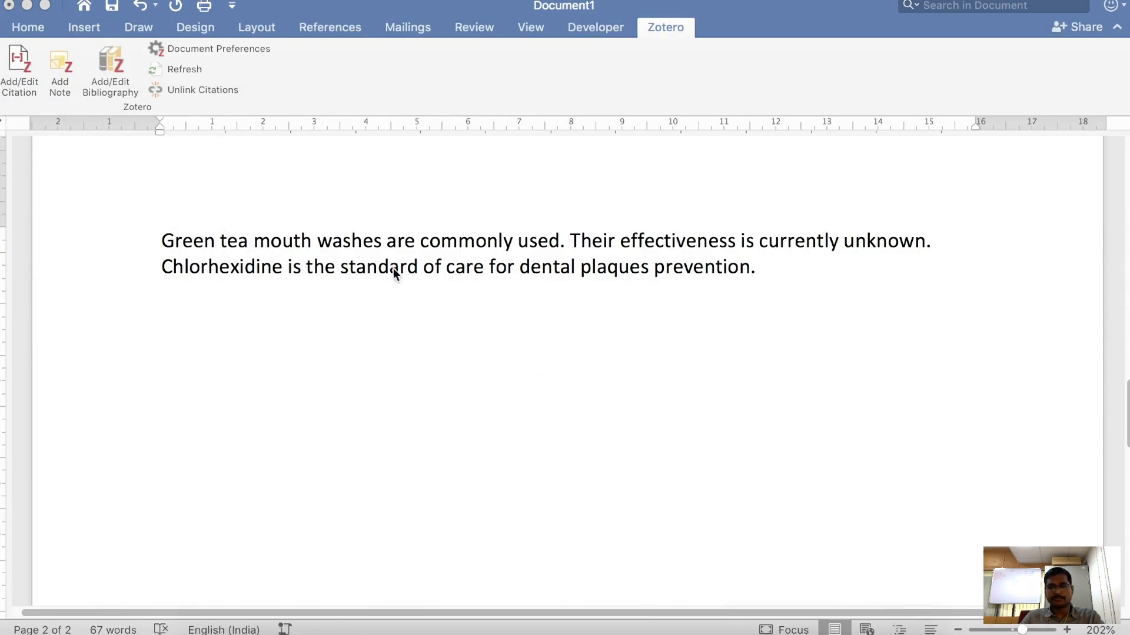
{"action": "left_click", "coordinate": [53, 163]}
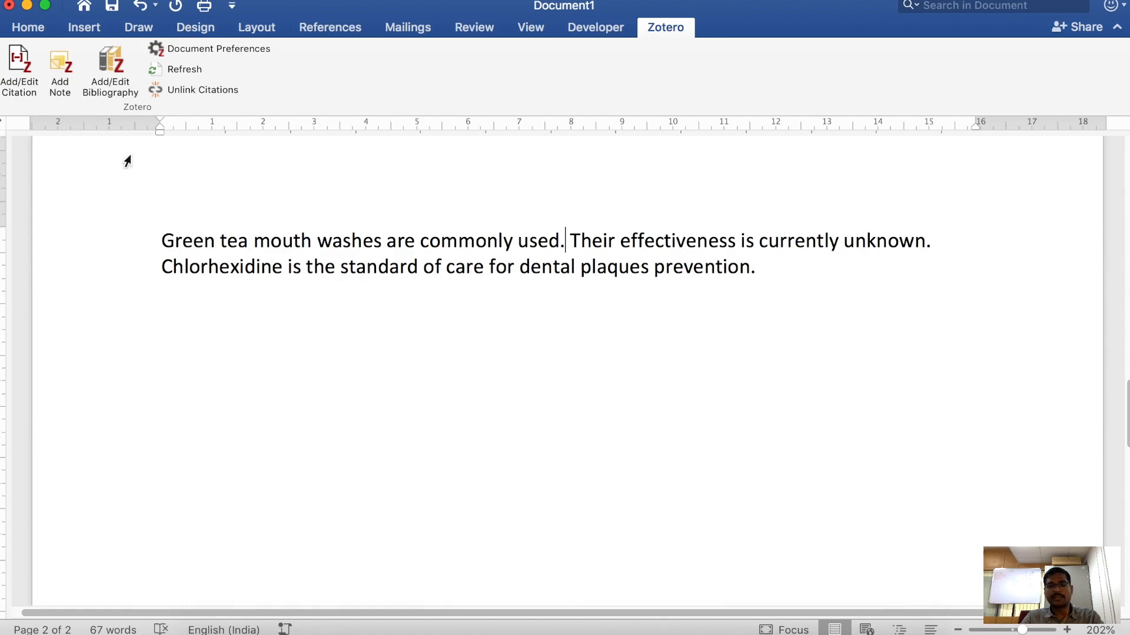
Step: Start a Zotero citation and set the document's citation style to Vancouver
{"action": "left_click", "coordinate": [20, 66]}
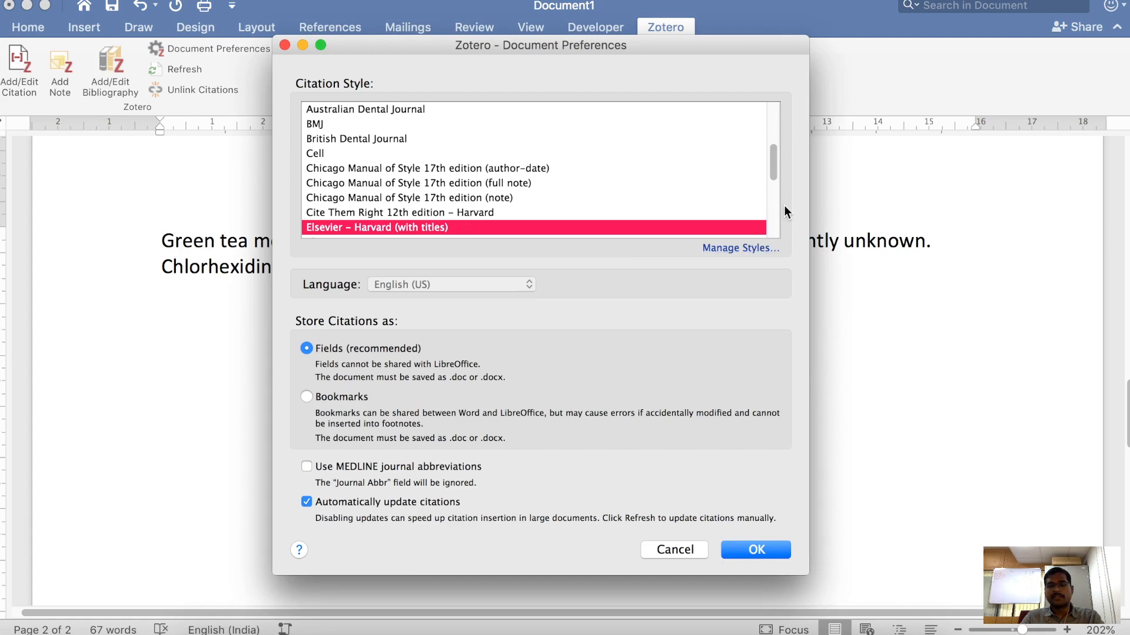
{"action": "left_click_drag", "start_coordinate": [775, 171], "coordinate": [774, 231]}
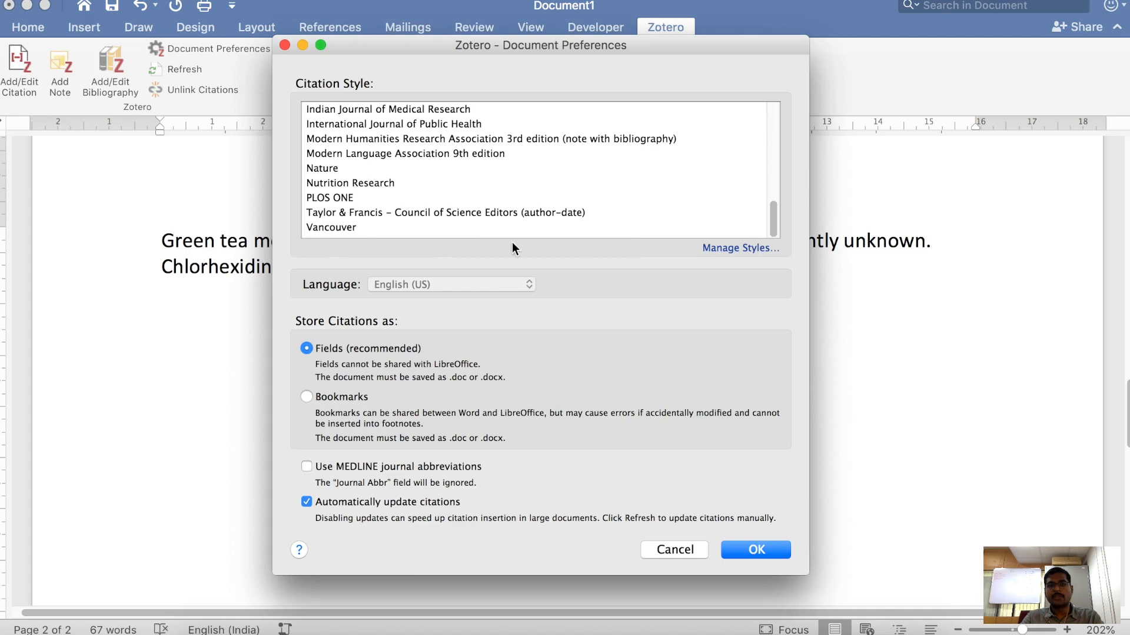
{"action": "left_click", "coordinate": [379, 234]}
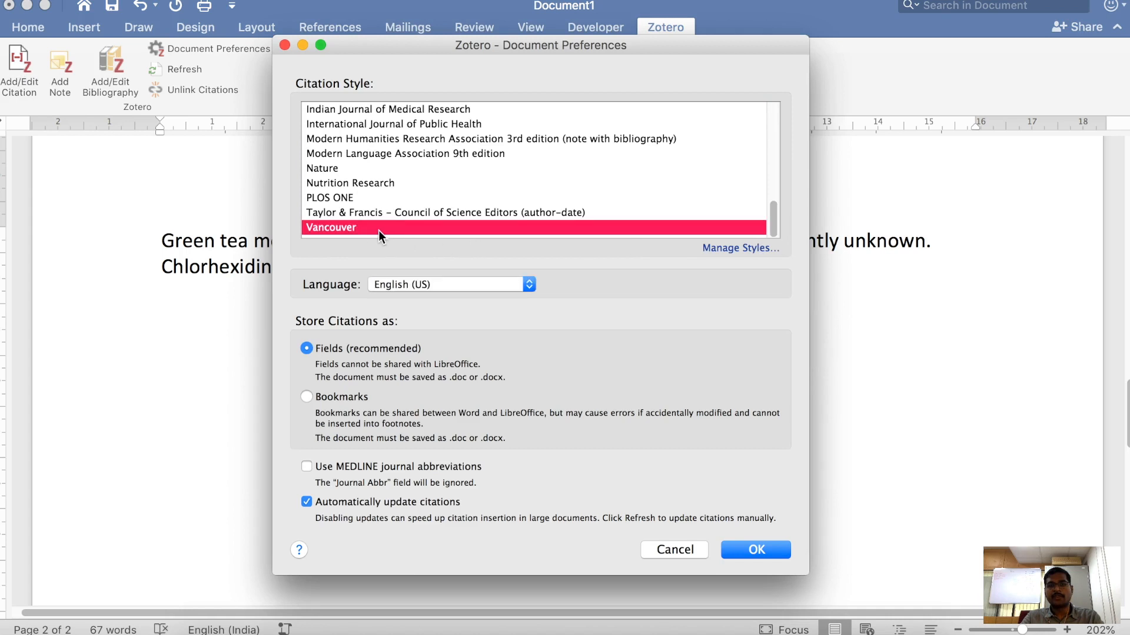
{"action": "left_click", "coordinate": [752, 552]}
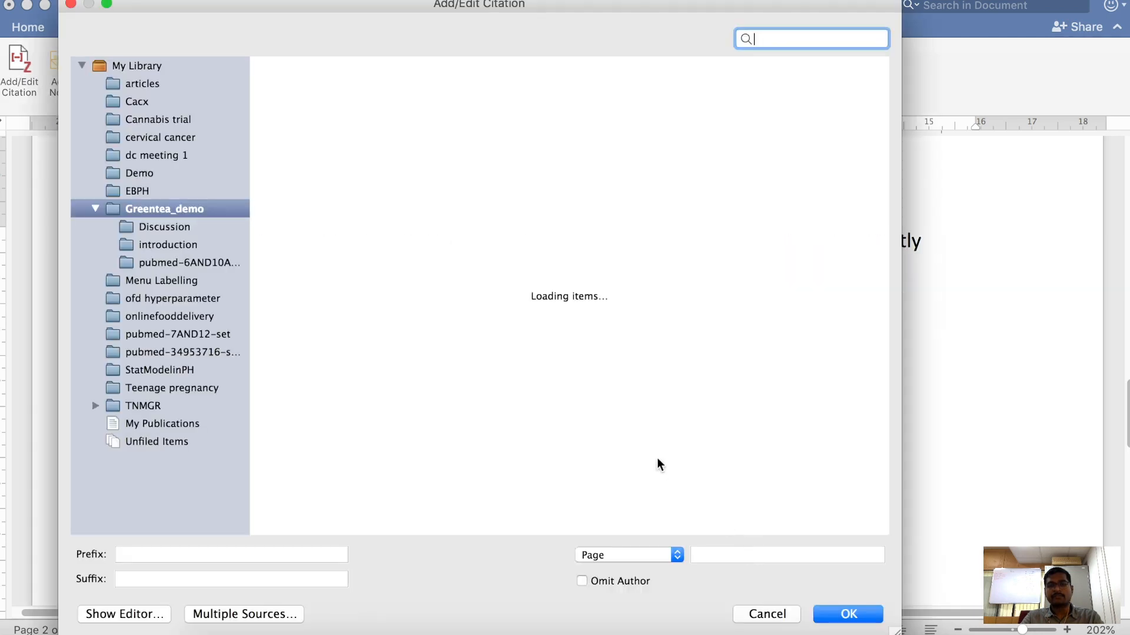
Step: Cite the comparative tea staining article from Greentea_demo after "commonly used."
{"action": "left_click_drag", "start_coordinate": [469, 10], "coordinate": [507, 10]}
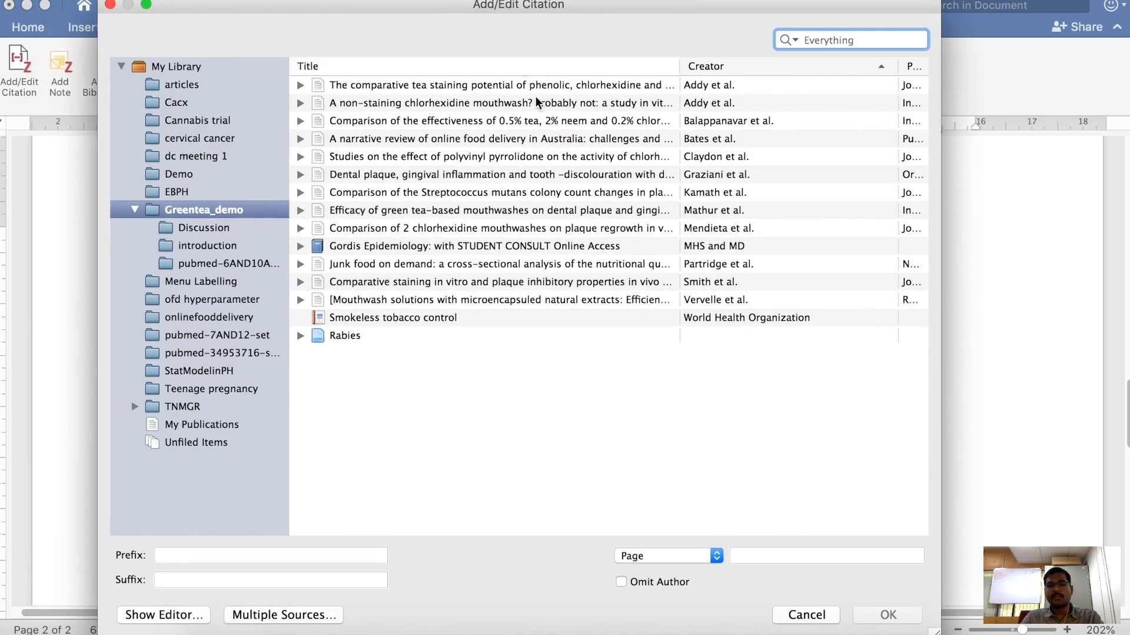
{"action": "left_click", "coordinate": [422, 89]}
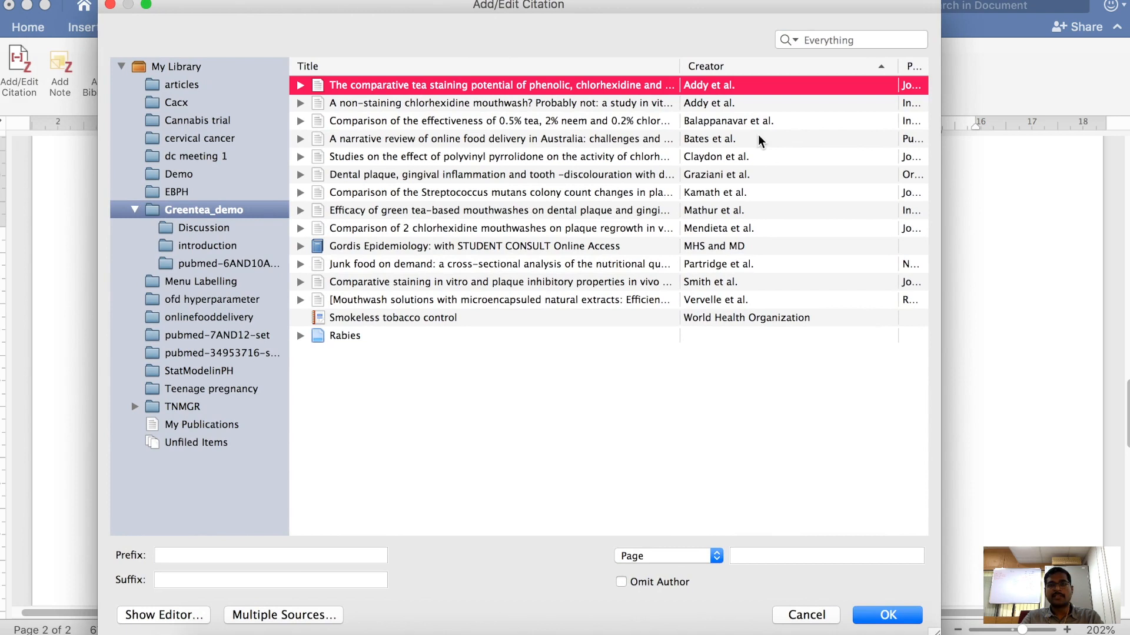
{"action": "left_click", "coordinate": [886, 615]}
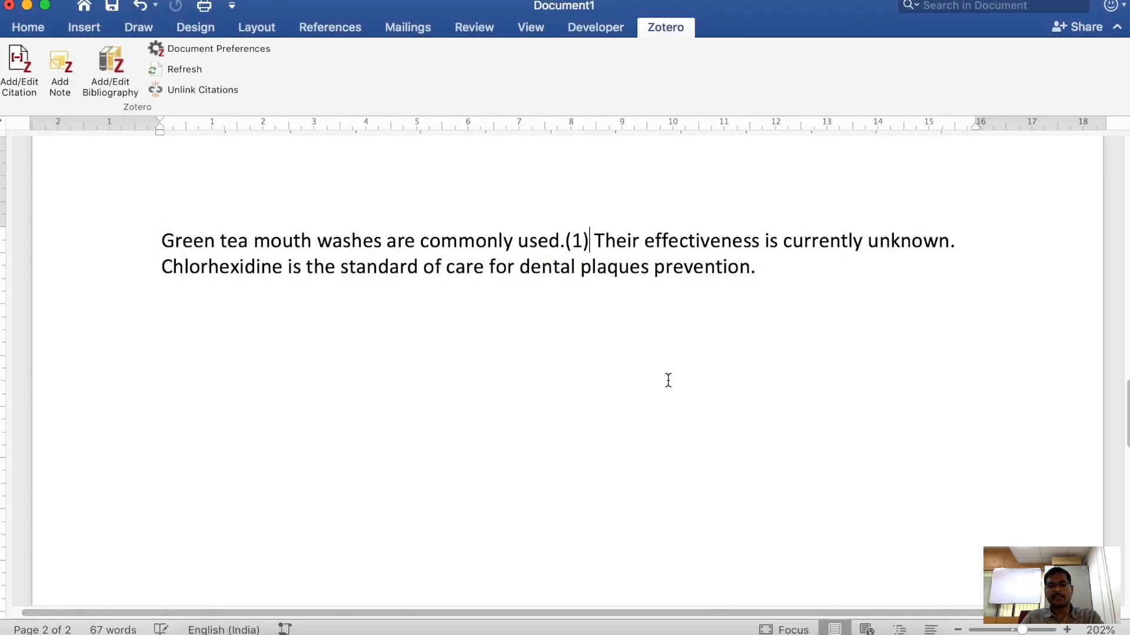
{"action": "left_click_drag", "start_coordinate": [565, 242], "coordinate": [591, 243]}
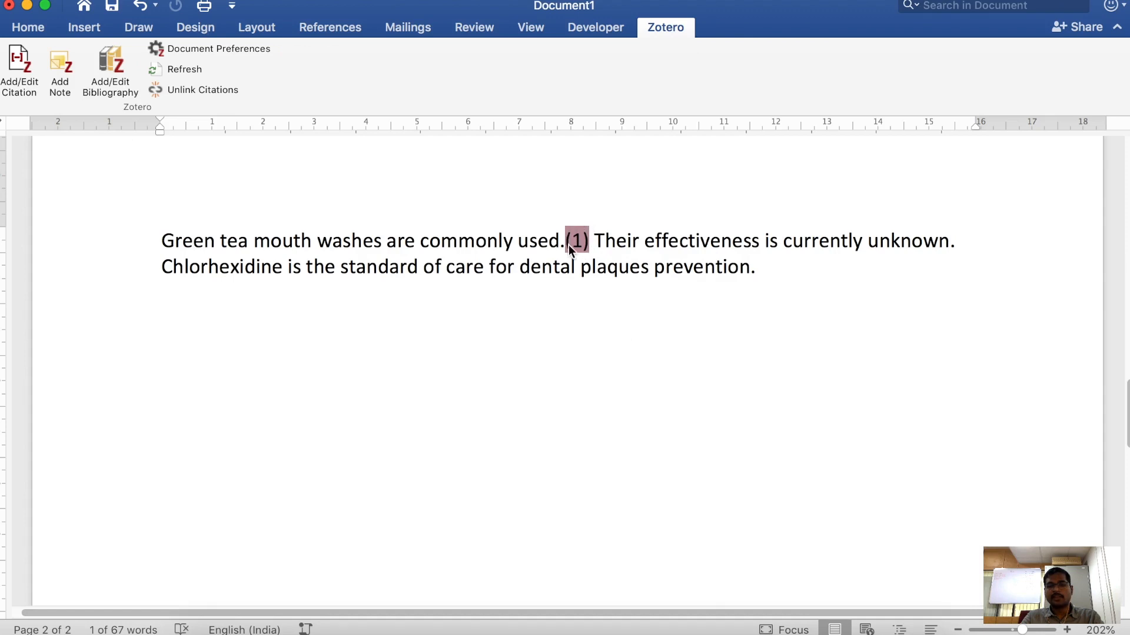
{"action": "left_click", "coordinate": [596, 268]}
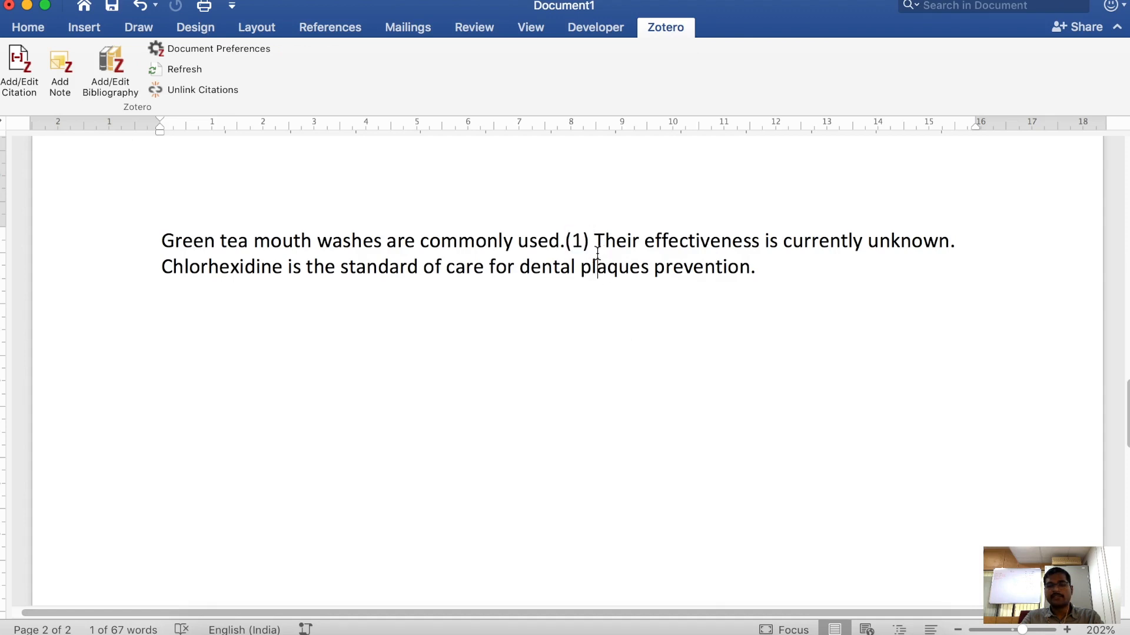
Step: After "unknown.", insert one multiple-source citation with the non-staining chlorhexidine mouthwash, 0.5% tea effectiveness and online food delivery review articles
{"action": "left_click", "coordinate": [961, 242]}
{"action": "left_click", "coordinate": [953, 240]}
{"action": "left_click", "coordinate": [19, 59]}
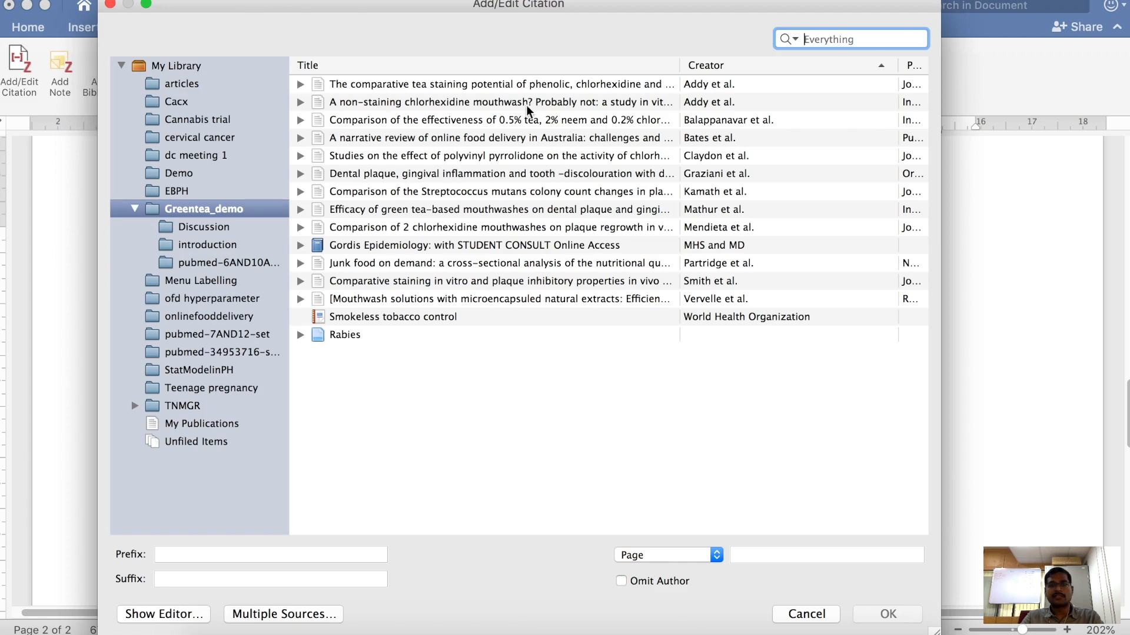
{"action": "left_click", "coordinate": [252, 616]}
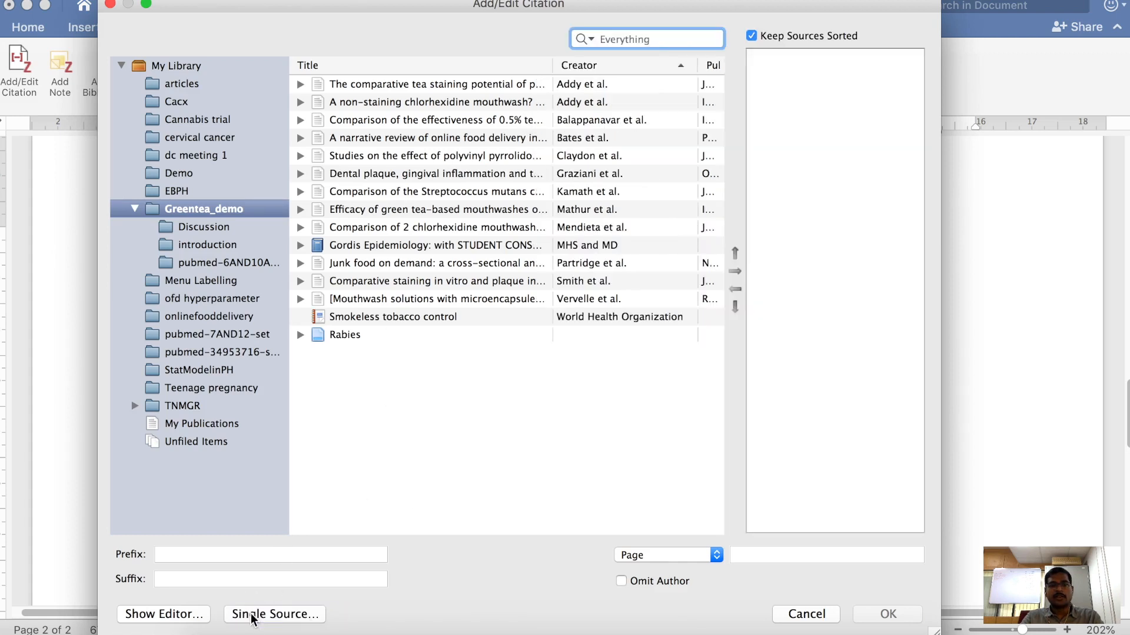
{"action": "left_click", "coordinate": [446, 103]}
{"action": "left_click", "coordinate": [734, 270]}
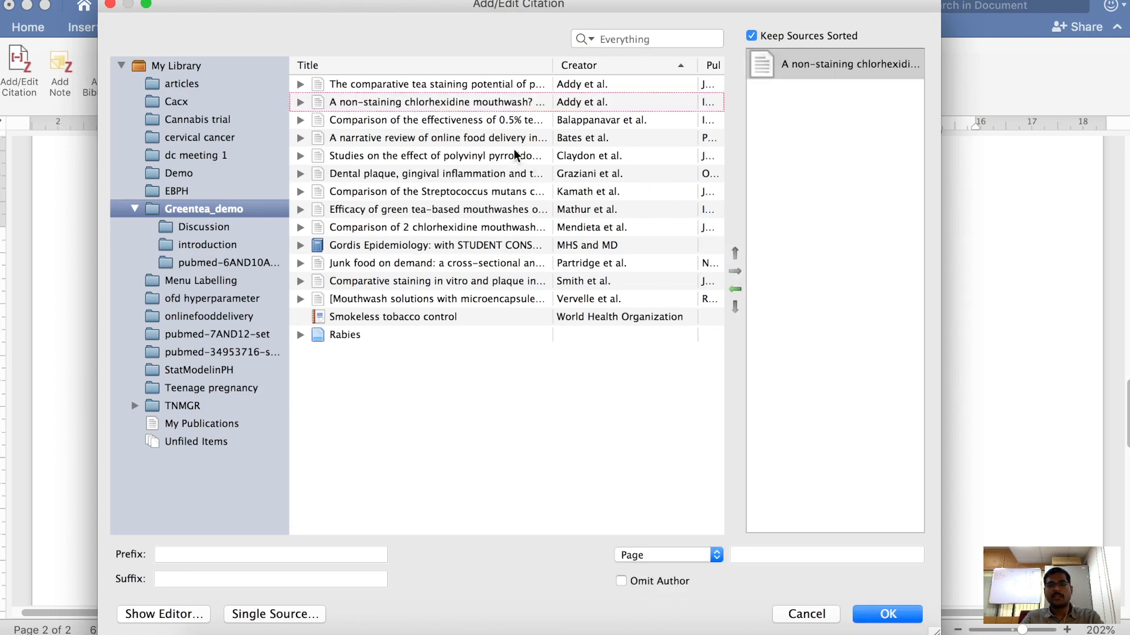
{"action": "left_click", "coordinate": [443, 136]}
{"action": "left_click", "coordinate": [445, 120]}
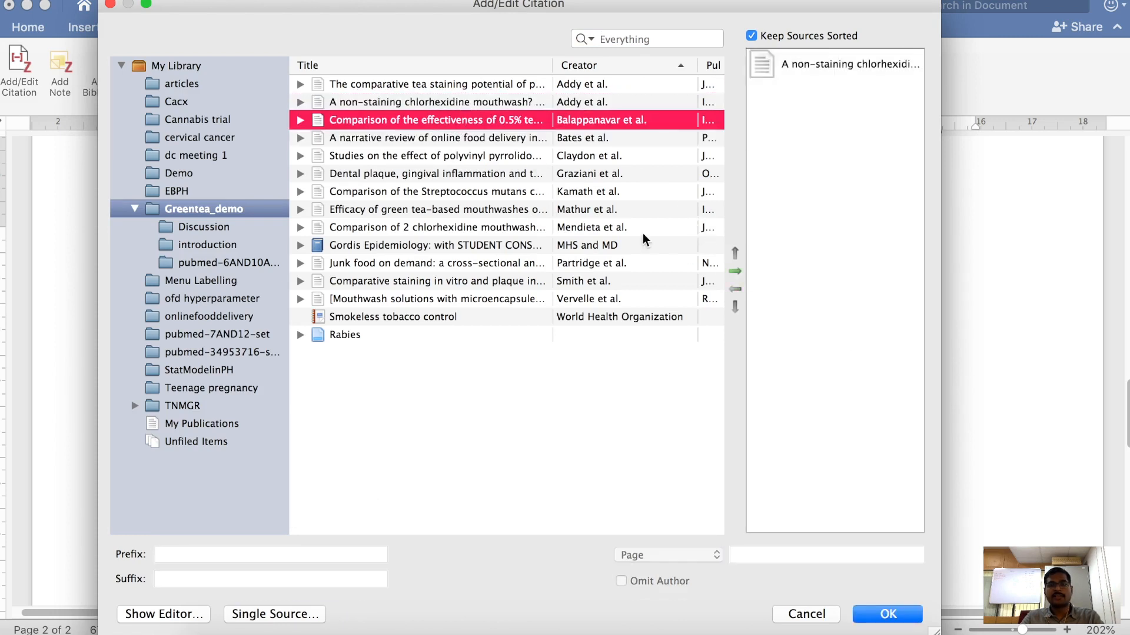
{"action": "left_click", "coordinate": [735, 272]}
{"action": "left_click", "coordinate": [435, 143]}
{"action": "left_click", "coordinate": [733, 271]}
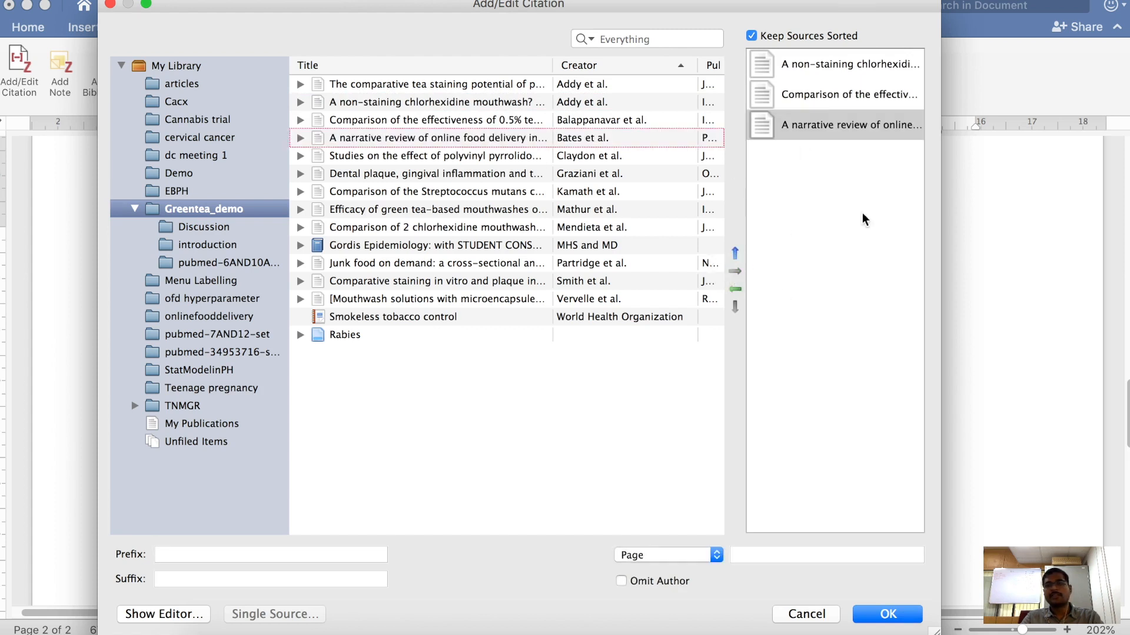
{"action": "left_click", "coordinate": [887, 614]}
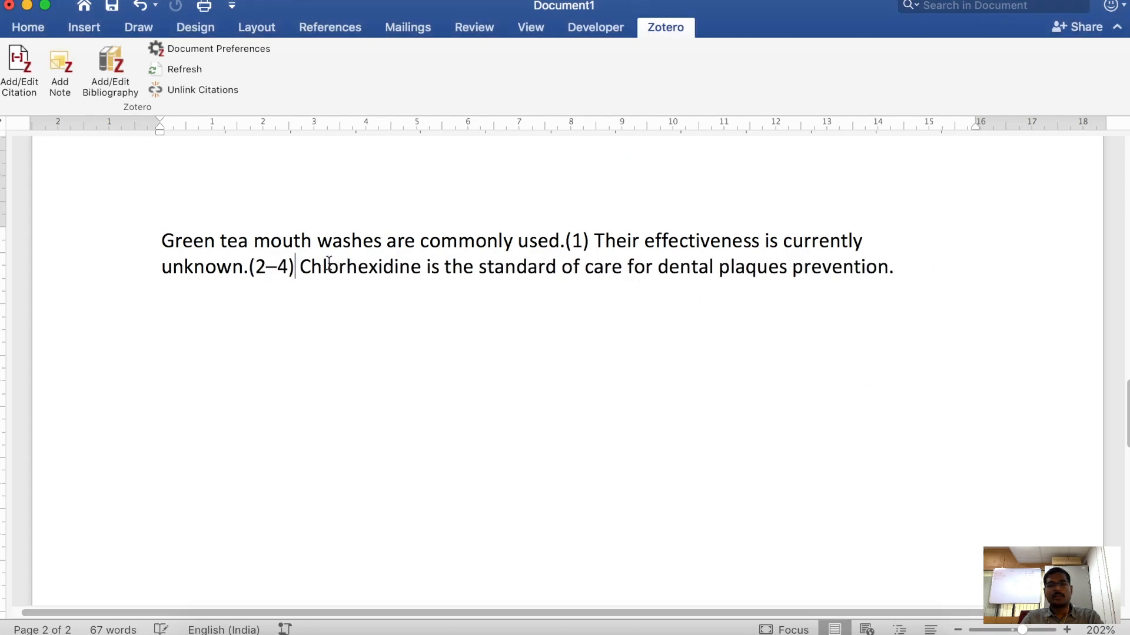
Step: After "prevention.", insert one multiple-source citation with the Streptococcus mutans comparison, green tea-based mouthwash efficacy, Gordis Epidemiology and Smokeless tobacco control items
{"action": "left_click", "coordinate": [904, 264]}
{"action": "left_click", "coordinate": [18, 57]}
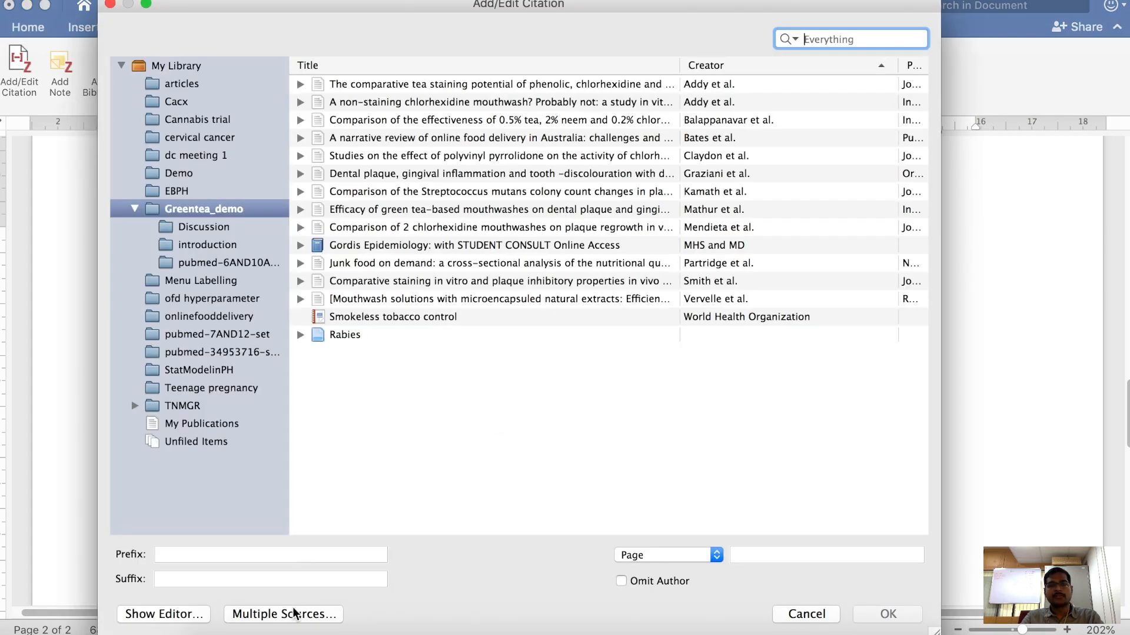
{"action": "left_click", "coordinate": [294, 614]}
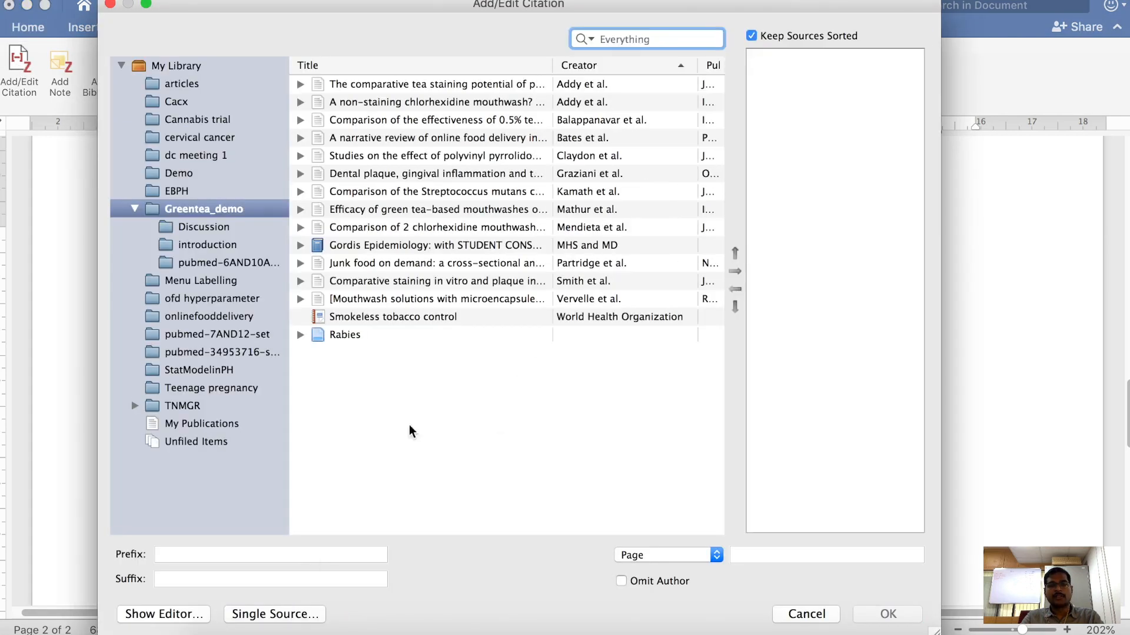
{"action": "left_click", "coordinate": [411, 195]}
{"action": "left_click", "coordinate": [426, 268]}
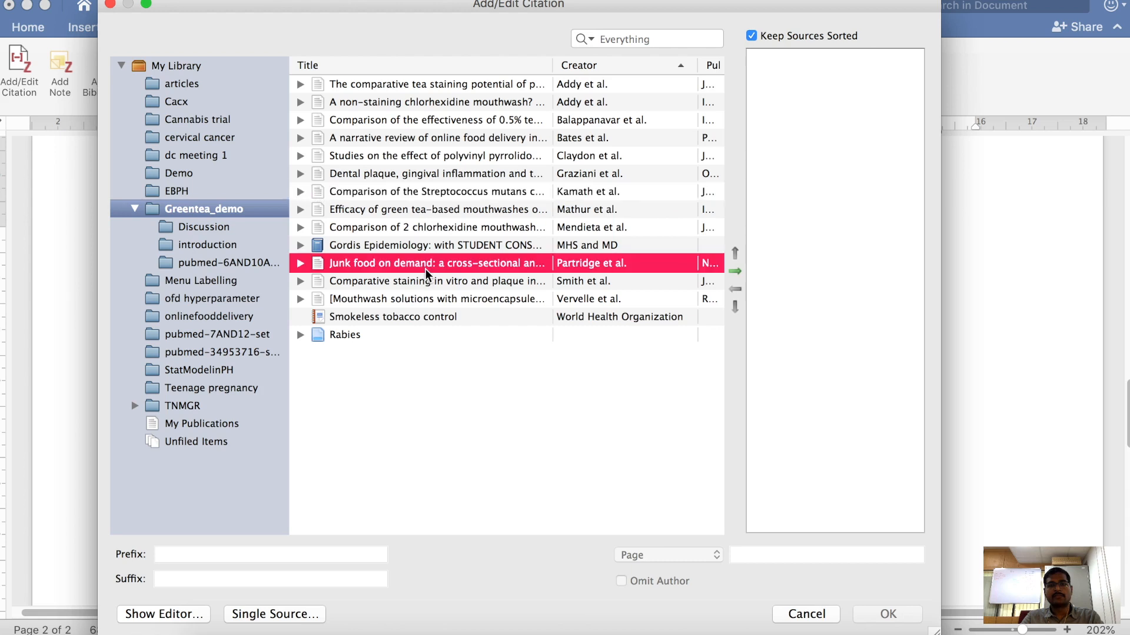
{"action": "left_click", "coordinate": [432, 198]}
{"action": "left_click", "coordinate": [735, 271]}
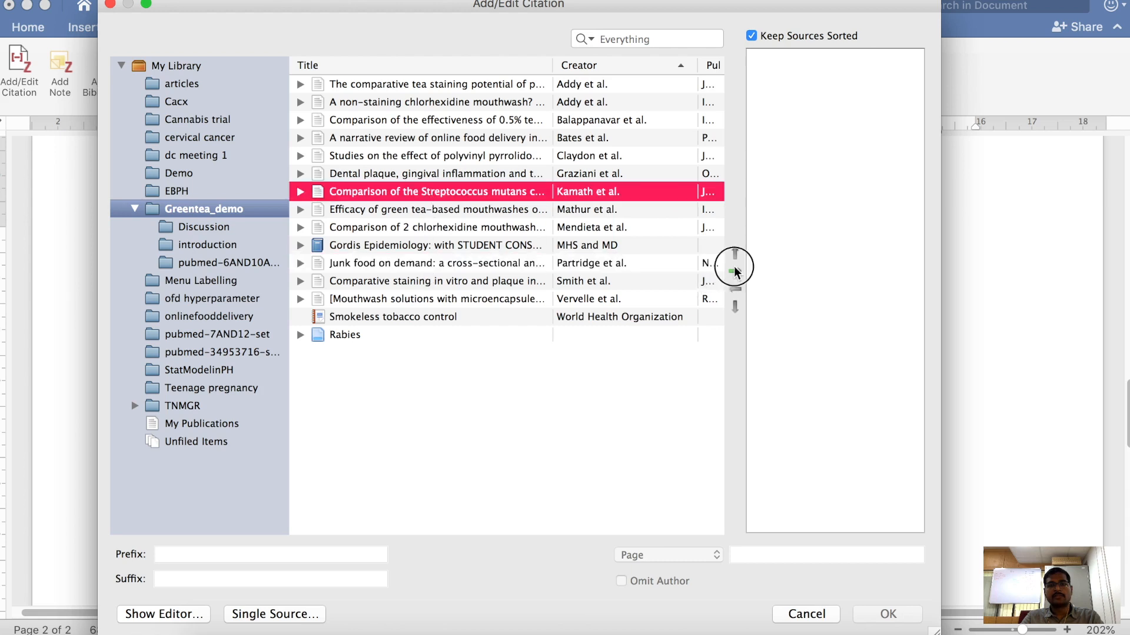
{"action": "left_click", "coordinate": [446, 211]}
{"action": "left_click", "coordinate": [735, 271]}
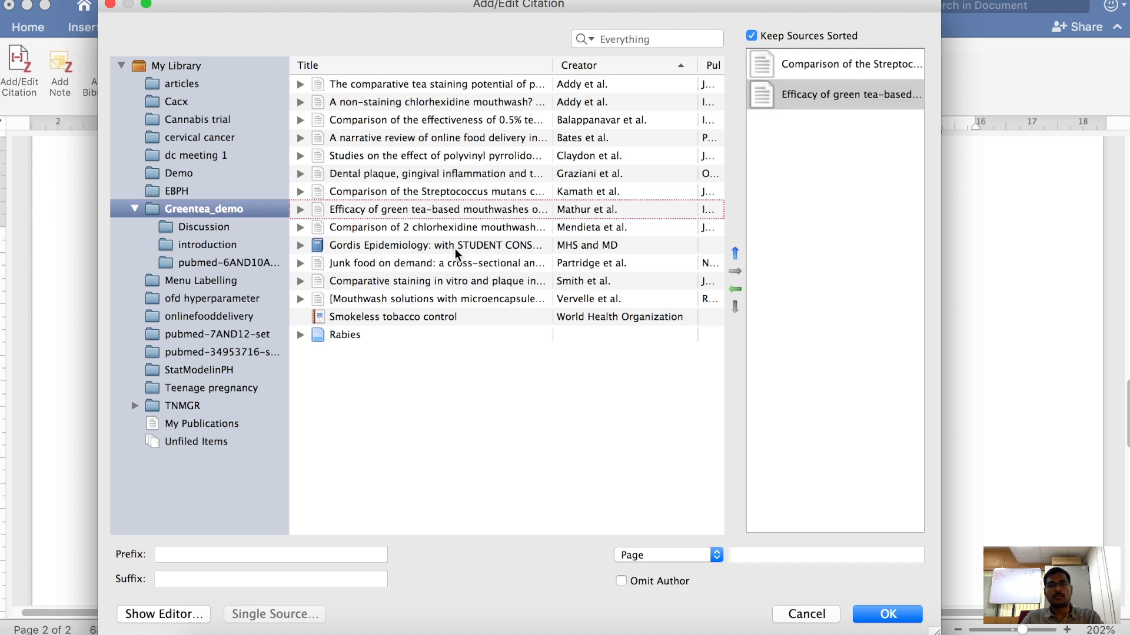
{"action": "left_click", "coordinate": [454, 247]}
{"action": "left_click", "coordinate": [735, 271]}
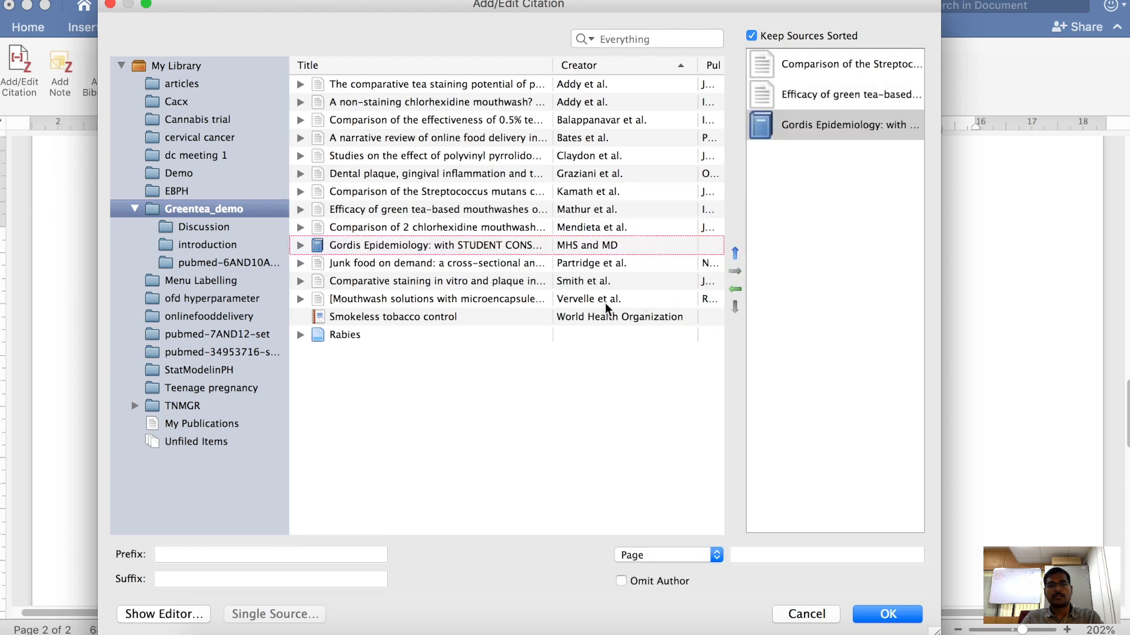
{"action": "left_click", "coordinate": [447, 321]}
{"action": "left_click", "coordinate": [735, 272]}
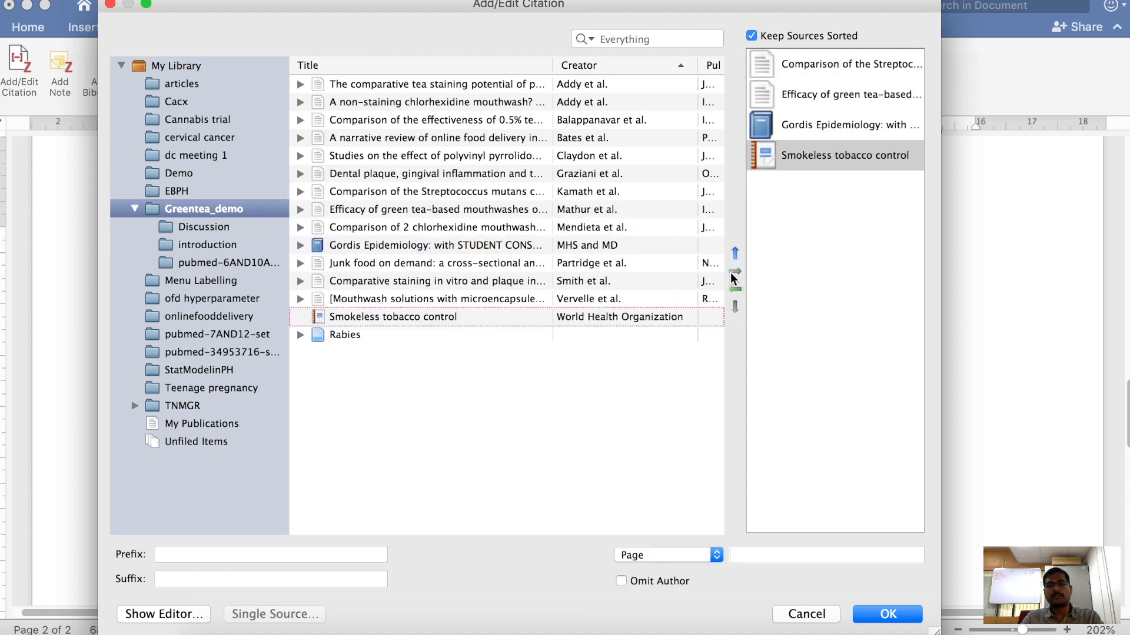
{"action": "left_click", "coordinate": [887, 614]}
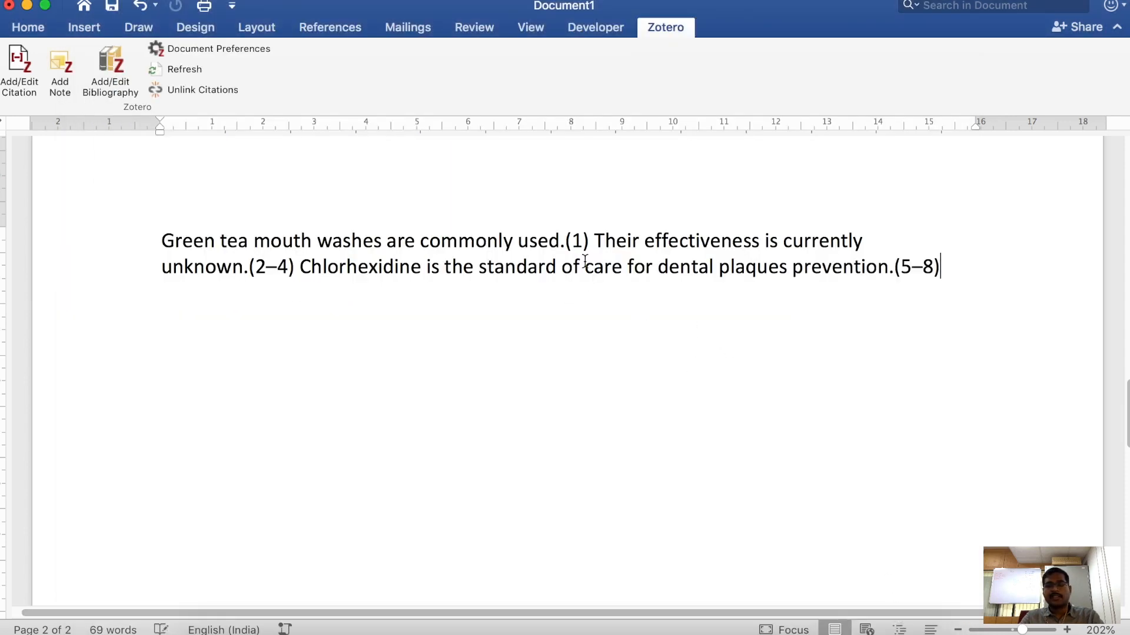
{"action": "double_click", "coordinate": [572, 242]}
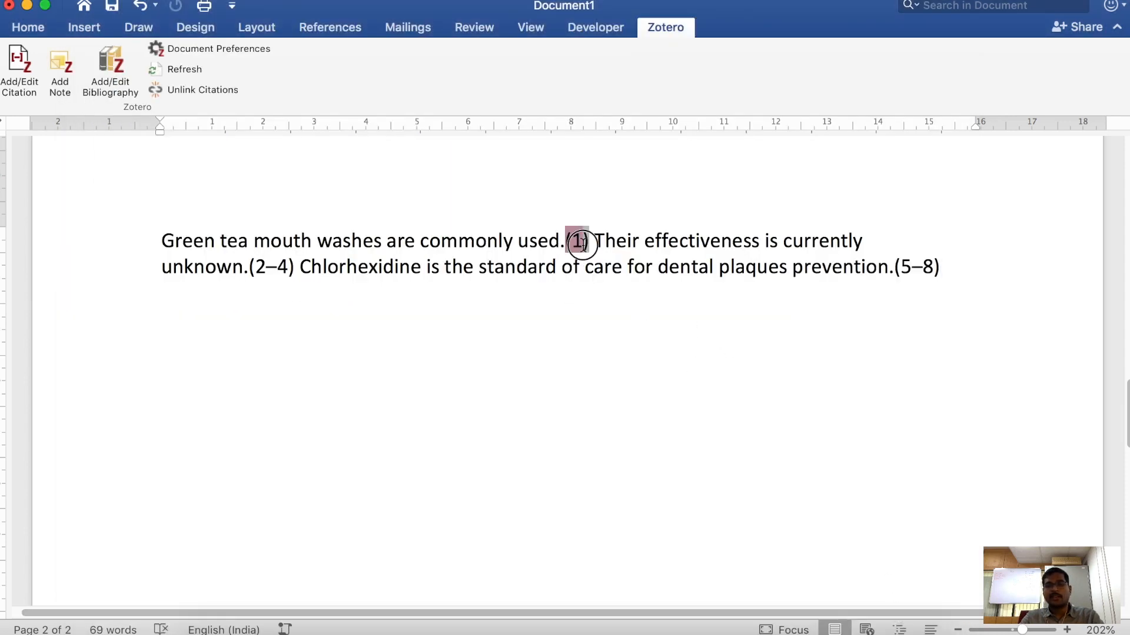
{"action": "double_click", "coordinate": [262, 269]}
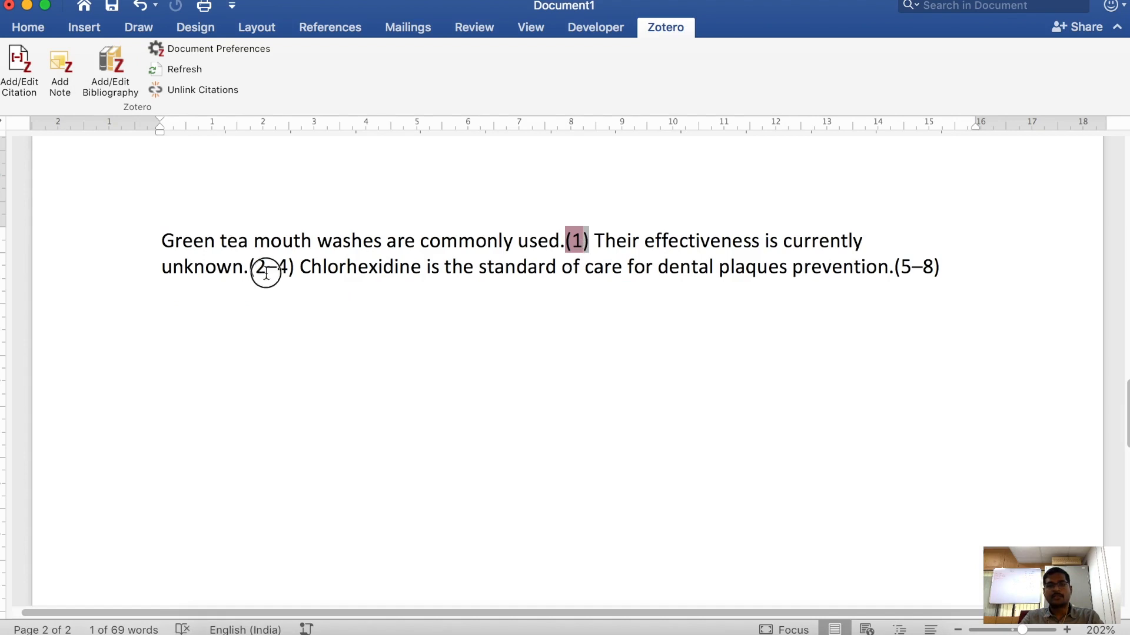
{"action": "double_click", "coordinate": [905, 268]}
Step: Add a "Reference:" heading below the paragraph and insert the Zotero bibliography under it
{"action": "left_click", "coordinate": [961, 285]}
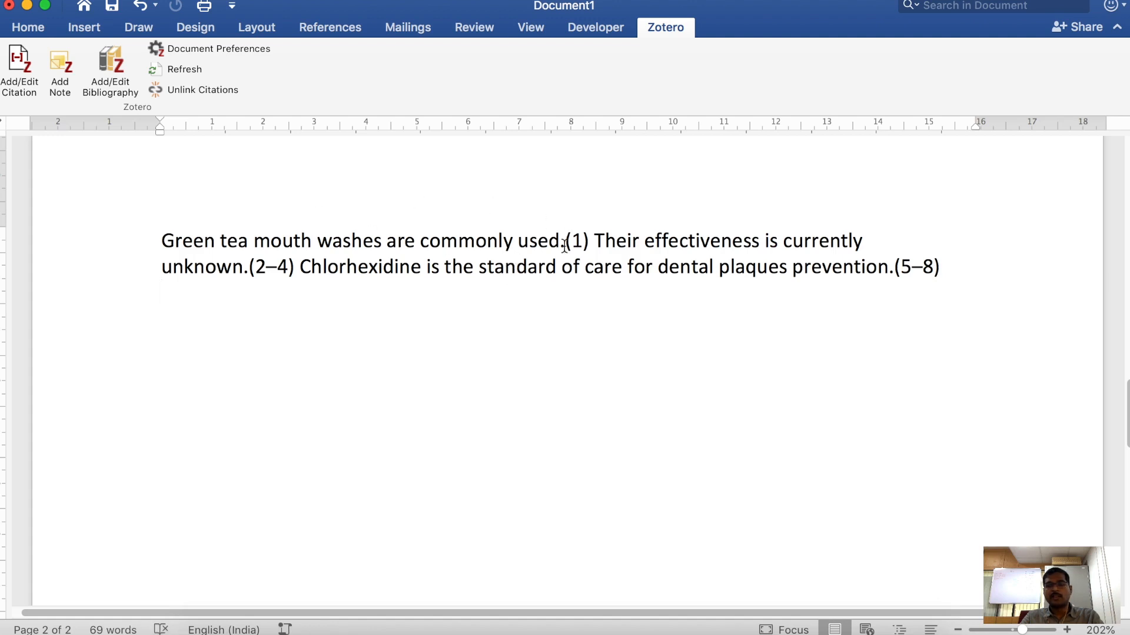
{"action": "scroll", "coordinate": [870, 279], "scroll_direction": "down", "scroll_amount": 1}
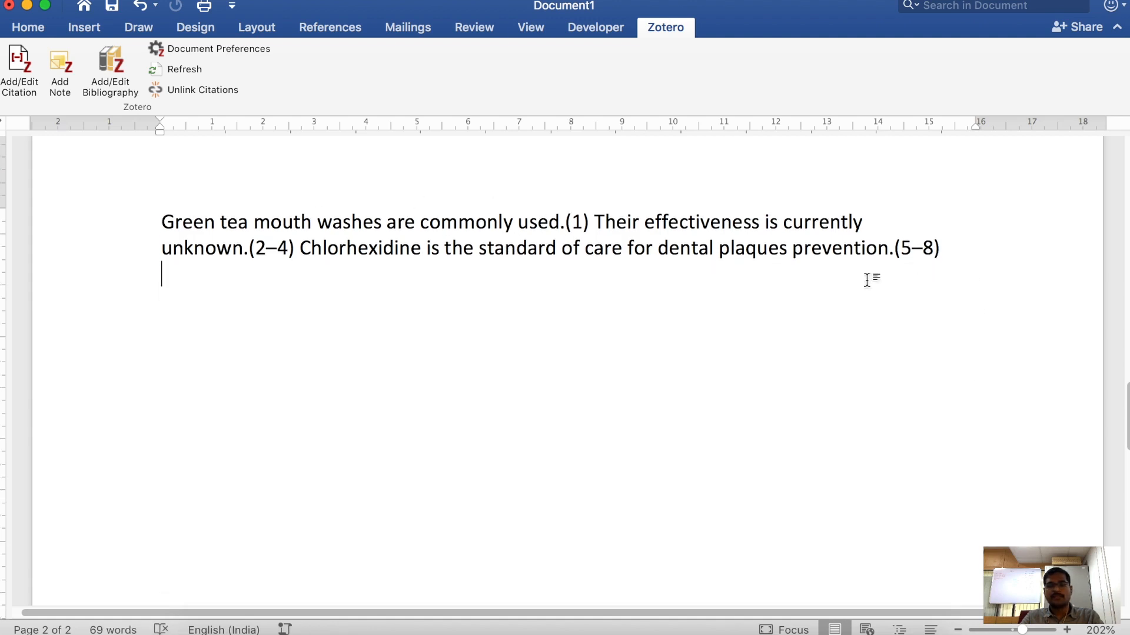
{"action": "key", "text": "Return"}
{"action": "key", "text": "Return"}
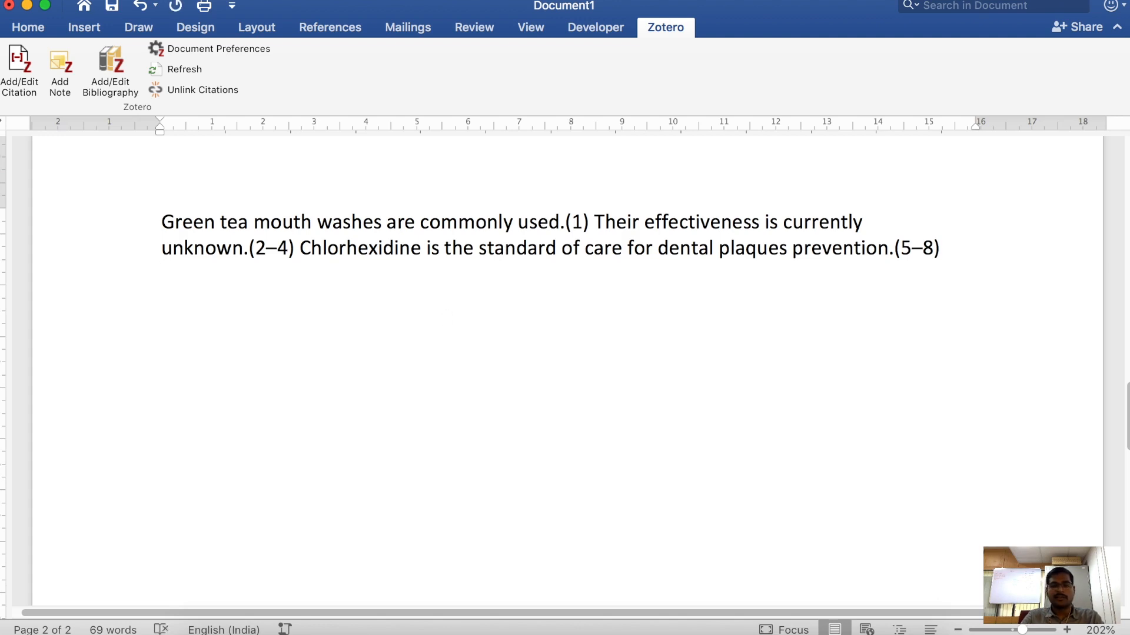
{"action": "type", "text": "REFERE"}
{"action": "key", "text": "Return"}
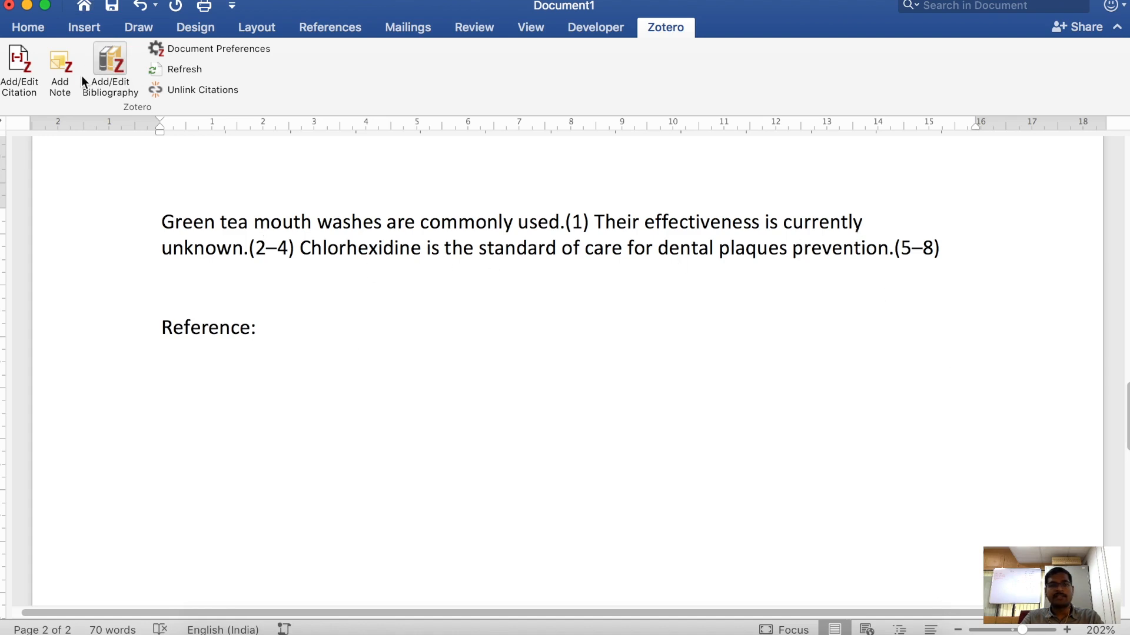
{"action": "left_click", "coordinate": [108, 69]}
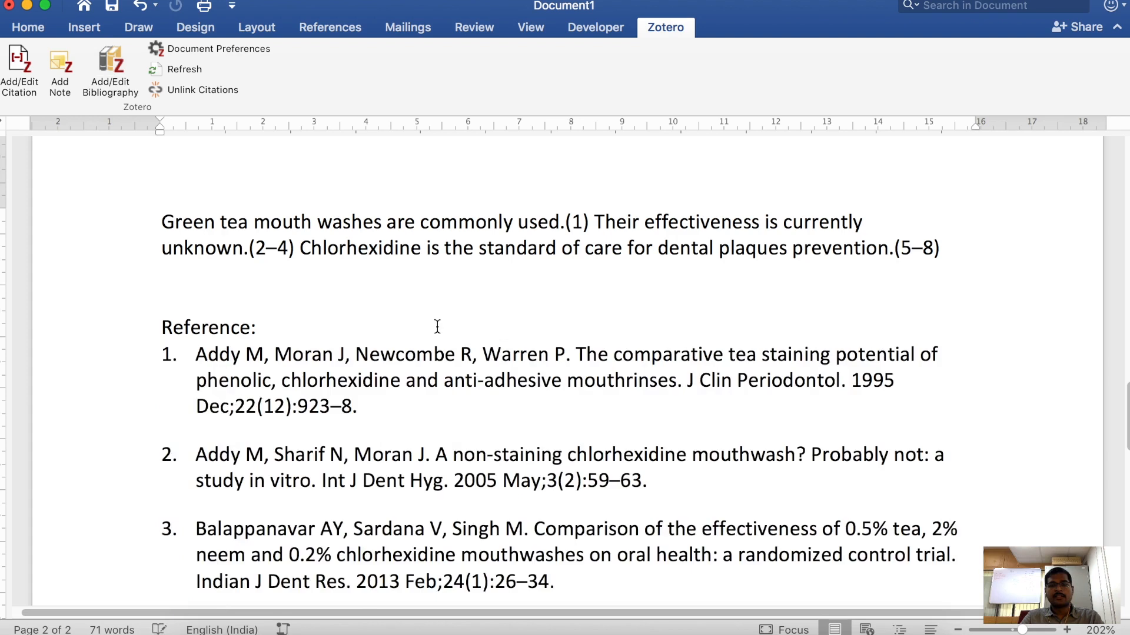
Step: Look through the bibliography entries and add a blank line between the "Reference:" heading and the first entry
{"action": "scroll", "coordinate": [437, 327], "scroll_direction": "down", "scroll_amount": 10}
{"action": "scroll", "coordinate": [379, 324], "scroll_direction": "up", "scroll_amount": 5}
{"action": "scroll", "coordinate": [381, 329], "scroll_direction": "up", "scroll_amount": 4}
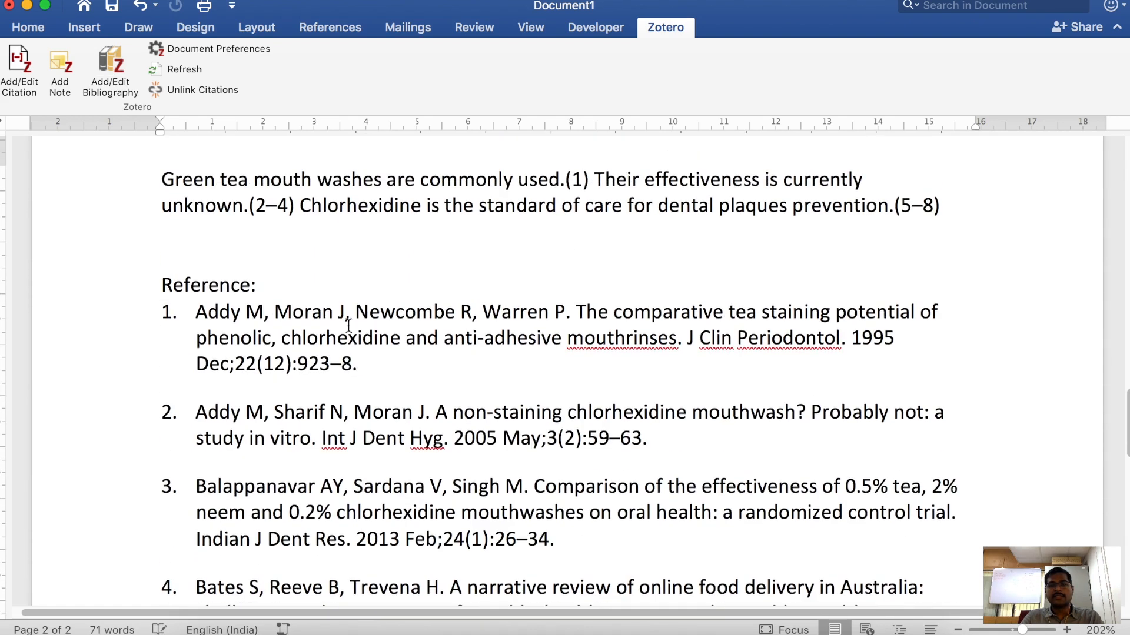
{"action": "scroll", "coordinate": [355, 315], "scroll_direction": "down", "scroll_amount": 5}
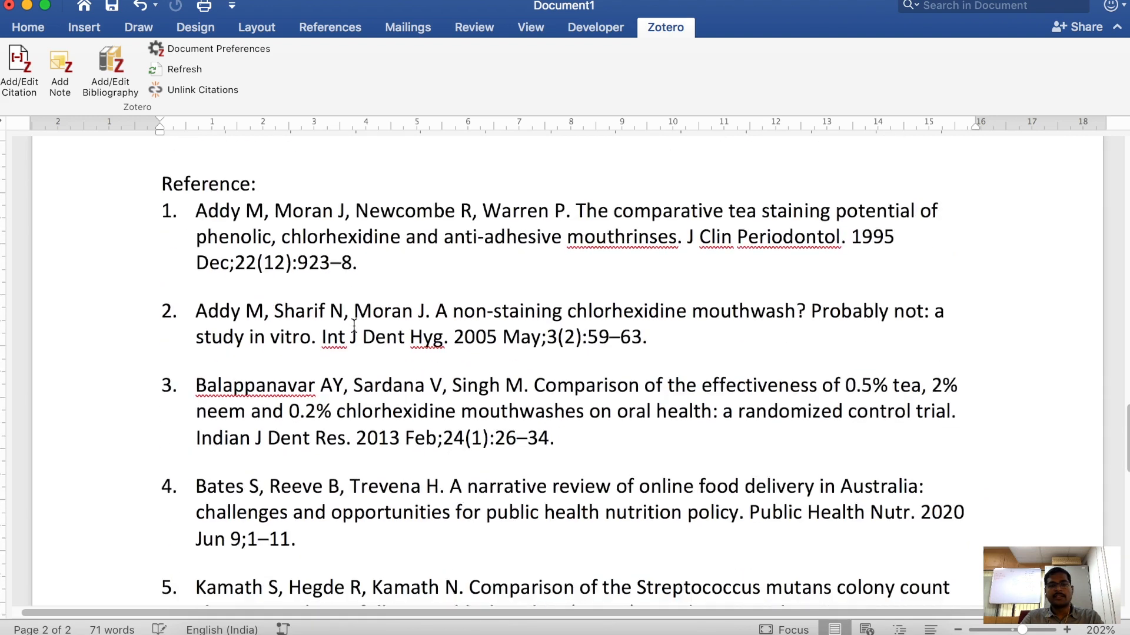
{"action": "scroll", "coordinate": [354, 325], "scroll_direction": "down", "scroll_amount": 3}
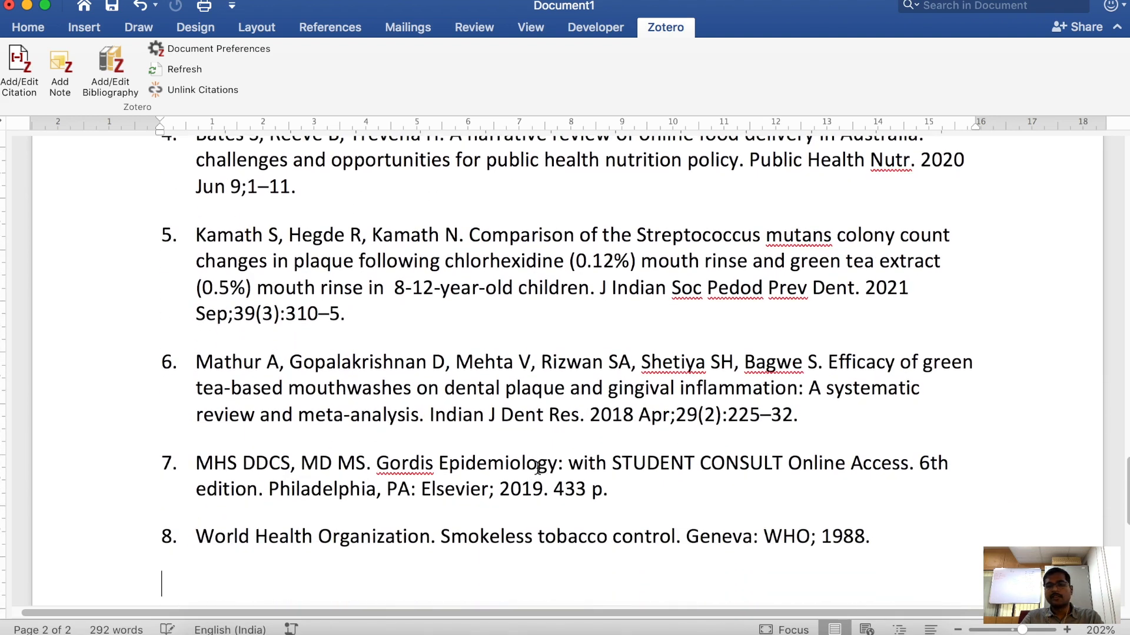
{"action": "scroll", "coordinate": [538, 467], "scroll_direction": "up", "scroll_amount": 5}
{"action": "left_click", "coordinate": [274, 196]}
{"action": "key", "text": "Return"}
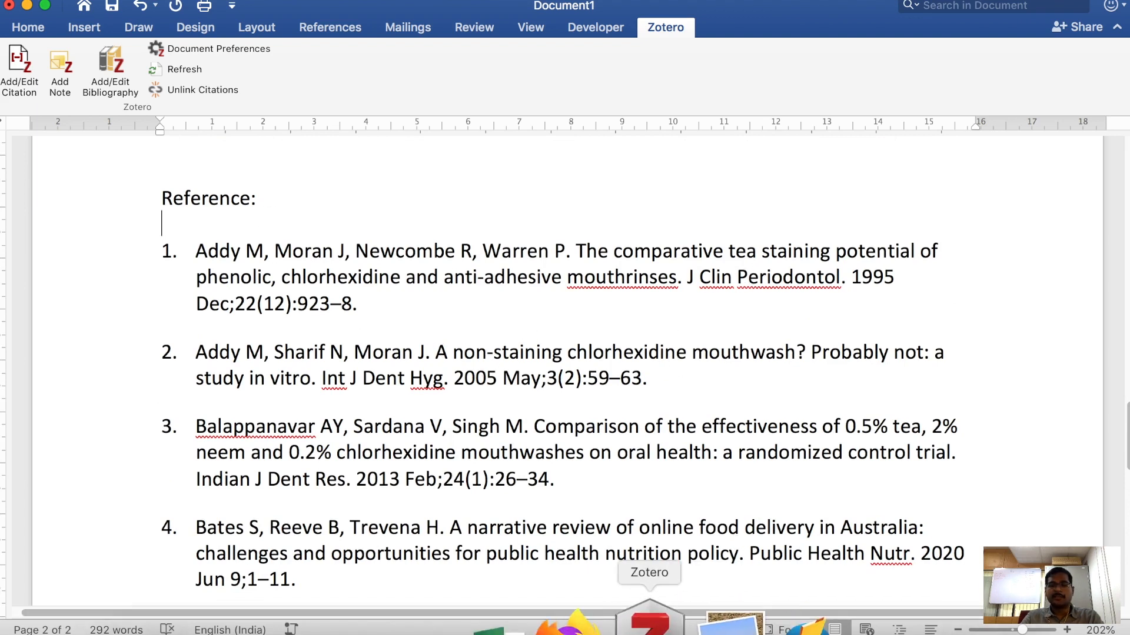
Step: Switch to Zotero and change "mouthrinses" to "mouth rinses" in the title of the comparative tea staining article
{"action": "left_click", "coordinate": [647, 618]}
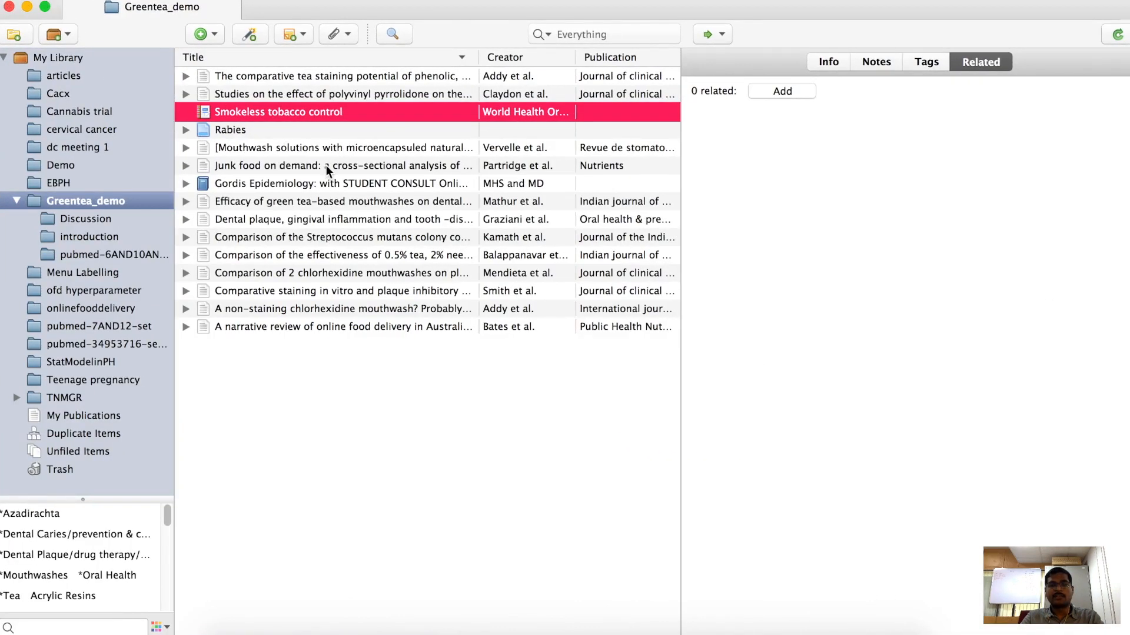
{"action": "left_click", "coordinate": [345, 166]}
{"action": "left_click", "coordinate": [377, 147]}
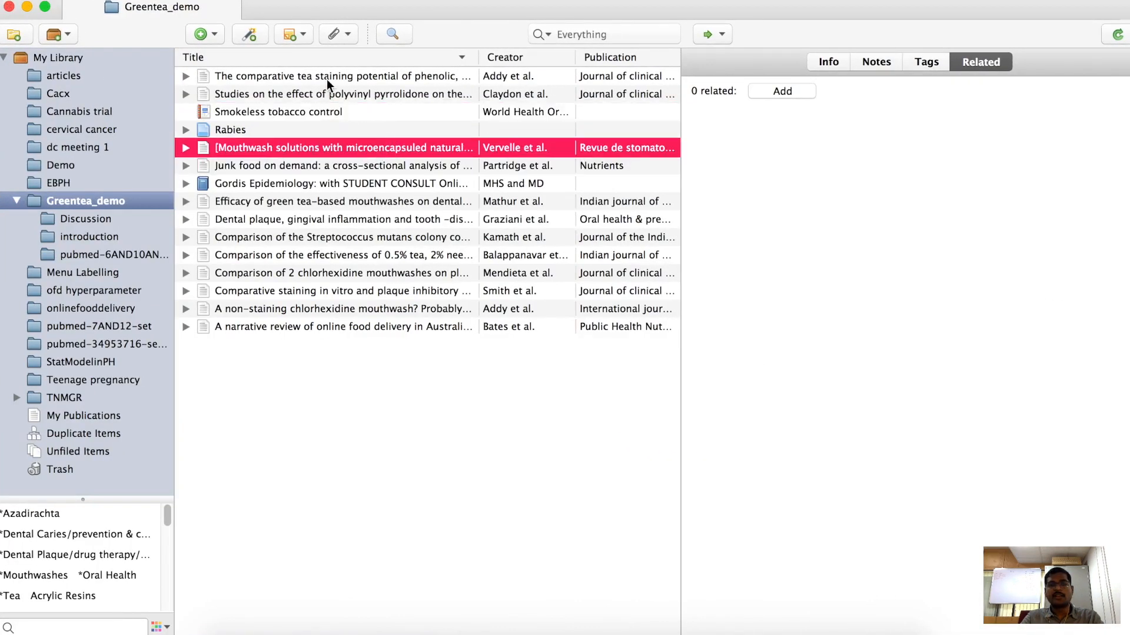
{"action": "left_click", "coordinate": [377, 78]}
{"action": "left_click", "coordinate": [824, 66]}
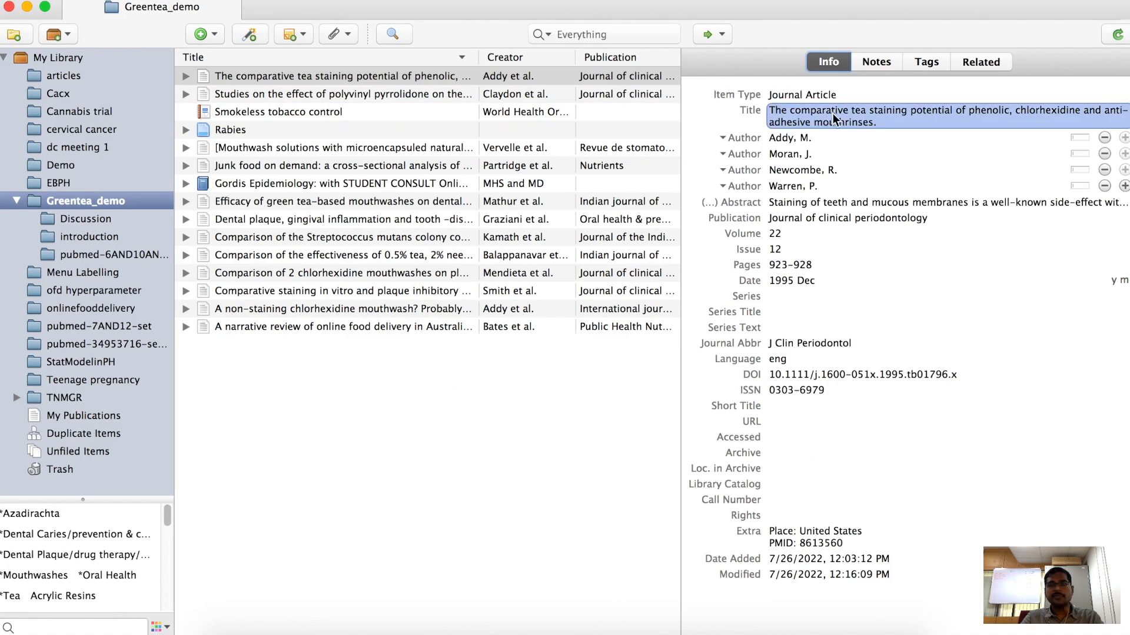
{"action": "left_click", "coordinate": [849, 121]}
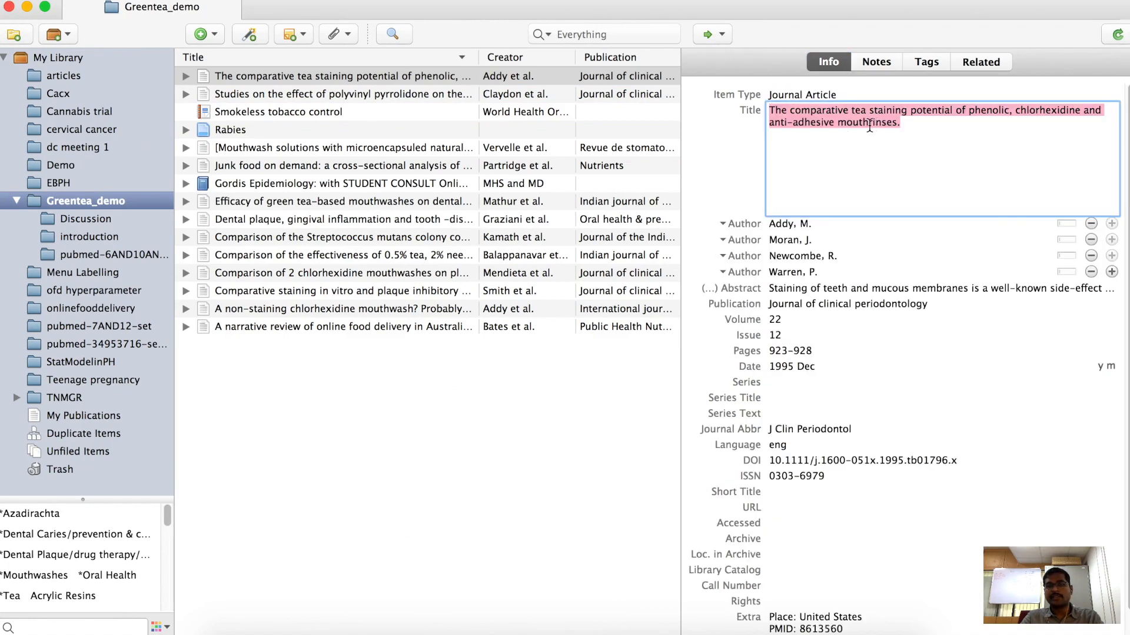
{"action": "left_click", "coordinate": [899, 159]}
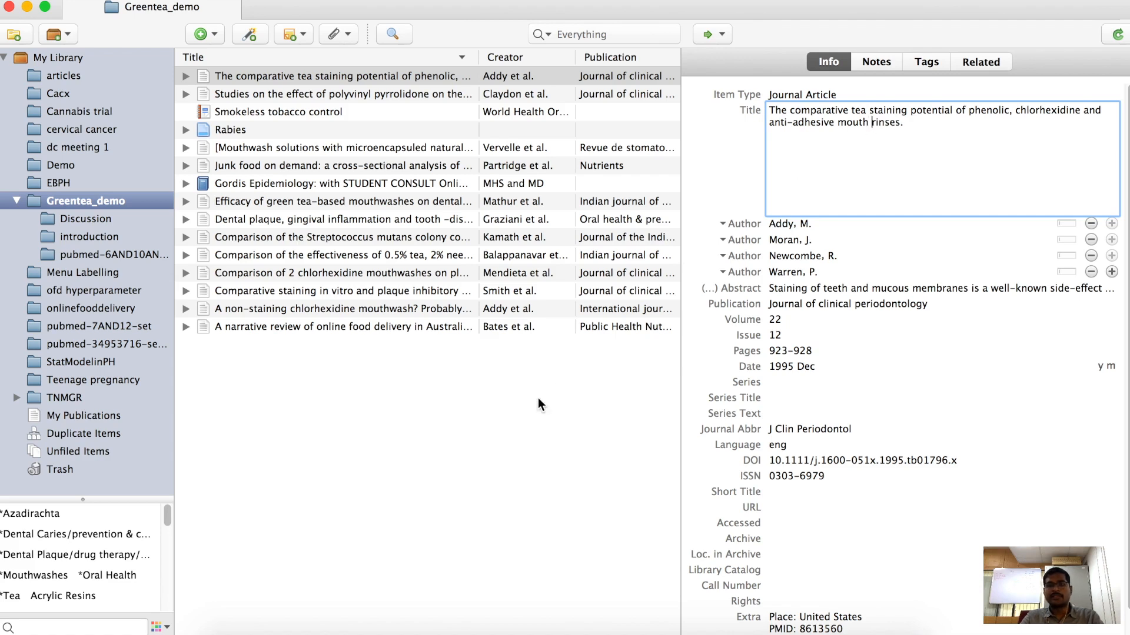
{"action": "left_click", "coordinate": [523, 407]}
Step: Return to Word and refresh the Zotero citations and bibliography to apply the edited article title
{"action": "key", "text": "super+Tab"}
{"action": "left_click", "coordinate": [182, 70]}
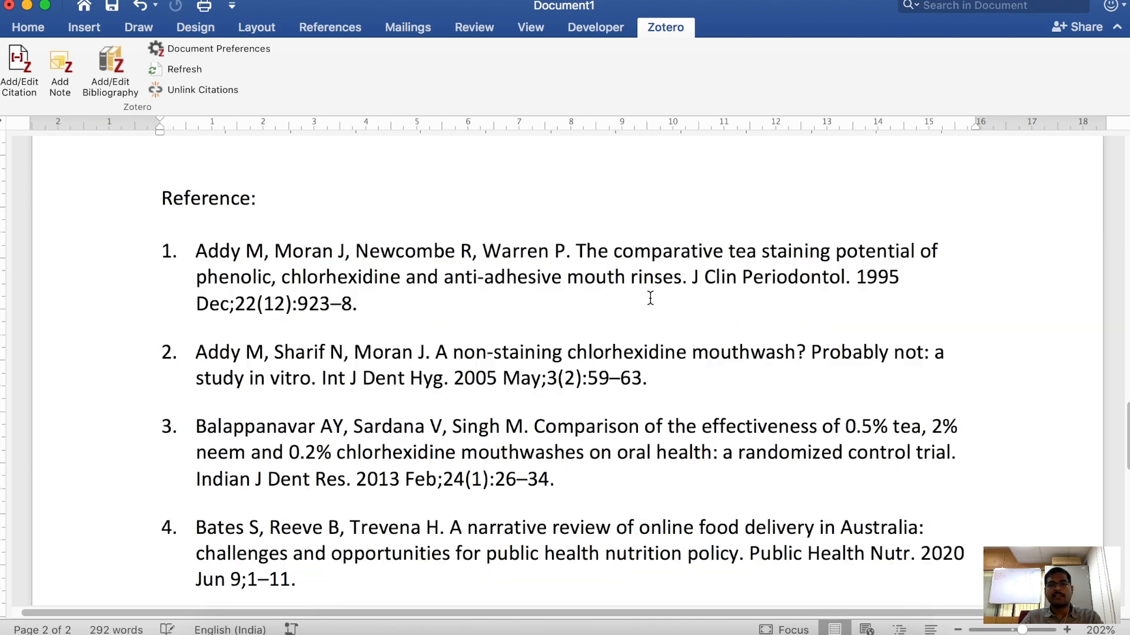
{"action": "left_click", "coordinate": [631, 276]}
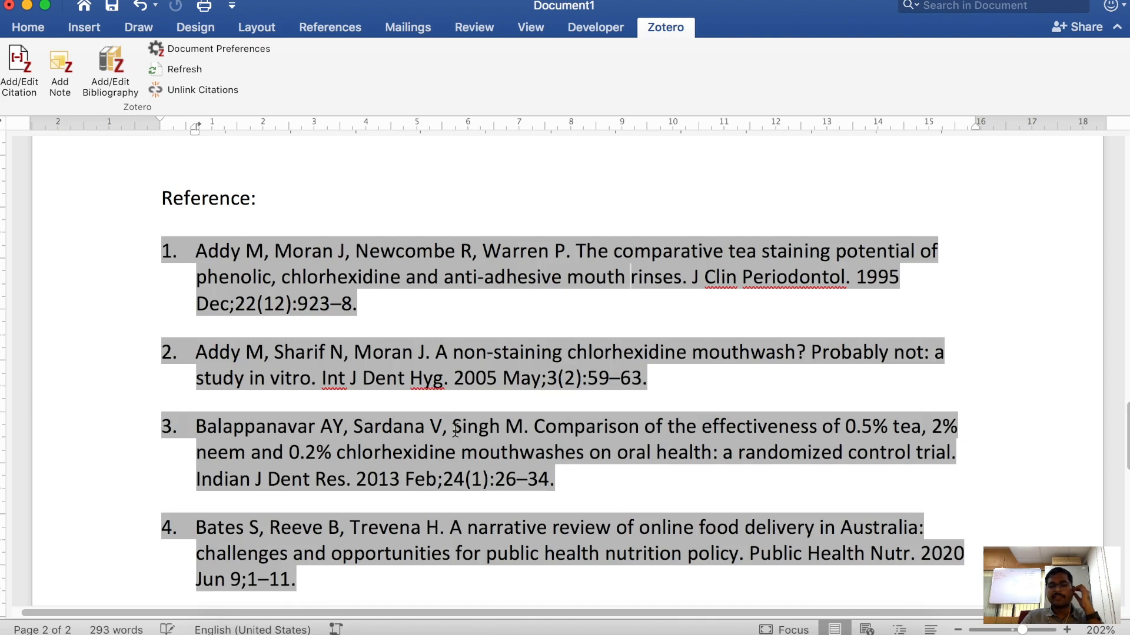
{"action": "scroll", "coordinate": [491, 383], "scroll_direction": "down", "scroll_amount": 3}
{"action": "scroll", "coordinate": [491, 381], "scroll_direction": "down", "scroll_amount": 2}
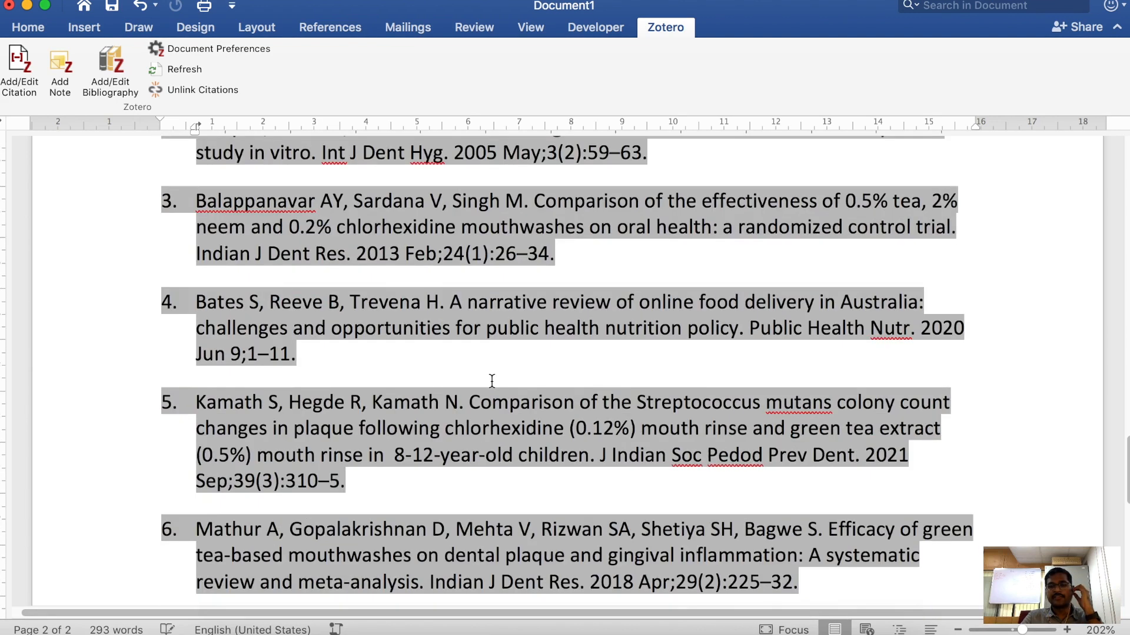
{"action": "scroll", "coordinate": [491, 382], "scroll_direction": "up", "scroll_amount": 5}
{"action": "key", "text": "super+Tab"}
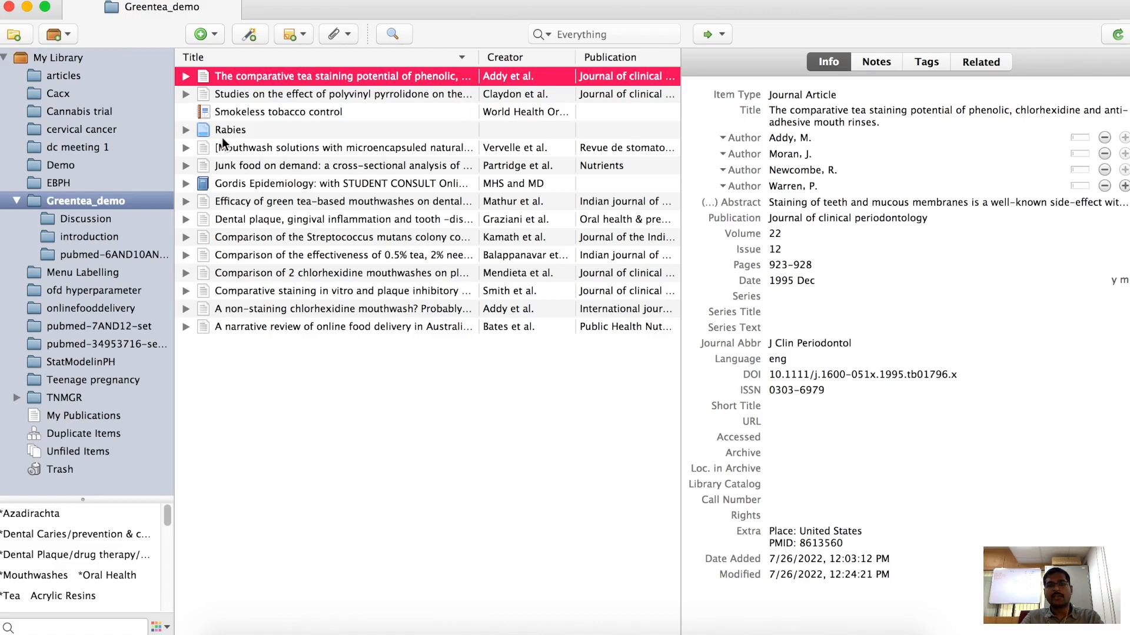
{"action": "key", "text": "super+Tab"}
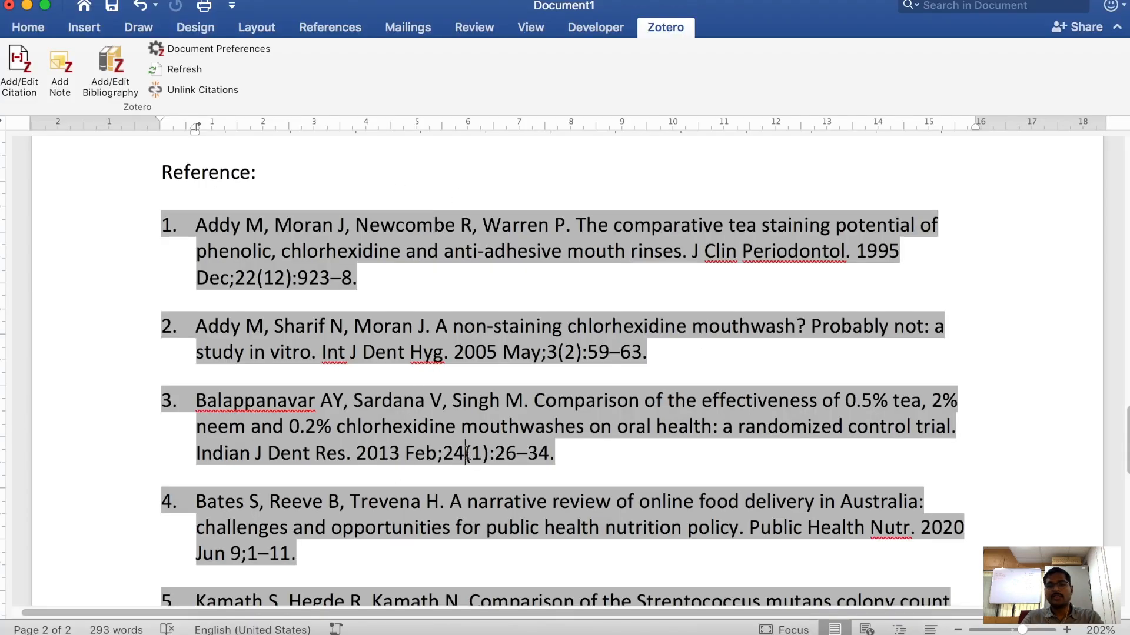
{"action": "scroll", "coordinate": [453, 482], "scroll_direction": "up", "scroll_amount": 3}
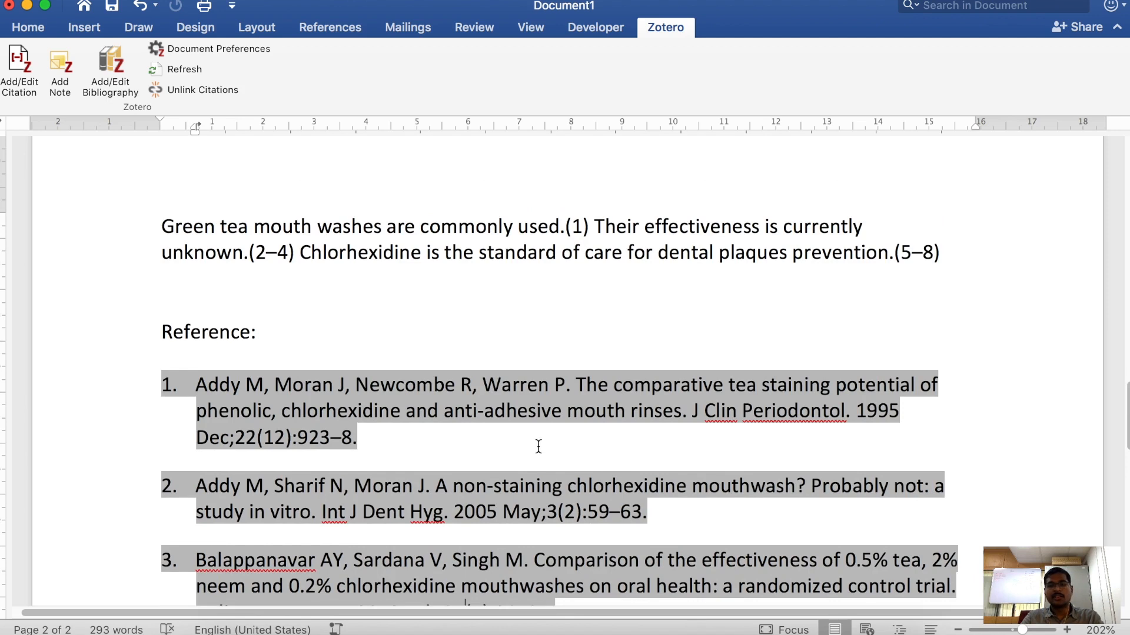
Step: Move the sentence "Green tea mouth washes are commonly used." with its citation to the end of the paragraph
{"action": "left_click", "coordinate": [249, 276]}
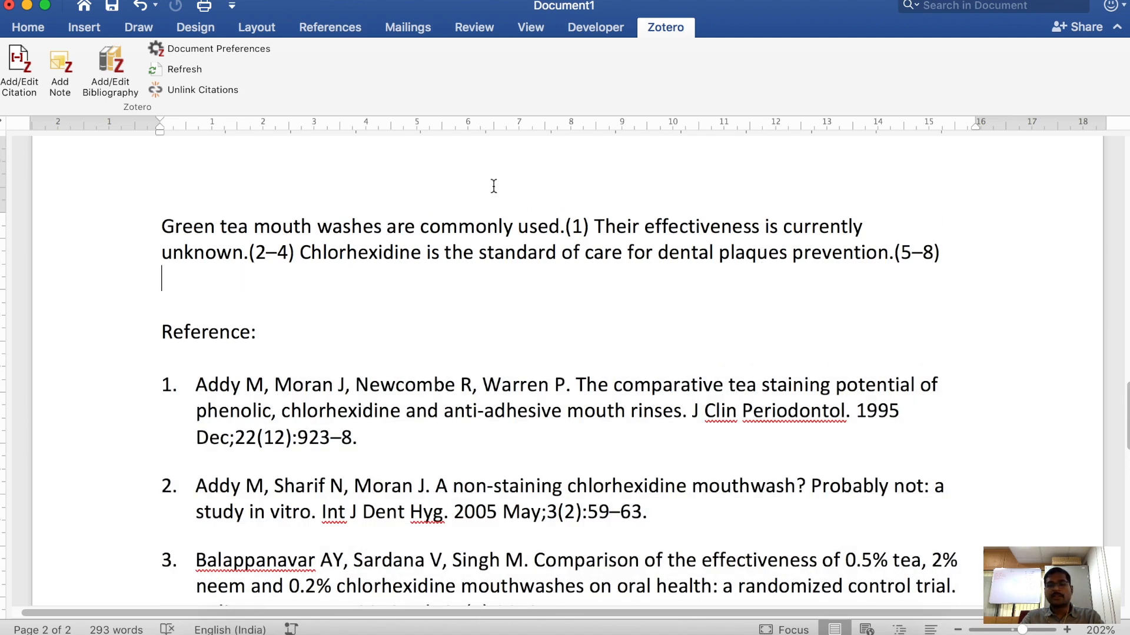
{"action": "left_click_drag", "start_coordinate": [600, 229], "coordinate": [501, 222]}
{"action": "left_click", "coordinate": [575, 212]}
{"action": "left_click_drag", "start_coordinate": [580, 222], "coordinate": [125, 178]}
{"action": "key", "text": "super+c"}
{"action": "key", "text": "BackSpace"}
{"action": "key", "text": "super+v"}
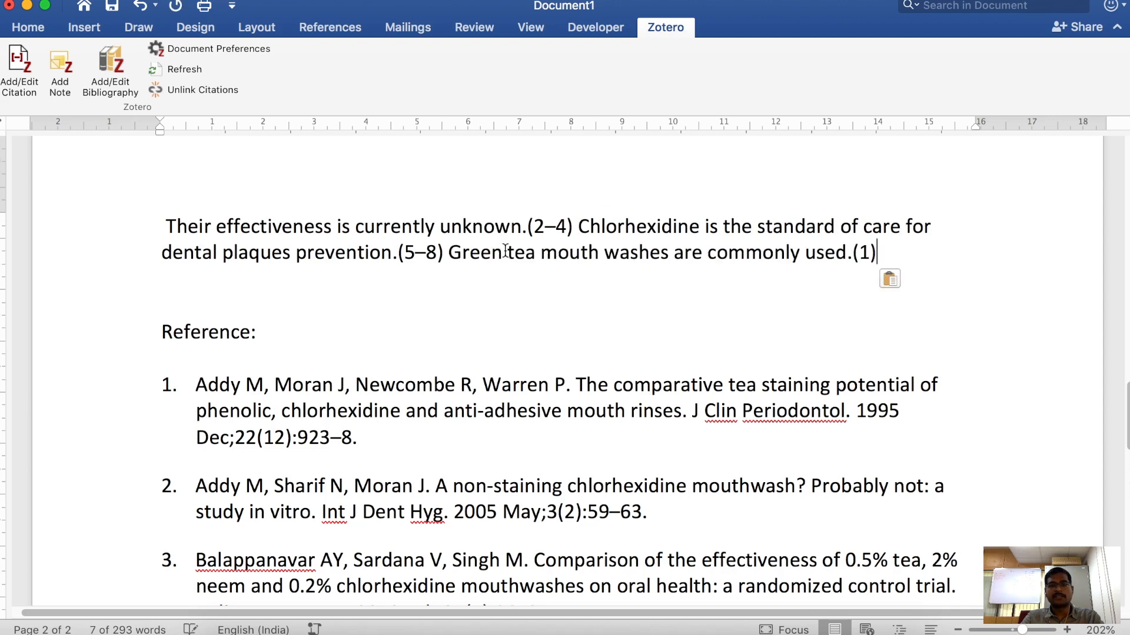
Step: Move the sentence "Chlorhexidine is the standard of care for dental plaques prevention." with its citation to the start of the paragraph
{"action": "left_click_drag", "start_coordinate": [443, 251], "coordinate": [584, 224]}
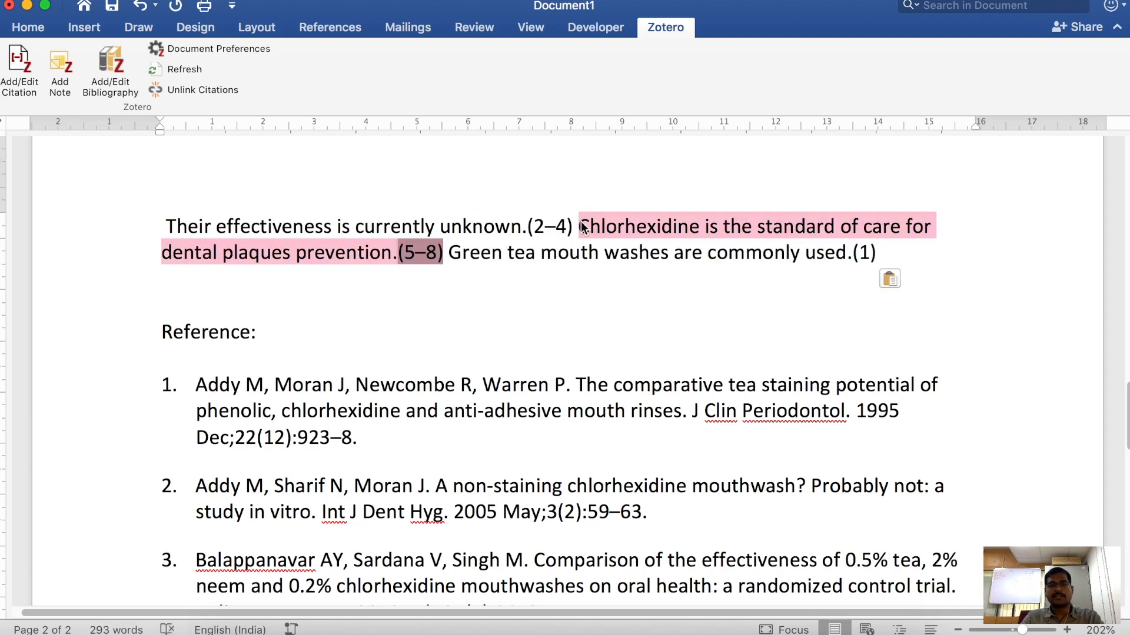
{"action": "key", "text": "super+x"}
{"action": "left_click", "coordinate": [161, 222]}
{"action": "key", "text": "super+v"}
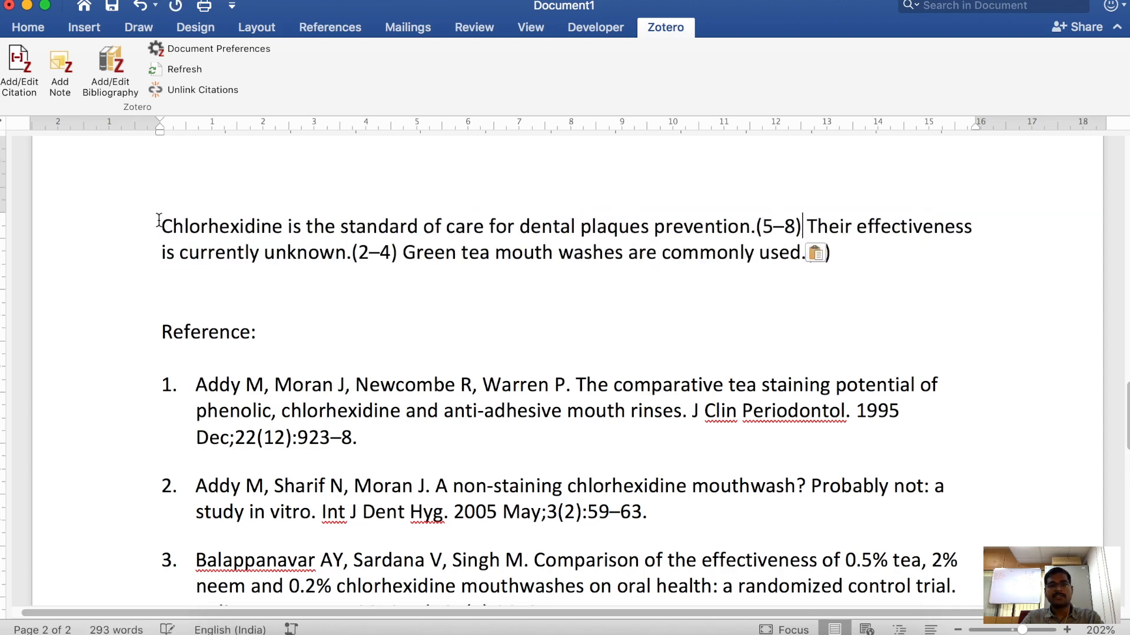
{"action": "left_click", "coordinate": [840, 294]}
{"action": "left_click", "coordinate": [746, 253]}
{"action": "left_click", "coordinate": [763, 227]}
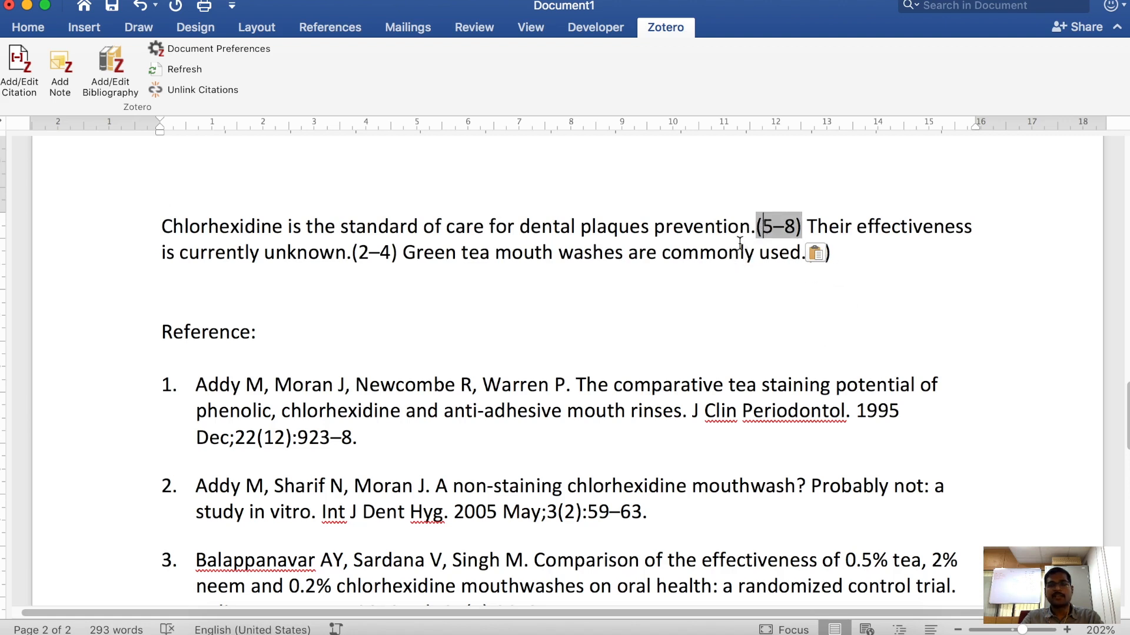
Step: Refresh the Zotero citations and bibliography to renumber them for the new sentence order
{"action": "left_click", "coordinate": [837, 251]}
{"action": "left_click", "coordinate": [793, 271]}
{"action": "left_click", "coordinate": [843, 264]}
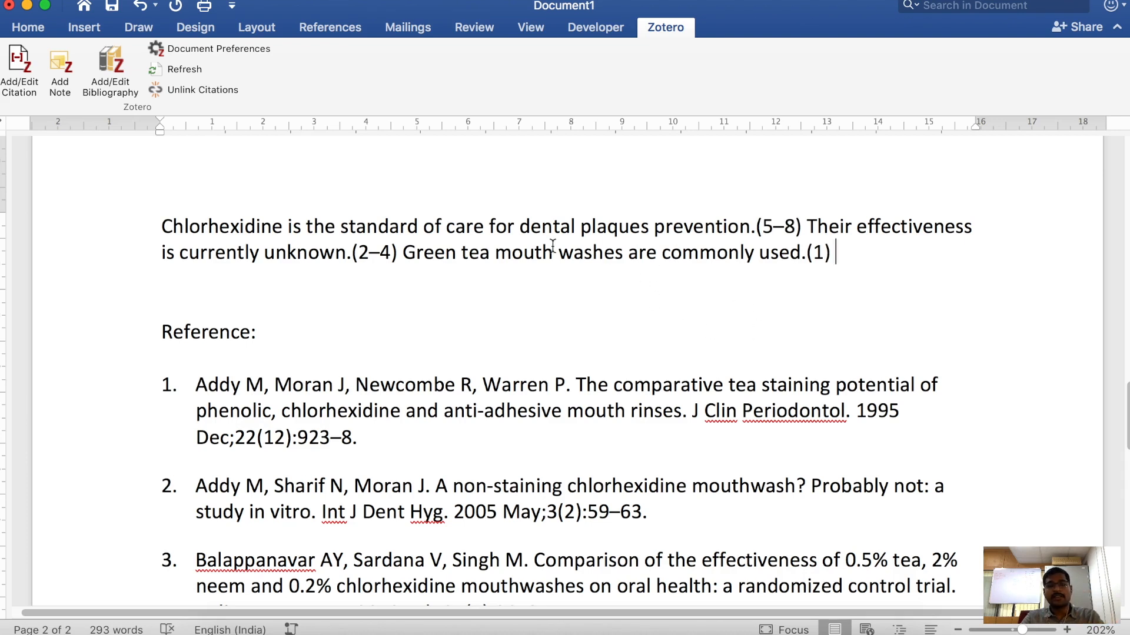
{"action": "left_click", "coordinate": [182, 73]}
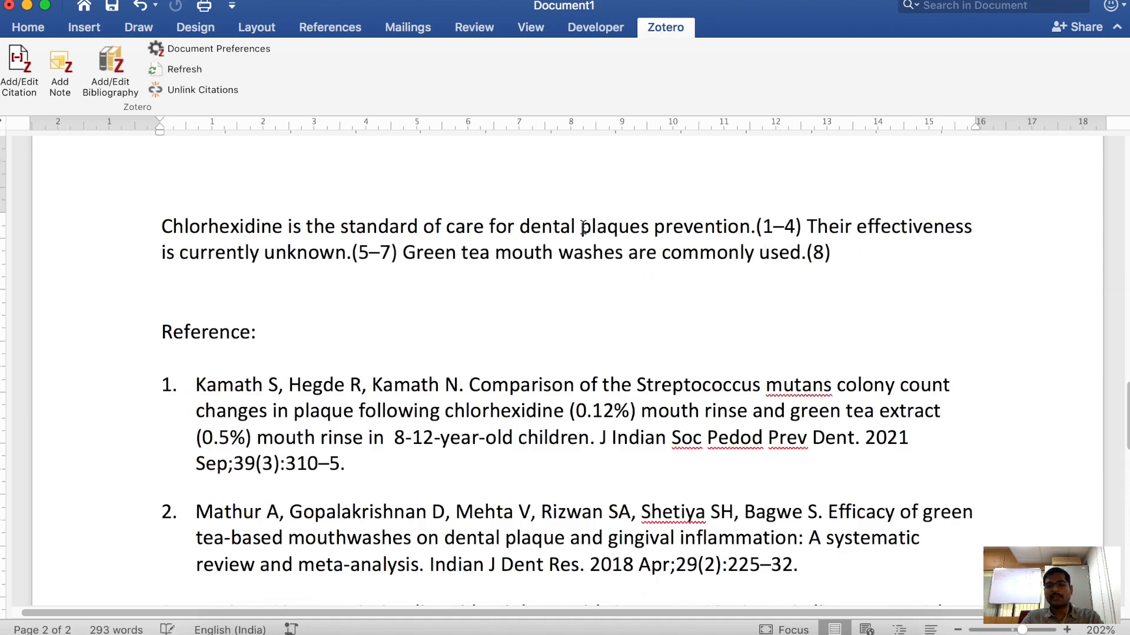
Step: Compare the renumbered in-text citations with the order of the entries in the reference list
{"action": "left_click", "coordinate": [760, 226]}
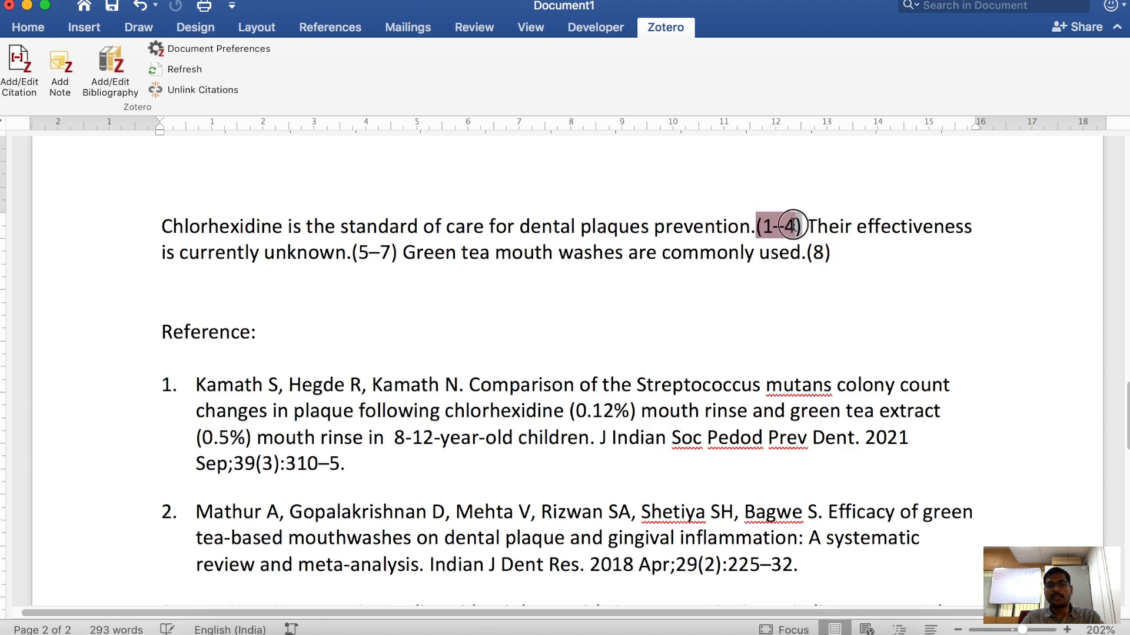
{"action": "left_click_drag", "start_coordinate": [836, 261], "coordinate": [166, 259]}
{"action": "left_click", "coordinate": [223, 359]}
{"action": "scroll", "coordinate": [221, 365], "scroll_direction": "down", "scroll_amount": 5}
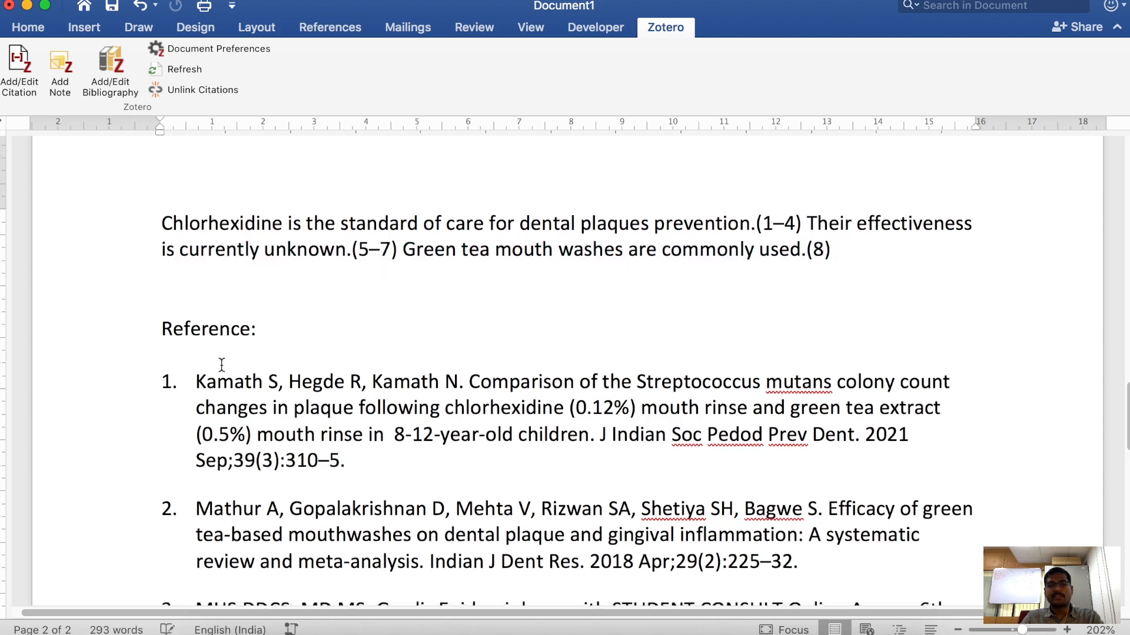
{"action": "left_click_drag", "start_coordinate": [129, 207], "coordinate": [195, 496]}
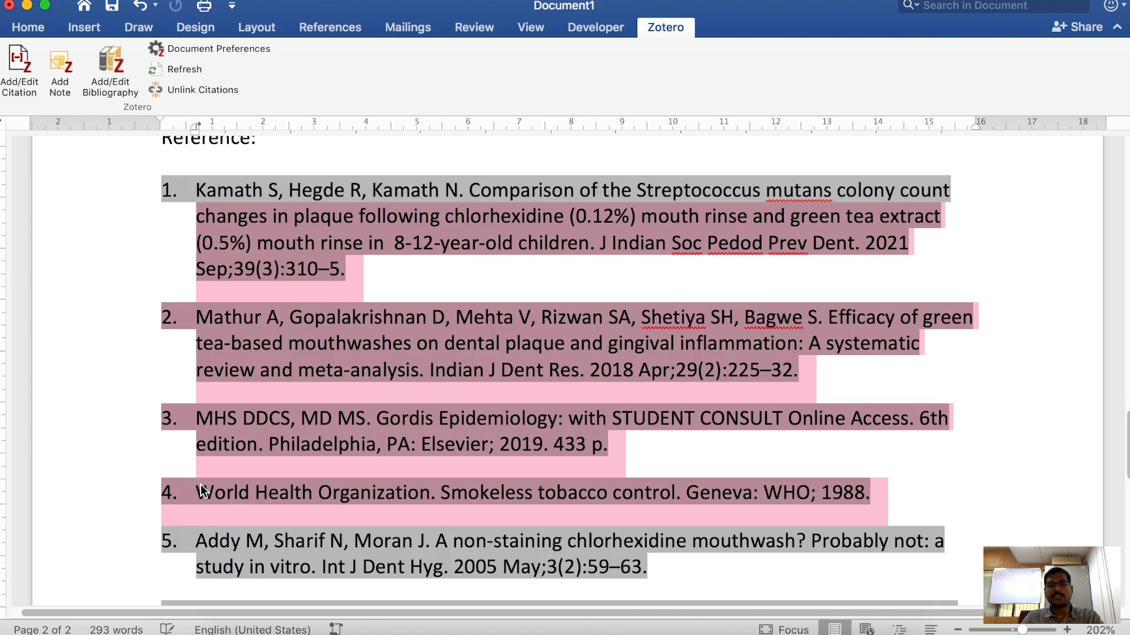
{"action": "scroll", "coordinate": [202, 482], "scroll_direction": "down", "scroll_amount": 5}
{"action": "scroll", "coordinate": [202, 480], "scroll_direction": "down", "scroll_amount": 3}
{"action": "scroll", "coordinate": [201, 478], "scroll_direction": "up", "scroll_amount": 10}
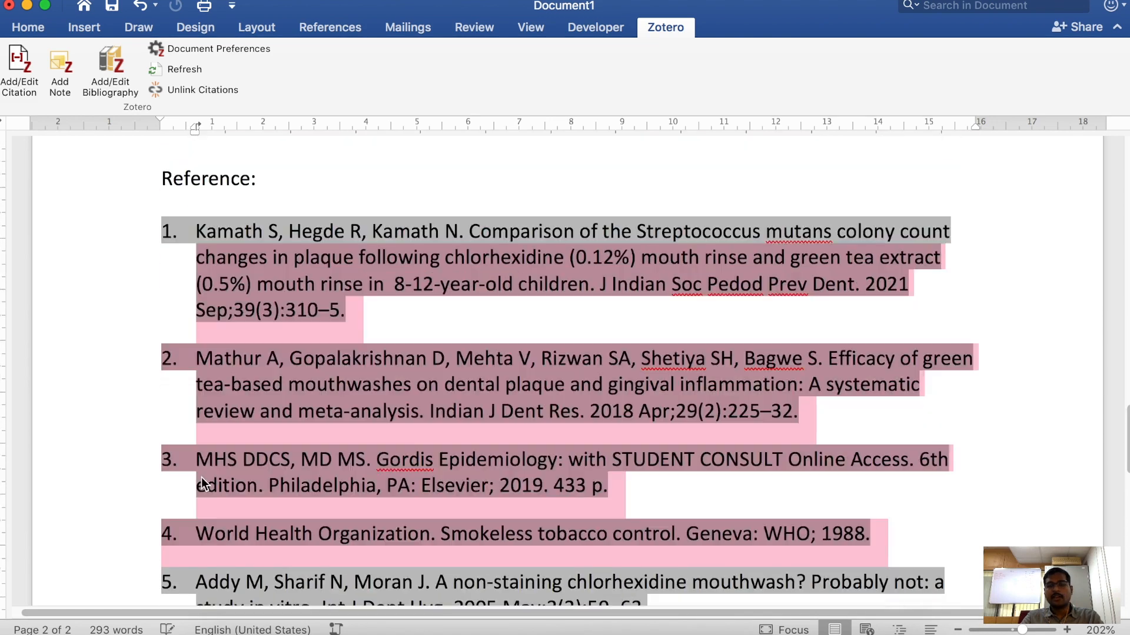
{"action": "left_click", "coordinate": [356, 474]}
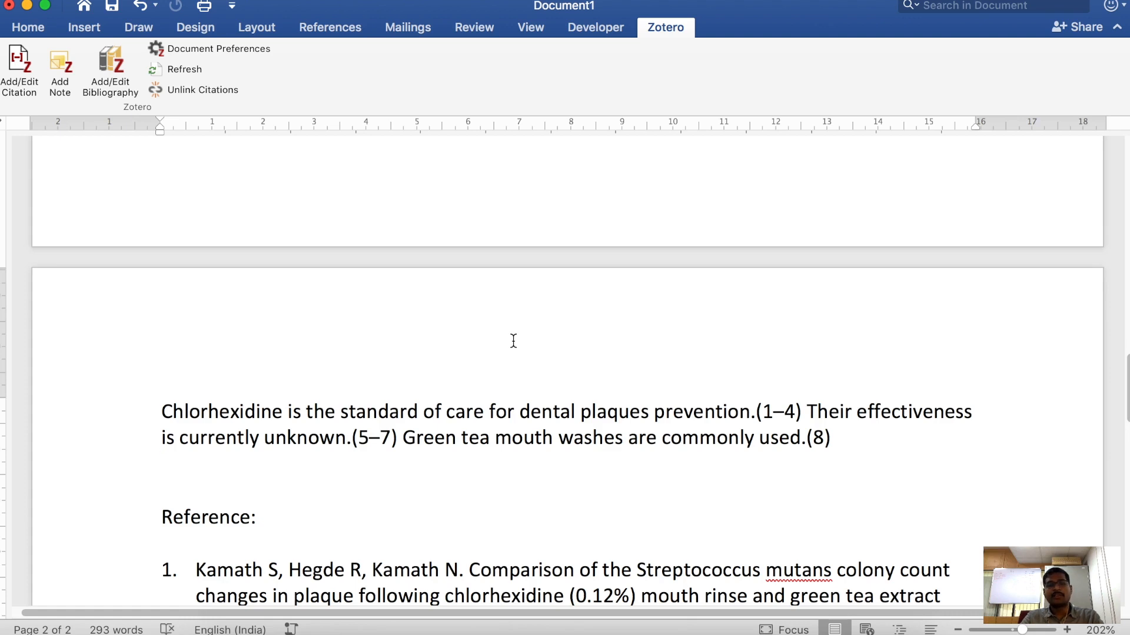
Step: Change the document's Zotero citation style to Elsevier - Harvard (with titles)
{"action": "key", "text": "super+s"}
{"action": "left_click", "coordinate": [790, 622]}
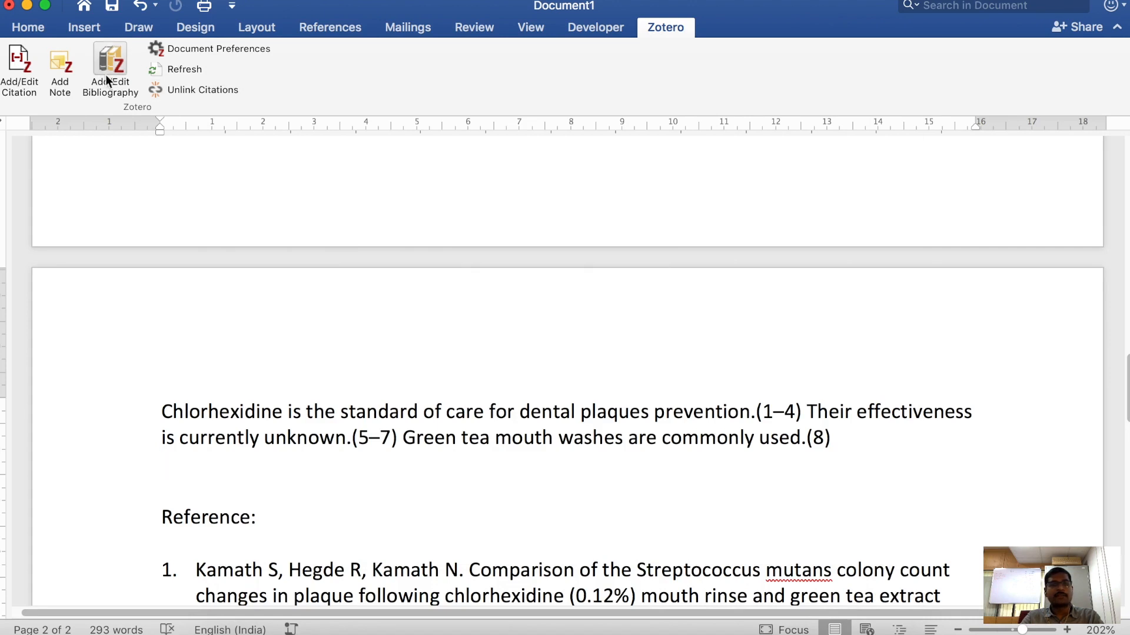
{"action": "left_click", "coordinate": [229, 52]}
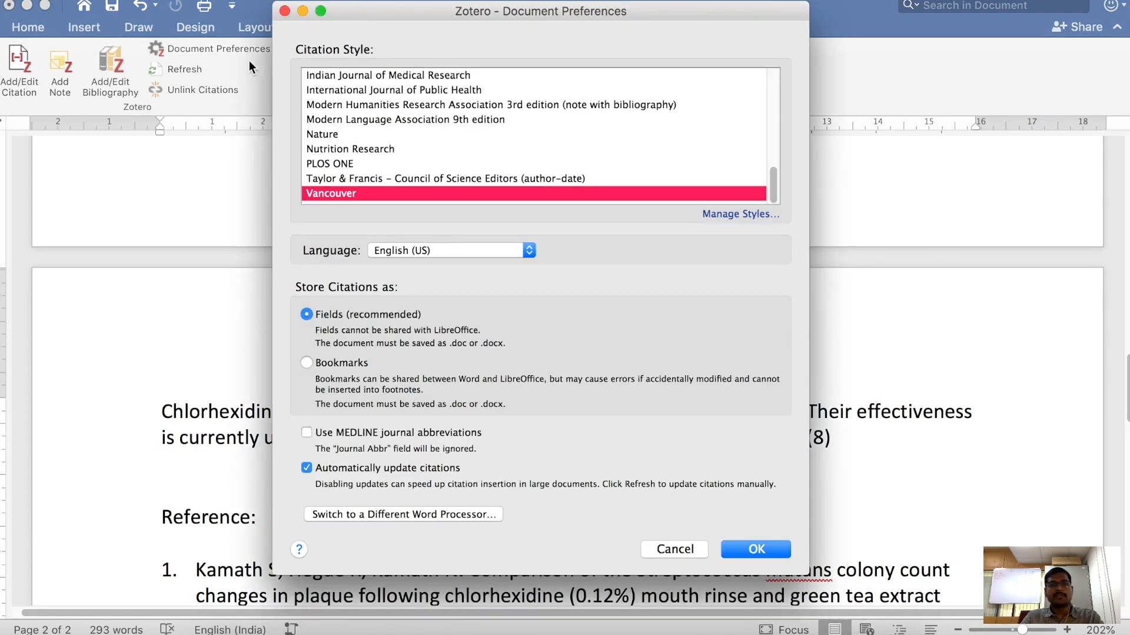
{"action": "left_click_drag", "start_coordinate": [636, 19], "coordinate": [652, 27]}
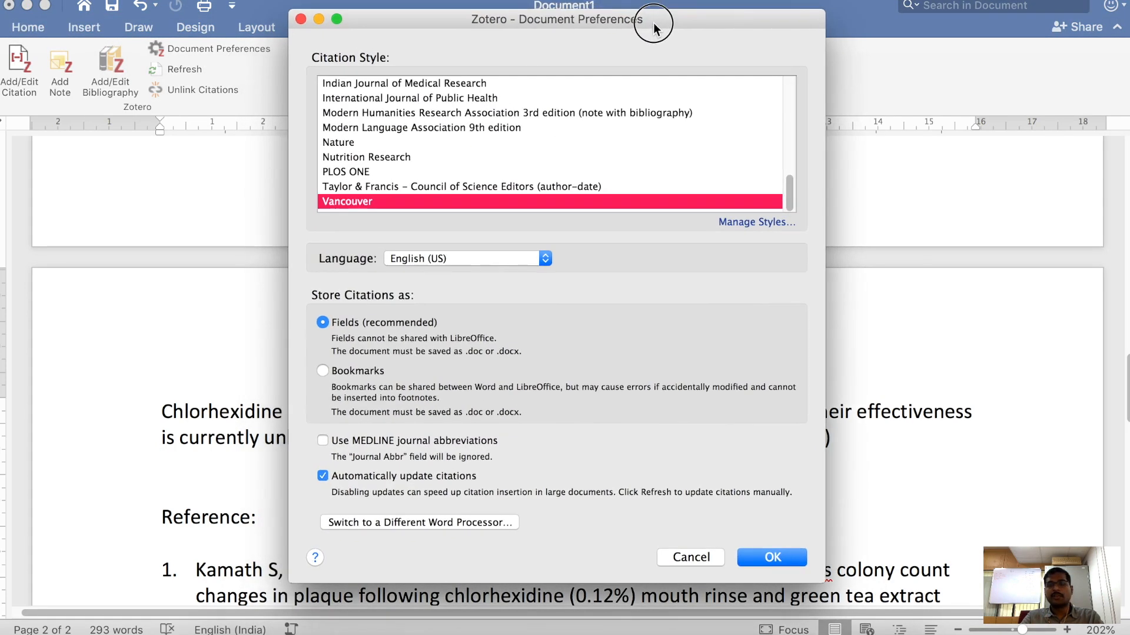
{"action": "left_click_drag", "start_coordinate": [790, 194], "coordinate": [790, 158]}
{"action": "left_click", "coordinate": [477, 143]}
{"action": "left_click", "coordinate": [782, 558]}
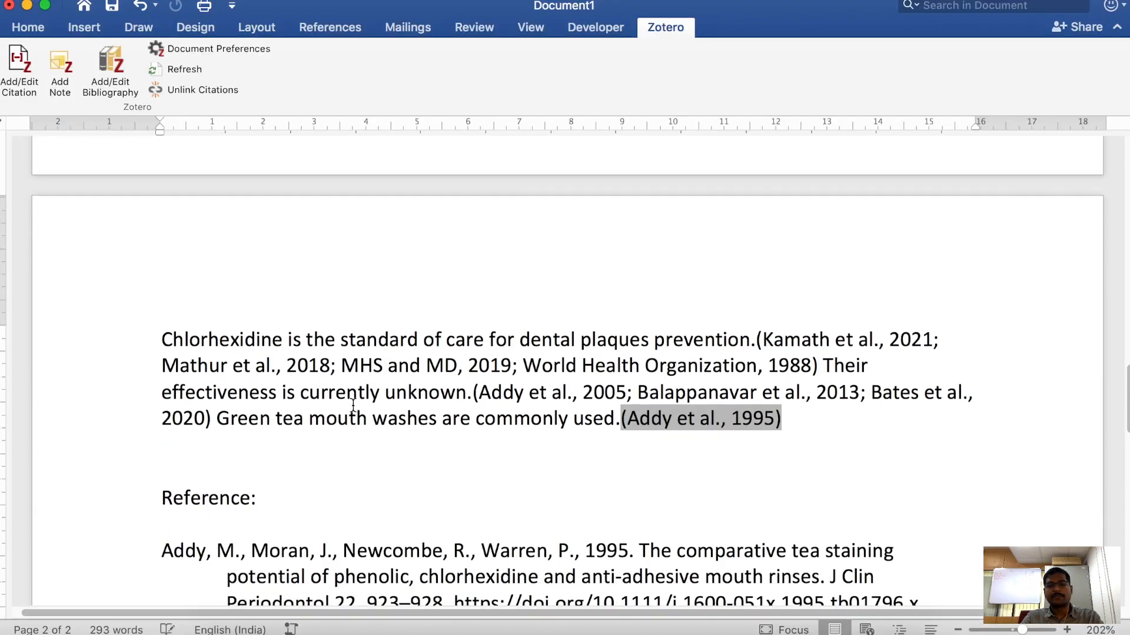
Step: Examine the author-date citations in the paragraph and the reformatted entries in the reference list
{"action": "scroll", "coordinate": [335, 394], "scroll_direction": "down", "scroll_amount": 1}
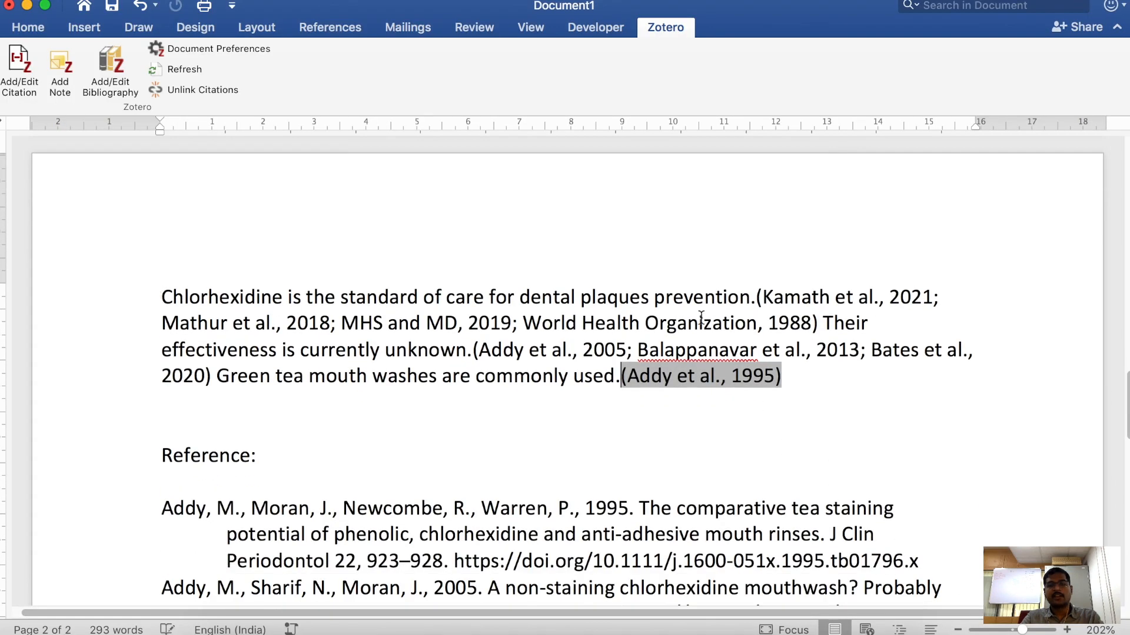
{"action": "left_click_drag", "start_coordinate": [744, 302], "coordinate": [840, 395]}
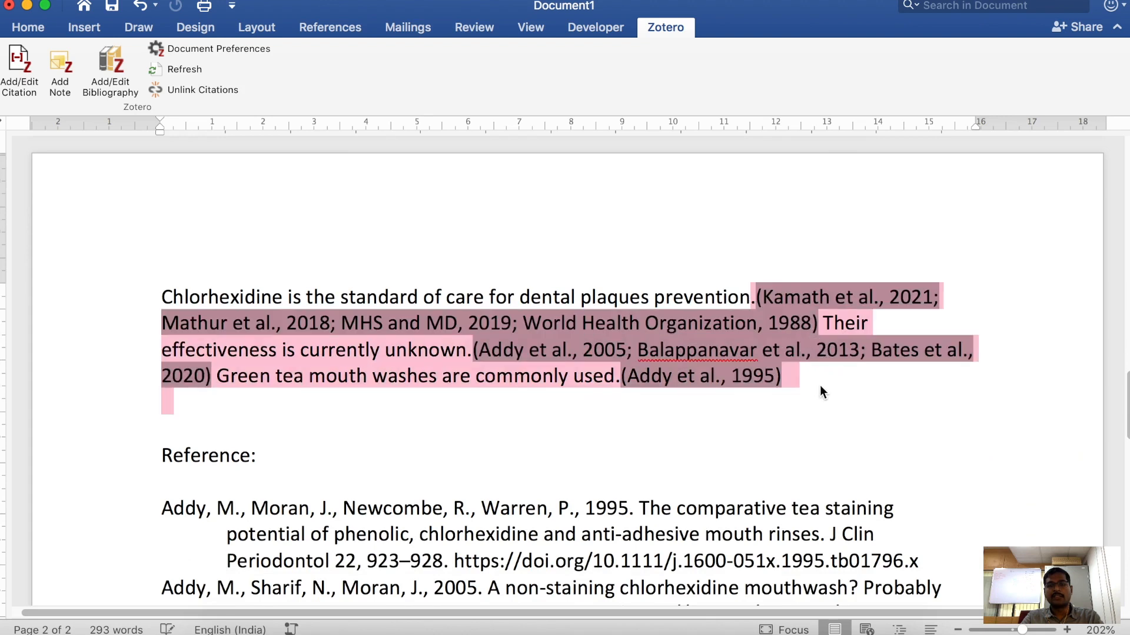
{"action": "left_click", "coordinate": [824, 381]}
{"action": "scroll", "coordinate": [791, 279], "scroll_direction": "down", "scroll_amount": 2}
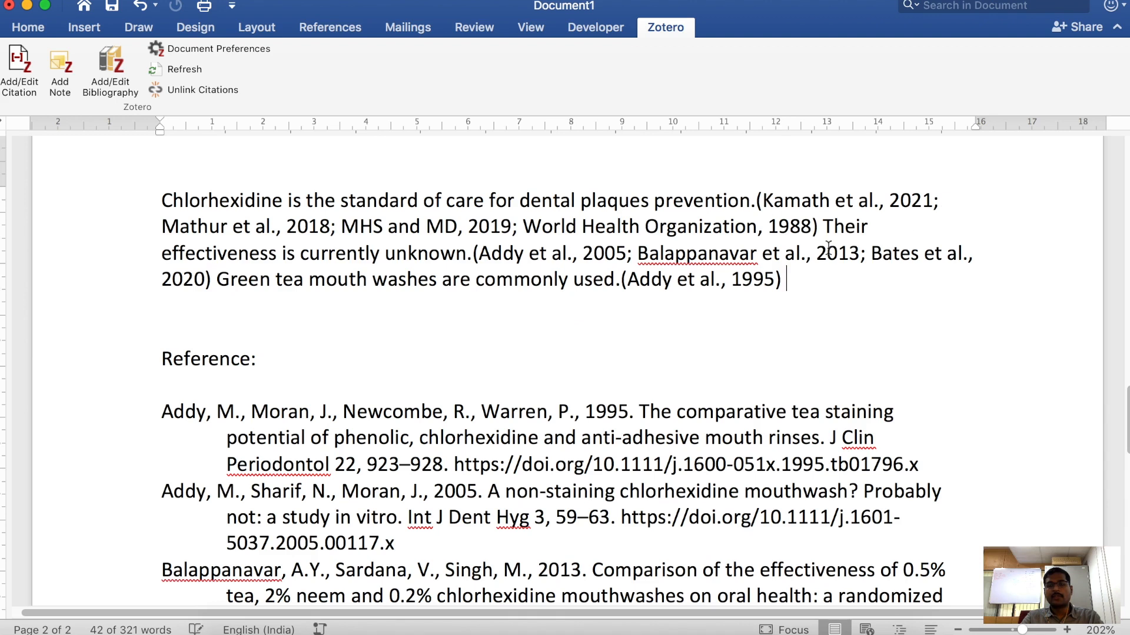
{"action": "scroll", "coordinate": [141, 283], "scroll_direction": "down", "scroll_amount": 4}
{"action": "left_click_drag", "start_coordinate": [116, 231], "coordinate": [177, 585]}
{"action": "left_click", "coordinate": [247, 540]}
{"action": "scroll", "coordinate": [247, 540], "scroll_direction": "up", "scroll_amount": 8}
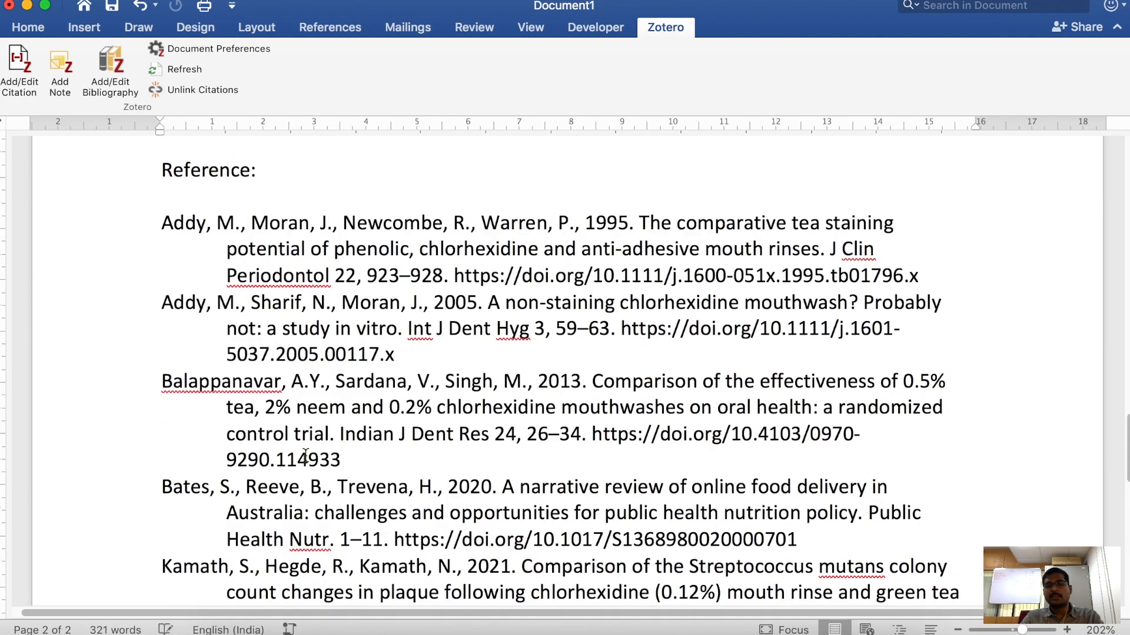
{"action": "scroll", "coordinate": [305, 456], "scroll_direction": "up", "scroll_amount": 3}
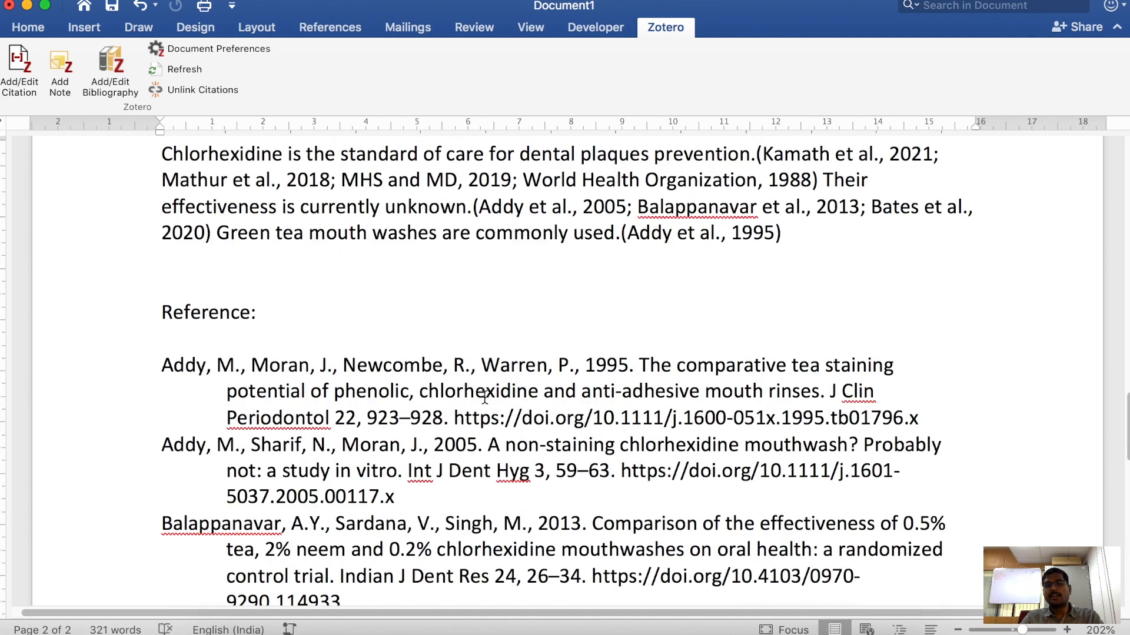
{"action": "scroll", "coordinate": [468, 391], "scroll_direction": "up", "scroll_amount": 1}
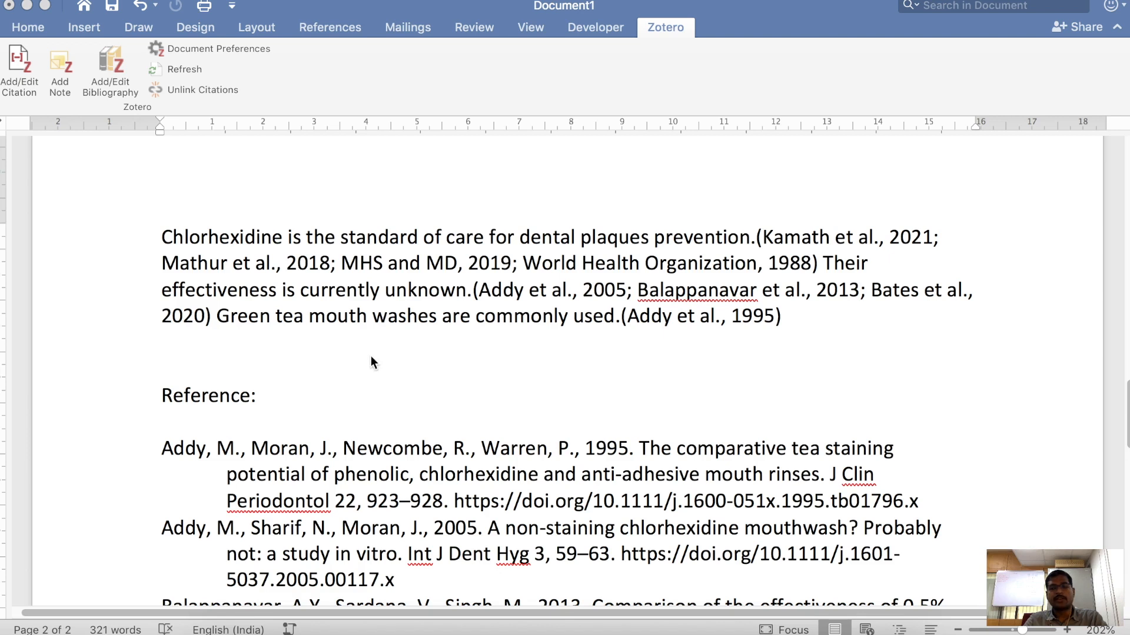
Step: Open the citation style manager from Zotero's document preferences and switch to Zotero to view it
{"action": "left_click", "coordinate": [309, 113]}
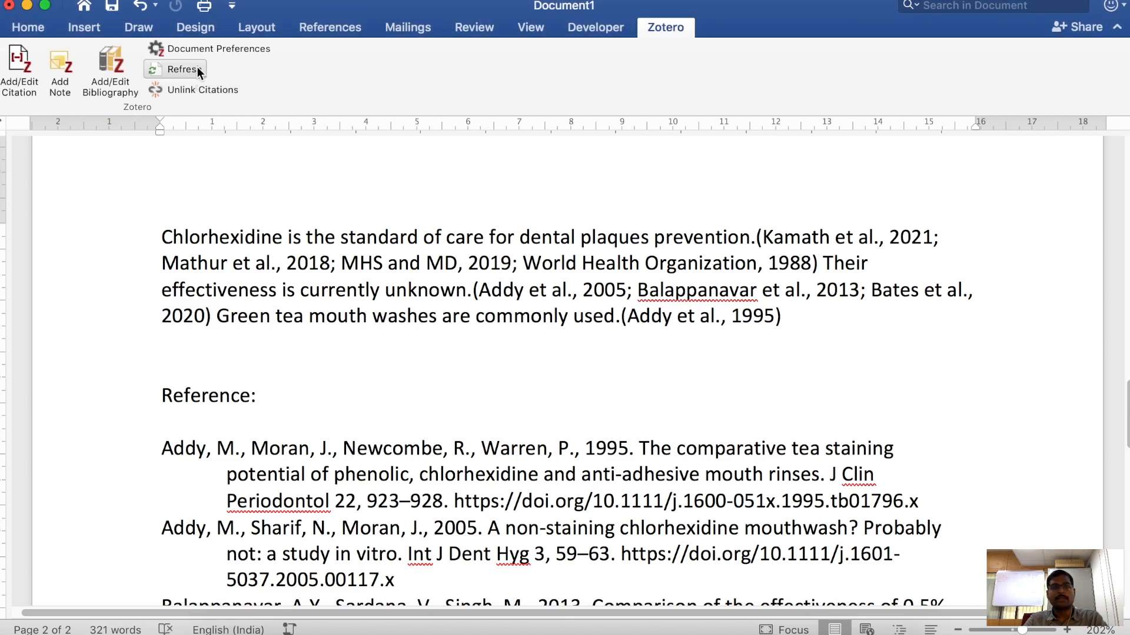
{"action": "left_click", "coordinate": [231, 52]}
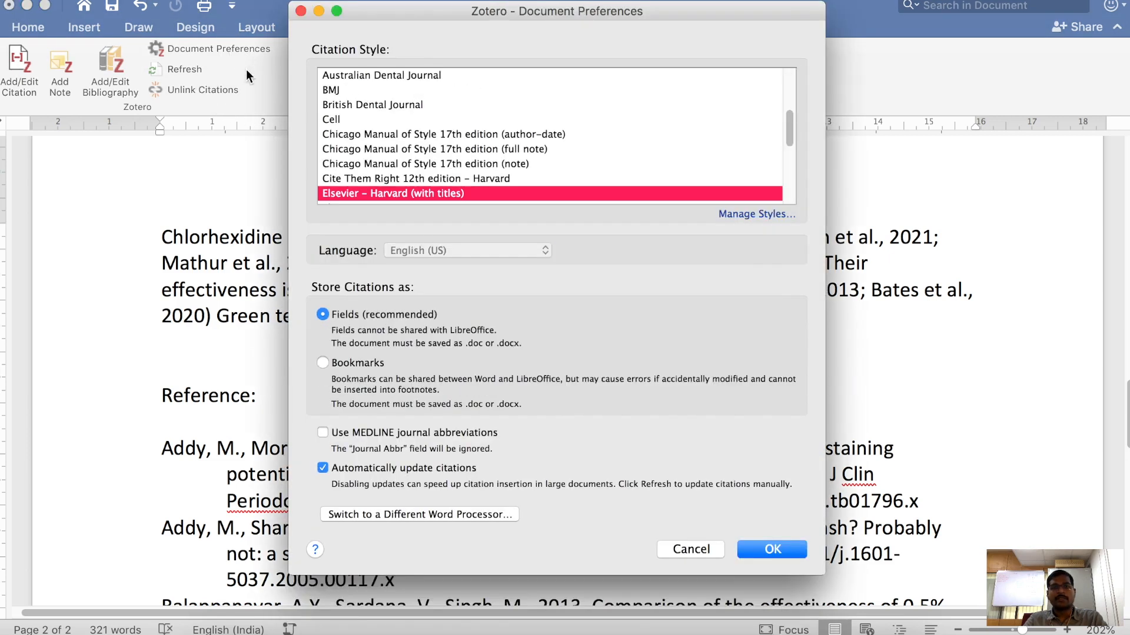
{"action": "left_click", "coordinate": [744, 214]}
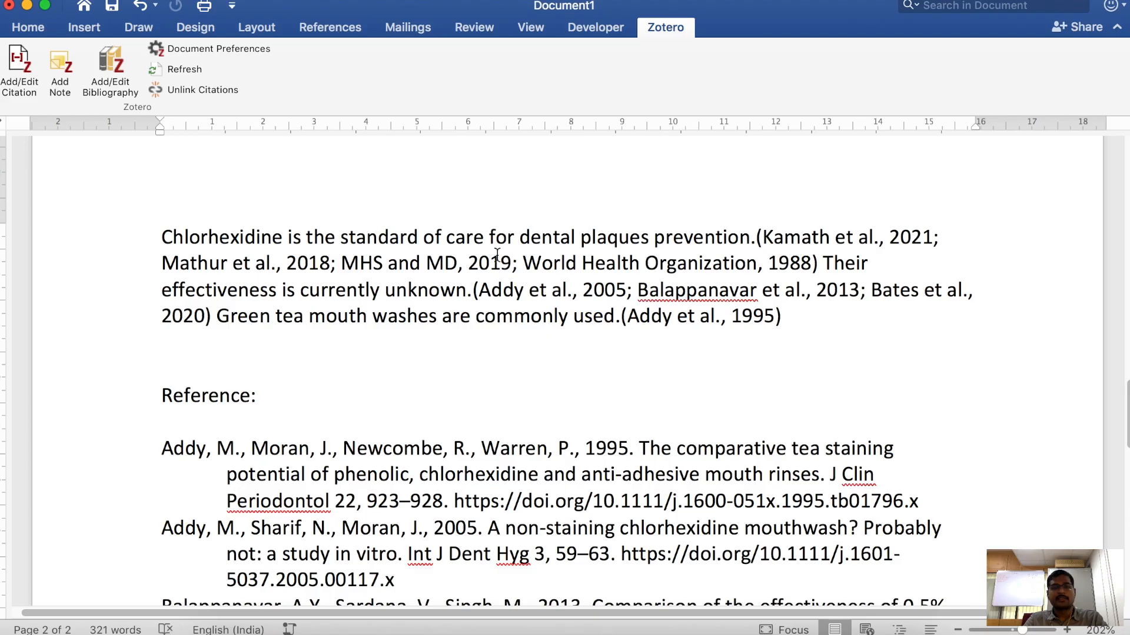
{"action": "mouse_move", "coordinate": [789, 627]}
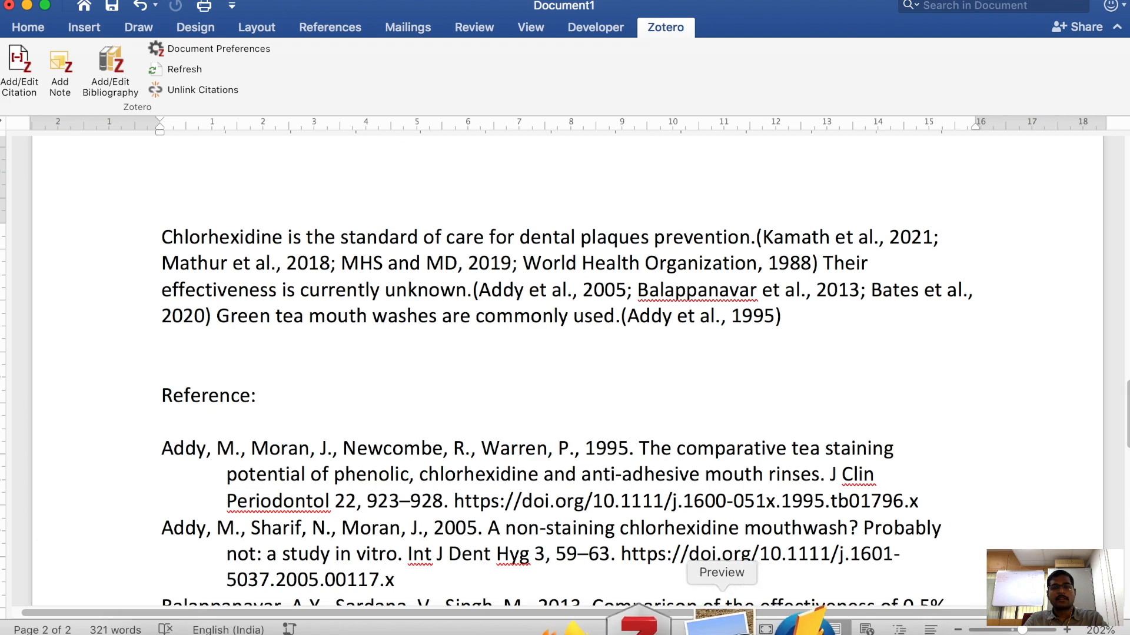
{"action": "left_click", "coordinate": [678, 621]}
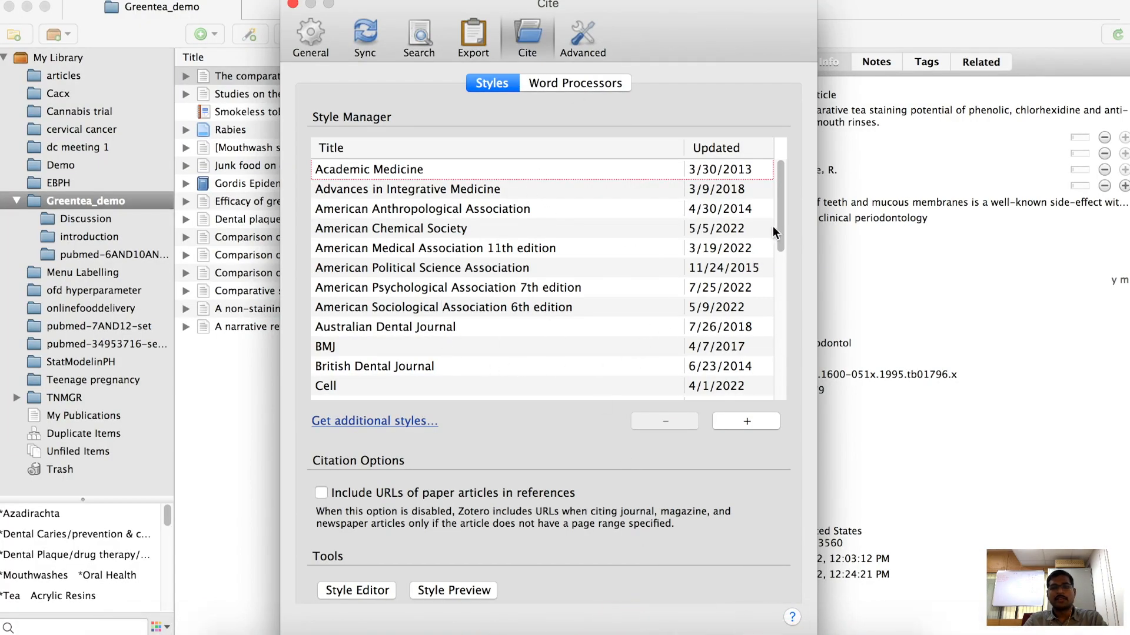
{"action": "left_click_drag", "start_coordinate": [778, 225], "coordinate": [783, 167]}
Step: Search the Zotero Style Repository for "nature", install the Nature style, and locate it among the installed styles
{"action": "left_click", "coordinate": [371, 428]}
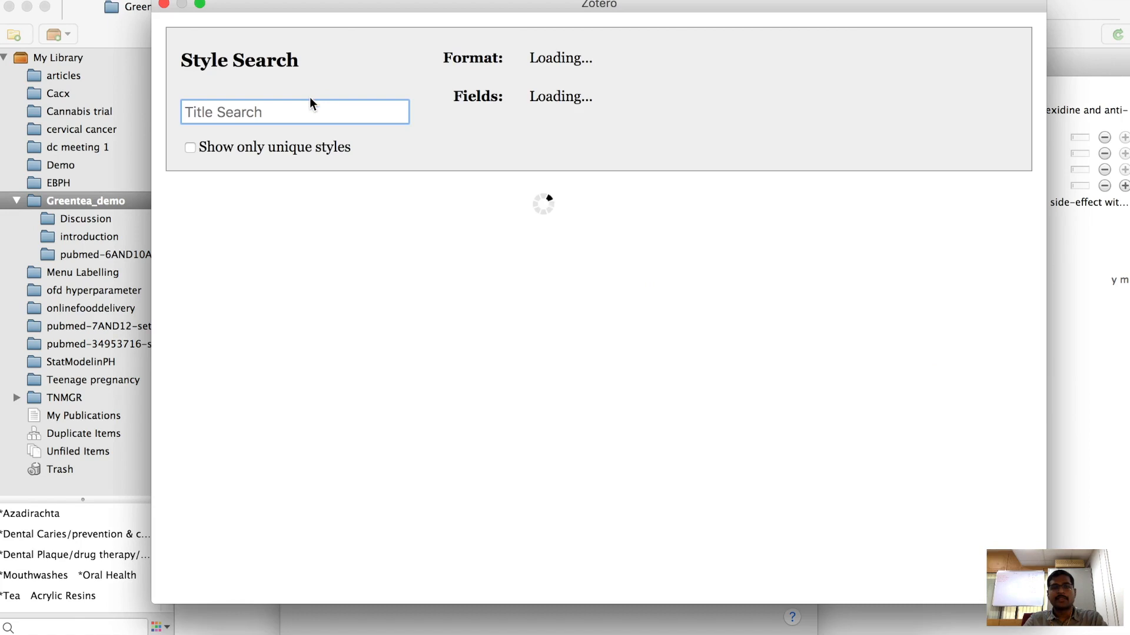
{"action": "type", "text": "nature"}
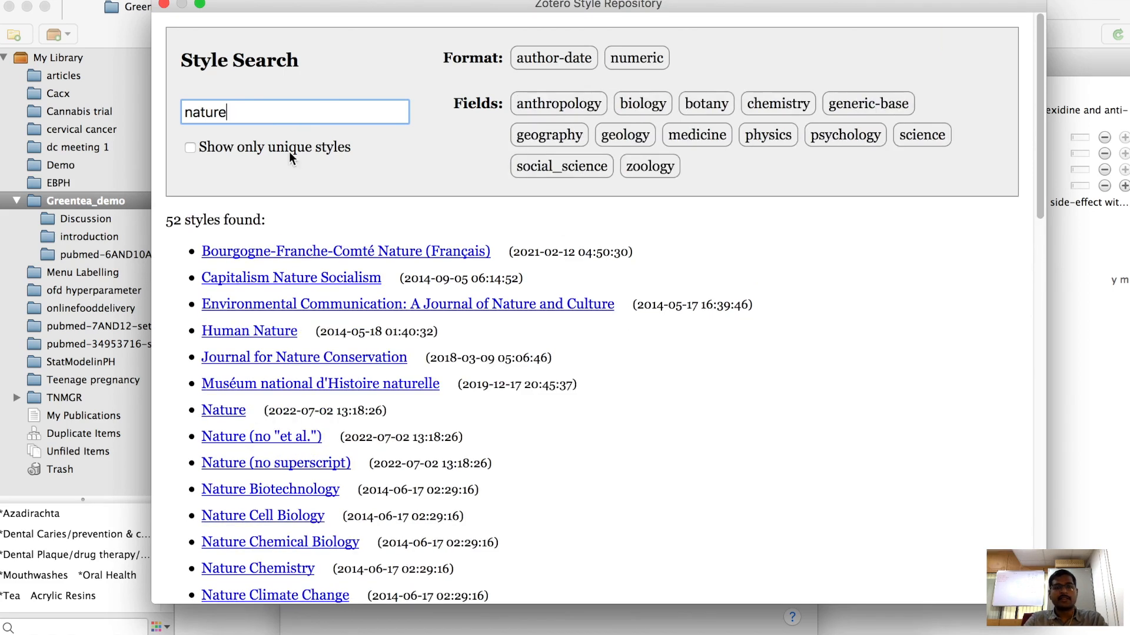
{"action": "scroll", "coordinate": [322, 352], "scroll_direction": "down", "scroll_amount": 3}
{"action": "mouse_move", "coordinate": [225, 317]}
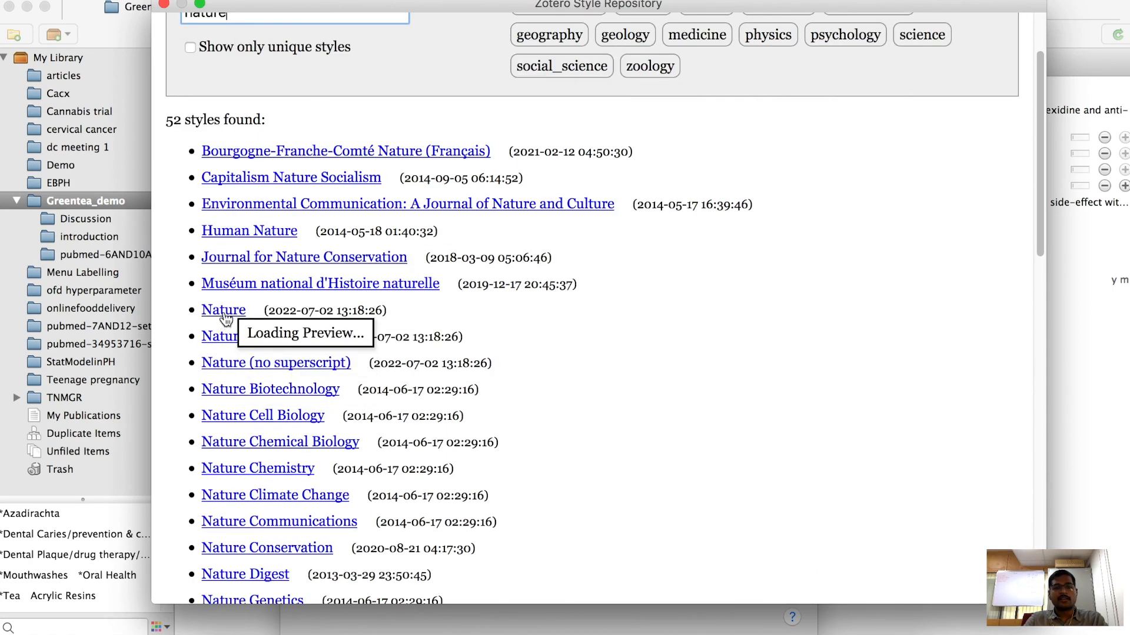
{"action": "left_click", "coordinate": [225, 318]}
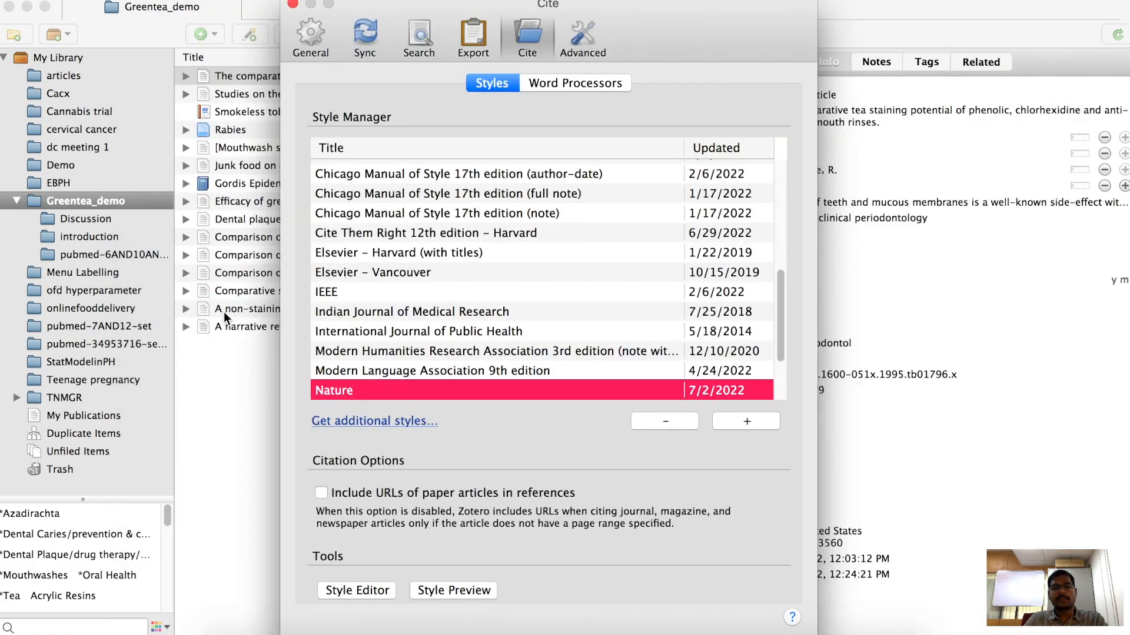
{"action": "scroll", "coordinate": [463, 350], "scroll_direction": "down", "scroll_amount": 1}
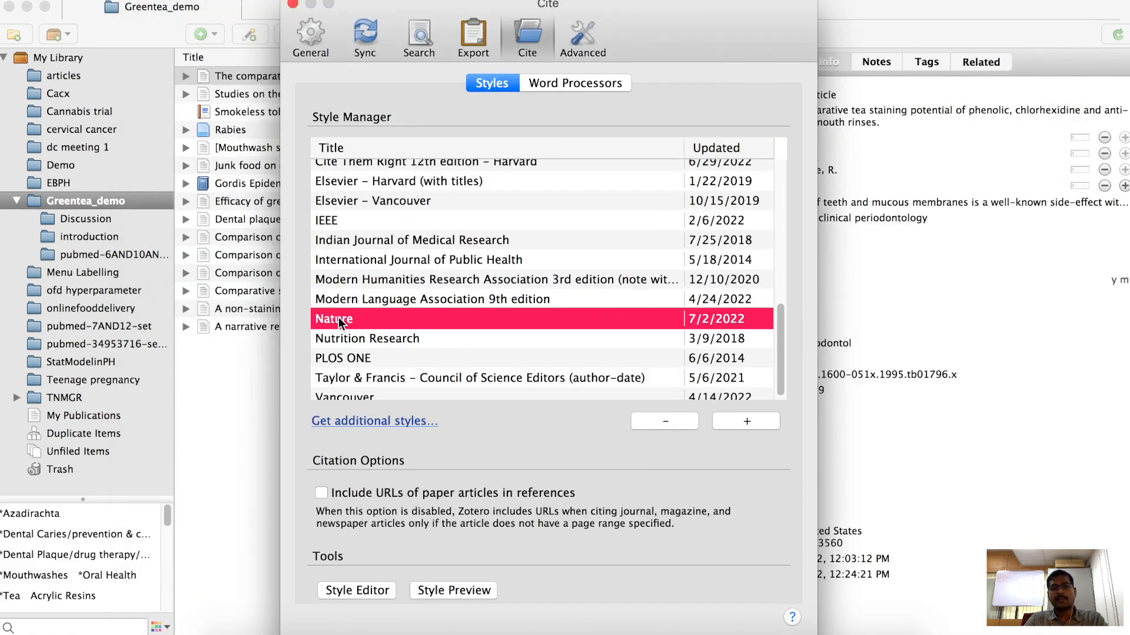
{"action": "scroll", "coordinate": [339, 319], "scroll_direction": "down", "scroll_amount": 1}
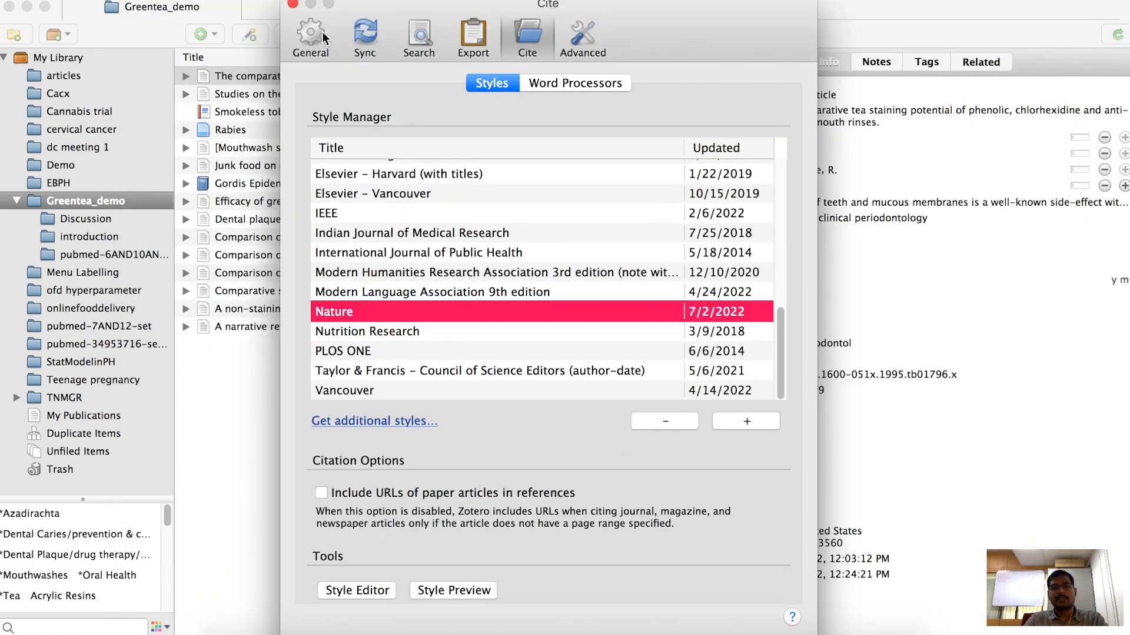
Step: Close Zotero's preferences, return to Word, and set the document's citation style to Nature
{"action": "left_click", "coordinate": [292, 4]}
{"action": "key", "text": "super+Tab"}
{"action": "key", "text": "super+Tab"}
{"action": "key", "text": "super+shift+Tab"}
{"action": "left_click", "coordinate": [214, 48]}
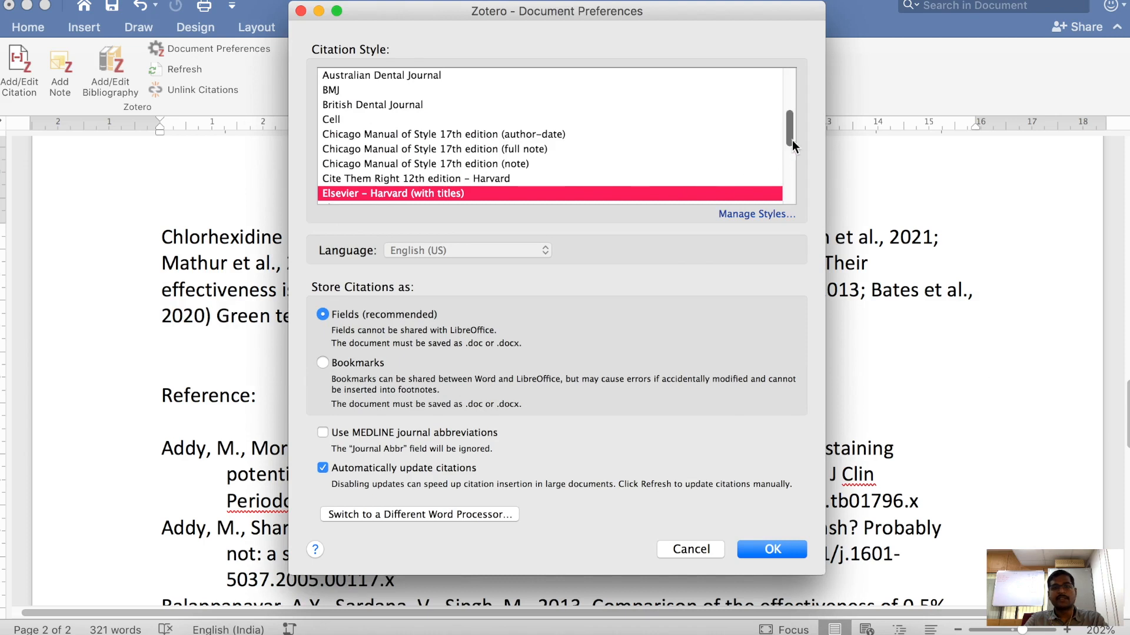
{"action": "left_click_drag", "start_coordinate": [789, 138], "coordinate": [789, 189]}
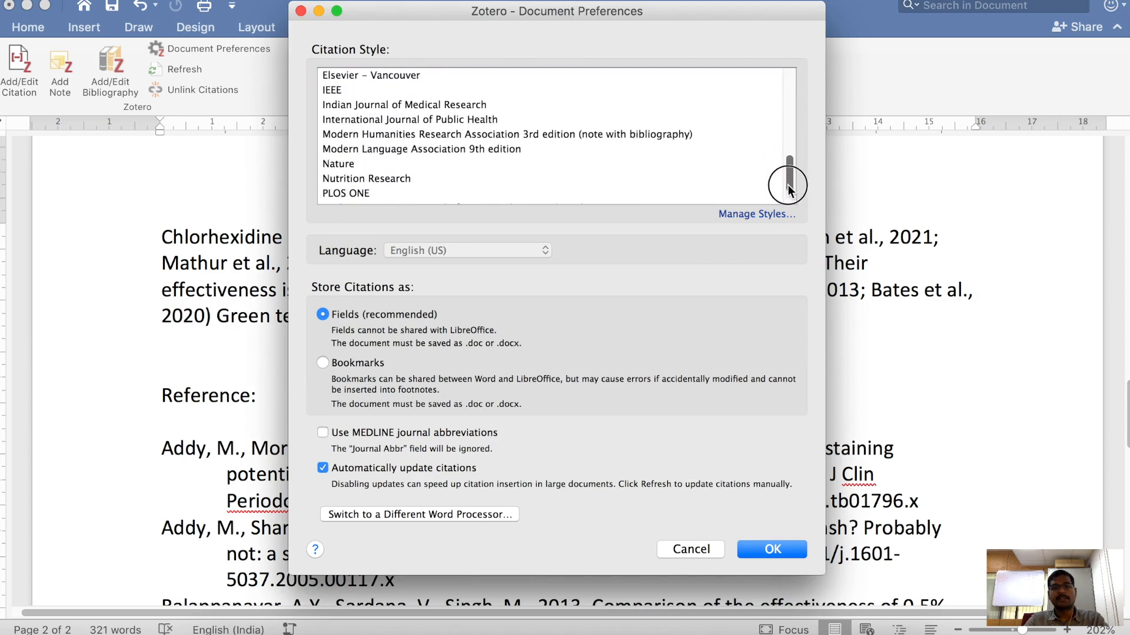
{"action": "left_click", "coordinate": [366, 165]}
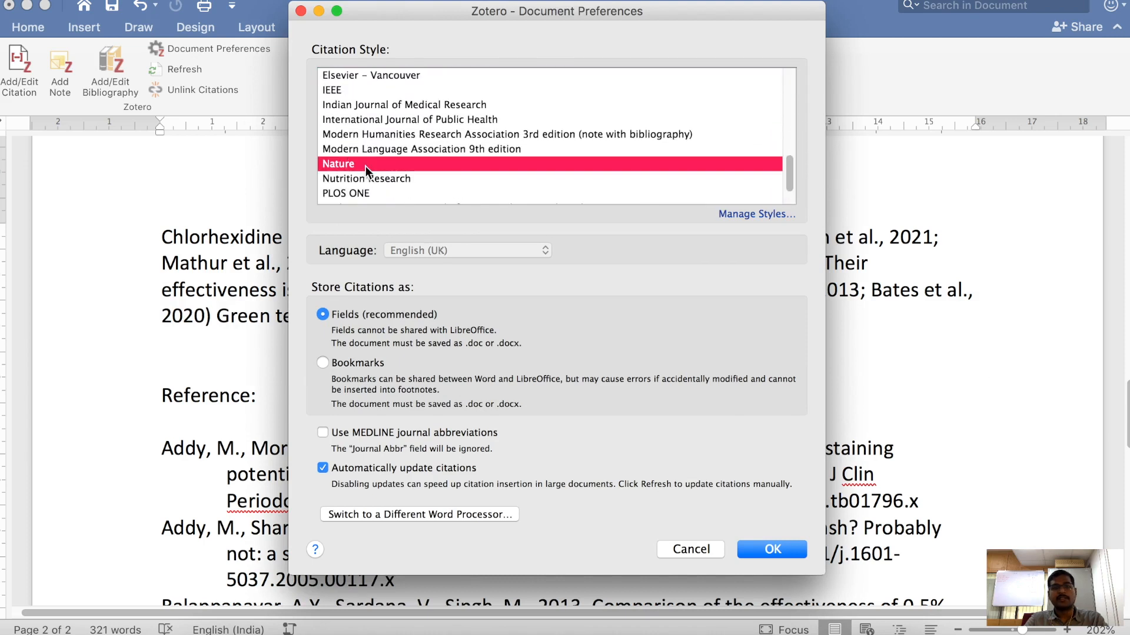
{"action": "left_click", "coordinate": [772, 550]}
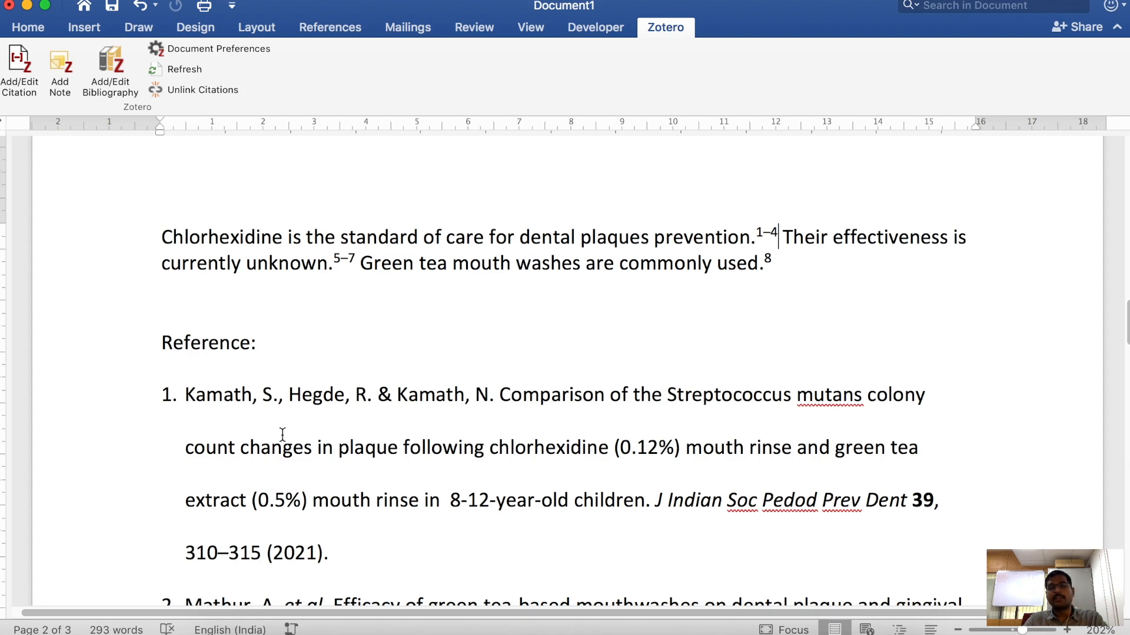
Step: Examine the Nature-style entries in the reference list below the paragraph
{"action": "scroll", "coordinate": [282, 434], "scroll_direction": "down", "scroll_amount": 3}
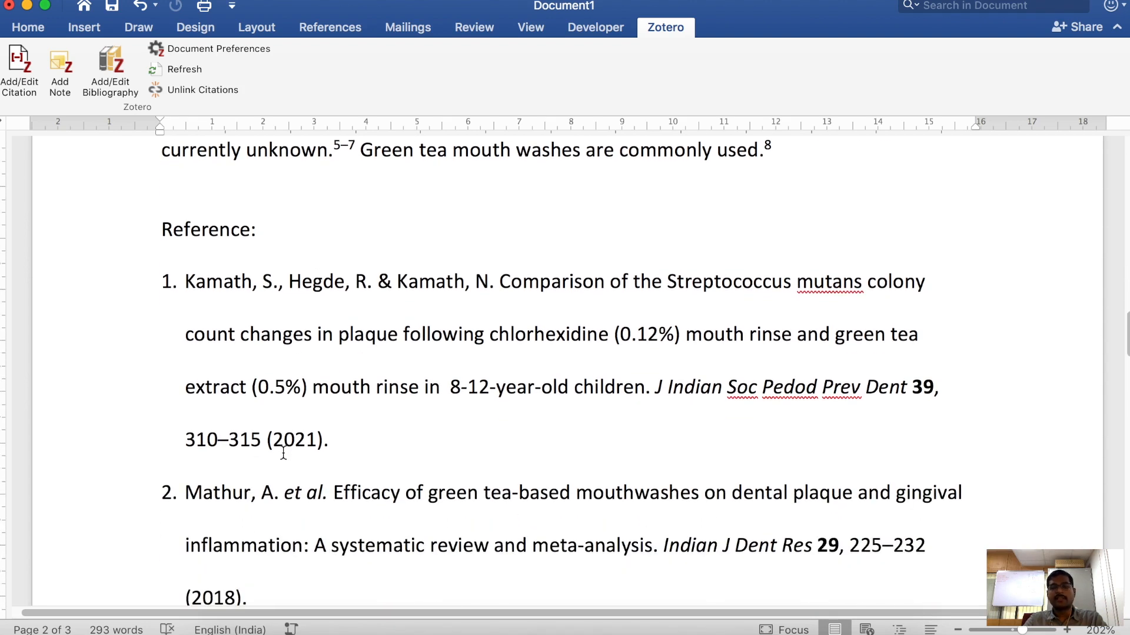
{"action": "scroll", "coordinate": [283, 453], "scroll_direction": "down", "scroll_amount": 2}
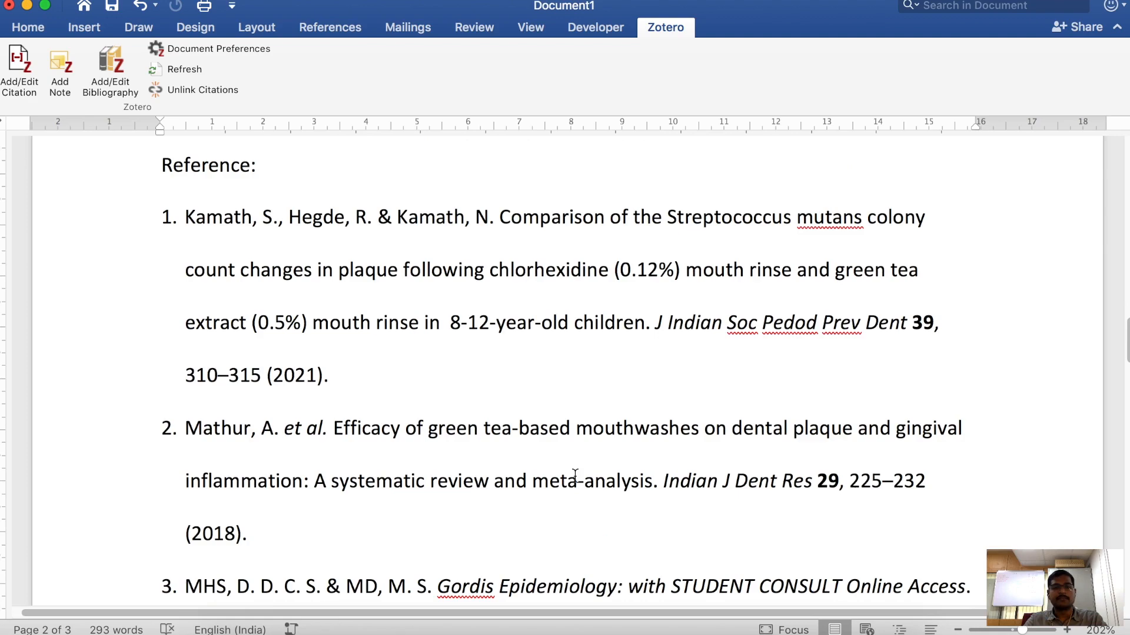
Step: Switch to the web browser and log in to the Zotero website to open the web library
{"action": "left_click", "coordinate": [692, 615]}
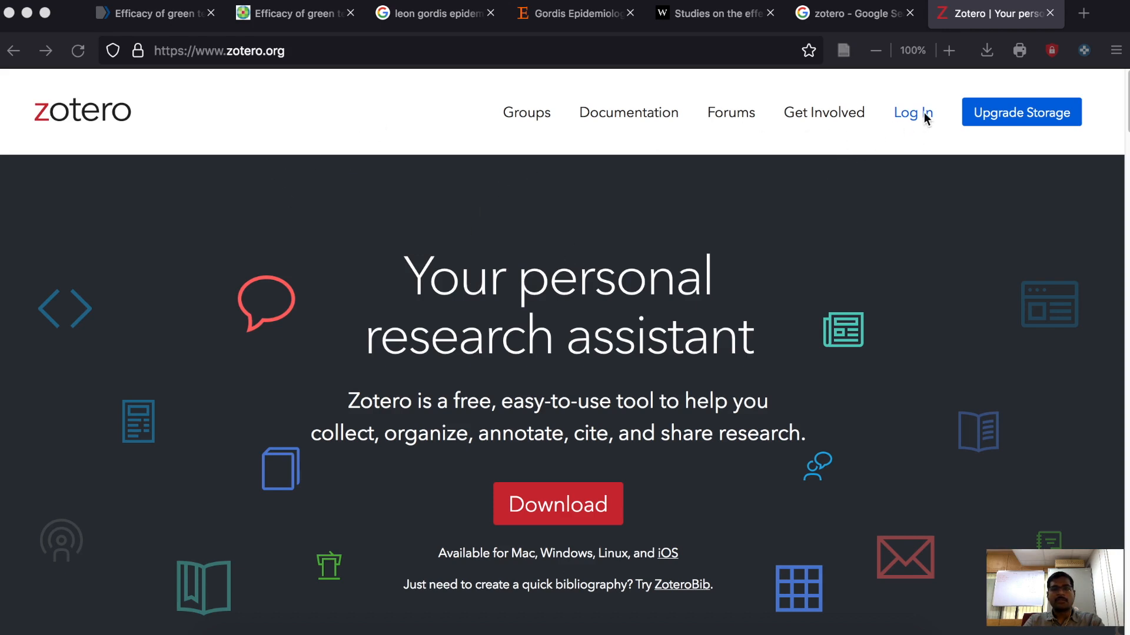
{"action": "left_click", "coordinate": [917, 131]}
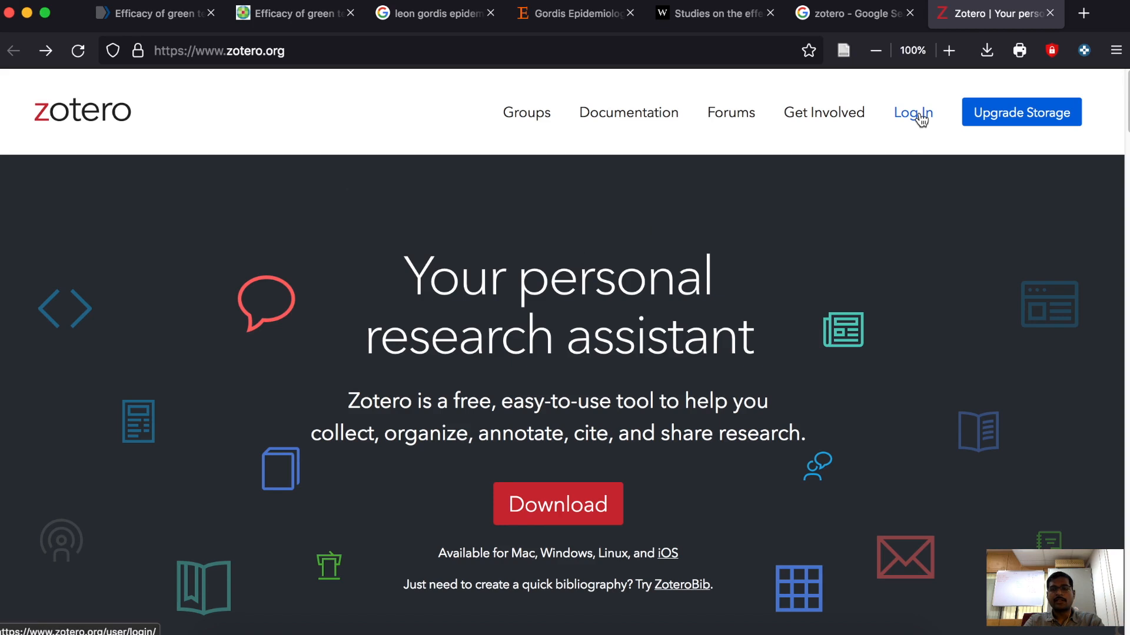
{"action": "left_click", "coordinate": [920, 118]}
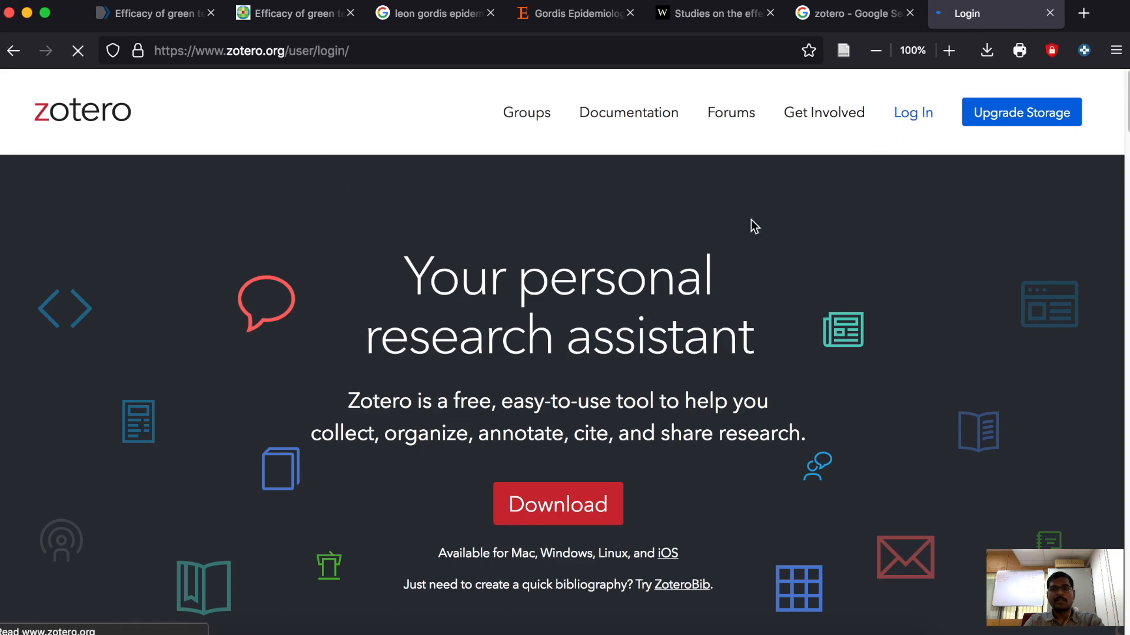
{"action": "left_click", "coordinate": [493, 497]}
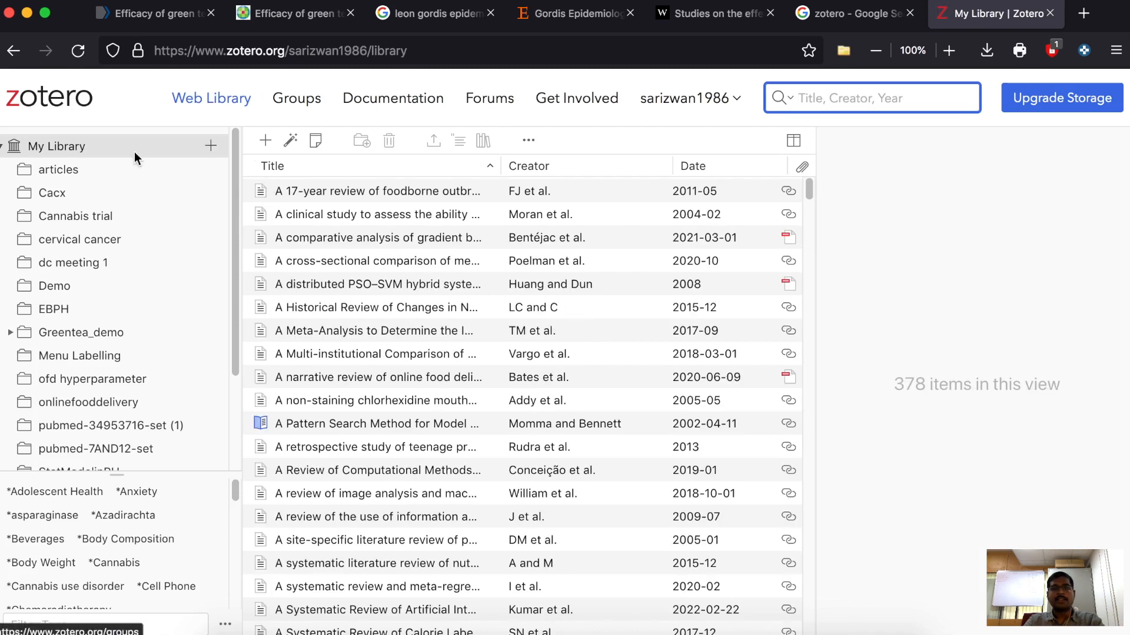
Step: Look through the collections in the web library and open the Greentea_demo collection
{"action": "scroll", "coordinate": [127, 315], "scroll_direction": "down", "scroll_amount": 5}
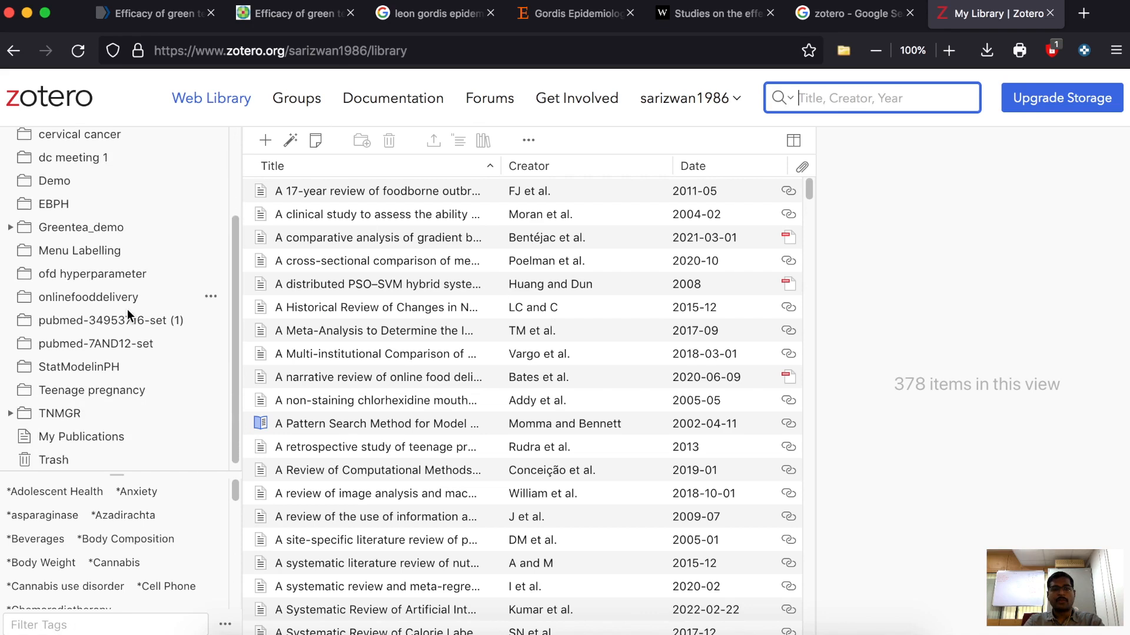
{"action": "scroll", "coordinate": [127, 311], "scroll_direction": "up", "scroll_amount": 5}
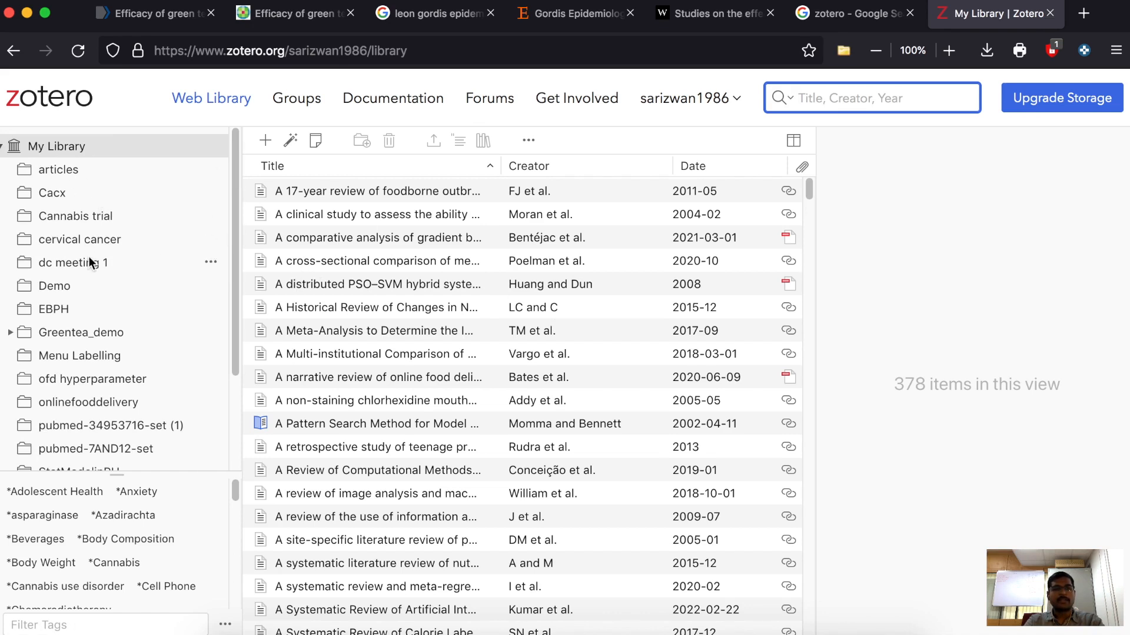
{"action": "scroll", "coordinate": [81, 312], "scroll_direction": "down", "scroll_amount": 2}
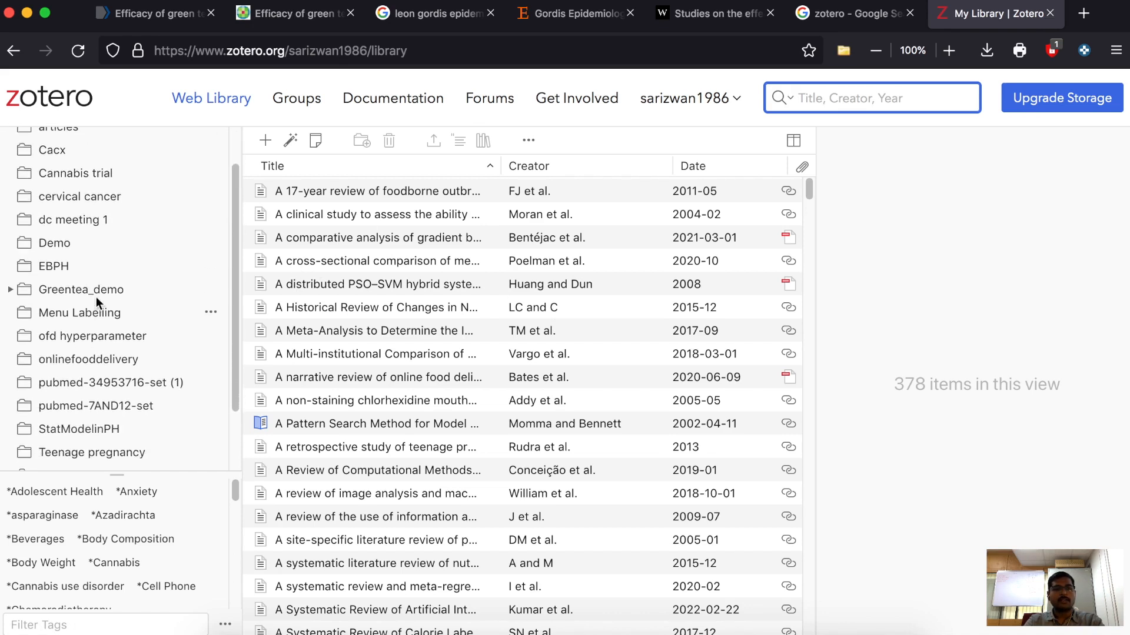
{"action": "left_click", "coordinate": [83, 292]}
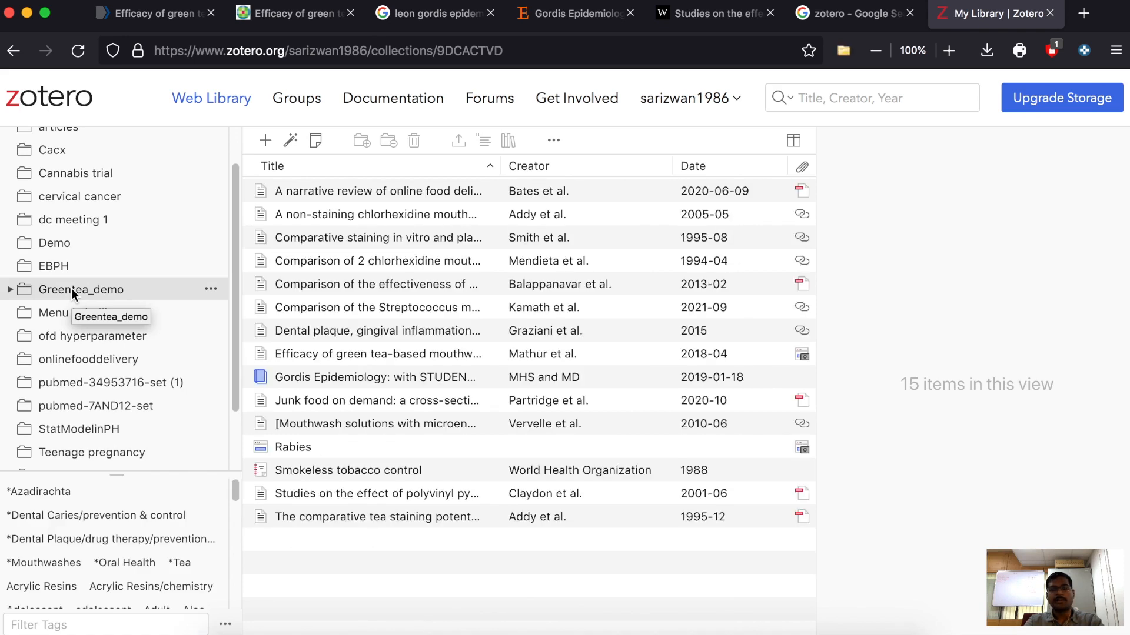
Step: Expand Greentea_demo, view its Discussion, introduction and pubmed subcollections, and return to the parent collection
{"action": "left_click", "coordinate": [10, 289]}
{"action": "left_click", "coordinate": [82, 318]}
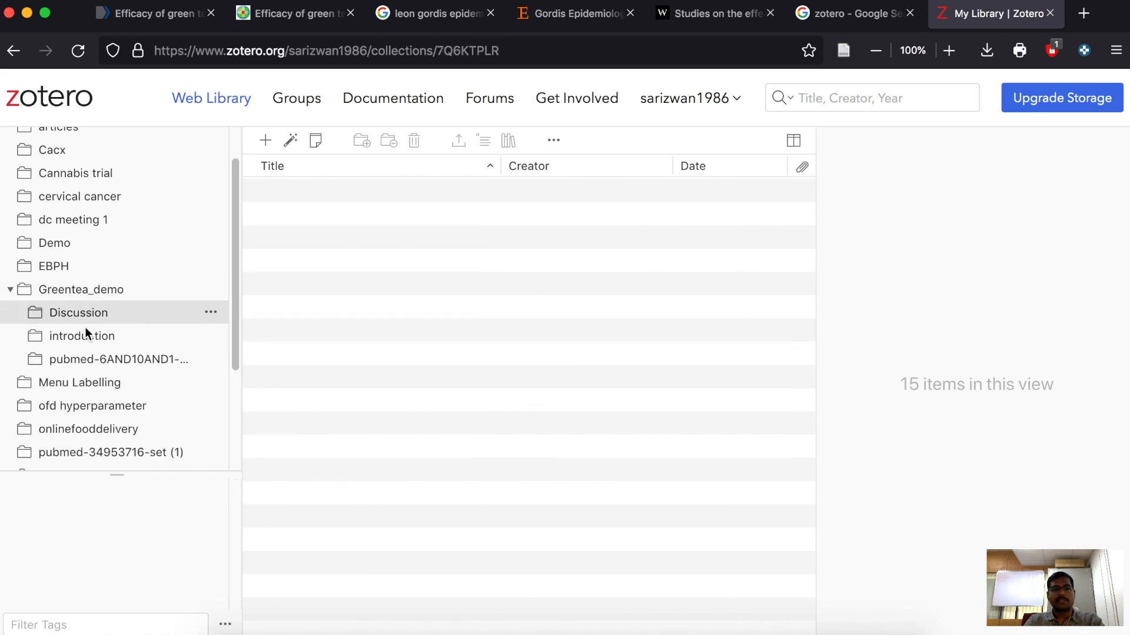
{"action": "left_click", "coordinate": [85, 336]}
{"action": "left_click", "coordinate": [94, 359]}
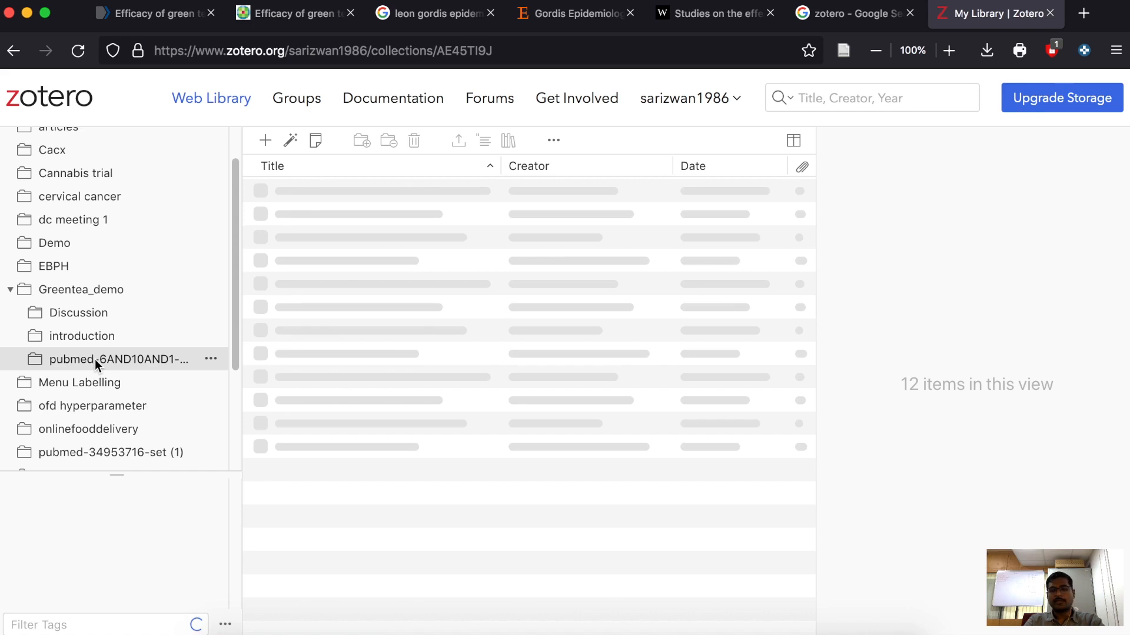
{"action": "left_click", "coordinate": [58, 294]}
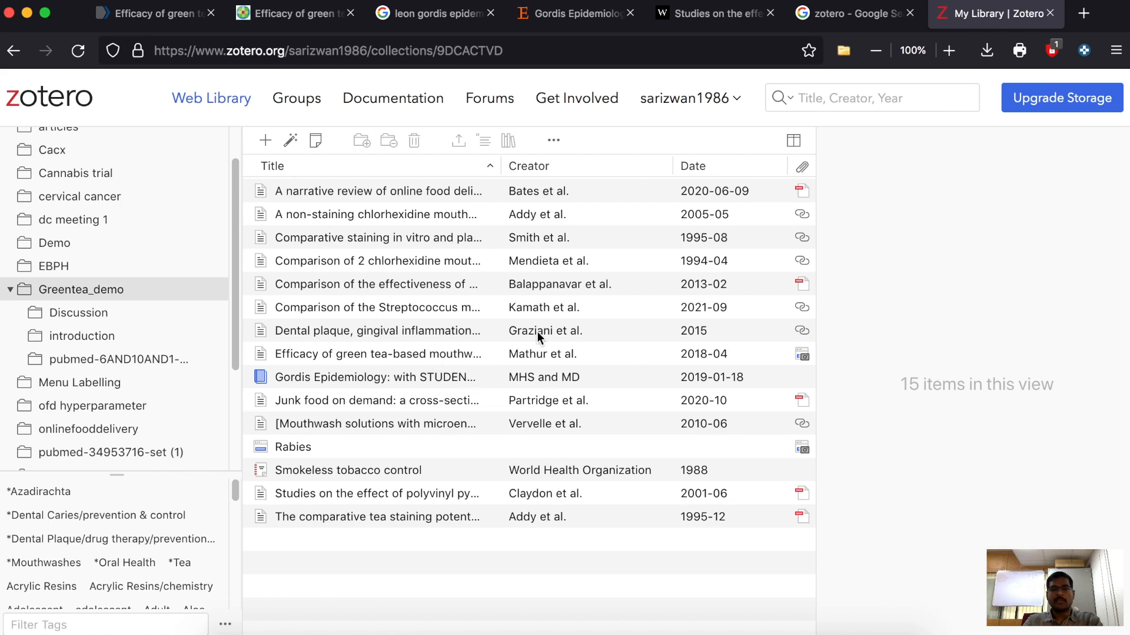
Step: Sync the library in the Zotero desktop app, then return to the browser and check the web library's collections
{"action": "left_click", "coordinate": [678, 618]}
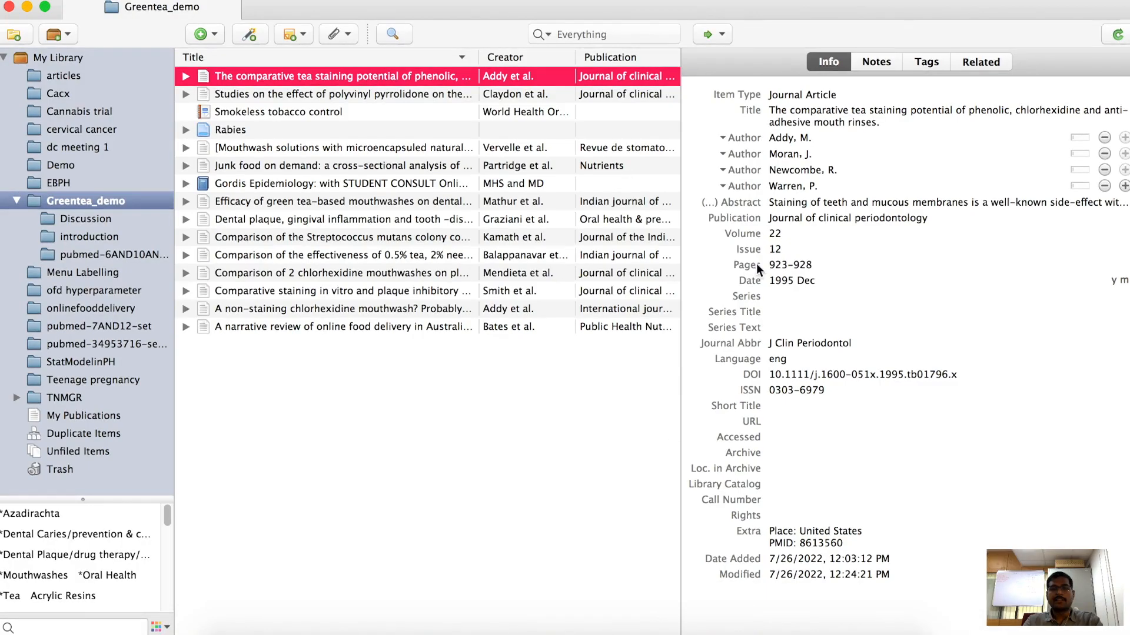
{"action": "left_click", "coordinate": [1118, 37]}
{"action": "key", "text": "super+Tab"}
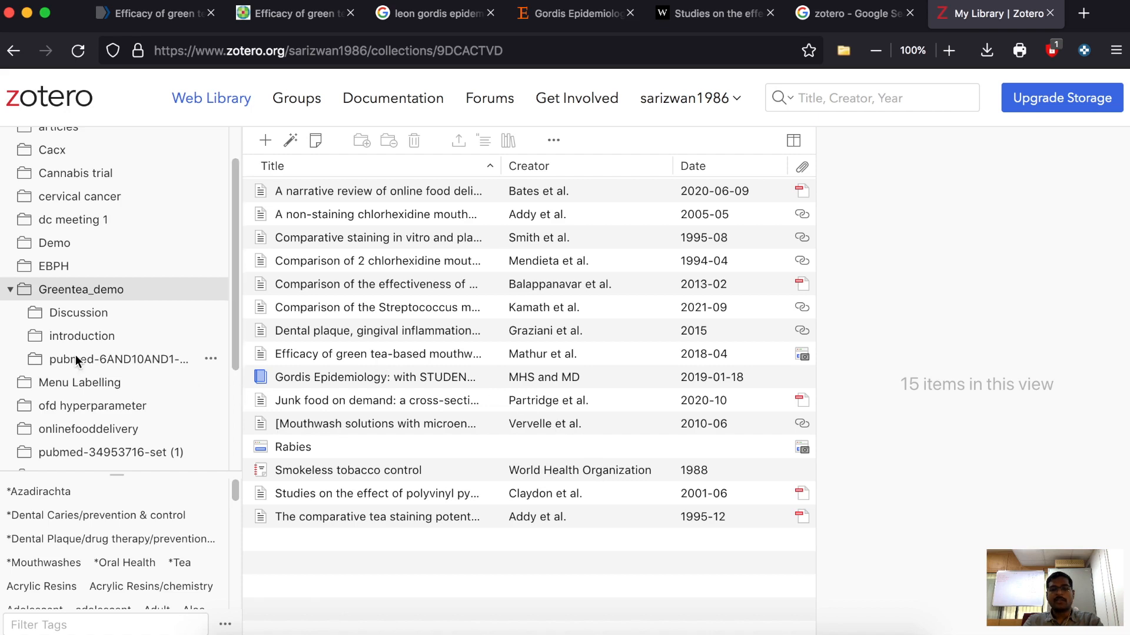
{"action": "scroll", "coordinate": [75, 355], "scroll_direction": "down", "scroll_amount": 3}
{"action": "scroll", "coordinate": [75, 355], "scroll_direction": "up", "scroll_amount": 4}
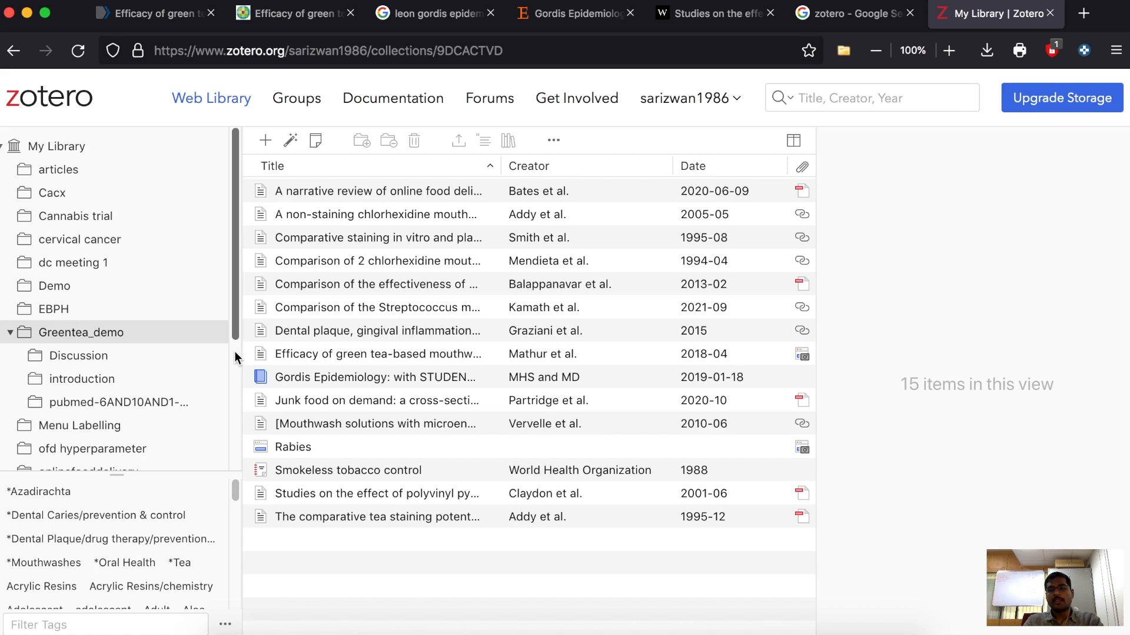
Step: Open the Zotero forums and look through the recent discussions
{"action": "left_click", "coordinate": [482, 95]}
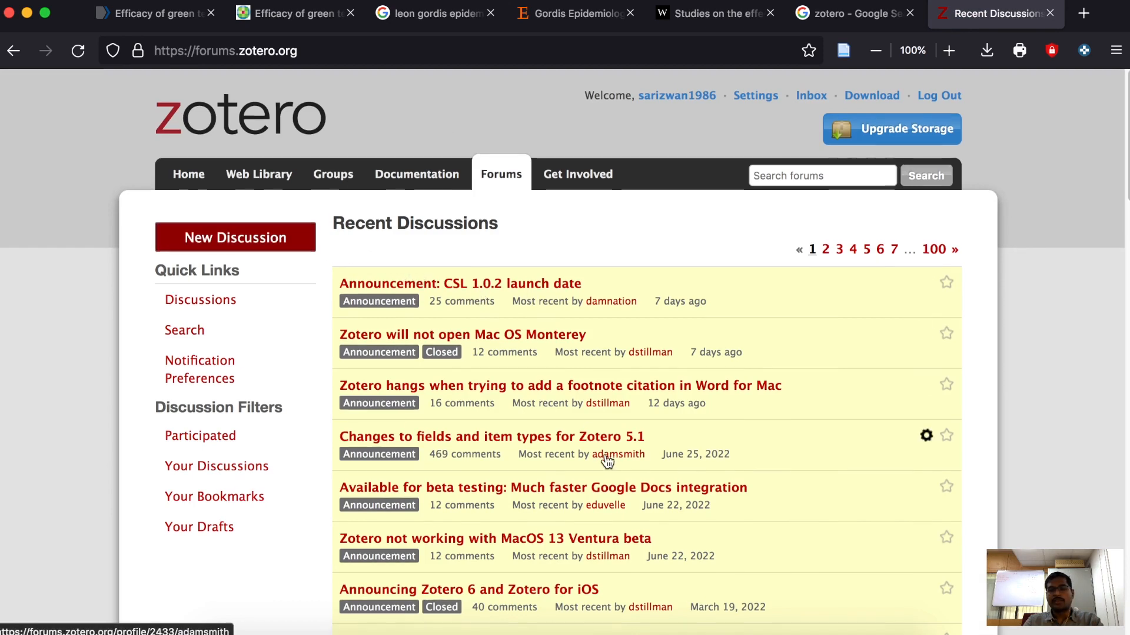
{"action": "scroll", "coordinate": [607, 461], "scroll_direction": "down", "scroll_amount": 3}
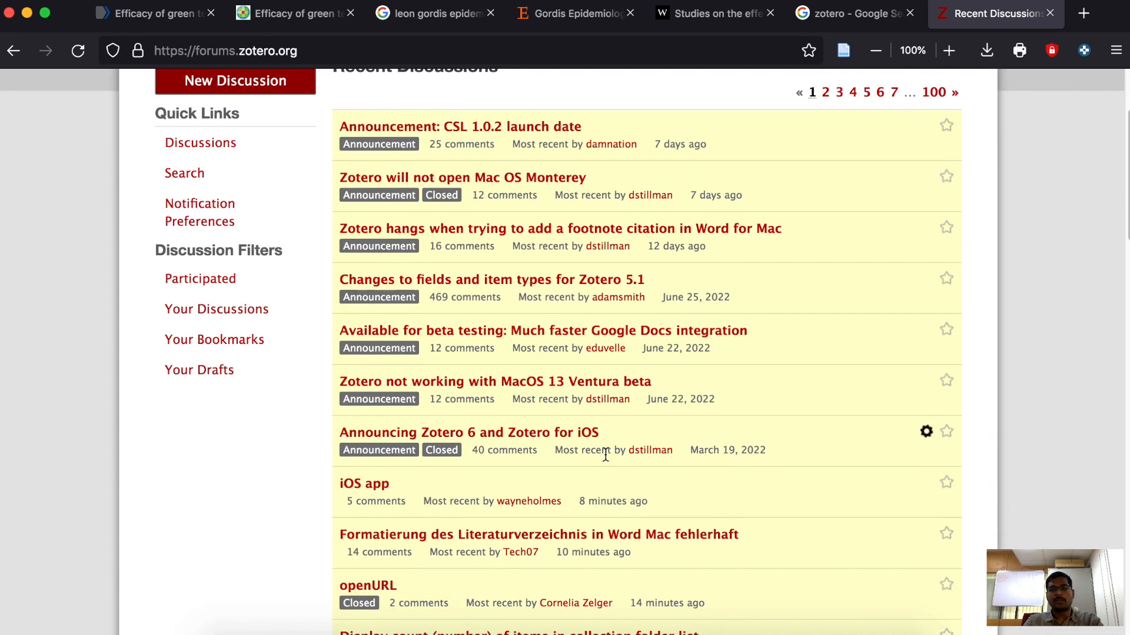
{"action": "scroll", "coordinate": [606, 459], "scroll_direction": "down", "scroll_amount": 2}
{"action": "scroll", "coordinate": [363, 386], "scroll_direction": "up", "scroll_amount": 5}
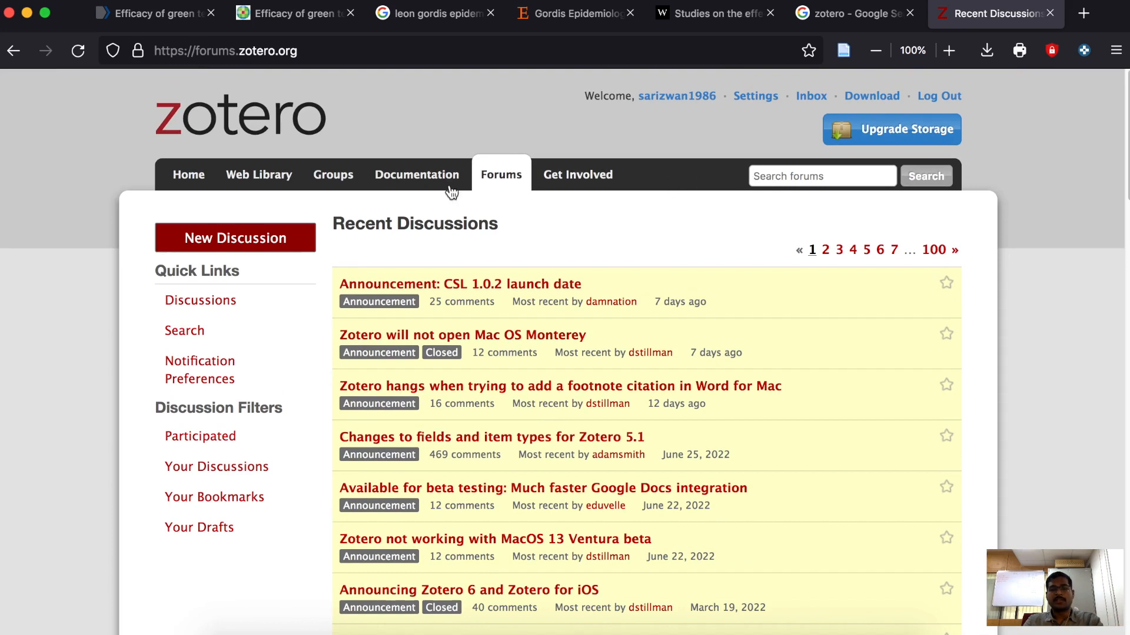
Step: Open the Zotero documentation and look through its quick links and Using Zotero topics
{"action": "left_click", "coordinate": [405, 183]}
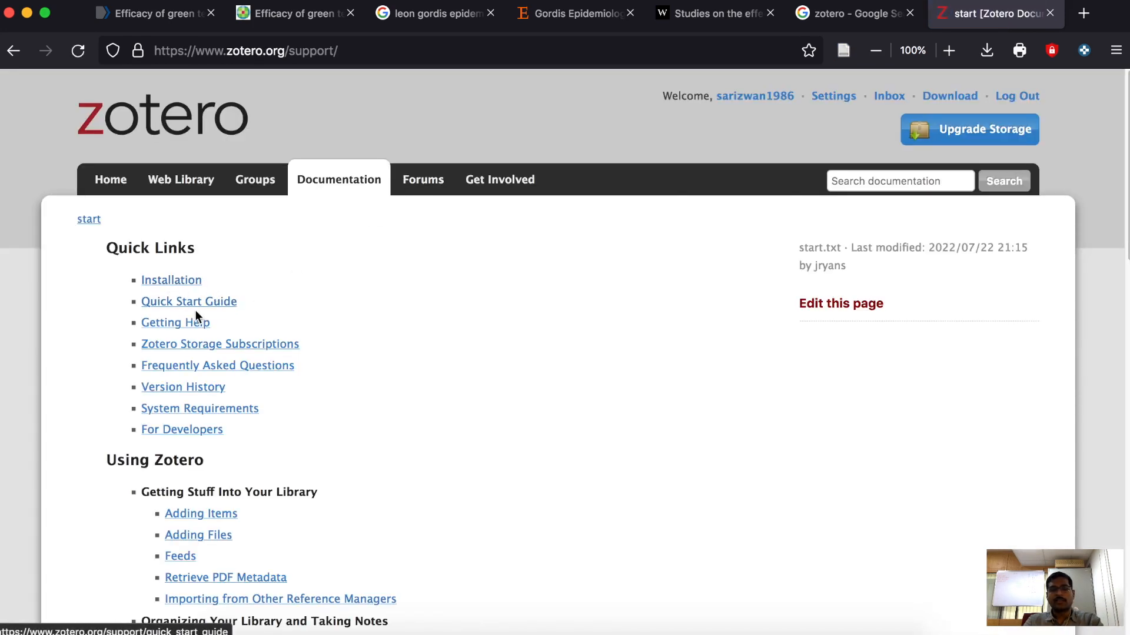
{"action": "scroll", "coordinate": [222, 310], "scroll_direction": "down", "scroll_amount": 1}
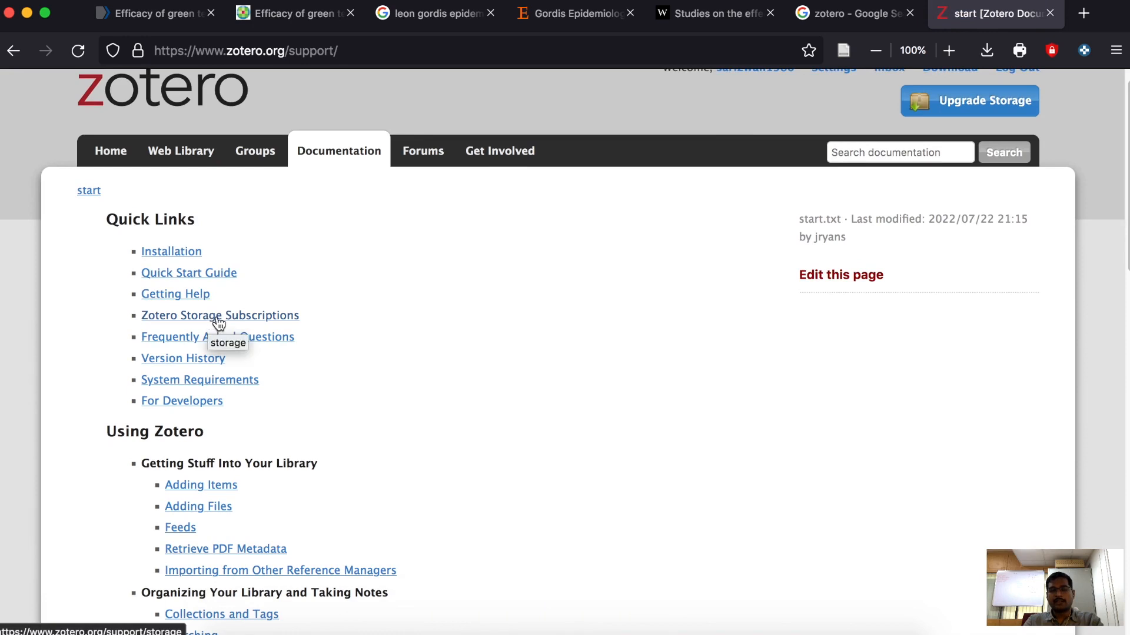
{"action": "scroll", "coordinate": [221, 323], "scroll_direction": "down", "scroll_amount": 1}
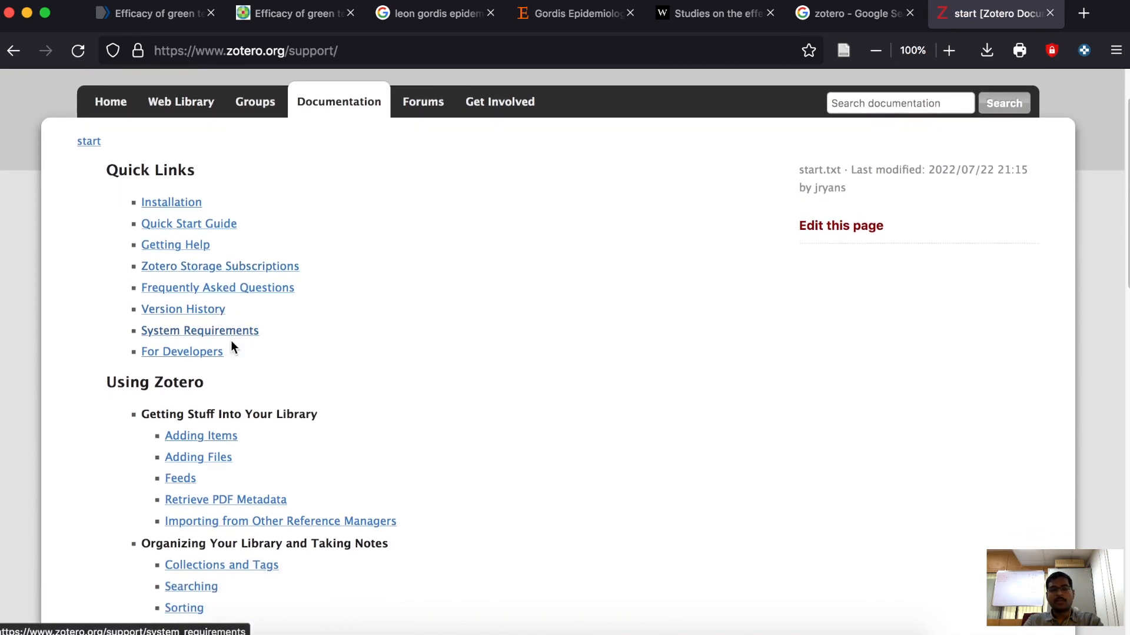
{"action": "scroll", "coordinate": [231, 341], "scroll_direction": "down", "scroll_amount": 2}
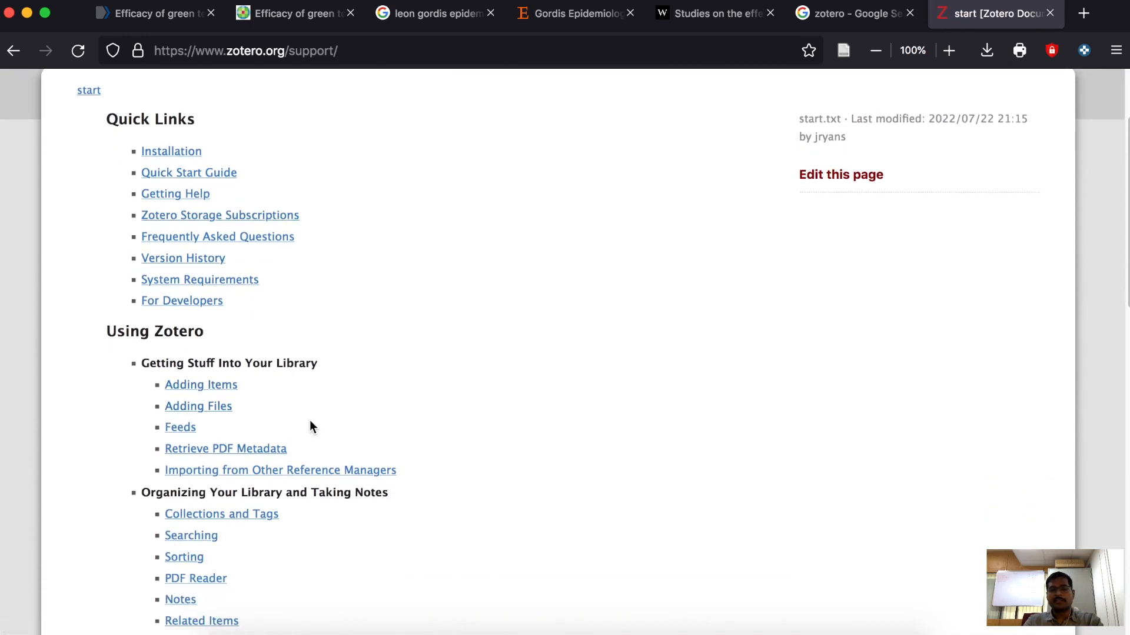
{"action": "scroll", "coordinate": [340, 416], "scroll_direction": "up", "scroll_amount": 4}
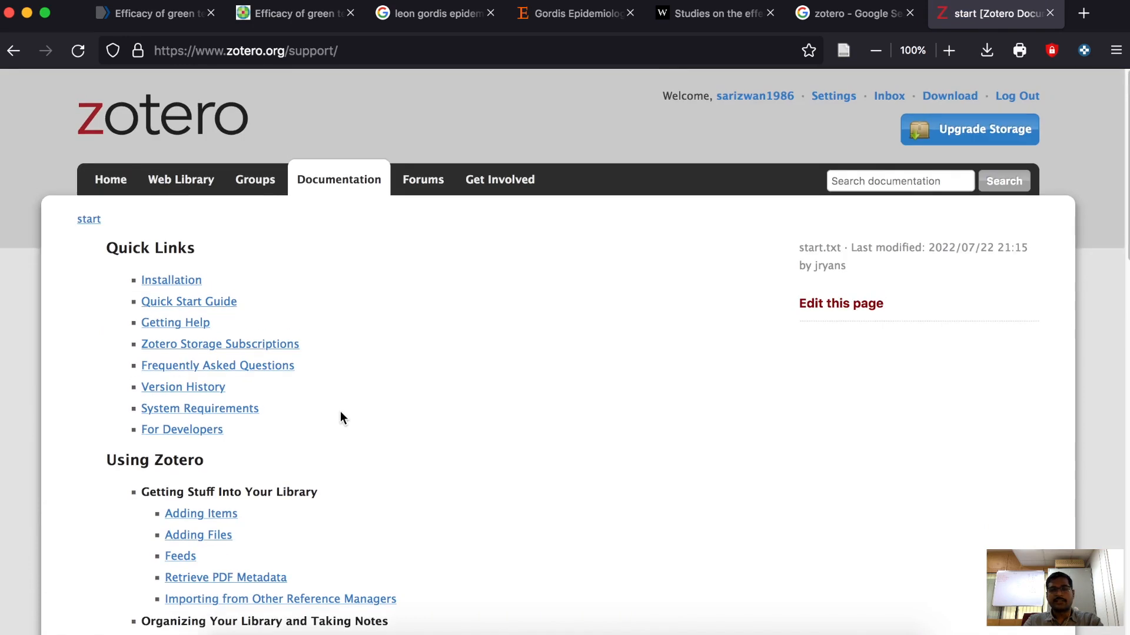
Step: Open the Zotero Groups page and read what groups offer for sharing and collaboration
{"action": "left_click", "coordinate": [260, 183]}
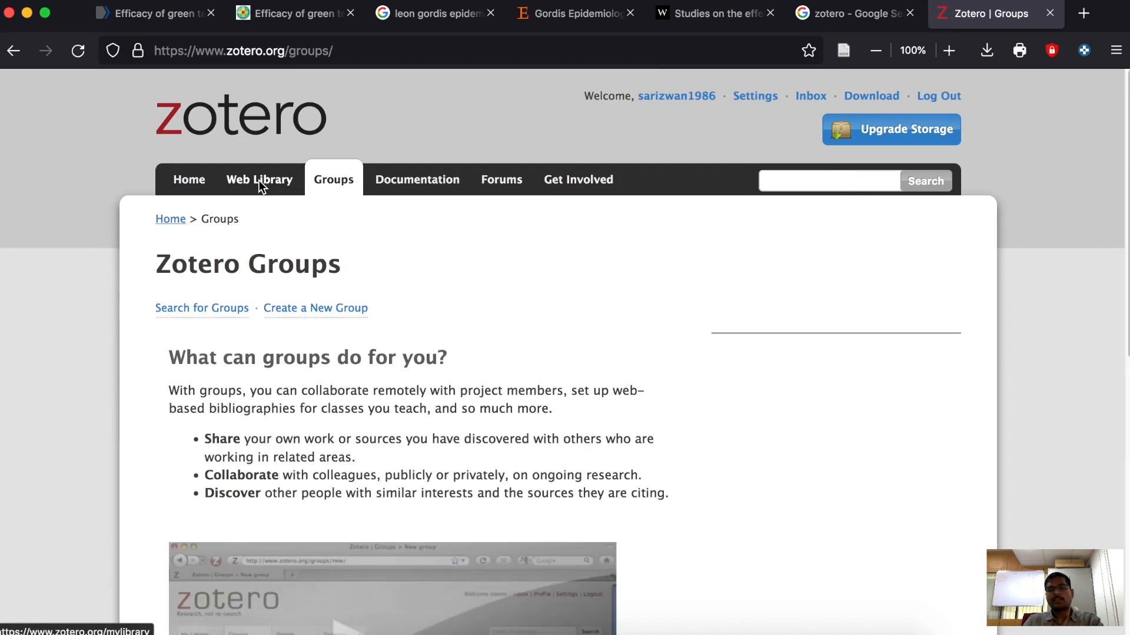
{"action": "scroll", "coordinate": [373, 342], "scroll_direction": "down", "scroll_amount": 3}
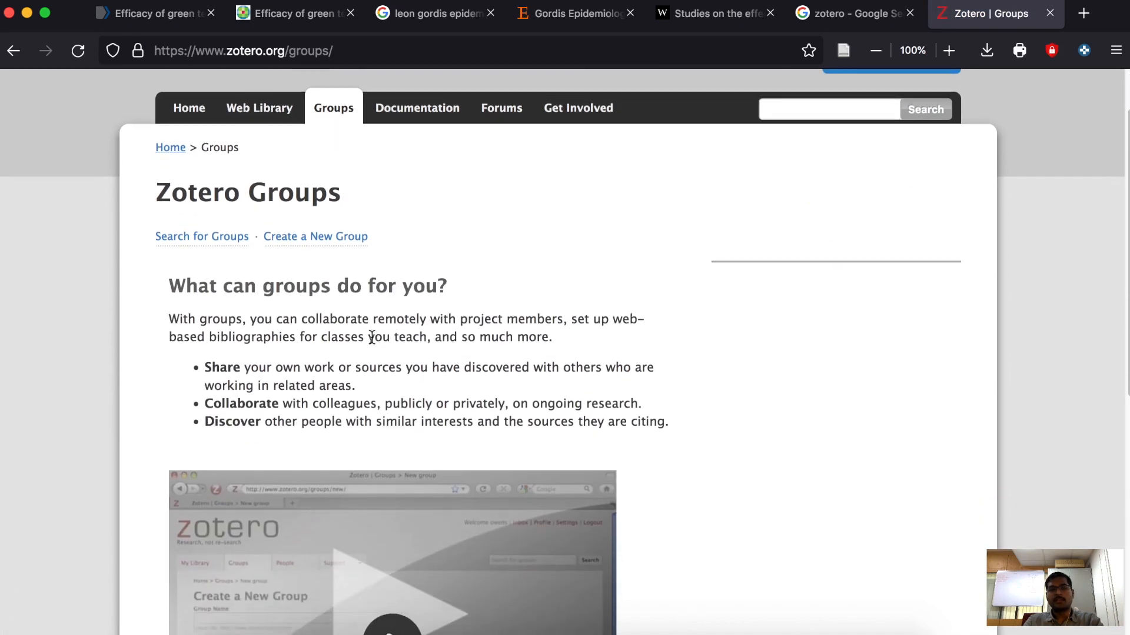
{"action": "scroll", "coordinate": [320, 248], "scroll_direction": "down", "scroll_amount": 5}
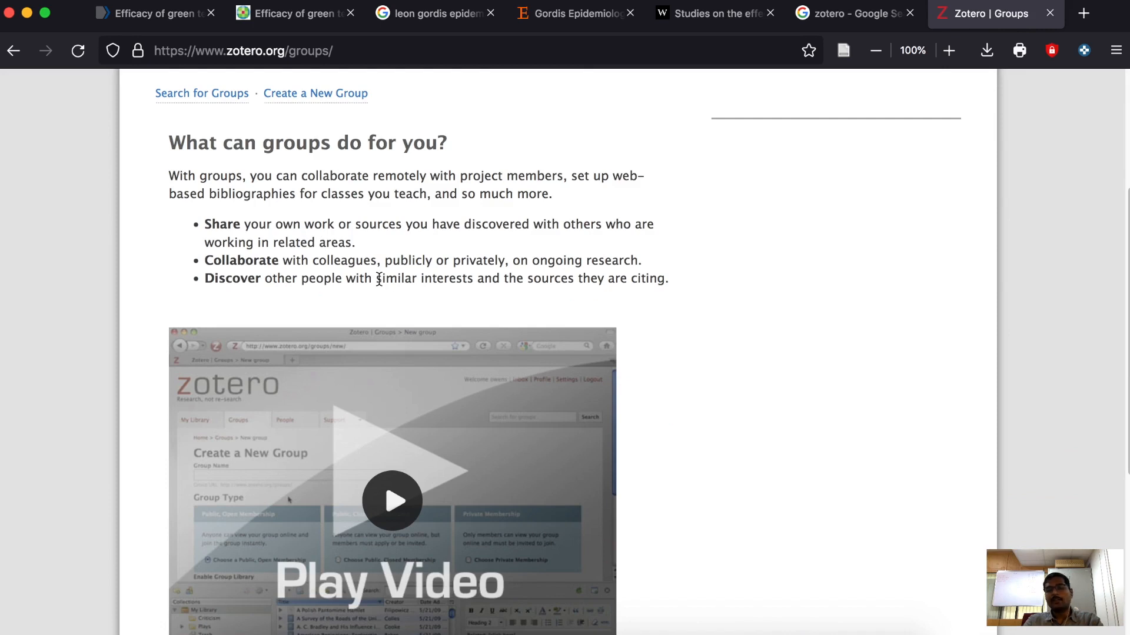
{"action": "scroll", "coordinate": [393, 358], "scroll_direction": "up", "scroll_amount": 7}
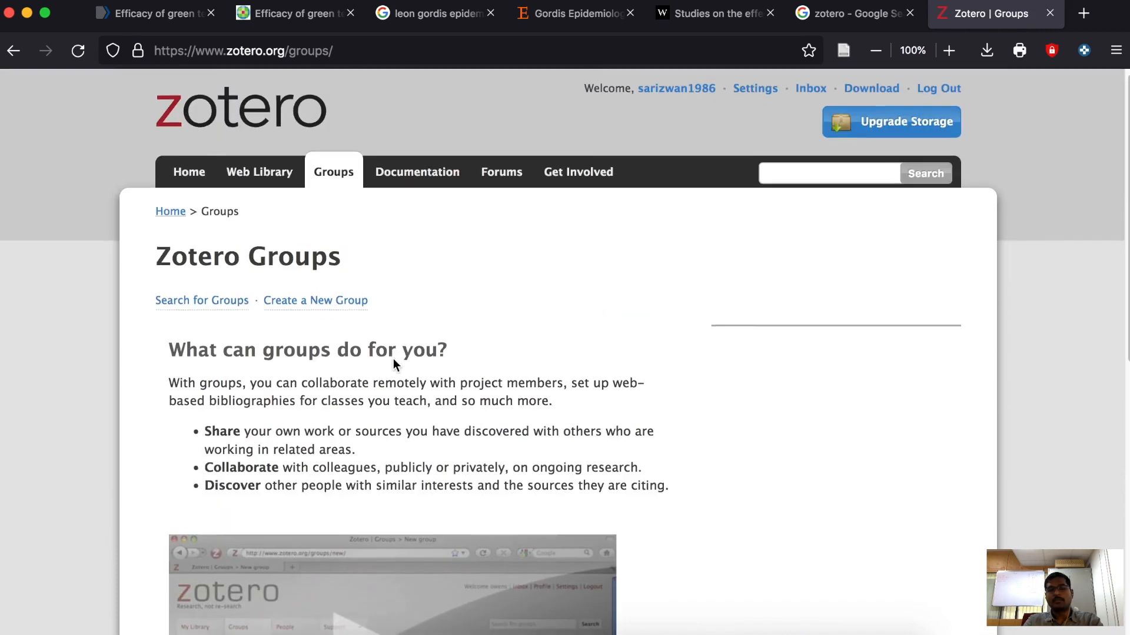